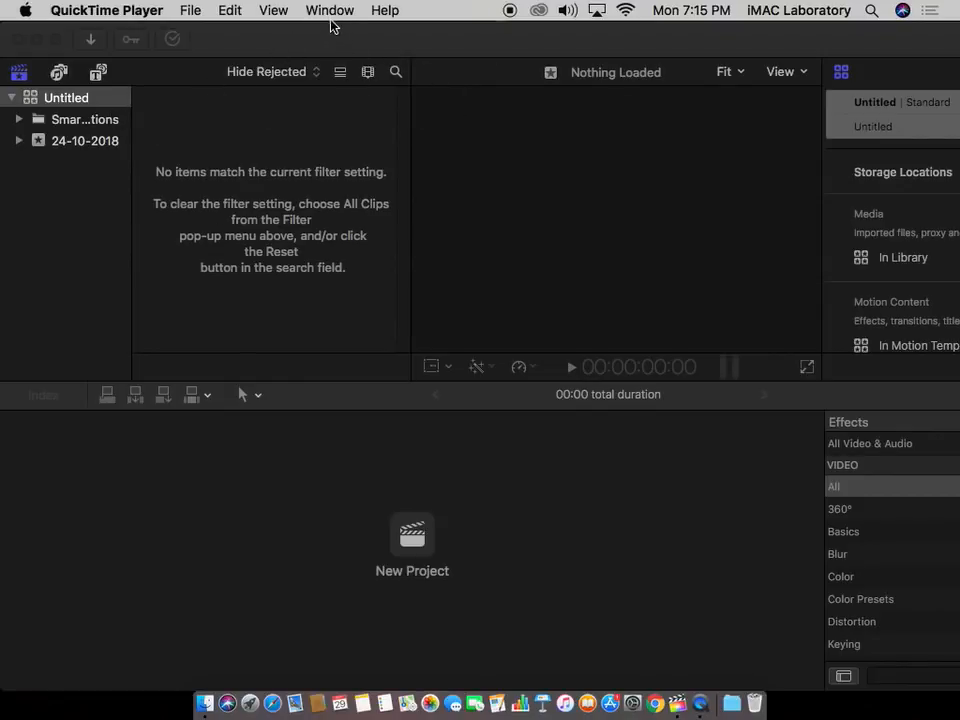
# Switch to Final Cut Pro, apply the Default workspace and make its window full screen
pyautogui.click(336, 17)
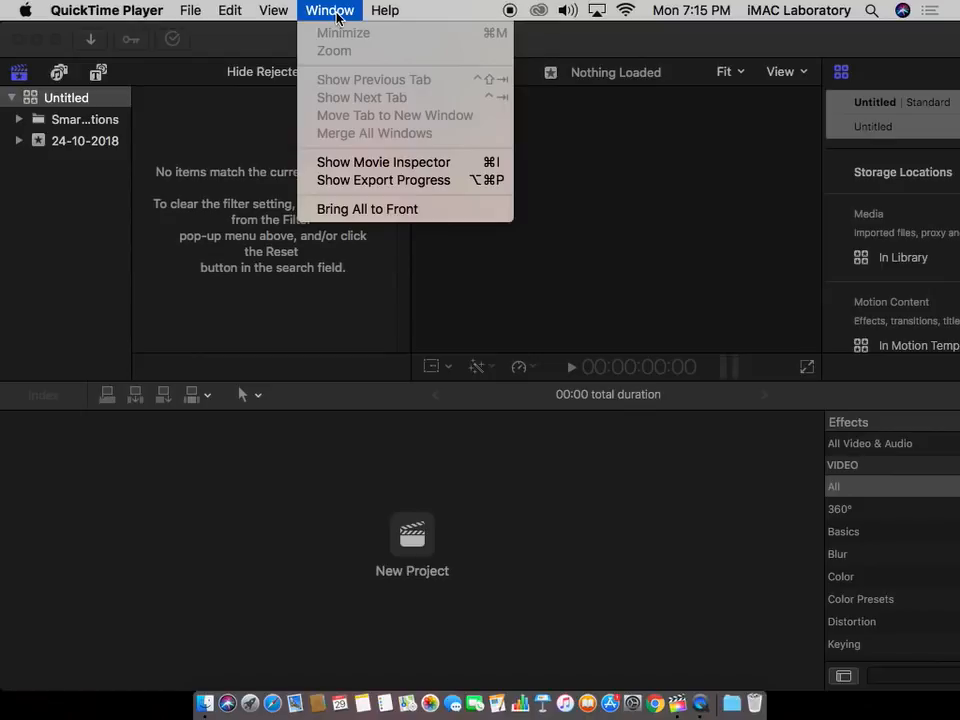
pyautogui.click(275, 11)
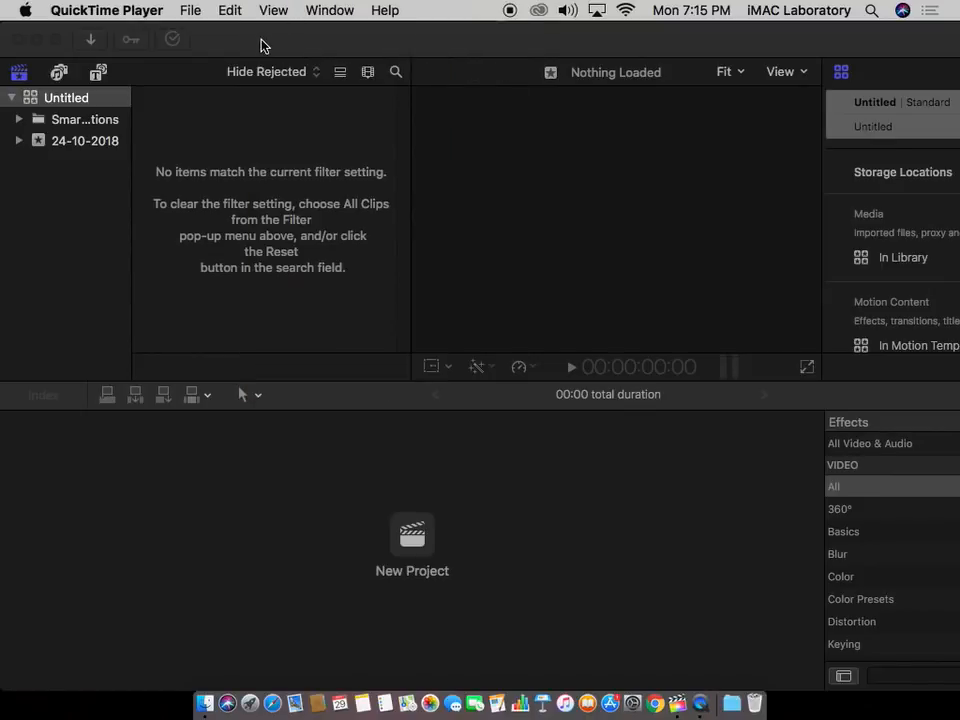
pyautogui.click(261, 46)
pyautogui.click(478, 11)
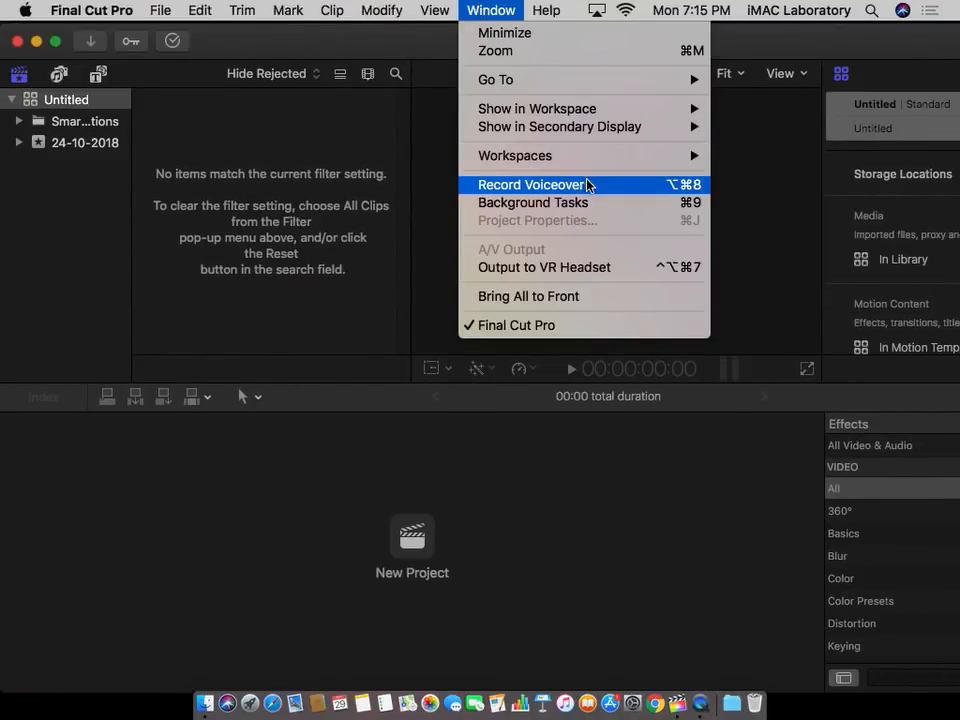
pyautogui.moveTo(471, 163)
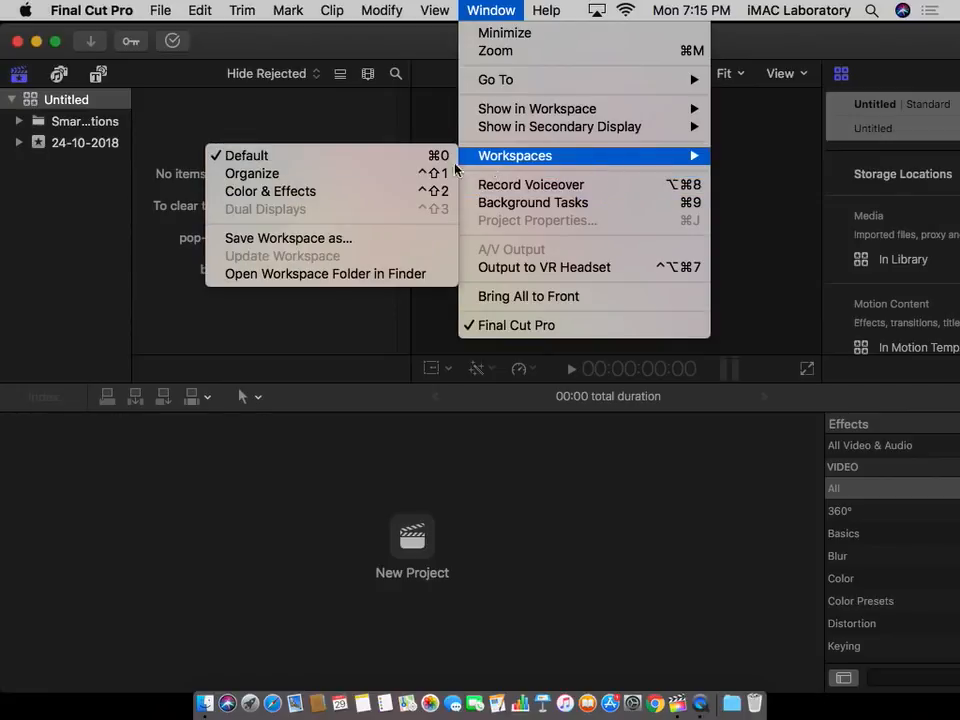
pyautogui.click(259, 164)
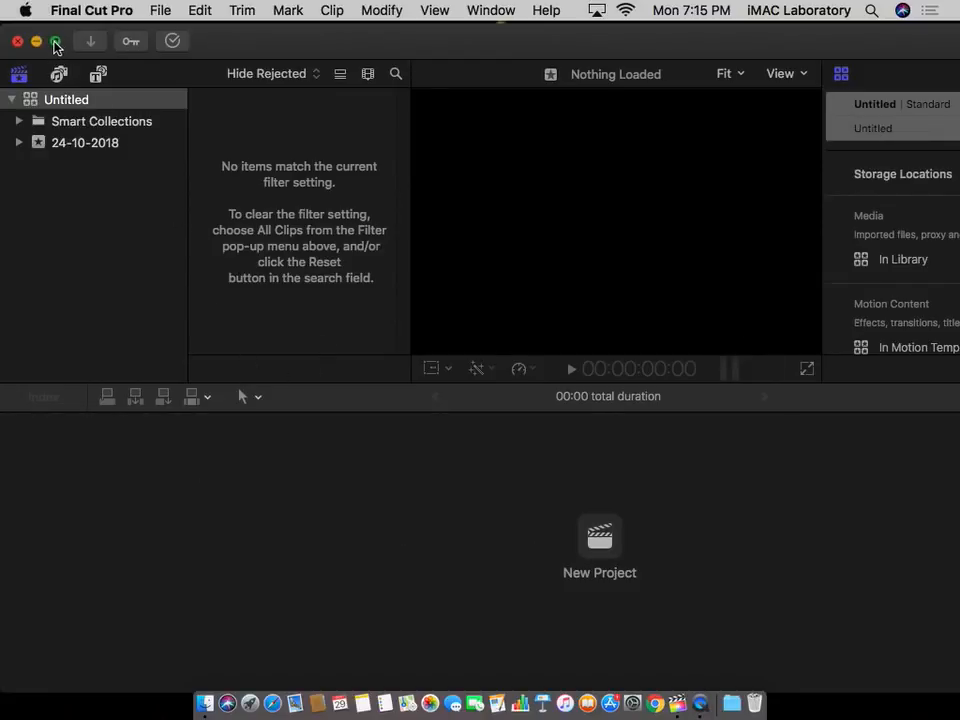
pyautogui.click(56, 46)
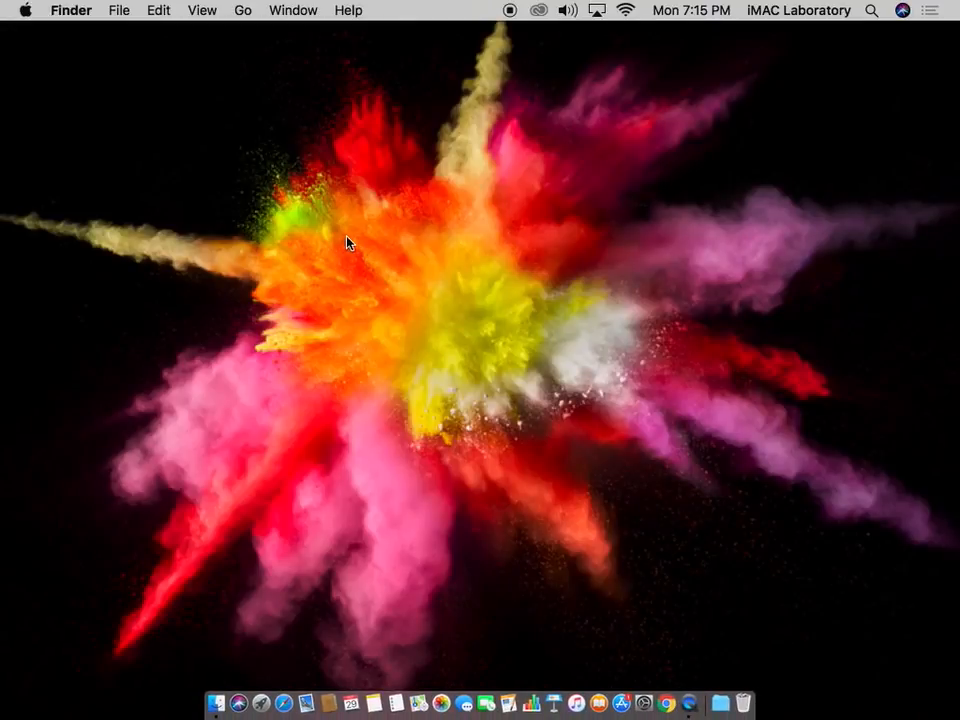
# Relaunch Final Cut Pro, hide the Effects browser and ignore the crash report
pyautogui.press('super+space')
pyautogui.write('f')
pyautogui.press('Return')
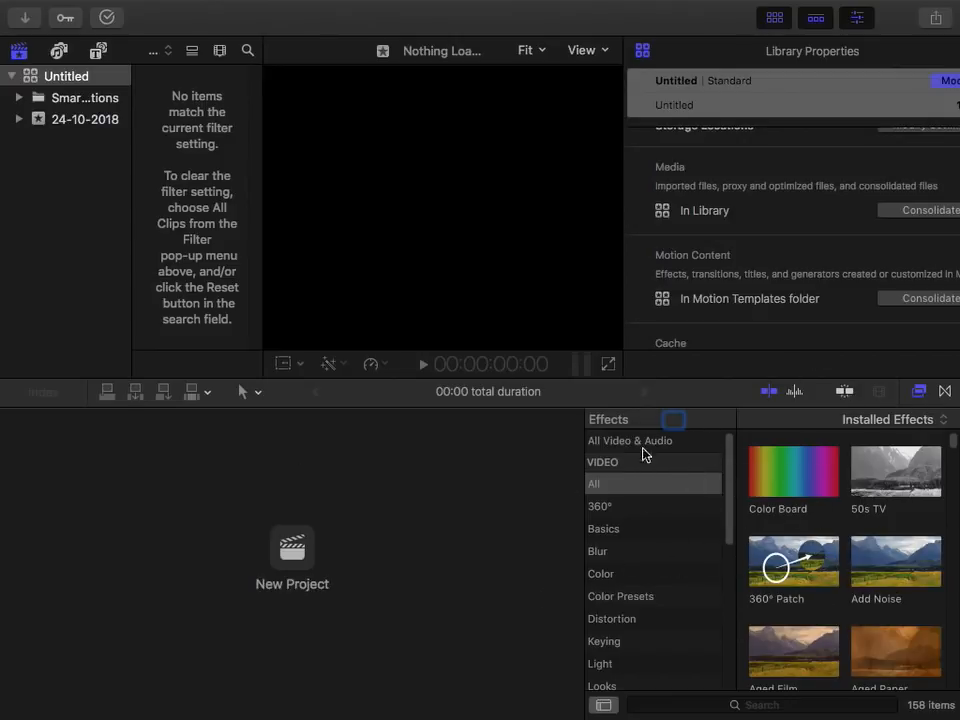
pyautogui.click(920, 395)
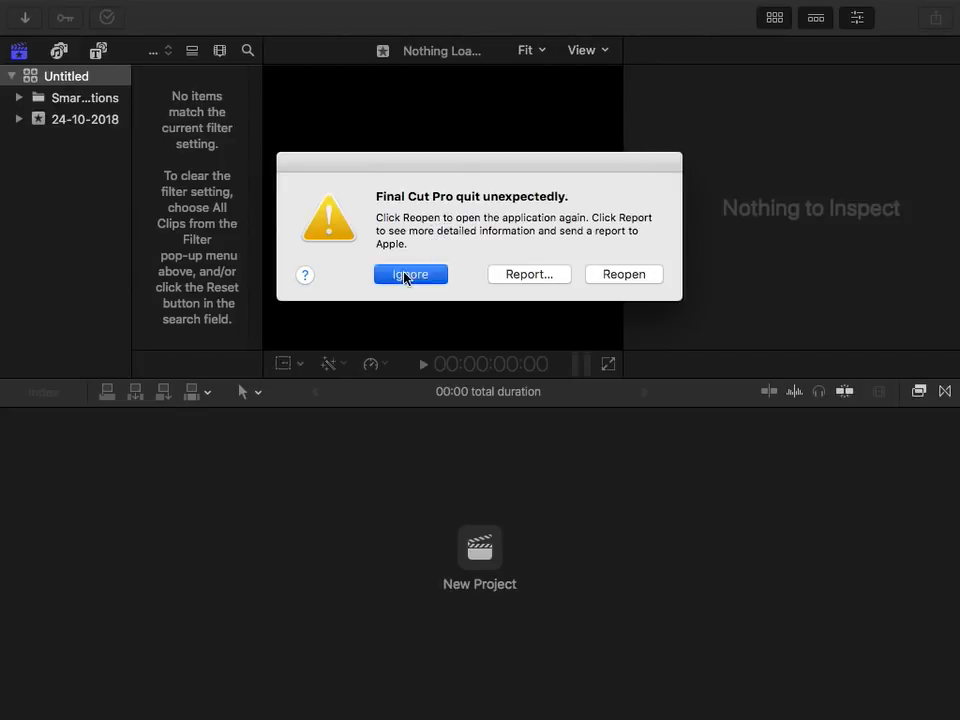
pyautogui.click(404, 273)
pyautogui.rightClick(22, 163)
pyautogui.rightClick(51, 165)
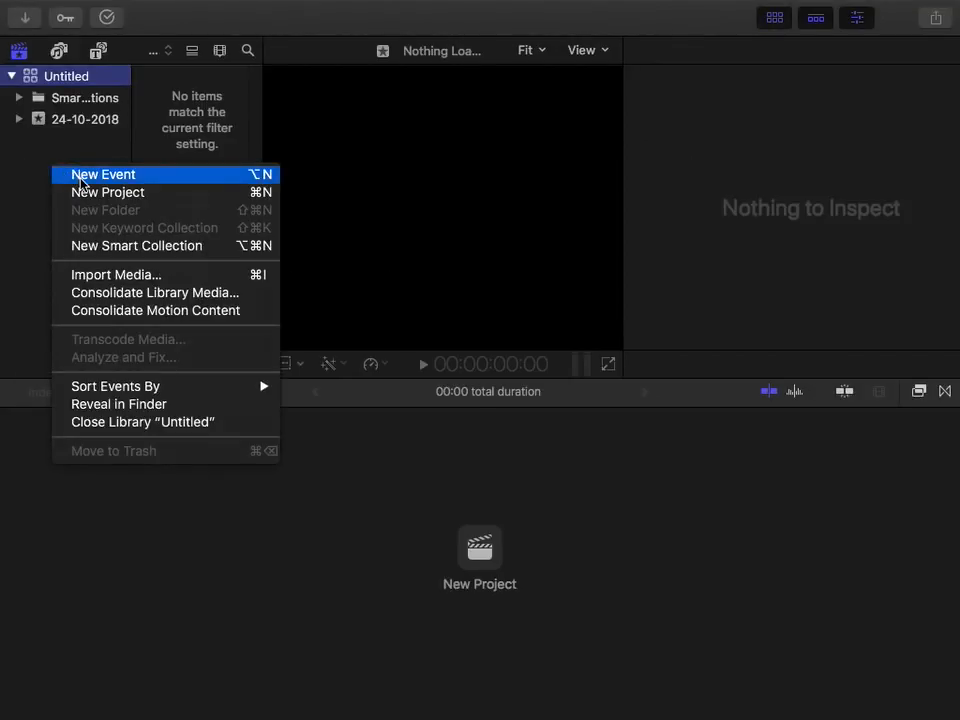
pyautogui.click(81, 180)
pyautogui.click(432, 91)
pyautogui.click(435, 91)
pyautogui.press('Escape')
pyautogui.rightClick(62, 203)
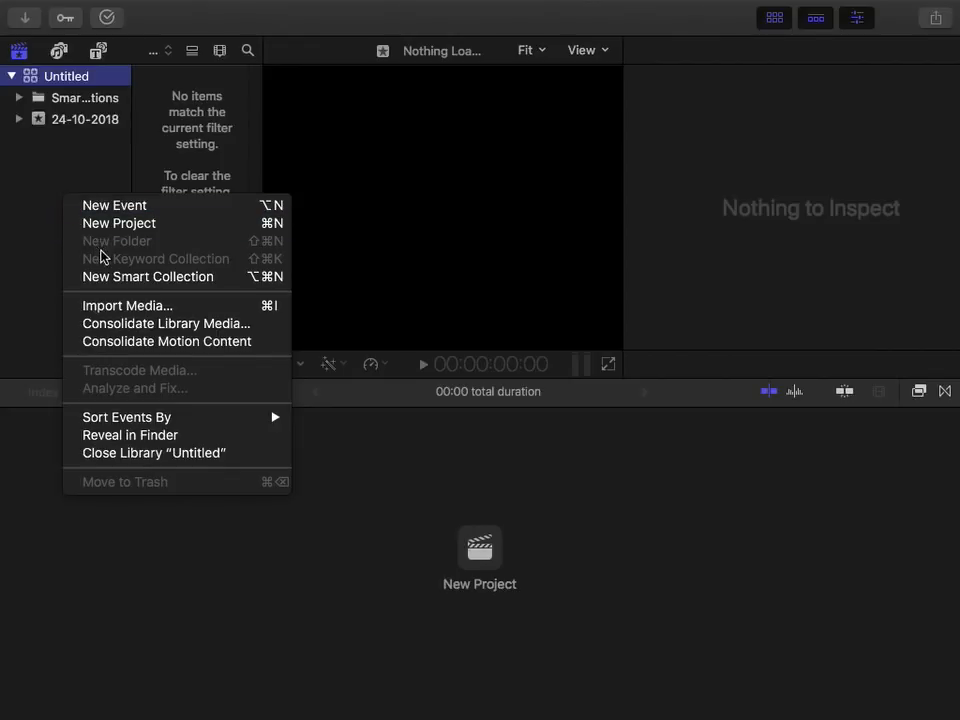
pyautogui.click(124, 321)
pyautogui.press('Escape')
pyautogui.rightClick(80, 221)
pyautogui.click(124, 228)
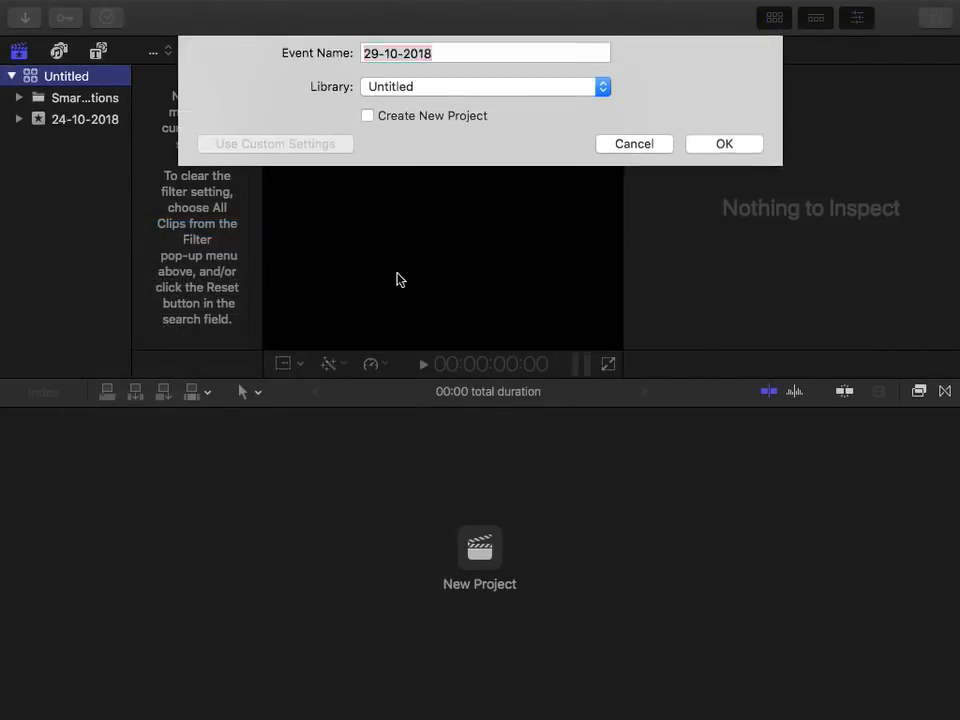
pyautogui.click(474, 121)
pyautogui.press('Escape')
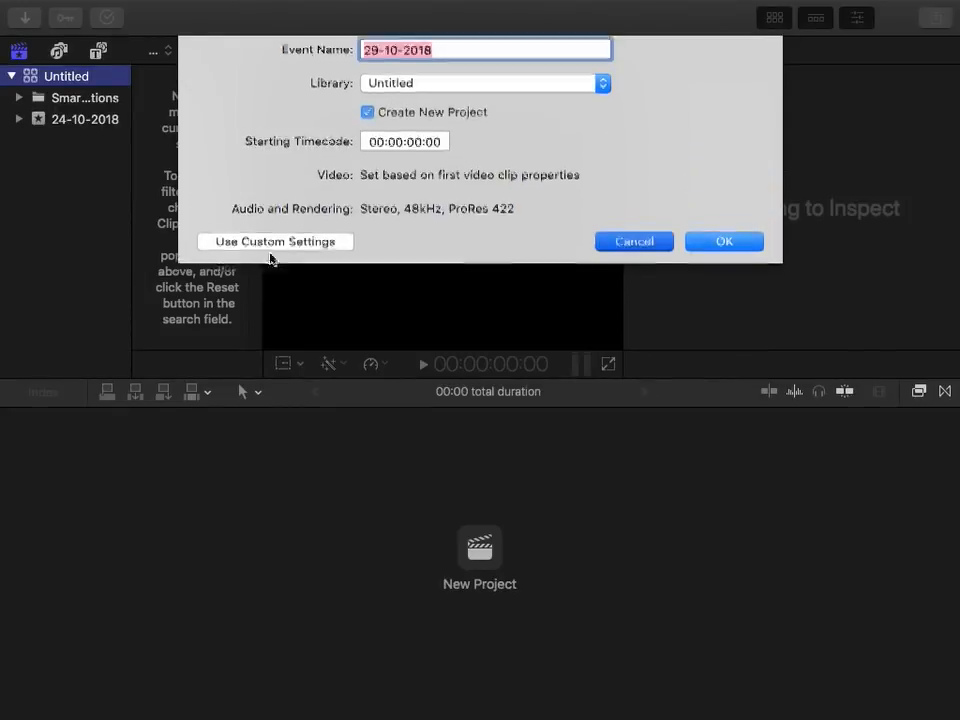
pyautogui.rightClick(96, 209)
pyautogui.click(78, 118)
pyautogui.rightClick(70, 75)
pyautogui.click(70, 76)
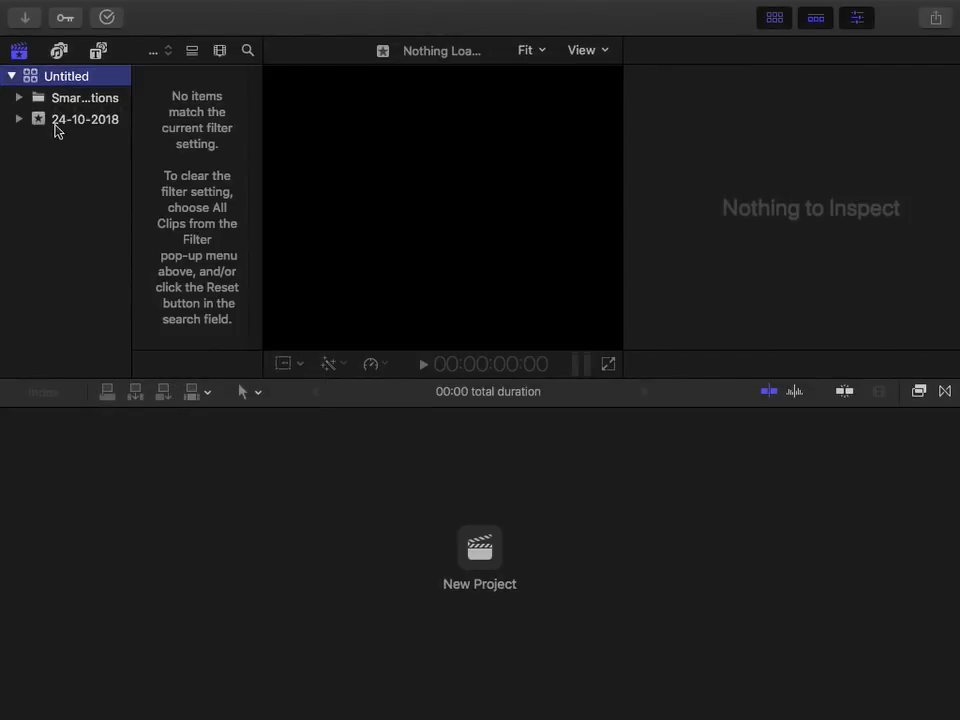
pyautogui.rightClick(71, 78)
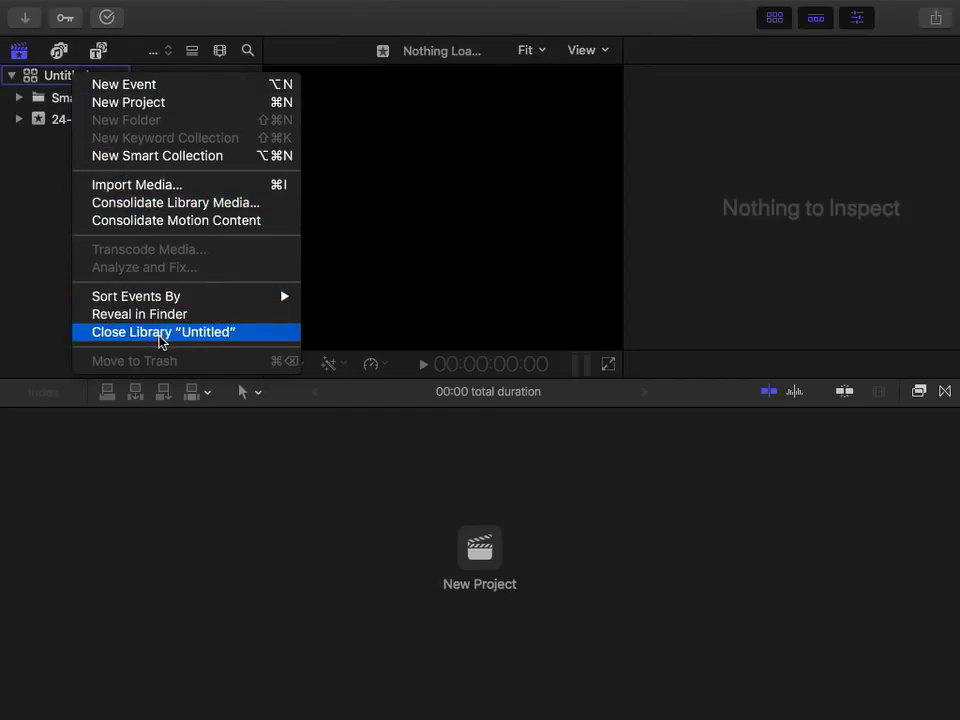
pyautogui.click(57, 188)
pyautogui.rightClick(57, 187)
pyautogui.click(61, 174)
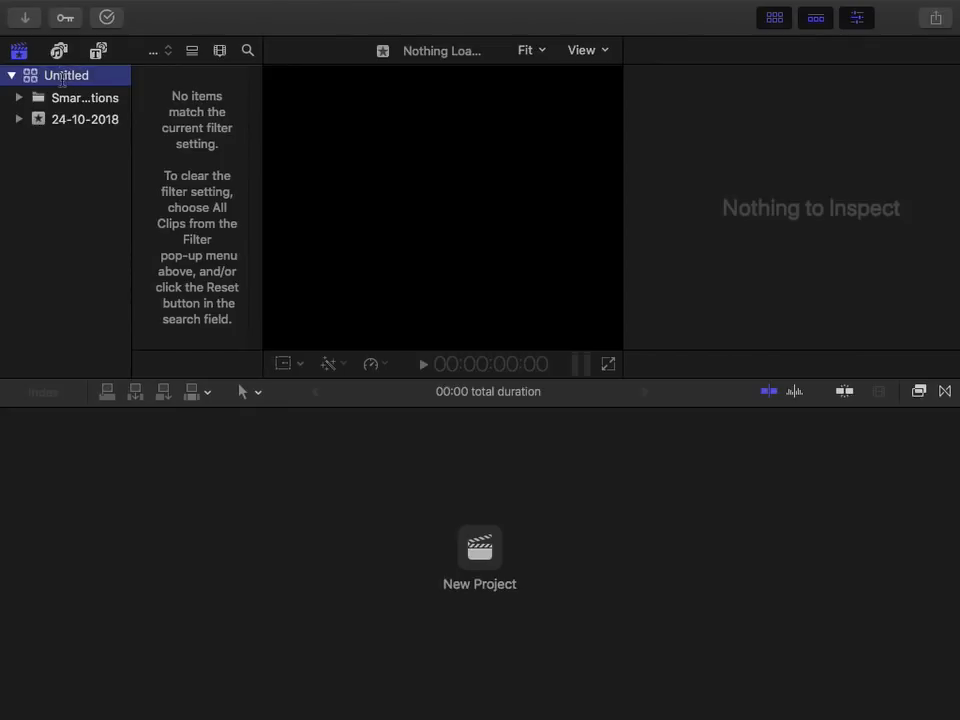
pyautogui.rightClick(66, 77)
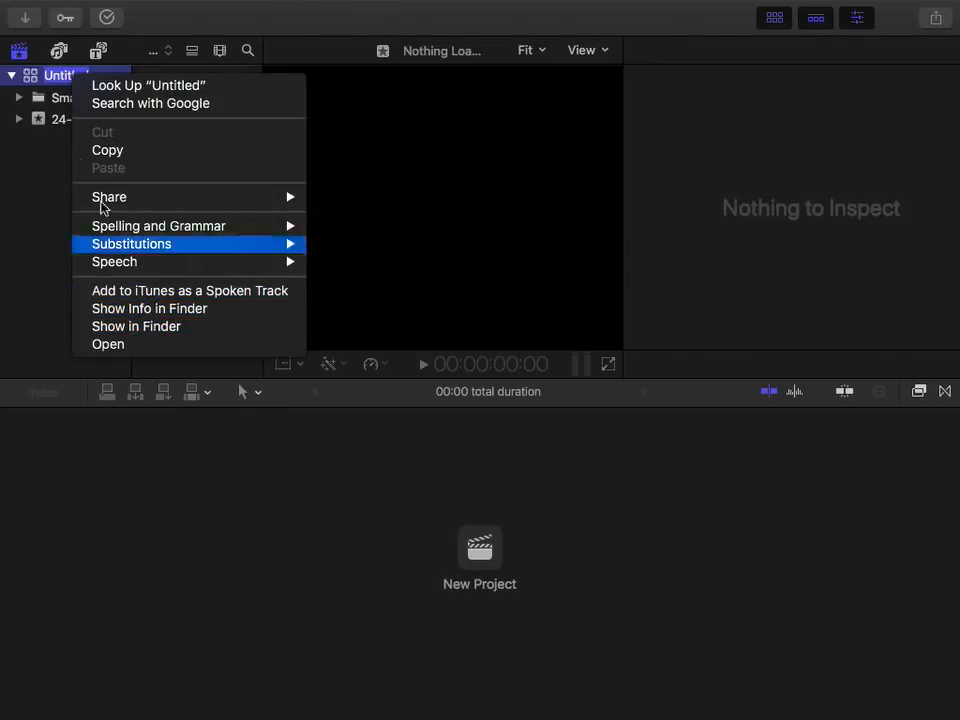
pyautogui.click(39, 45)
pyautogui.rightClick(32, 73)
pyautogui.click(18, 42)
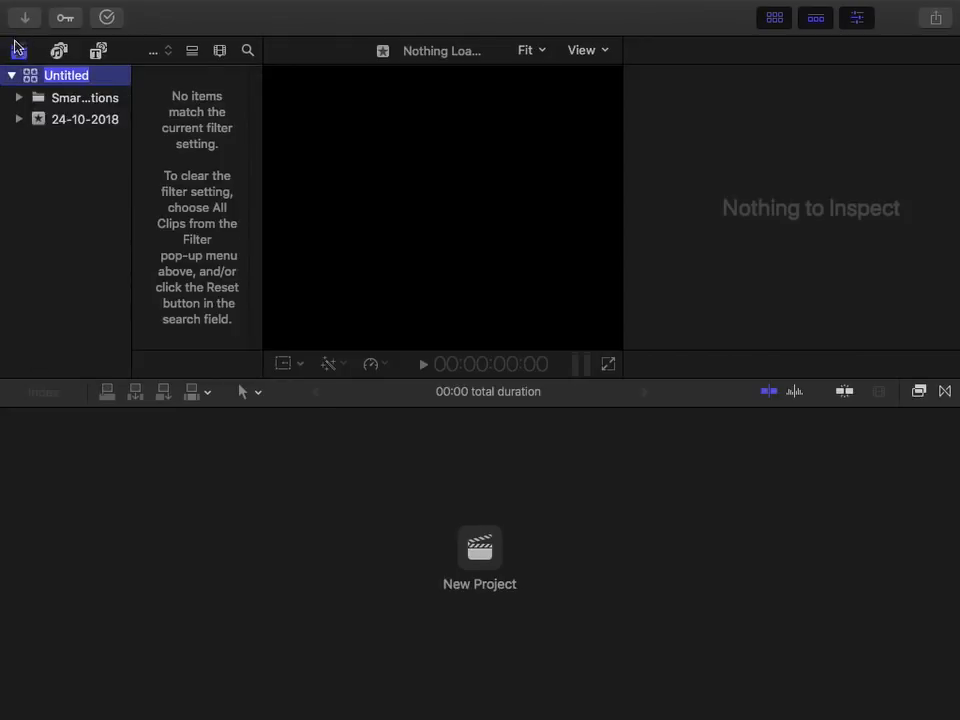
pyautogui.rightClick(17, 76)
pyautogui.click(12, 76)
pyautogui.click(12, 76)
pyautogui.click(12, 76)
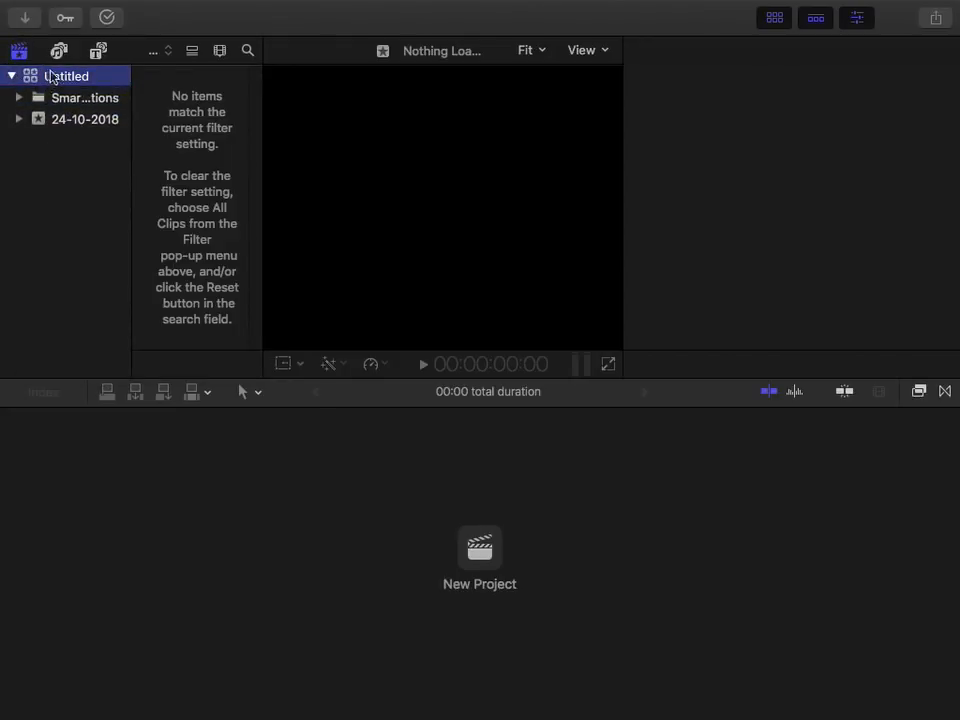
# Close the Untitled library
pyautogui.rightClick(54, 73)
pyautogui.click(73, 114)
pyautogui.rightClick(70, 80)
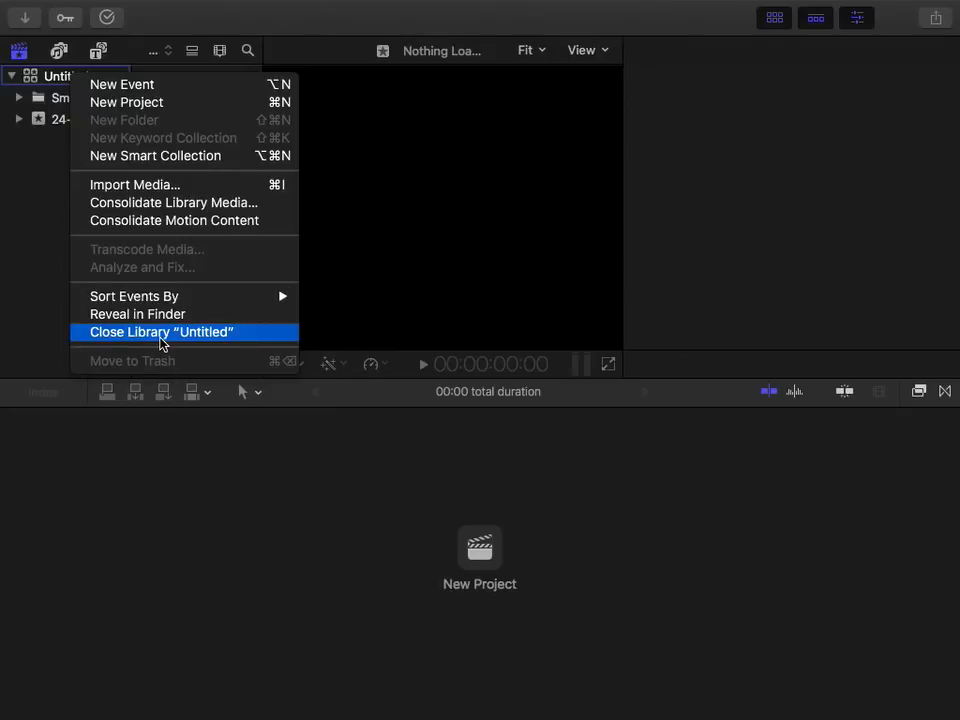
pyautogui.click(181, 335)
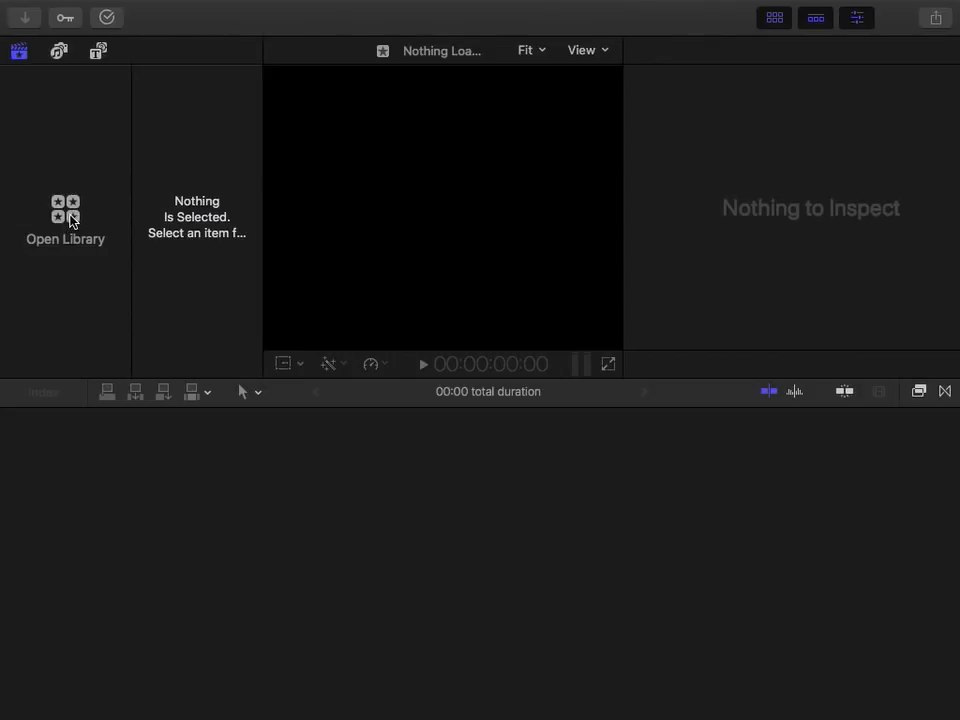
# Start a new library and enter the name MMA156L-B99-Last Name for it
pyautogui.click(71, 221)
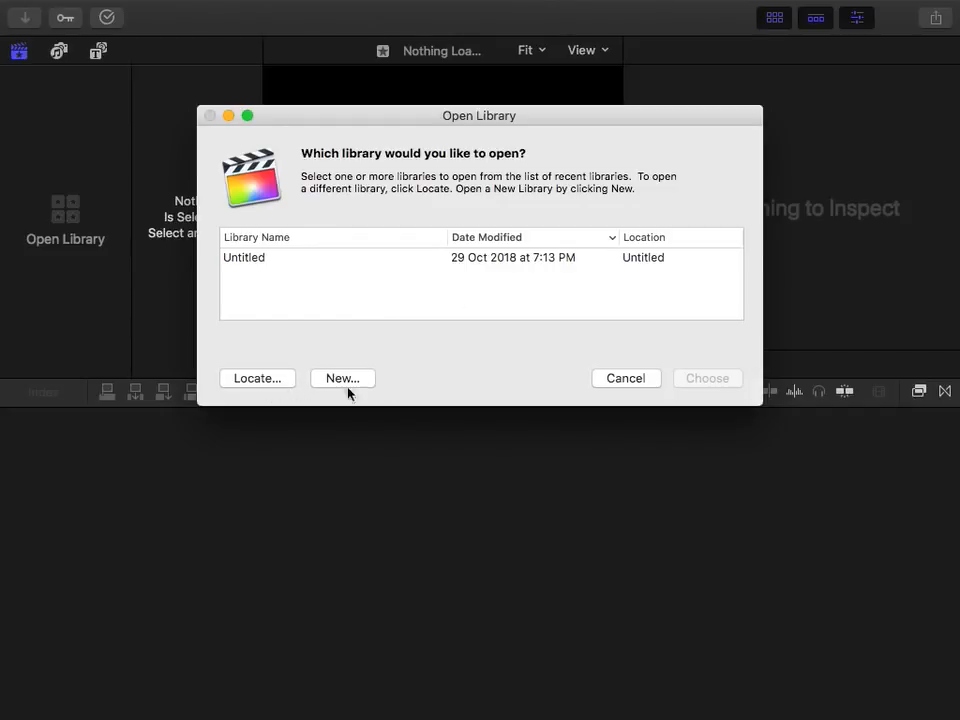
pyautogui.moveTo(460, 128); pyautogui.dragTo(402, 110)
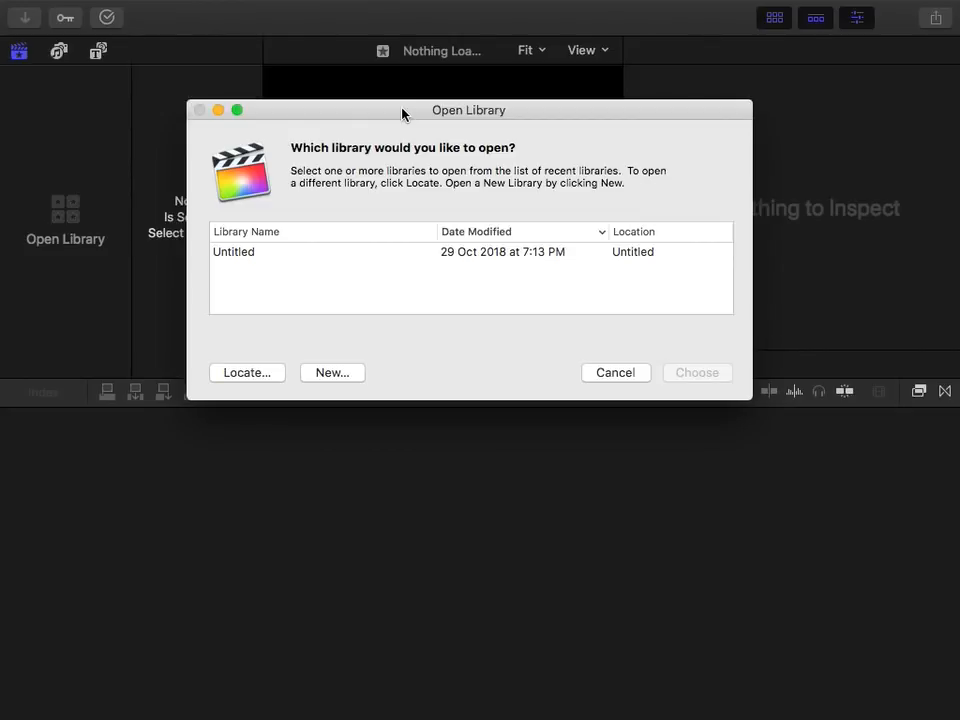
pyautogui.click(322, 372)
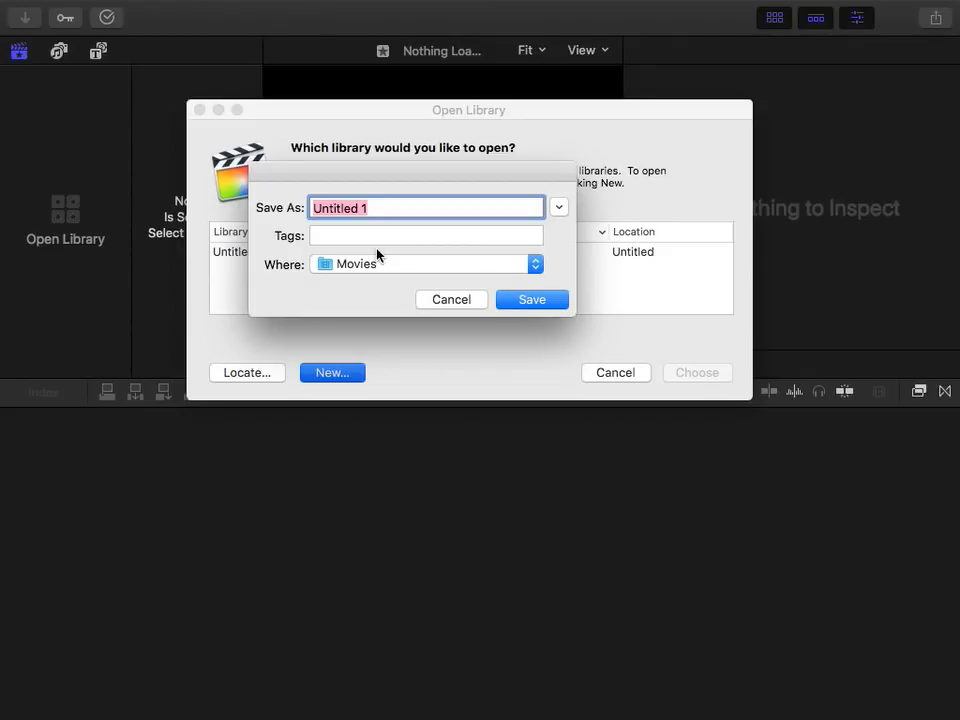
pyautogui.write('MMA156L-B99-')
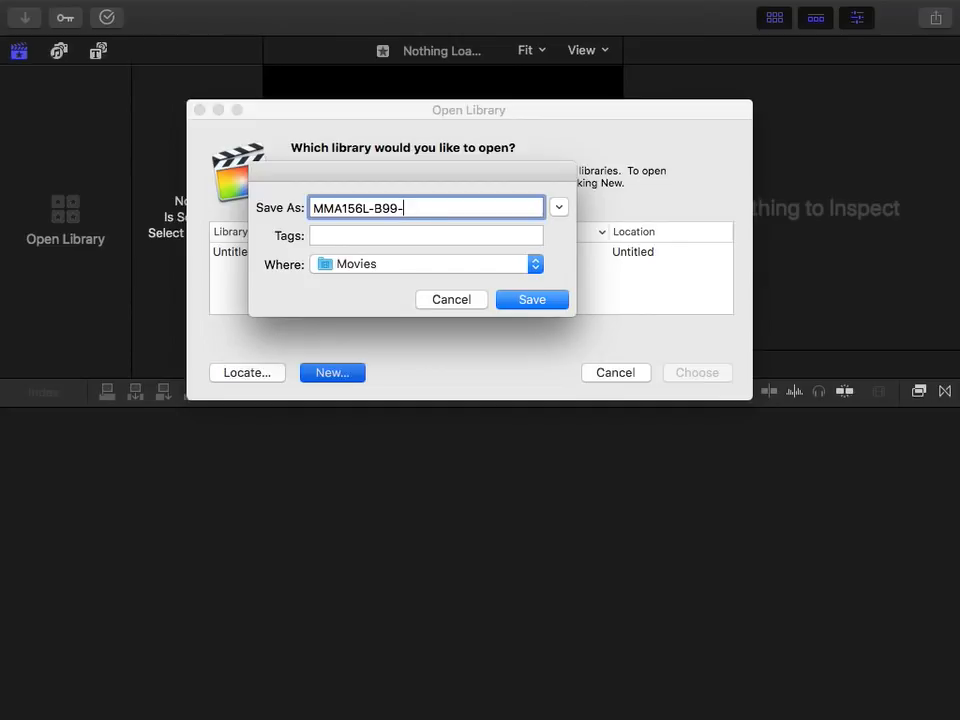
pyautogui.write('LastM')
pyautogui.press('BackSpace')
pyautogui.write('Name')
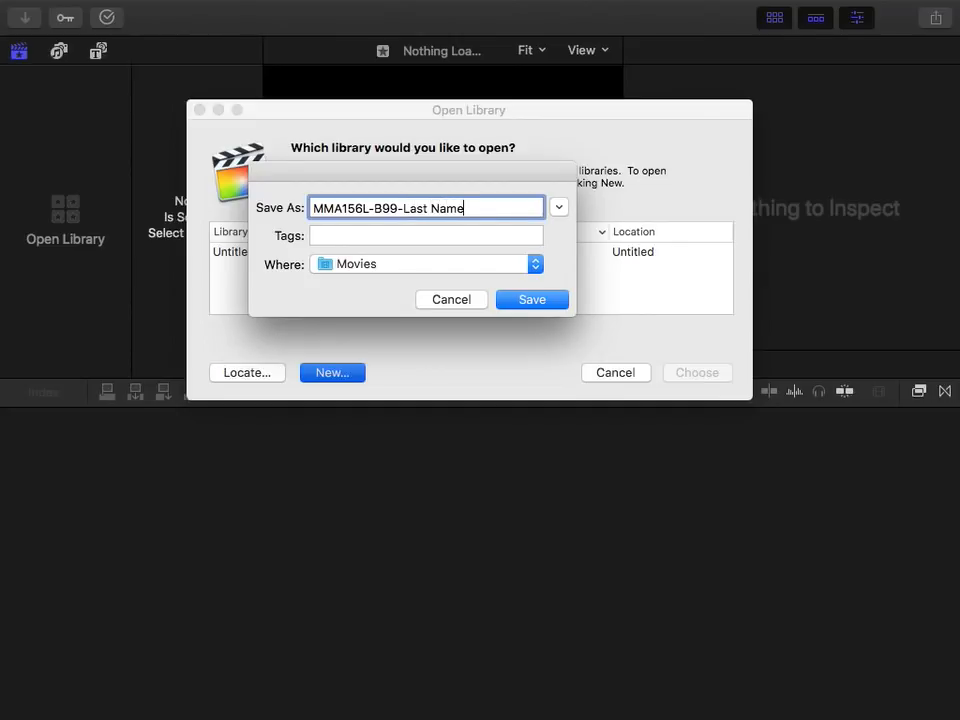
# Choose the Desktop as the new library's location and save it there
pyautogui.click(560, 210)
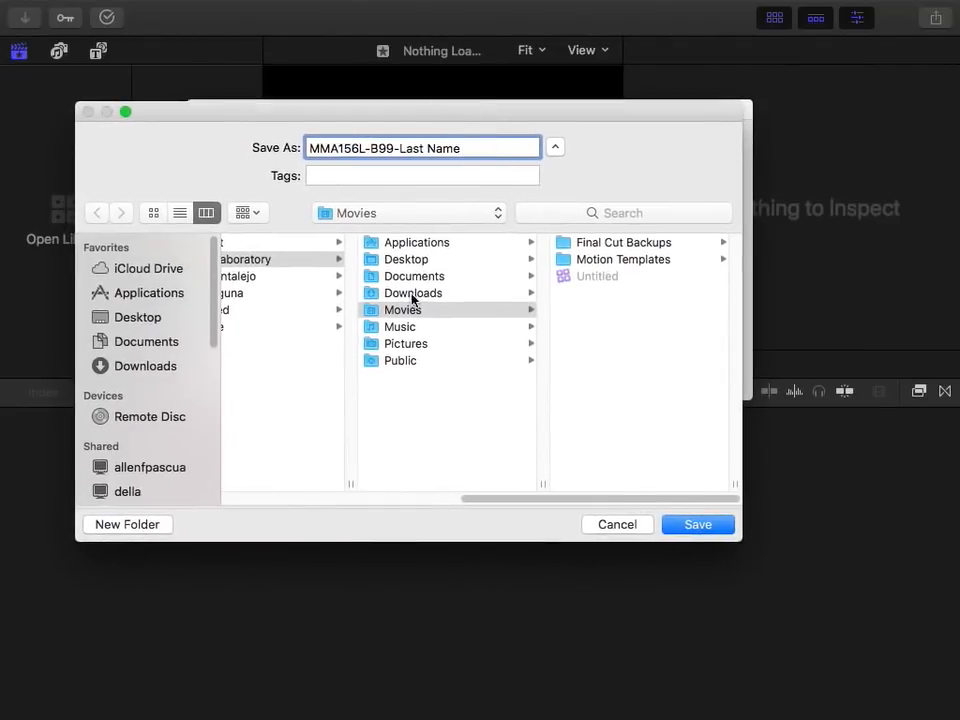
pyautogui.click(415, 259)
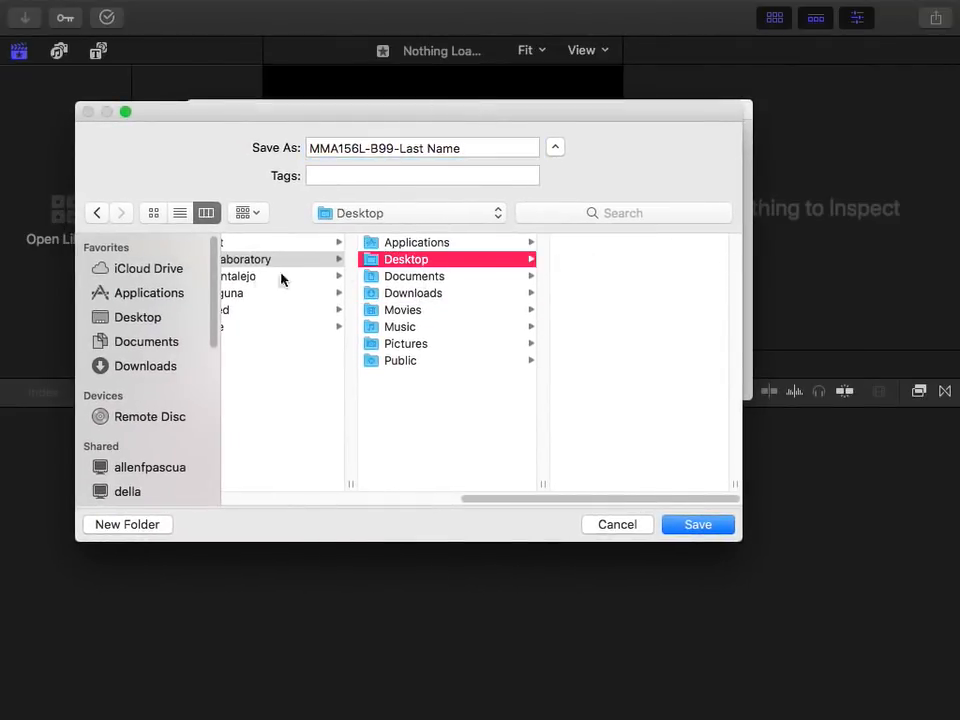
pyautogui.click(120, 318)
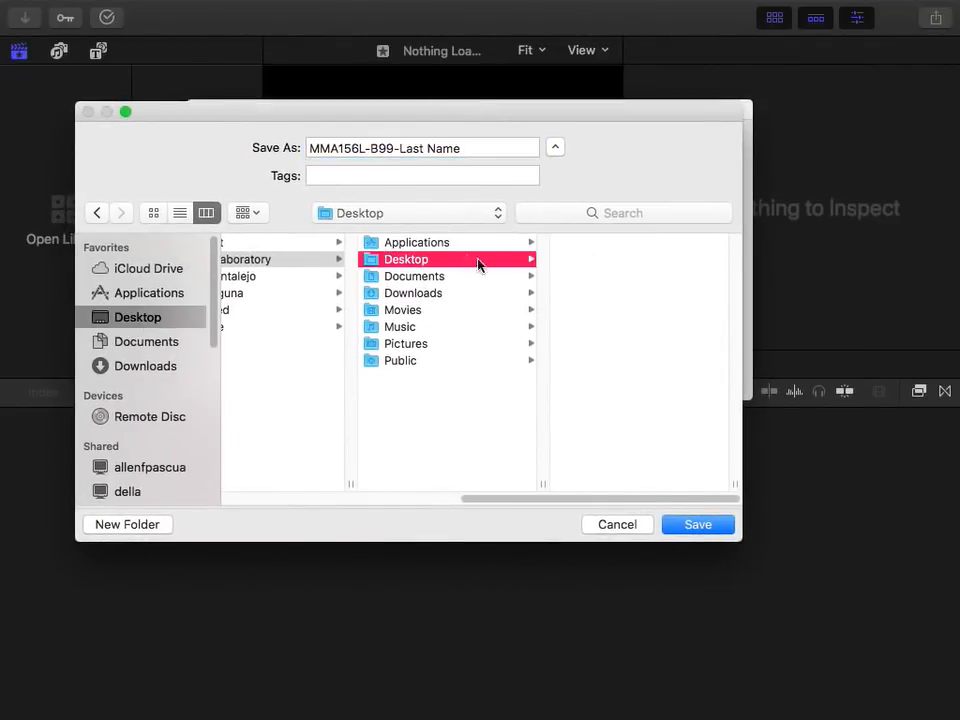
pyautogui.click(522, 262)
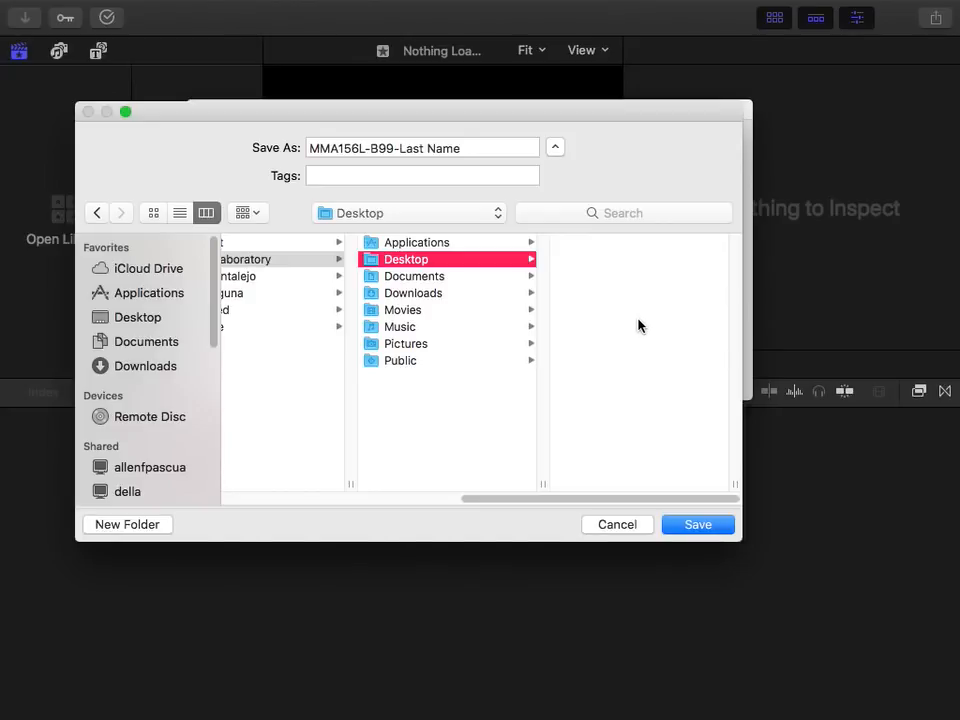
pyautogui.click(679, 526)
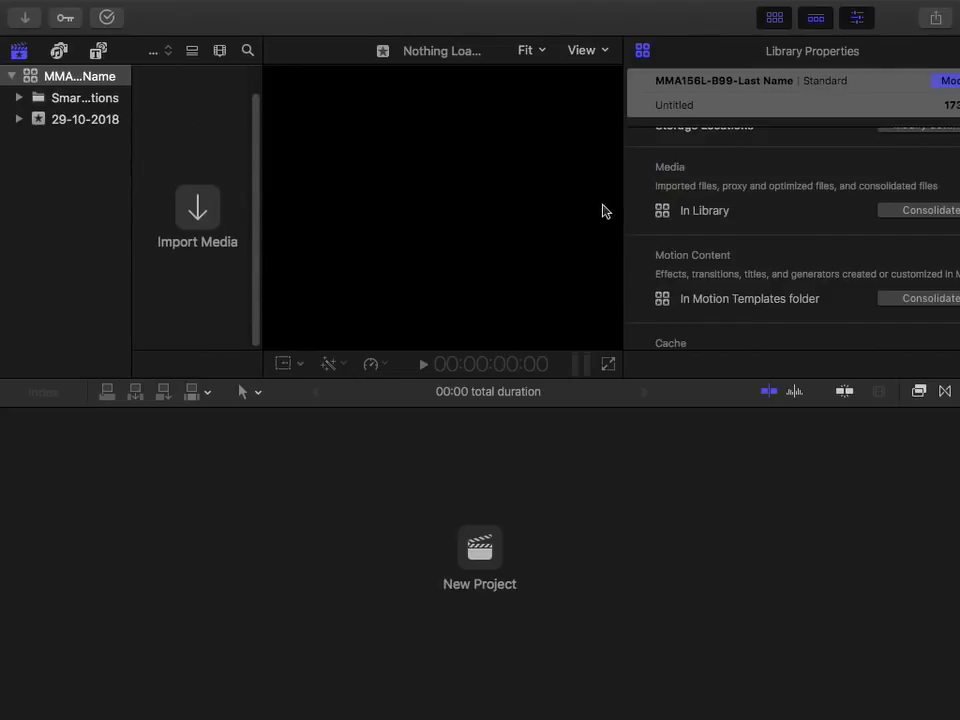
# Rename the 29-10-2018 event in the new library as Week 1
pyautogui.click(72, 122)
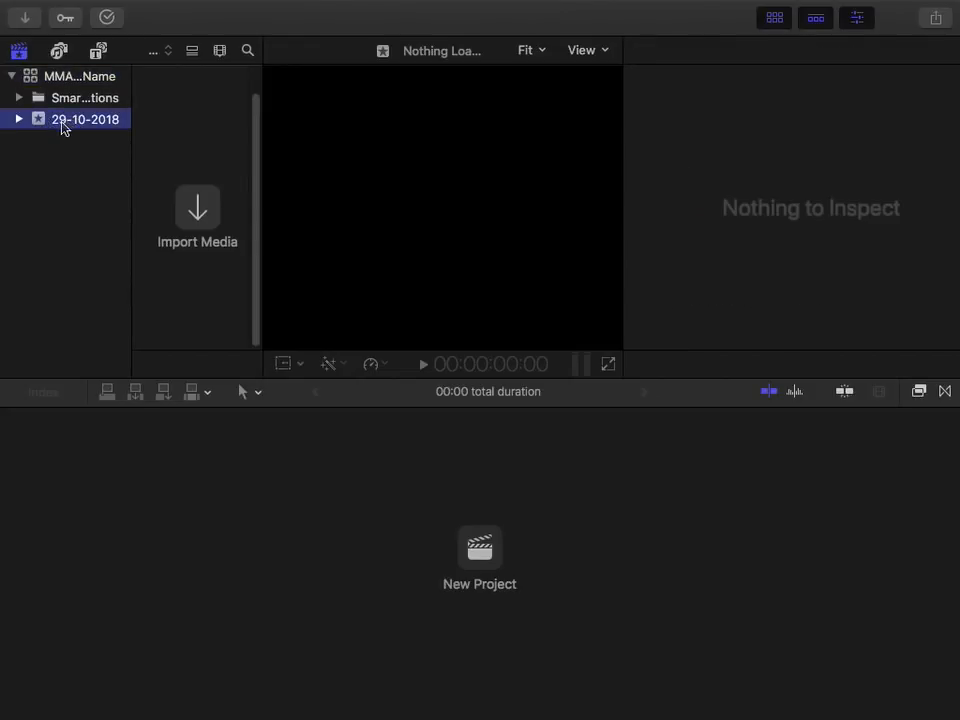
pyautogui.rightClick(72, 118)
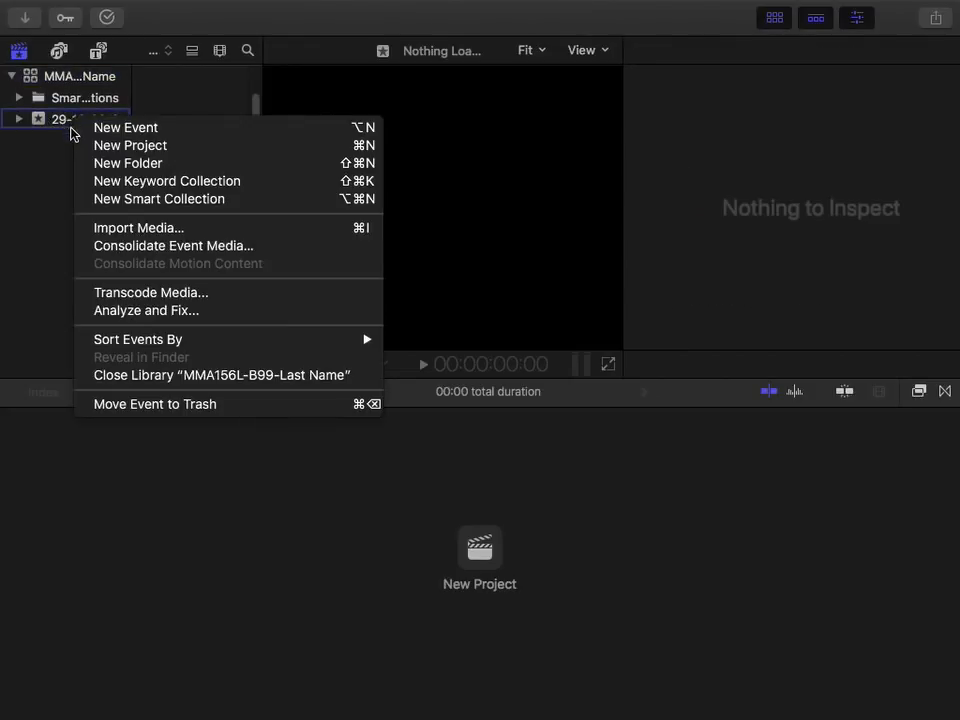
pyautogui.click(62, 120)
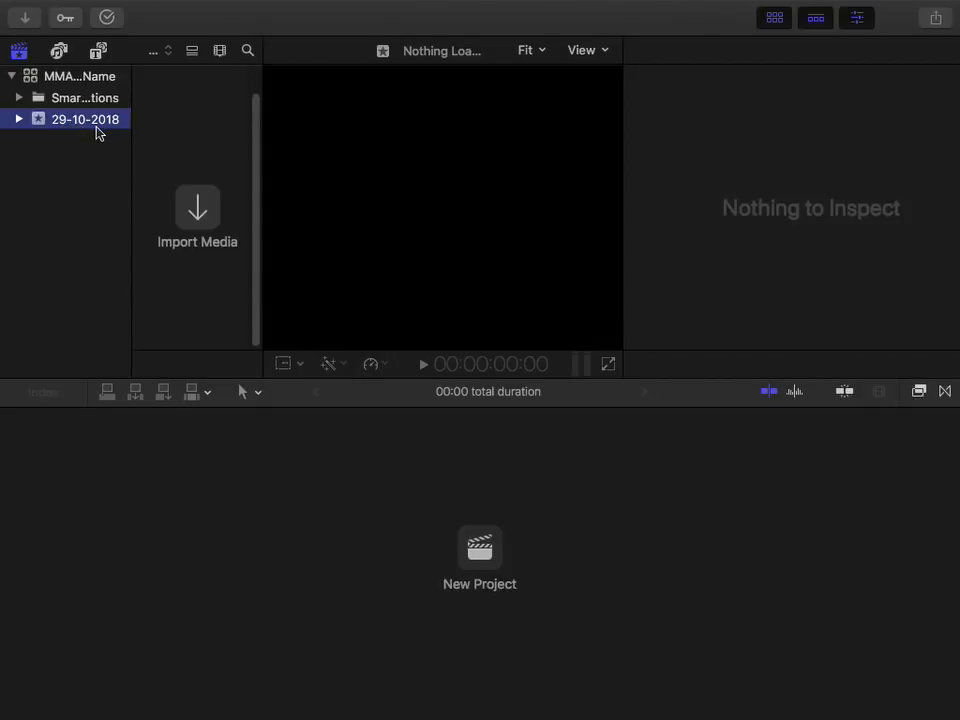
pyautogui.click(99, 121)
pyautogui.write('Week 1')
pyautogui.press('Return')
pyautogui.click(20, 120)
pyautogui.click(20, 120)
pyautogui.click(20, 120)
pyautogui.rightClick(47, 163)
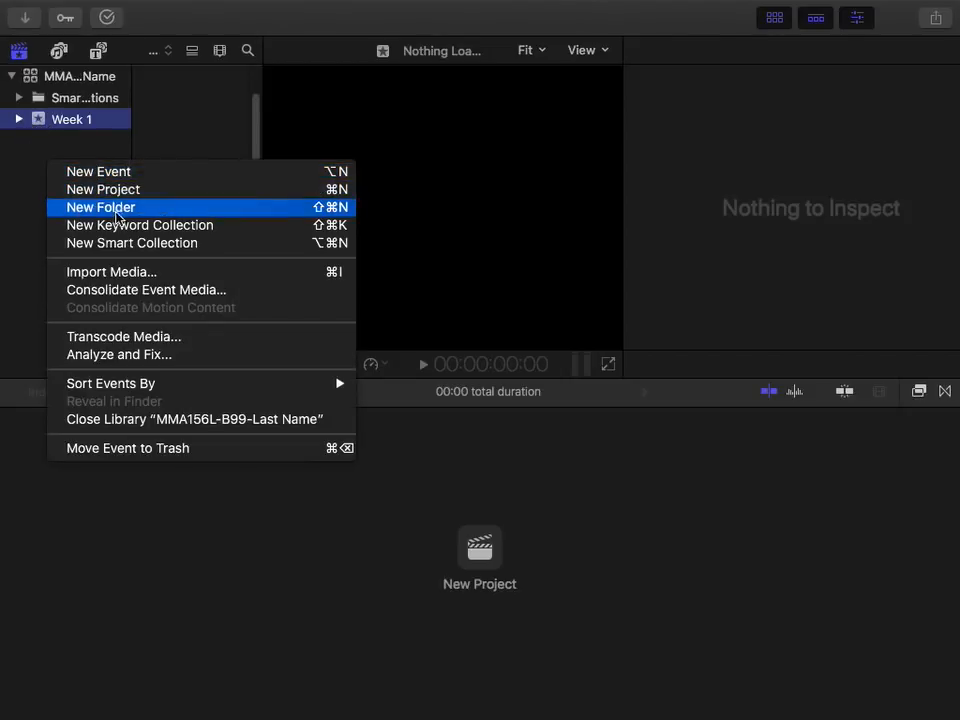
pyautogui.click(489, 557)
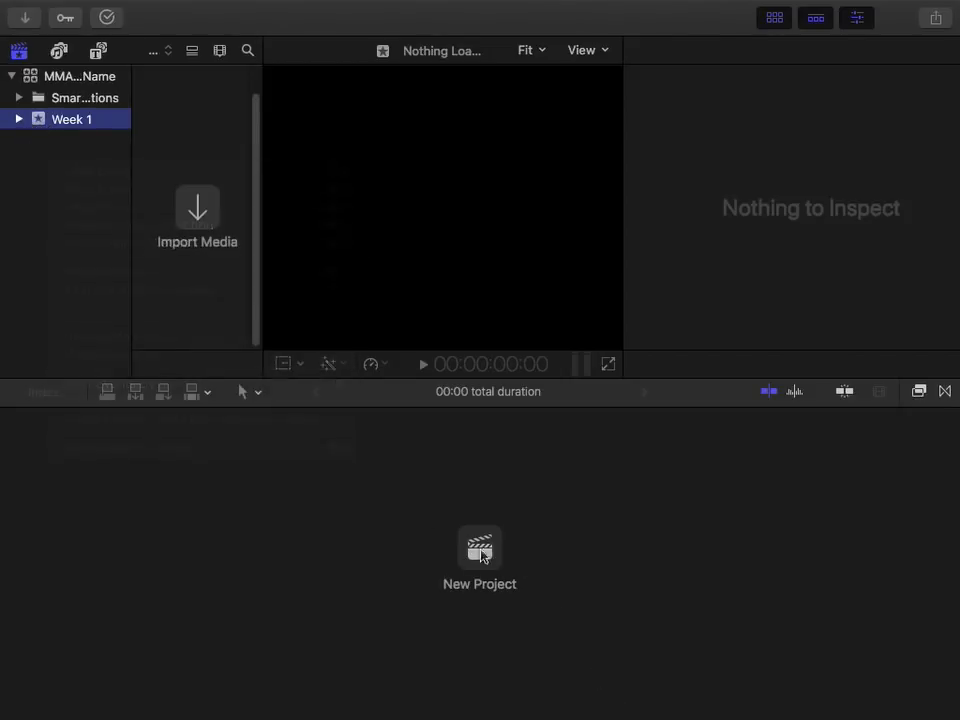
# Start a new project in the Week 1 event and enter Exercise 2 as its name
pyautogui.click(476, 551)
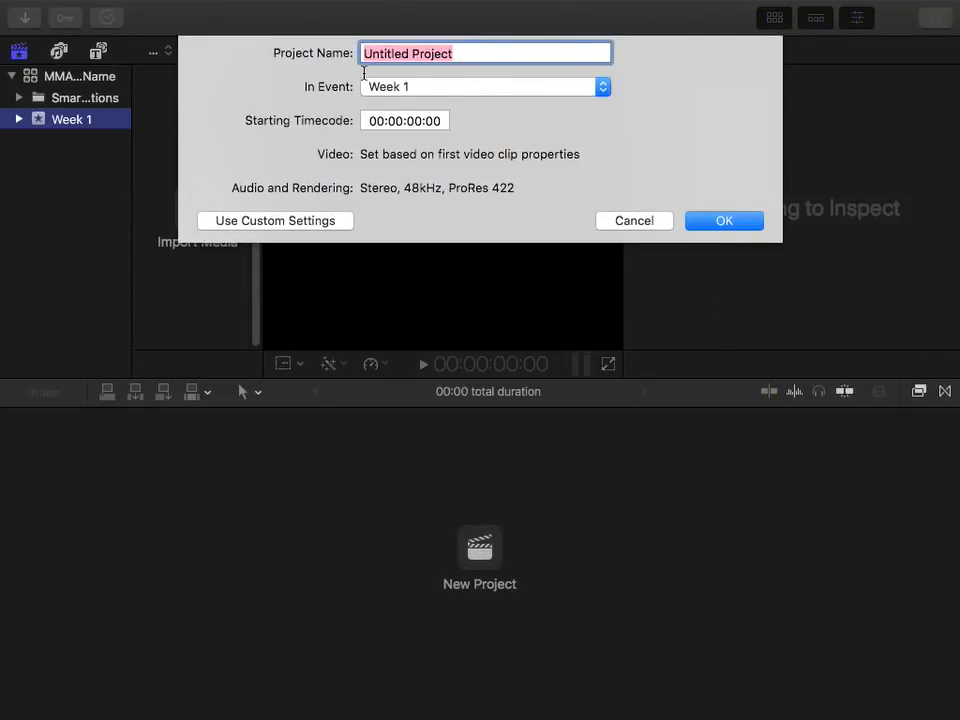
pyautogui.write('Exercise 2')
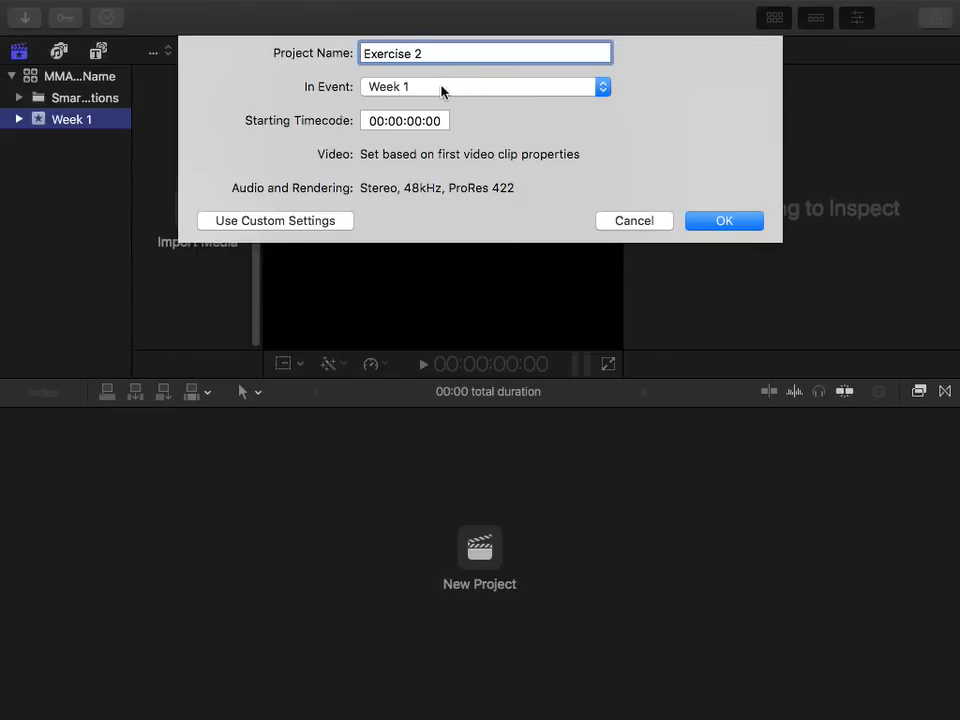
pyautogui.click(441, 88)
pyautogui.click(442, 88)
# Switch the new project to custom settings and review the video format, resolution, rate and rendering codec choices
pyautogui.click(268, 222)
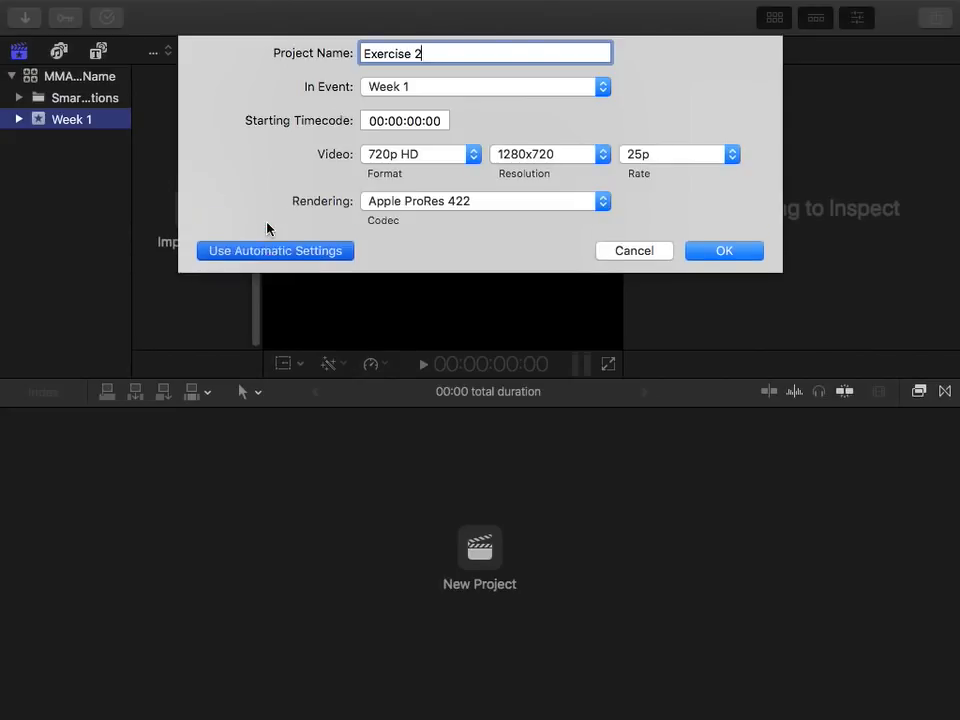
pyautogui.click(437, 158)
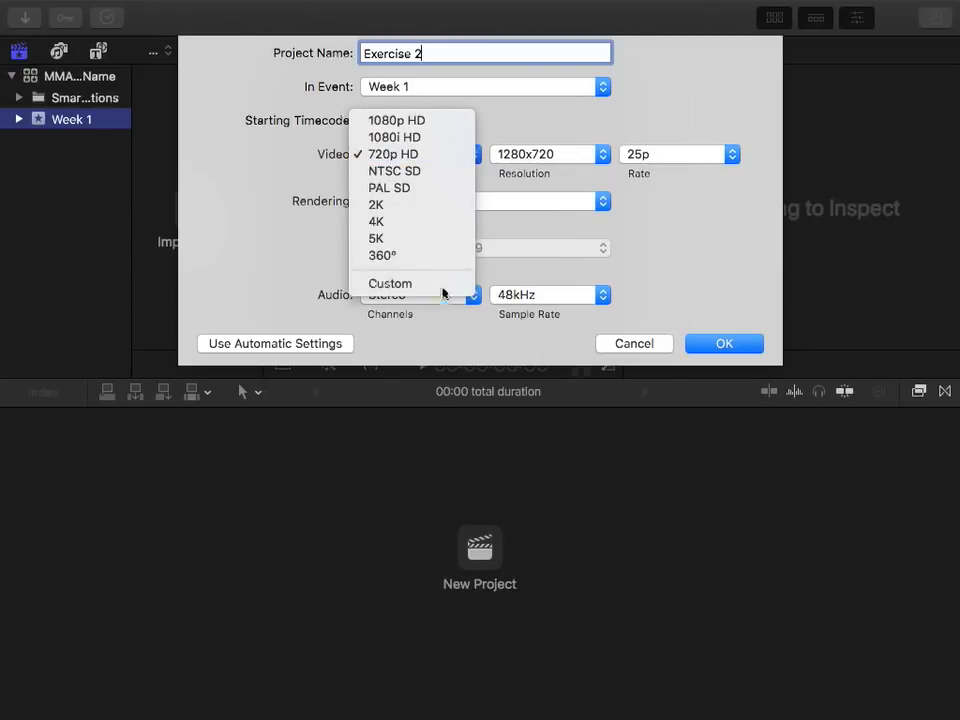
pyautogui.click(437, 155)
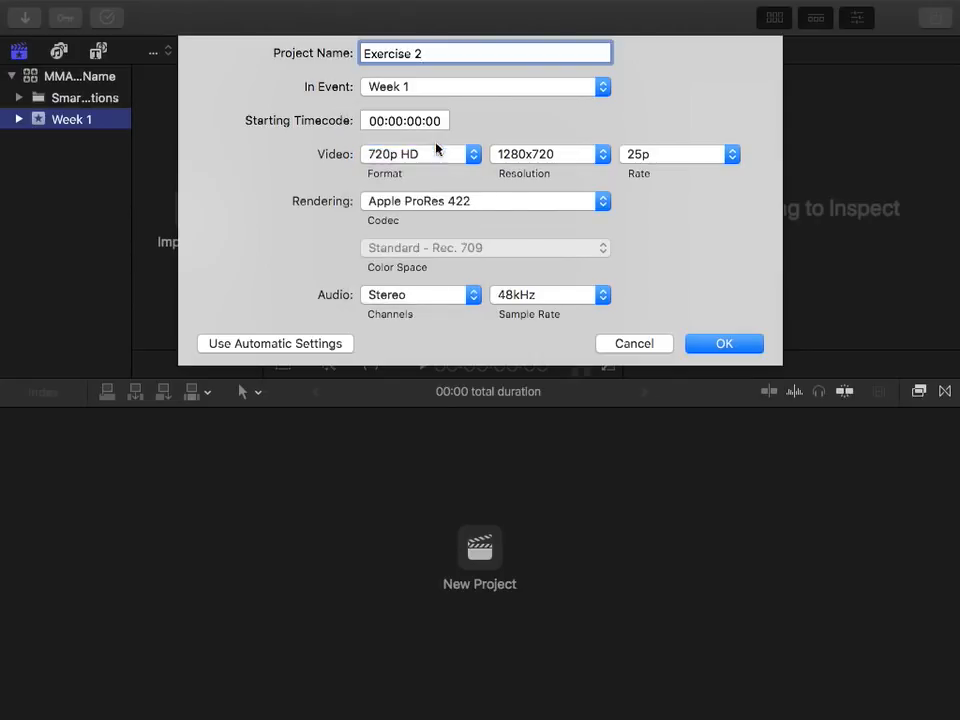
pyautogui.click(540, 154)
pyautogui.click(540, 153)
pyautogui.click(654, 154)
pyautogui.click(666, 157)
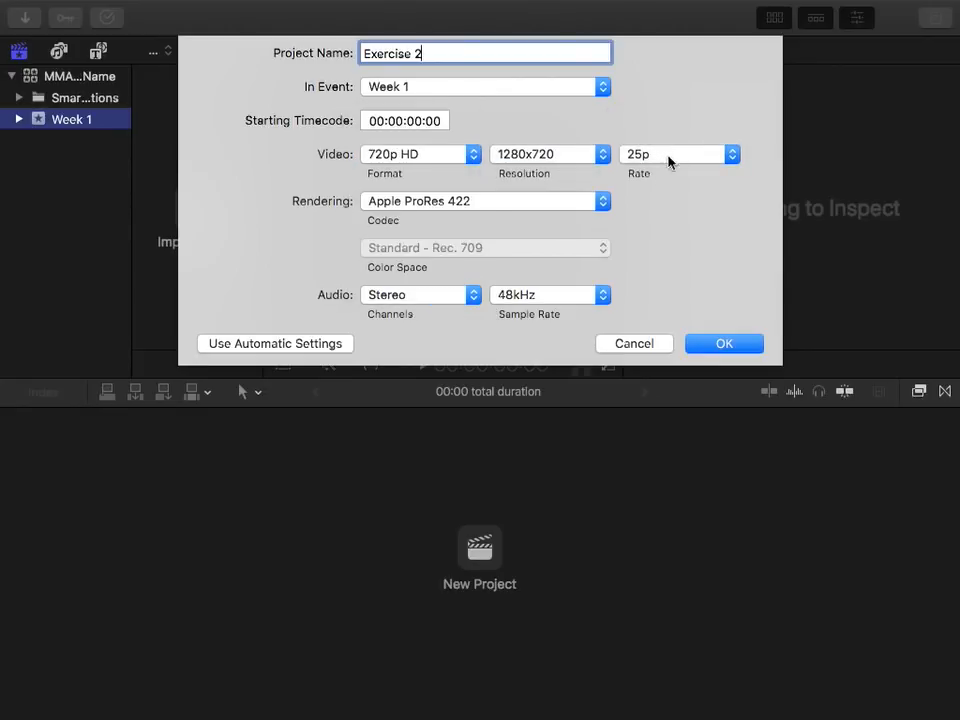
pyautogui.click(484, 205)
pyautogui.click(392, 203)
pyautogui.click(455, 203)
pyautogui.click(453, 205)
# Set the new project's video resolution to 960x720
pyautogui.click(452, 160)
pyautogui.click(452, 160)
pyautogui.click(556, 162)
pyautogui.click(553, 172)
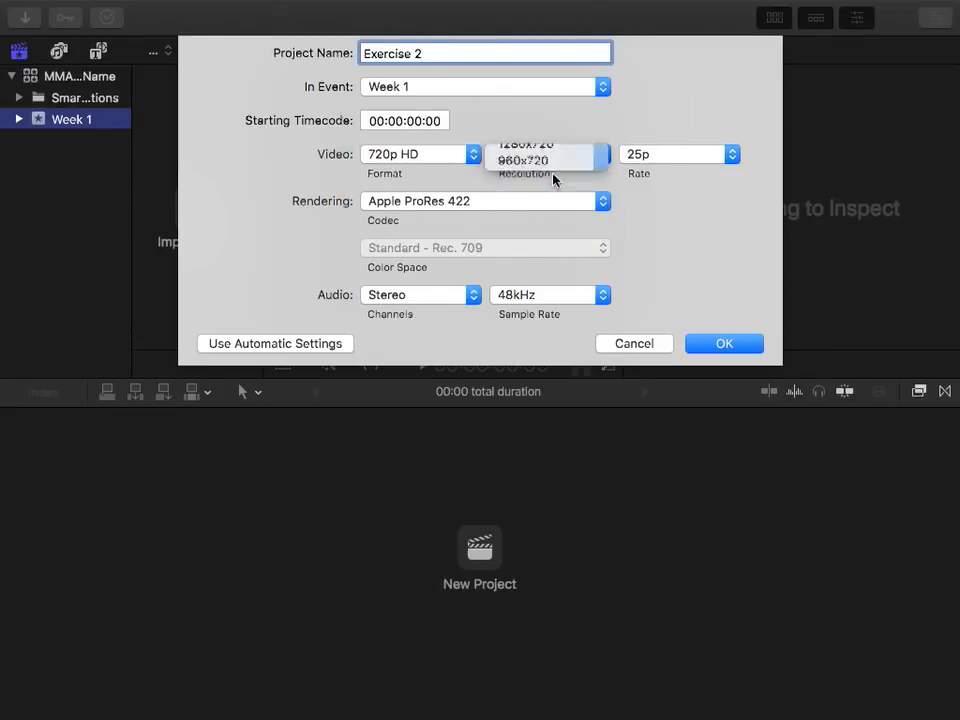
pyautogui.click(549, 162)
pyautogui.click(549, 160)
pyautogui.click(551, 161)
pyautogui.click(551, 163)
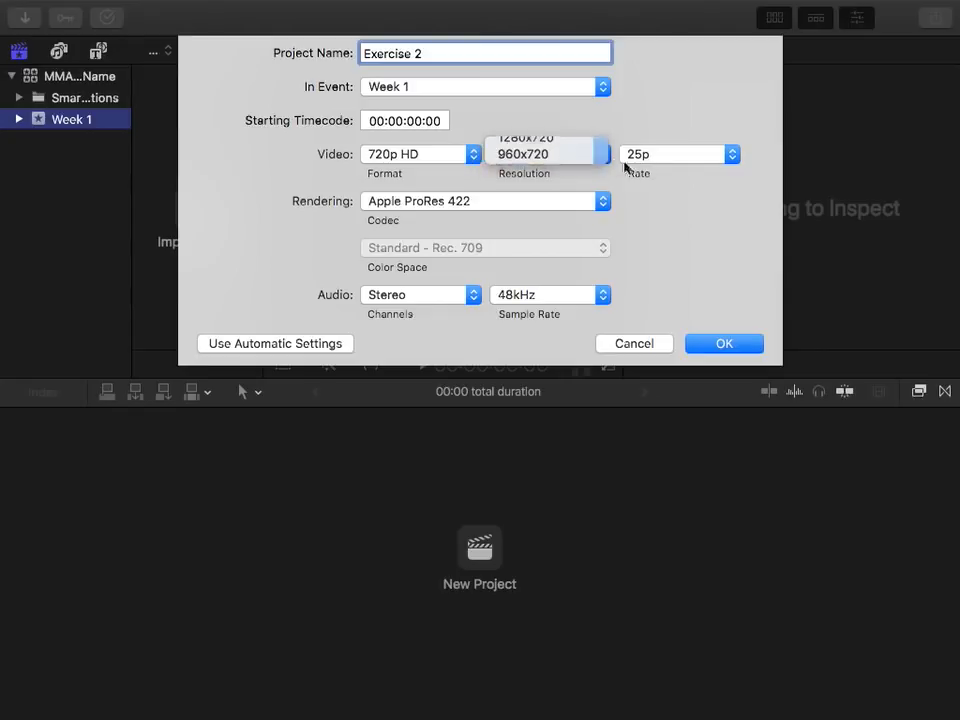
# Reselect the 720p HD video format and choose 960x720 as its resolution
pyautogui.click(463, 160)
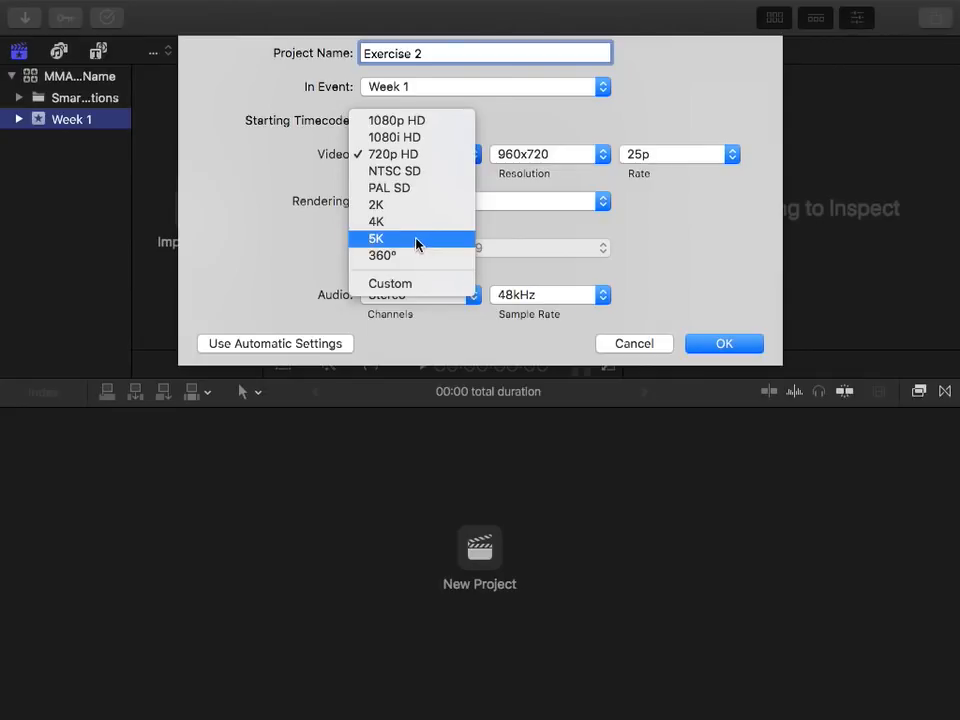
pyautogui.click(559, 128)
pyautogui.click(417, 153)
pyautogui.click(417, 155)
pyautogui.click(551, 155)
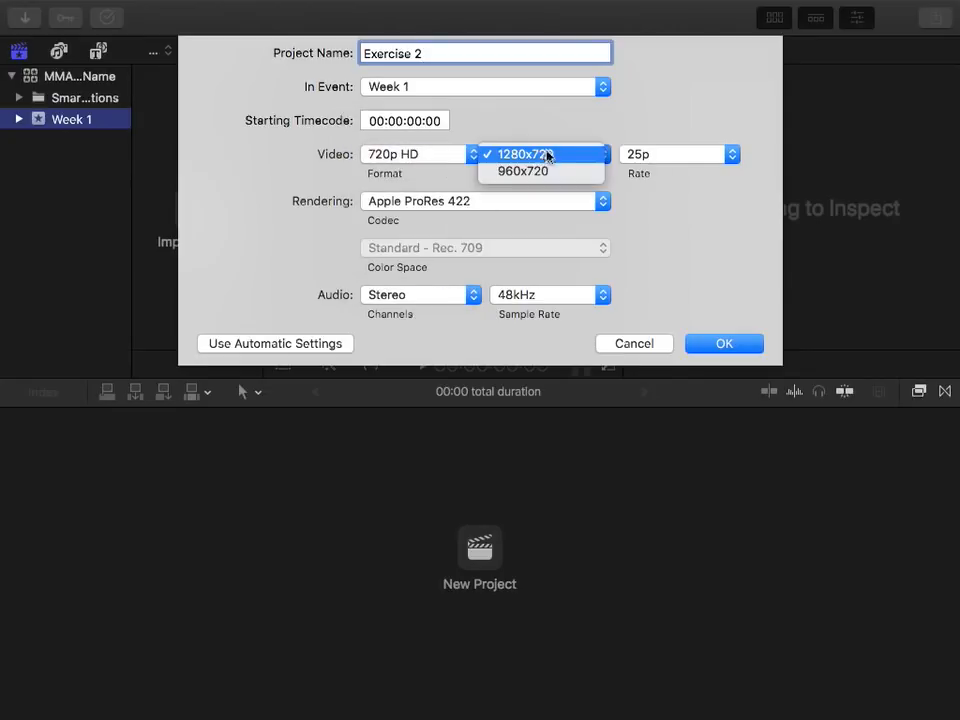
pyautogui.click(545, 172)
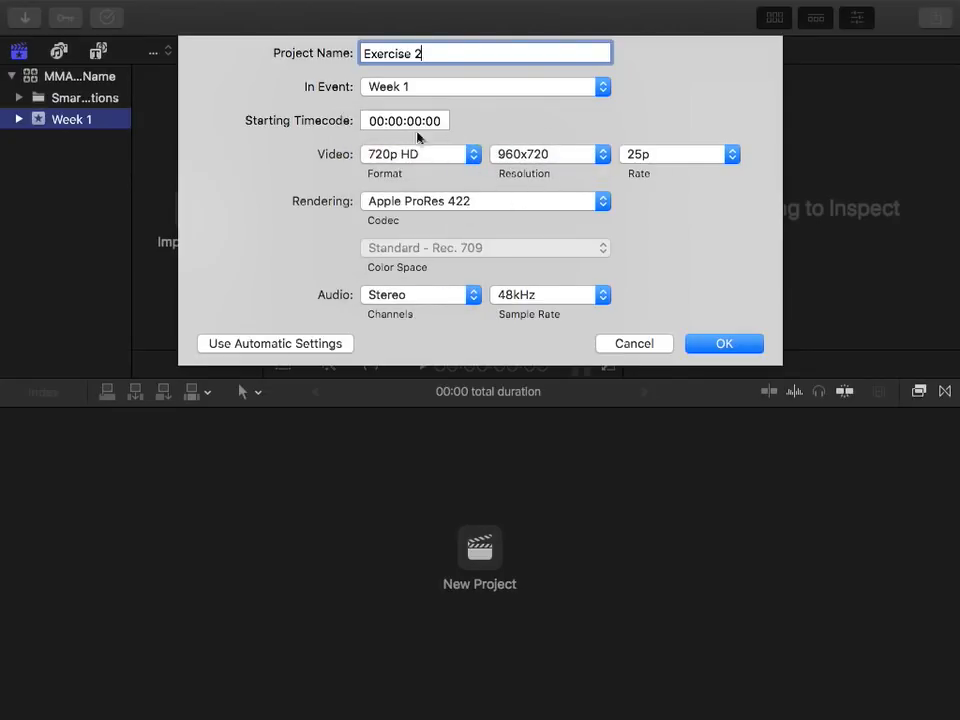
pyautogui.click(535, 165)
pyautogui.click(540, 137)
pyautogui.click(536, 155)
pyautogui.click(545, 171)
# Review the audio sample rate choices and switch the channels to Surround and back to Stereo
pyautogui.click(455, 297)
pyautogui.click(566, 305)
pyautogui.click(580, 308)
pyautogui.click(462, 298)
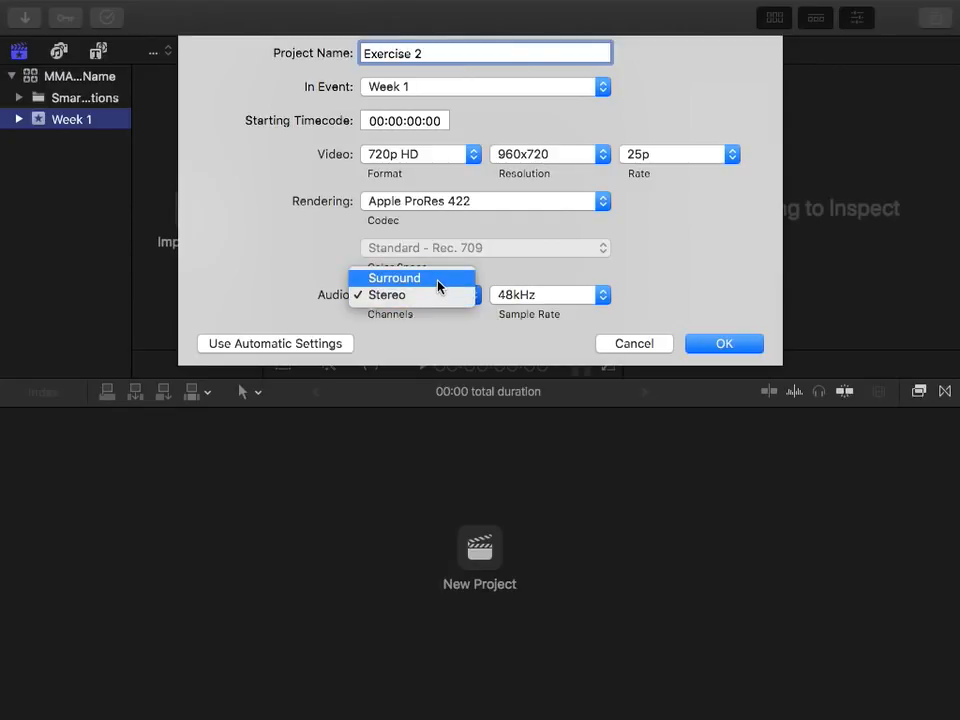
pyautogui.click(438, 281)
pyautogui.click(552, 297)
pyautogui.click(552, 297)
pyautogui.click(432, 297)
pyautogui.click(459, 306)
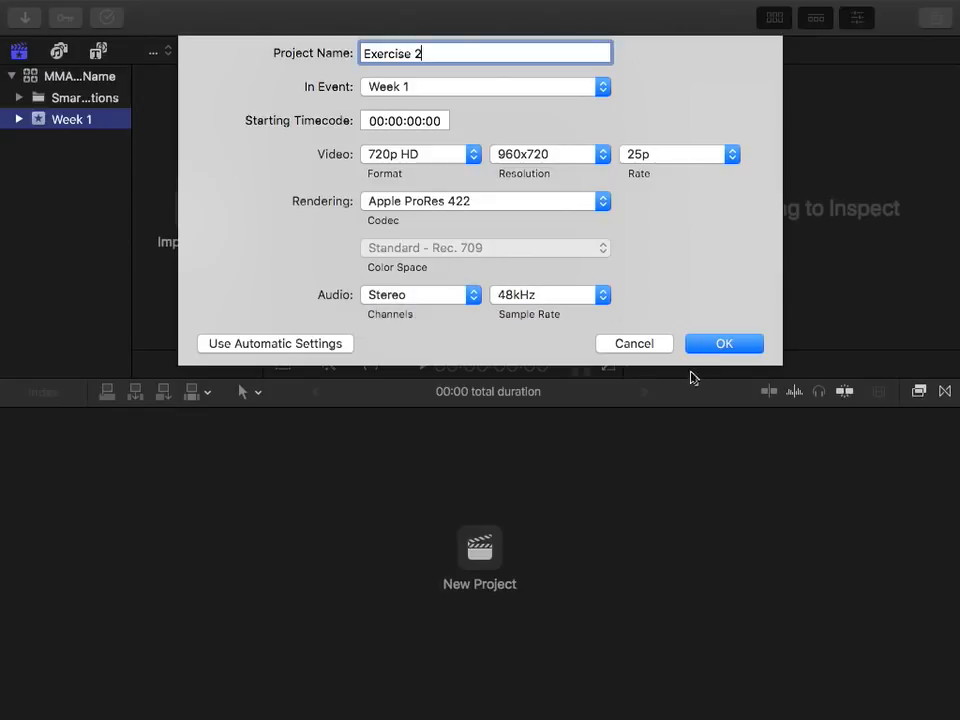
# Extend the project name to Exercise 2 - Last Name and create the project
pyautogui.tripleClick(465, 55)
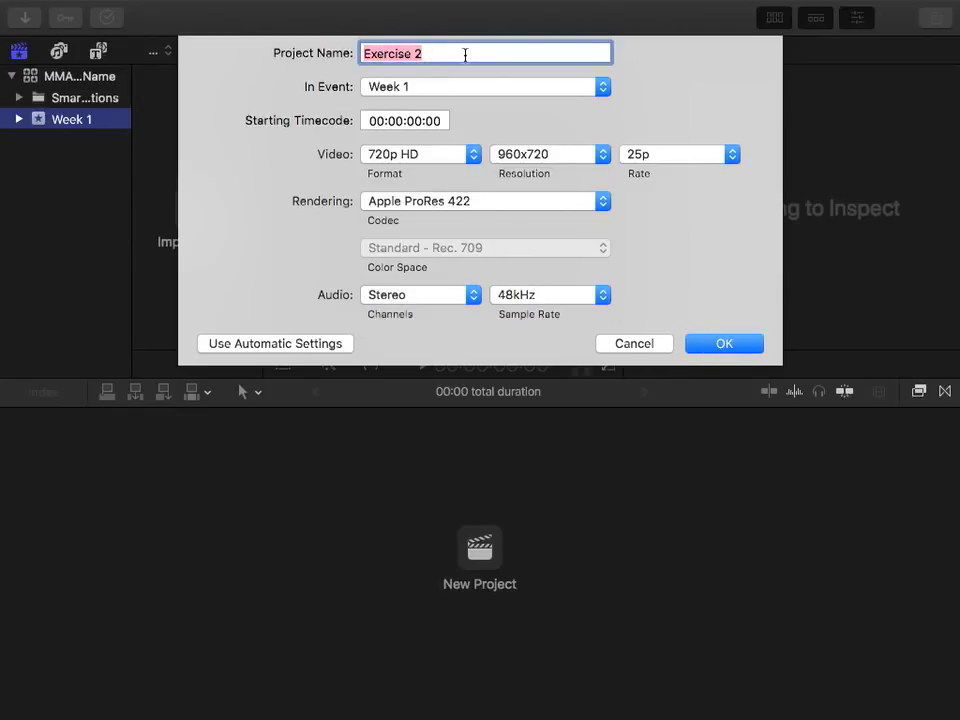
pyautogui.click(453, 54)
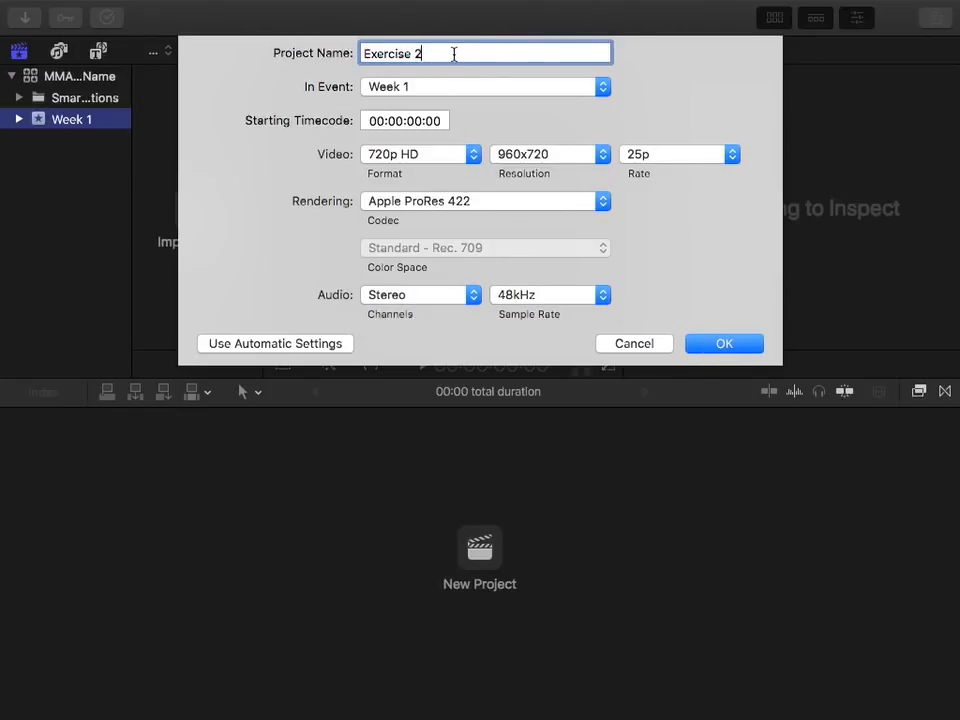
pyautogui.write('- Last Name')
pyautogui.moveTo(503, 54); pyautogui.dragTo(352, 57)
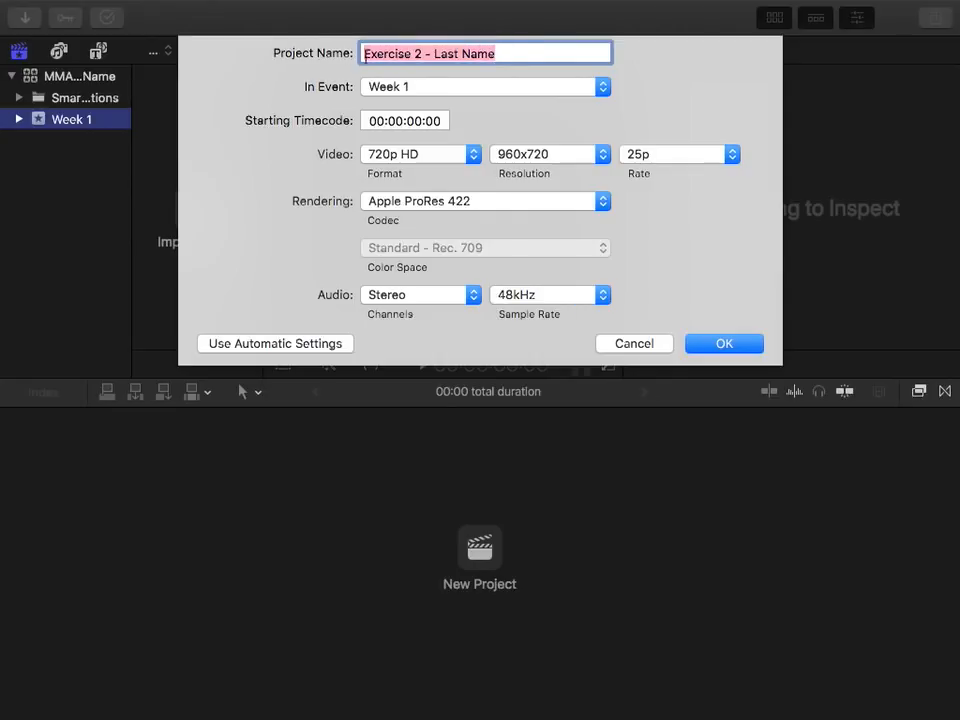
pyautogui.doubleClick(400, 56)
pyautogui.moveTo(497, 56); pyautogui.dragTo(340, 50)
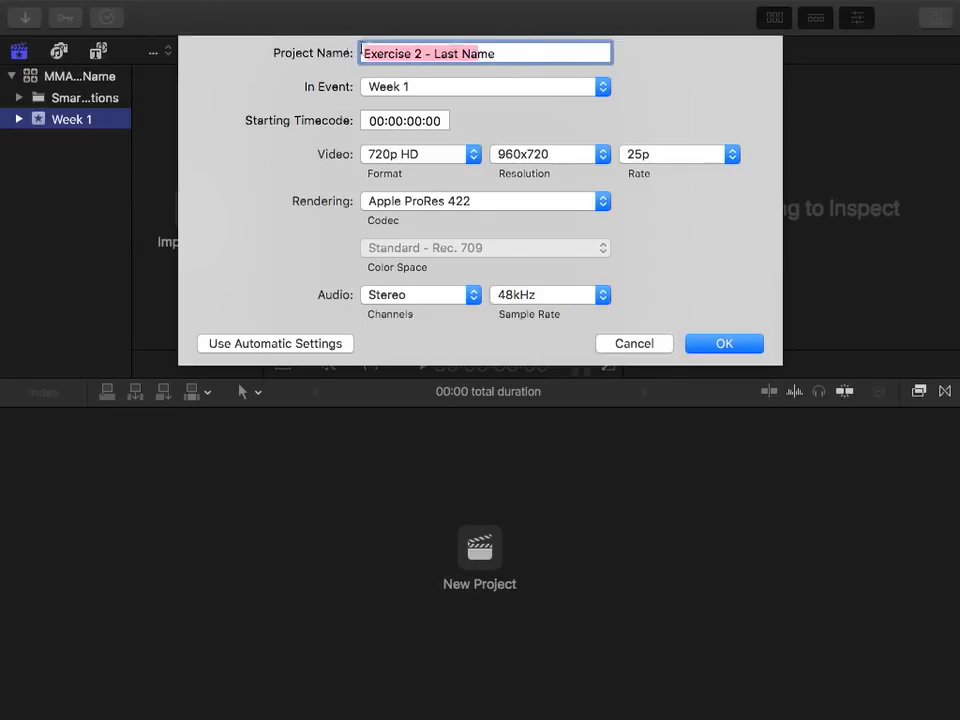
pyautogui.click(434, 54)
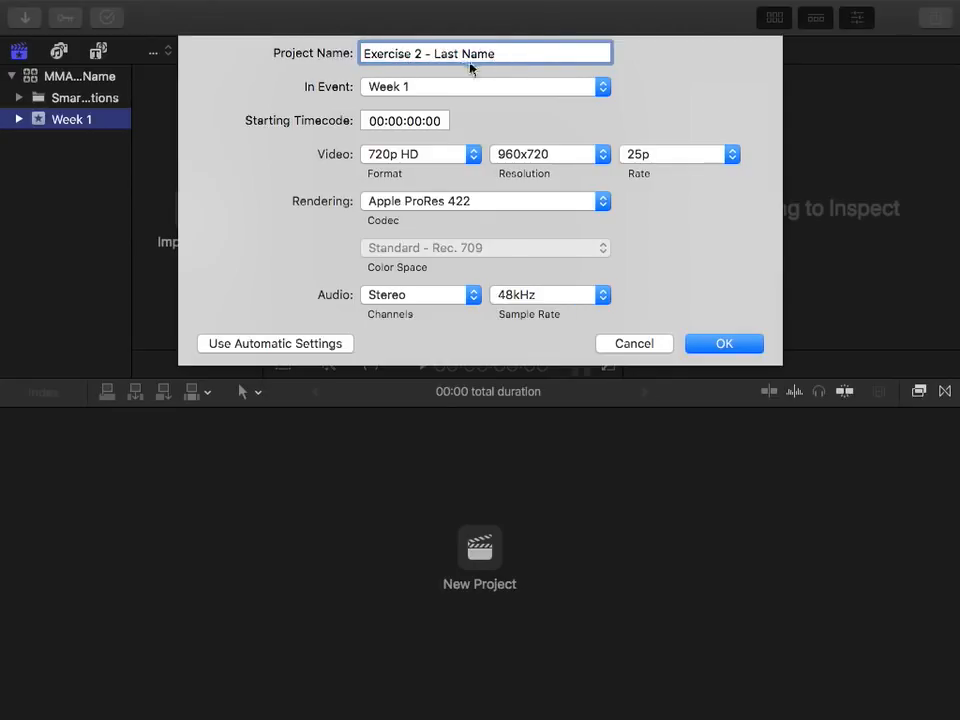
pyautogui.click(721, 346)
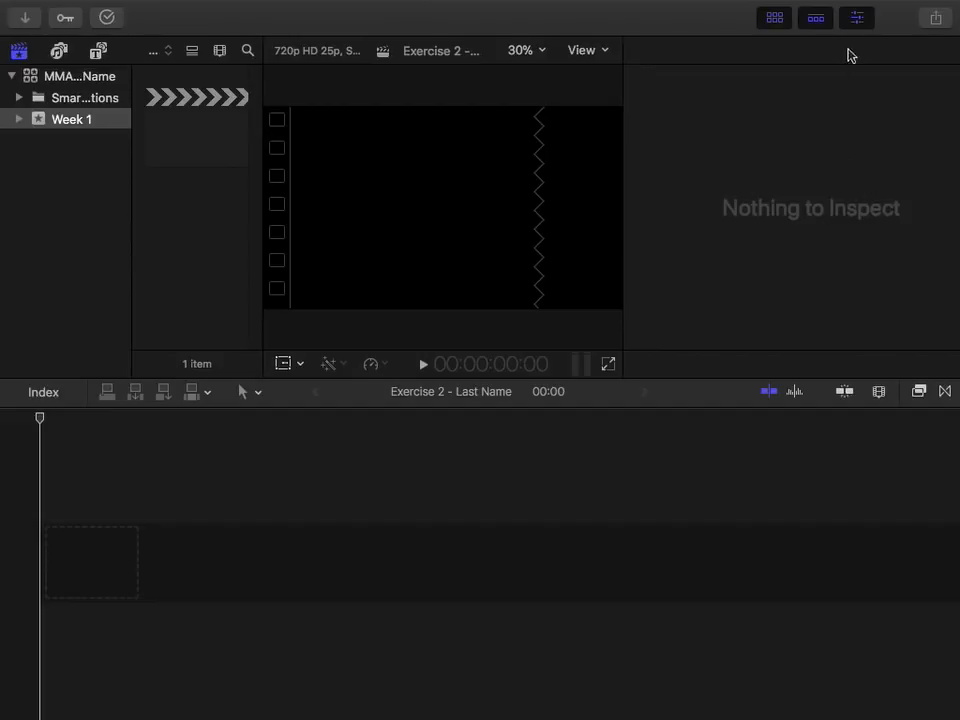
# Toggle the Inspector on and off and leave it hidden
pyautogui.click(860, 22)
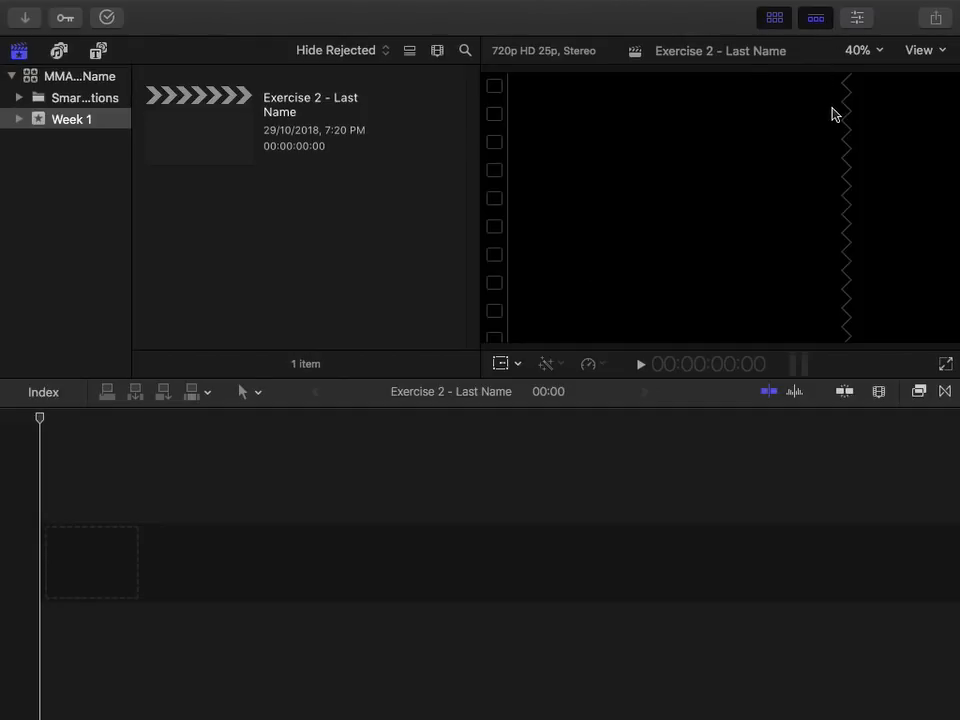
pyautogui.click(858, 18)
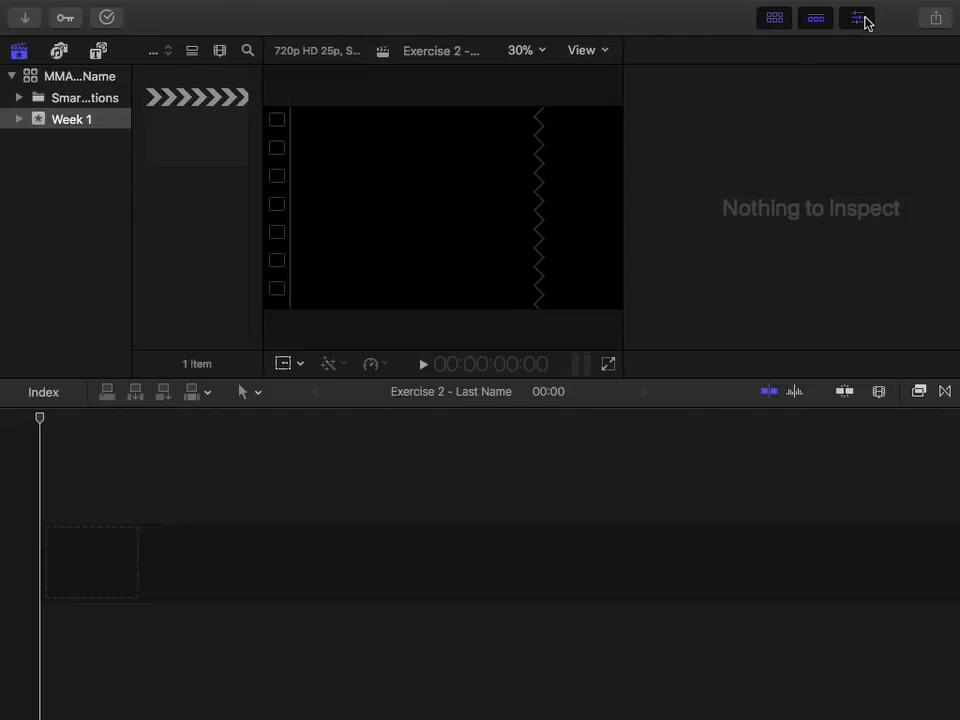
pyautogui.click(860, 19)
pyautogui.click(860, 19)
pyautogui.click(860, 19)
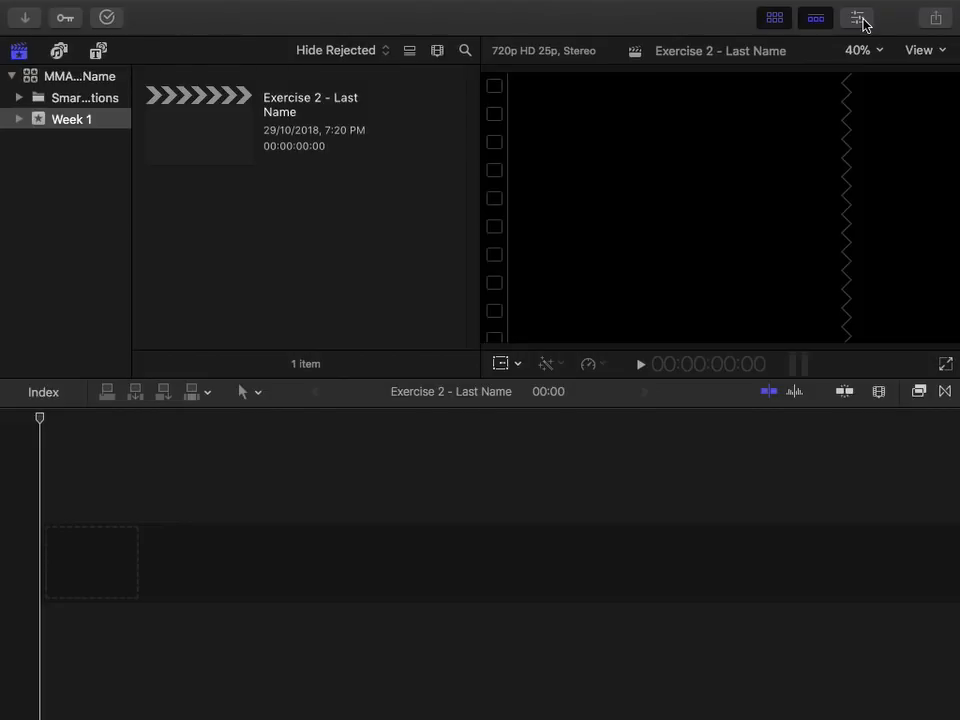
pyautogui.click(861, 21)
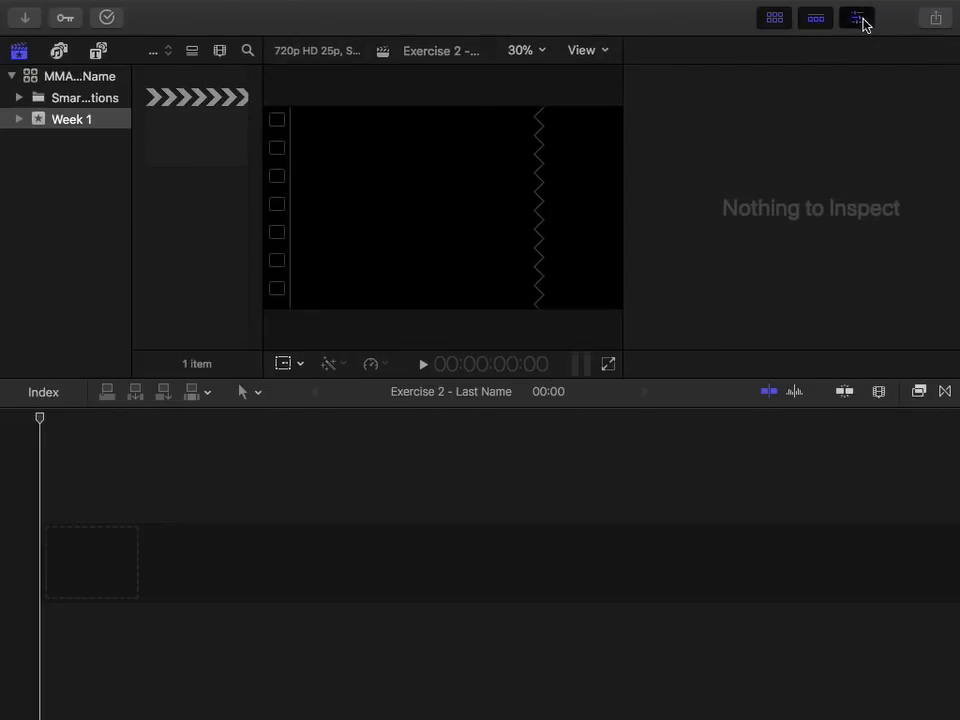
pyautogui.click(861, 22)
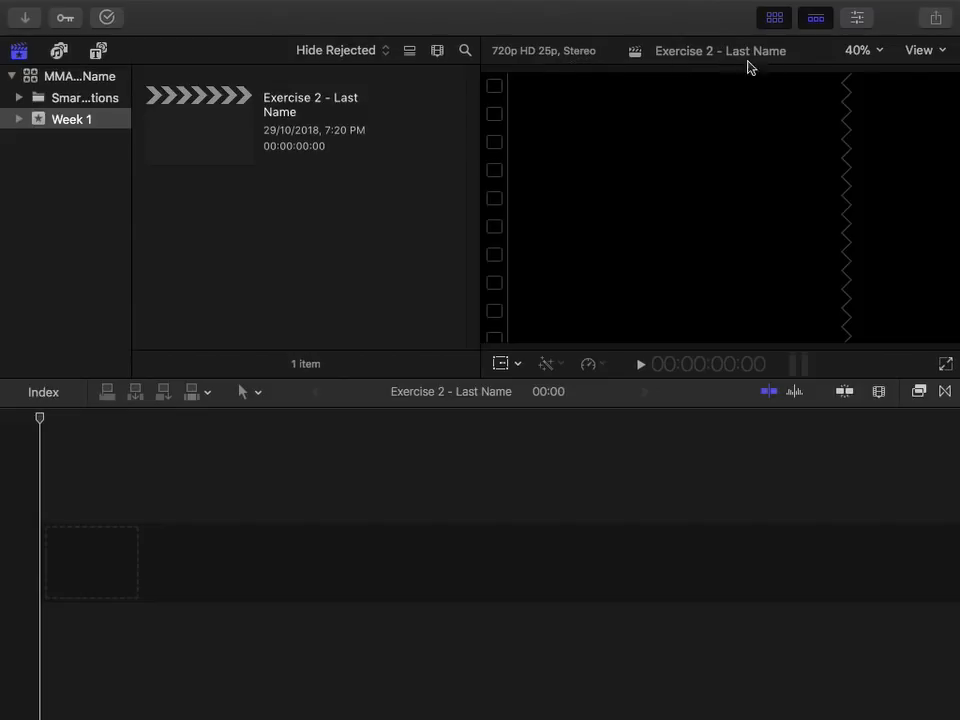
# Set the viewer's zoom level to Fit
pyautogui.click(879, 50)
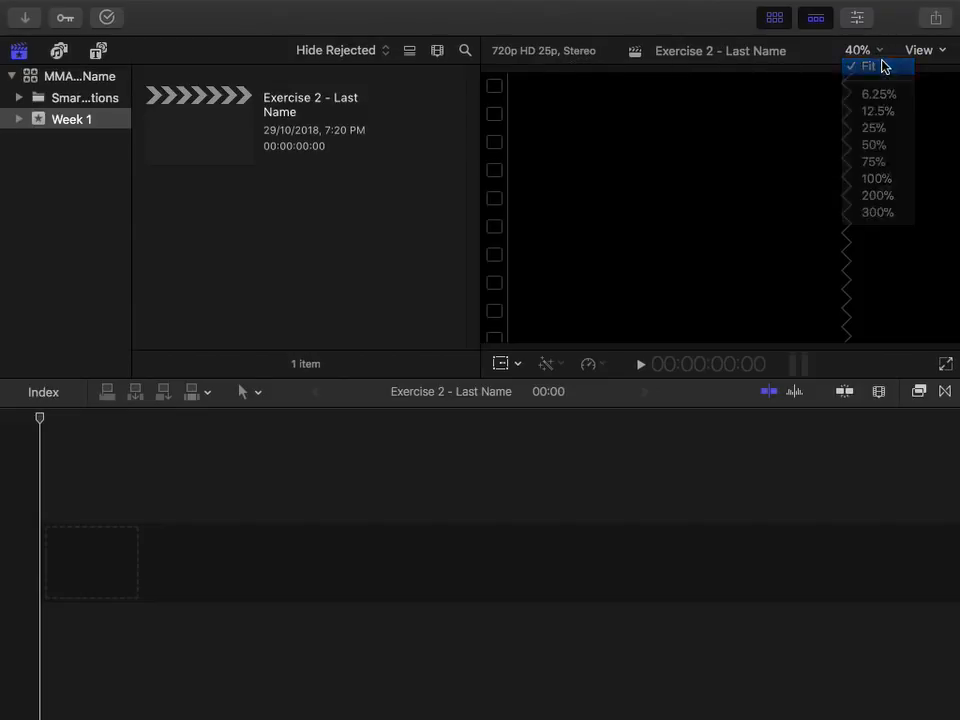
pyautogui.click(883, 67)
pyautogui.click(883, 56)
pyautogui.click(884, 70)
pyautogui.click(881, 56)
pyautogui.click(882, 67)
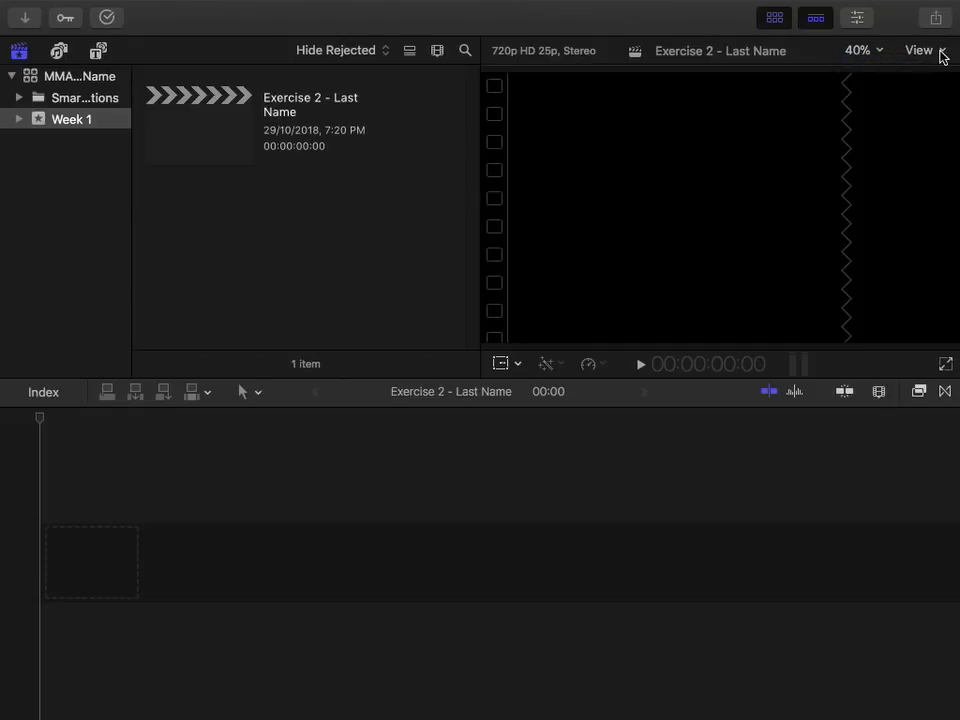
# Examine the viewer's display options for quality, media, channels, overlays and range check
pyautogui.click(940, 52)
pyautogui.click(940, 52)
pyautogui.click(940, 52)
pyautogui.click(940, 52)
pyautogui.click(940, 52)
pyautogui.click(940, 52)
pyautogui.click(938, 52)
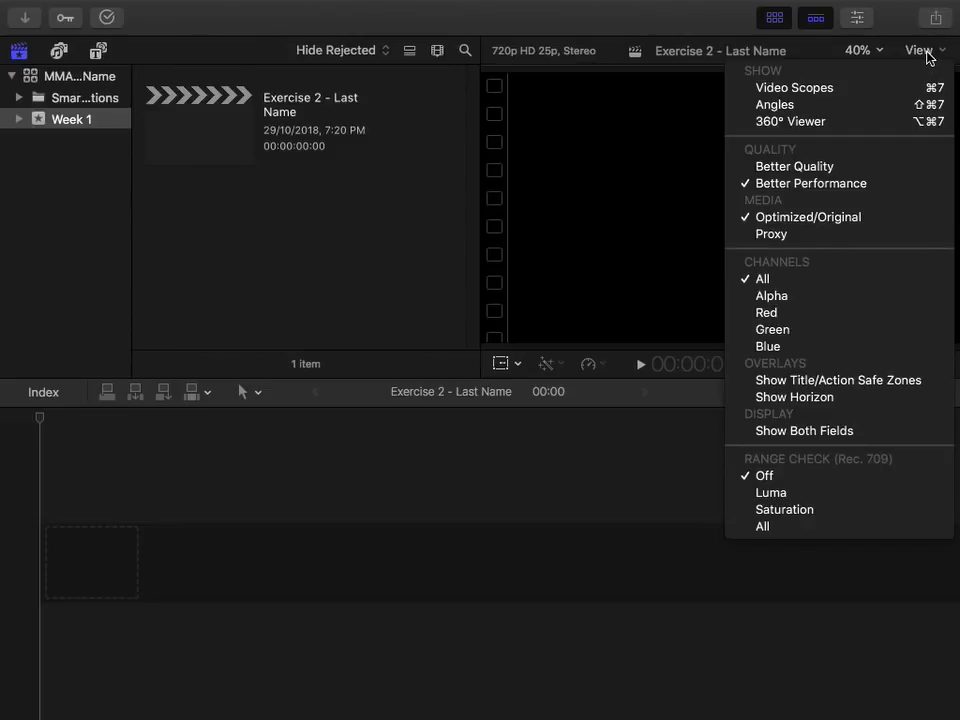
pyautogui.click(673, 168)
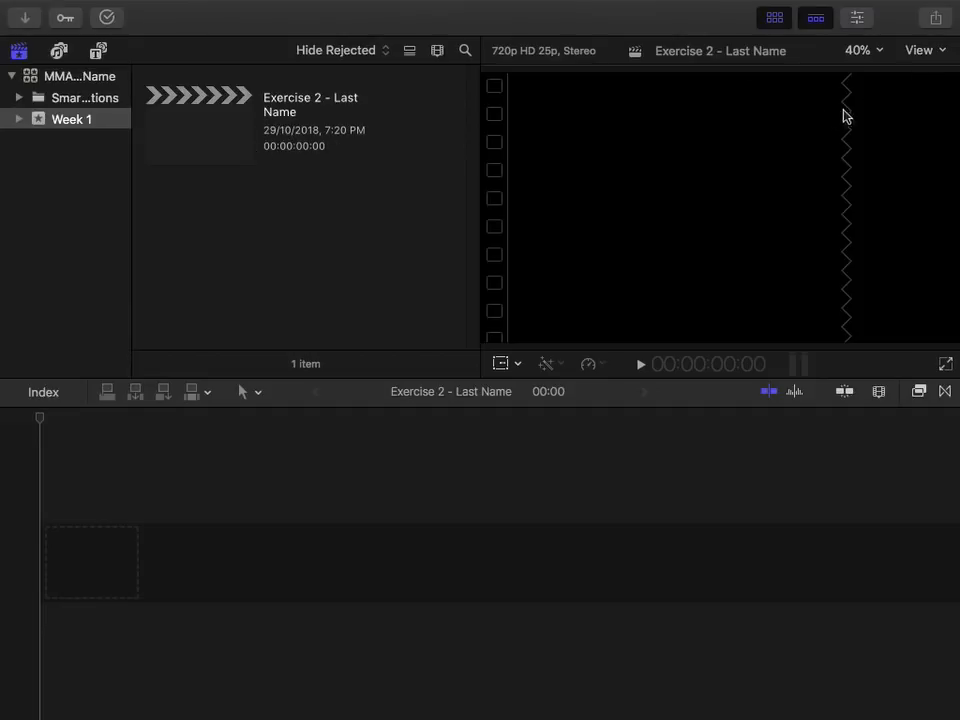
pyautogui.click(929, 54)
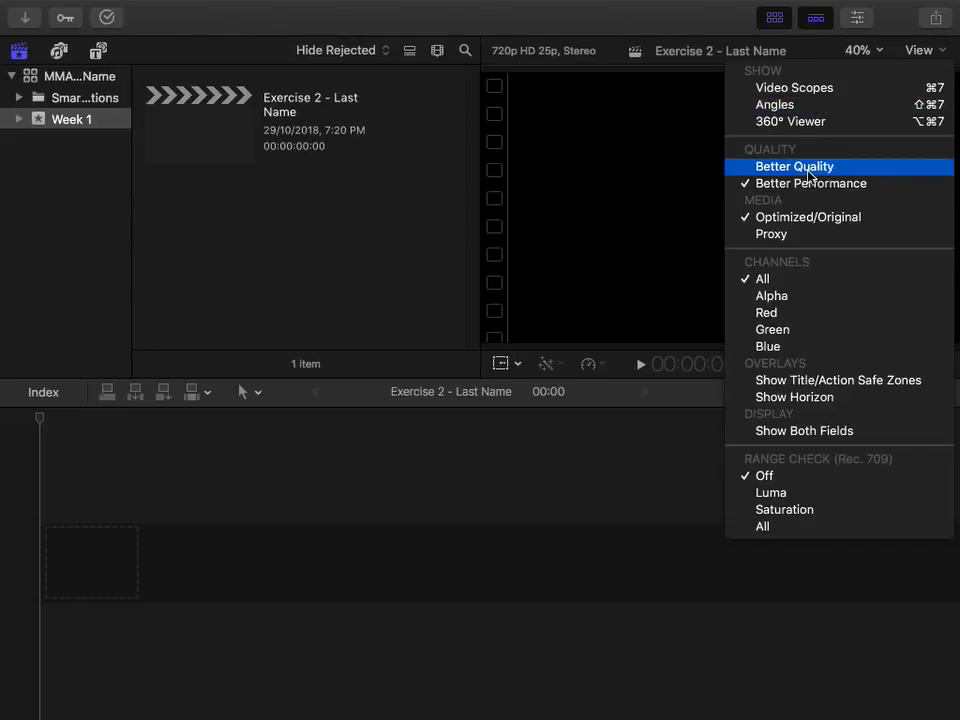
pyautogui.click(812, 398)
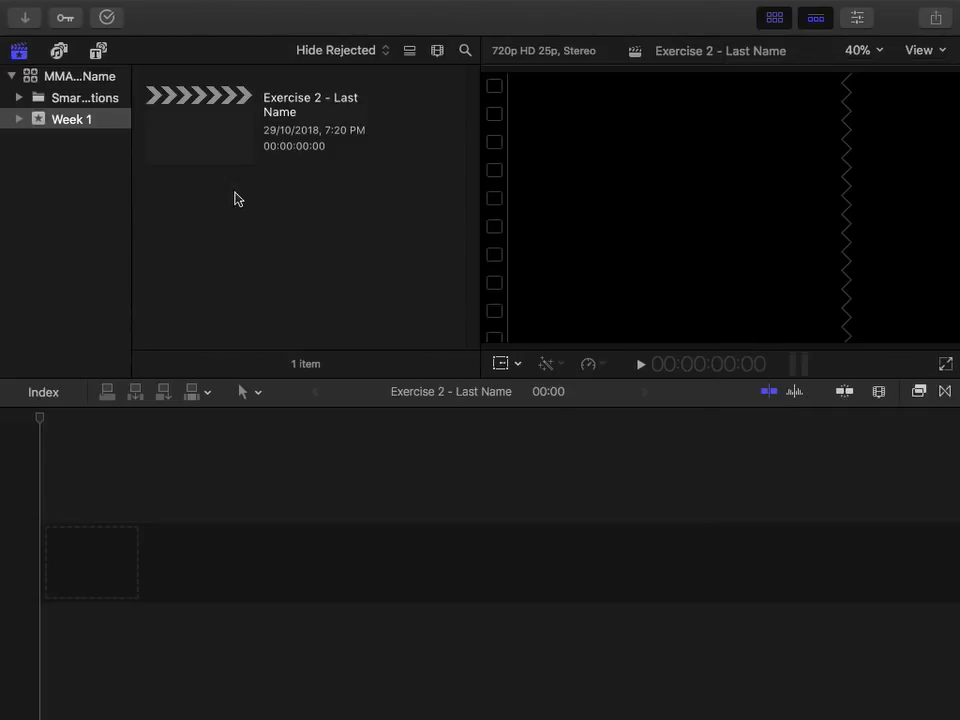
# Start a media import and expand the Week 1 Items folder under Downloads in the imaclaboratory home folder
pyautogui.click(208, 148)
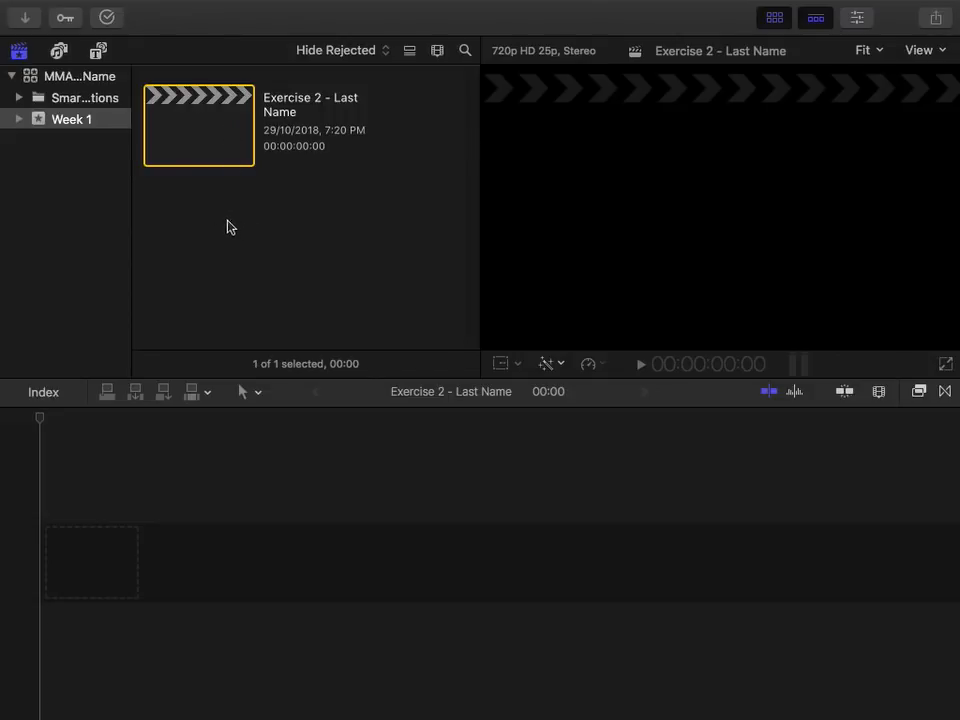
pyautogui.click(22, 20)
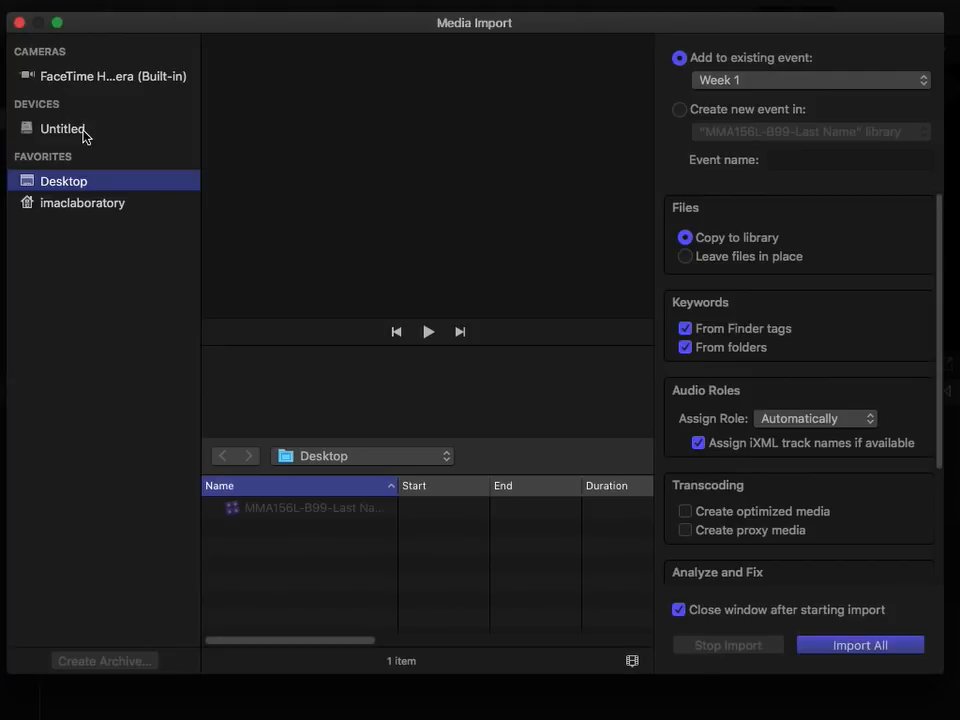
pyautogui.click(88, 204)
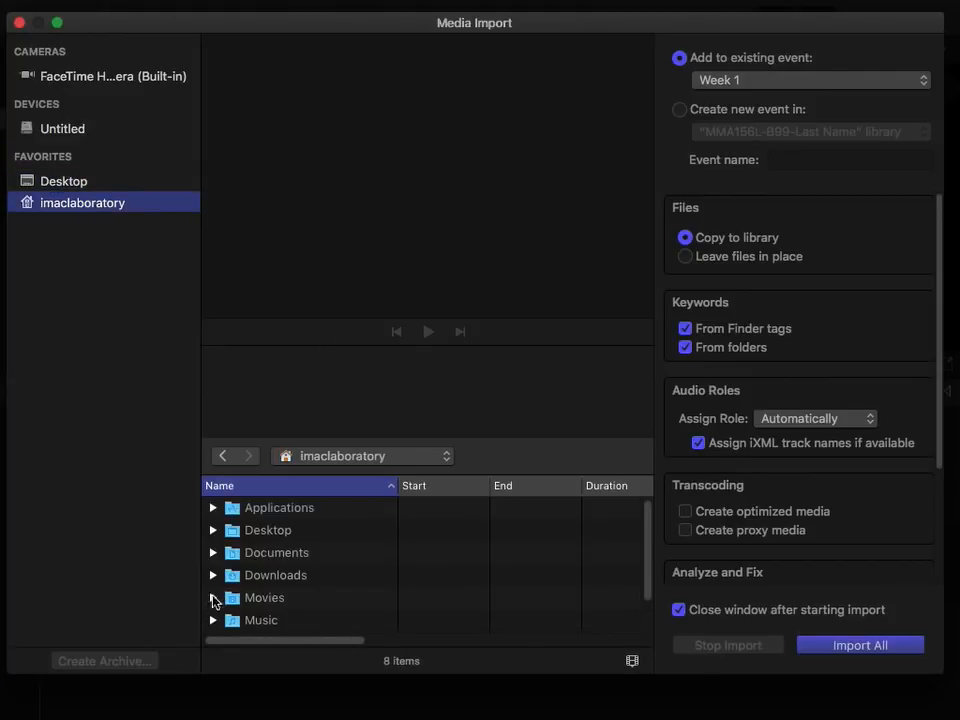
pyautogui.click(212, 575)
pyautogui.scroll(-4, 281, 603)
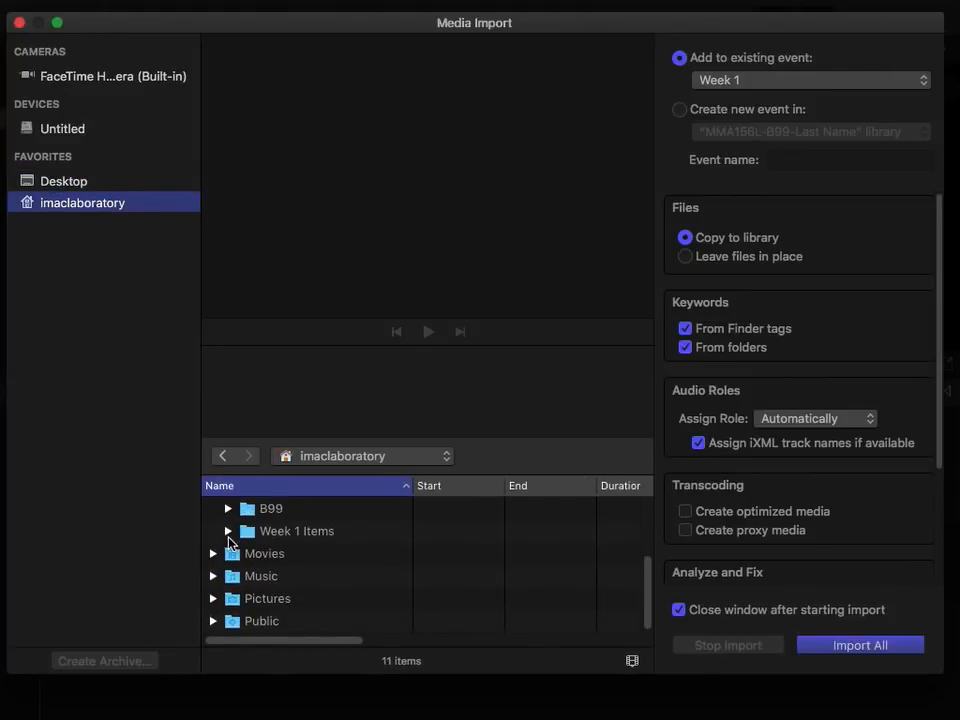
pyautogui.click(228, 533)
pyautogui.scroll(-1, 322, 620)
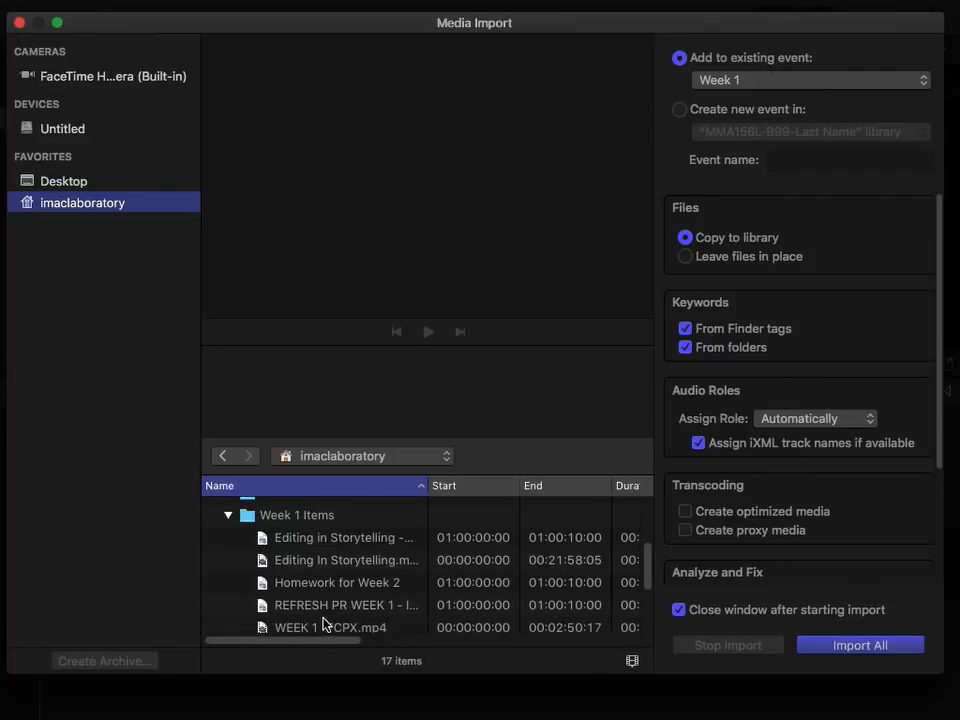
pyautogui.scroll(-3, 323, 622)
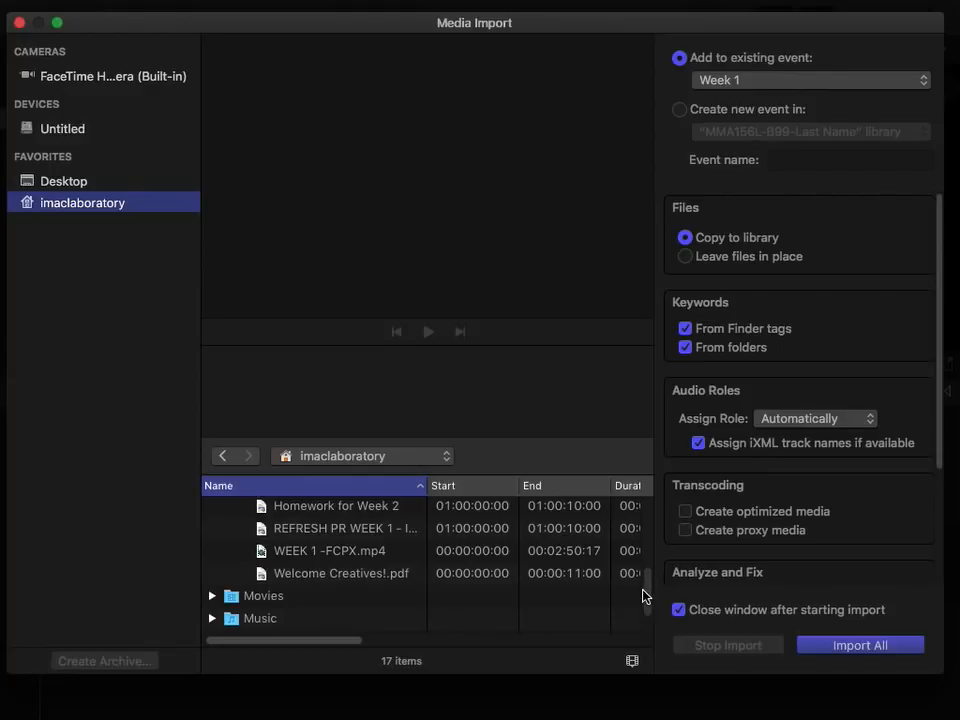
# Examine the A99, B99 and Desktop folders for importable media and collapse them again
pyautogui.scroll(5, 645, 596)
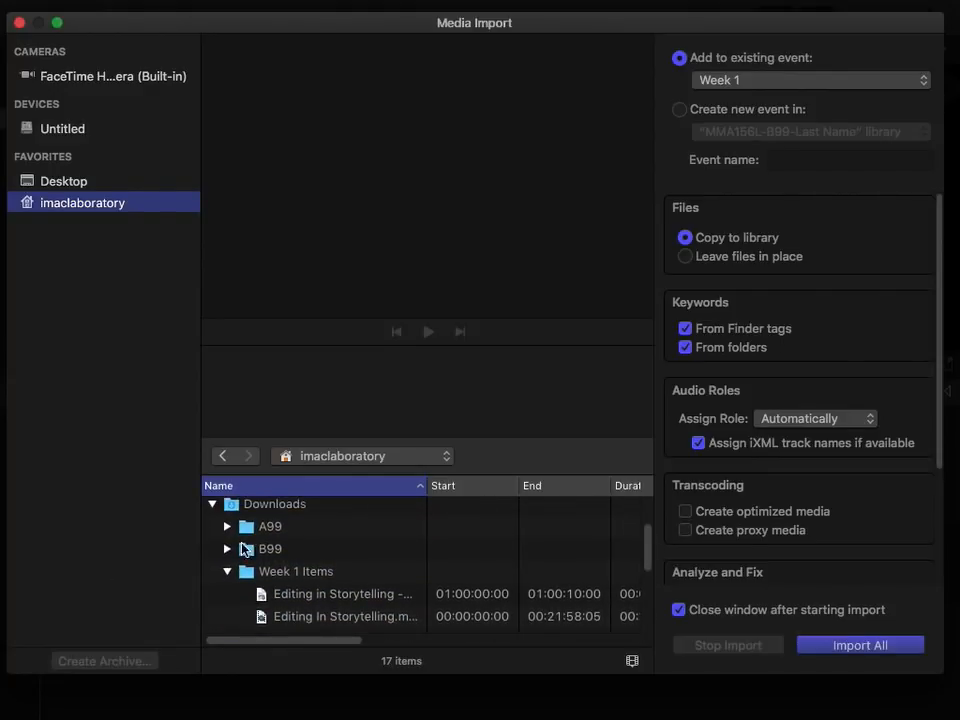
pyautogui.moveTo(640, 540); pyautogui.dragTo(135, 540)
pyautogui.click(228, 520)
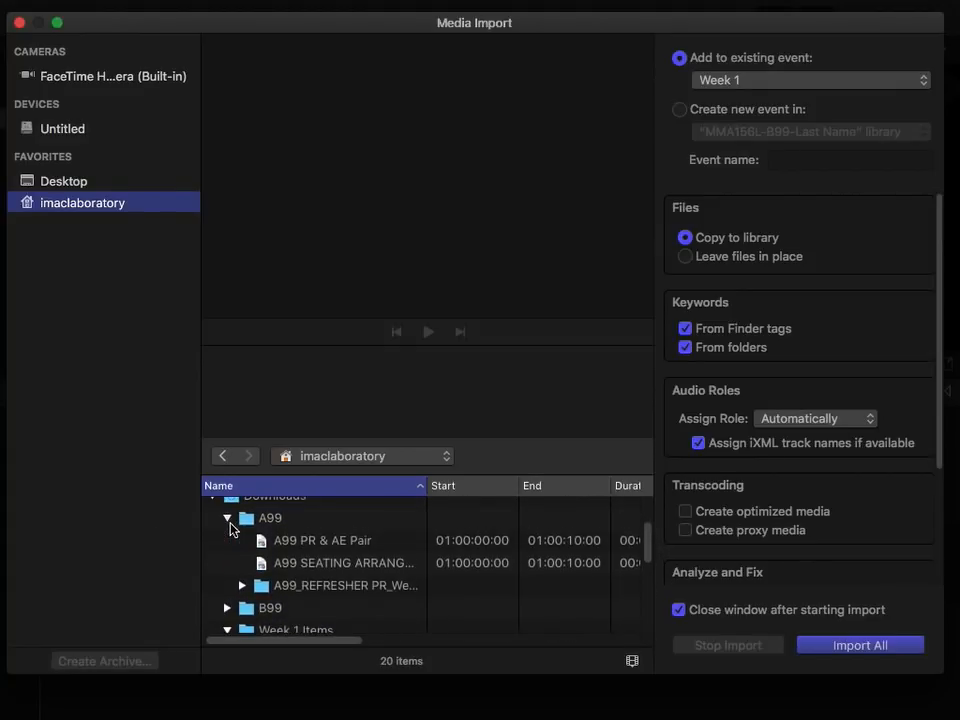
pyautogui.click(228, 518)
pyautogui.click(228, 540)
pyautogui.click(228, 540)
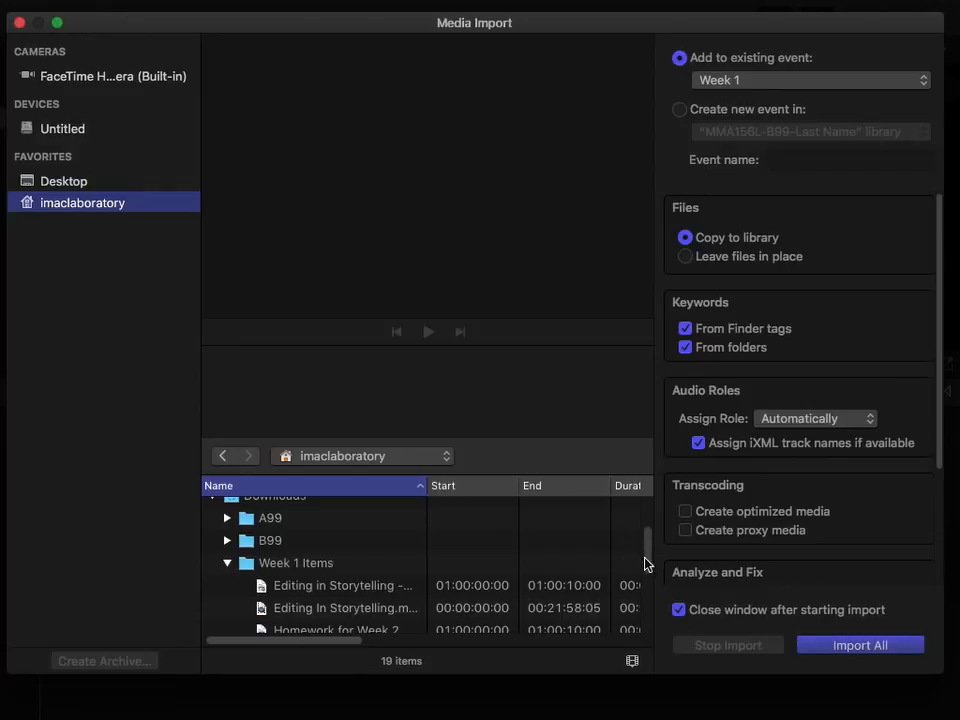
pyautogui.moveTo(645, 563); pyautogui.dragTo(656, 521)
pyautogui.click(212, 530)
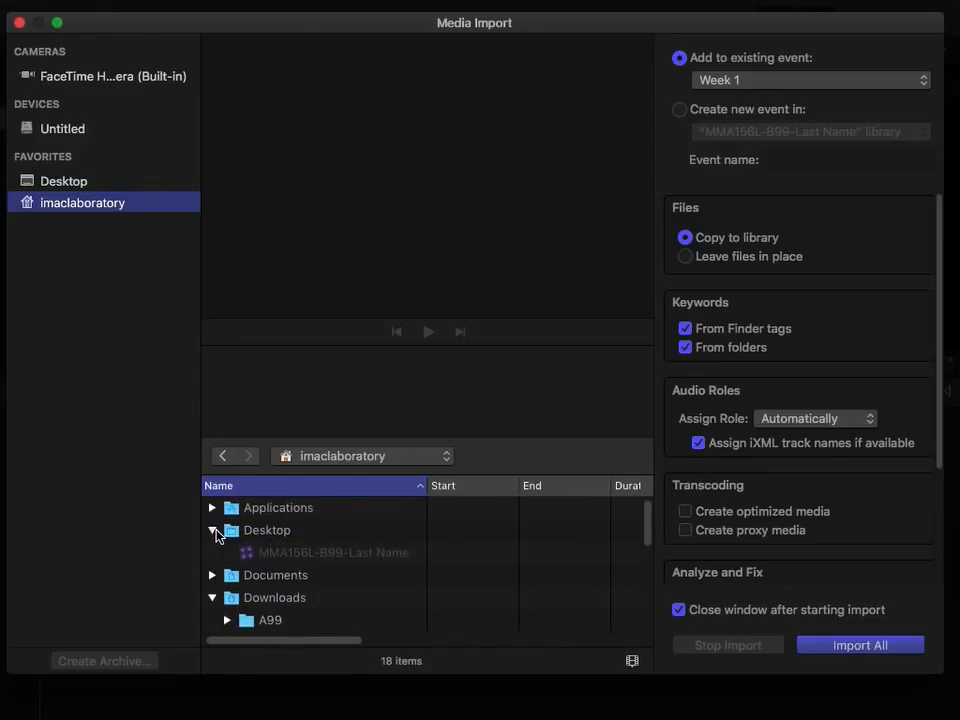
pyautogui.click(214, 531)
# Preview the Editing In Storytelling video and select WEEK 1 -FCPX.mp4 from the Week 1 Items folder for import
pyautogui.moveTo(647, 525); pyautogui.dragTo(645, 579)
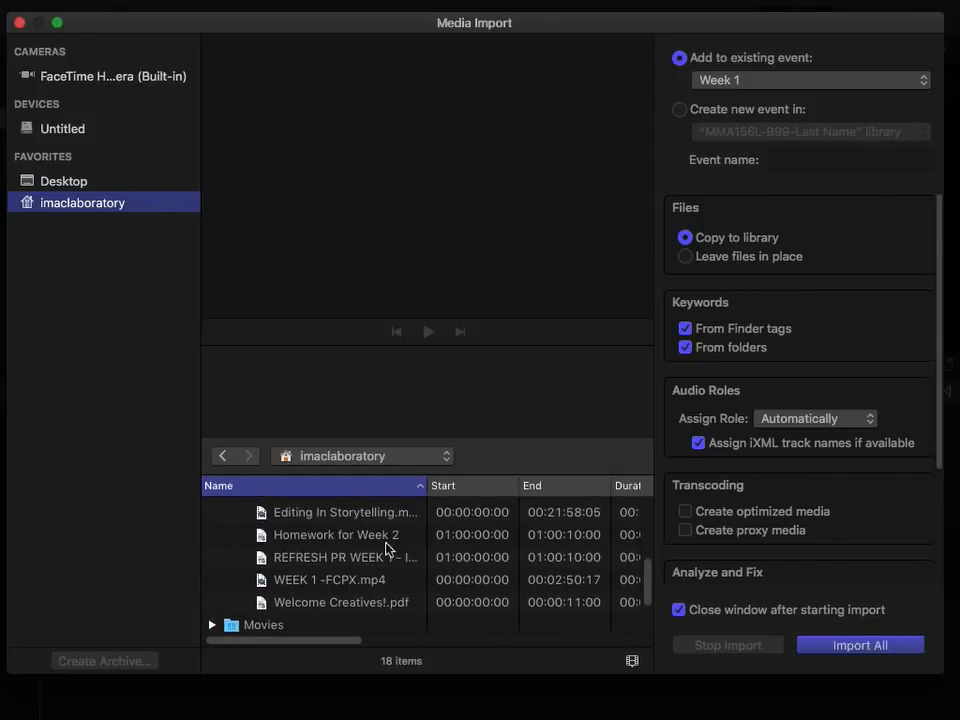
pyautogui.click(377, 512)
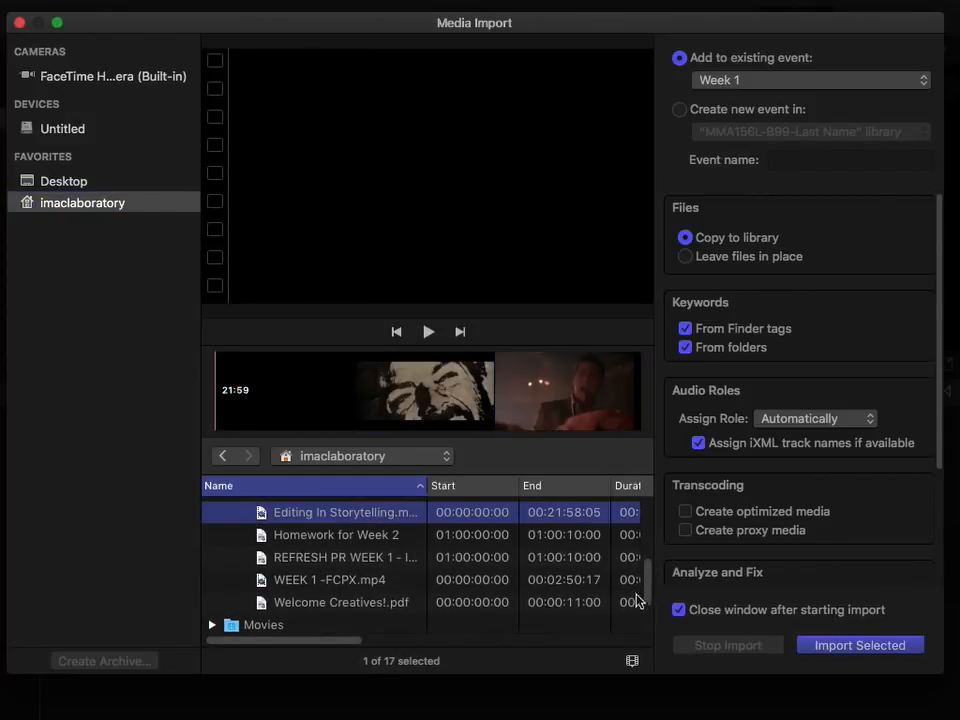
pyautogui.click(365, 580)
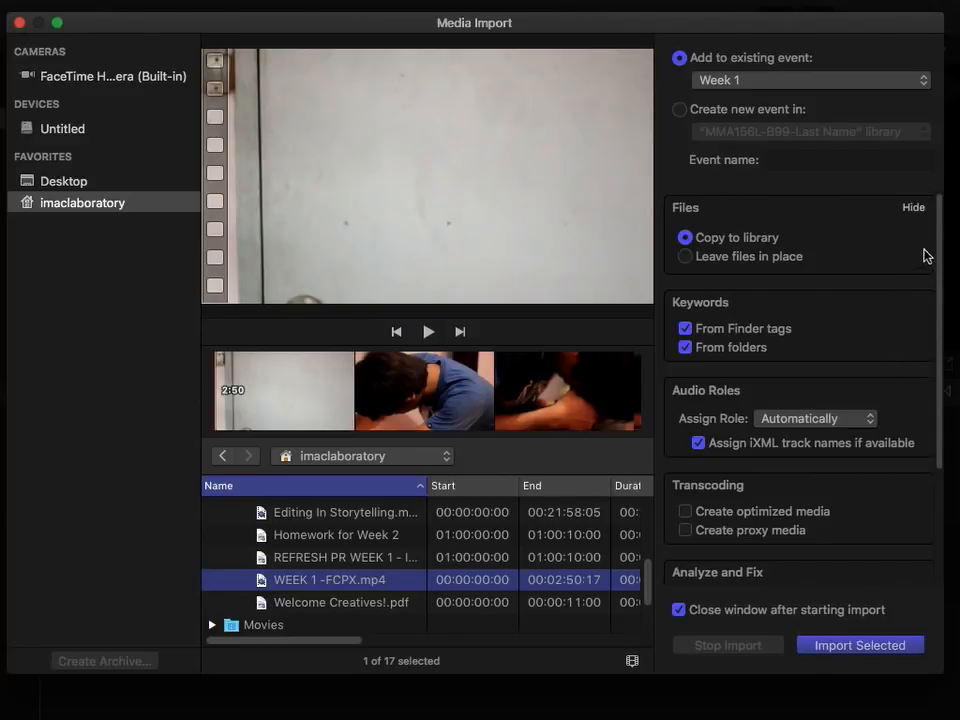
pyautogui.moveTo(940, 246); pyautogui.dragTo(934, 214)
pyautogui.click(349, 566)
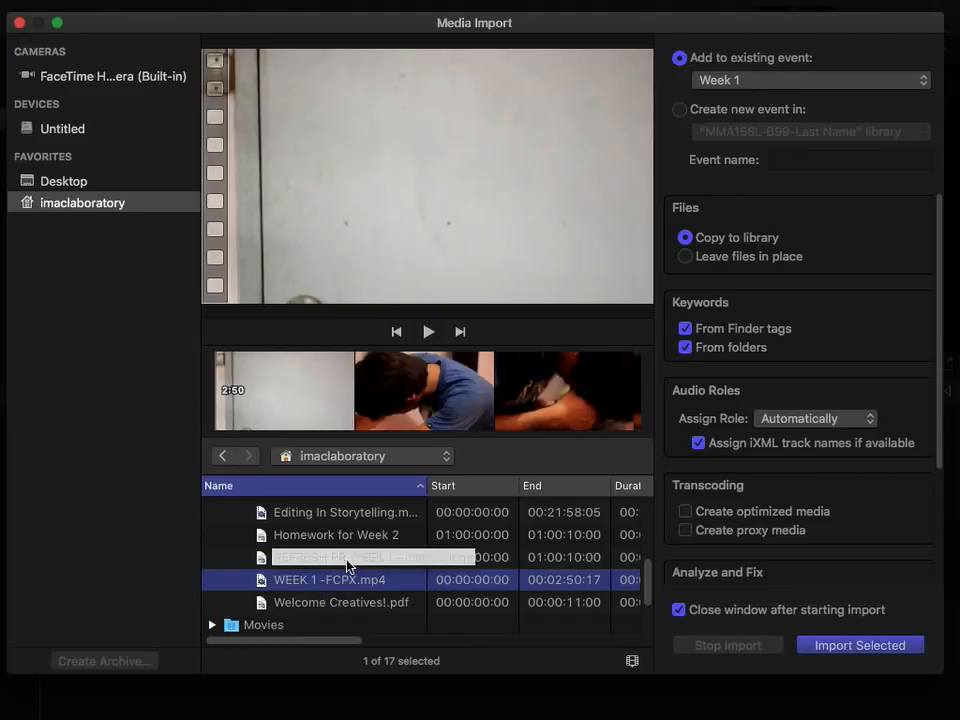
# Keep Week 1 as the destination event, review the import options, and import the selected clip
pyautogui.click(757, 79)
pyautogui.click(762, 80)
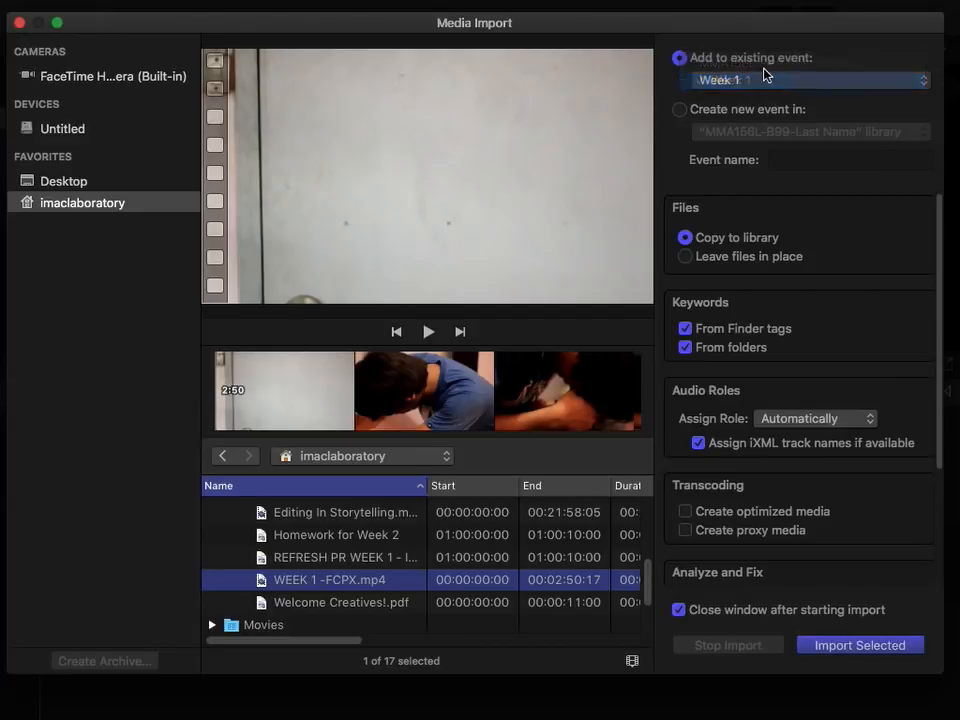
pyautogui.click(767, 80)
pyautogui.click(768, 81)
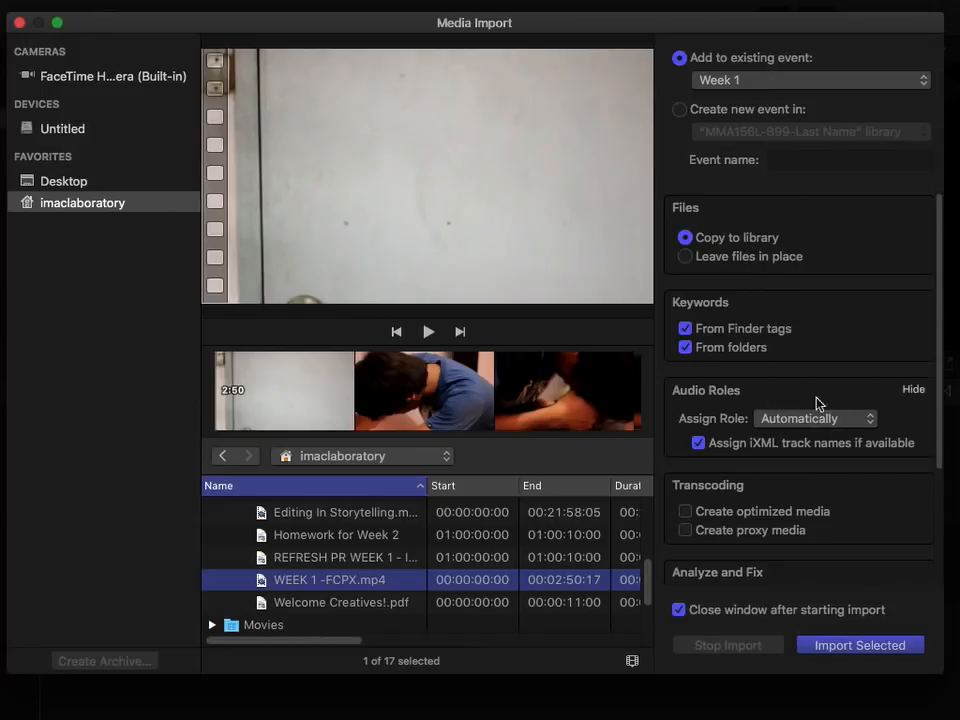
pyautogui.scroll(-5, 934, 300)
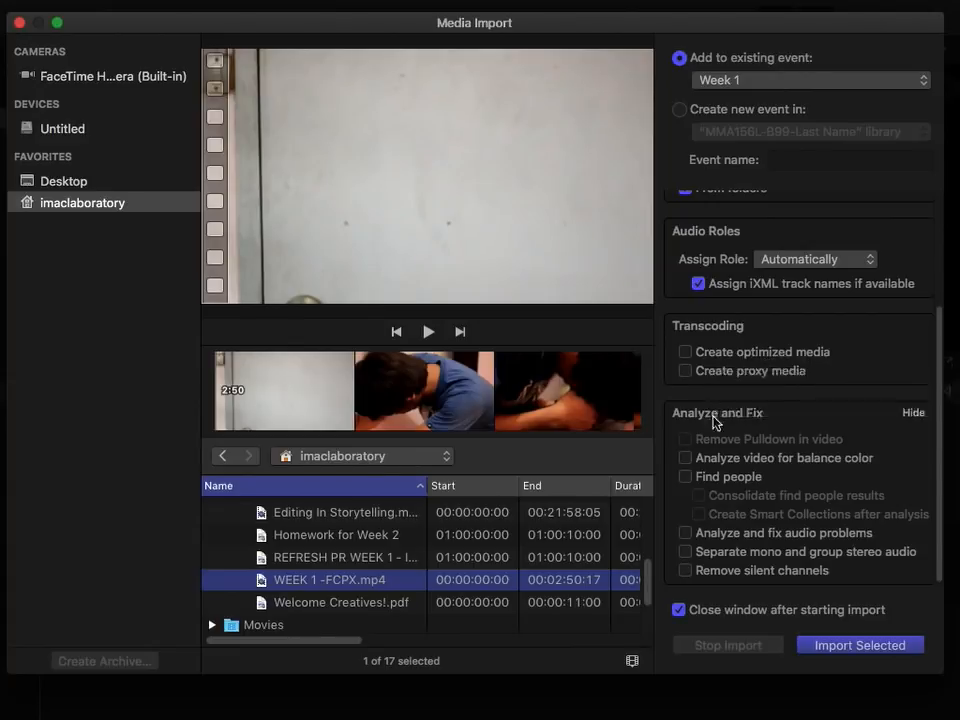
pyautogui.click(849, 648)
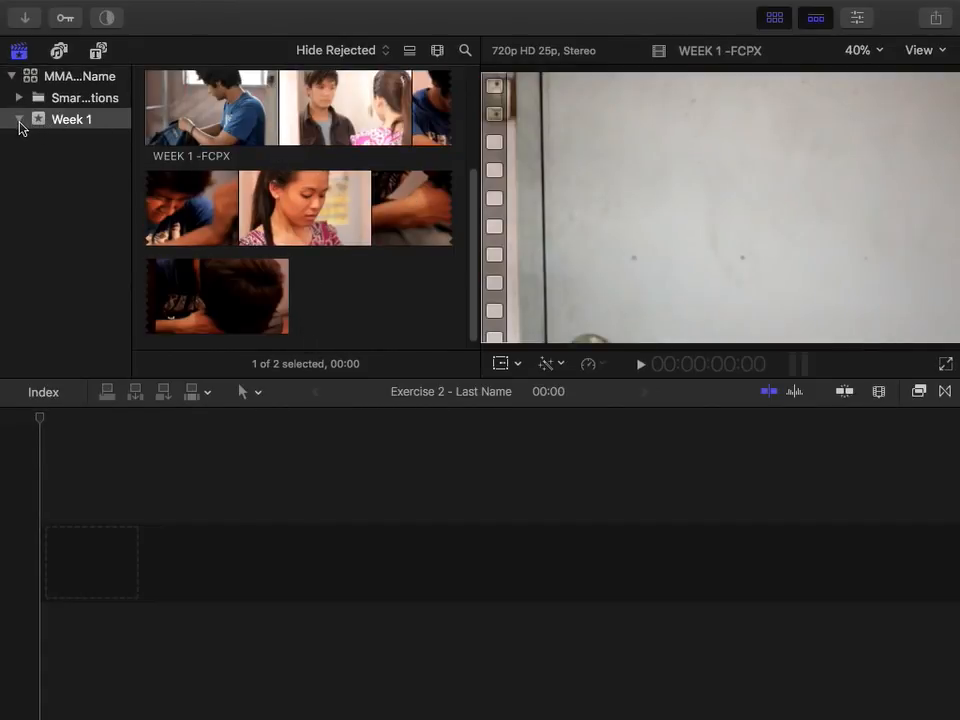
pyautogui.click(405, 295)
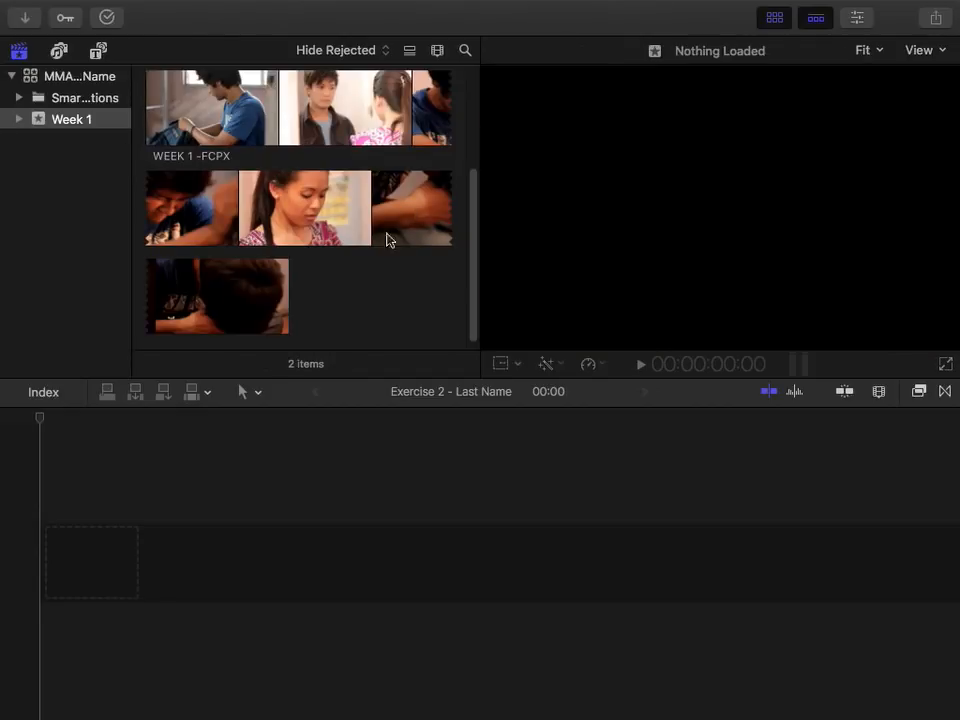
# Set the browser's clip filter to All Clips
pyautogui.click(355, 50)
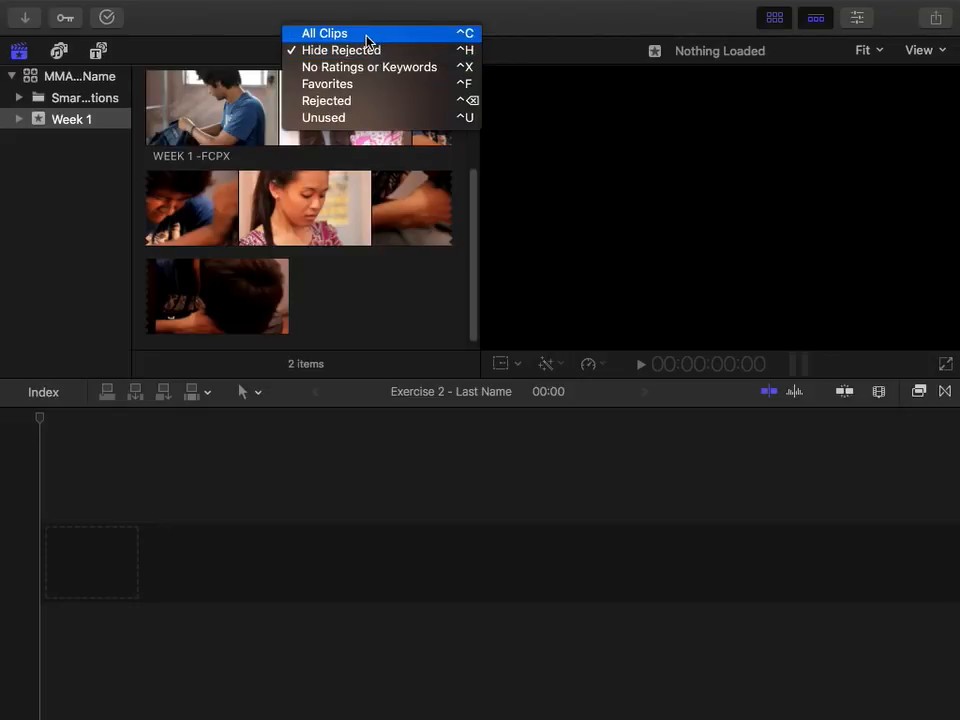
pyautogui.click(371, 51)
pyautogui.click(379, 53)
pyautogui.click(380, 52)
pyautogui.click(380, 51)
pyautogui.click(333, 33)
pyautogui.click(380, 51)
pyautogui.click(381, 52)
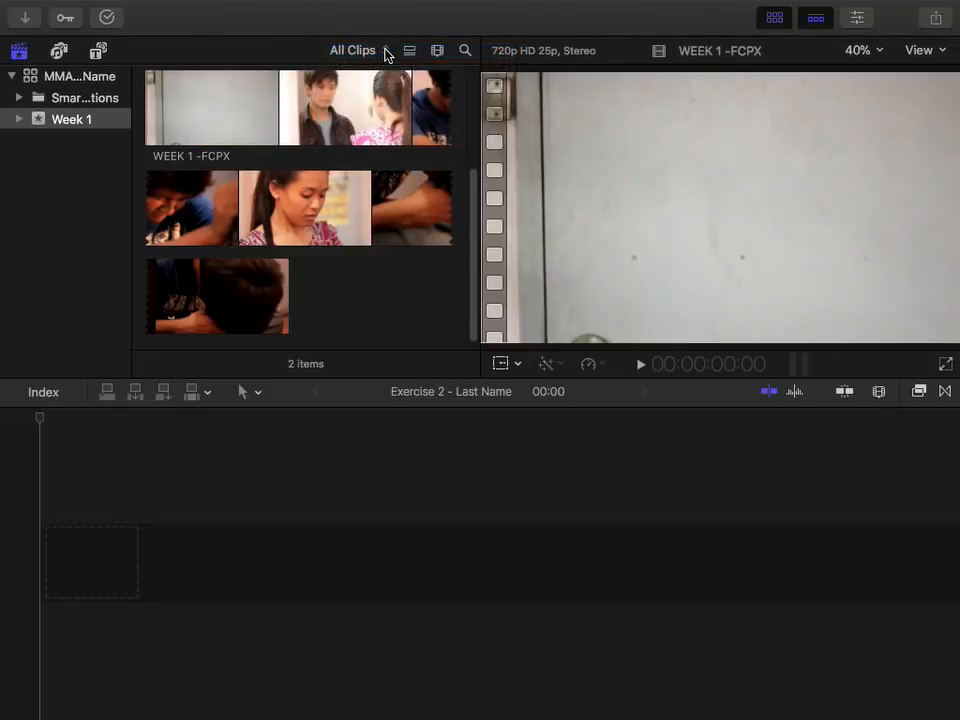
# Toggle the browser between filmstrip and list view and leave it in list view
pyautogui.click(410, 52)
pyautogui.click(410, 52)
pyautogui.click(410, 52)
pyautogui.click(410, 52)
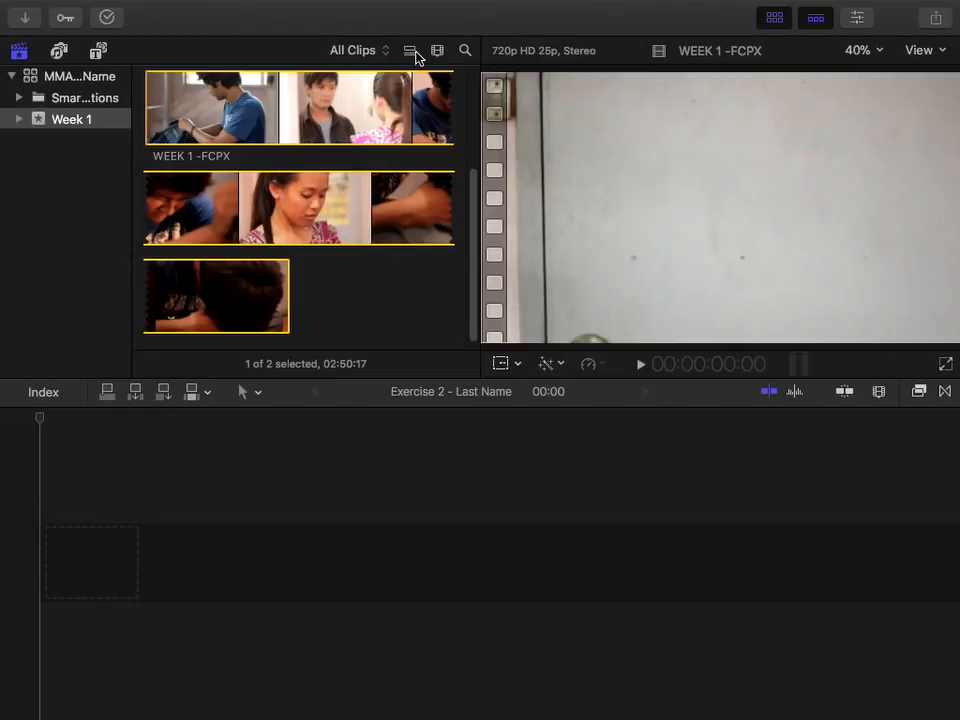
pyautogui.click(410, 52)
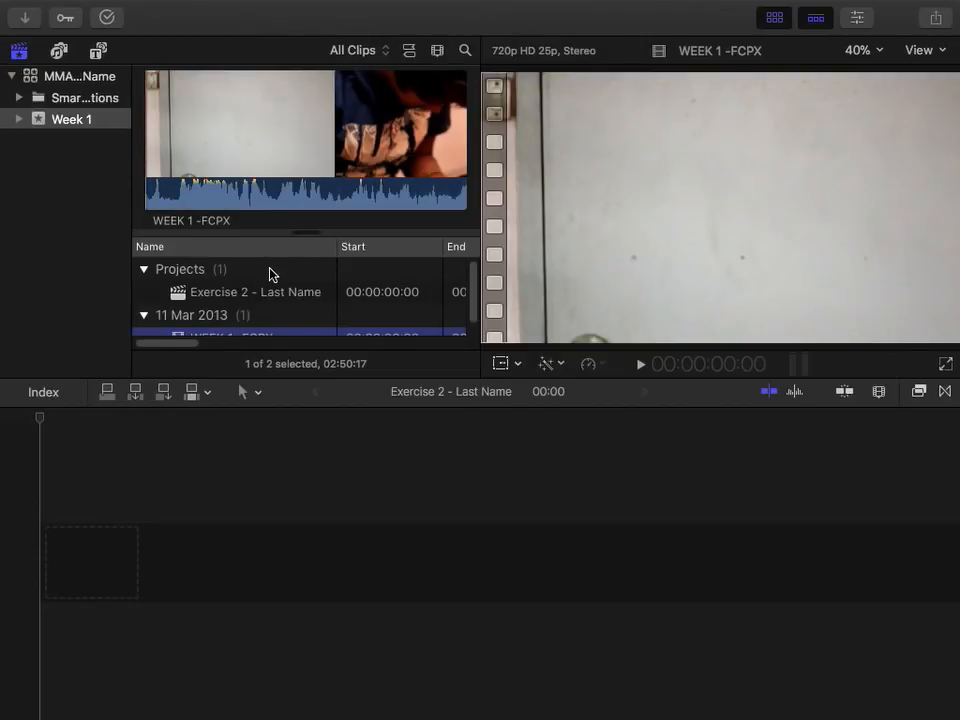
# View the Exercise 2 - Last Name project and the WEEK 1 -FCPX clip in the list, and return to filmstrip view
pyautogui.moveTo(402, 6)
pyautogui.moveTo(473, 289); pyautogui.dragTo(480, 279)
pyautogui.click(225, 294)
pyautogui.scroll(-1, 474, 300)
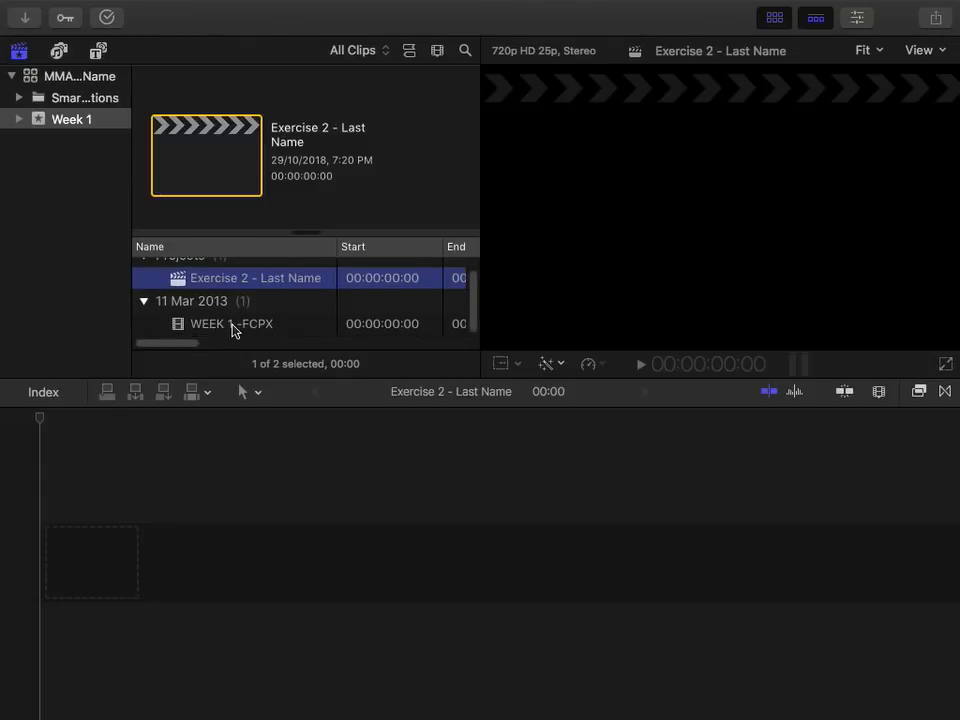
pyautogui.click(236, 328)
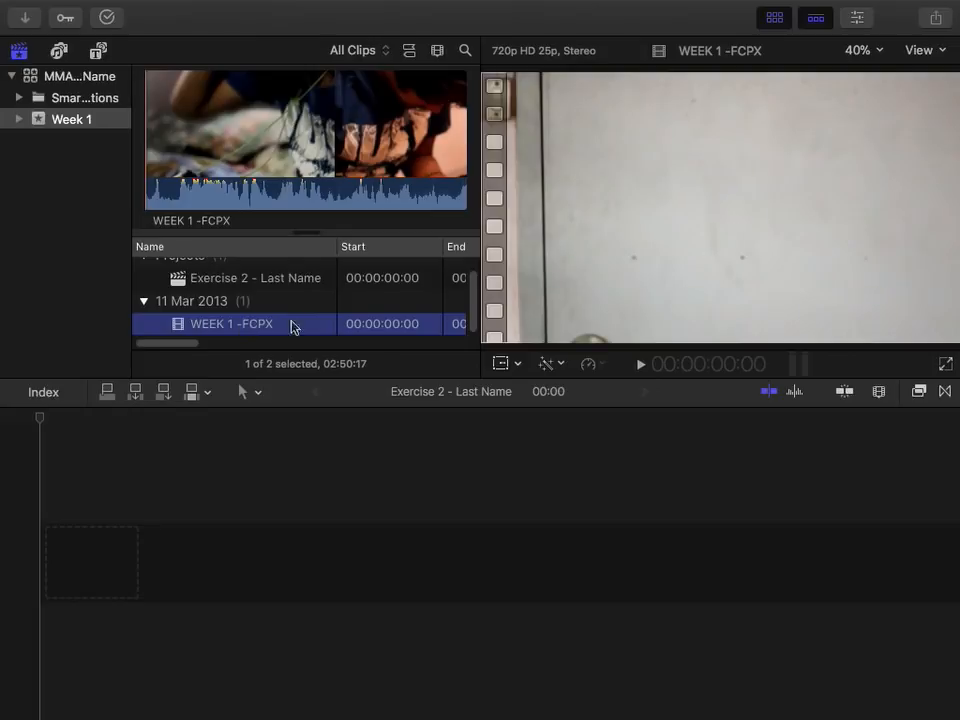
pyautogui.scroll(1, 477, 281)
pyautogui.scroll(-1, 477, 281)
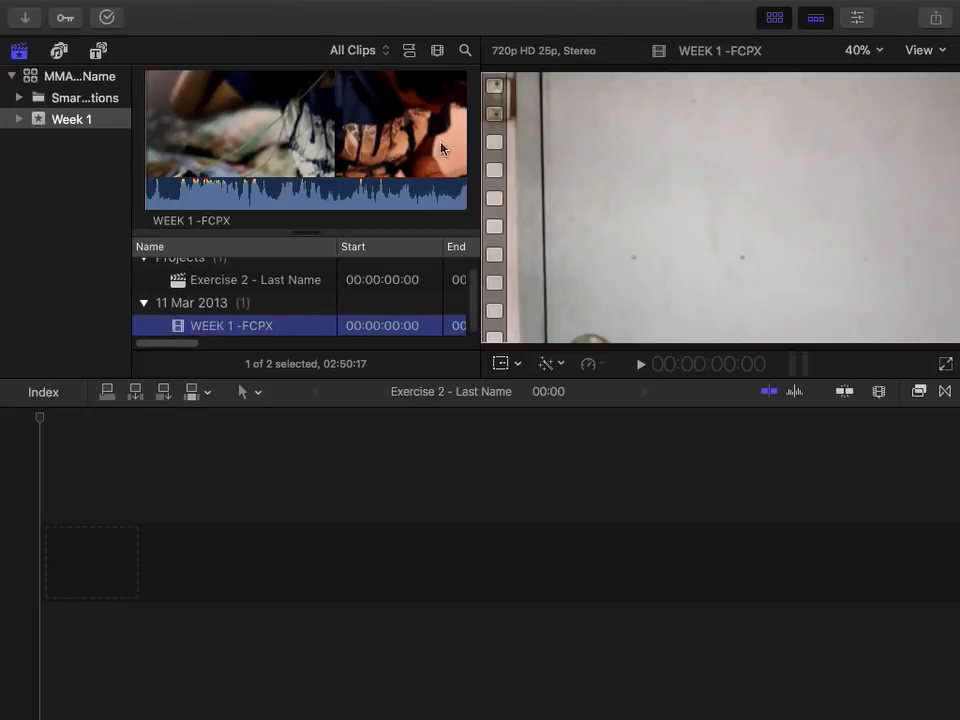
pyautogui.click(409, 50)
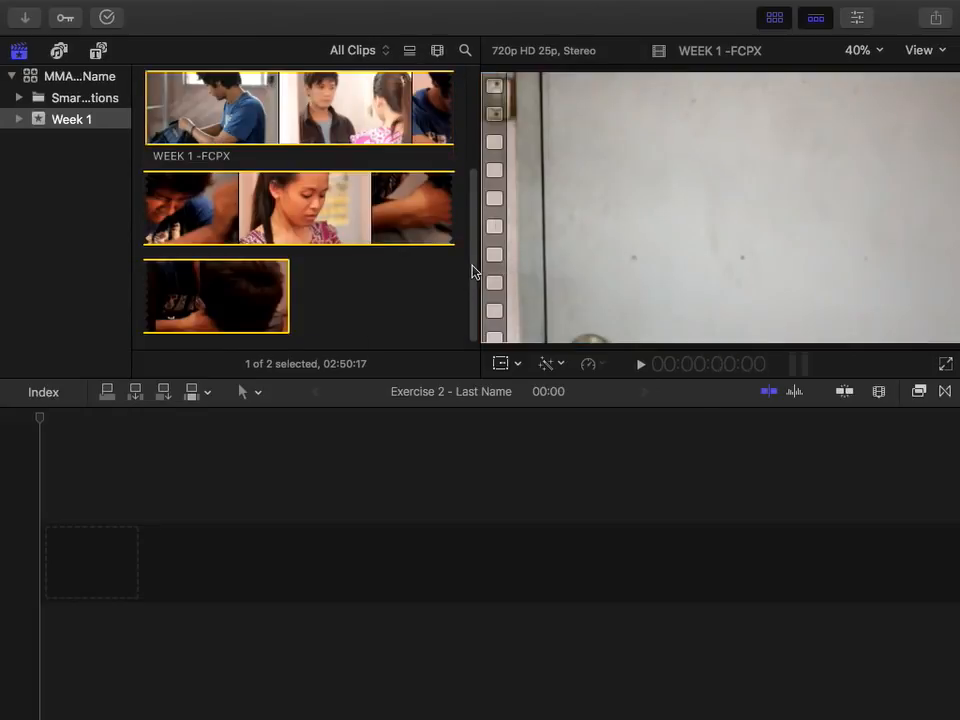
# Collapse the Projects group in the browser and leave the 11 Mar 2013 group expanded
pyautogui.moveTo(476, 272); pyautogui.dragTo(471, 165)
pyautogui.click(147, 89)
pyautogui.click(147, 90)
pyautogui.click(147, 90)
pyautogui.click(147, 116)
pyautogui.click(148, 117)
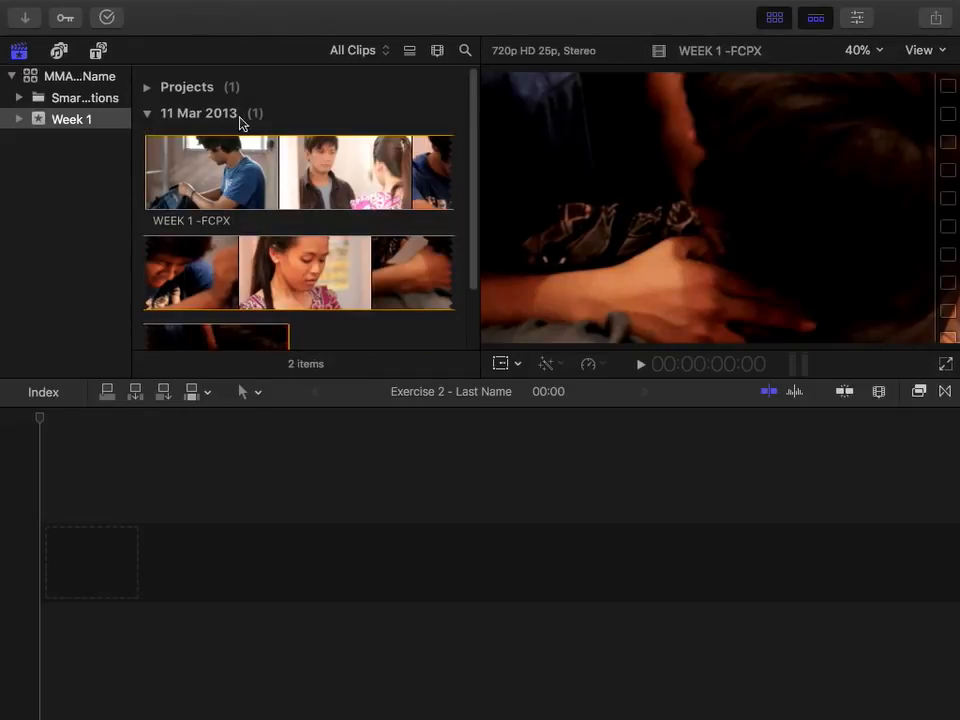
# Reduce the browser clips' height, keep the filmstrip duration at 30s, and turn on Waveforms
pyautogui.click(437, 51)
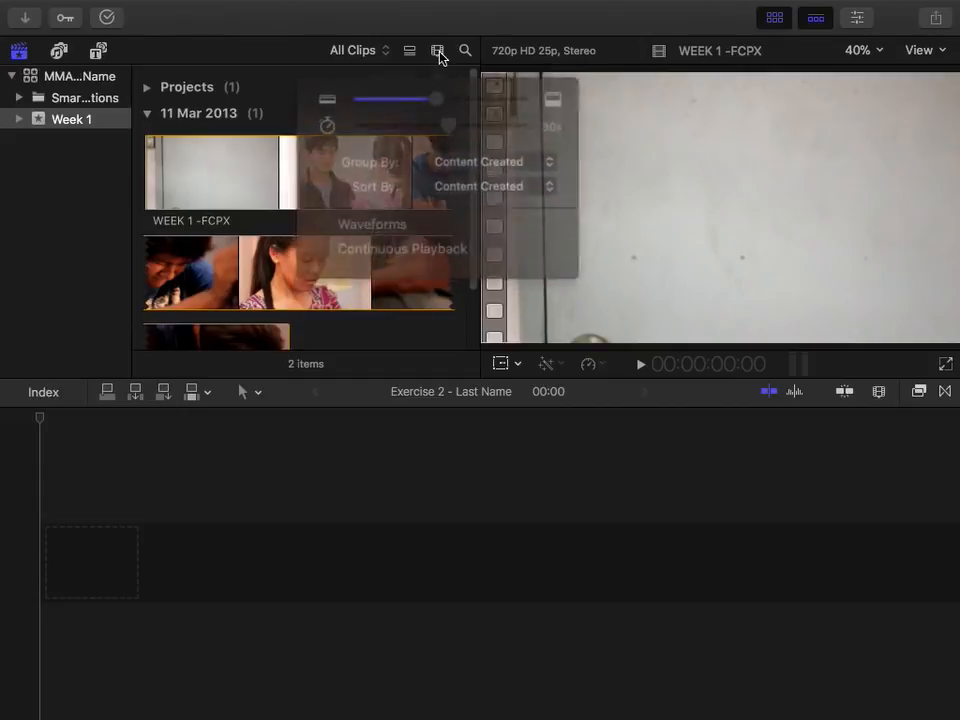
pyautogui.click(437, 53)
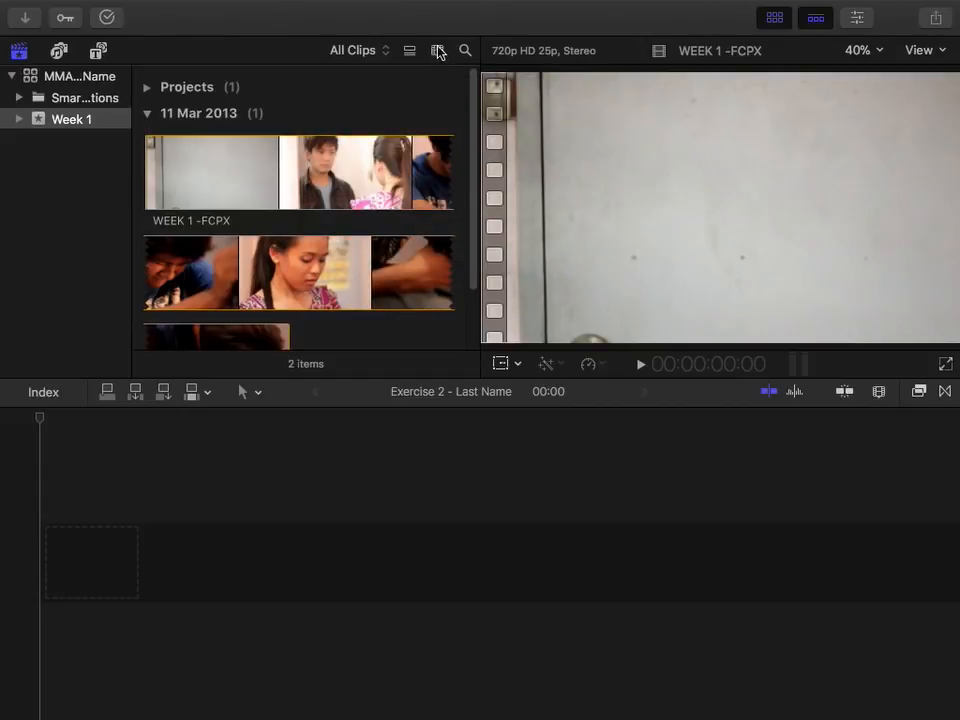
pyautogui.click(437, 51)
pyautogui.moveTo(435, 100); pyautogui.dragTo(455, 128)
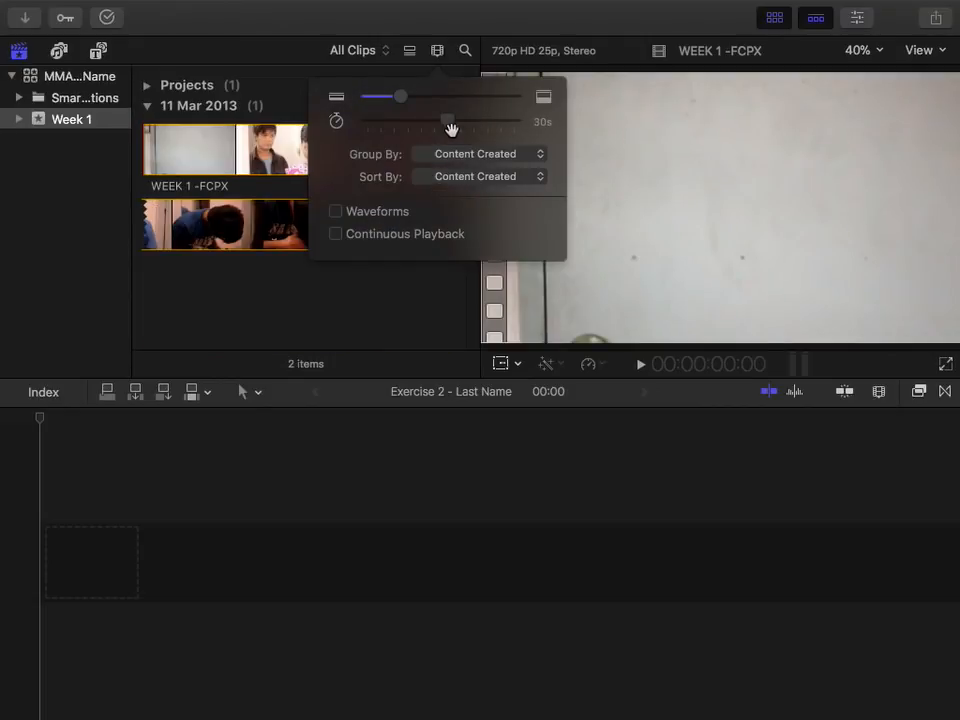
pyautogui.click(337, 212)
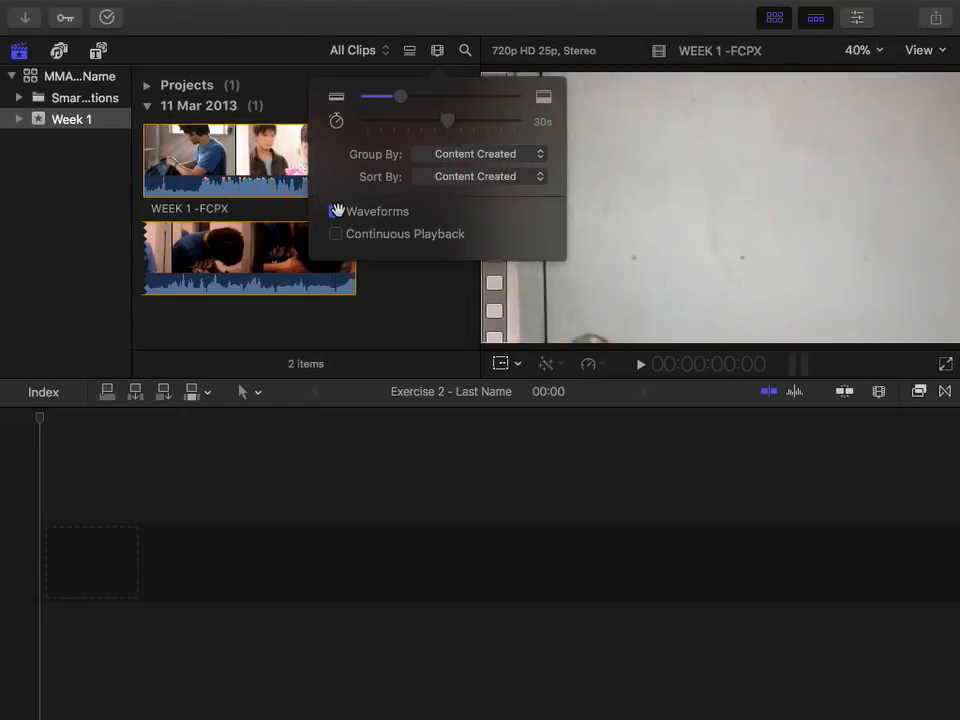
pyautogui.click(440, 53)
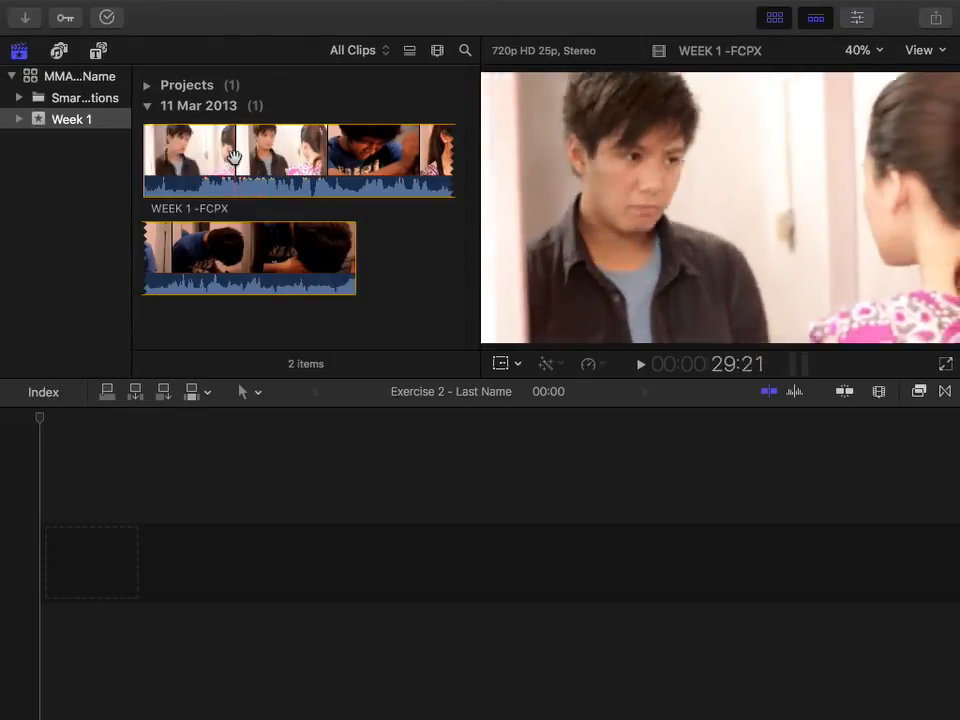
# Select the WEEK 1 -FCPX clip with the playhead at about 27:00 and turn on audio skimming
pyautogui.click(229, 157)
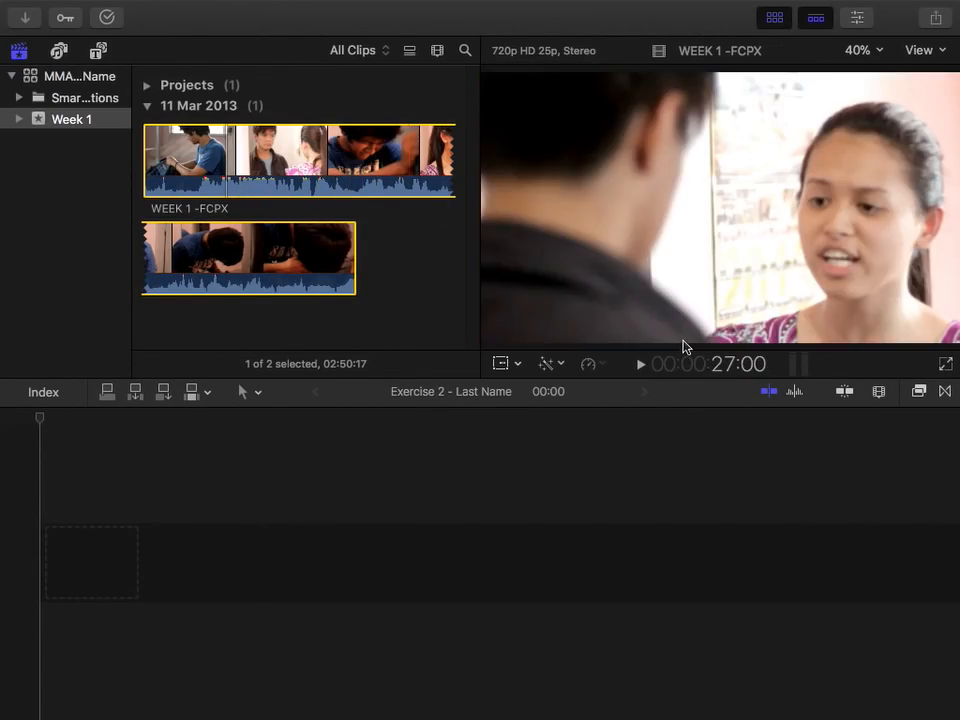
pyautogui.click(797, 398)
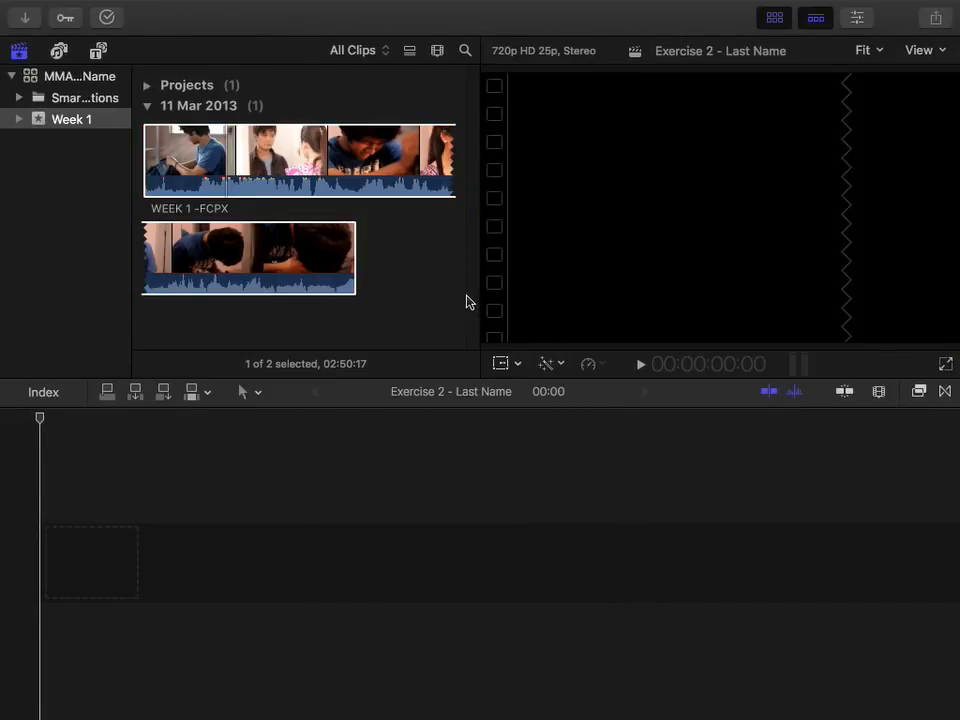
# Turn off audio skimming and mark a range about 9 seconds long in the WEEK 1 -FCPX clip, starting at about 31 seconds
pyautogui.click(291, 160)
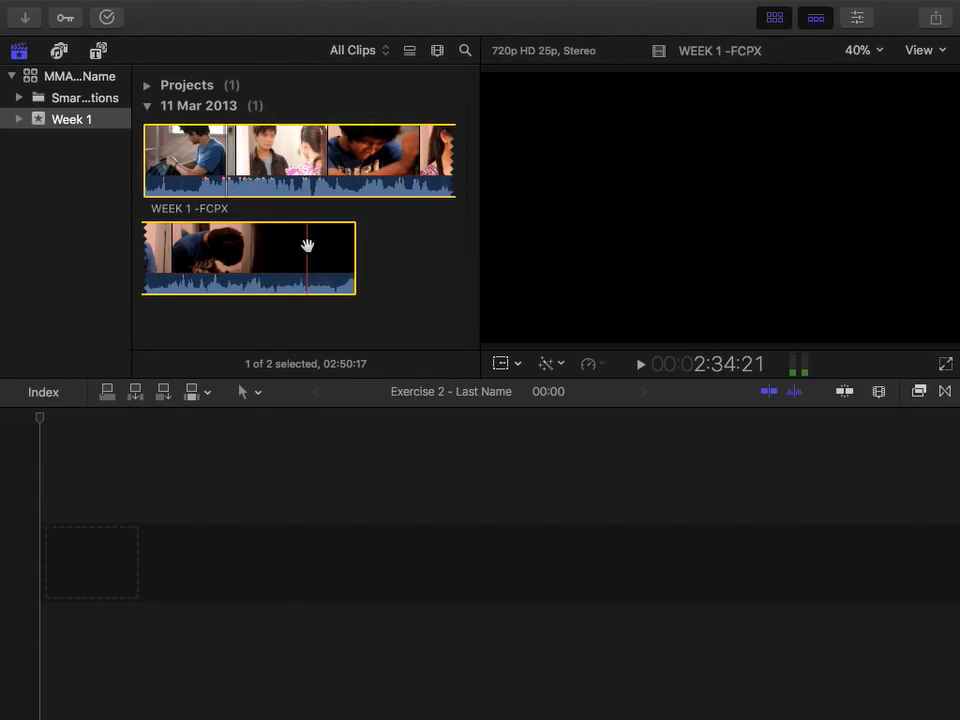
pyautogui.click(795, 392)
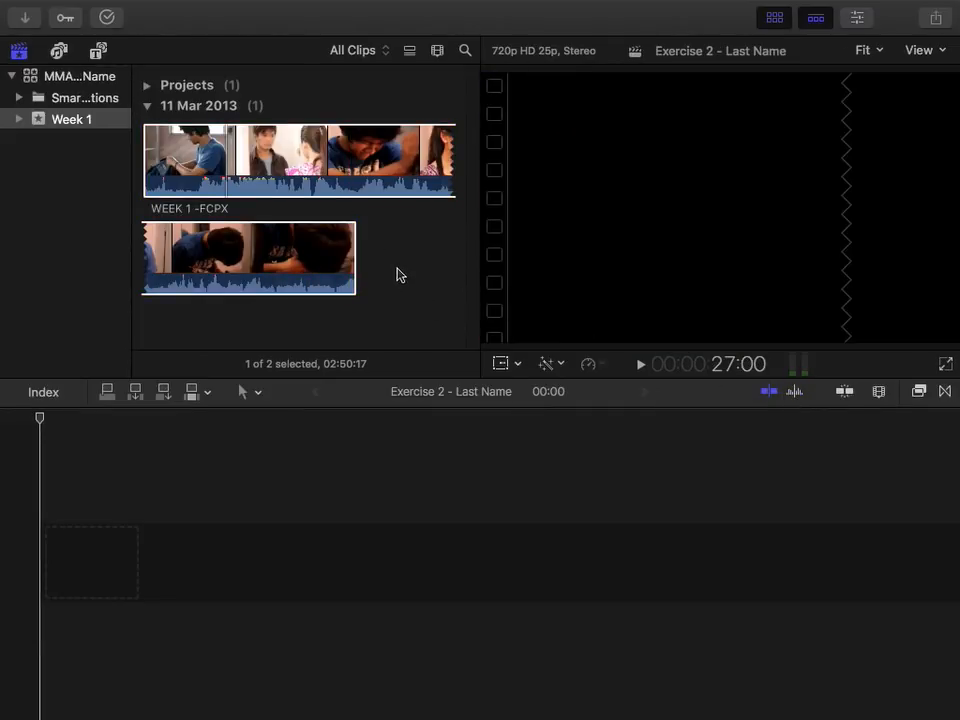
pyautogui.click(256, 170)
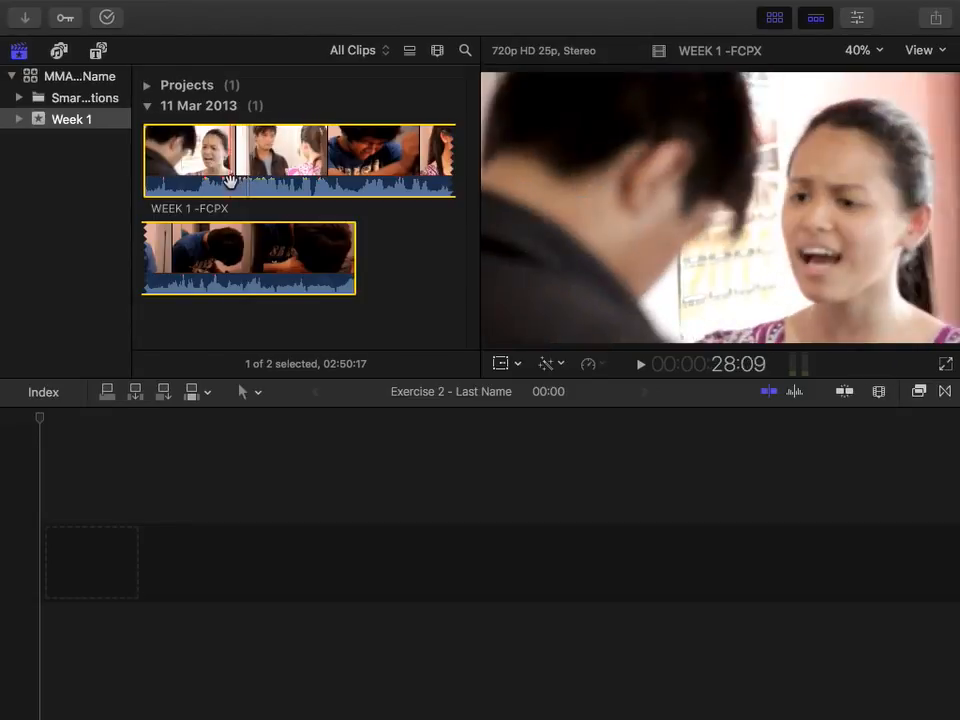
pyautogui.press('i')
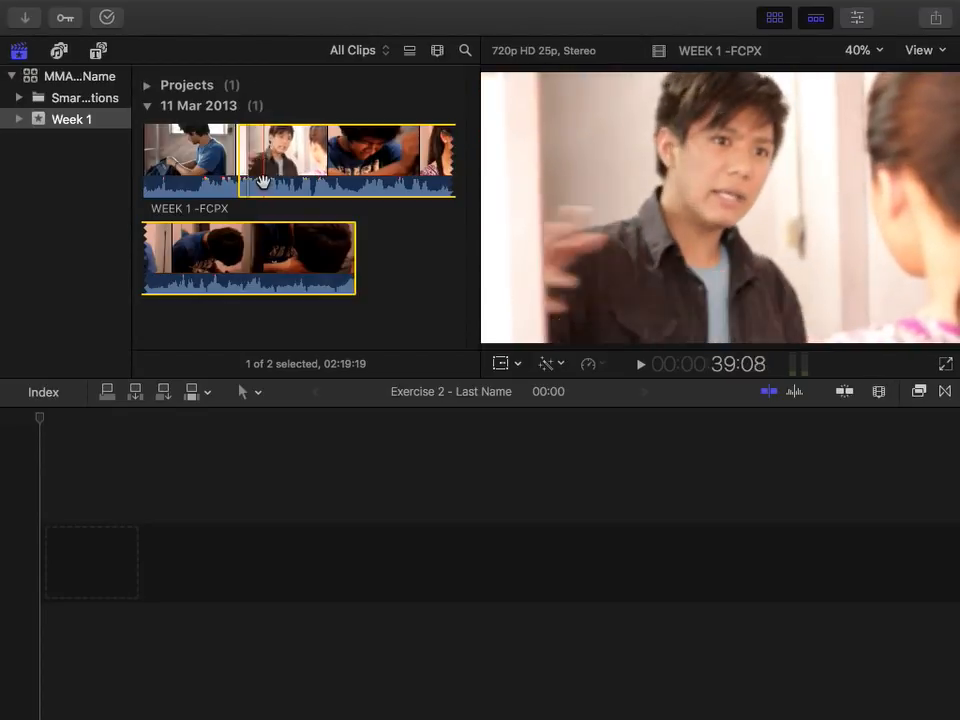
pyautogui.press('o')
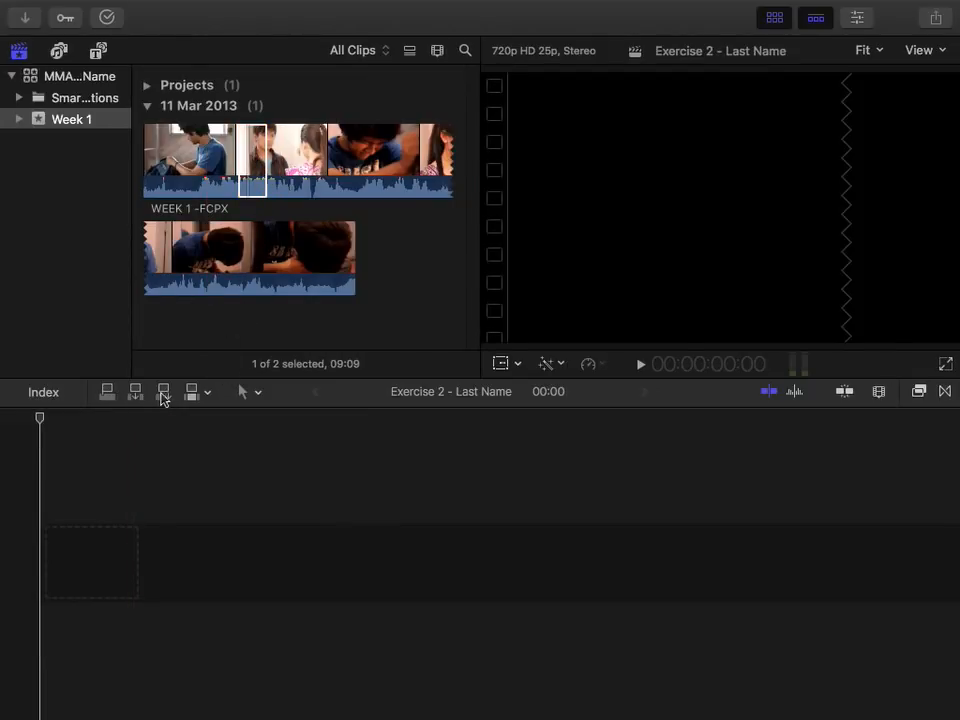
# Try connecting the marked range to the primary storyline at the start of the empty timeline, and undo it
pyautogui.click(255, 170)
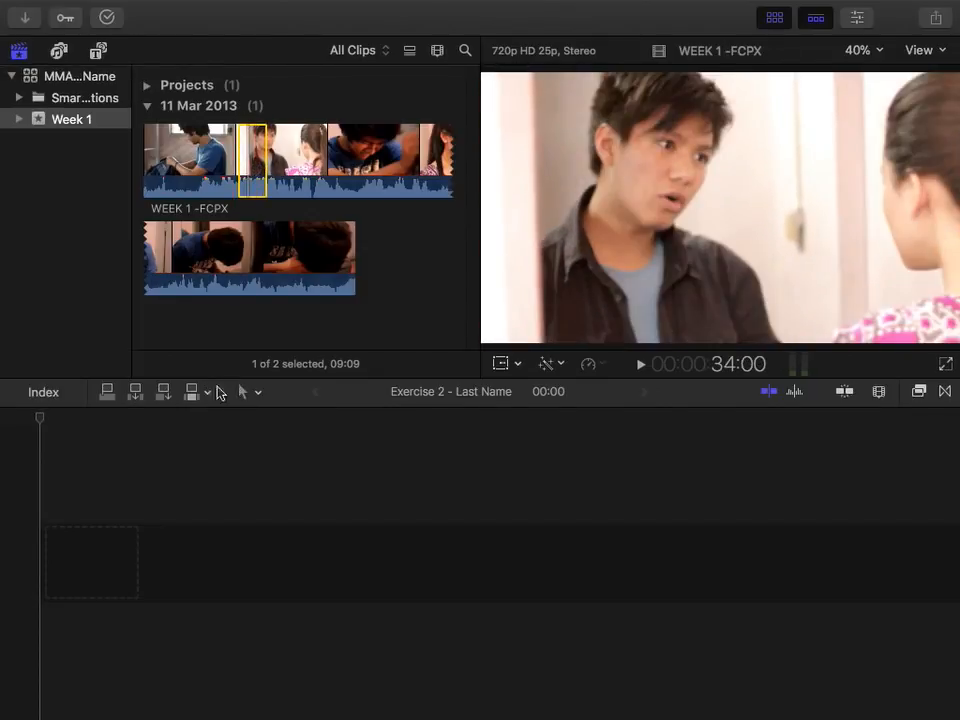
pyautogui.click(107, 392)
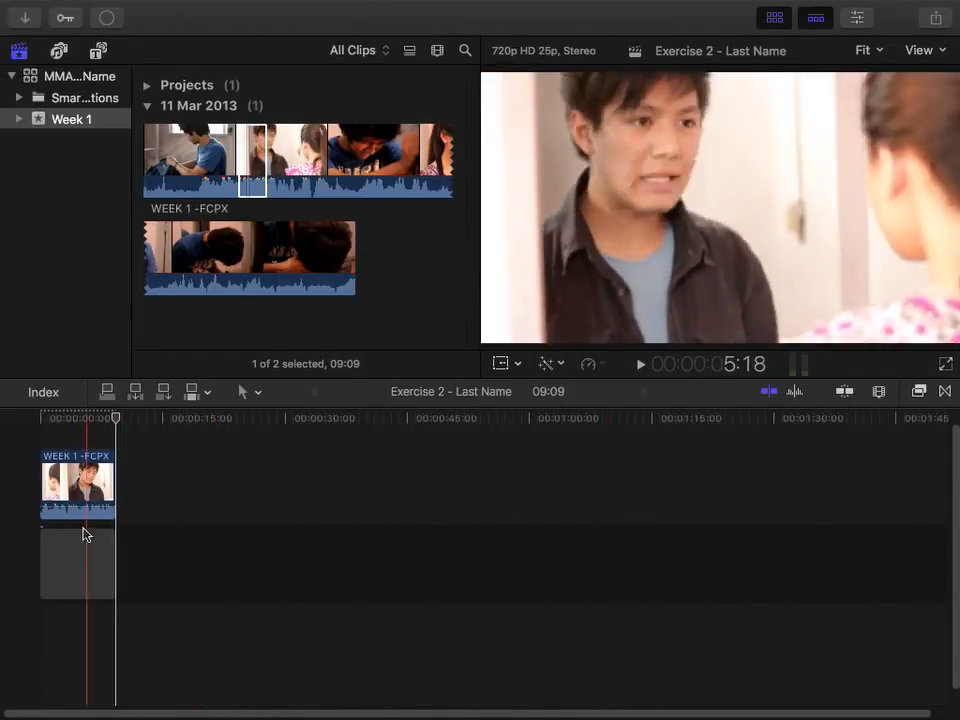
pyautogui.click(249, 161)
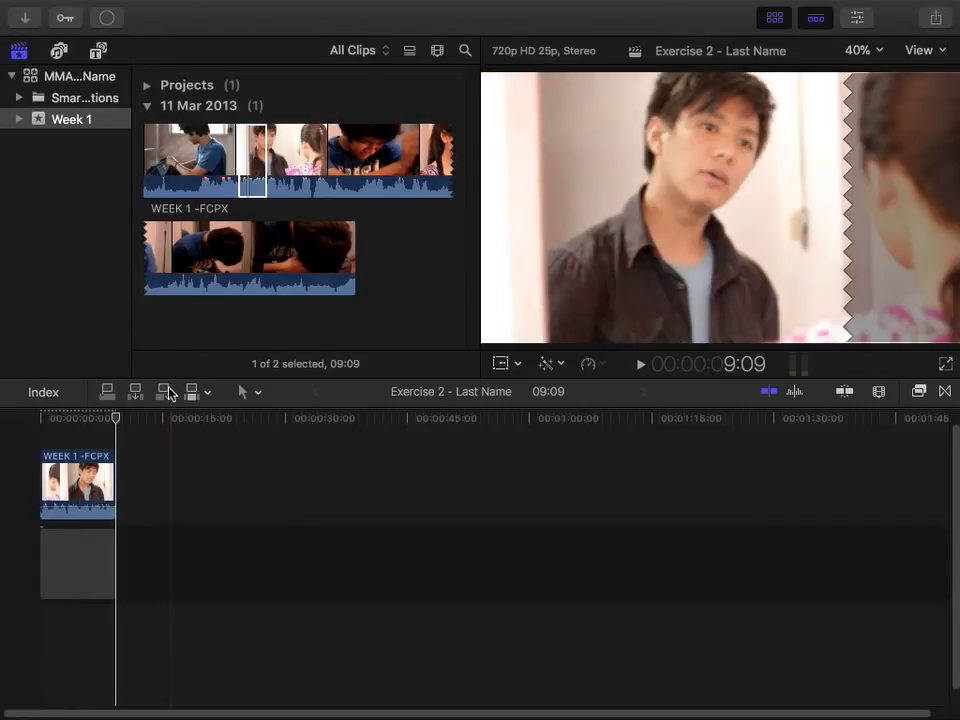
pyautogui.press('super+z')
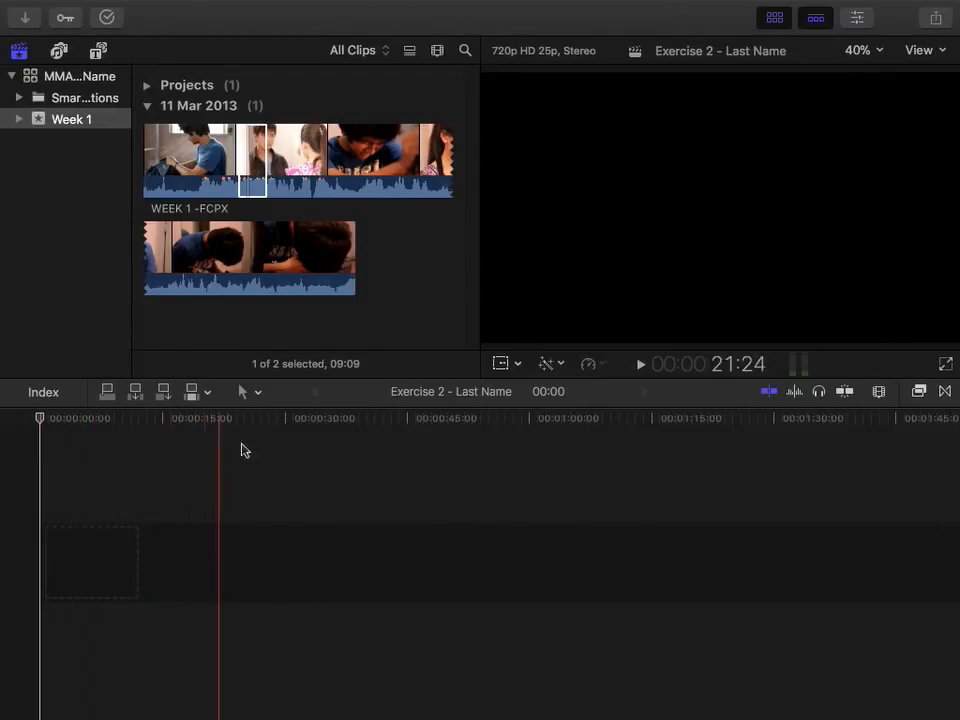
# Insert the marked range into the primary storyline and append the same range after it
pyautogui.click(141, 399)
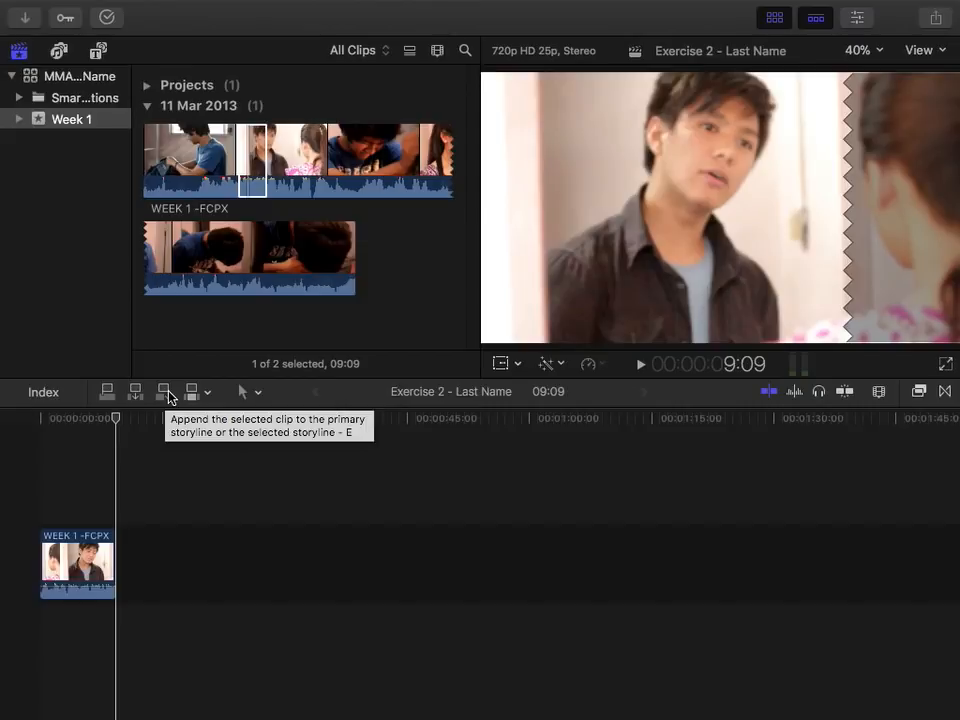
pyautogui.click(167, 396)
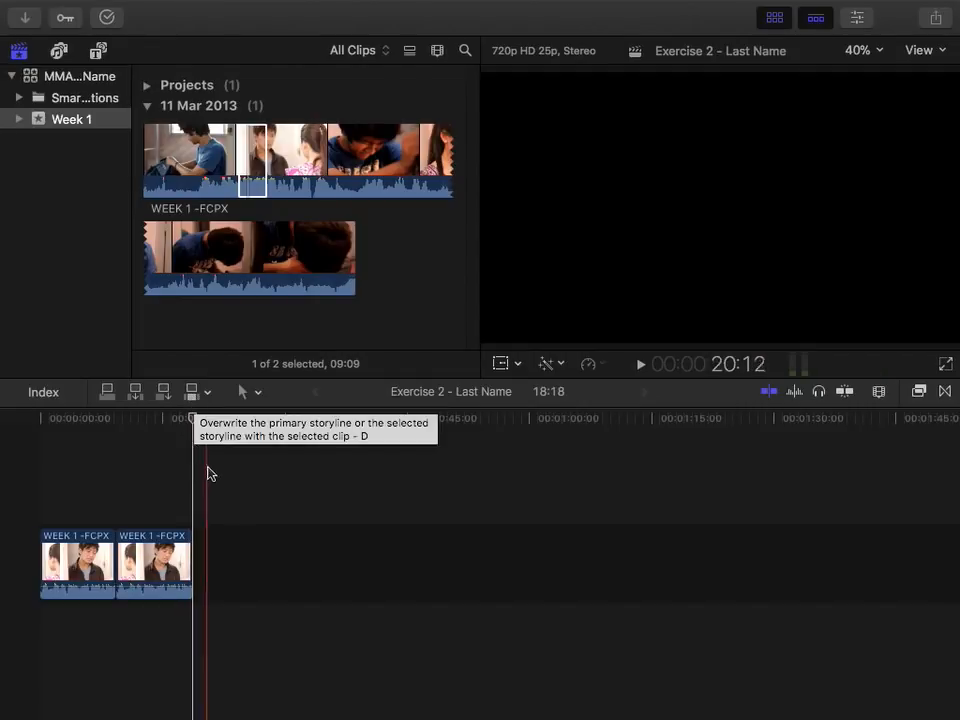
# Try overwriting the storyline with the marked range from 13:20 within the second timeline clip, and undo it
pyautogui.click(172, 421)
pyautogui.moveTo(173, 422); pyautogui.dragTo(152, 427)
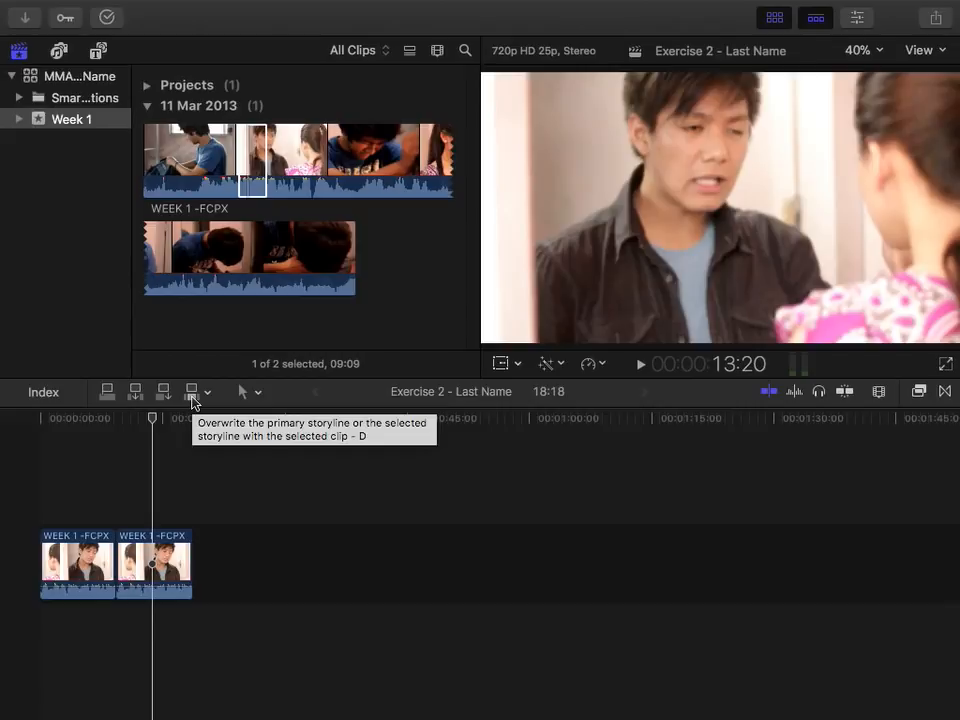
pyautogui.click(192, 393)
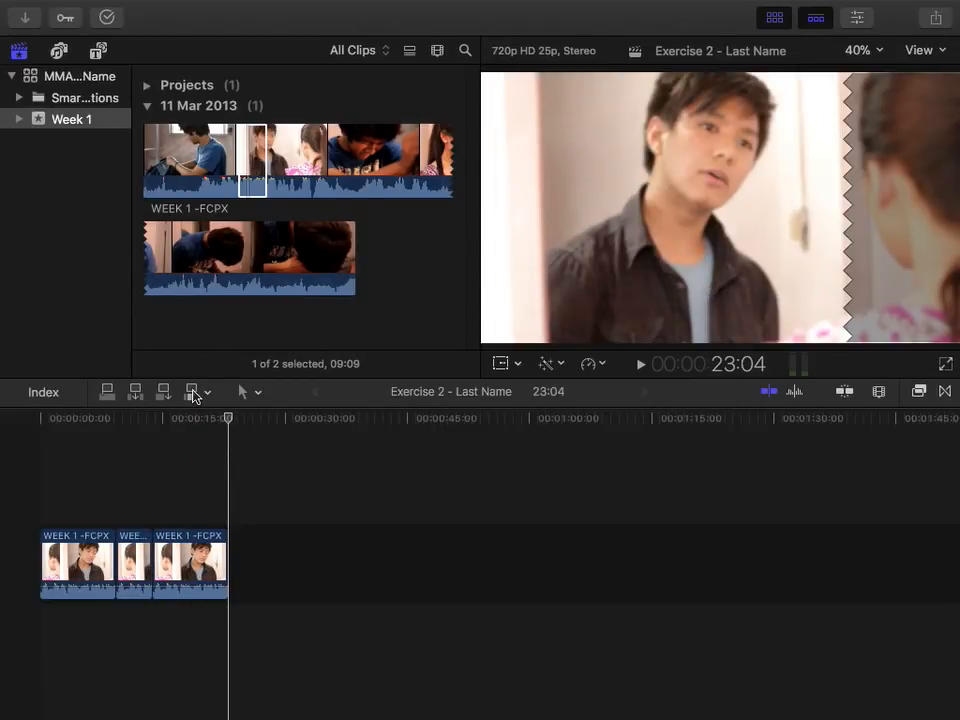
pyautogui.press('super+z')
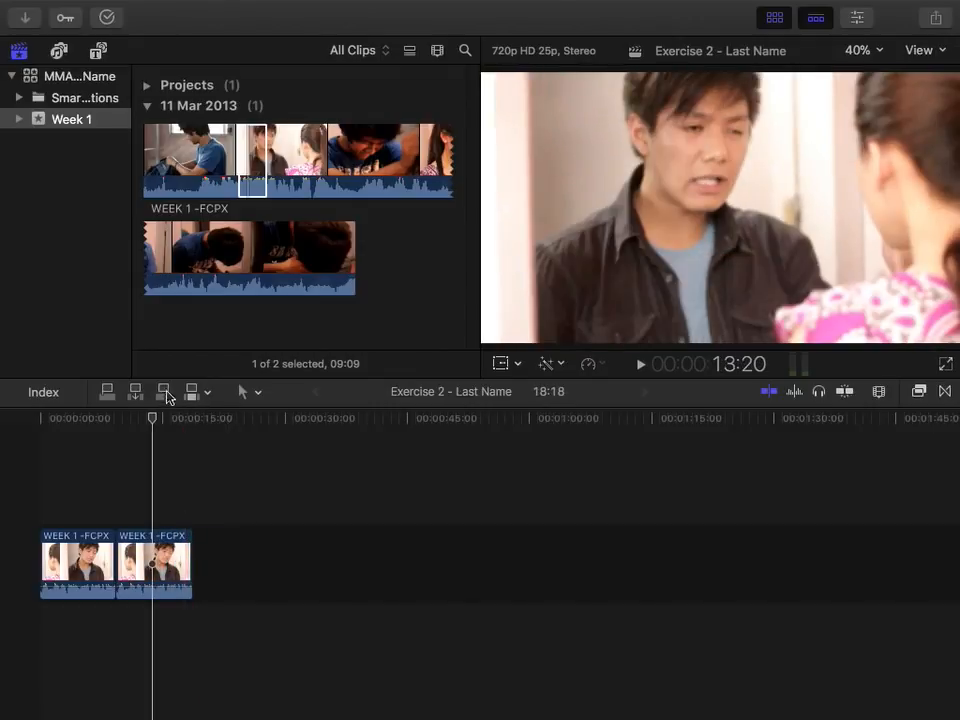
# Try inserting the marked range at 4:03 inside the first timeline clip, and undo it
pyautogui.click(135, 432)
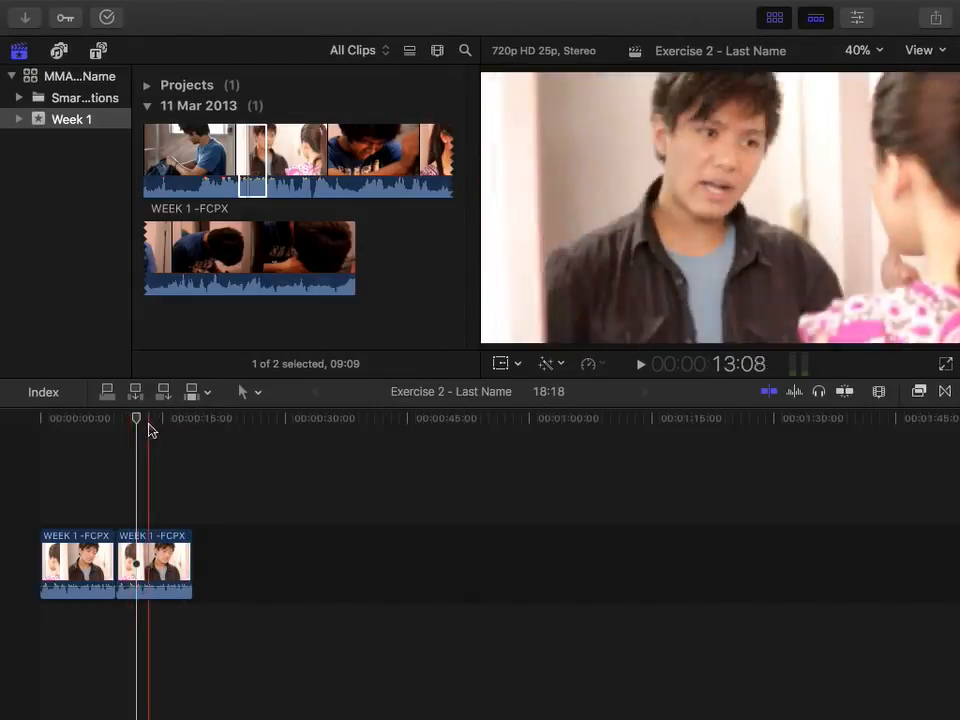
pyautogui.moveTo(136, 421); pyautogui.dragTo(76, 430)
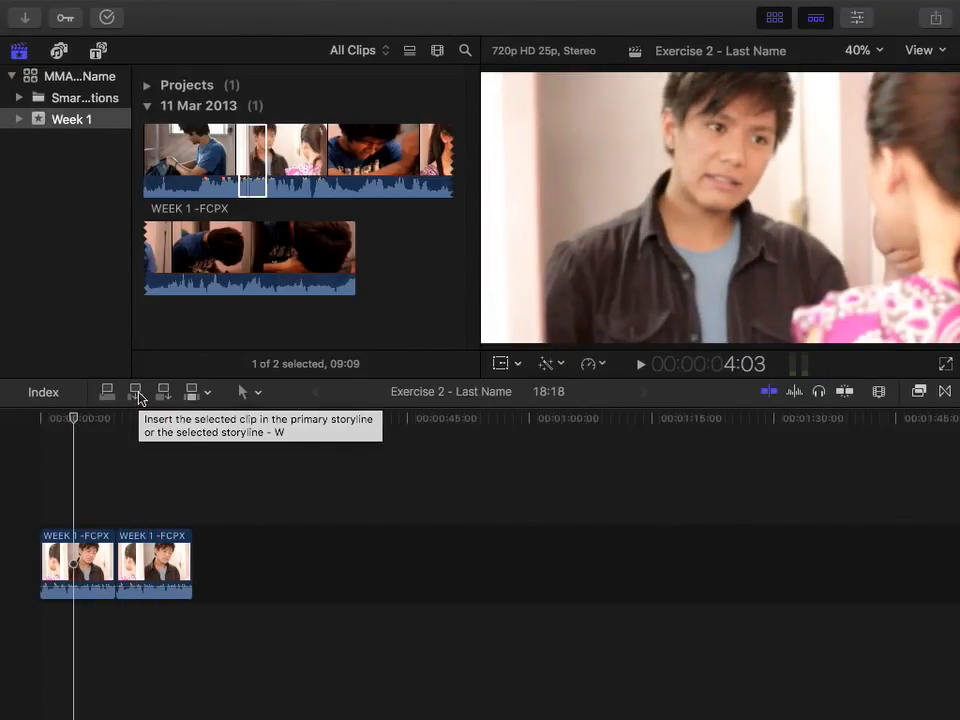
pyautogui.click(137, 396)
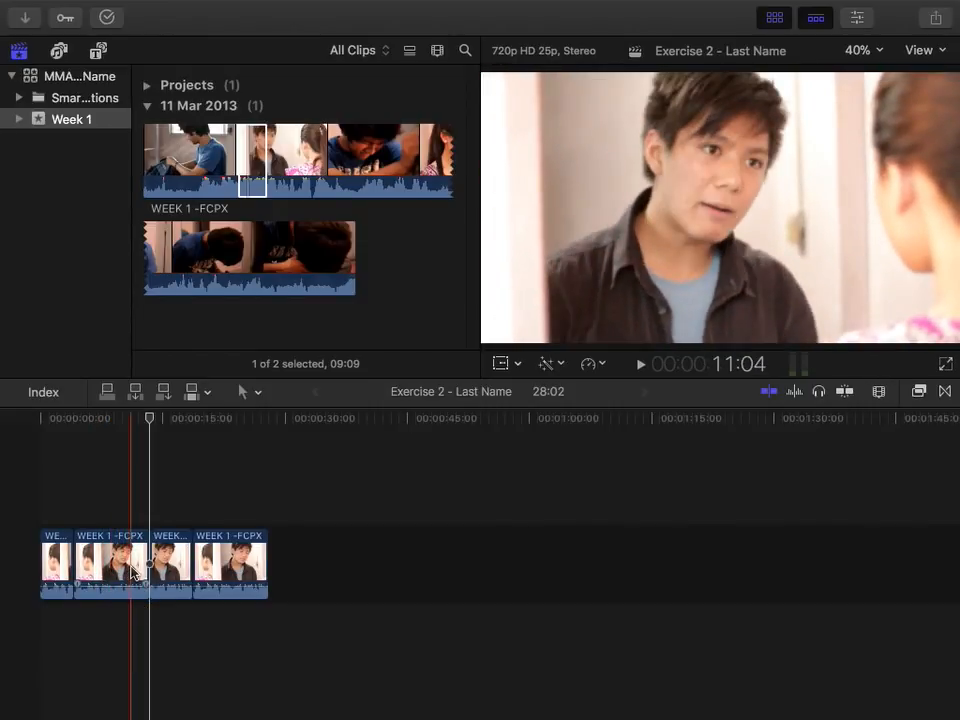
pyautogui.press('super+z')
# Try inserting the marked range at the cut between the two timeline clips, at about 9:08, and undo it
pyautogui.moveTo(71, 422); pyautogui.dragTo(116, 424)
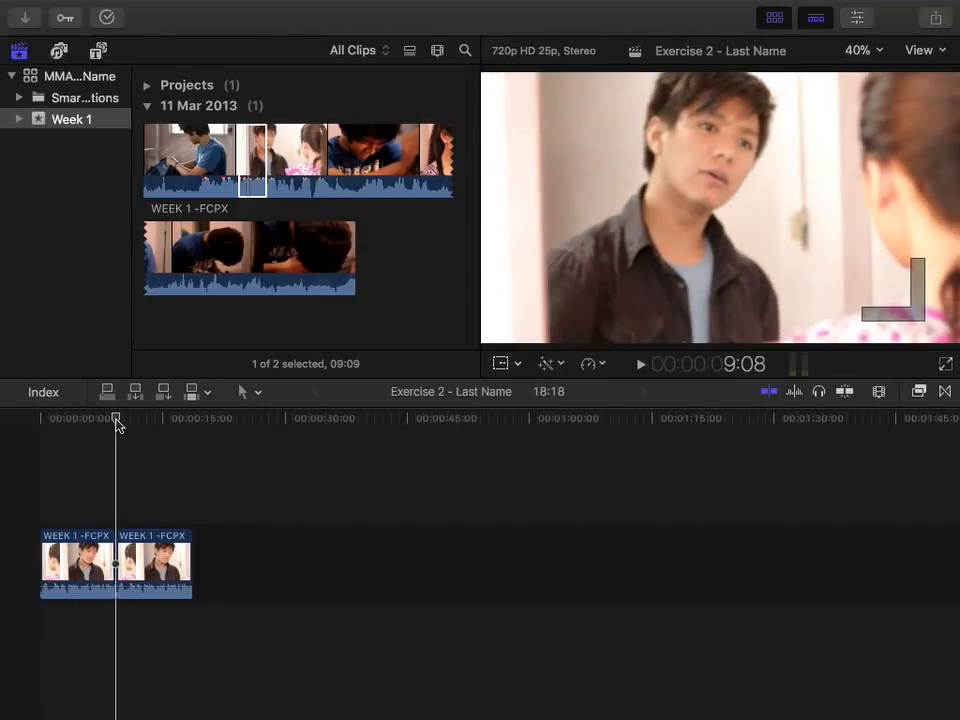
pyautogui.click(137, 400)
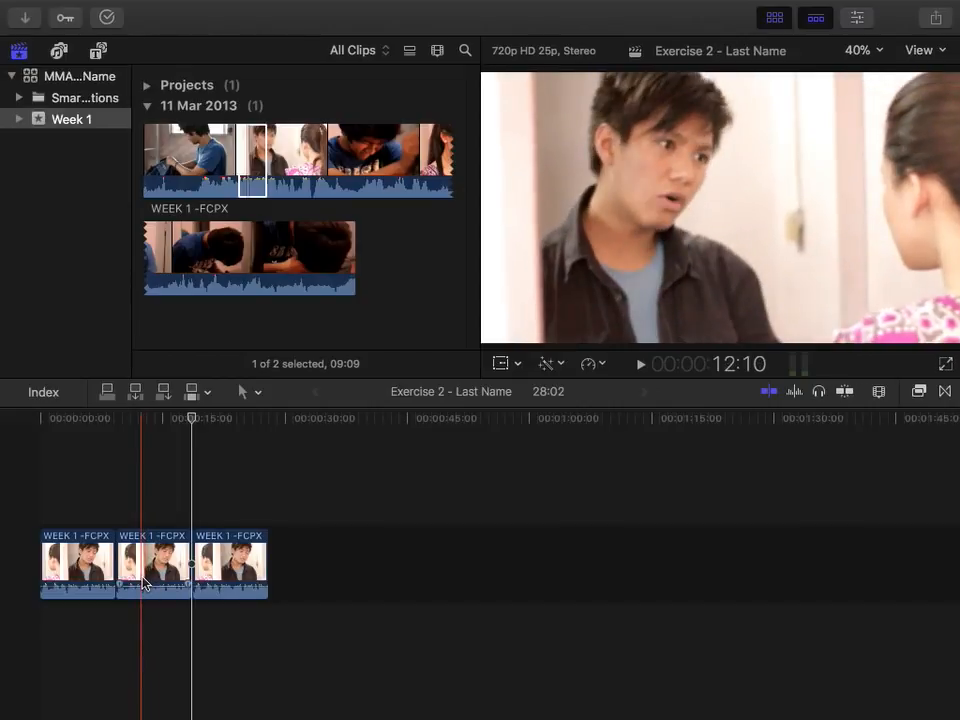
pyautogui.press('cmd+z')
# Try overwriting the second timeline clip with the marked range from 9:10, and undo it
pyautogui.moveTo(115, 420)
pyautogui.mouseDown()
pyautogui.moveTo(96, 418)
pyautogui.moveTo(117, 420)
pyautogui.mouseUp()
pyautogui.click(197, 395)
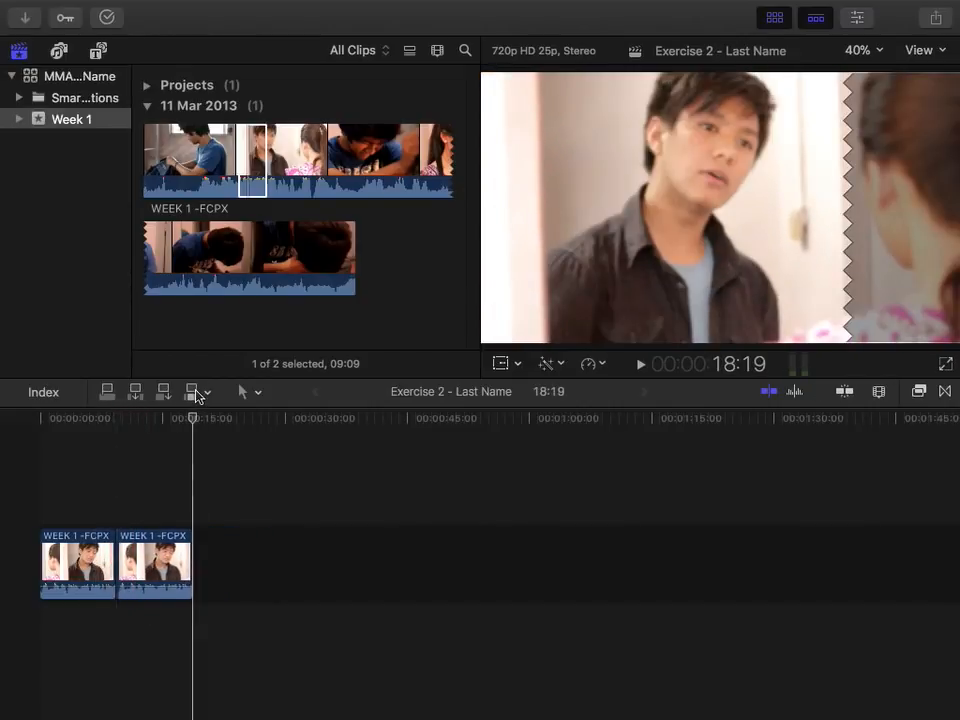
pyautogui.press('cmd+z')
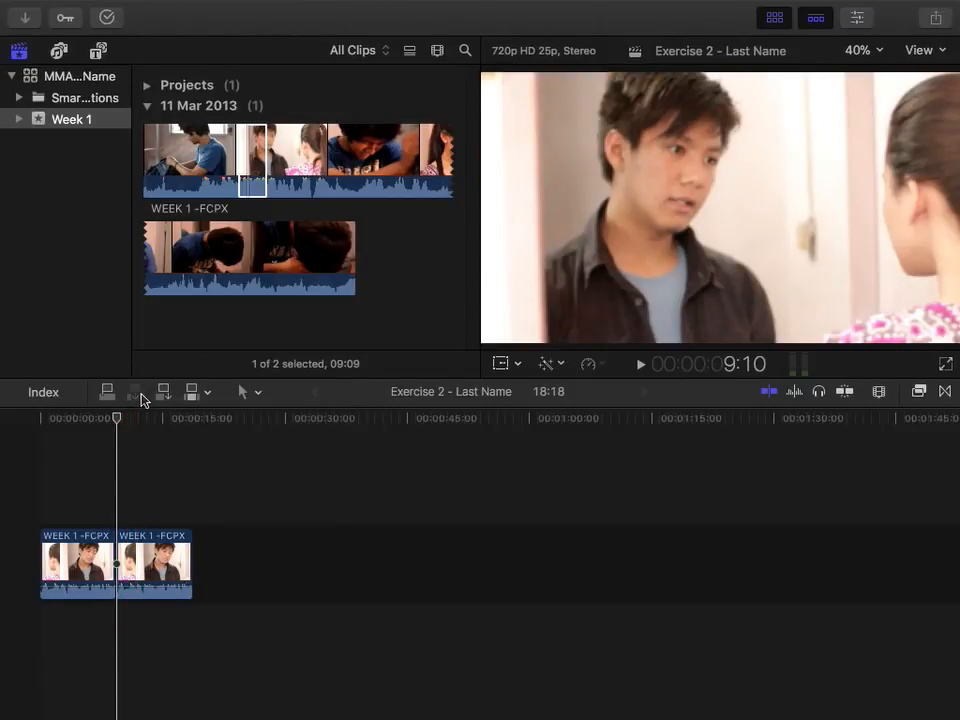
# Try both inserting and appending the marked range with the playhead at 9:10, undoing each edit
pyautogui.click(138, 394)
pyautogui.press('super+z')
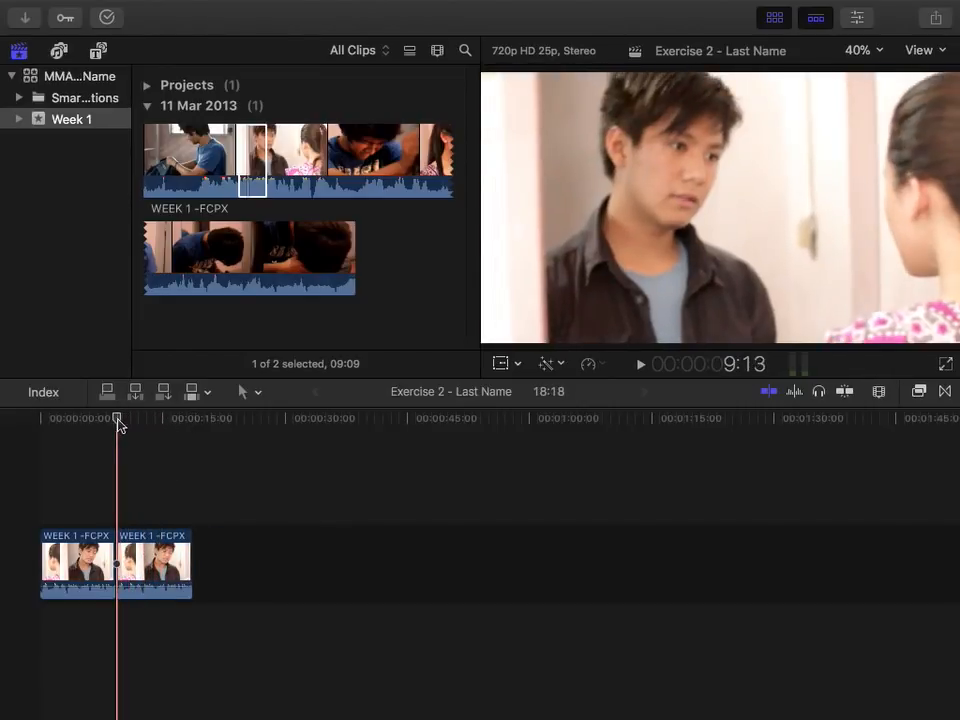
pyautogui.click(163, 395)
pyautogui.press('super+z')
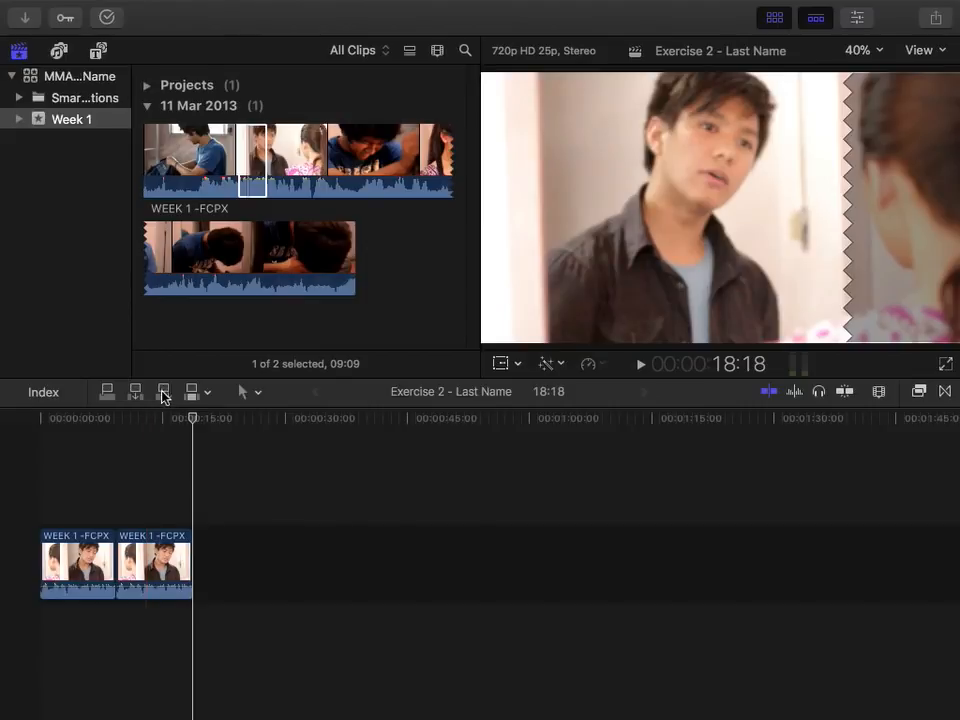
# Append the marked range with the playhead inside the first timeline clip, and undo the appended edits back to a single timeline clip
pyautogui.click(73, 420)
pyautogui.click(164, 395)
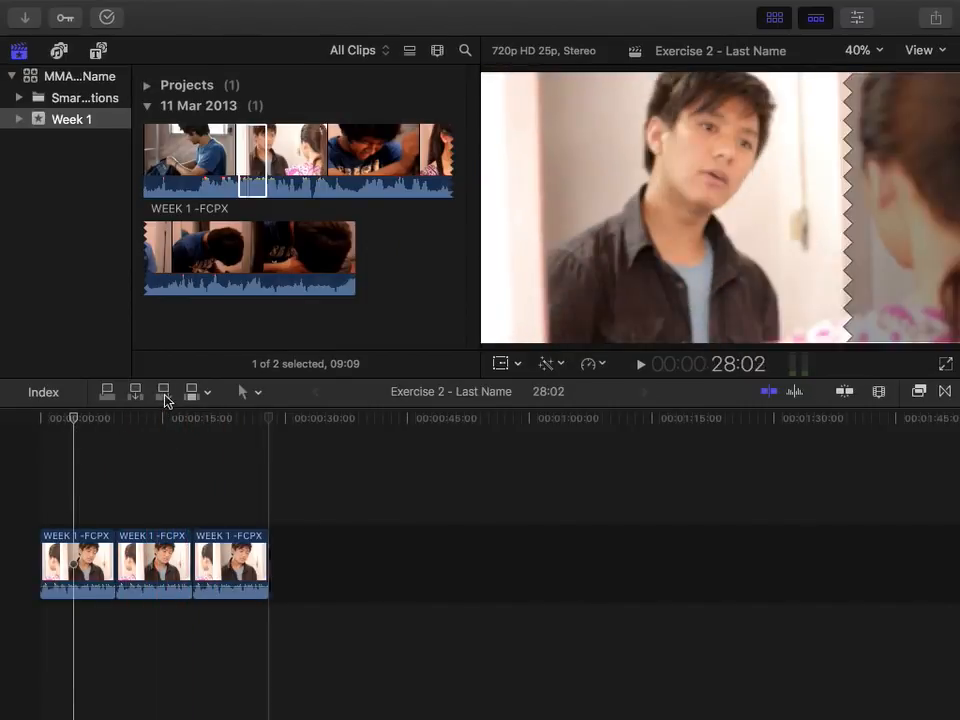
pyautogui.press('super+z')
pyautogui.press('super+z')
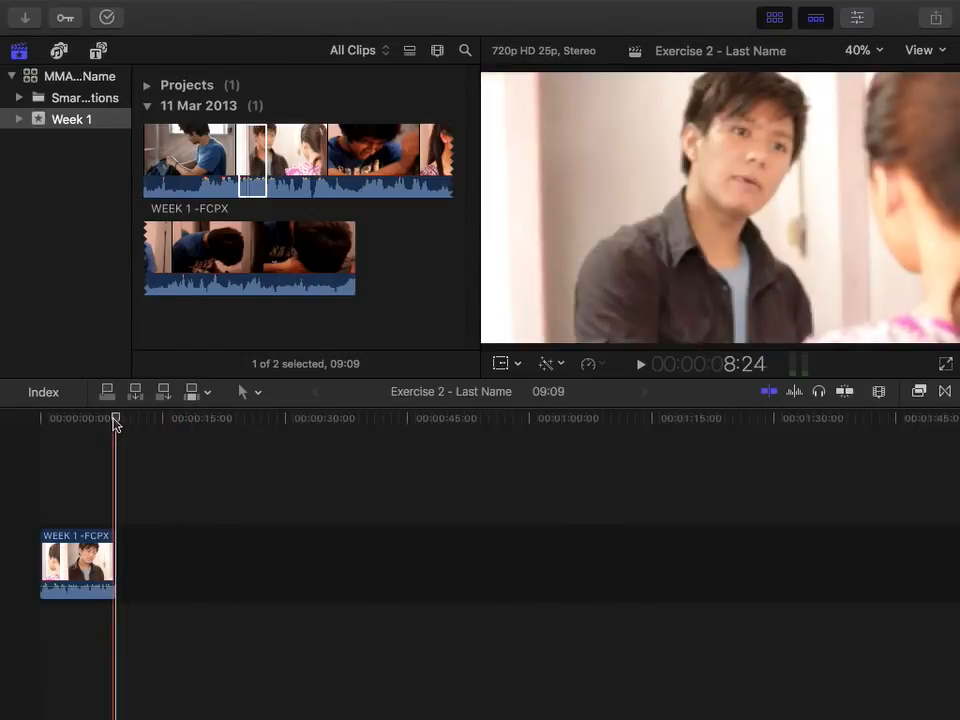
# Place the timeline playhead at 7:17 and select the marked range of the WEEK 1 -FCPX clip in the browser
pyautogui.moveTo(118, 423); pyautogui.dragTo(102, 424)
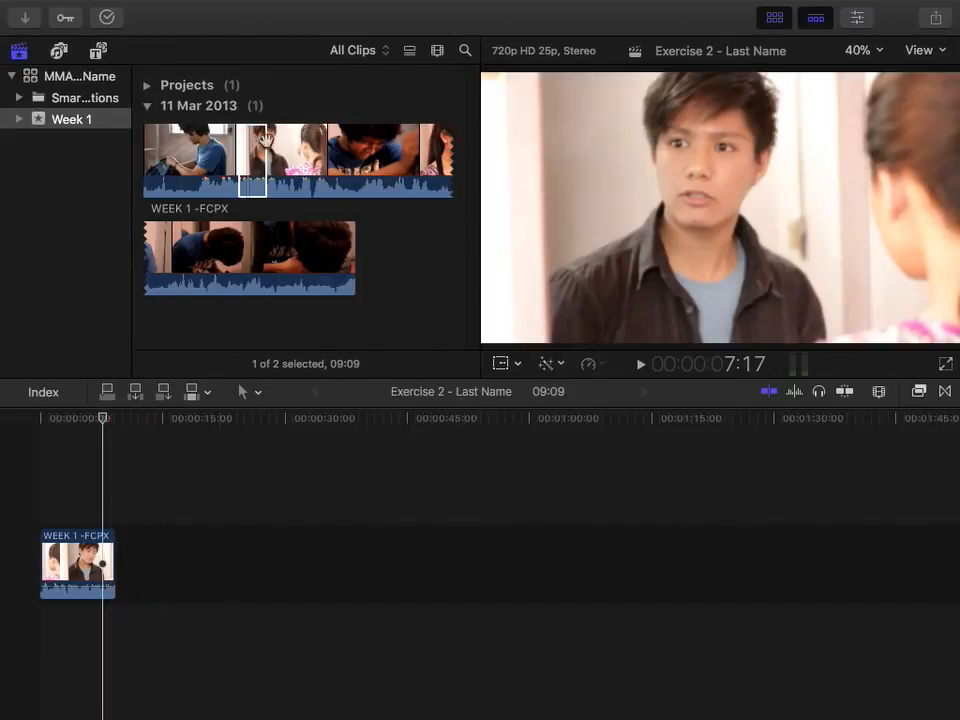
pyautogui.click(258, 168)
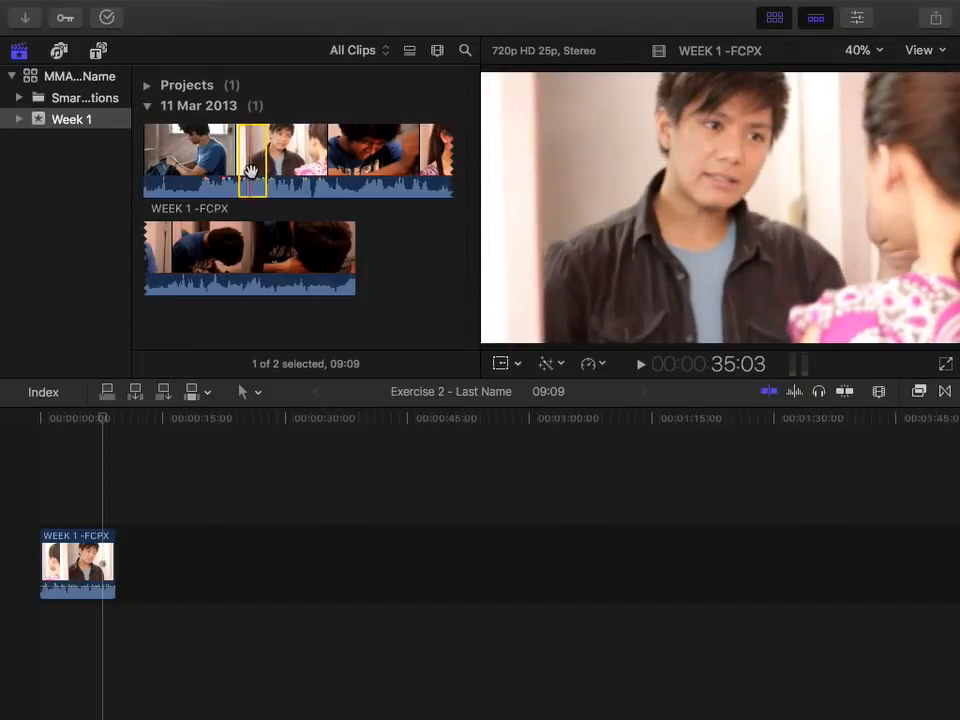
pyautogui.rightClick(251, 172)
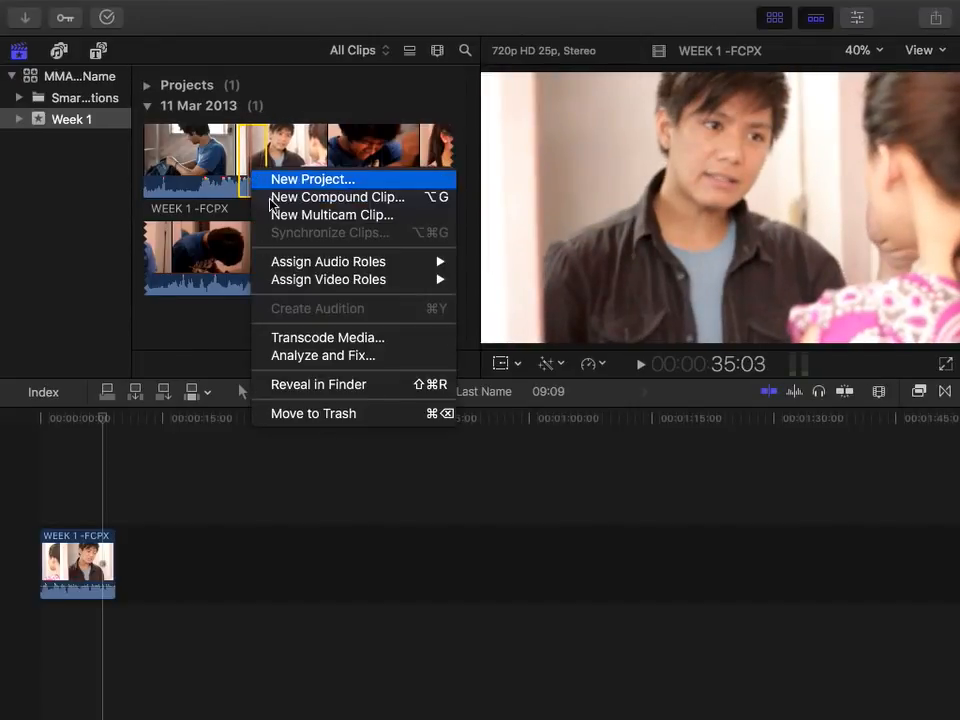
pyautogui.moveTo(336, 281)
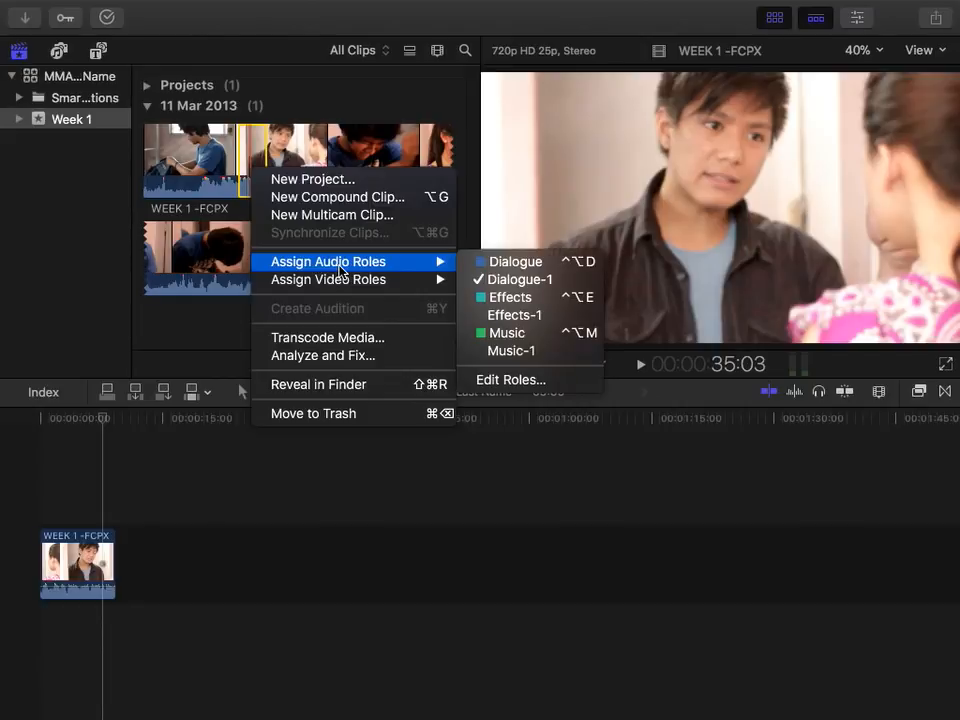
pyautogui.press('Escape')
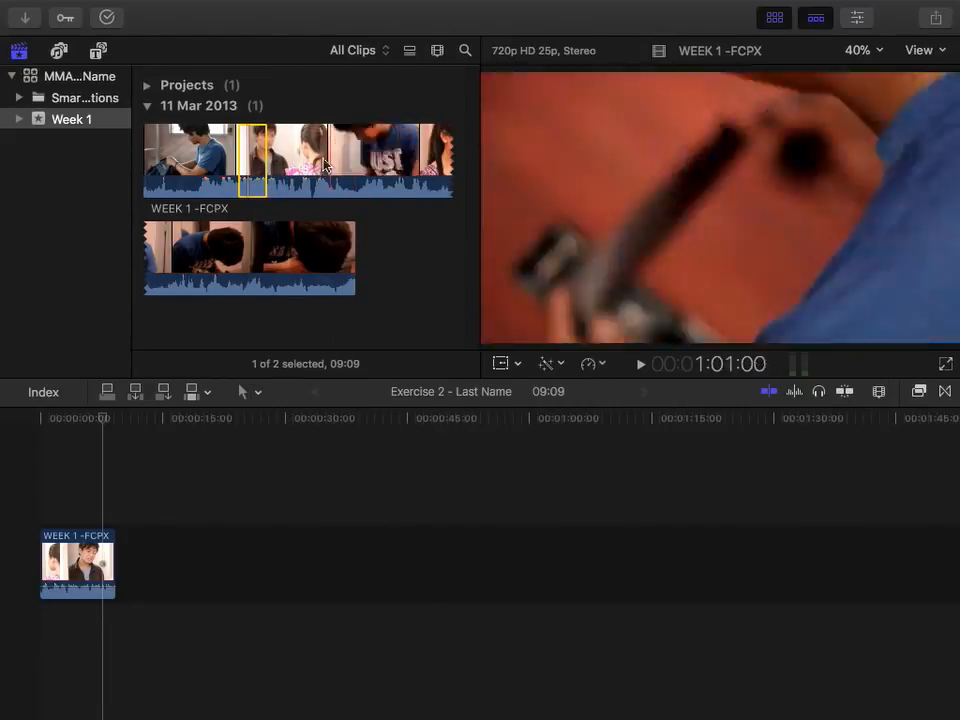
# Rate the marked range of the WEEK 1 -FCPX clip as Favorite
pyautogui.moveTo(309, 6)
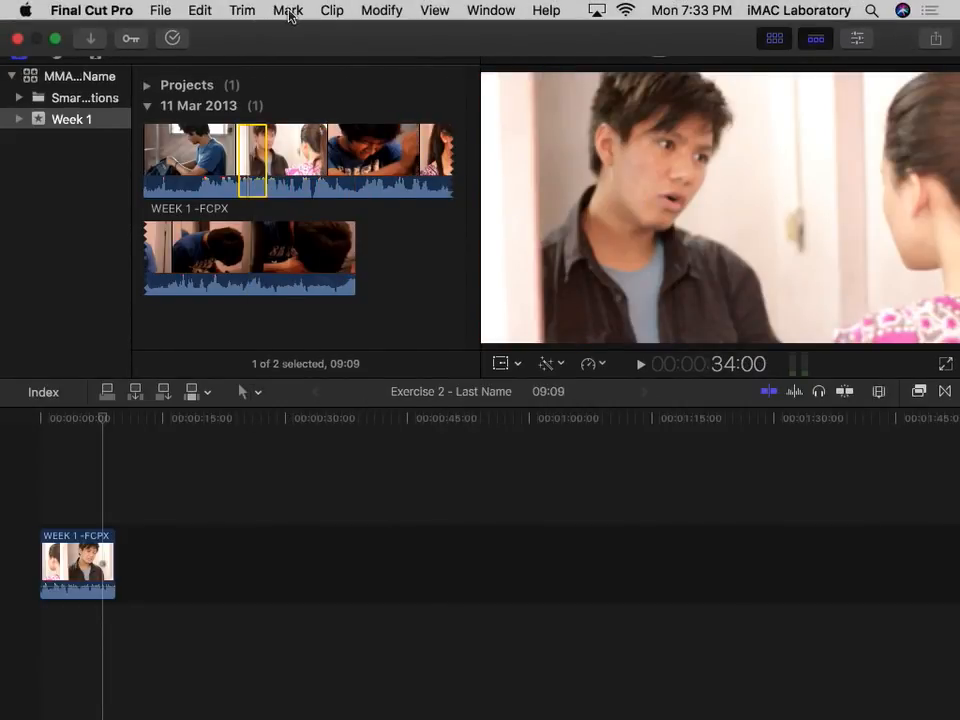
pyautogui.click(288, 11)
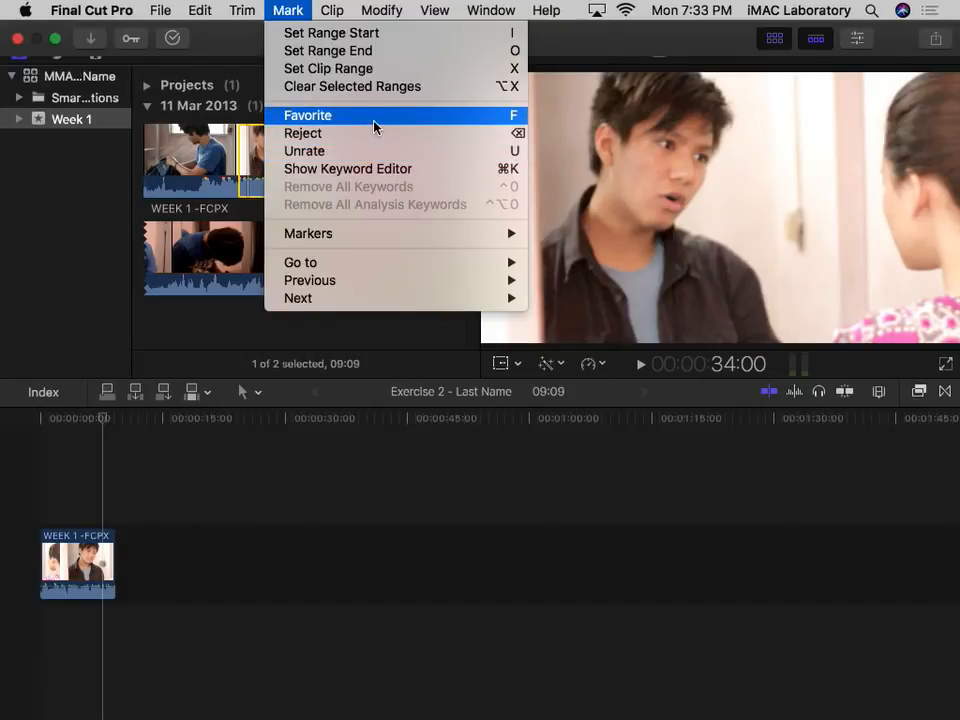
pyautogui.click(254, 150)
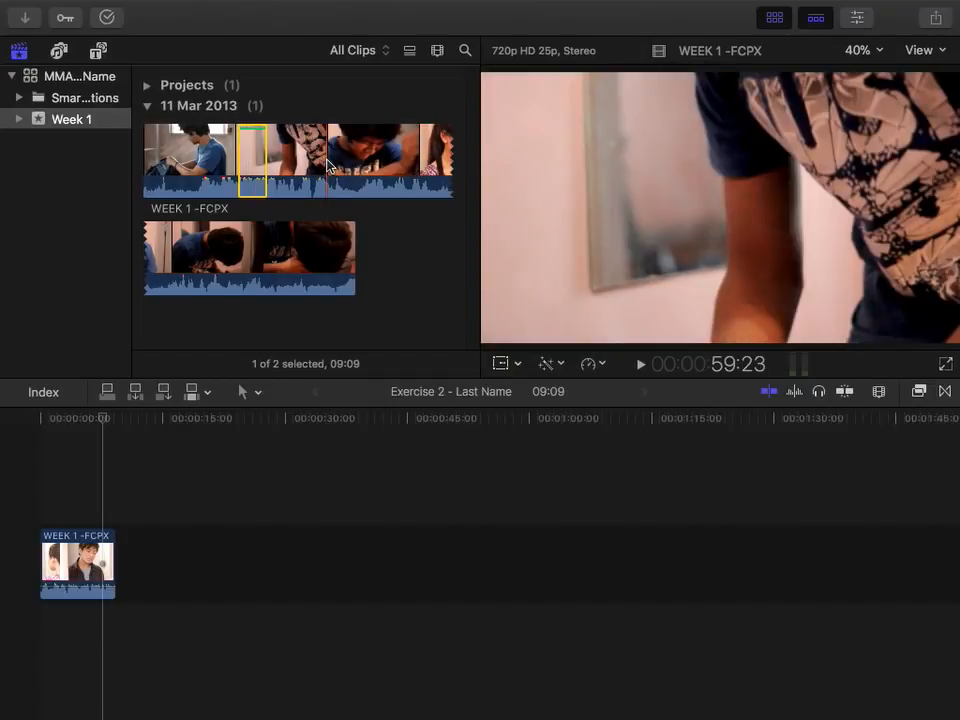
# Mark a new range about 7 seconds long in the WEEK 1 -FCPX clip, beginning just after the one-minute point
pyautogui.moveTo(266, 160); pyautogui.dragTo(326, 162)
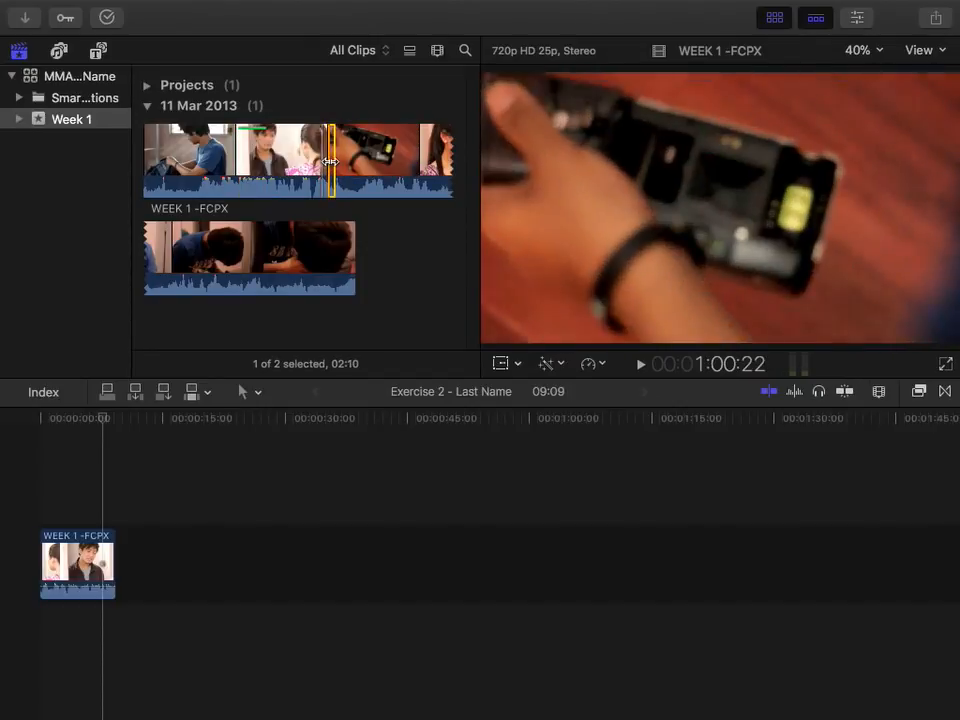
pyautogui.moveTo(334, 162); pyautogui.dragTo(358, 162)
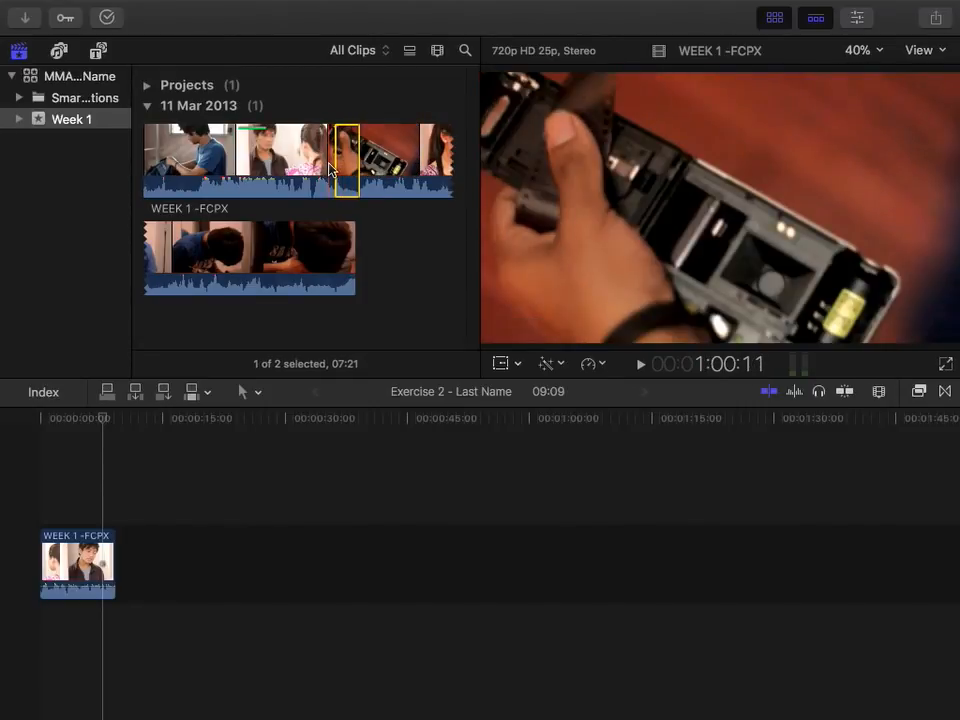
# Rate a 3:04 range around the one-minute point of WEEK 1 -FCPX as Favorite, and reject a 2:14 range near 20 seconds
pyautogui.moveTo(333, 163); pyautogui.dragTo(335, 160)
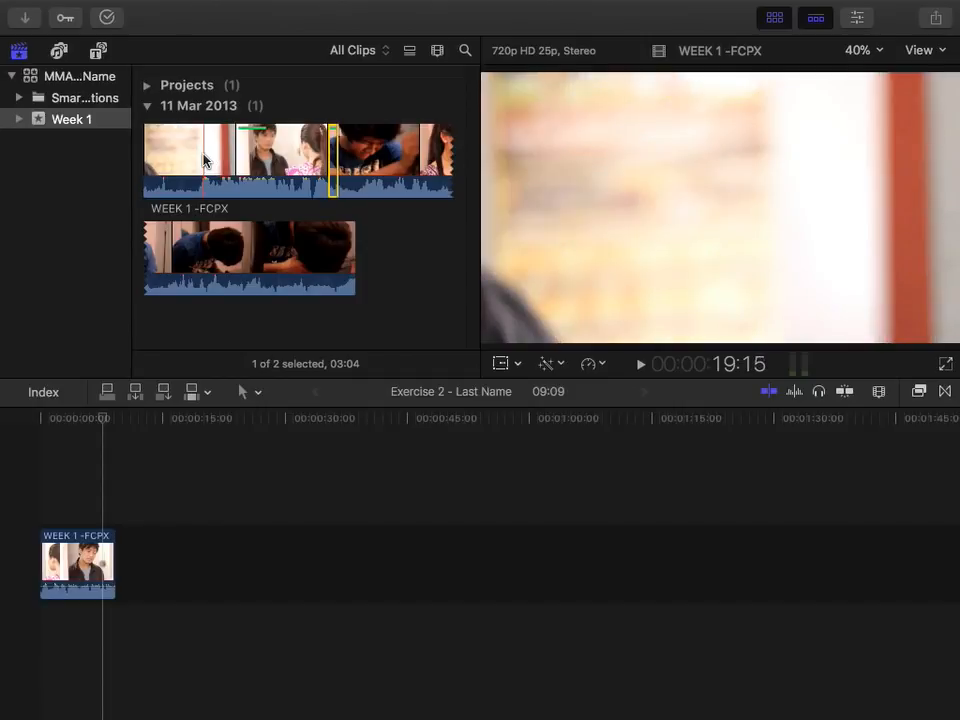
pyautogui.moveTo(202, 160); pyautogui.dragTo(208, 156)
pyautogui.press('/')
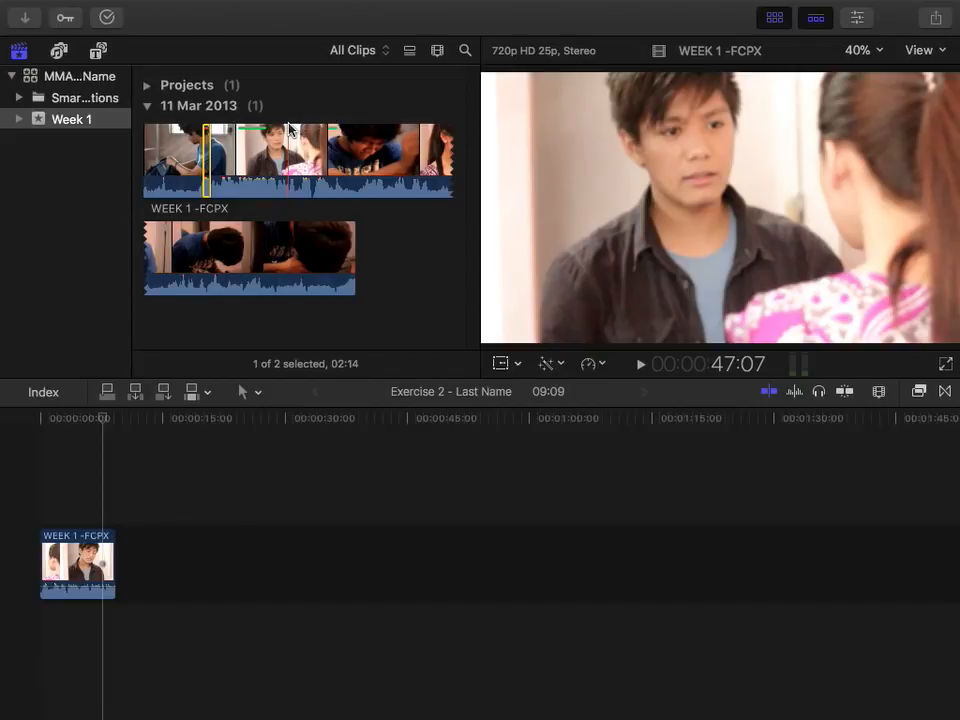
# Filter the browser to Favorites to review the rated ranges, and set the filter back to All Clips
pyautogui.click(376, 52)
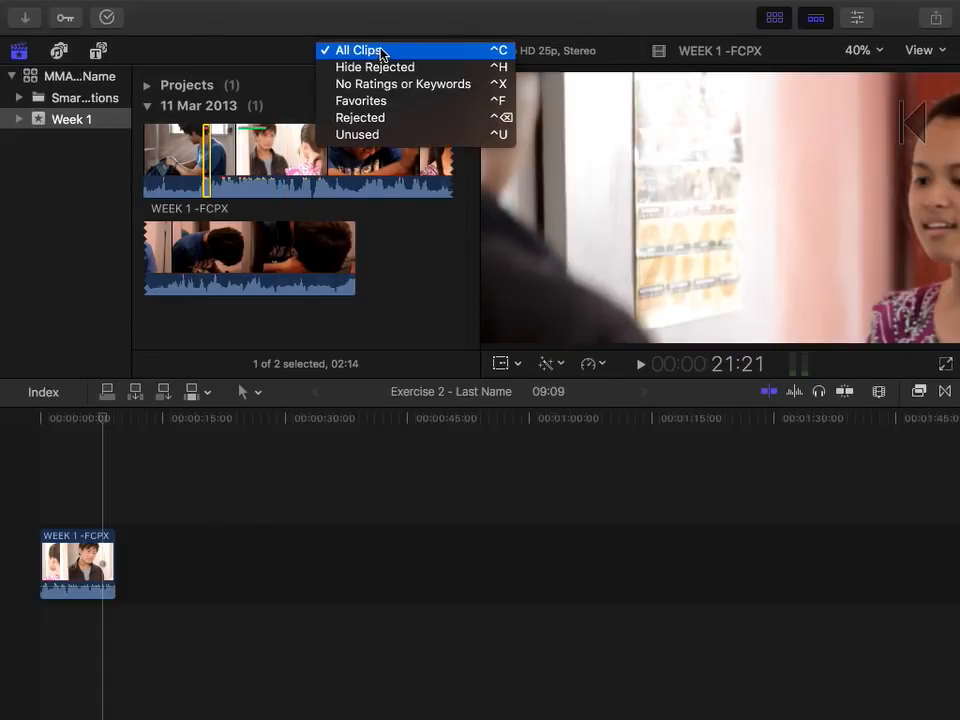
pyautogui.click(389, 104)
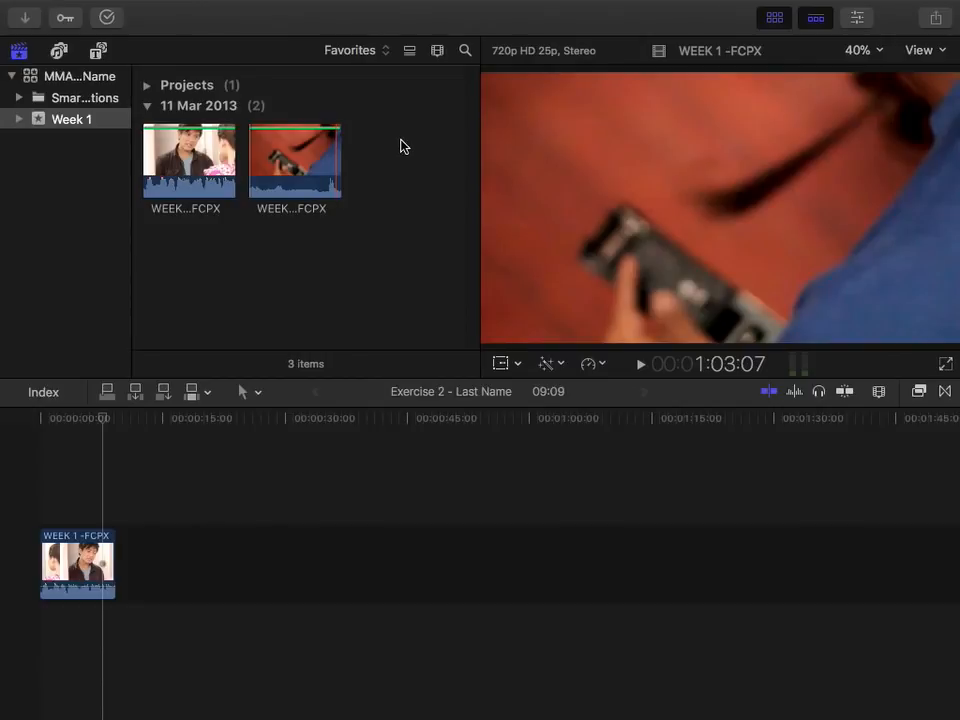
pyautogui.click(377, 50)
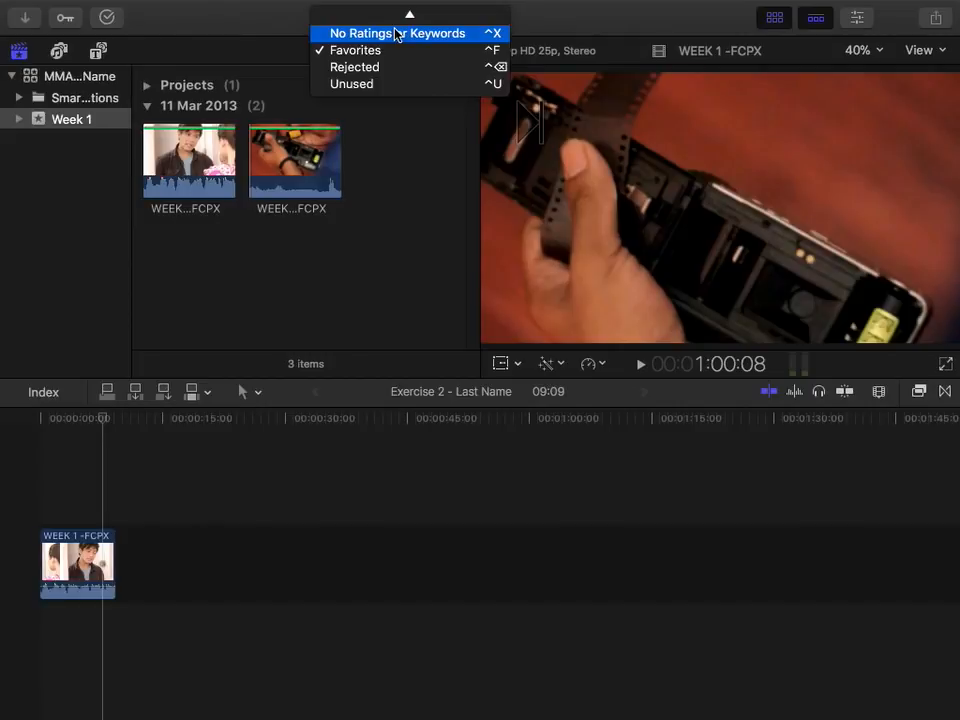
pyautogui.moveTo(395, 8)
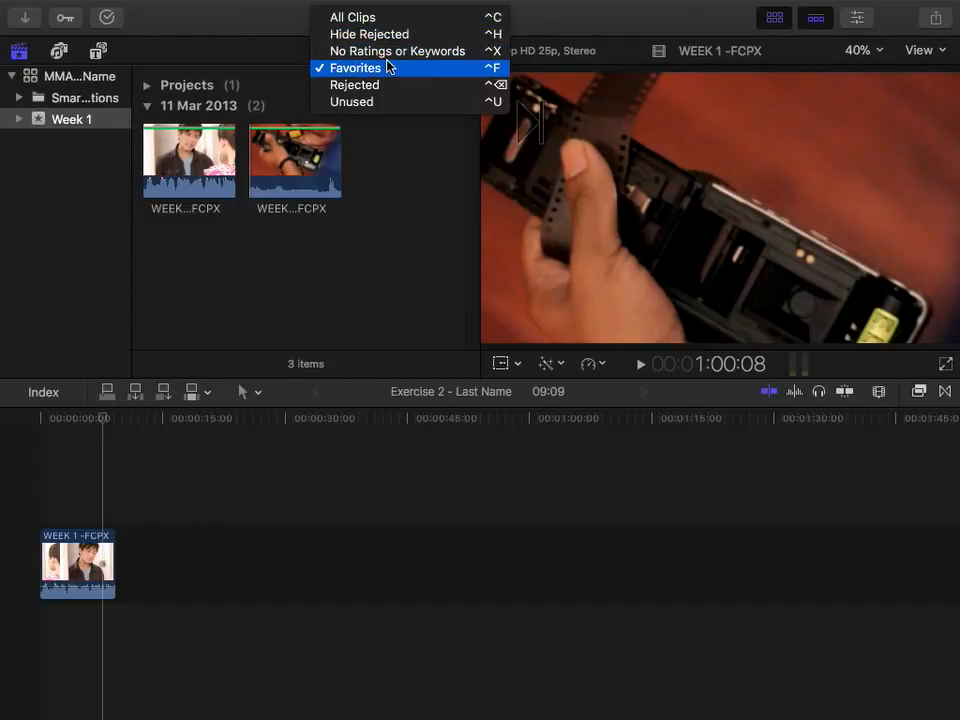
pyautogui.click(404, 18)
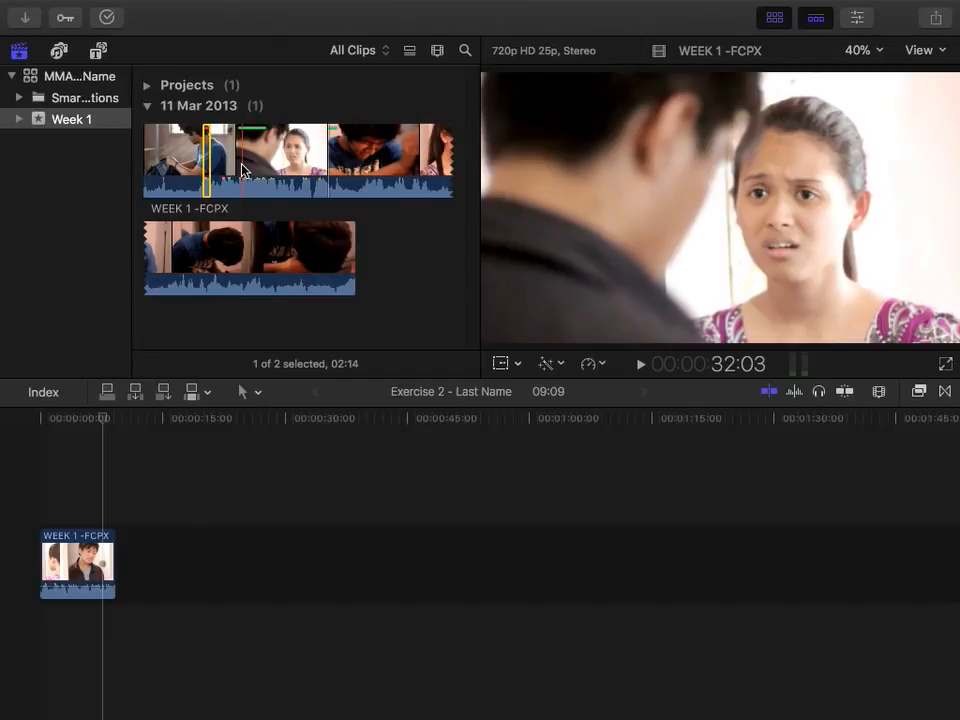
# Assign the Dialogue-1 audio role to the first favorite range of the WEEK 1 -FCPX clip in the browser
pyautogui.click(256, 135)
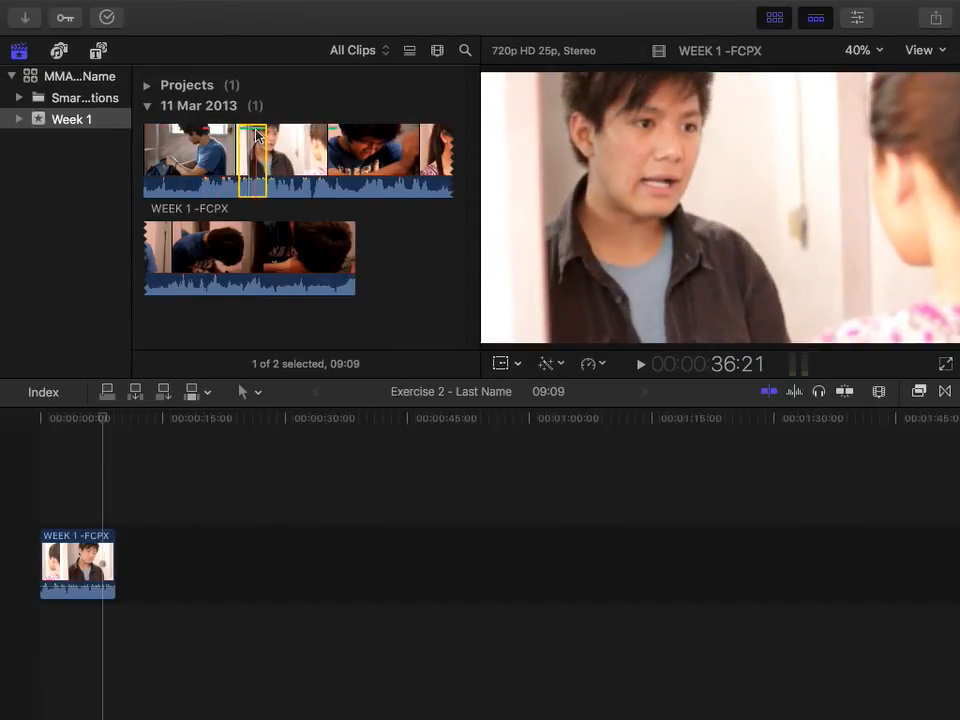
pyautogui.rightClick(256, 135)
pyautogui.moveTo(403, 222)
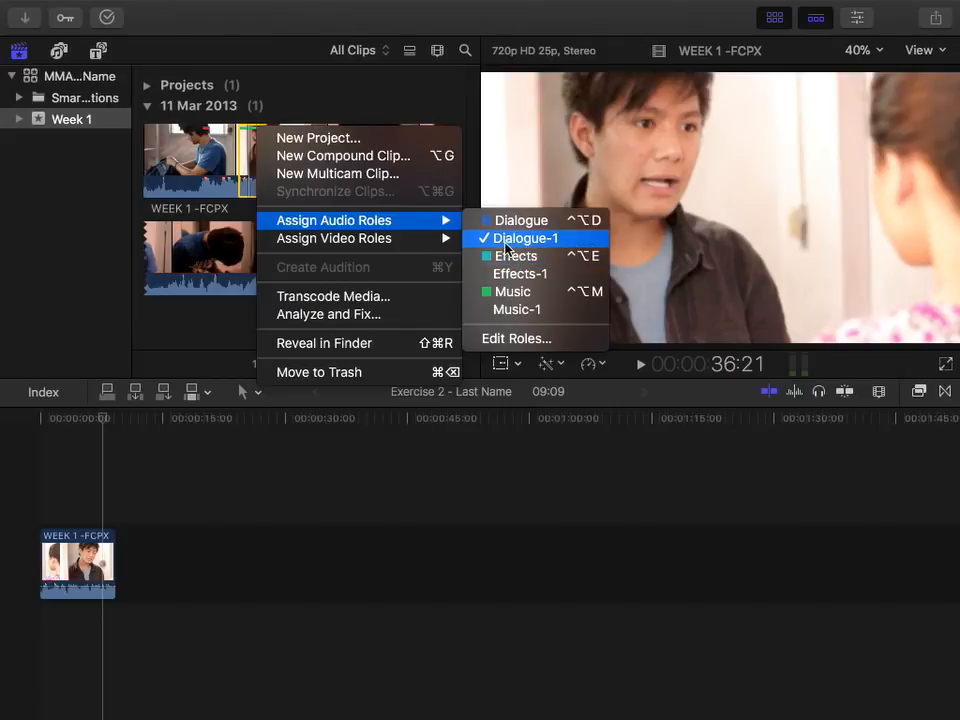
pyautogui.click(500, 240)
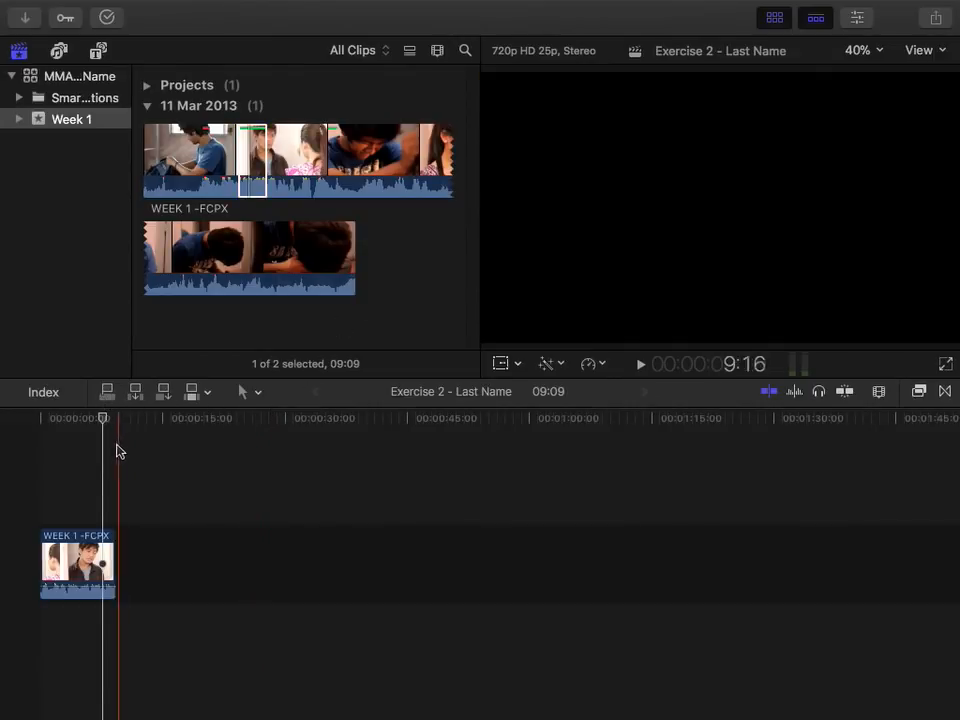
# Place the timeline playhead at 5:01 and add the second favorite range of WEEK 1 -FCPX after the first timeline clip
pyautogui.click(80, 421)
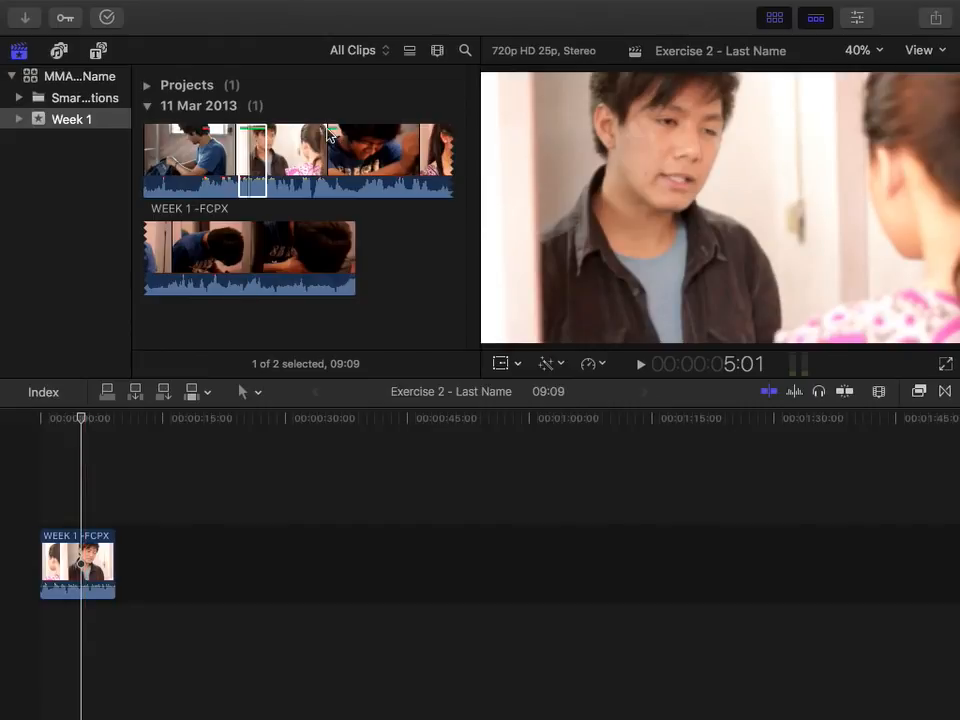
pyautogui.click(334, 131)
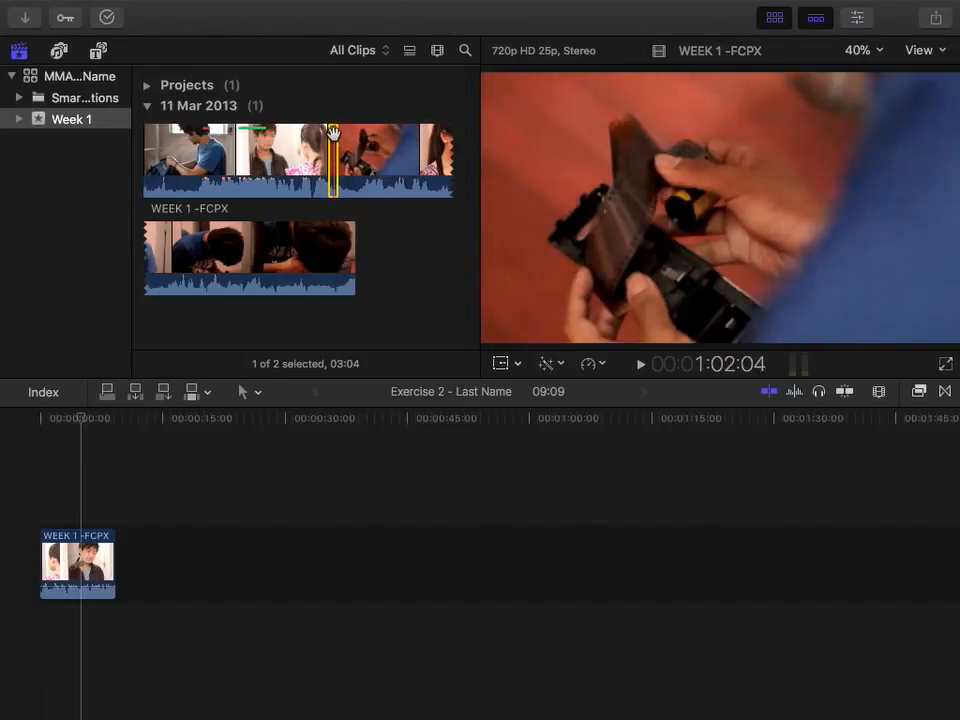
pyautogui.moveTo(334, 131); pyautogui.dragTo(199, 527)
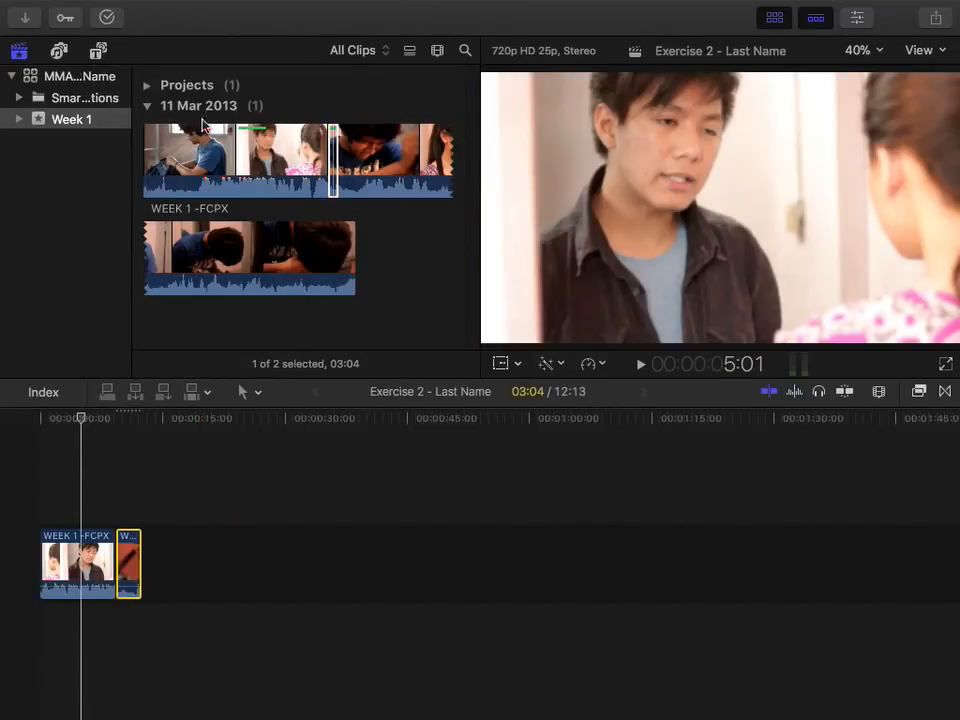
# Add an 11:12 range starting near 1:17 and a 6:06 range starting near 2:34 of WEEK 1 -FCPX to the timeline's end
pyautogui.click(235, 258)
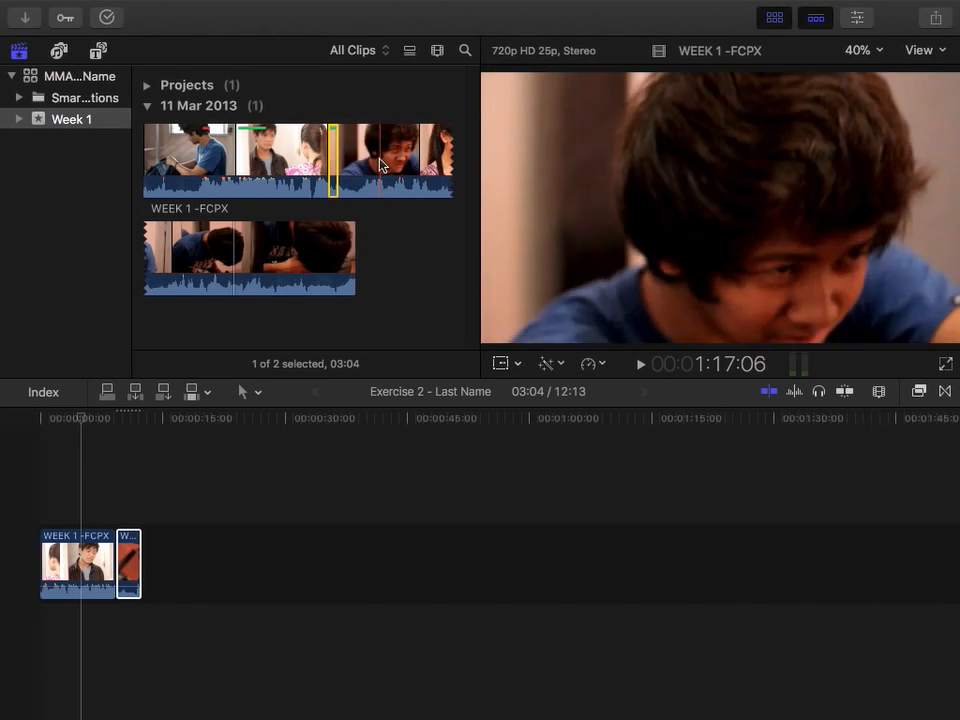
pyautogui.moveTo(380, 165); pyautogui.dragTo(155, 592)
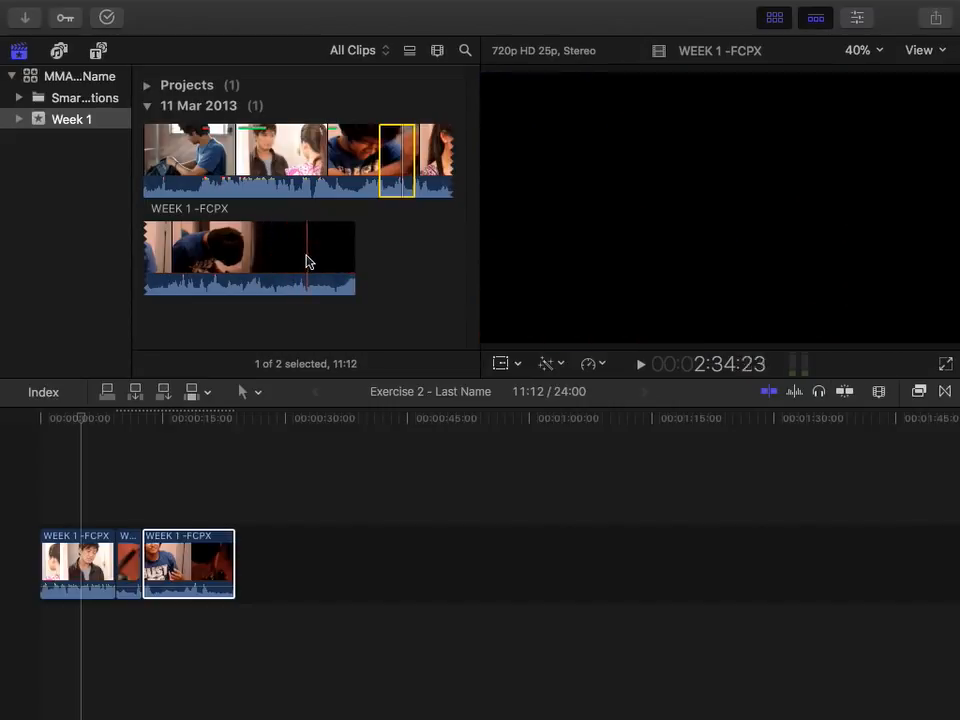
pyautogui.moveTo(302, 261); pyautogui.dragTo(287, 519)
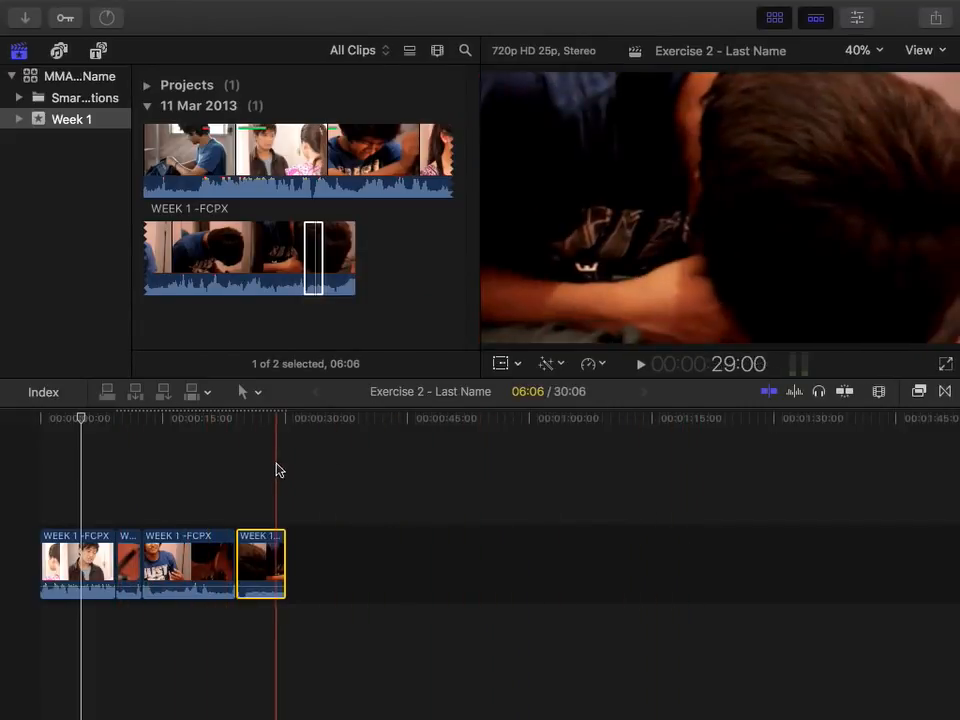
# Zoom in the timeline with the playhead at 28:19, and slightly increase the clip height in the browser
pyautogui.click(276, 467)
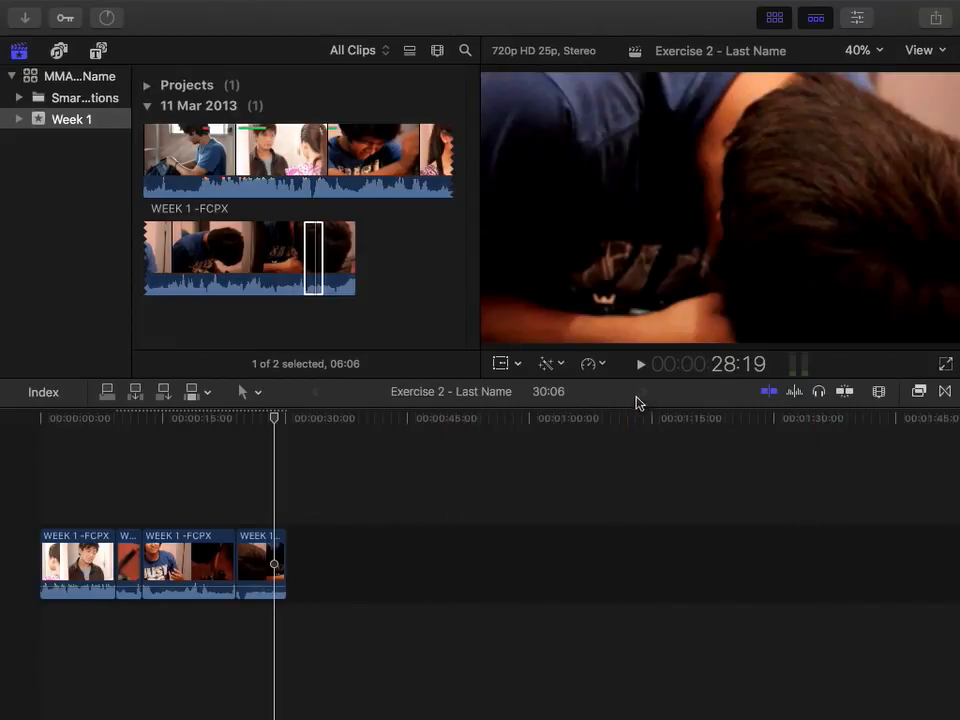
pyautogui.click(881, 393)
pyautogui.click(881, 394)
pyautogui.click(879, 393)
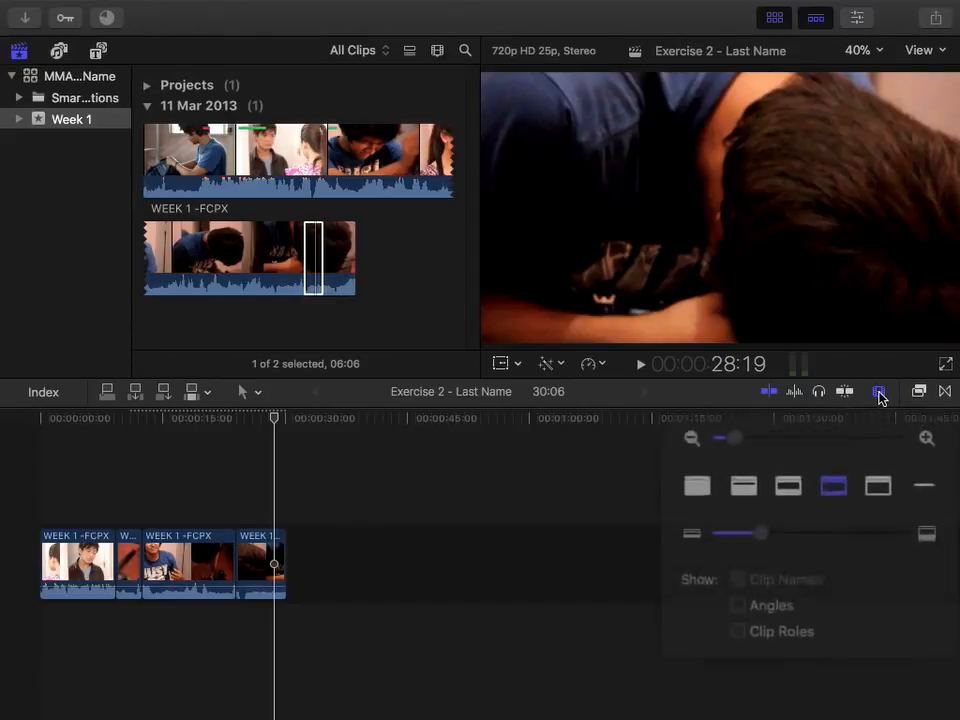
pyautogui.moveTo(765, 436)
pyautogui.mouseDown()
pyautogui.moveTo(819, 439)
pyautogui.moveTo(776, 443)
pyautogui.mouseUp()
pyautogui.click(433, 53)
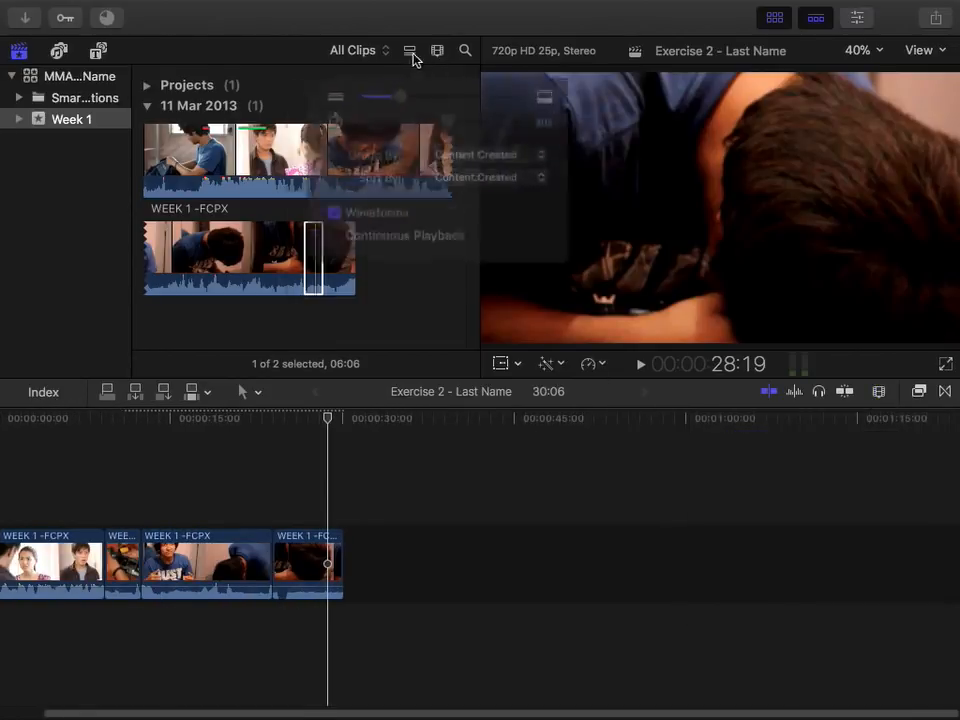
pyautogui.moveTo(396, 99)
pyautogui.mouseDown()
pyautogui.moveTo(443, 100)
pyautogui.moveTo(405, 100)
pyautogui.mouseUp()
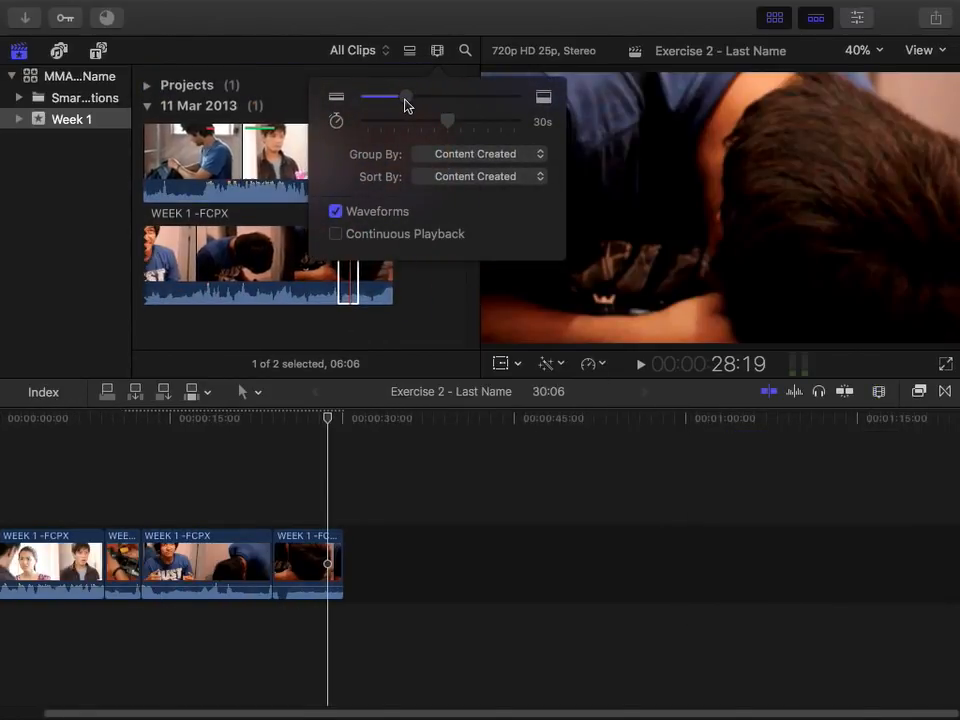
# Move the playhead to the start of the project and zoom in the timeline further
pyautogui.click(879, 392)
pyautogui.moveTo(767, 435); pyautogui.dragTo(795, 440)
pyautogui.moveTo(345, 419); pyautogui.dragTo(8, 424)
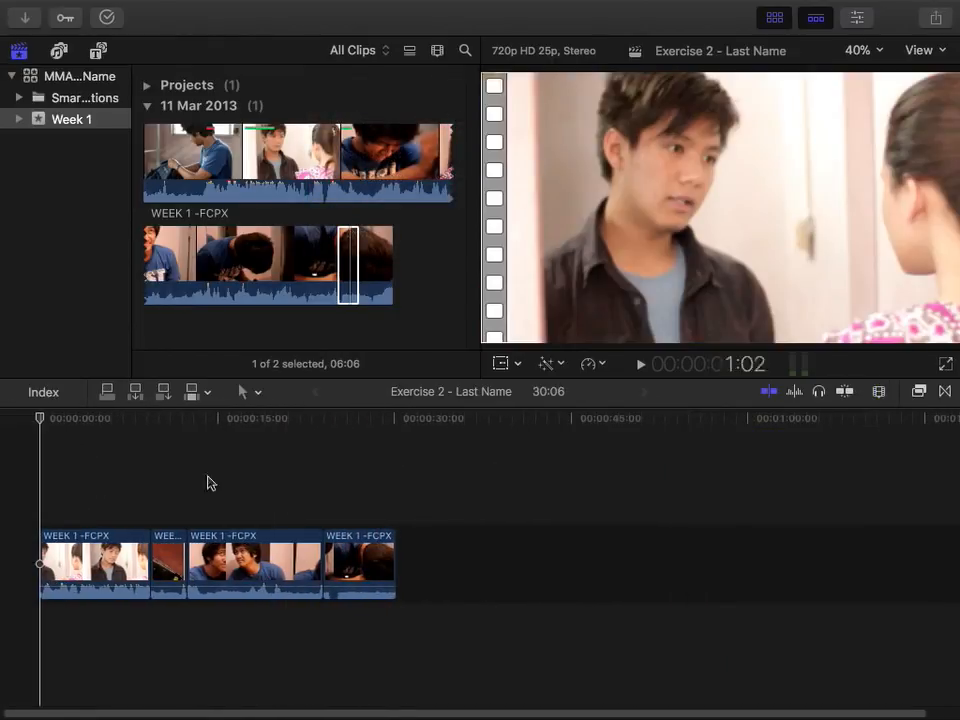
pyautogui.click(879, 392)
pyautogui.moveTo(779, 445); pyautogui.dragTo(800, 439)
# Try each timeline clip appearance, from waveforms only to clip names only, and return to large filmstrips with small waveforms
pyautogui.click(721, 477)
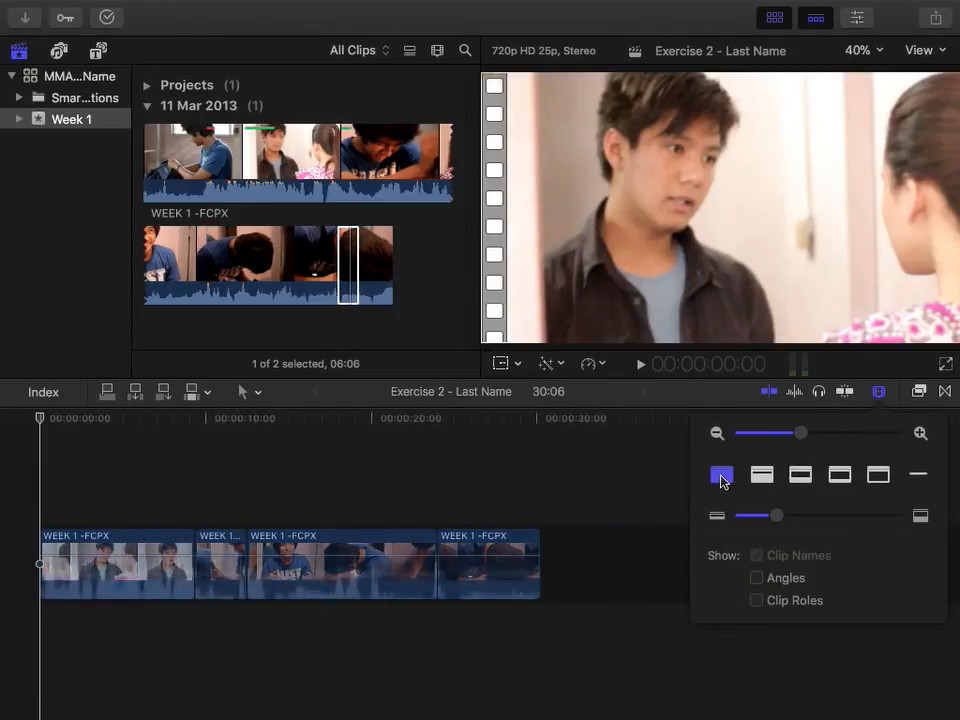
pyautogui.click(759, 476)
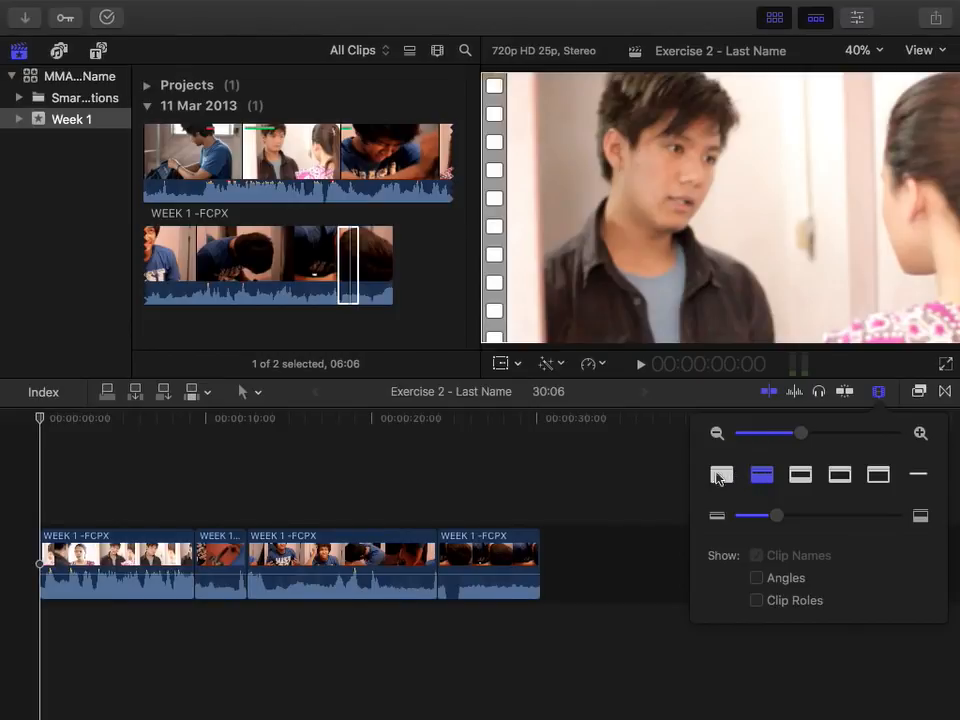
pyautogui.click(723, 475)
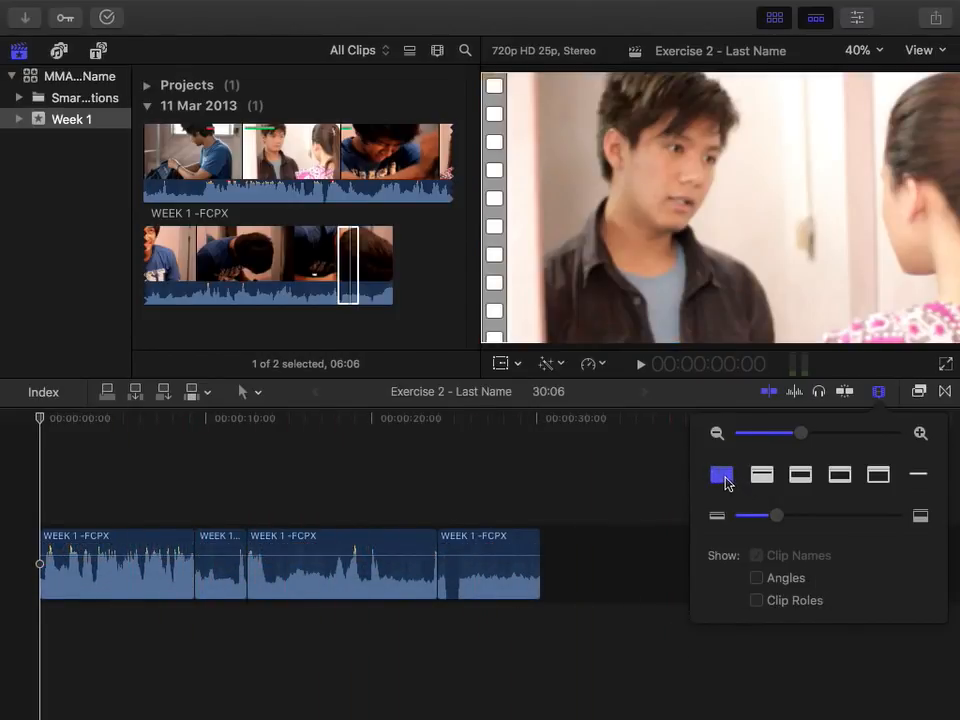
pyautogui.click(768, 479)
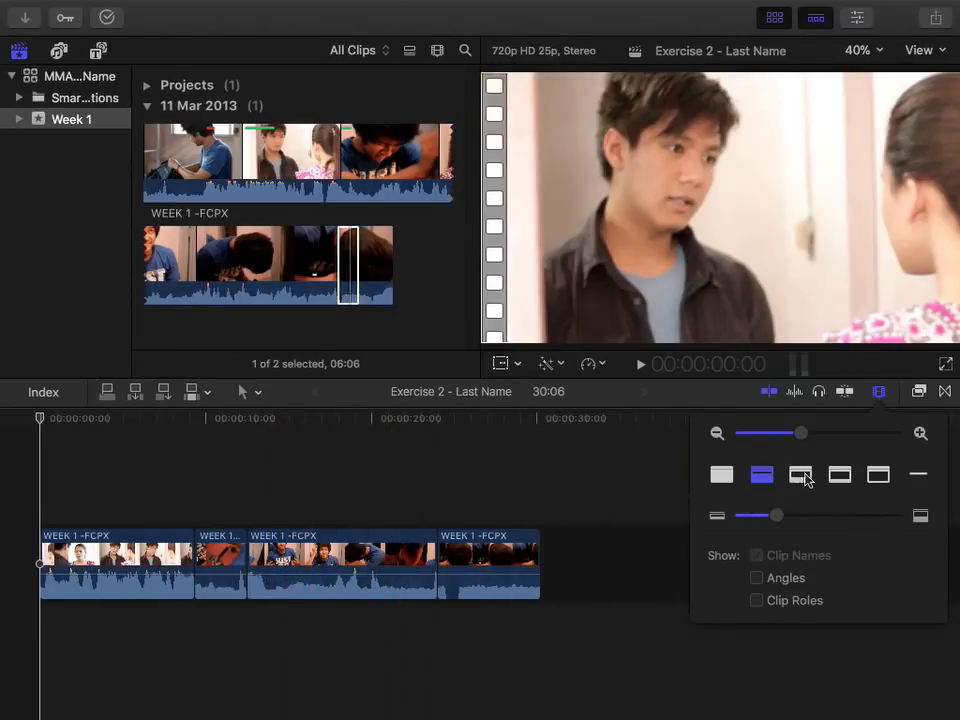
pyautogui.click(800, 474)
pyautogui.click(330, 570)
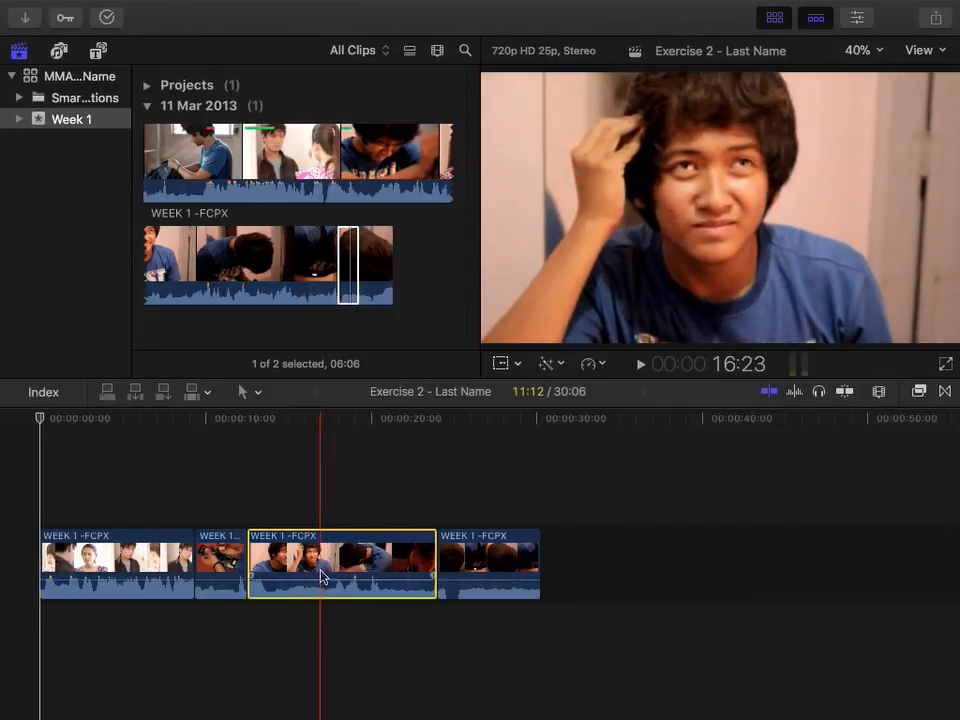
pyautogui.click(878, 392)
pyautogui.click(842, 476)
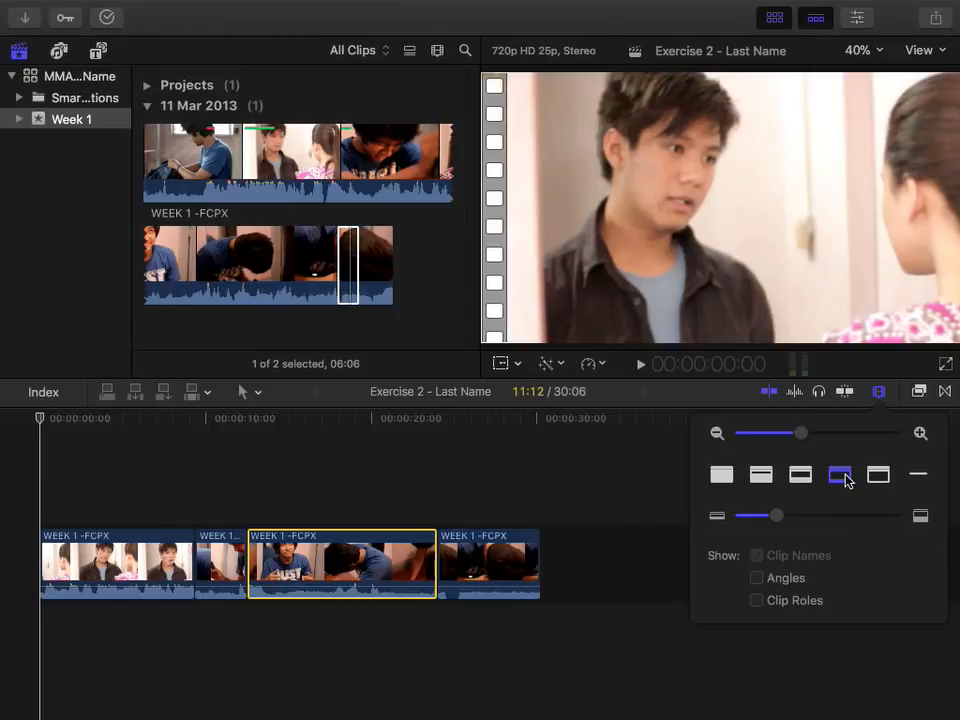
pyautogui.click(878, 476)
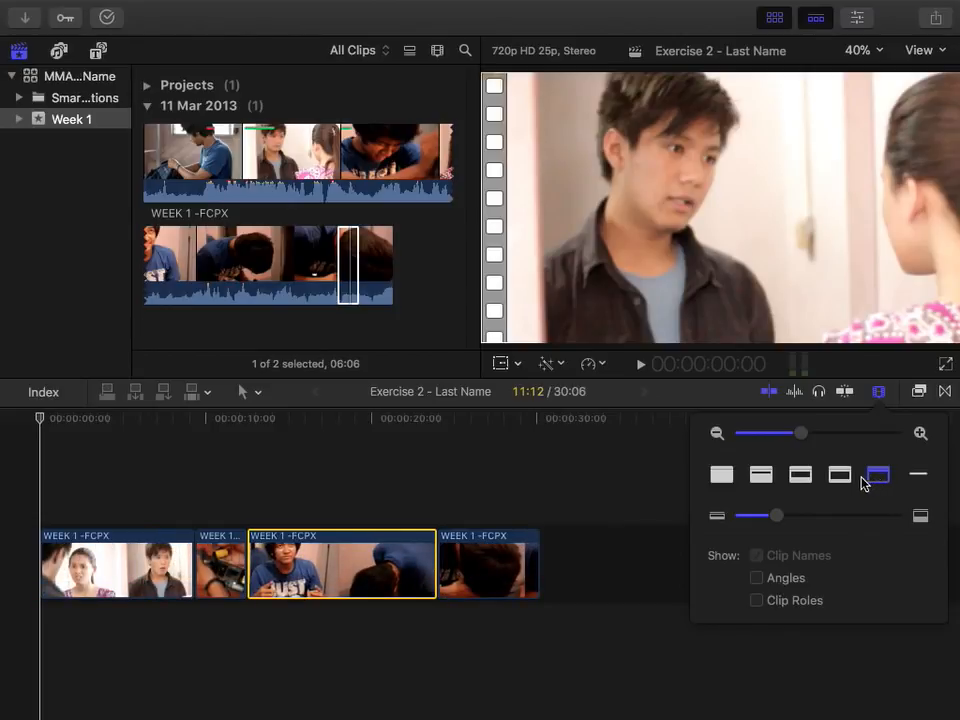
pyautogui.click(925, 477)
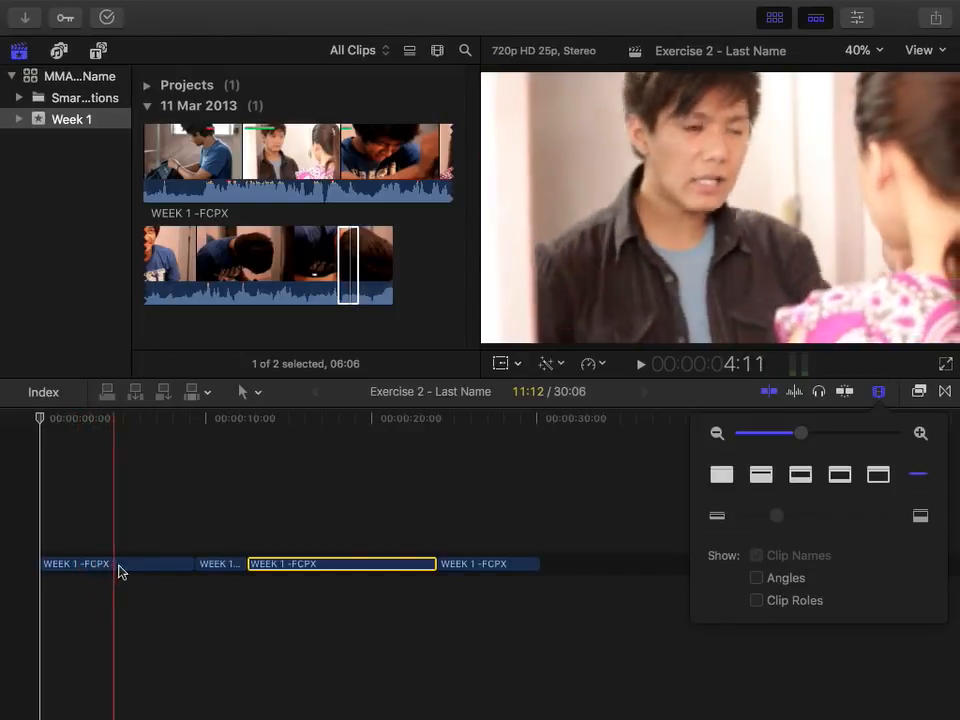
pyautogui.click(840, 475)
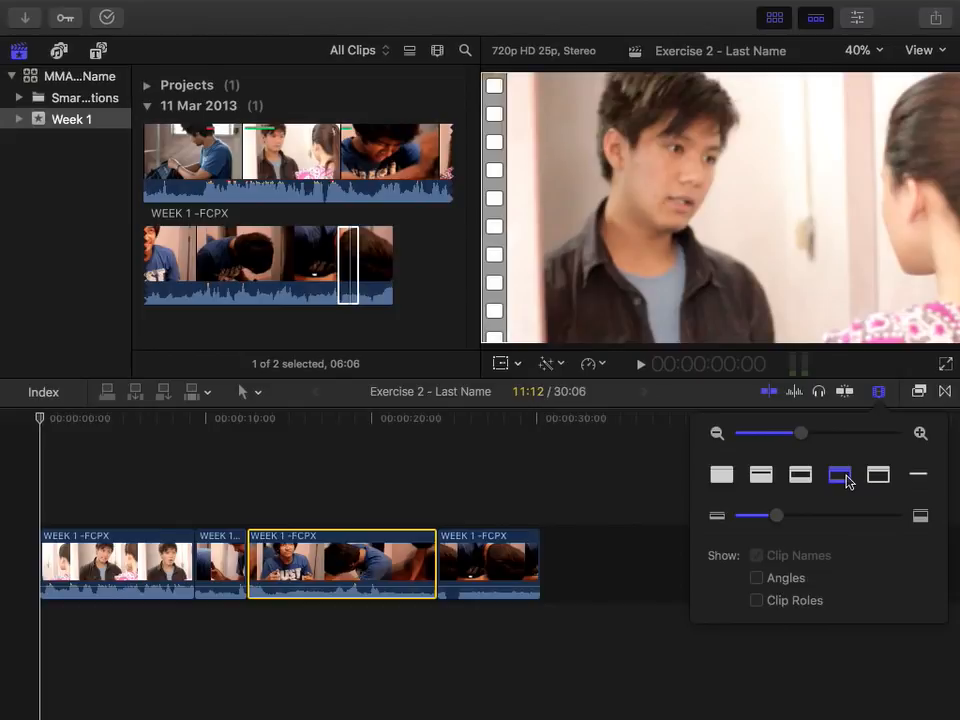
# Slightly adjust the timeline clip height and show Clip Roles on the timeline clips, leaving Angles off
pyautogui.moveTo(776, 515)
pyautogui.mouseDown()
pyautogui.moveTo(879, 521)
pyautogui.moveTo(724, 517)
pyautogui.moveTo(917, 516)
pyautogui.moveTo(754, 511)
pyautogui.moveTo(816, 517)
pyautogui.moveTo(782, 519)
pyautogui.mouseUp()
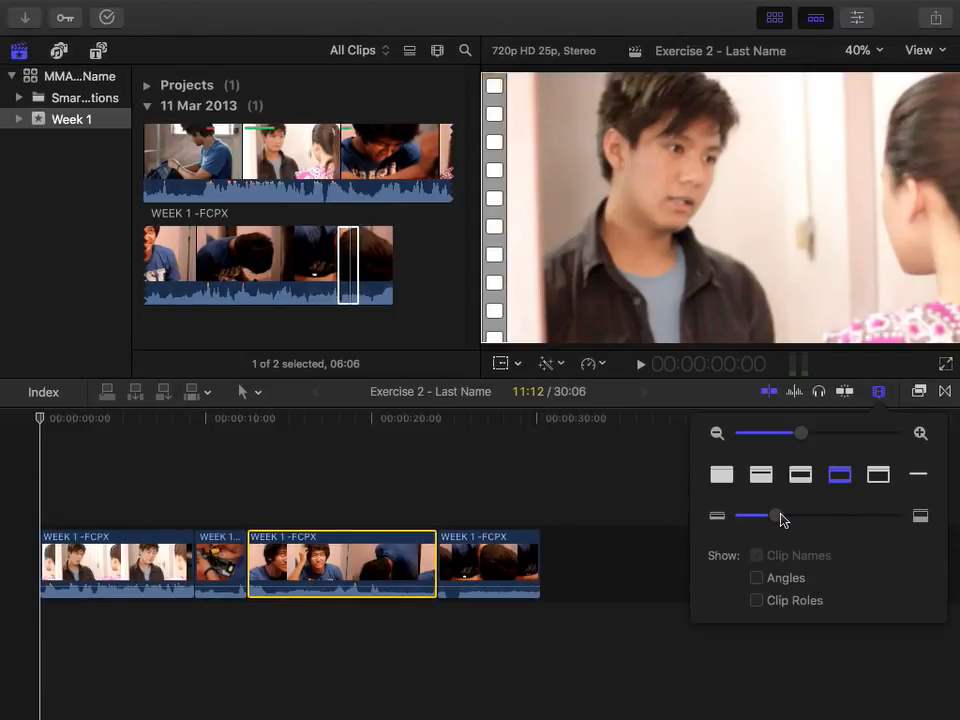
pyautogui.click(756, 578)
pyautogui.click(756, 578)
pyautogui.click(756, 600)
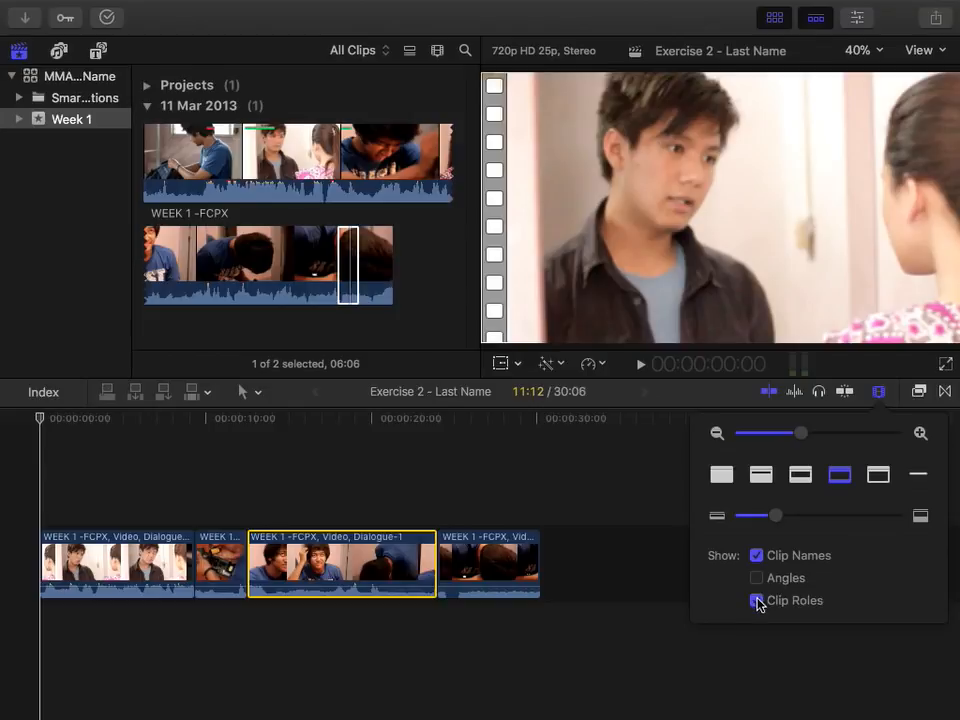
pyautogui.click(756, 600)
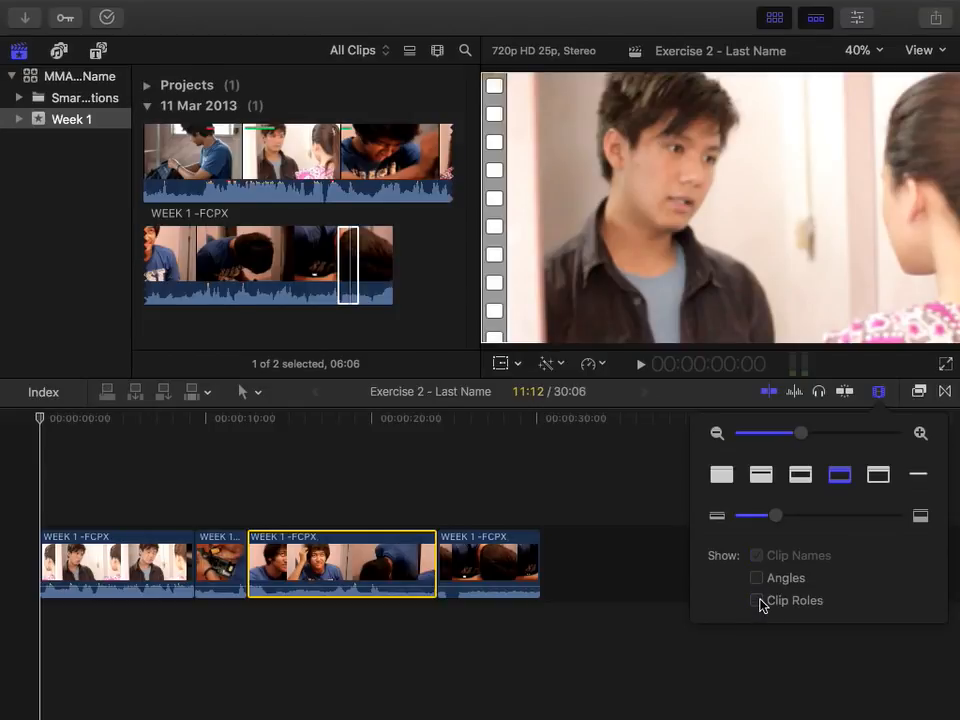
pyautogui.click(758, 601)
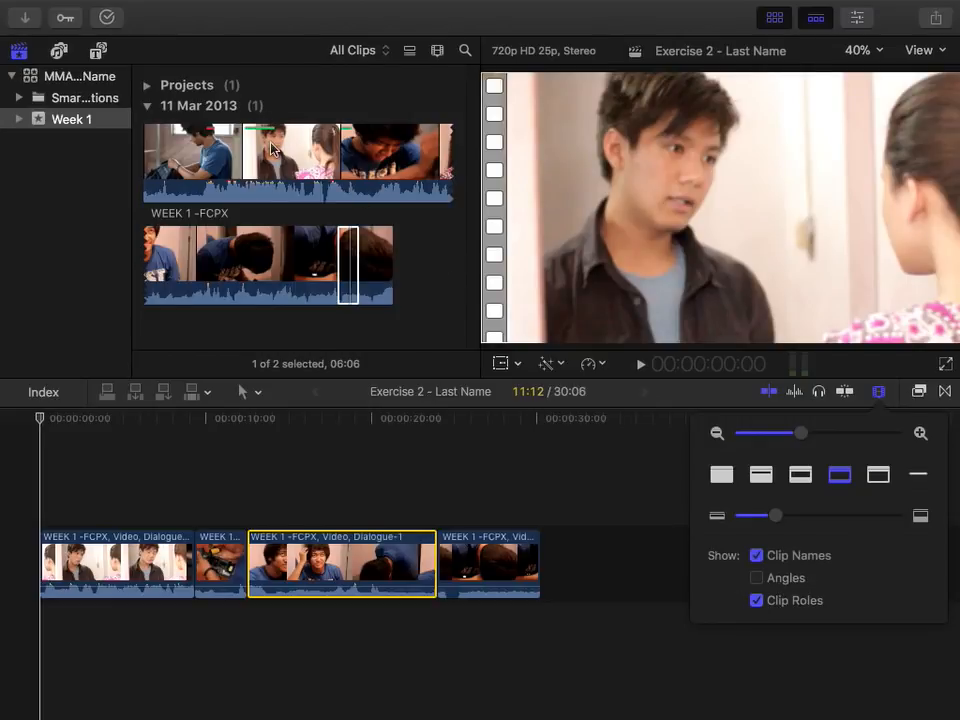
# Assign the Dialogue audio role to the first timeline clip
pyautogui.click(150, 562)
pyautogui.rightClick(152, 562)
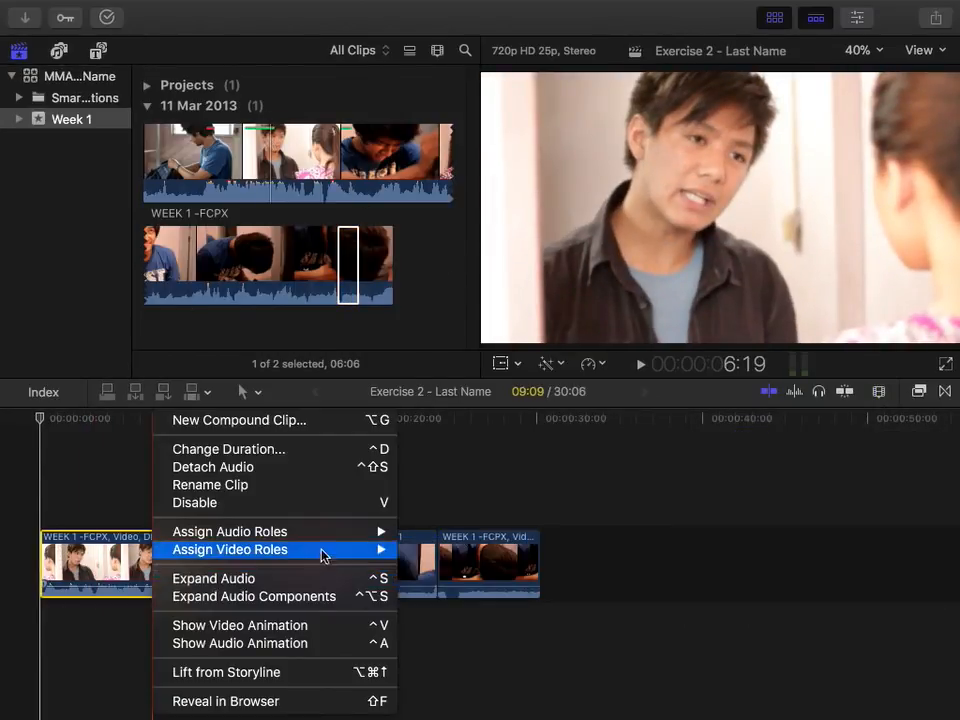
pyautogui.moveTo(330, 553)
pyautogui.moveTo(343, 531)
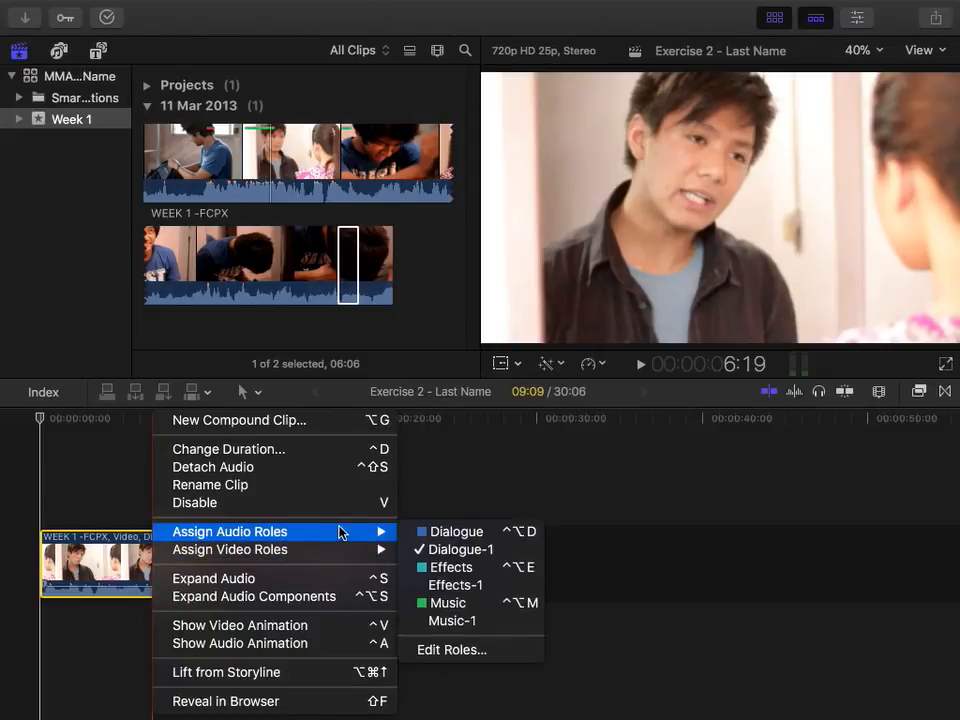
pyautogui.click(489, 534)
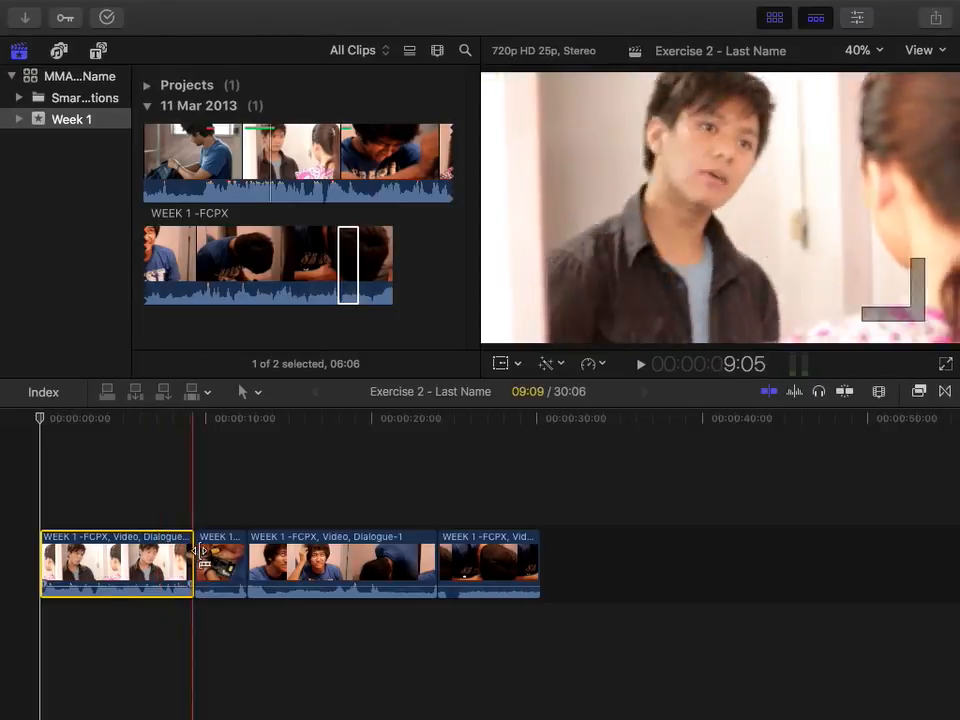
# Assign the Effects-1 audio role to the second and third timeline clips together, and place the playhead at 8:22
pyautogui.click(221, 565)
pyautogui.keyDown('shift'); pyautogui.click(305, 562); pyautogui.keyUp('shift')
pyautogui.rightClick(305, 562)
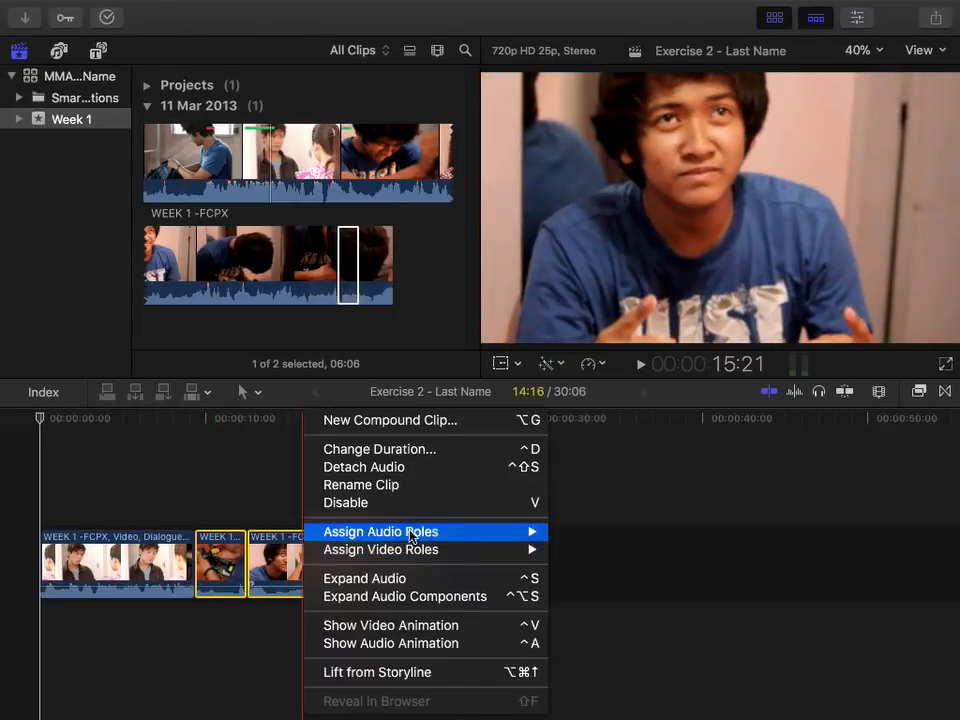
pyautogui.moveTo(454, 529)
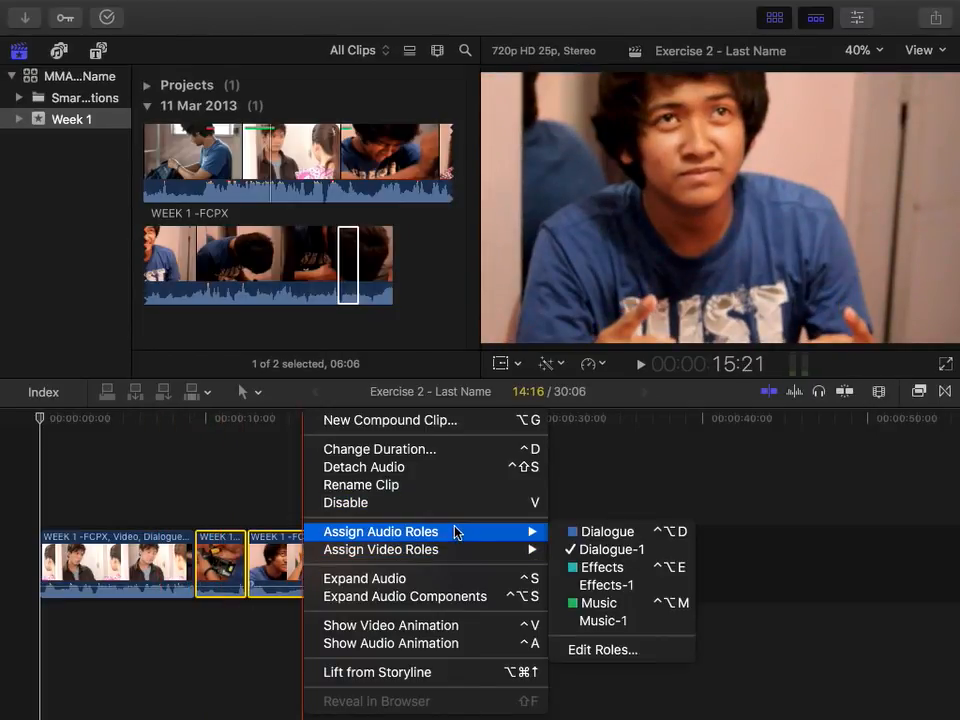
pyautogui.click(631, 586)
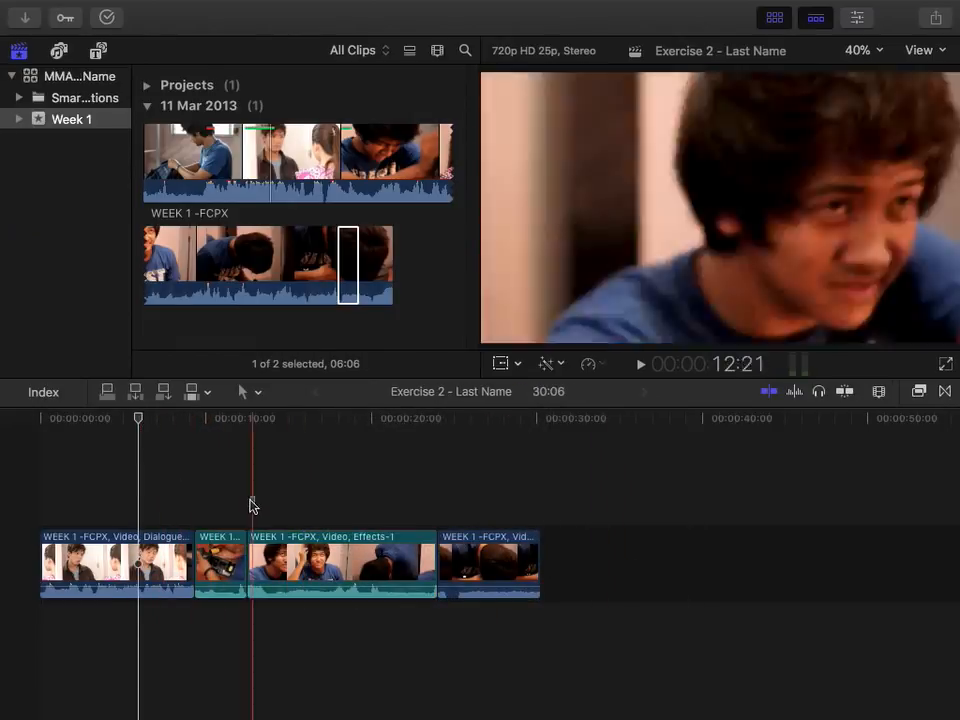
pyautogui.click(187, 473)
# Hide and restore Clip Roles on the timeline clips twice, and toggle Angles on and back off
pyautogui.click(879, 393)
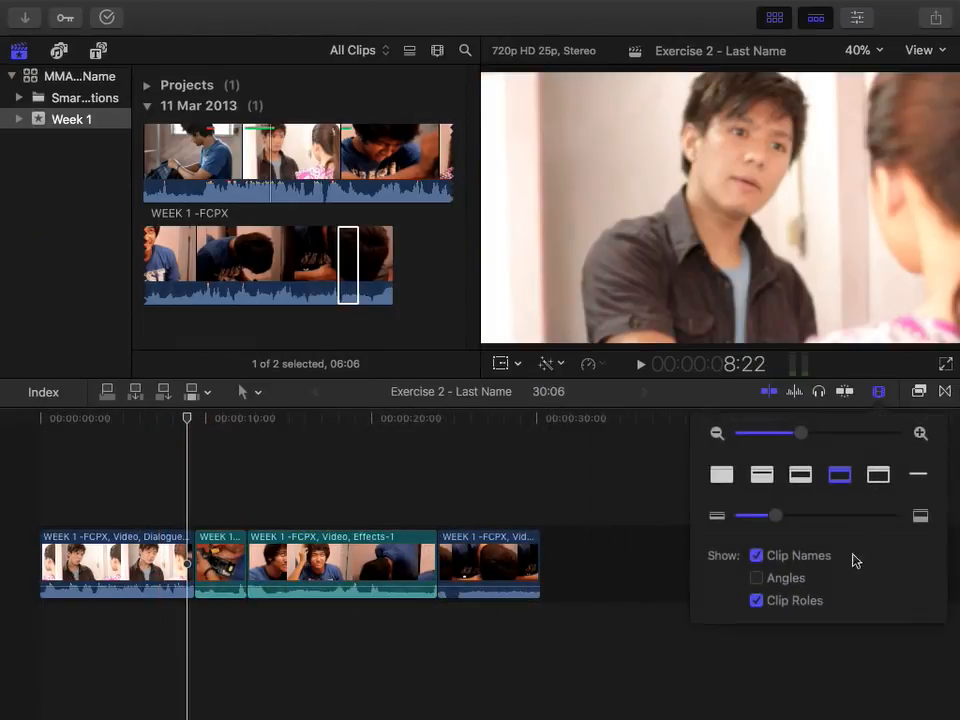
pyautogui.click(760, 604)
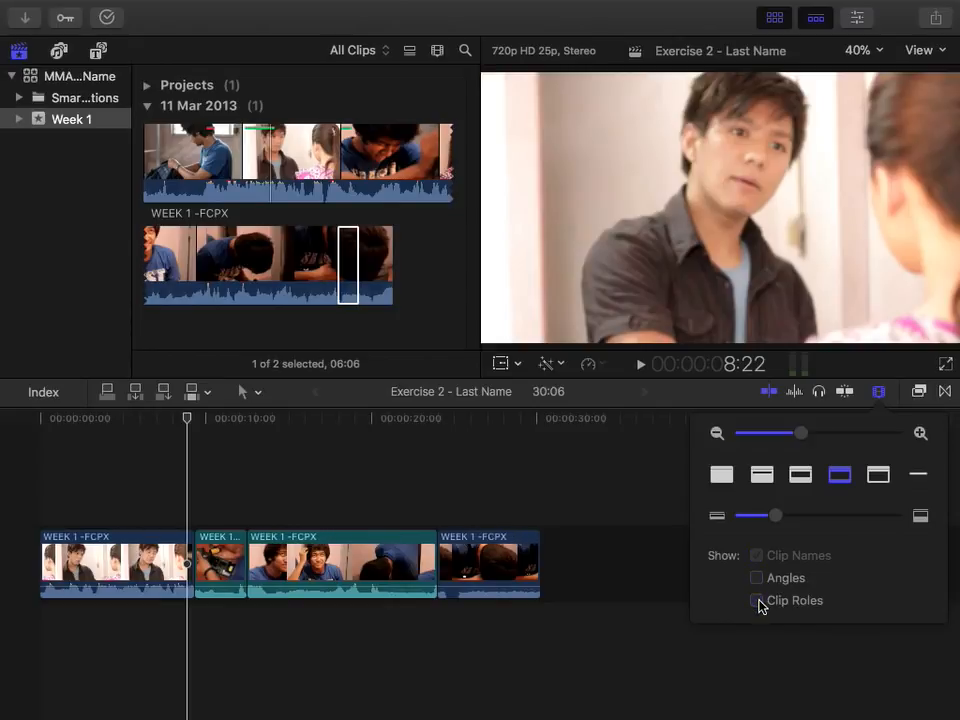
pyautogui.click(760, 604)
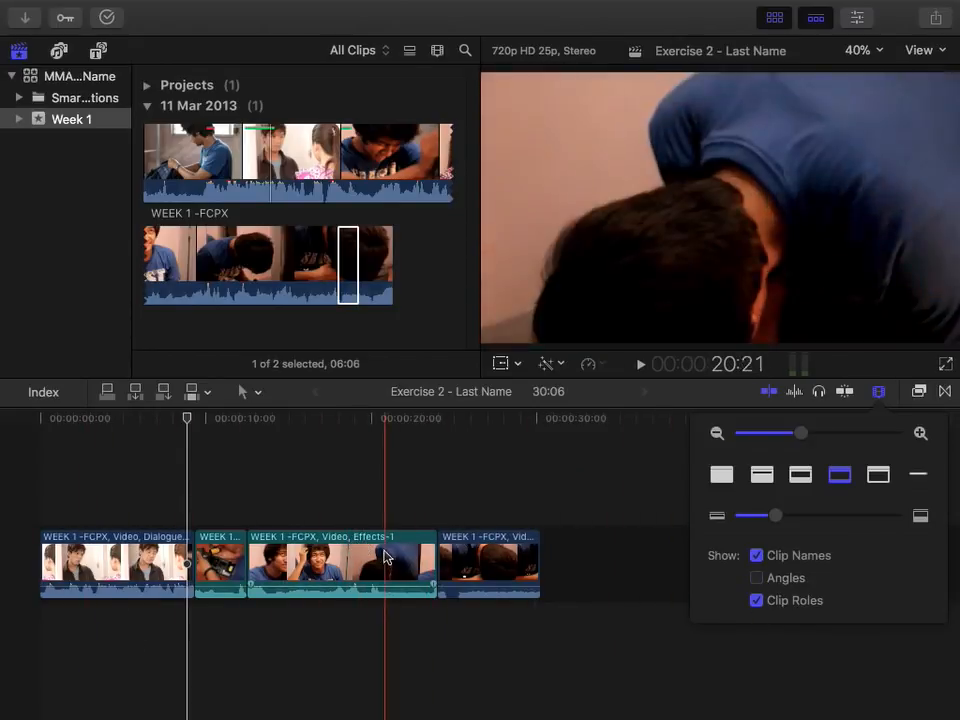
pyautogui.click(756, 601)
pyautogui.click(756, 601)
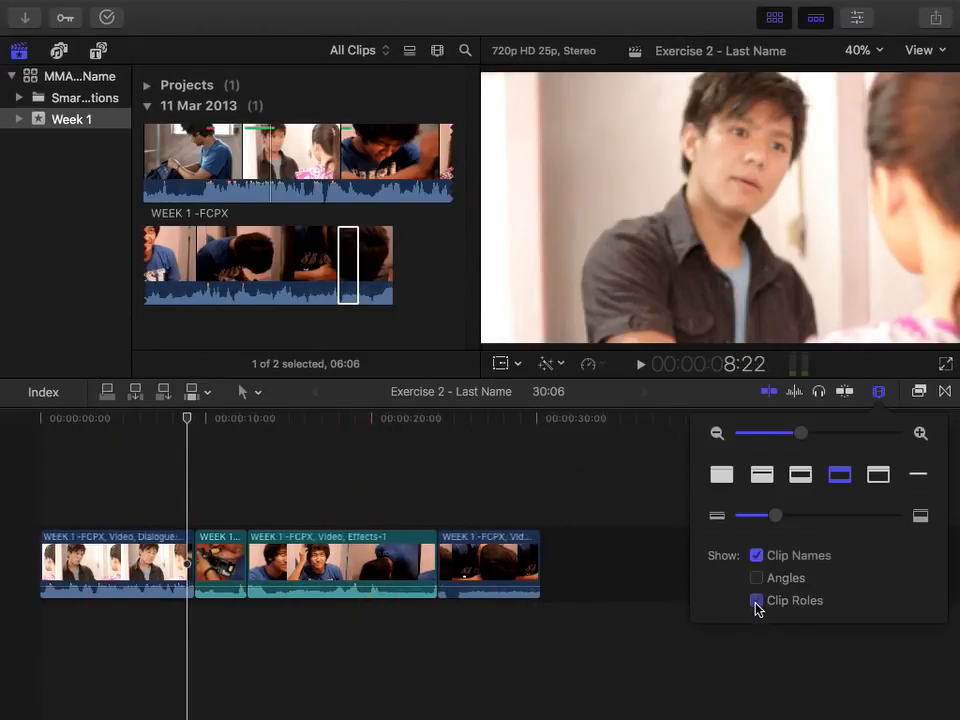
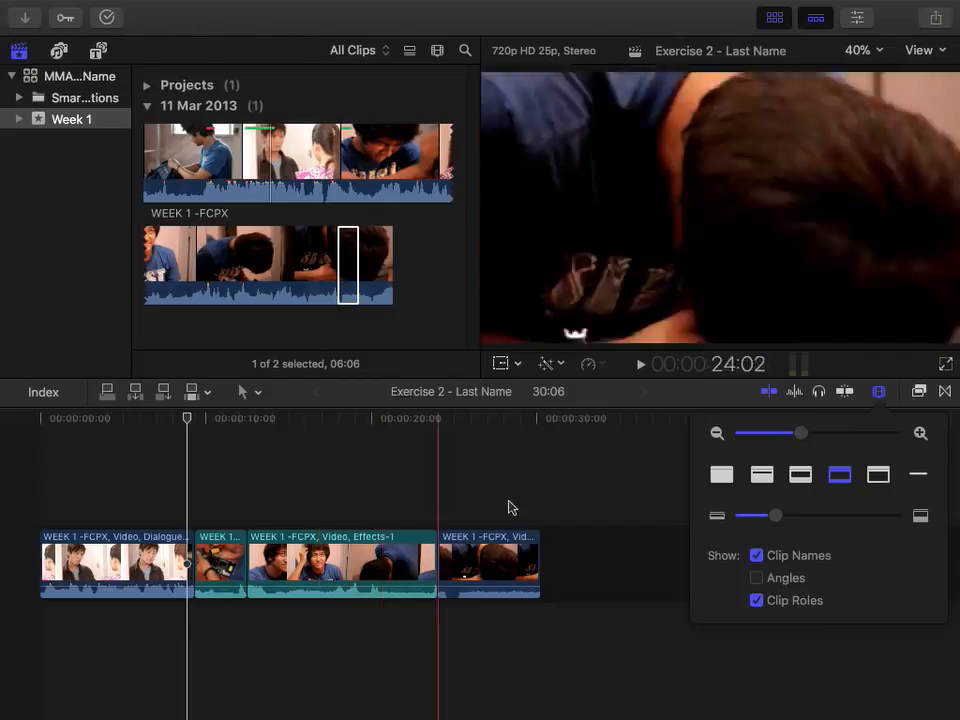
pyautogui.click(757, 578)
pyautogui.click(757, 578)
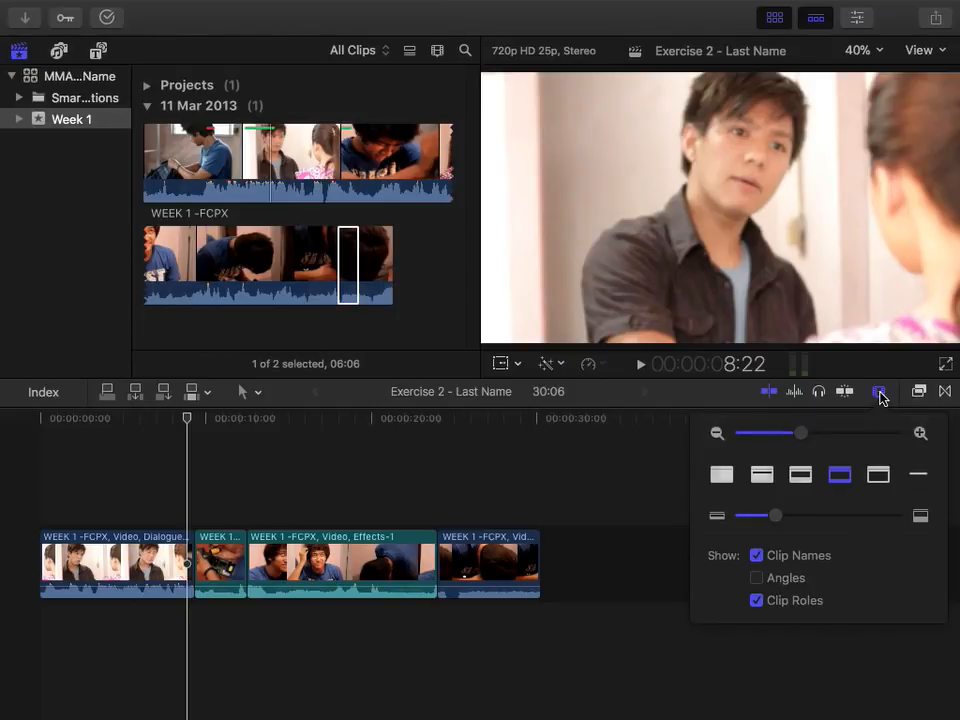
pyautogui.click(879, 395)
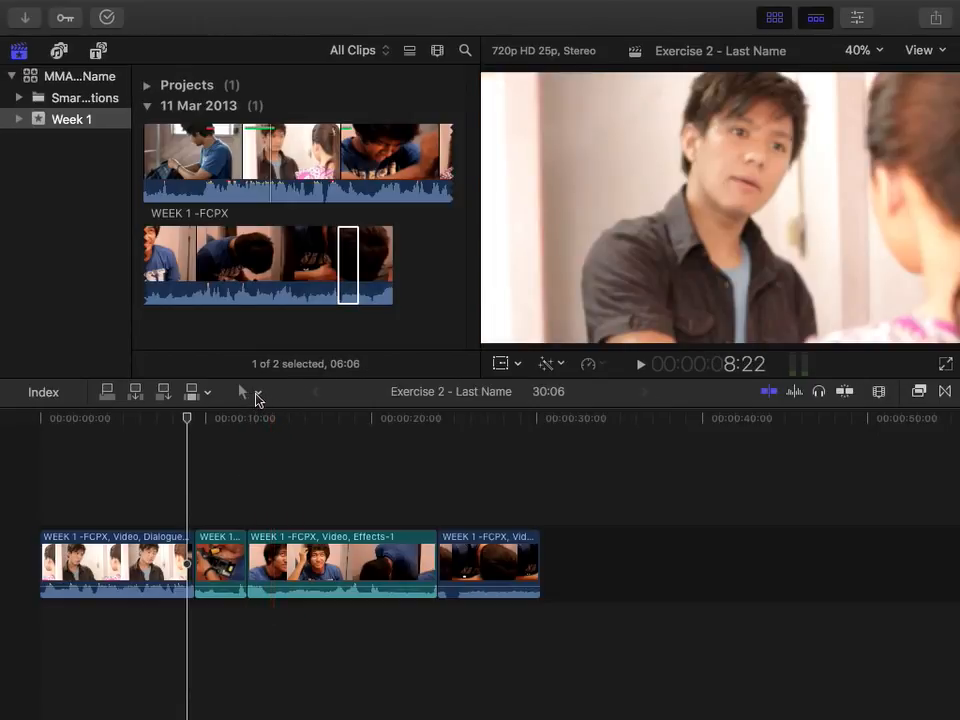
pyautogui.click(257, 398)
pyautogui.click(257, 398)
pyautogui.click(257, 398)
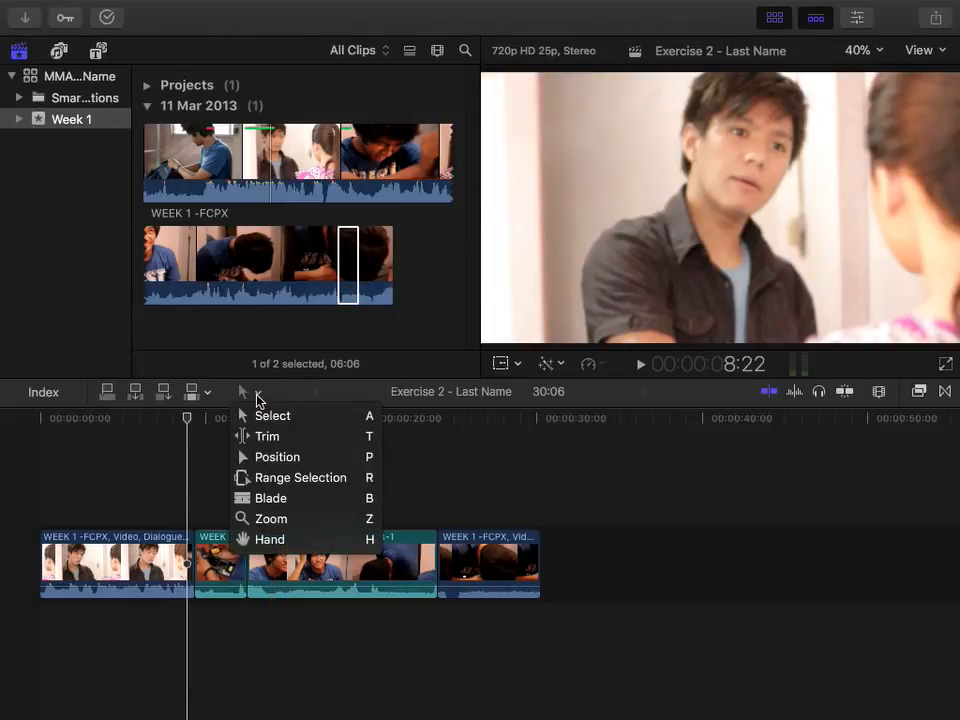
pyautogui.click(257, 398)
pyautogui.click(209, 394)
pyautogui.click(257, 398)
pyautogui.click(257, 398)
pyautogui.click(257, 398)
pyautogui.click(256, 398)
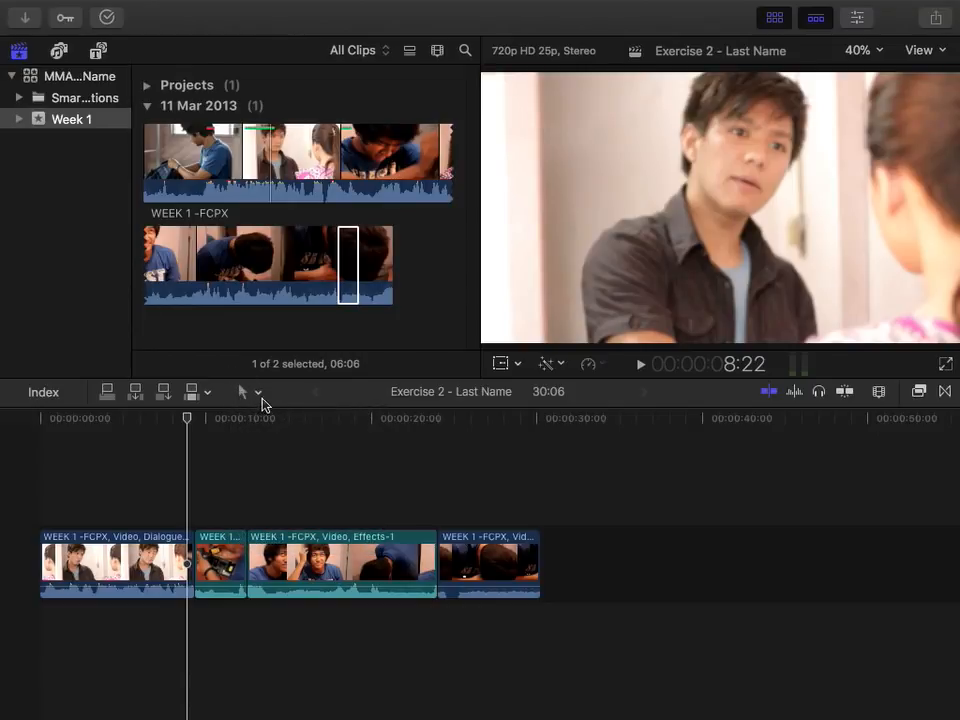
# Choose the Select tool for the timeline and try moving the first clip with it
pyautogui.click(257, 399)
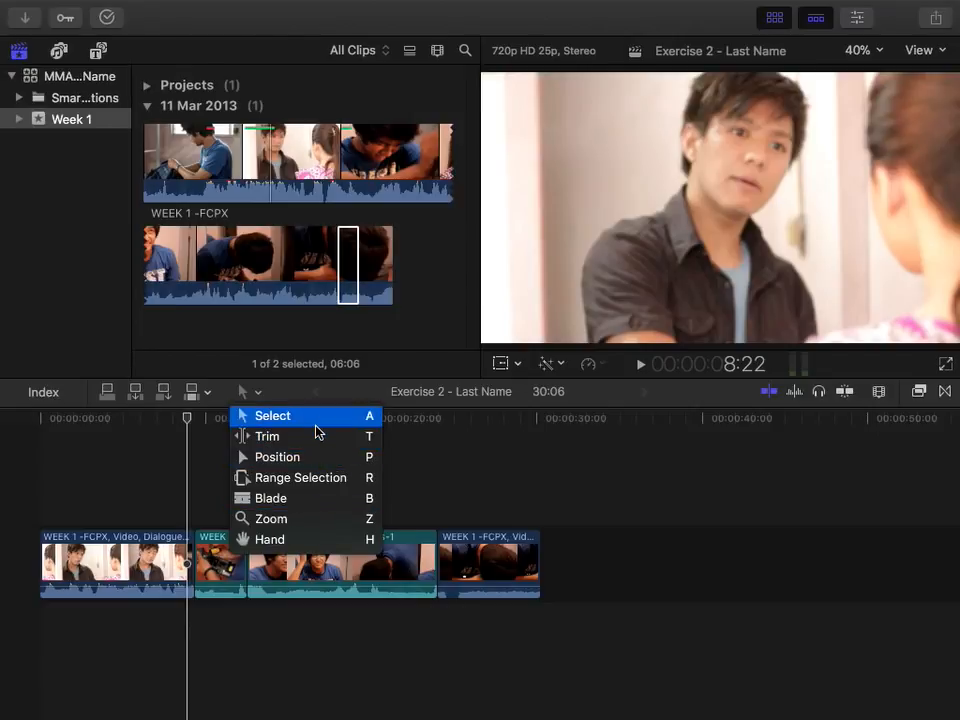
pyautogui.click(365, 420)
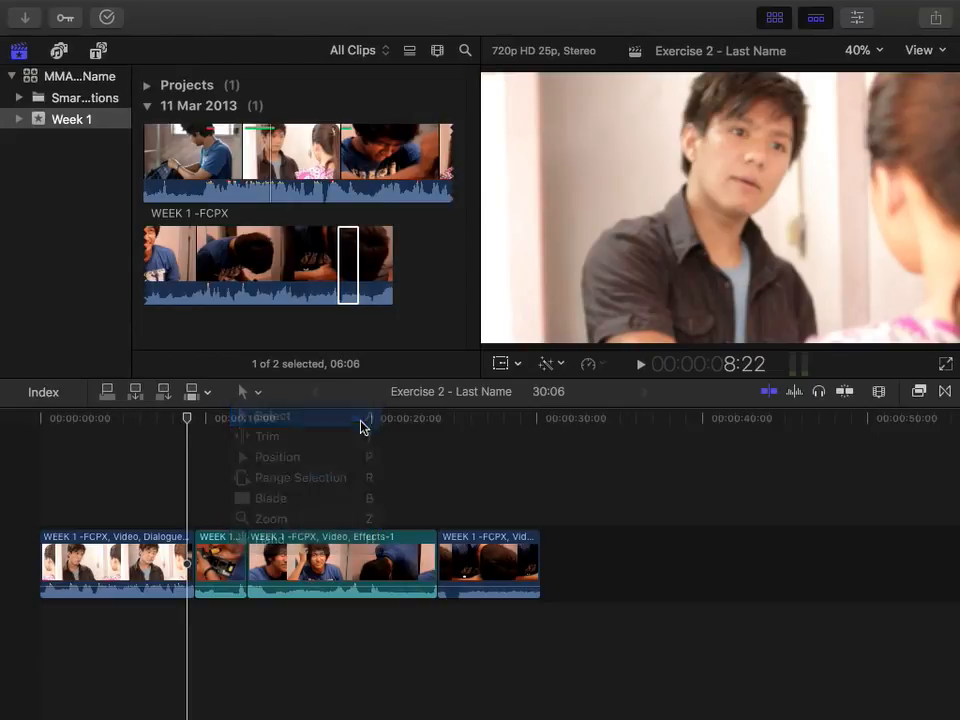
pyautogui.click(255, 394)
pyautogui.click(126, 565)
pyautogui.moveTo(123, 571); pyautogui.dragTo(79, 585)
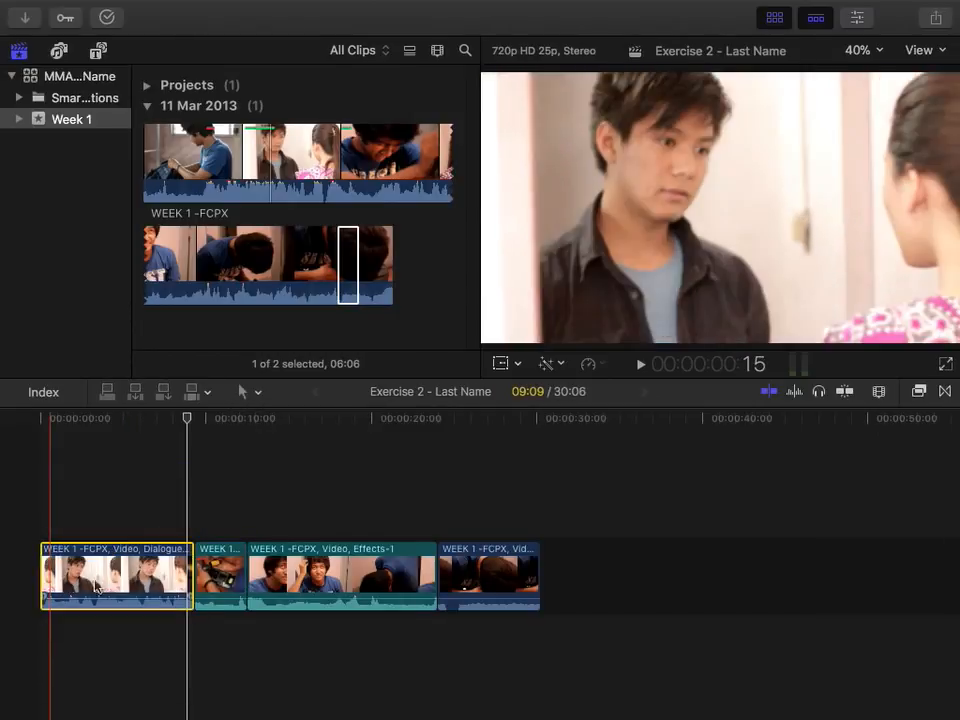
# Try slipping the second timeline clip's source content earlier and later with the Trim tool
pyautogui.click(256, 396)
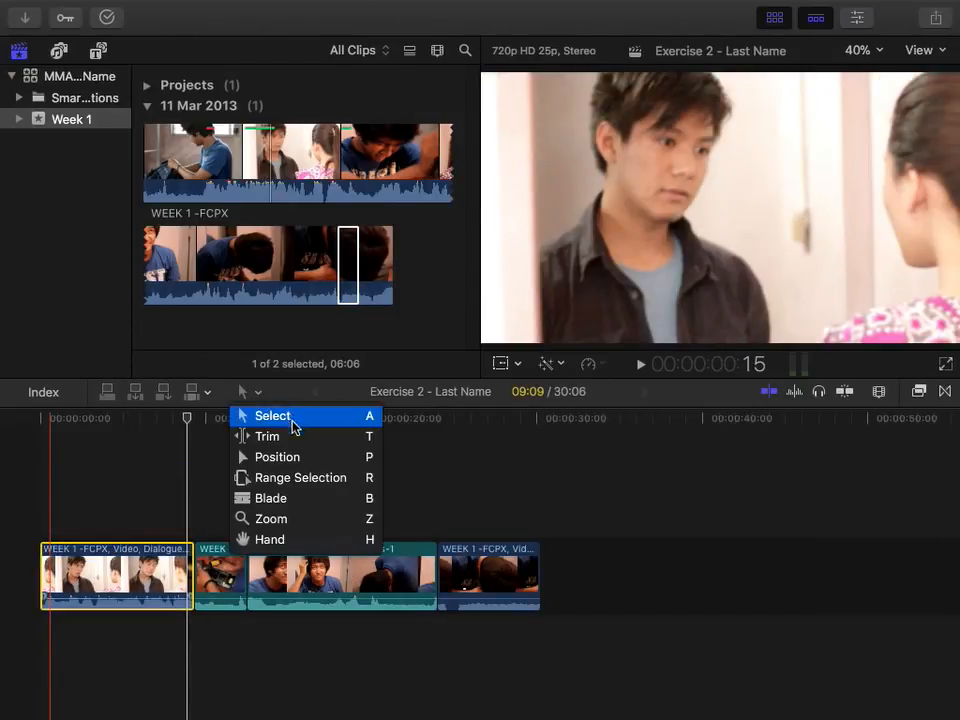
pyautogui.click(300, 446)
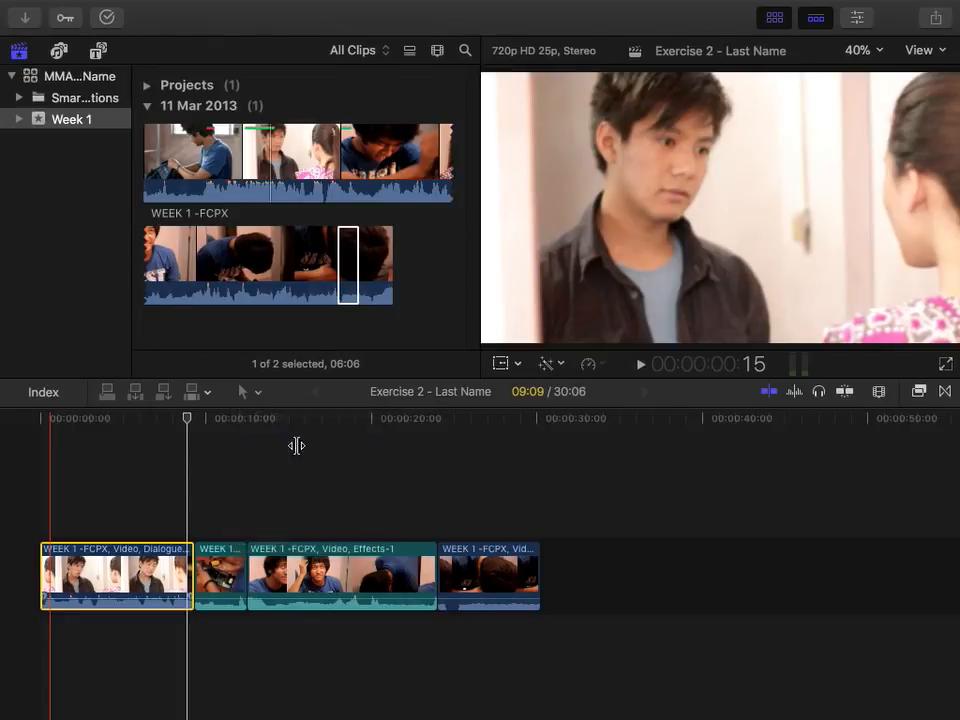
pyautogui.click(240, 592)
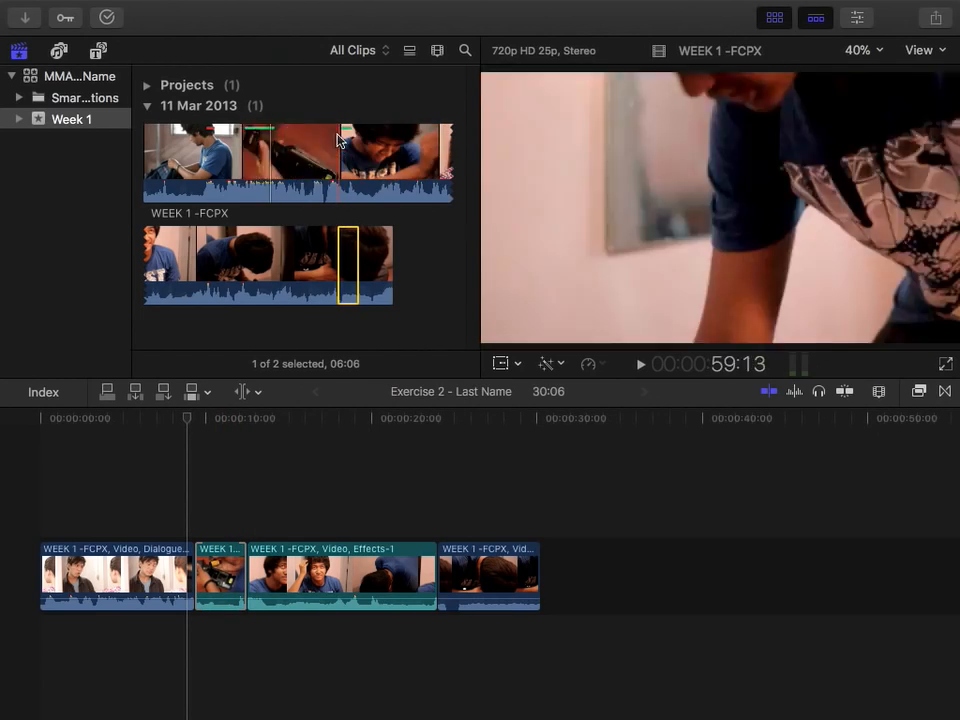
pyautogui.click(223, 567)
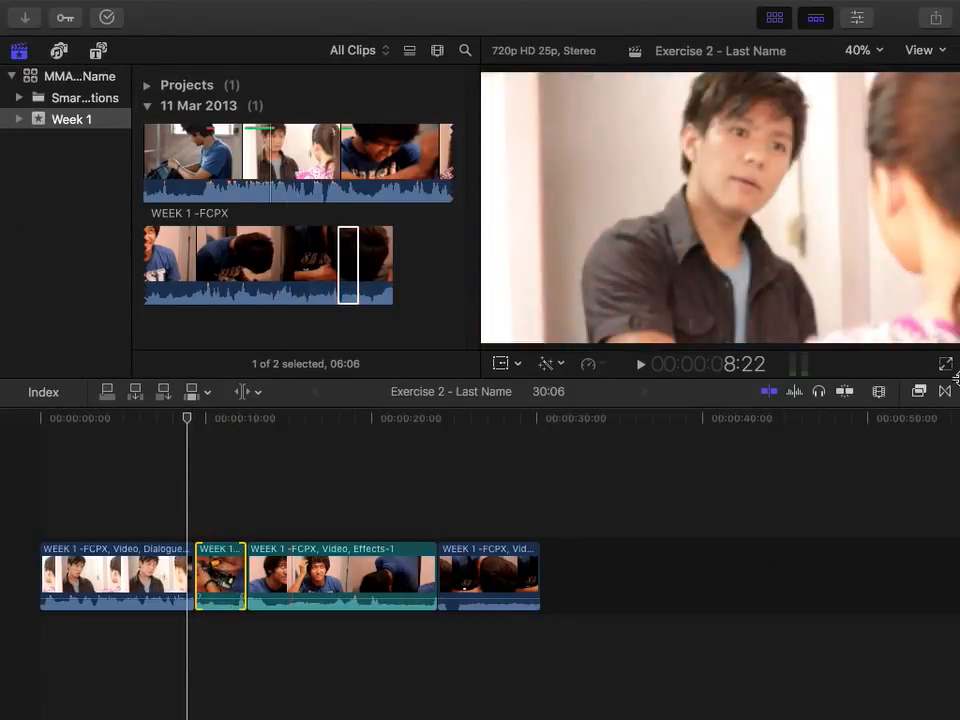
pyautogui.click(245, 393)
pyautogui.moveTo(232, 583); pyautogui.dragTo(168, 578)
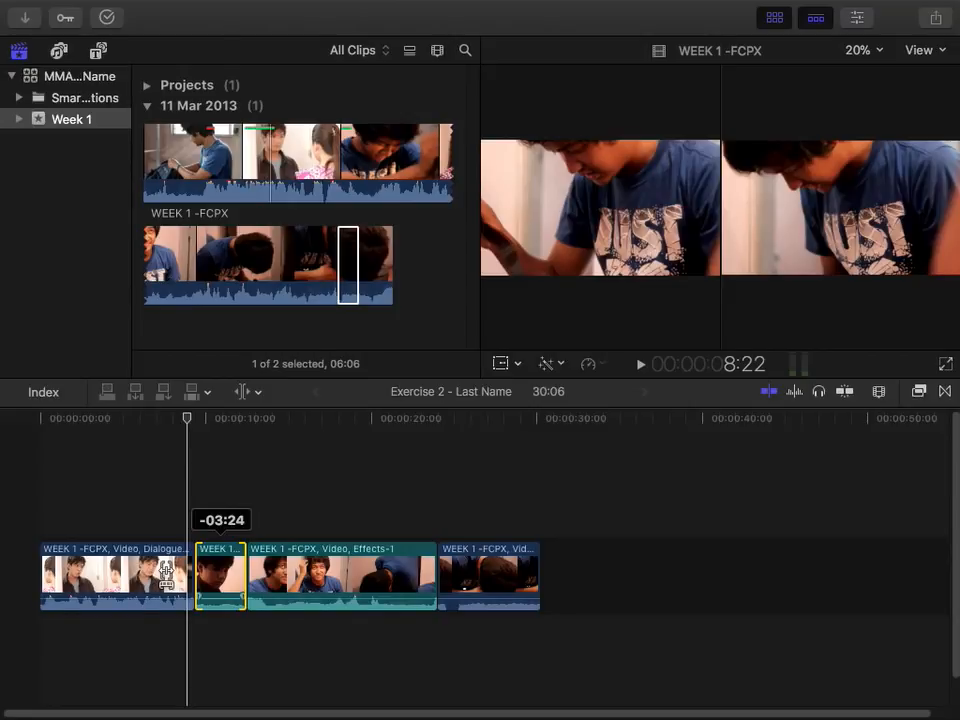
pyautogui.moveTo(162, 575); pyautogui.dragTo(36, 567)
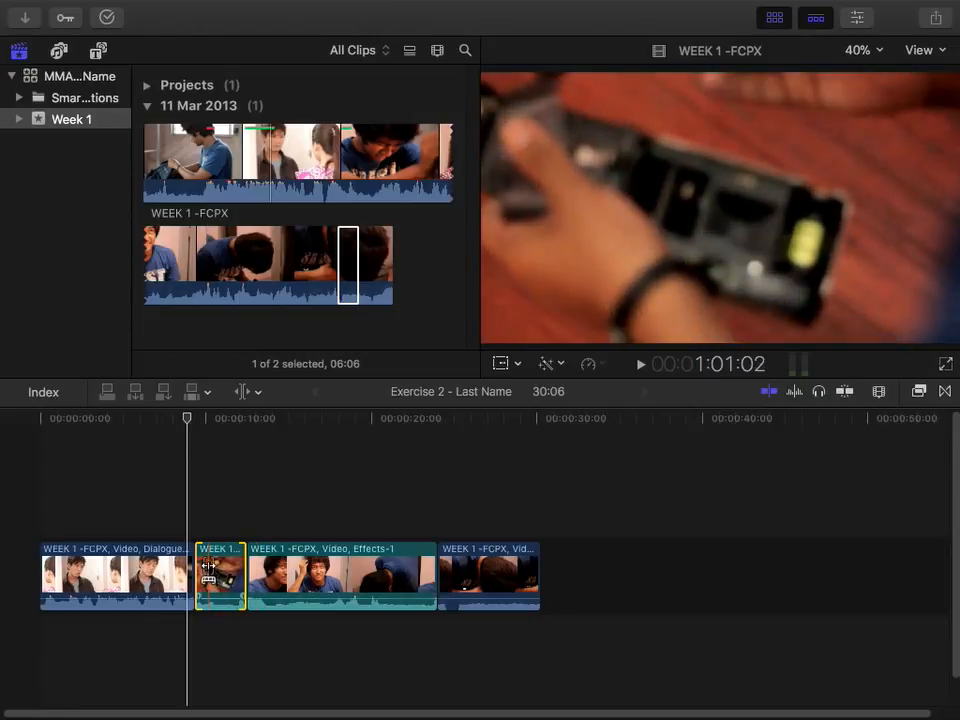
pyautogui.moveTo(209, 568); pyautogui.dragTo(285, 568)
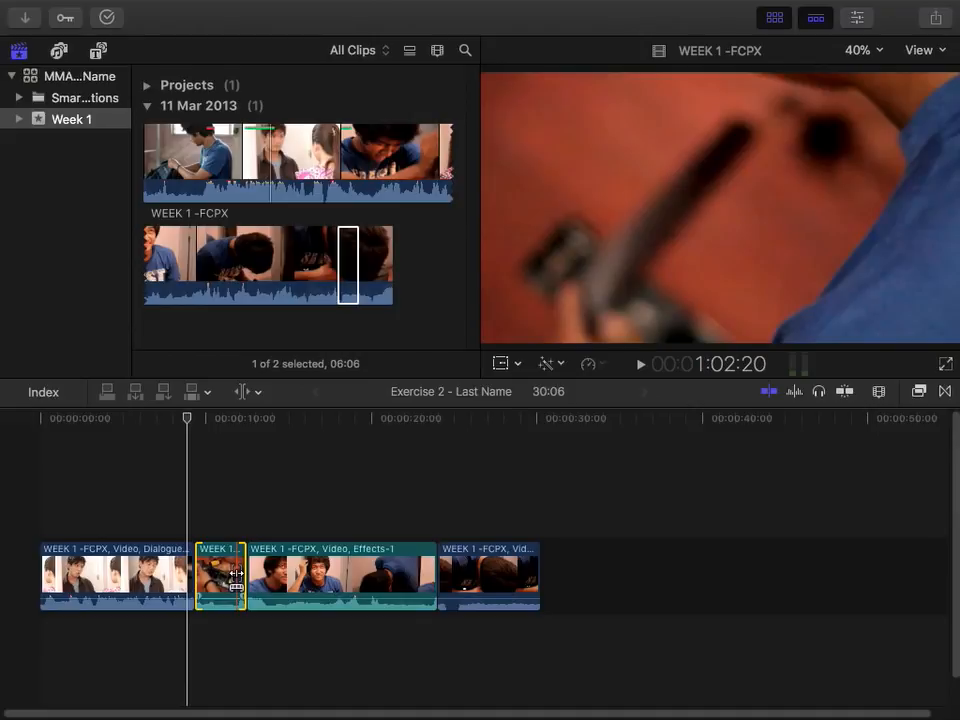
pyautogui.moveTo(237, 575); pyautogui.dragTo(191, 573)
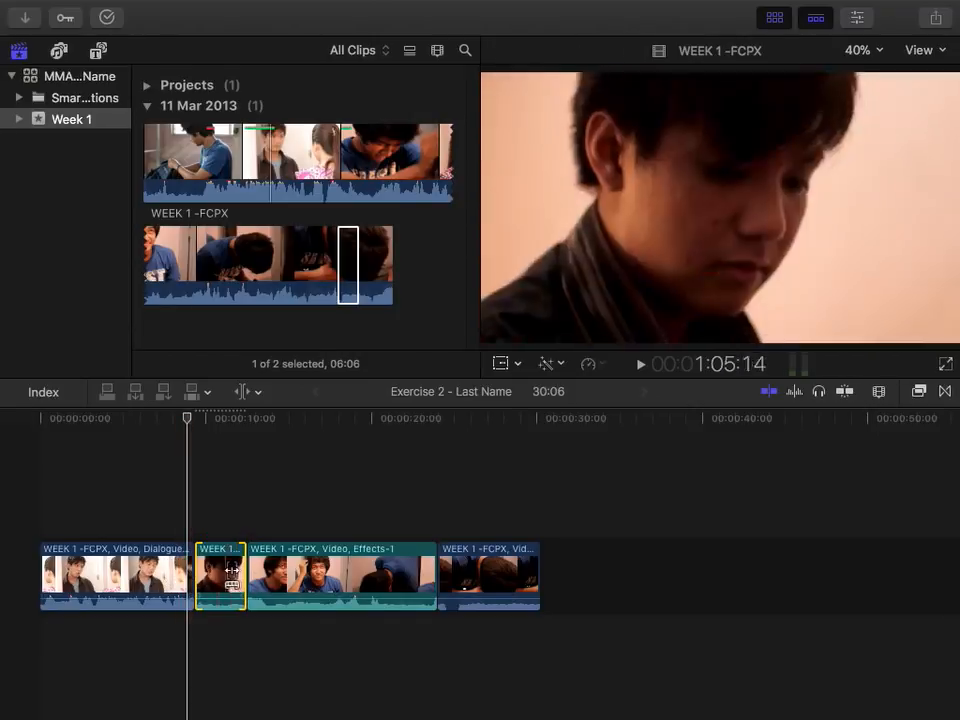
# Move the last timeline clip 9 seconds later with the Position tool, leaving a gap before it
pyautogui.click(246, 392)
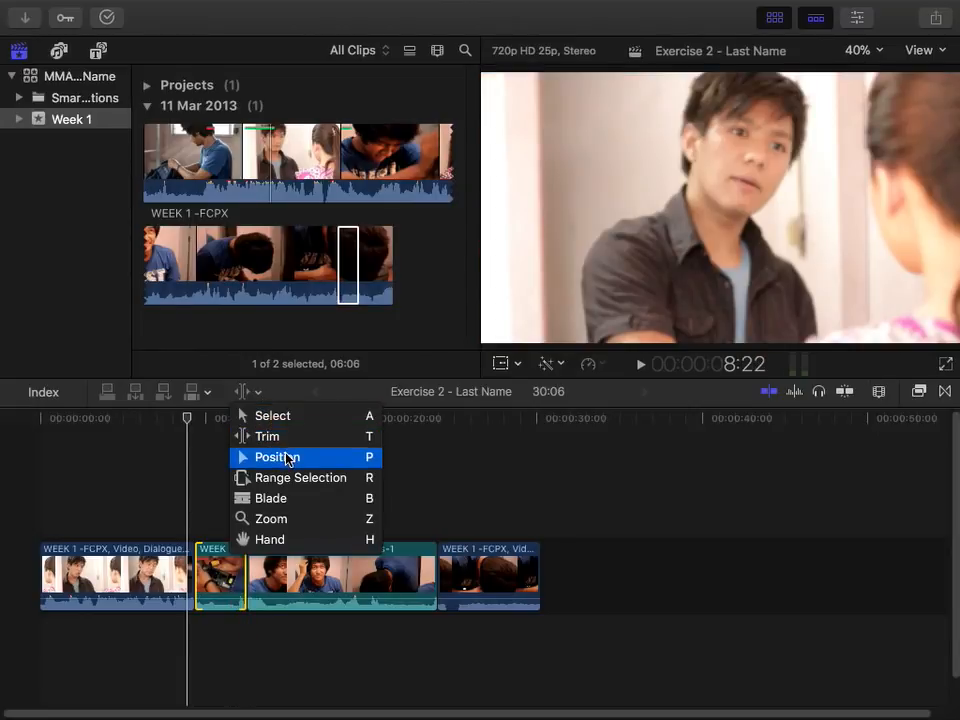
pyautogui.click(272, 414)
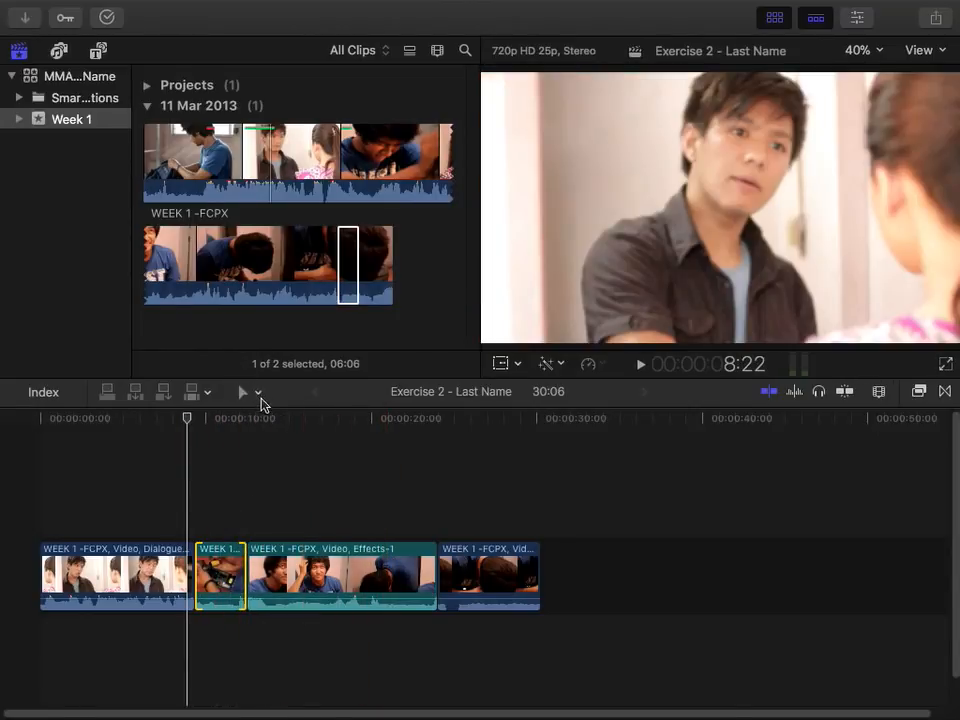
pyautogui.click(255, 393)
pyautogui.click(277, 456)
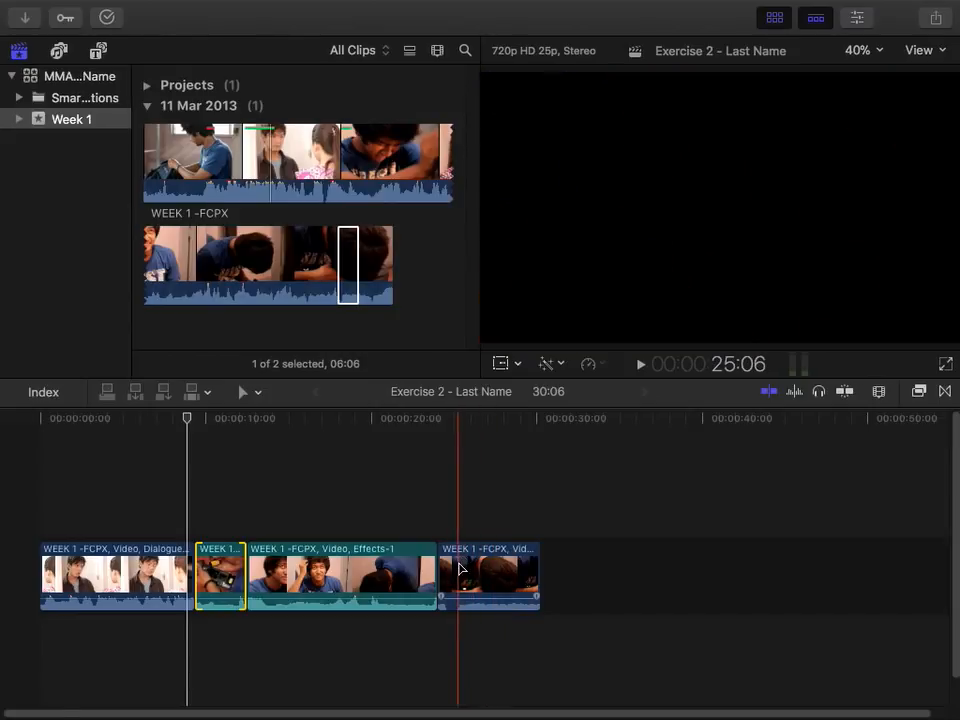
pyautogui.moveTo(459, 568); pyautogui.dragTo(611, 570)
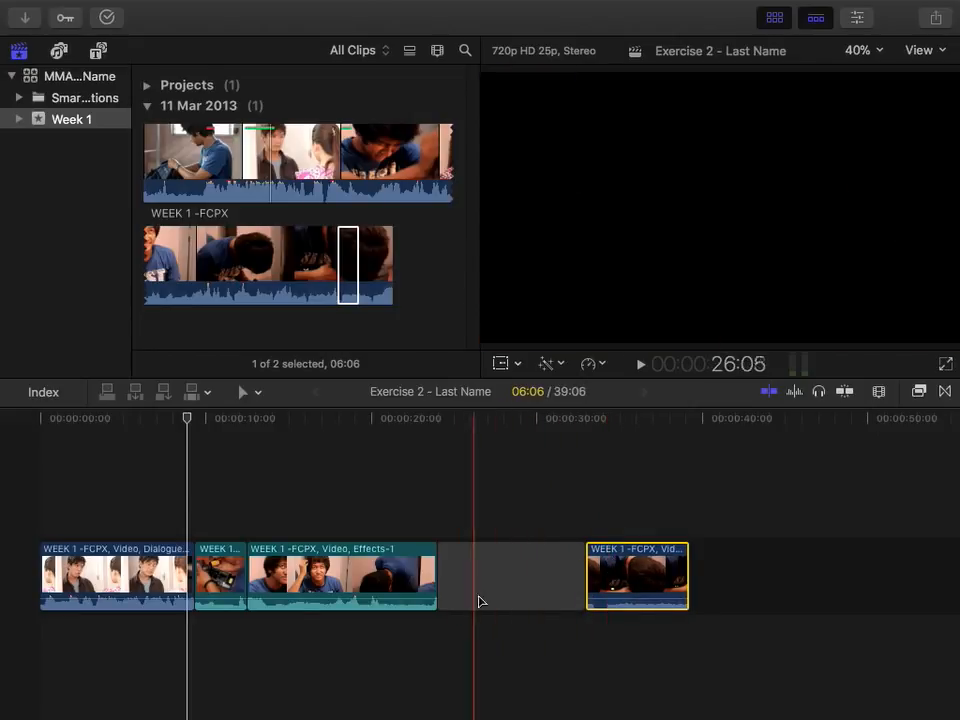
# Delete the gap before the last timeline clip and switch back to the Select tool
pyautogui.click(507, 575)
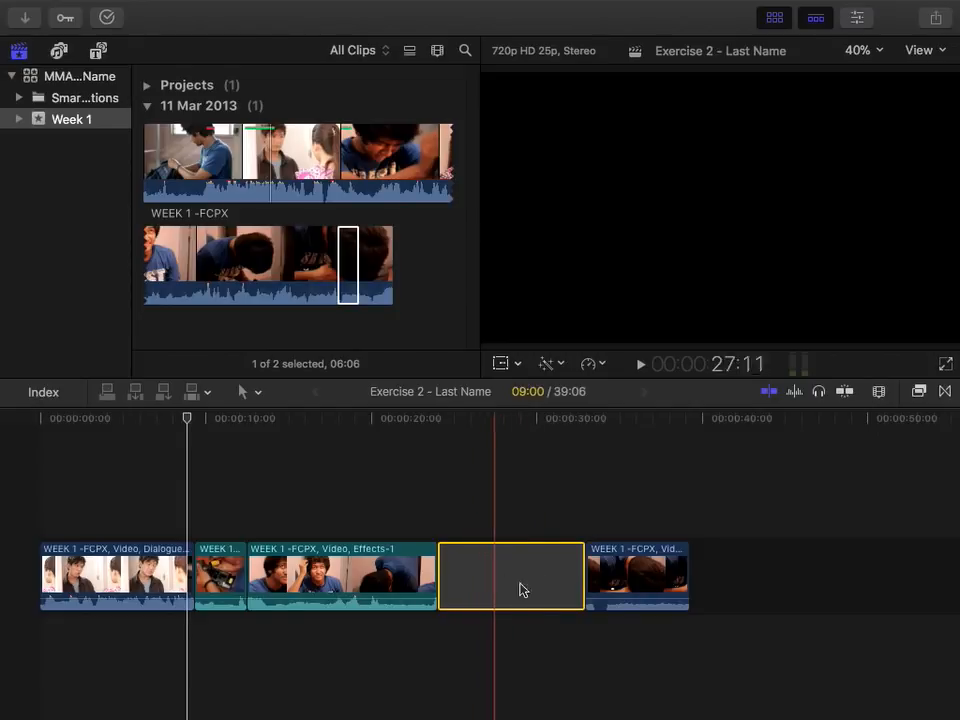
pyautogui.click(250, 393)
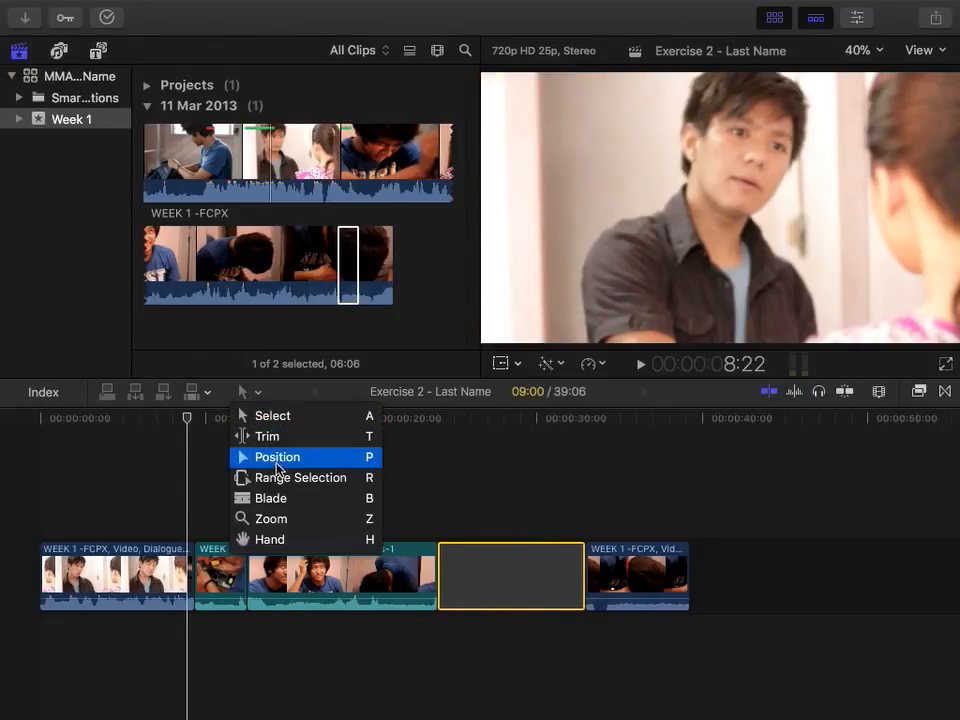
pyautogui.click(506, 568)
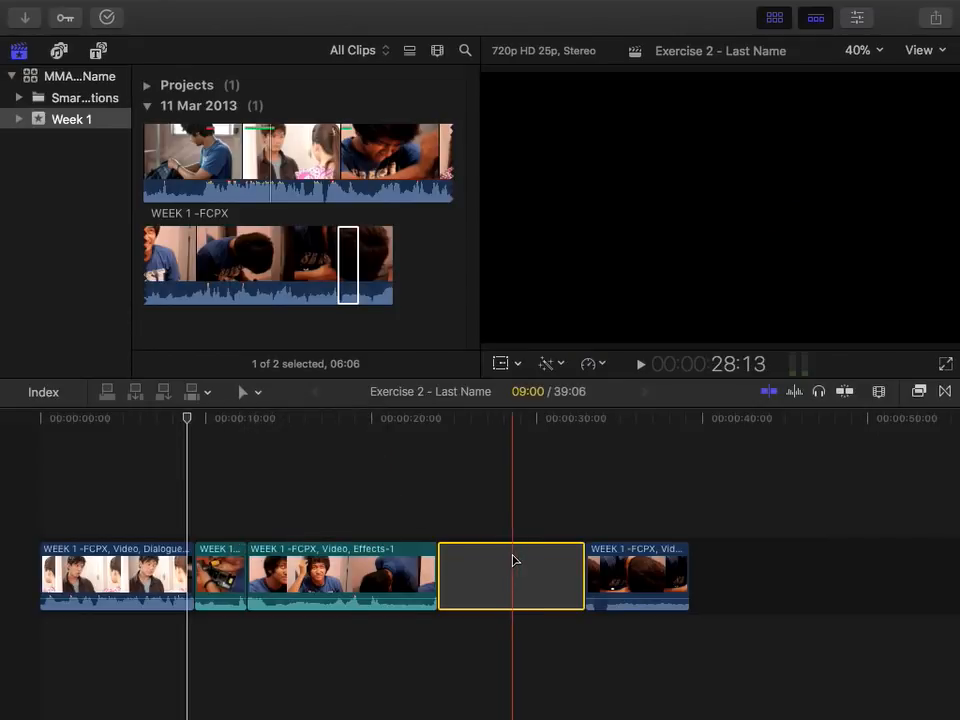
pyautogui.press('Delete')
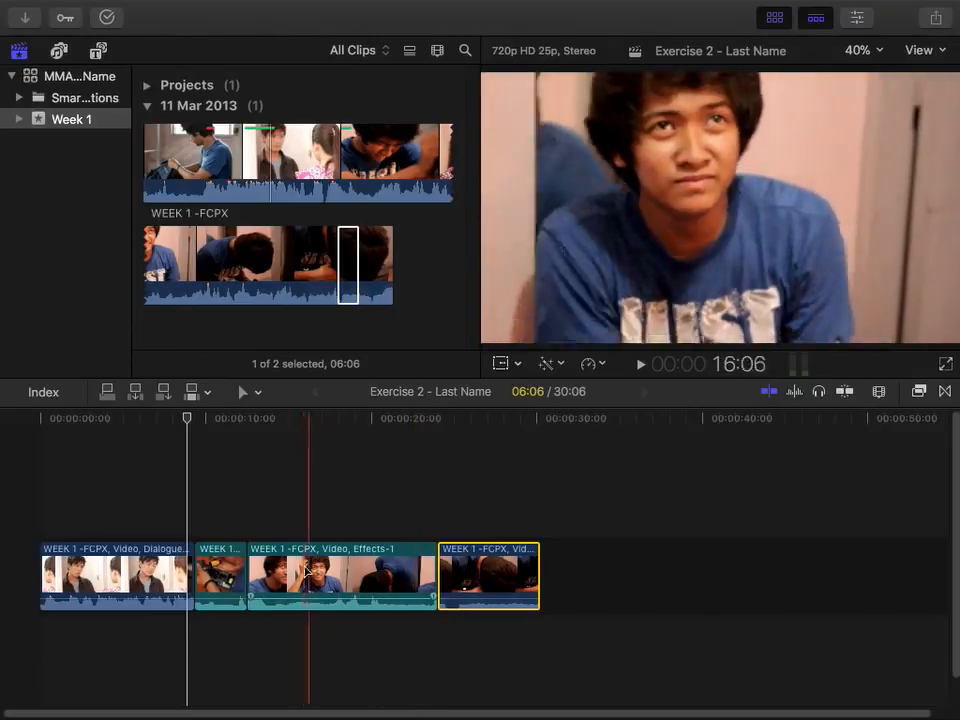
pyautogui.click(248, 392)
pyautogui.click(282, 417)
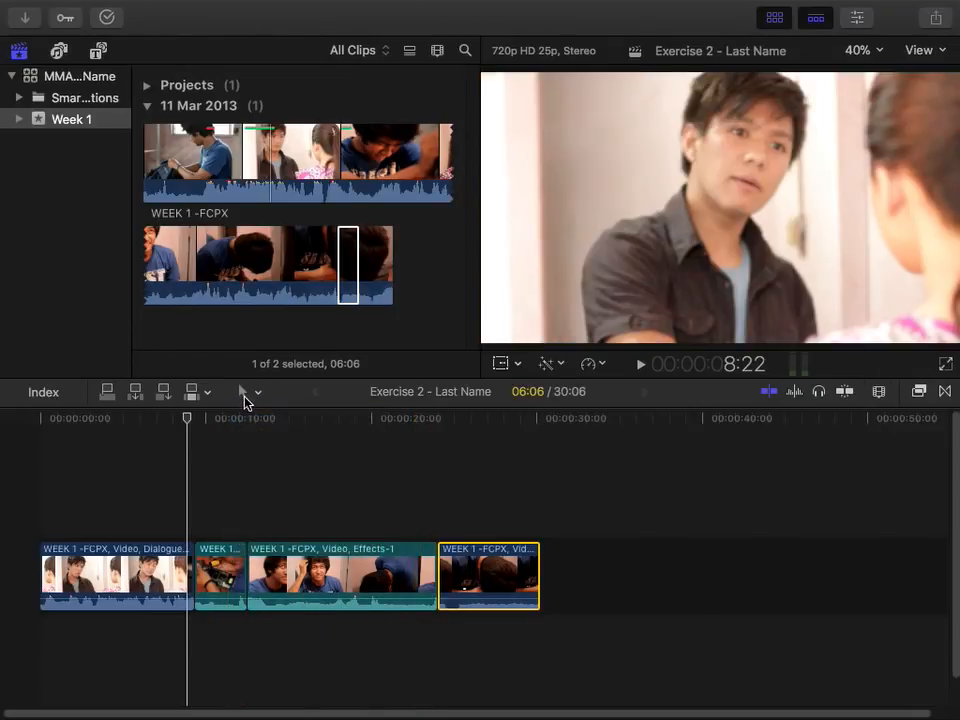
# Move the second timeline clip to the end of the sequence with the Select tool, and return it to second place
pyautogui.click(224, 572)
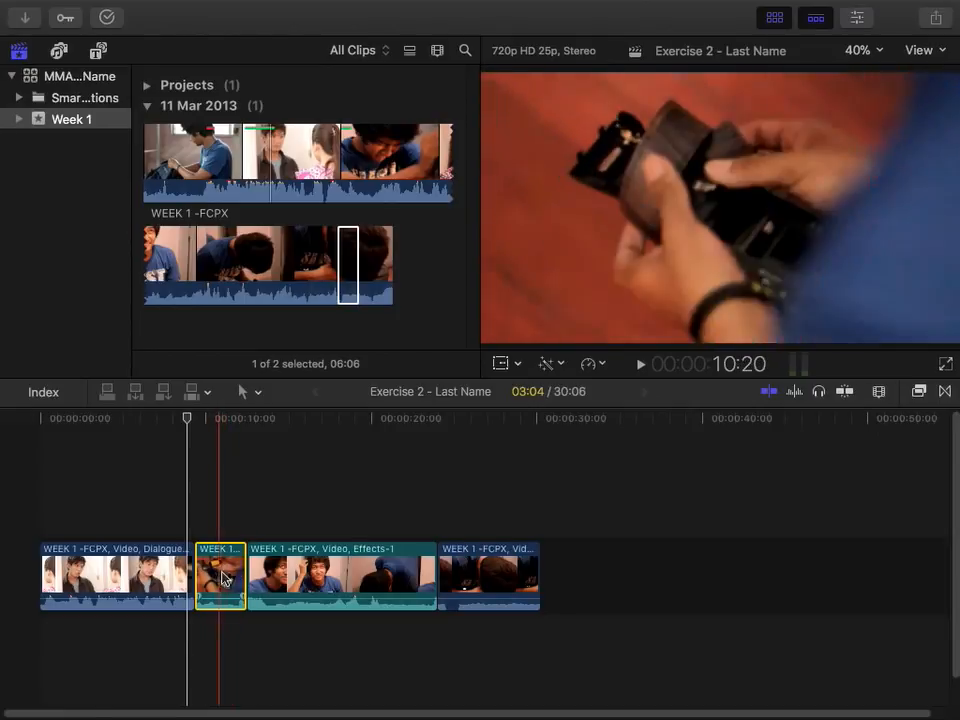
pyautogui.moveTo(224, 582); pyautogui.dragTo(549, 572)
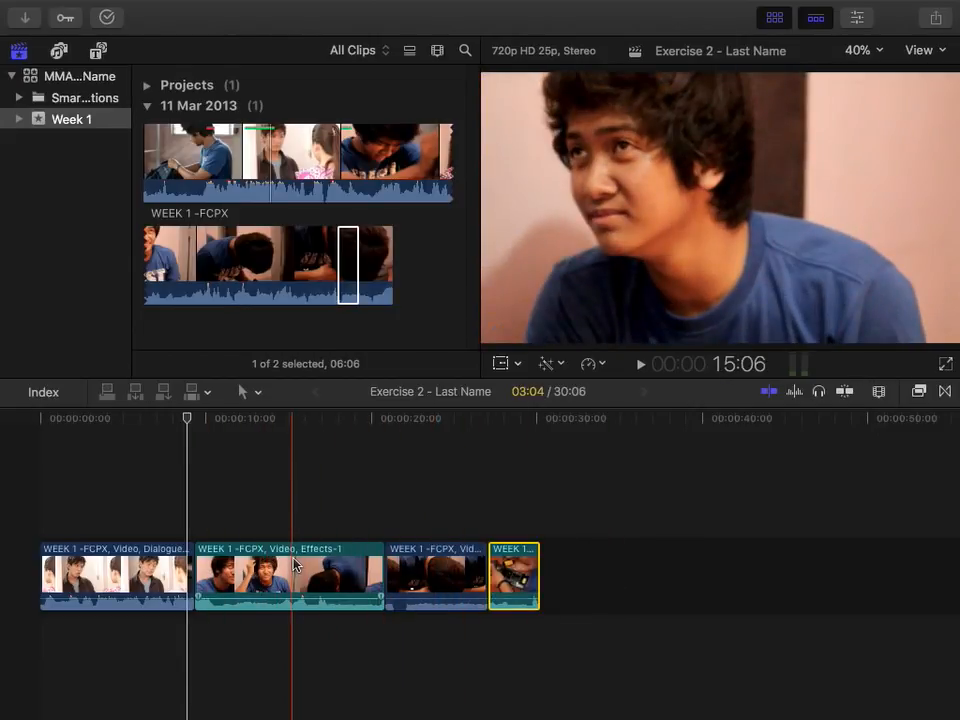
pyautogui.moveTo(514, 575); pyautogui.dragTo(220, 575)
# Try moving the second timeline clip to about the 40-second mark with the Position tool, and undo the move
pyautogui.click(247, 391)
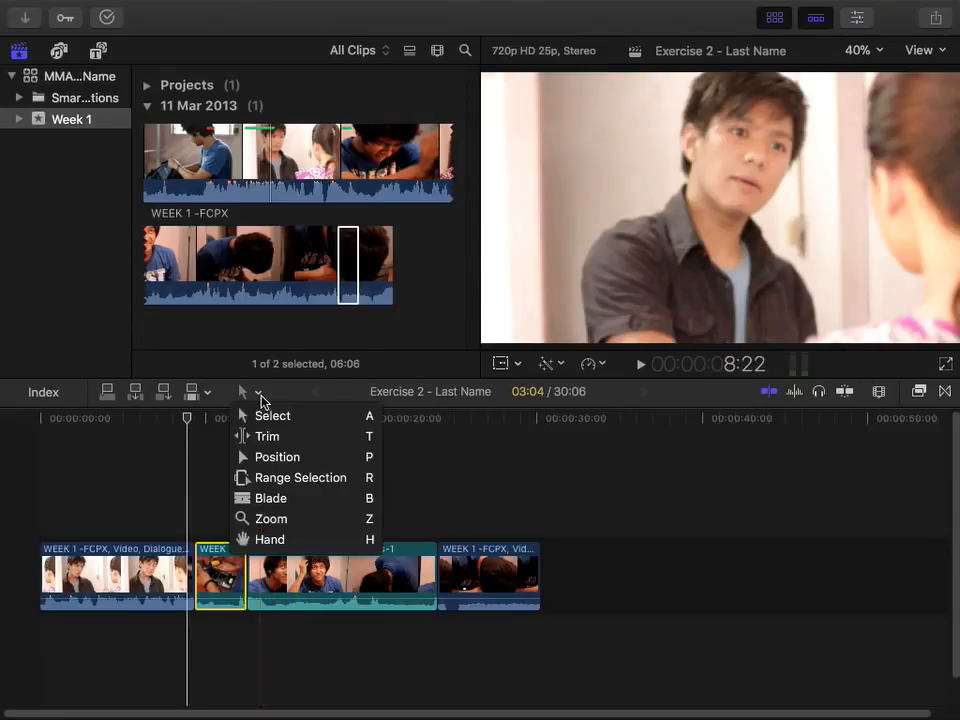
pyautogui.click(214, 512)
pyautogui.click(243, 392)
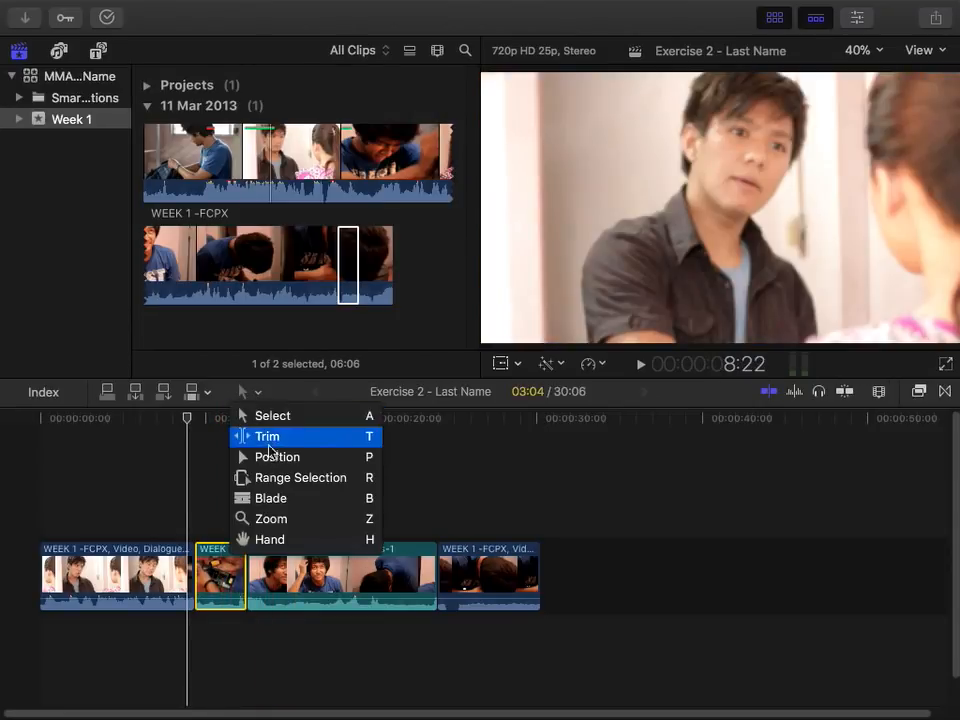
pyautogui.click(272, 457)
pyautogui.moveTo(226, 565); pyautogui.dragTo(724, 568)
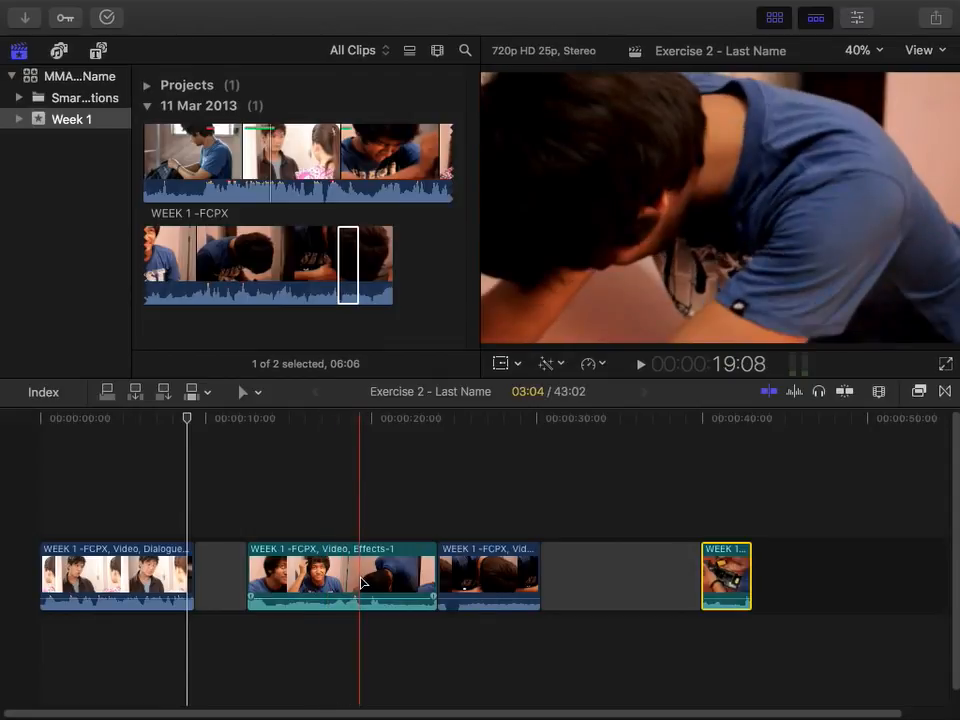
pyautogui.press('super+z')
# Select a range of about 07:19 within the third timeline clip using the Range Selection tool
pyautogui.click(248, 392)
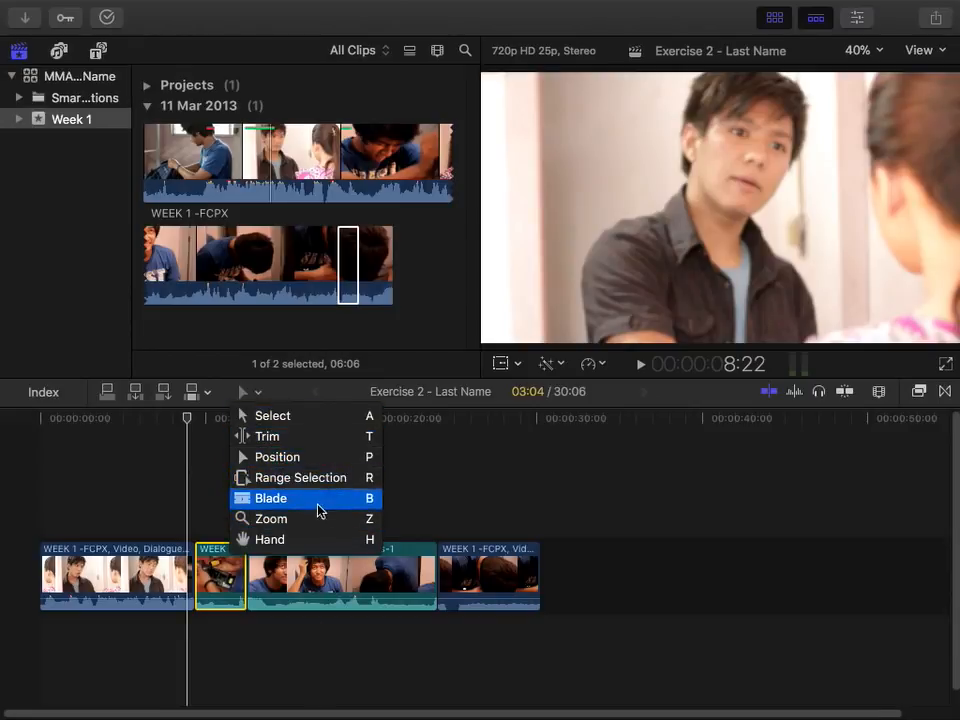
pyautogui.click(296, 482)
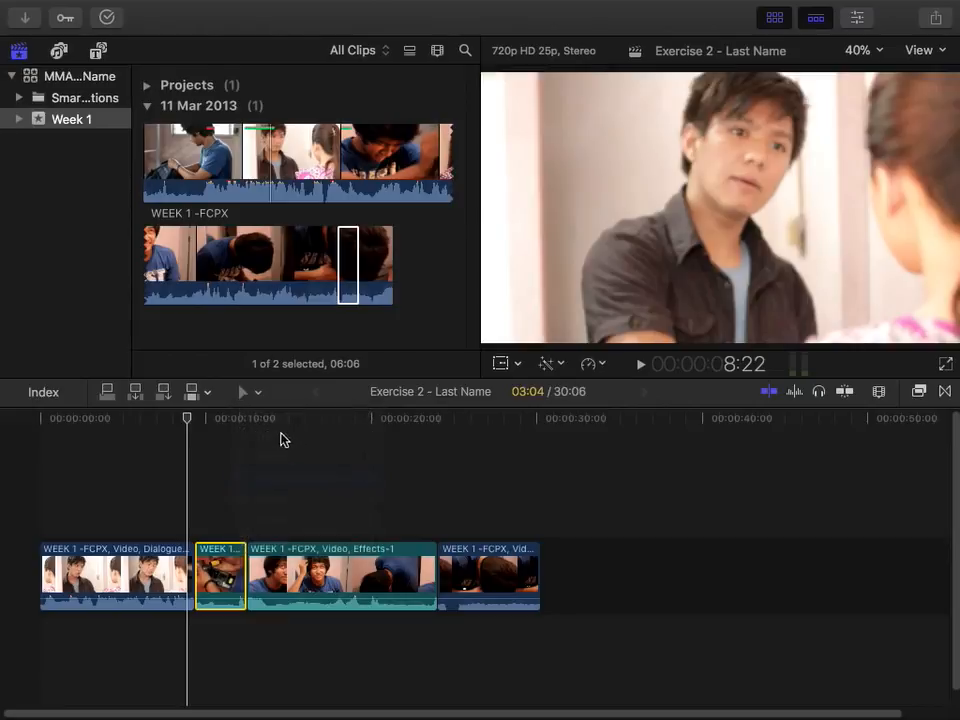
pyautogui.moveTo(282, 575); pyautogui.dragTo(406, 575)
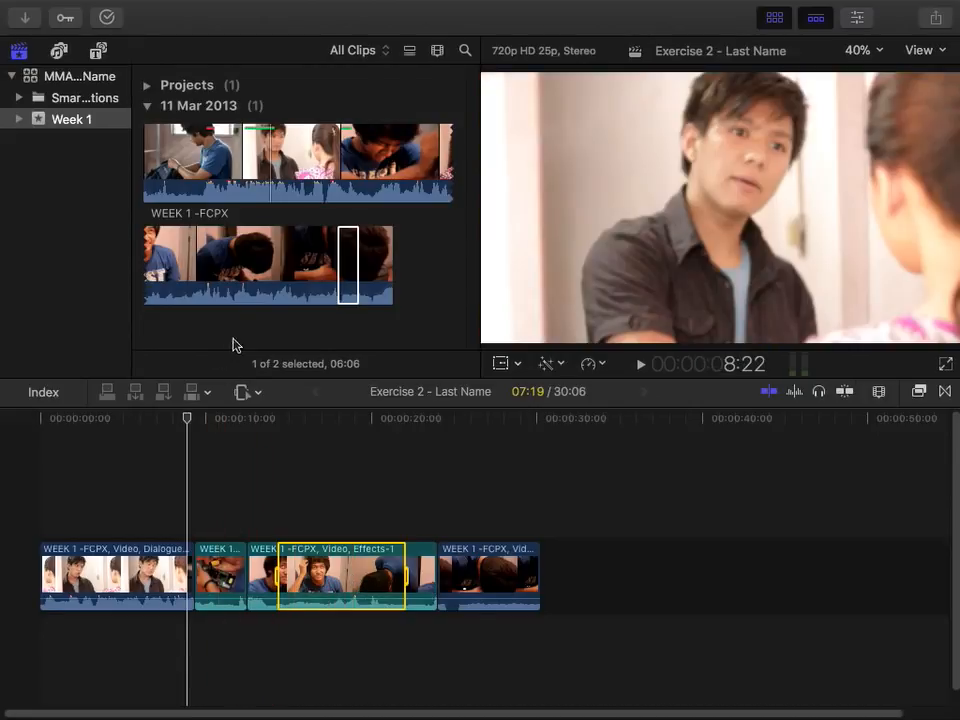
# Switch back to the Select tool and select the whole second timeline clip for comparison
pyautogui.click(256, 393)
pyautogui.click(268, 413)
pyautogui.click(225, 565)
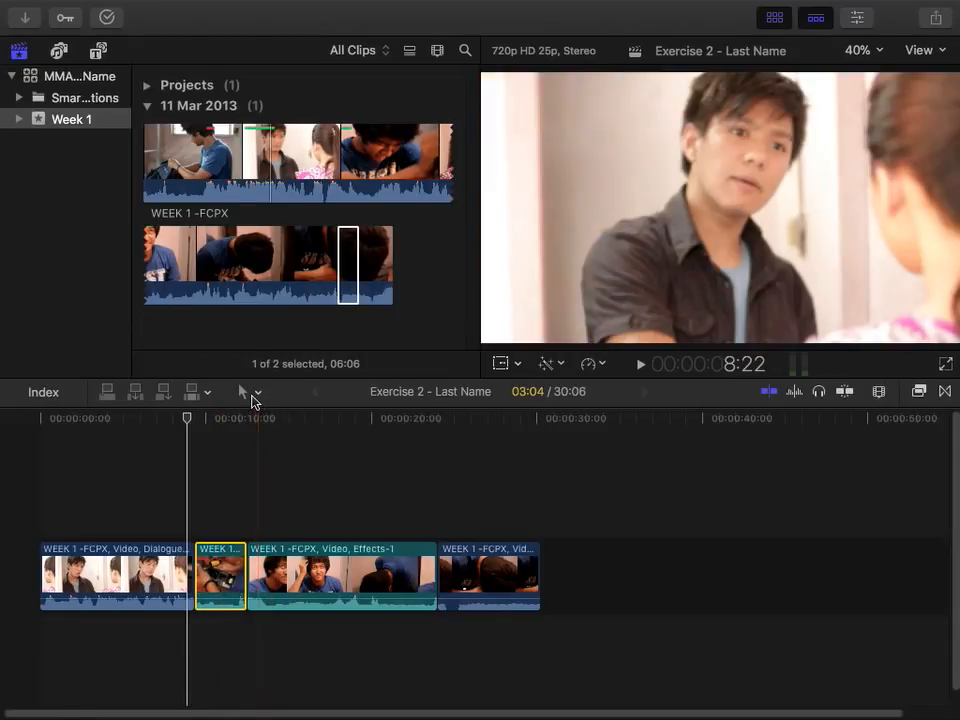
# Choose the Range Selection tool again and select a range of about 08:02 in the third timeline clip
pyautogui.click(253, 400)
pyautogui.click(268, 476)
pyautogui.moveTo(297, 578); pyautogui.dragTo(405, 585)
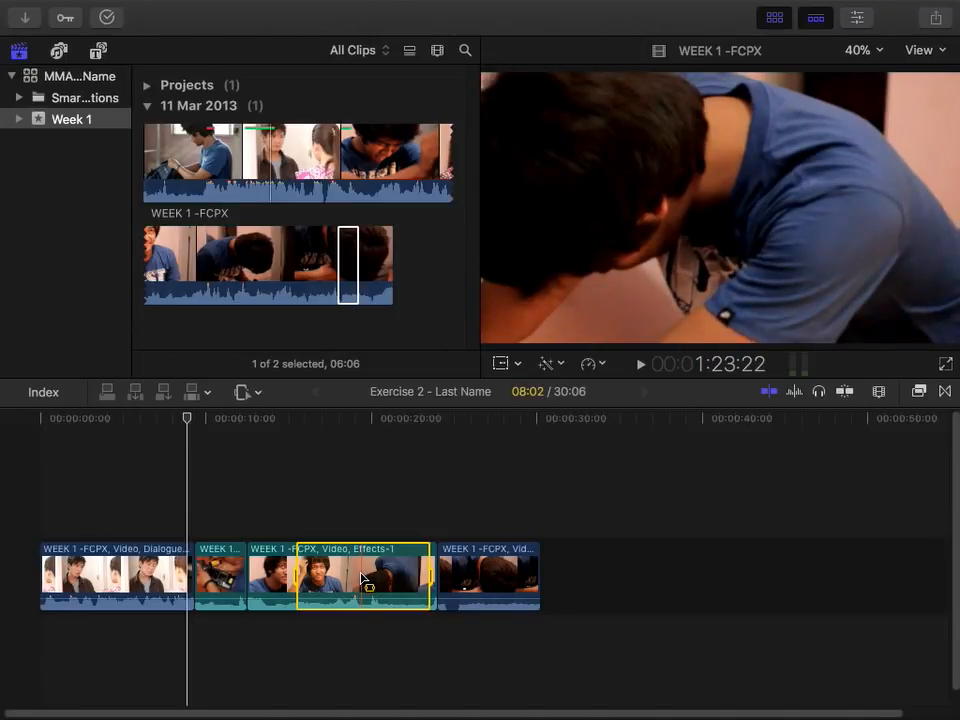
# Select a new range of about 04:12 in the third timeline clip, delete it, and undo the deletion
pyautogui.click(277, 578)
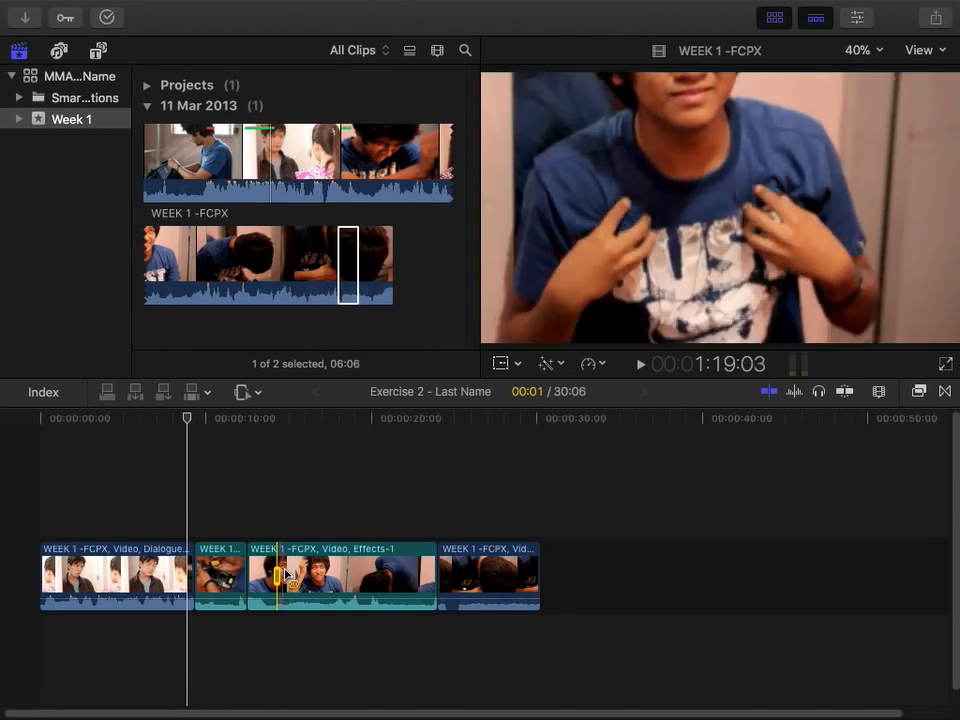
pyautogui.moveTo(293, 573); pyautogui.dragTo(358, 574)
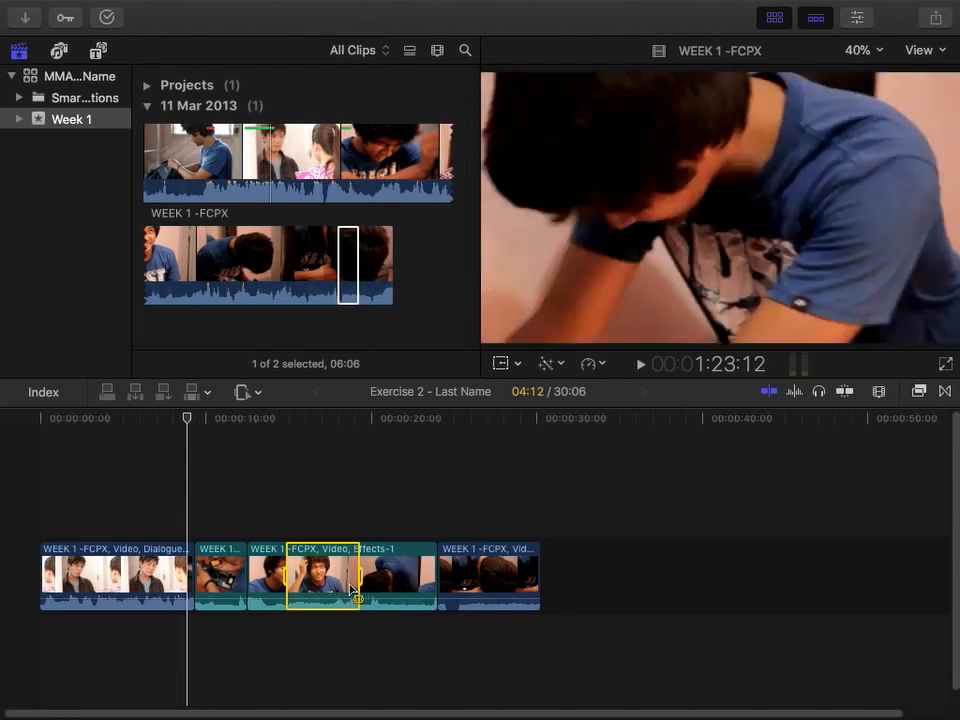
pyautogui.press('Delete')
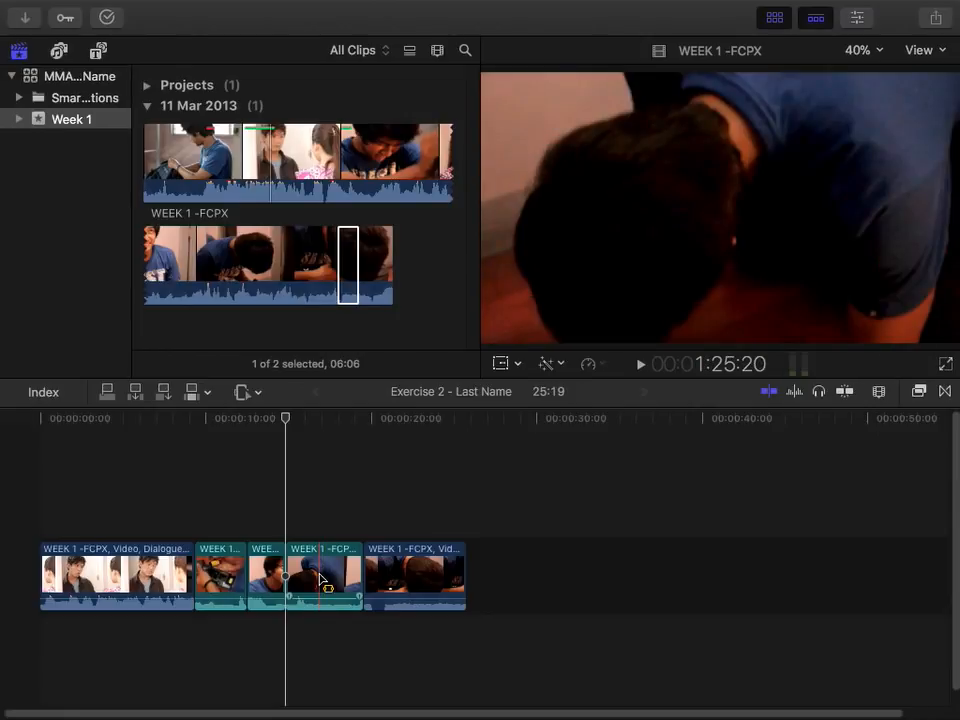
pyautogui.press('super+z')
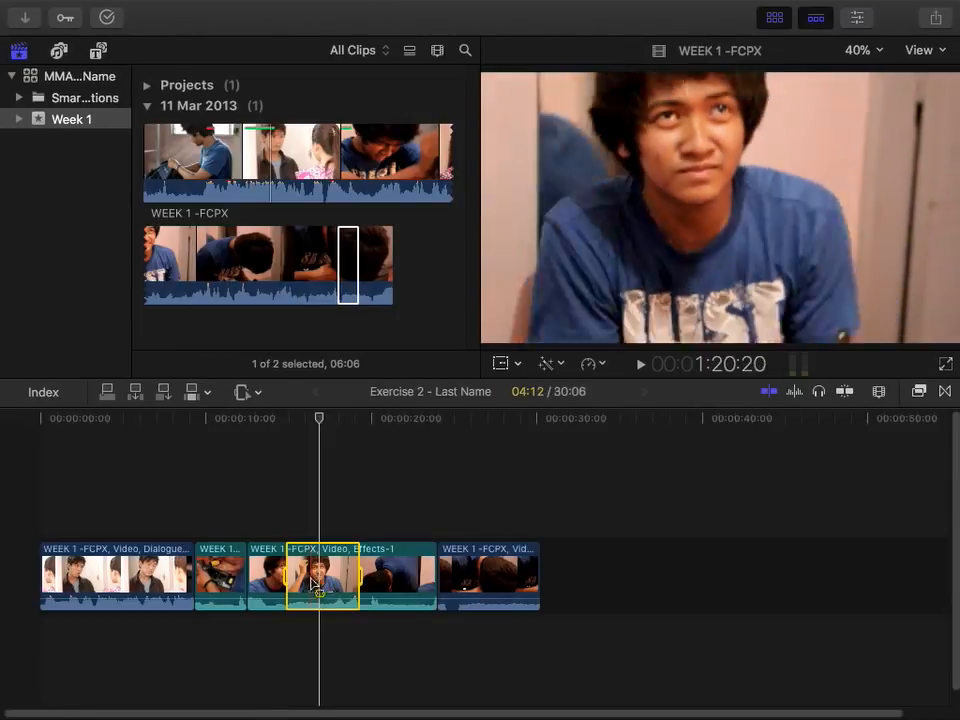
# Select a shorter range of about 02:24 in the third timeline clip, delete it, and undo the deletion
pyautogui.click(276, 578)
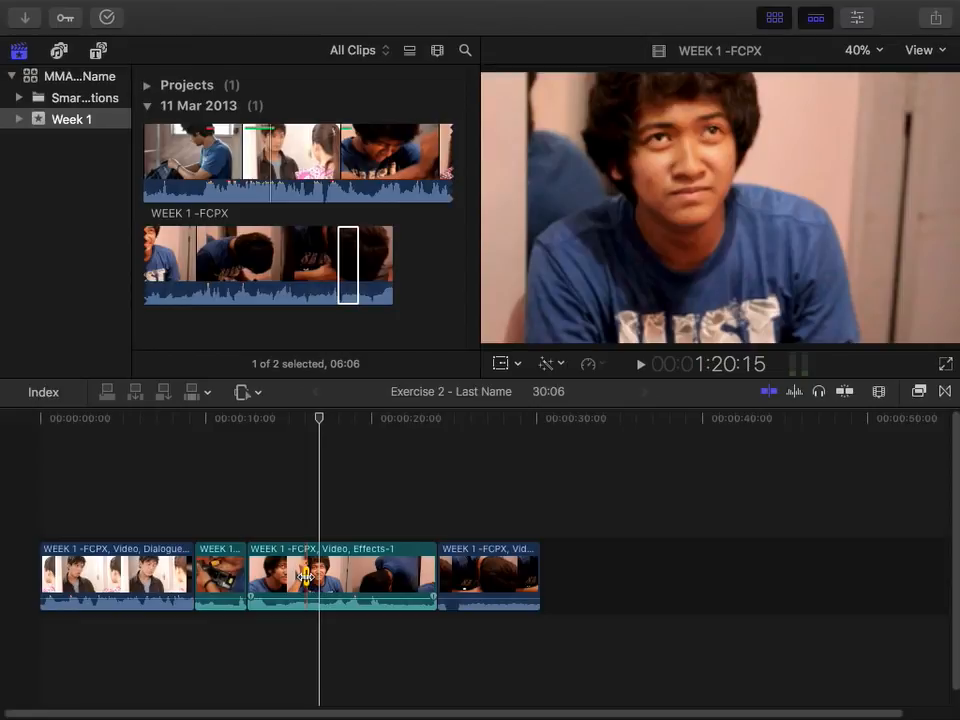
pyautogui.moveTo(281, 577); pyautogui.dragTo(330, 577)
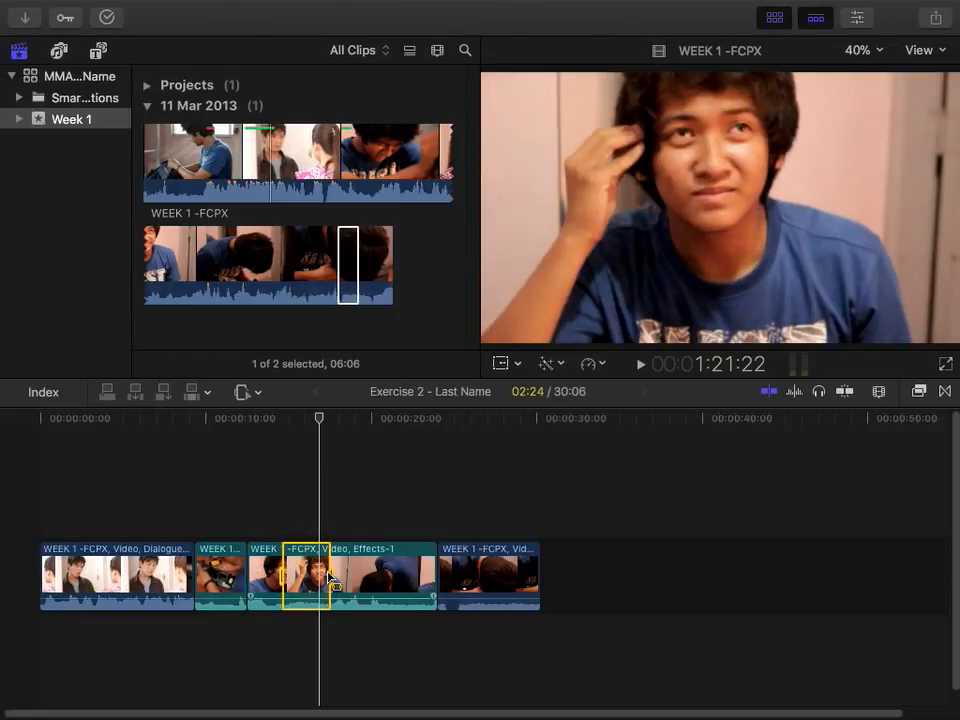
pyautogui.press('Delete')
pyautogui.press('super+z')
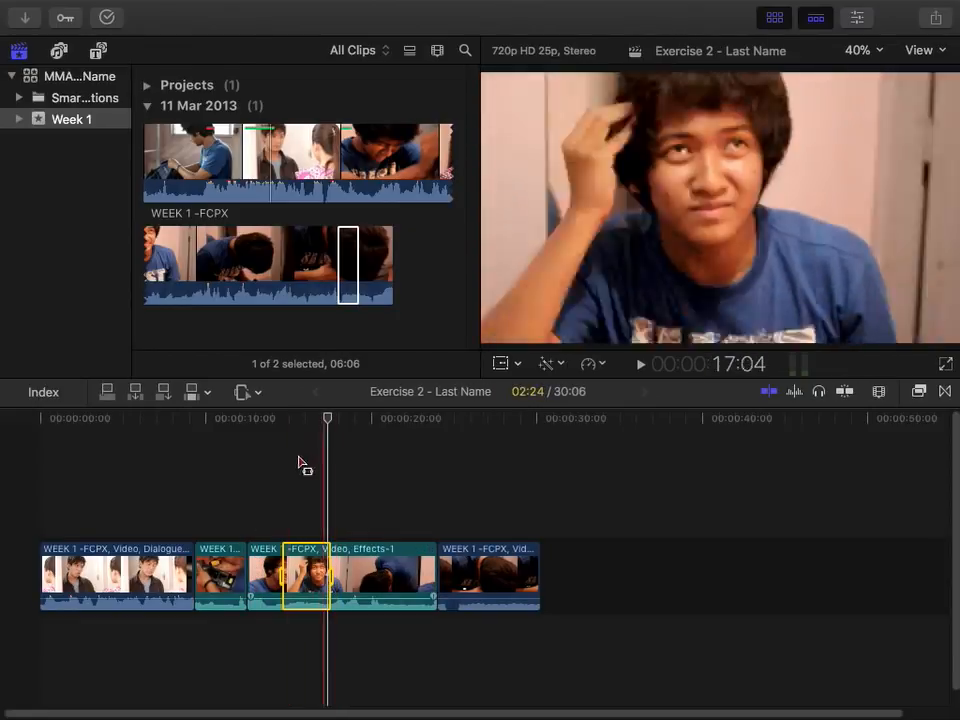
# Try cutting the first and third timeline clips with the Blade tool, undoing the cut in the first clip
pyautogui.click(246, 392)
pyautogui.click(290, 499)
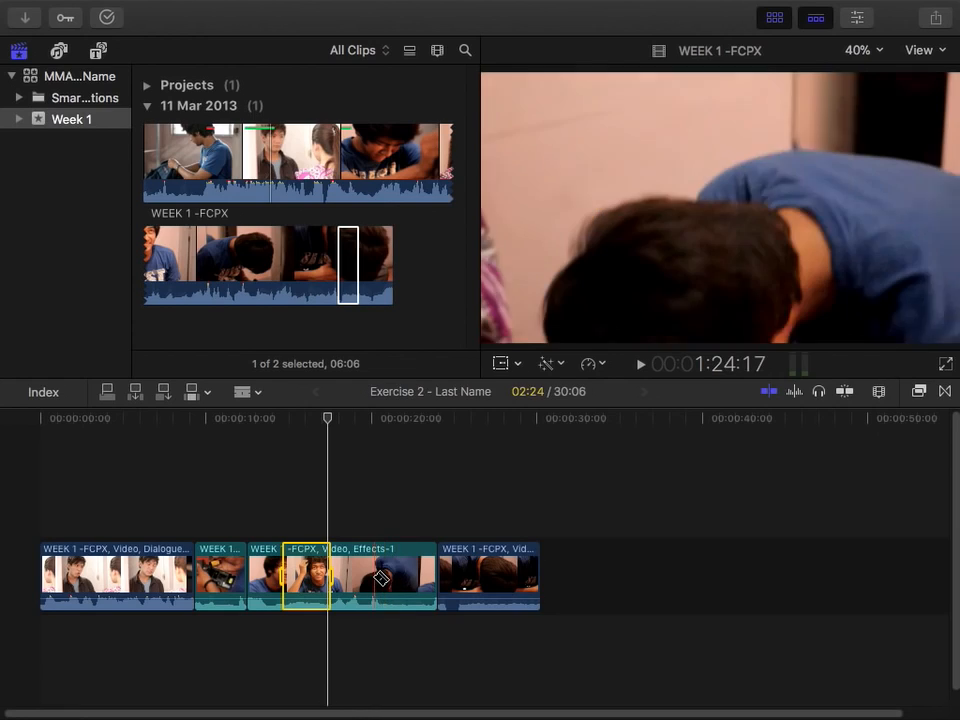
pyautogui.click(103, 578)
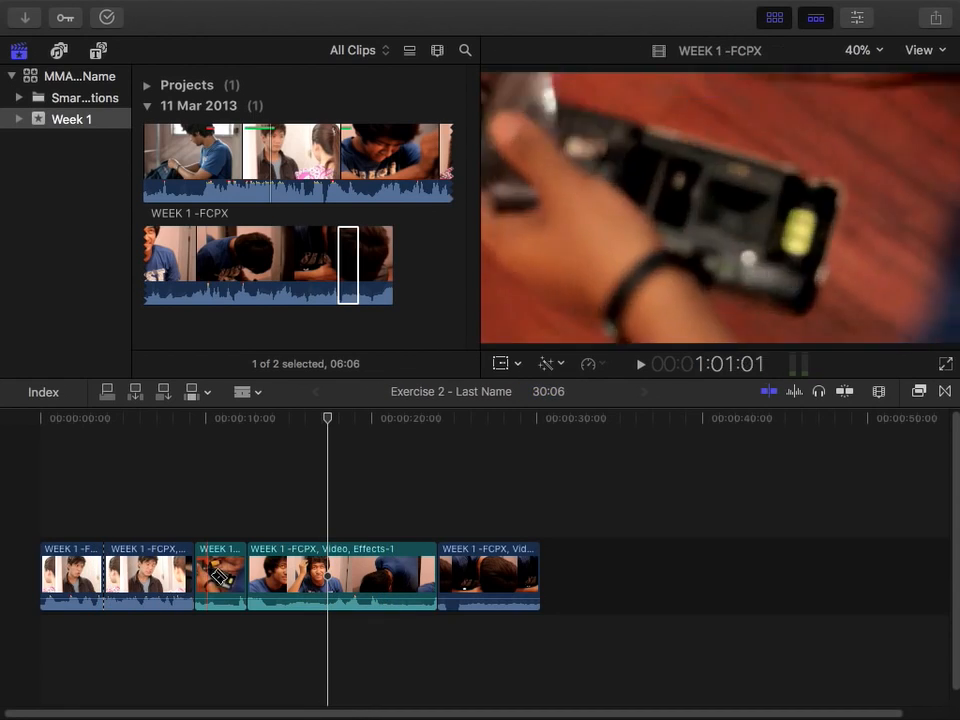
pyautogui.press('super+z')
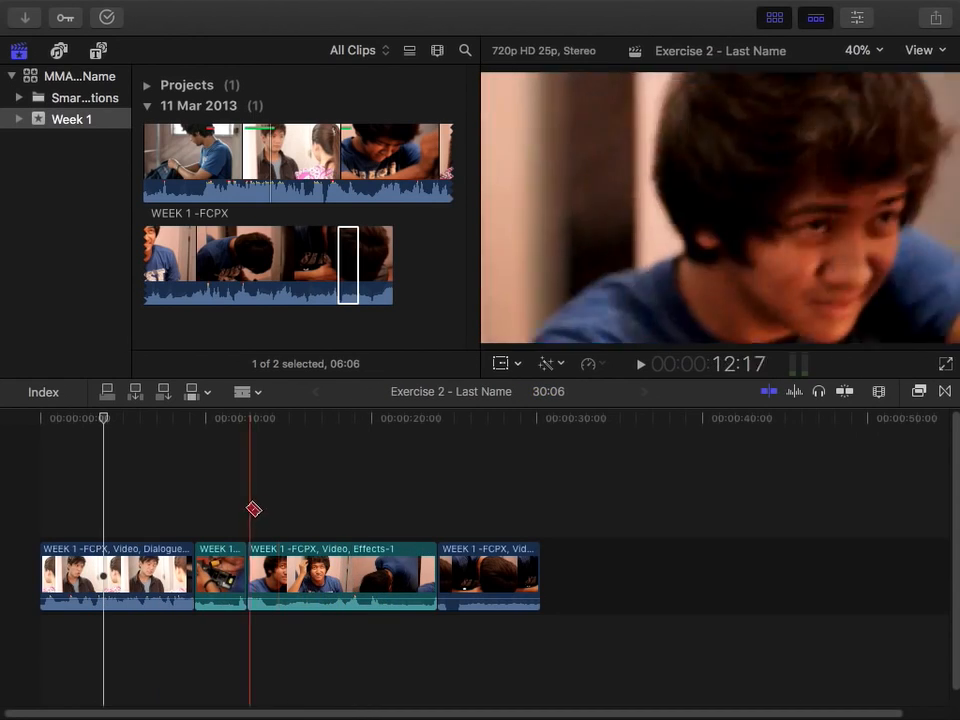
pyautogui.click(300, 578)
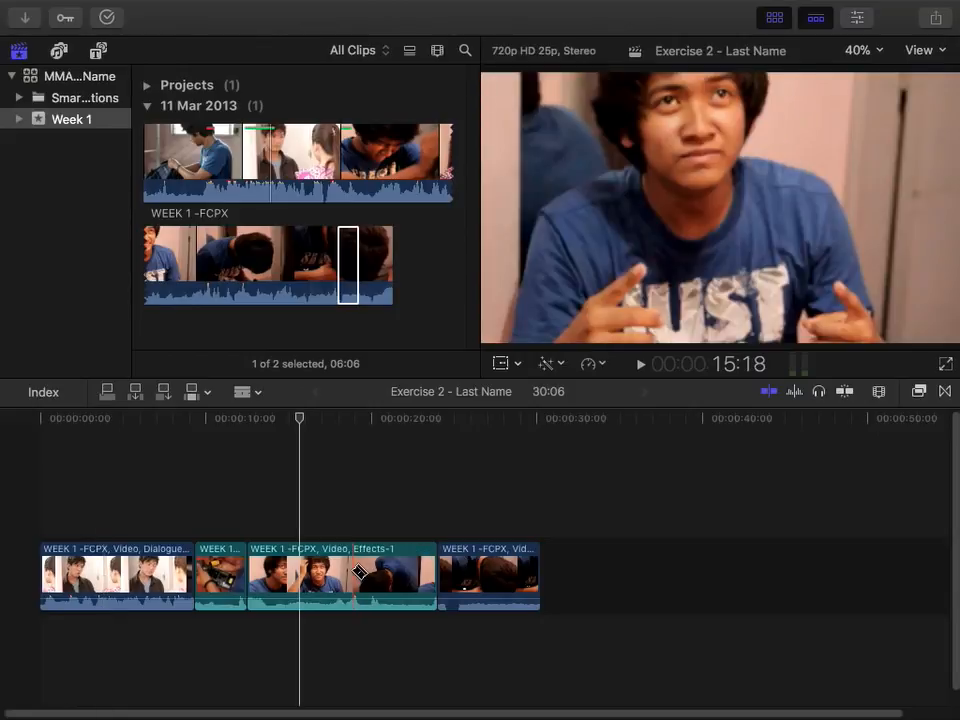
# Choose the Zoom tool and zoom the timeline out slightly through the clip appearance settings
pyautogui.click(246, 392)
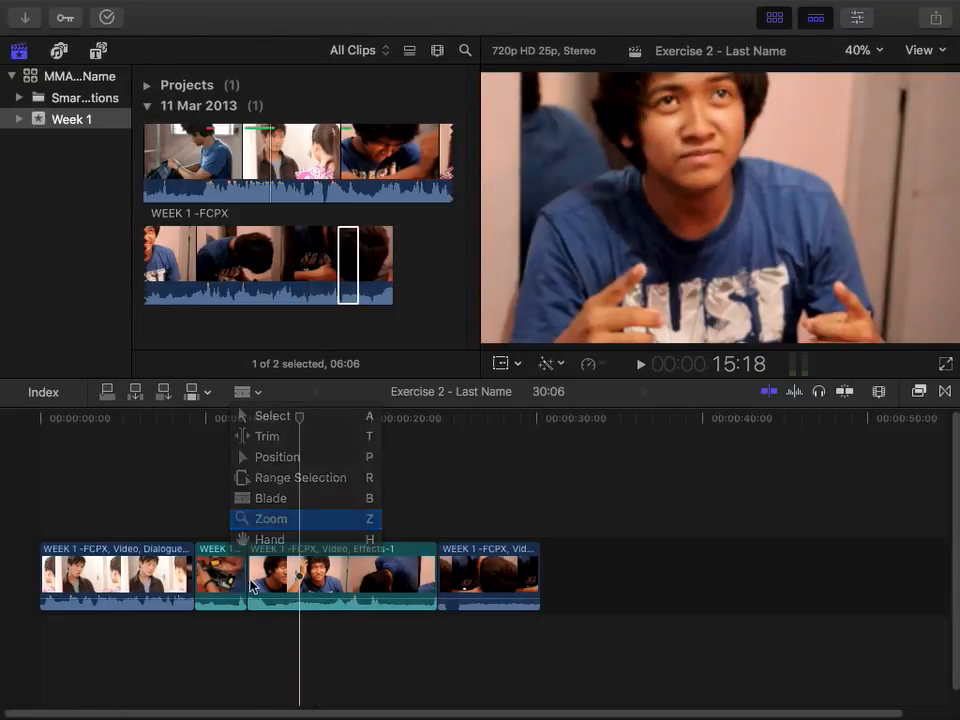
pyautogui.click(321, 520)
pyautogui.click(880, 392)
pyautogui.moveTo(838, 435); pyautogui.dragTo(797, 438)
# Choose the Hand tool and try panning around the timeline with it
pyautogui.click(243, 392)
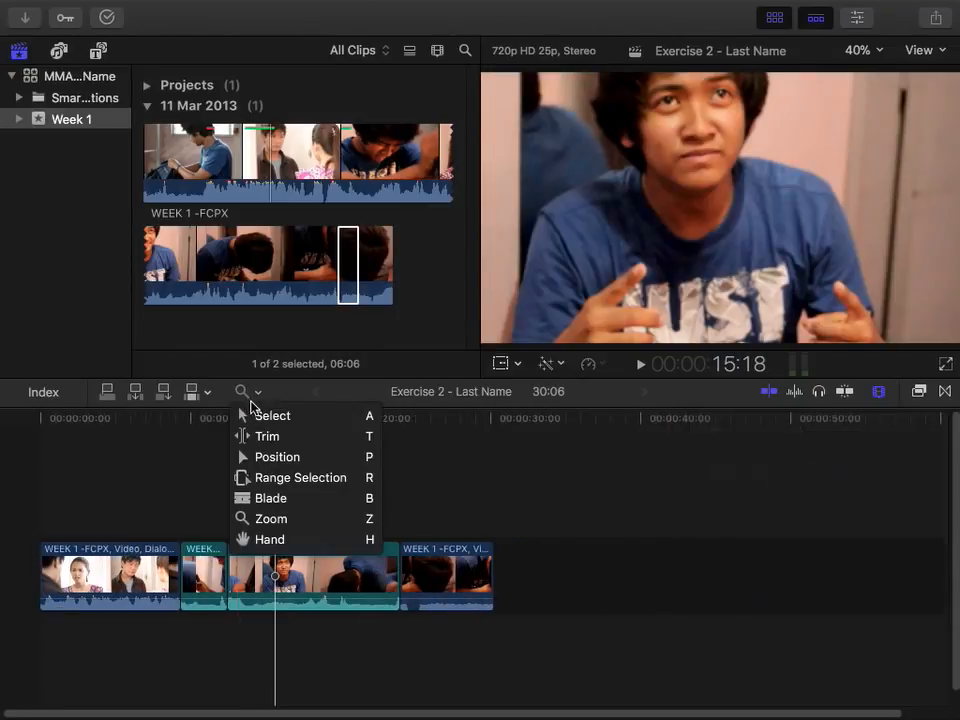
pyautogui.click(279, 540)
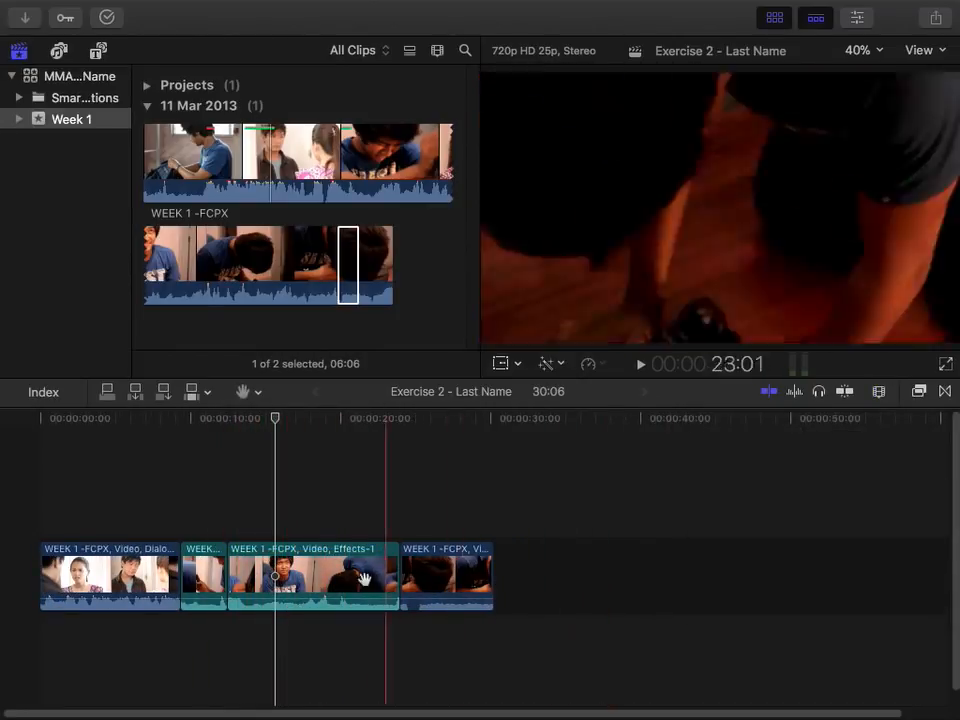
pyautogui.moveTo(370, 556); pyautogui.dragTo(365, 544)
pyautogui.moveTo(406, 492); pyautogui.dragTo(378, 504)
pyautogui.moveTo(348, 562); pyautogui.dragTo(309, 530)
pyautogui.moveTo(266, 564); pyautogui.dragTo(323, 550)
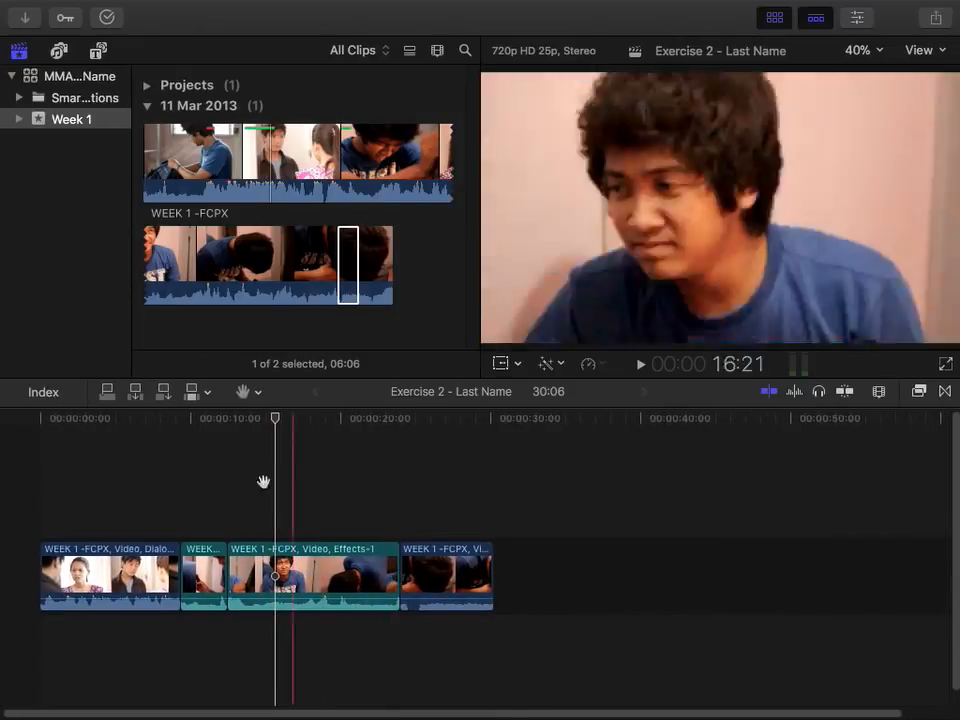
# Return to the Select tool and place the playhead at about 8:17, near the end of the first clip
pyautogui.click(258, 392)
pyautogui.click(257, 414)
pyautogui.moveTo(274, 420)
pyautogui.mouseDown()
pyautogui.moveTo(136, 421)
pyautogui.moveTo(266, 441)
pyautogui.mouseUp()
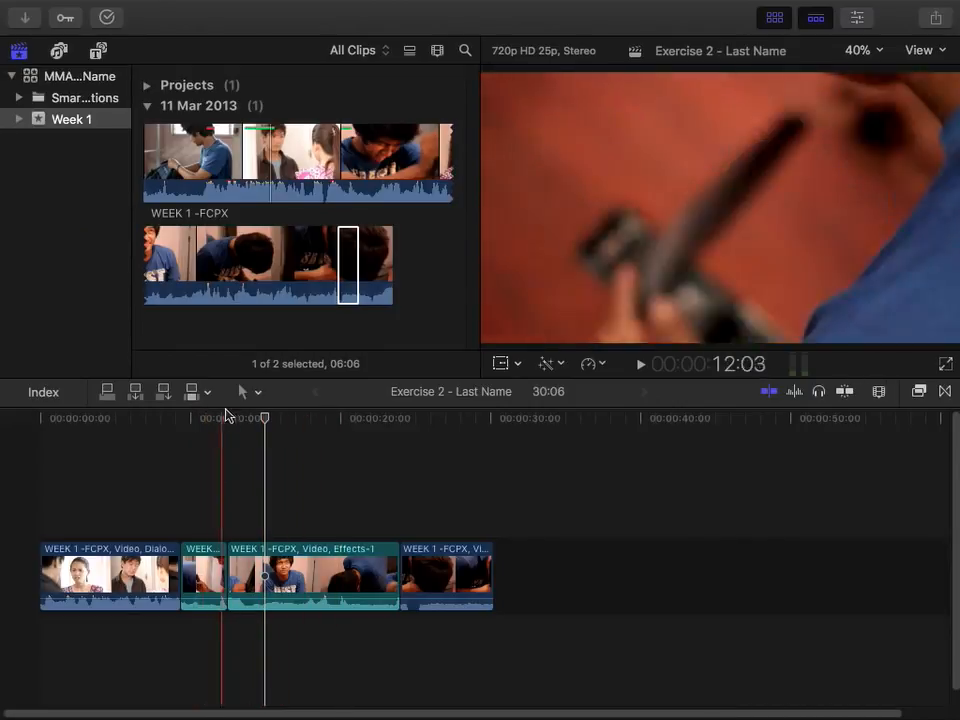
pyautogui.click(283, 425)
pyautogui.click(170, 480)
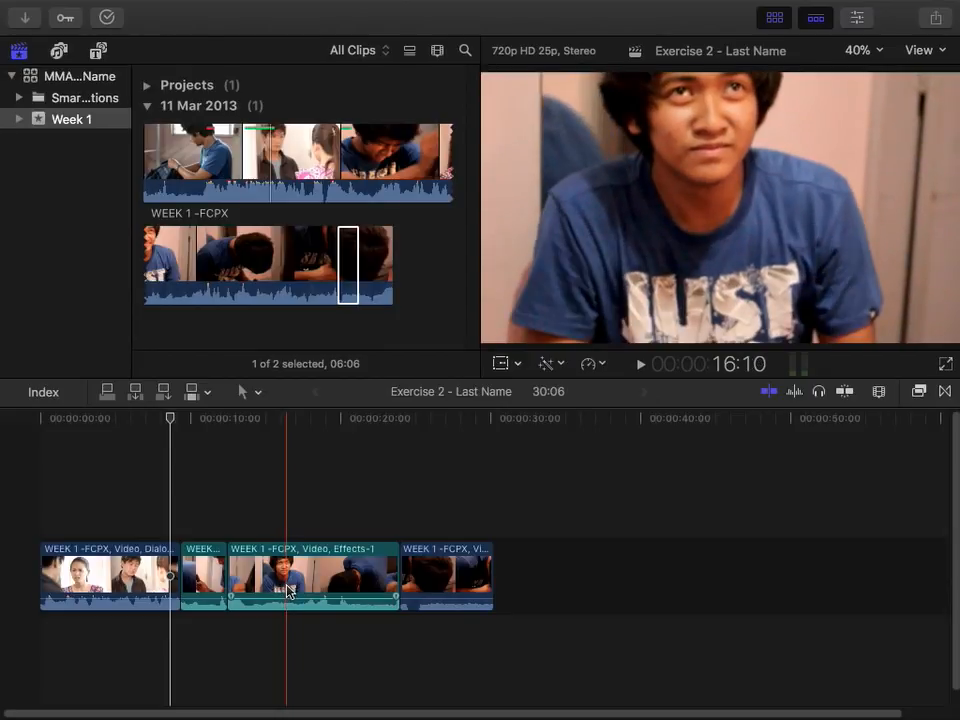
# Select the third timeline clip and set the timeline's clip appearance to show larger audio waveforms
pyautogui.click(342, 572)
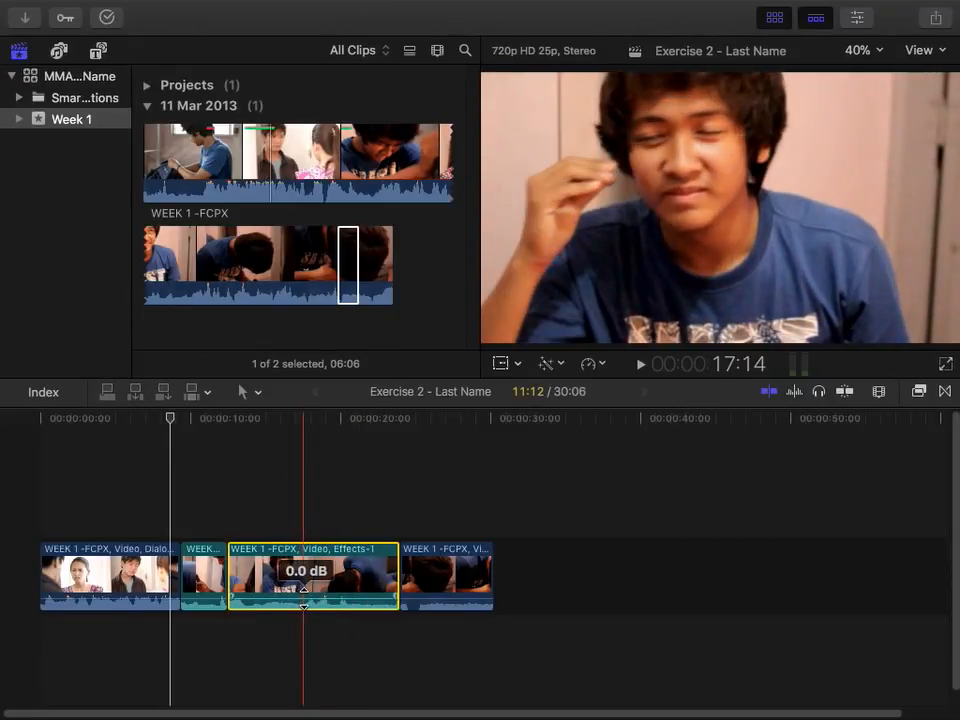
pyautogui.click(879, 391)
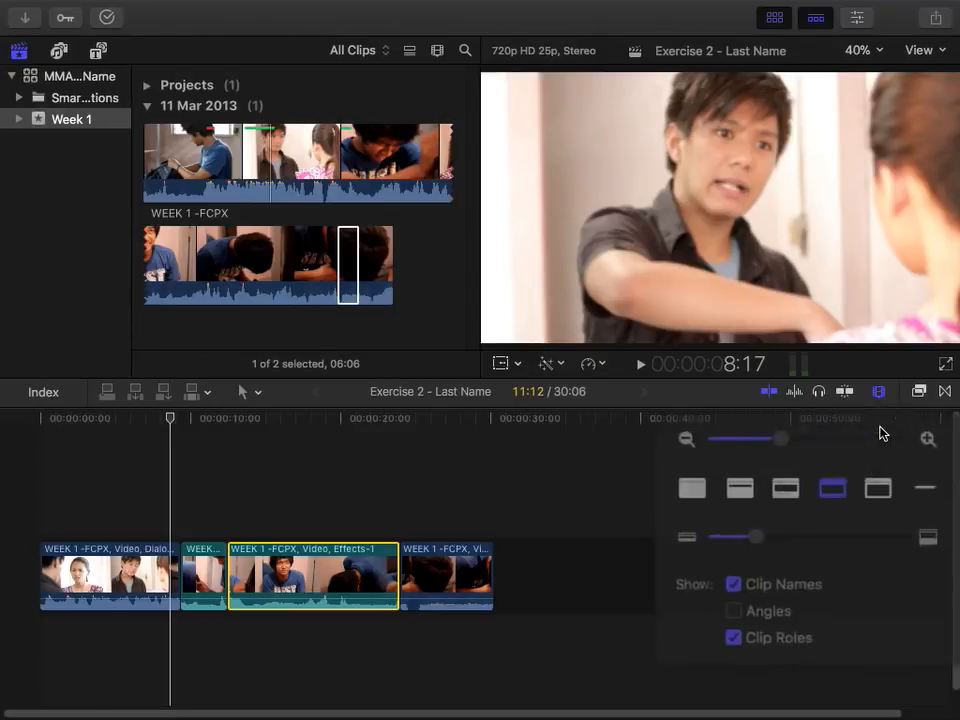
pyautogui.click(325, 570)
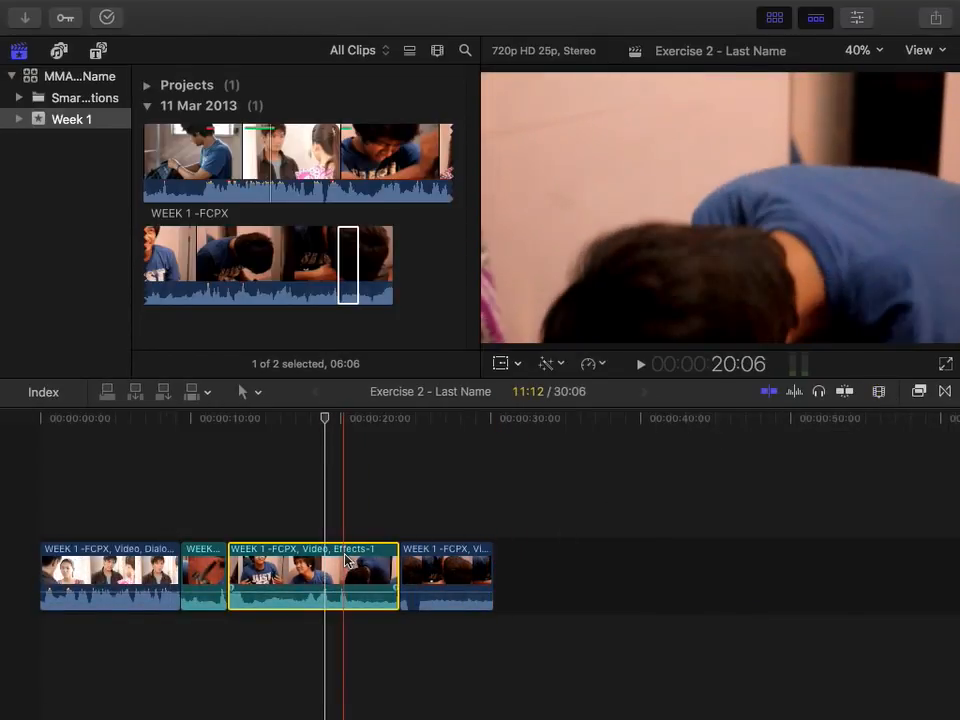
# Expand the audio of the third timeline clip so that it sits apart from its video
pyautogui.rightClick(345, 560)
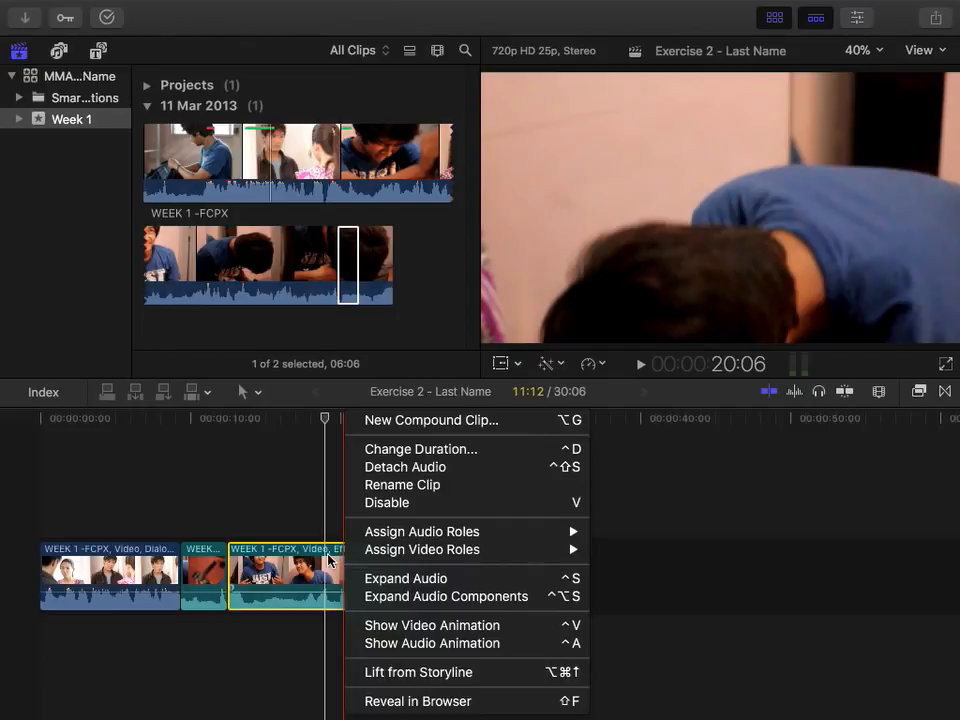
pyautogui.click(330, 560)
pyautogui.rightClick(328, 560)
pyautogui.moveTo(352, 552)
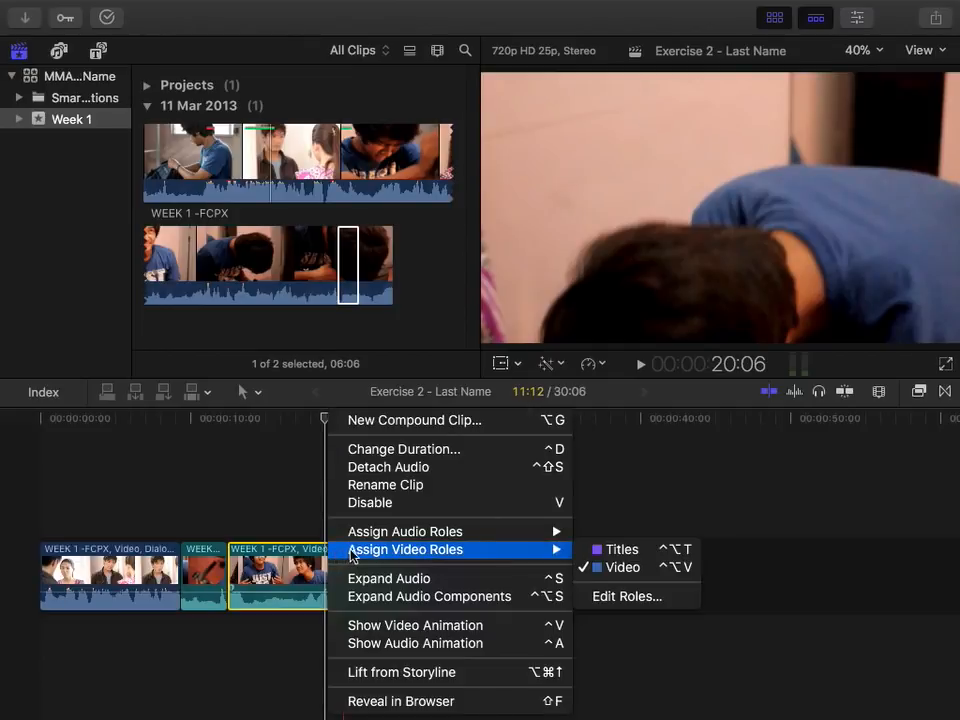
pyautogui.click(415, 579)
pyautogui.click(313, 647)
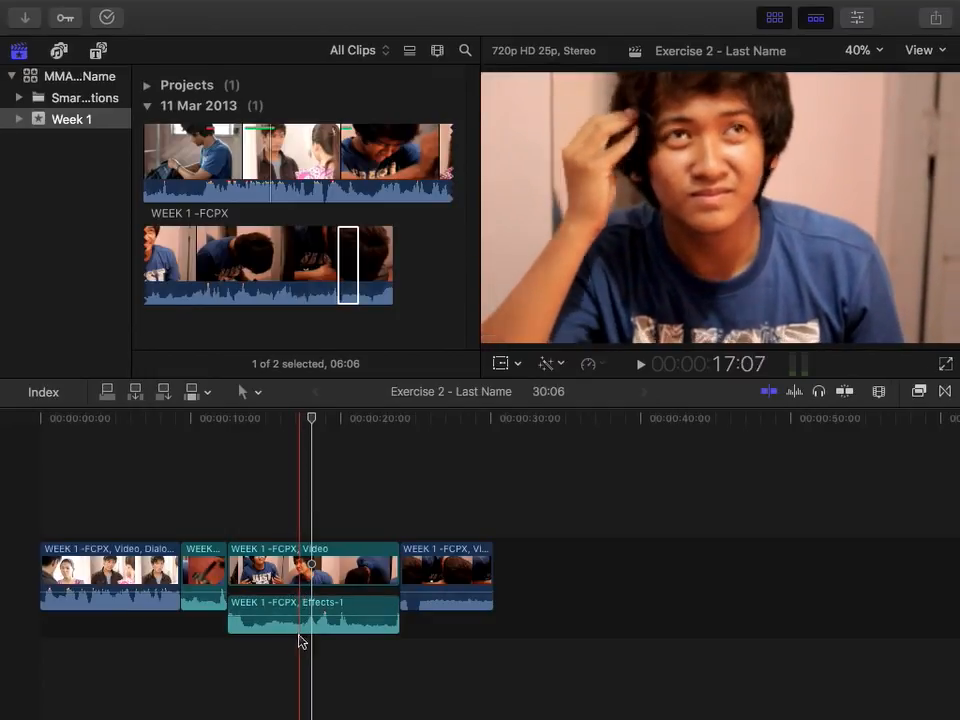
# Collapse the expanded audio of the third timeline clip back into its video
pyautogui.moveTo(277, 563); pyautogui.dragTo(348, 572)
pyautogui.rightClick(349, 572)
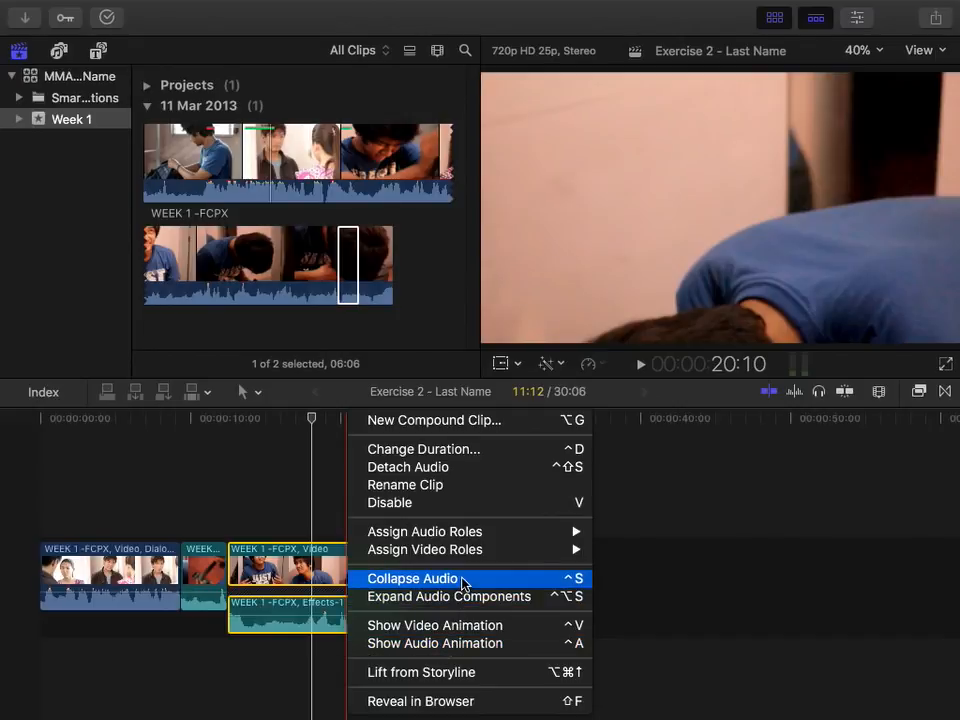
pyautogui.click(459, 579)
# Detach the third timeline clip's audio, move it beneath the first clip, and move the clip's video to the end of the storyline
pyautogui.rightClick(362, 575)
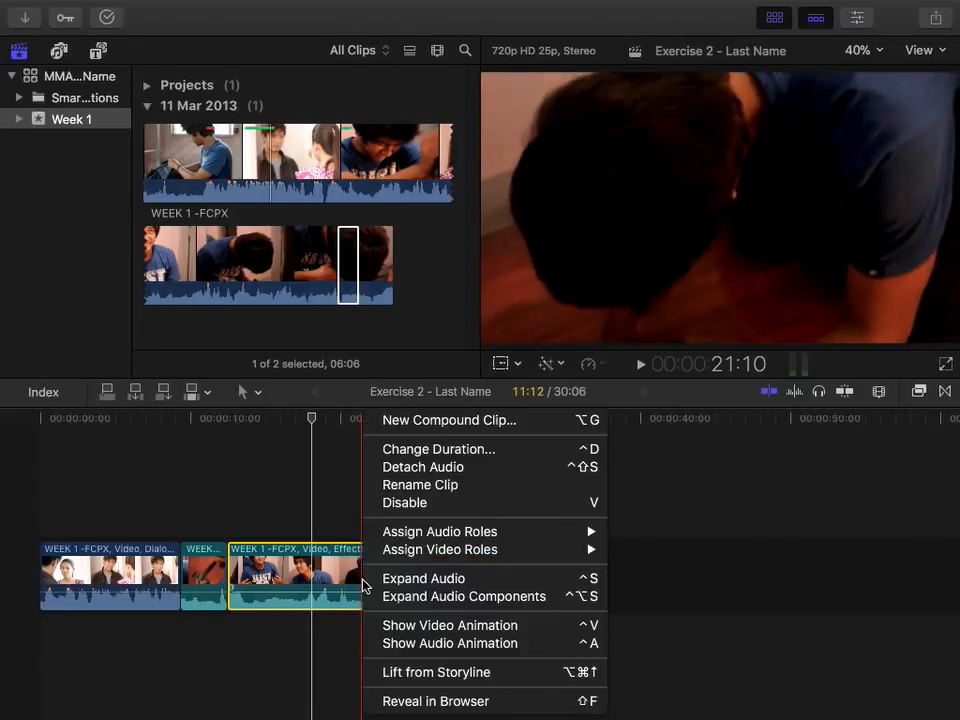
pyautogui.click(477, 468)
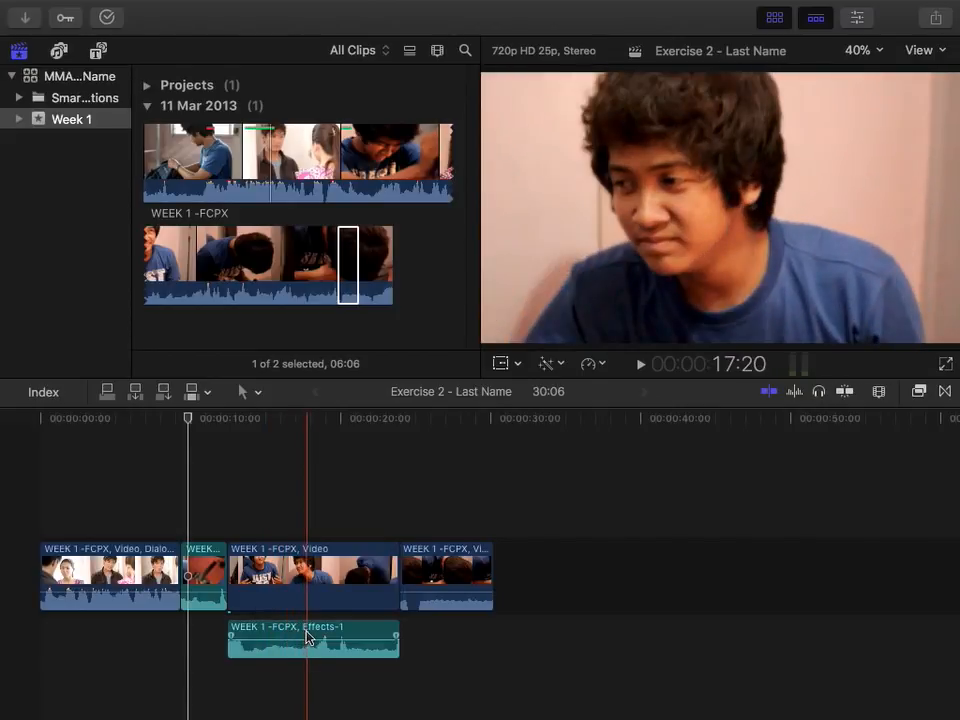
pyautogui.moveTo(290, 634); pyautogui.dragTo(110, 634)
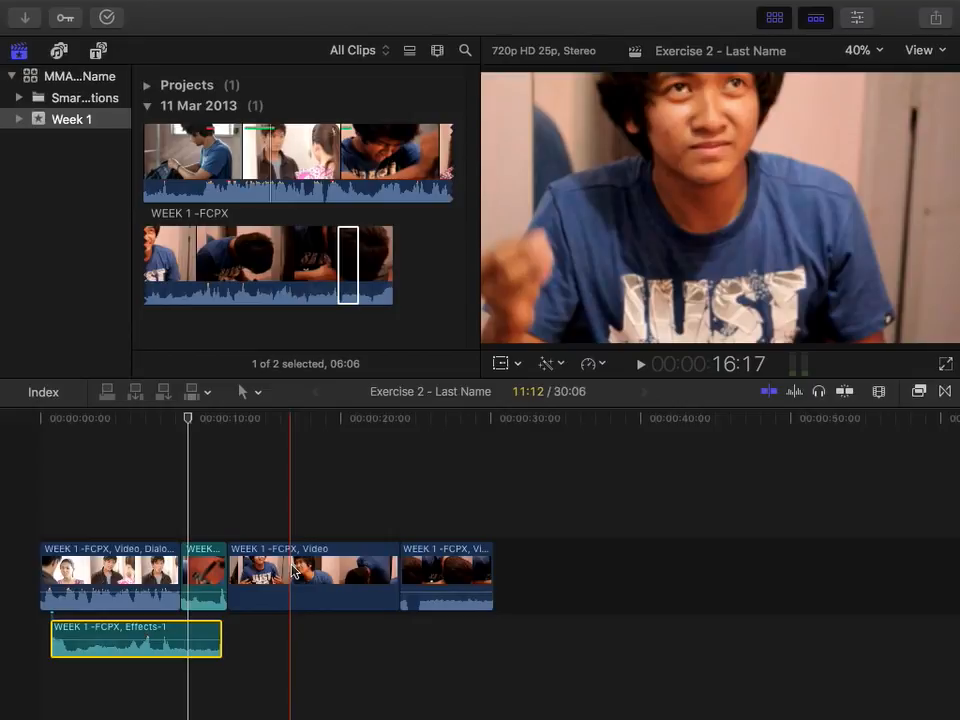
pyautogui.moveTo(392, 574); pyautogui.dragTo(484, 575)
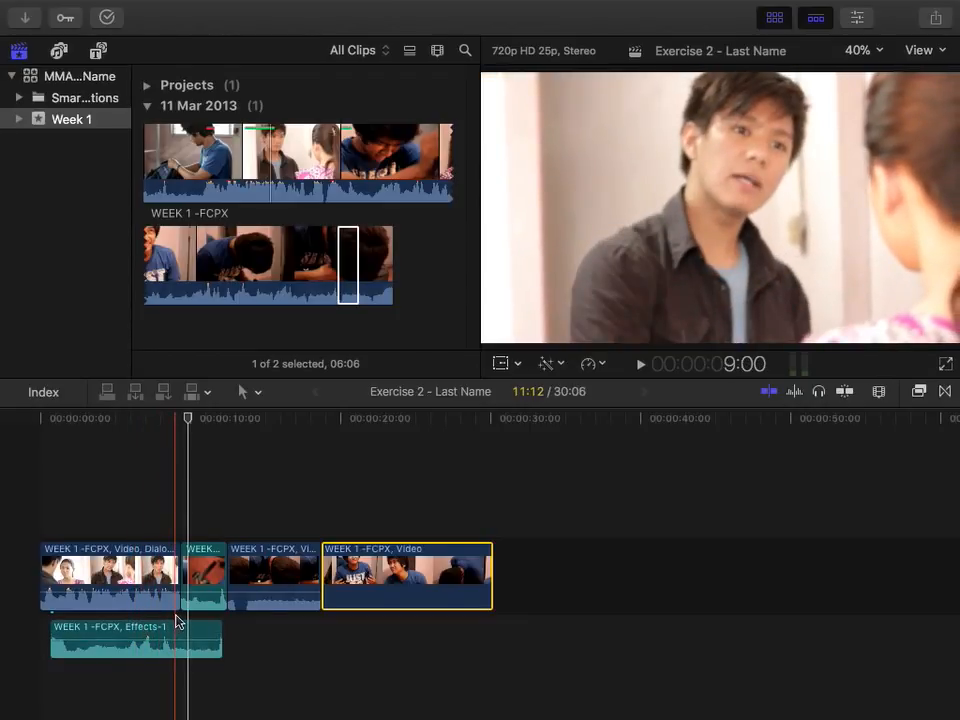
# Place the detached audio in the primary storyline just before its video, and lift the second clip above the storyline as a connected clip
pyautogui.moveTo(139, 637); pyautogui.dragTo(156, 498)
pyautogui.moveTo(153, 630); pyautogui.dragTo(390, 497)
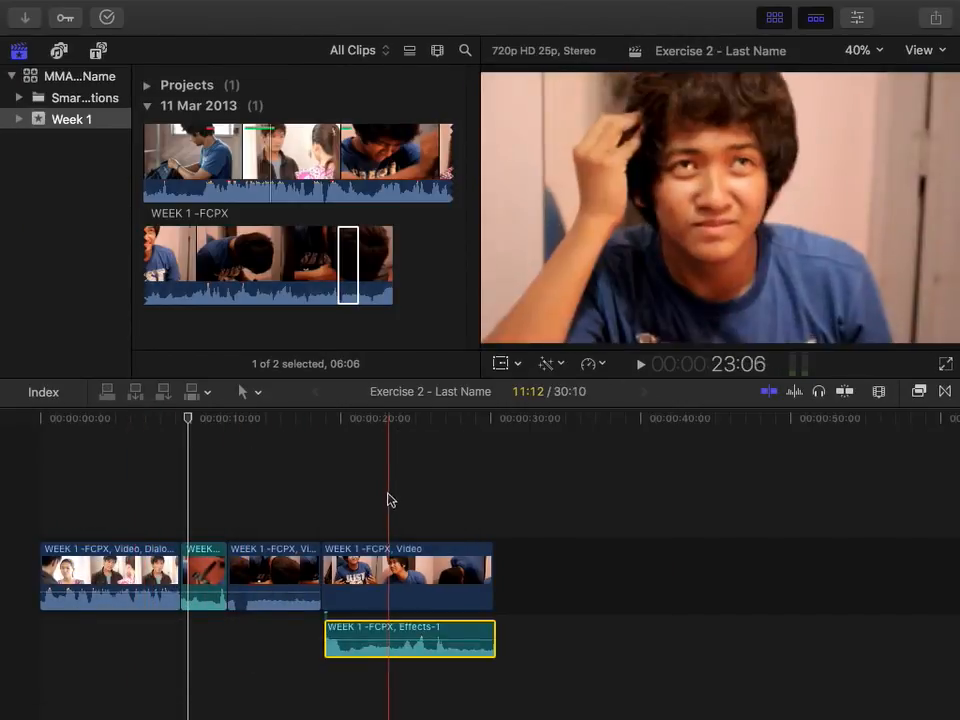
pyautogui.moveTo(333, 640); pyautogui.dragTo(372, 584)
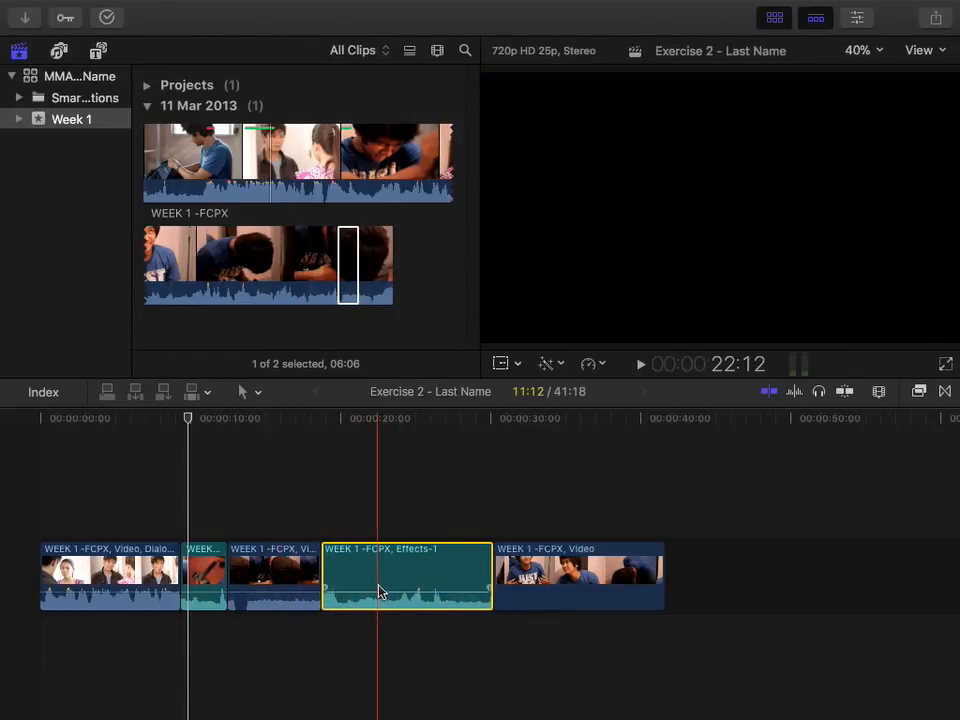
pyautogui.moveTo(207, 574); pyautogui.dragTo(311, 497)
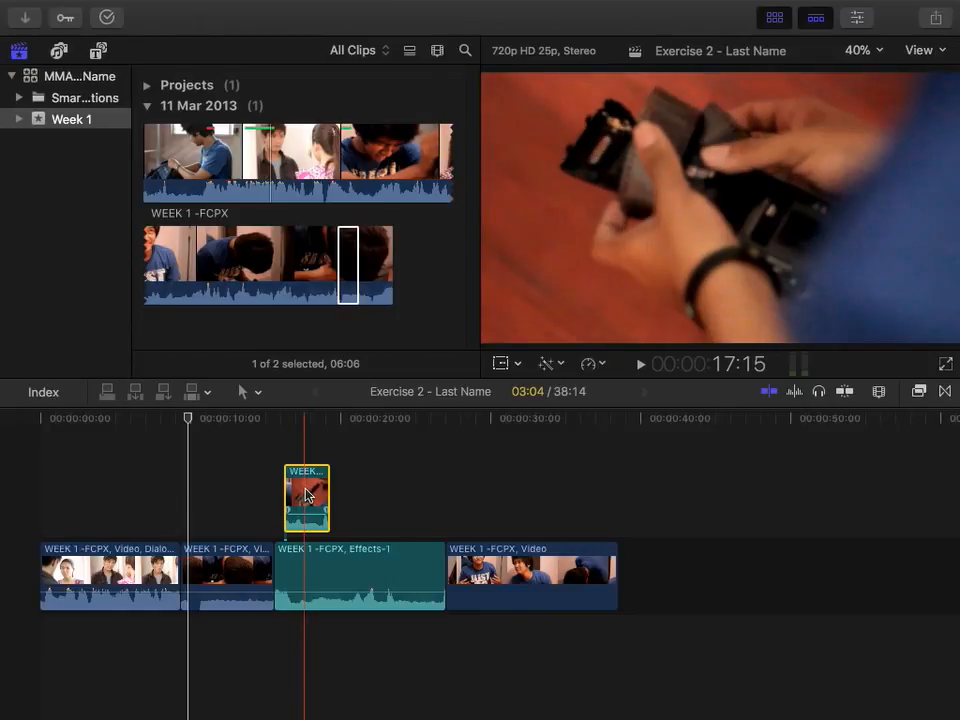
pyautogui.moveTo(307, 495); pyautogui.dragTo(225, 550)
# Undo the clip moves and the audio detachment, back to the original four-clip arrangement
pyautogui.press('super+z')
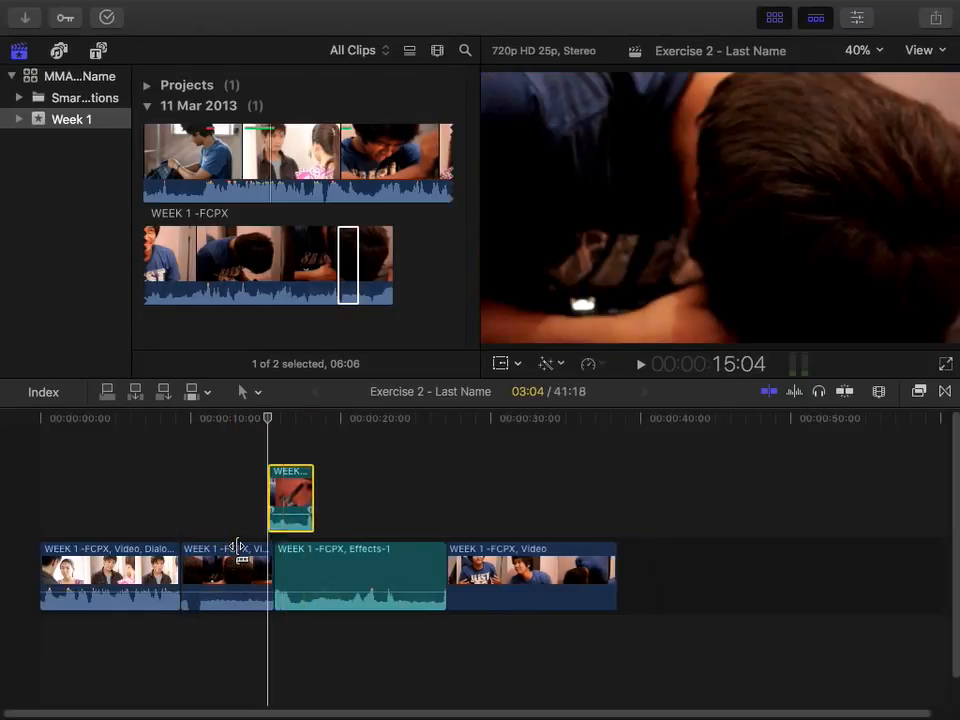
pyautogui.press('super+z')
pyautogui.press('super+z')
pyautogui.press('super+z')
pyautogui.press('super+z')
pyautogui.press('super+z')
pyautogui.press('super+z')
pyautogui.press('super+z')
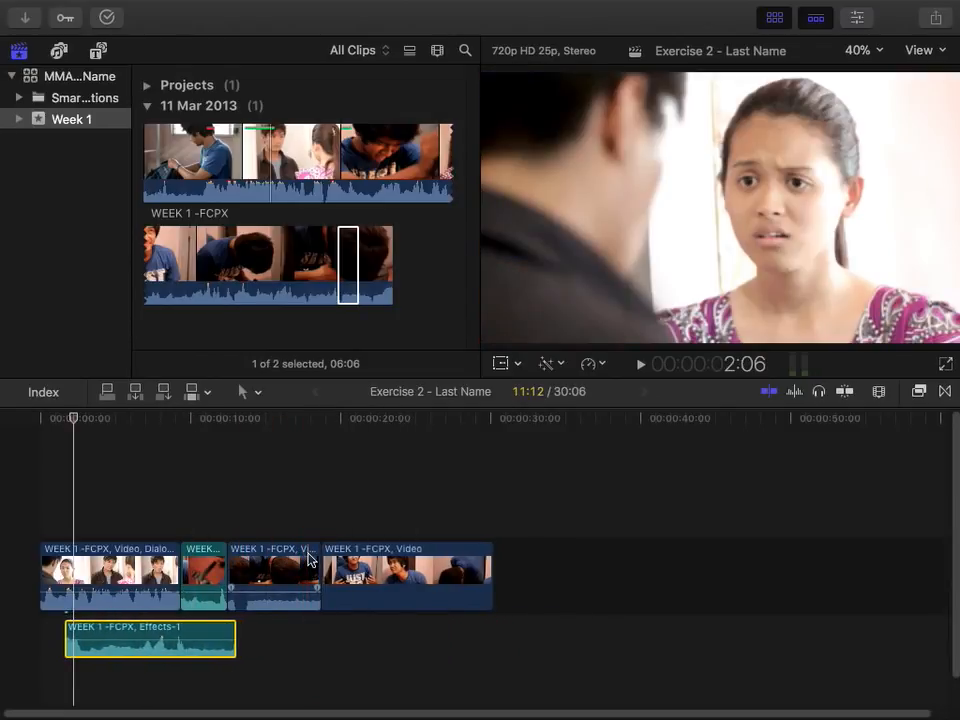
pyautogui.press('super+z')
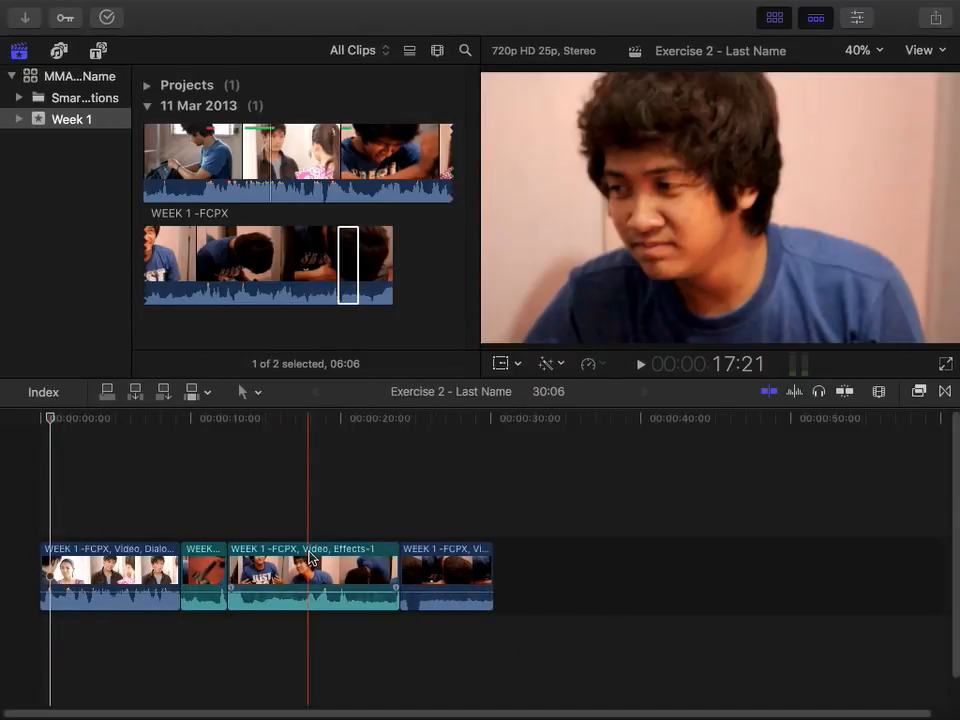
# Expand the audio of the third and first timeline clips, toggling the second clip's audio open and closed again
pyautogui.rightClick(367, 555)
pyautogui.click(402, 578)
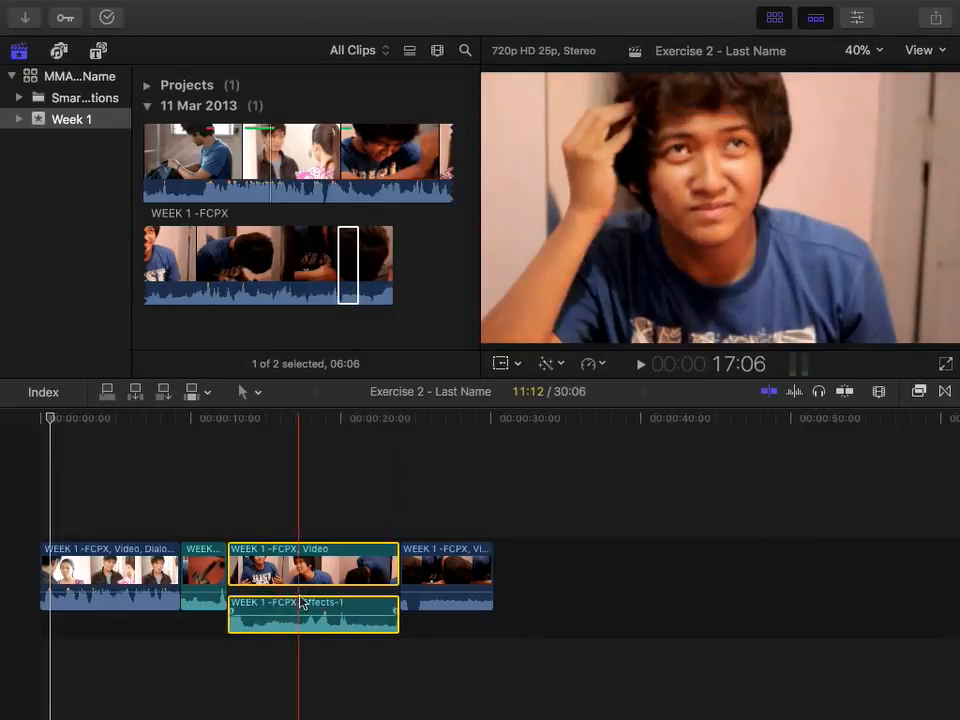
pyautogui.doubleClick(318, 627)
pyautogui.doubleClick(311, 603)
pyautogui.doubleClick(208, 603)
pyautogui.doubleClick(129, 603)
pyautogui.doubleClick(210, 615)
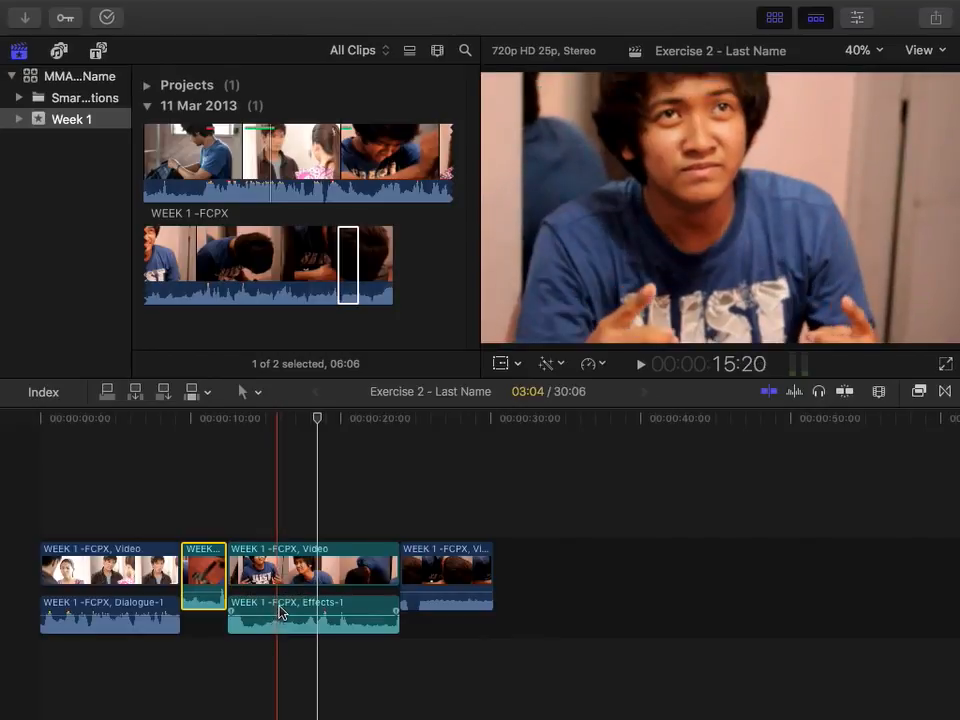
# Add a short fade-in to the third clip's expanded audio and adjust its fade-out handle and volume level
pyautogui.moveTo(268, 606)
pyautogui.mouseDown()
pyautogui.moveTo(268, 598)
pyautogui.moveTo(275, 609)
pyautogui.mouseUp()
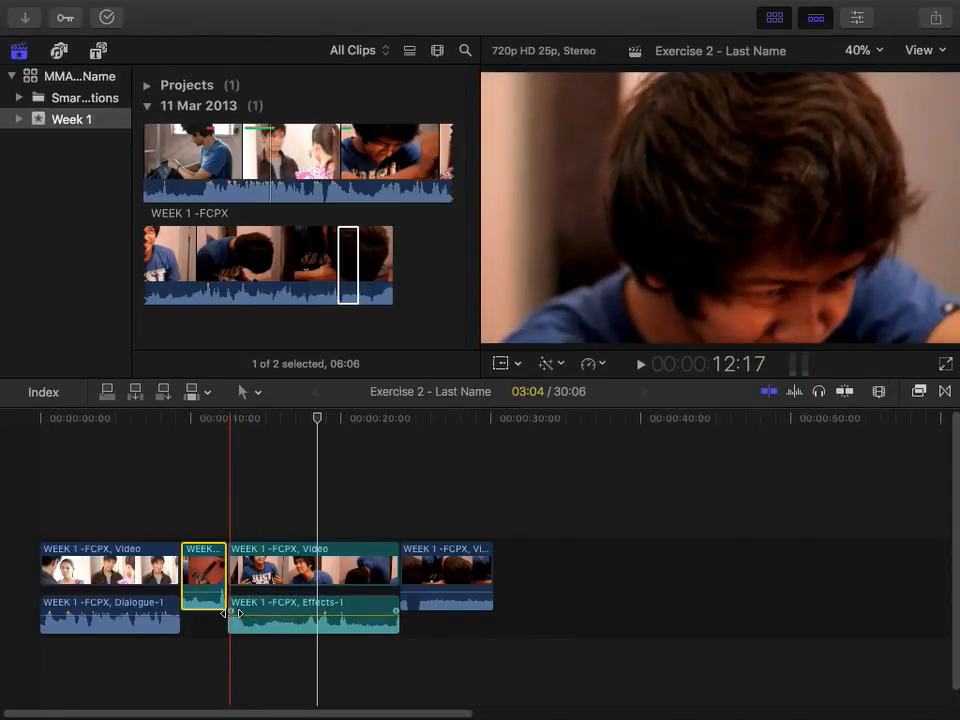
pyautogui.moveTo(230, 613)
pyautogui.mouseDown()
pyautogui.moveTo(275, 618)
pyautogui.moveTo(249, 616)
pyautogui.mouseUp()
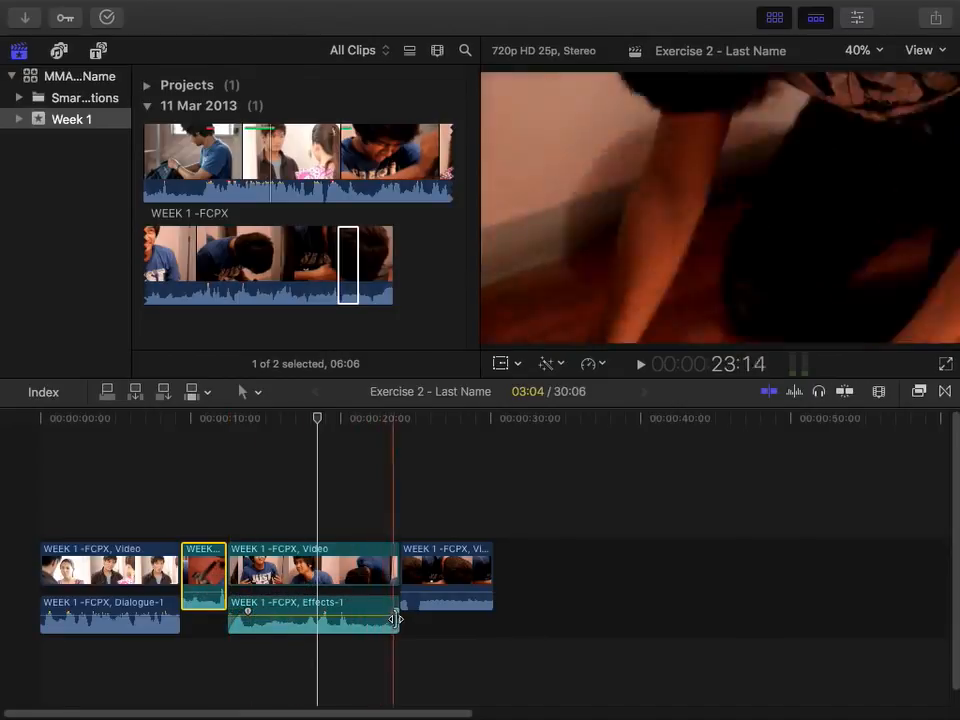
pyautogui.moveTo(395, 612)
pyautogui.mouseDown()
pyautogui.moveTo(375, 612)
pyautogui.moveTo(399, 612)
pyautogui.mouseUp()
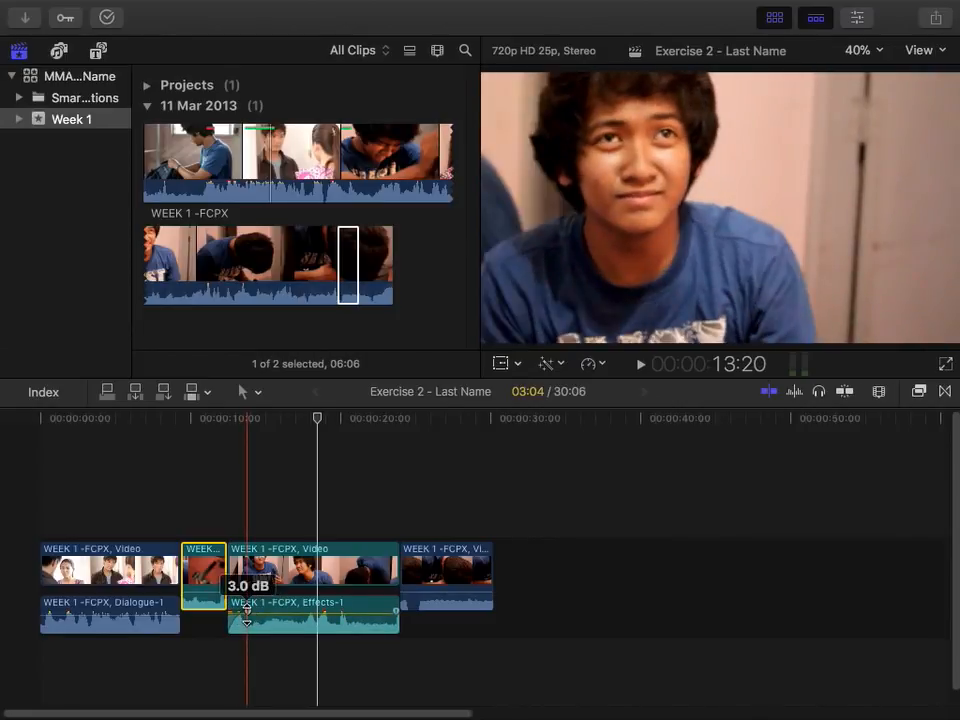
pyautogui.moveTo(249, 613)
pyautogui.mouseDown()
pyautogui.moveTo(211, 613)
pyautogui.moveTo(255, 608)
pyautogui.mouseUp()
pyautogui.moveTo(404, 588); pyautogui.dragTo(430, 583)
# Collapse the expanded audio of the third and first timeline clips back into their video
pyautogui.doubleClick(352, 628)
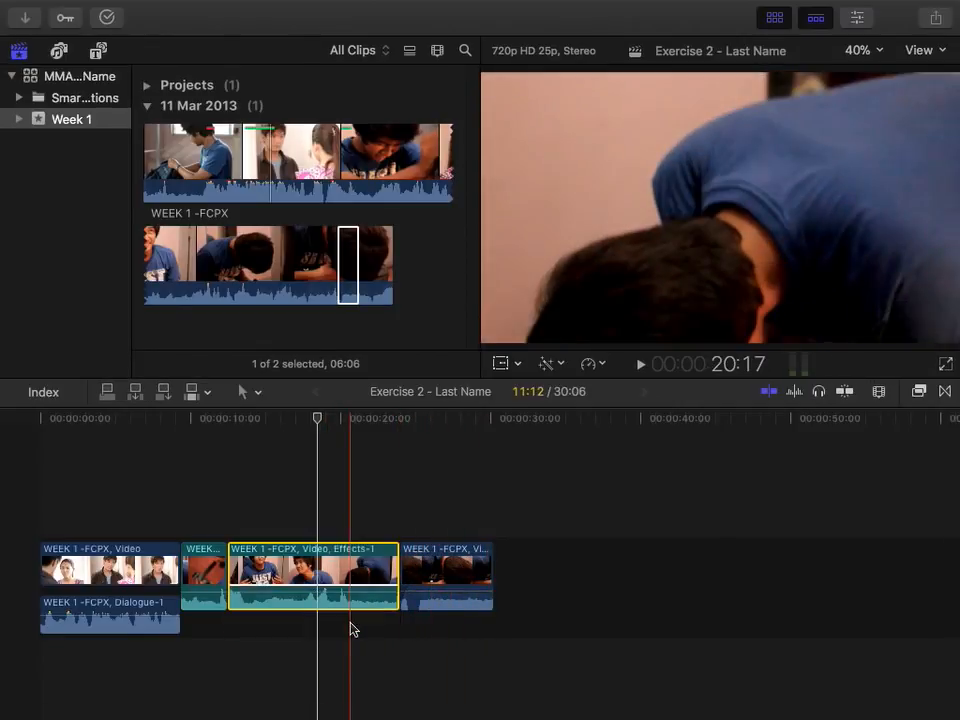
pyautogui.doubleClick(167, 625)
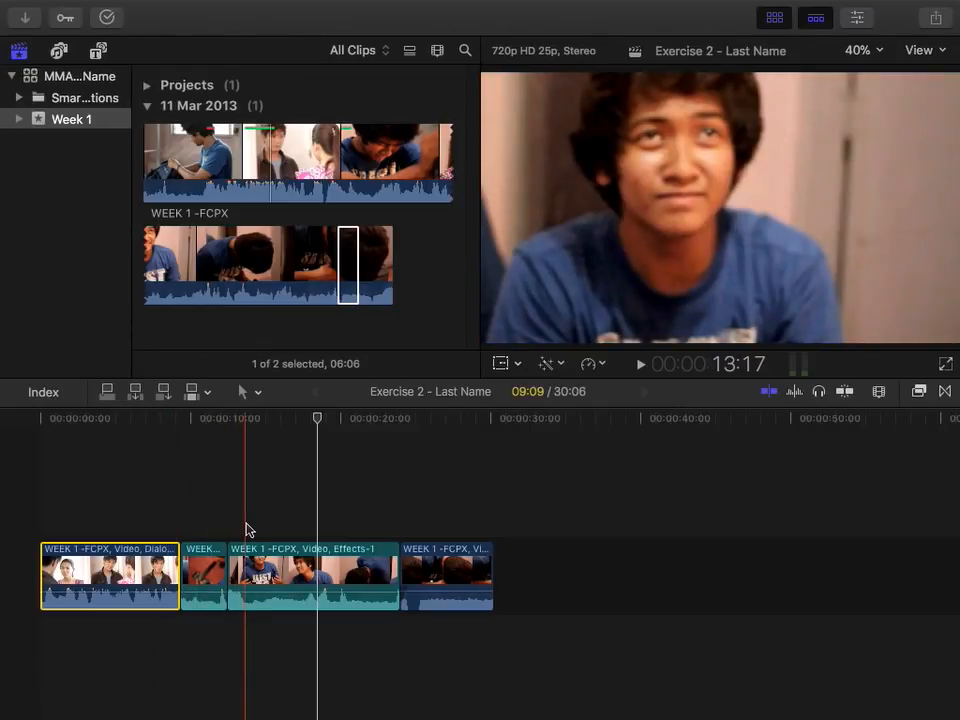
# Select the third timeline clip and place the playhead at about 18:17
pyautogui.moveTo(416, 7)
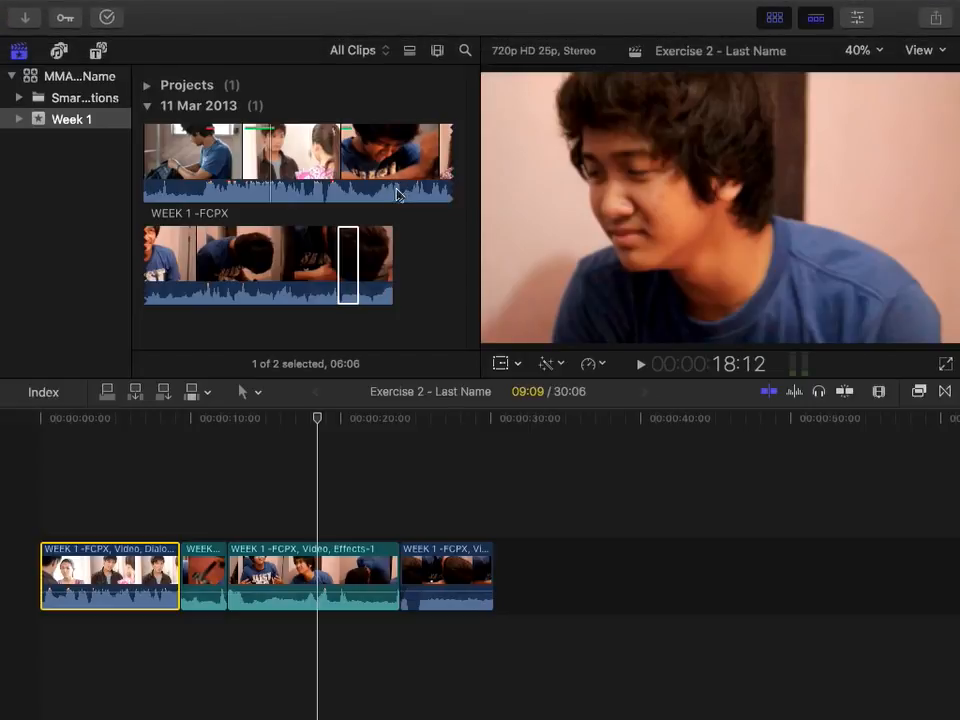
pyautogui.moveTo(356, 421); pyautogui.dragTo(400, 422)
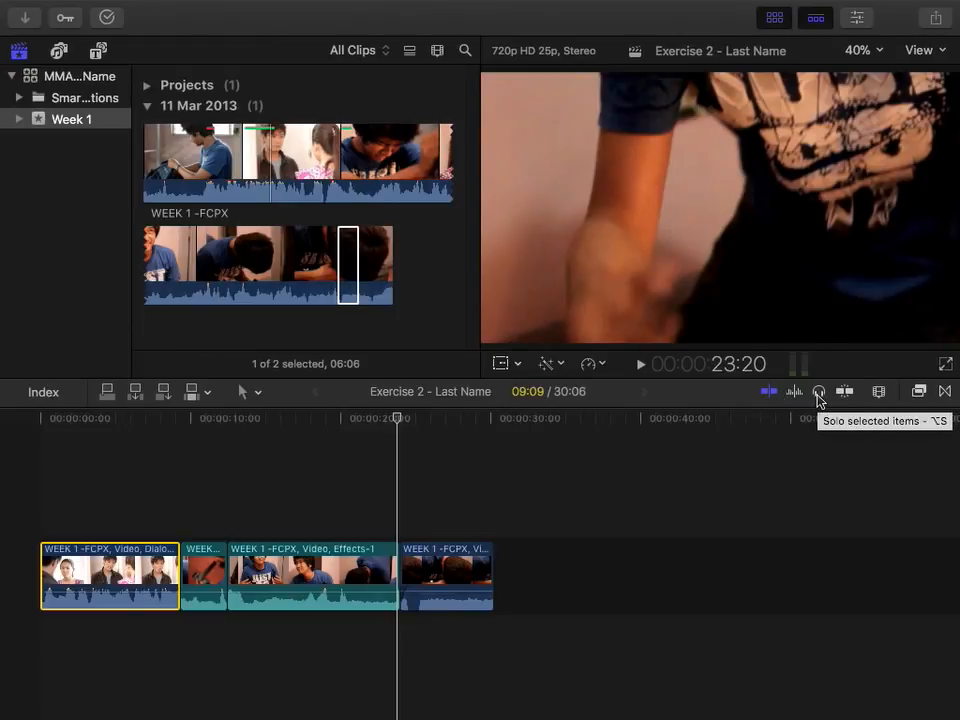
pyautogui.click(296, 575)
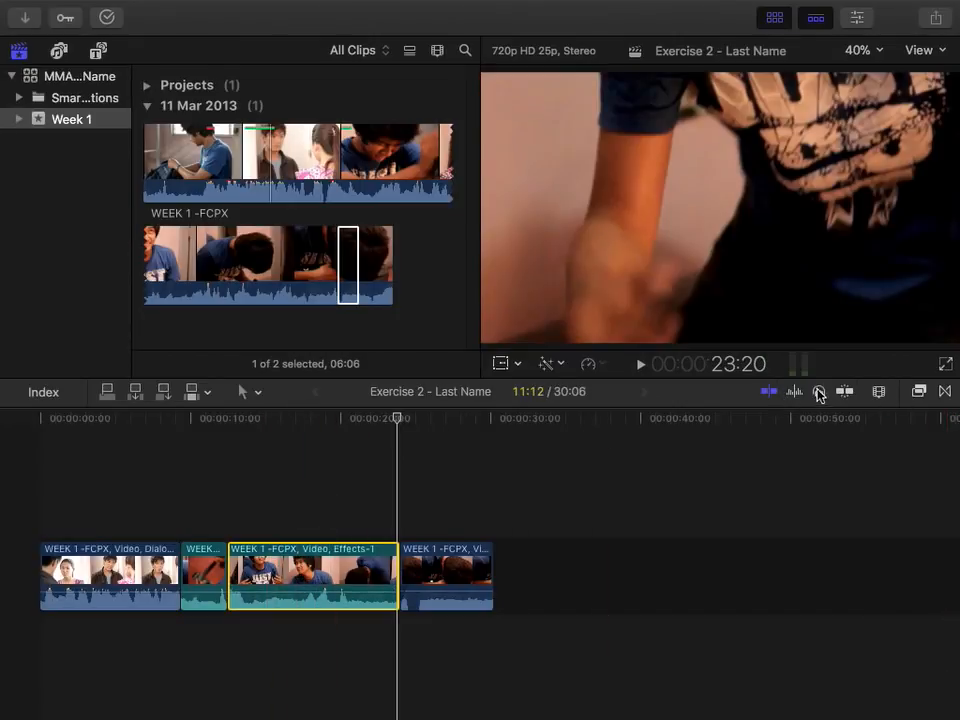
pyautogui.click(320, 420)
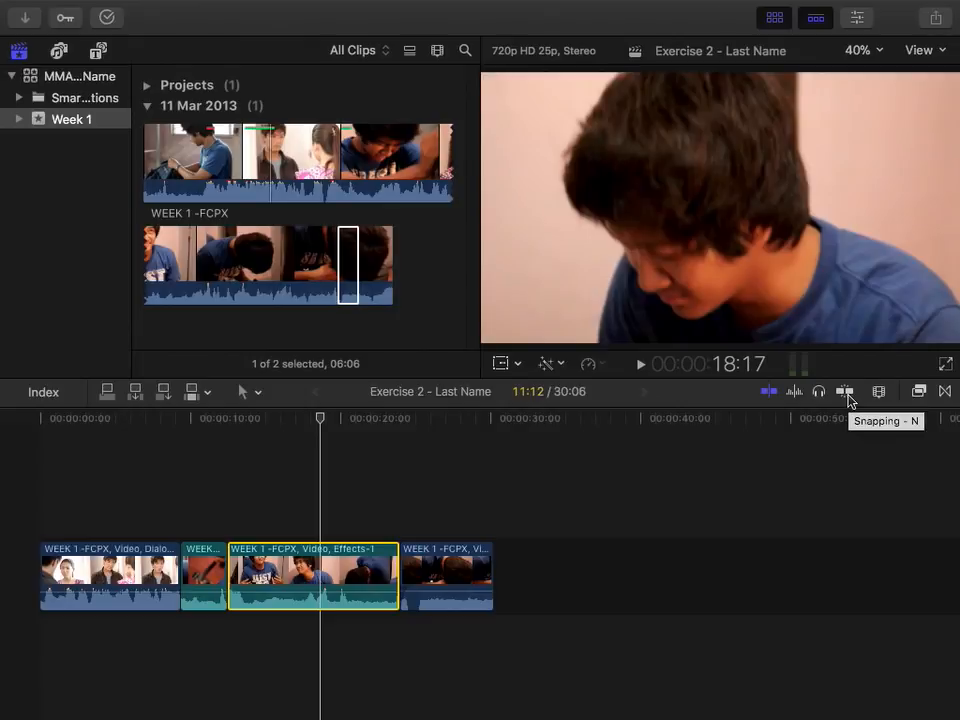
# Turn on snapping and rearrange the clips after the first into the order 11:12 clip, 3:04 clip, 6:06 clip
pyautogui.moveTo(440, 560); pyautogui.dragTo(275, 557)
pyautogui.moveTo(394, 561); pyautogui.dragTo(450, 580)
pyautogui.moveTo(215, 575); pyautogui.dragTo(491, 565)
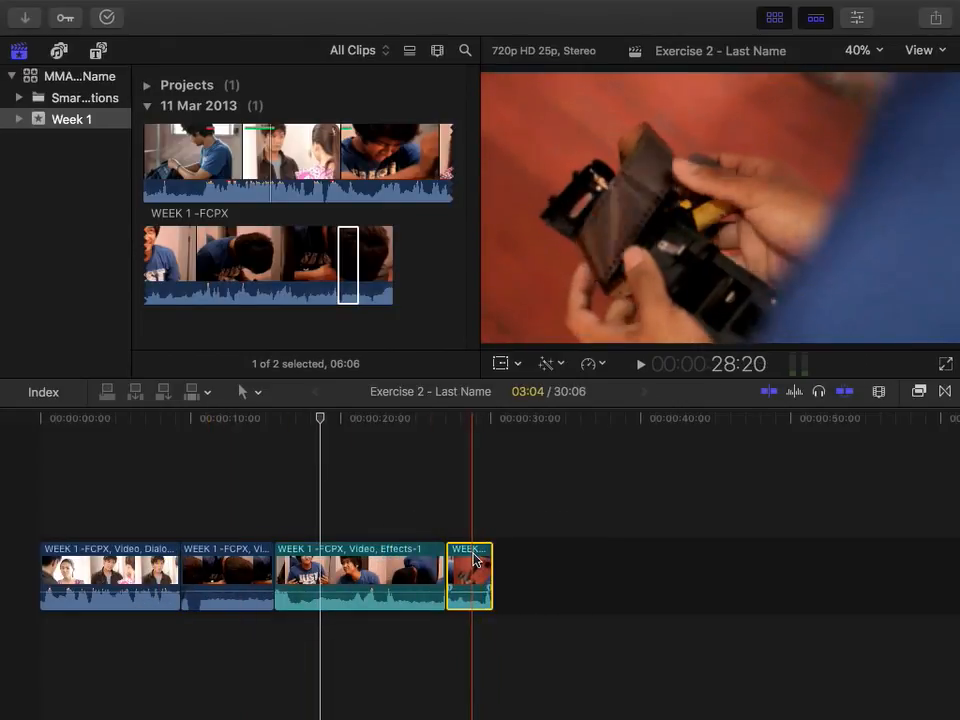
pyautogui.moveTo(253, 570); pyautogui.dragTo(530, 570)
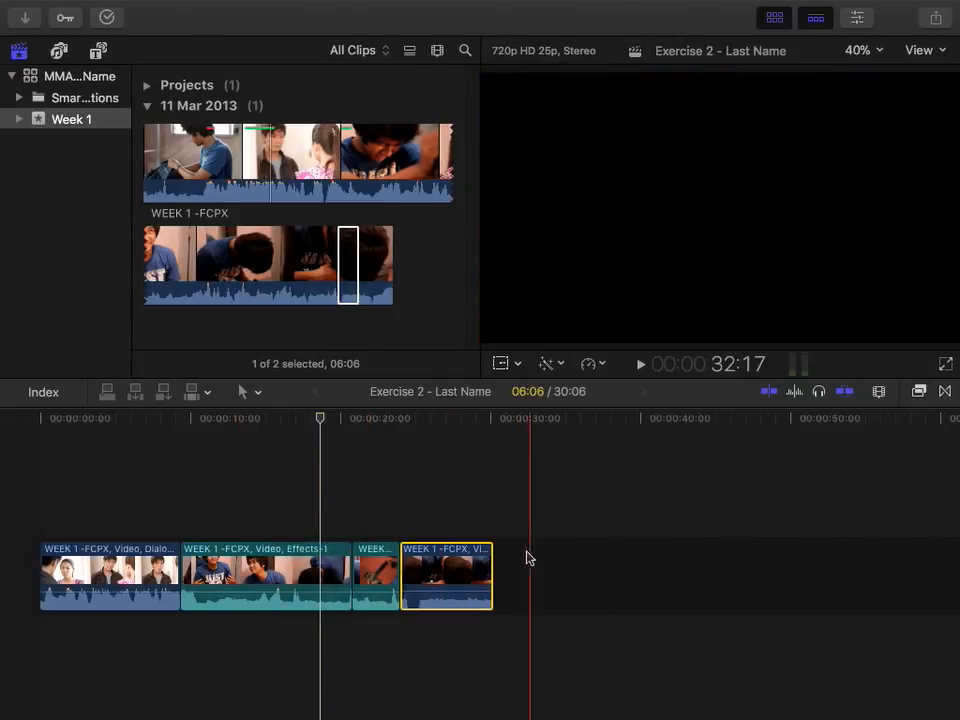
# With snapping off, lift the 11:12 and 3:04 clips above the storyline as connected clips, keeping the 6:06 clip after the first
pyautogui.moveTo(458, 560); pyautogui.dragTo(456, 480)
pyautogui.moveTo(305, 576); pyautogui.dragTo(251, 514)
pyautogui.moveTo(262, 445); pyautogui.dragTo(375, 565)
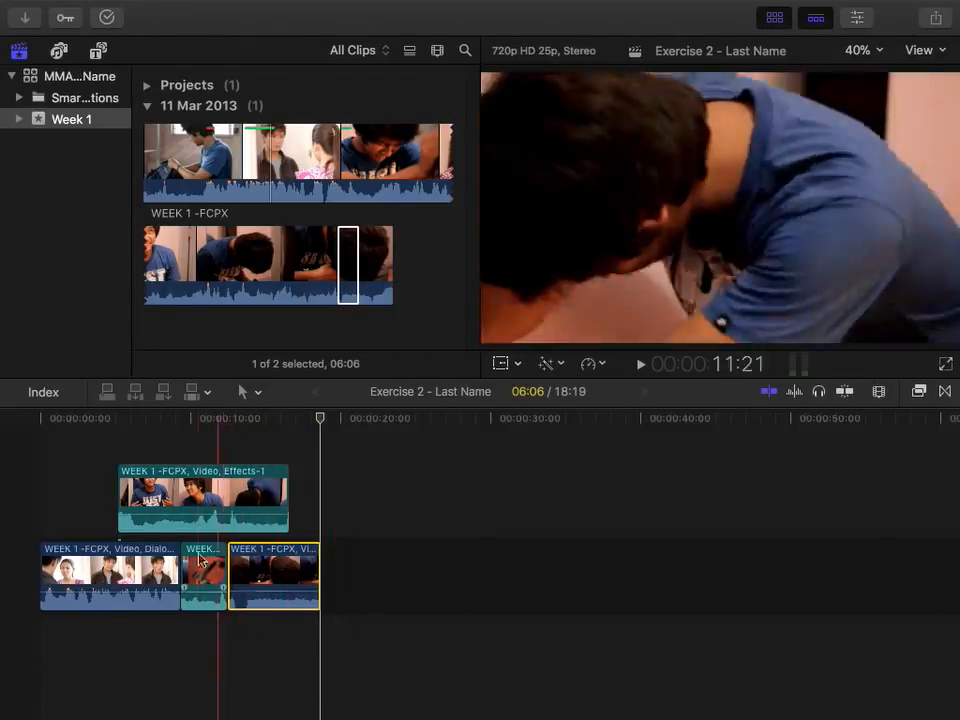
pyautogui.moveTo(200, 572); pyautogui.dragTo(310, 490)
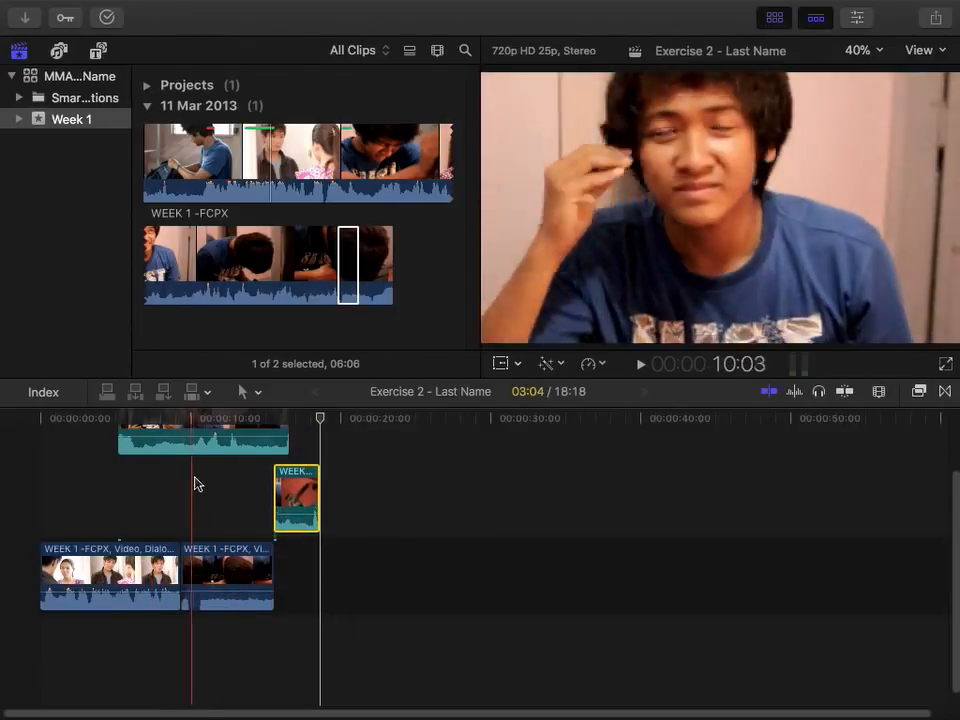
# Slide the two connected clips along the storyline, and return both to its end with the 3:04 clip before the 11:12 clip
pyautogui.moveTo(227, 448); pyautogui.dragTo(204, 526)
pyautogui.moveTo(300, 491); pyautogui.dragTo(268, 487)
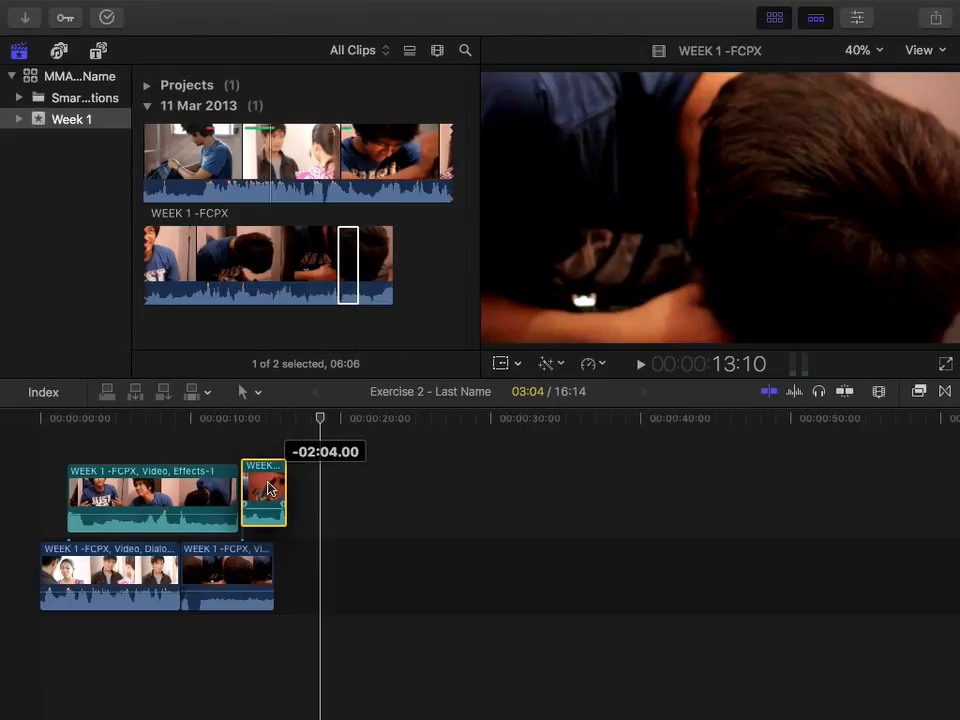
pyautogui.moveTo(268, 487); pyautogui.dragTo(302, 490)
pyautogui.moveTo(215, 504); pyautogui.dragTo(469, 575)
pyautogui.moveTo(302, 512); pyautogui.dragTo(530, 566)
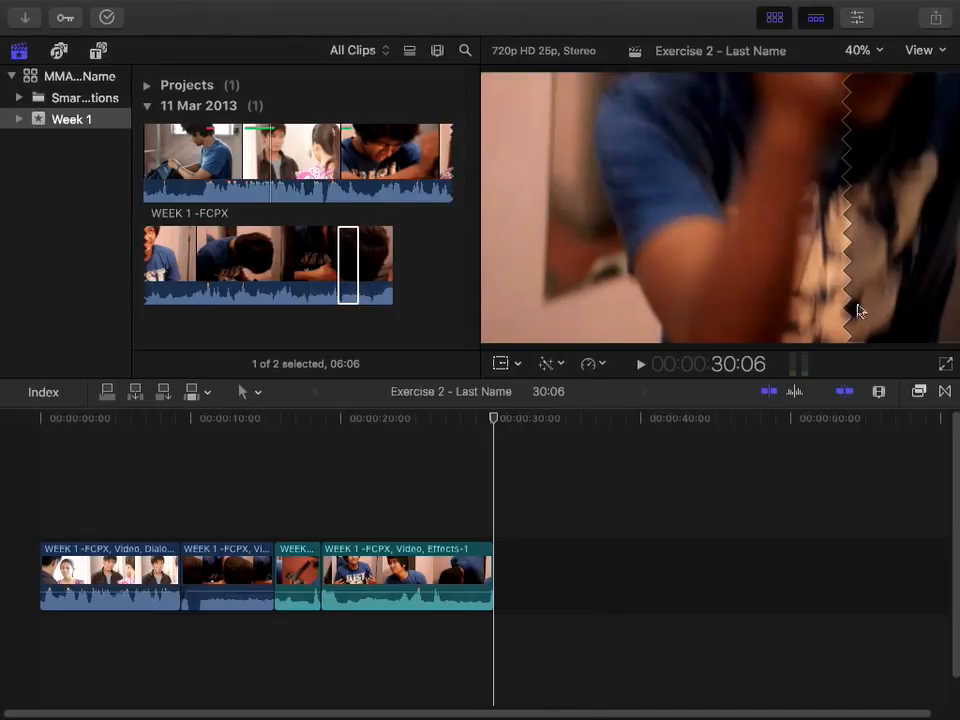
# Show the Inspector and select the last timeline clip, with the playhead at about 23:03
pyautogui.click(853, 27)
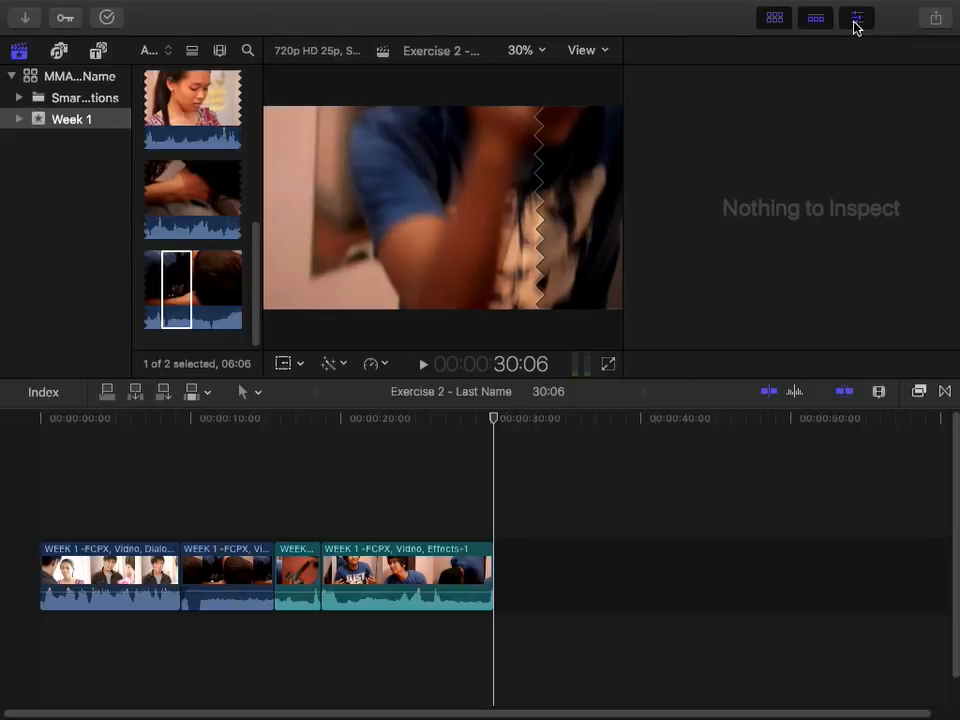
pyautogui.click(389, 422)
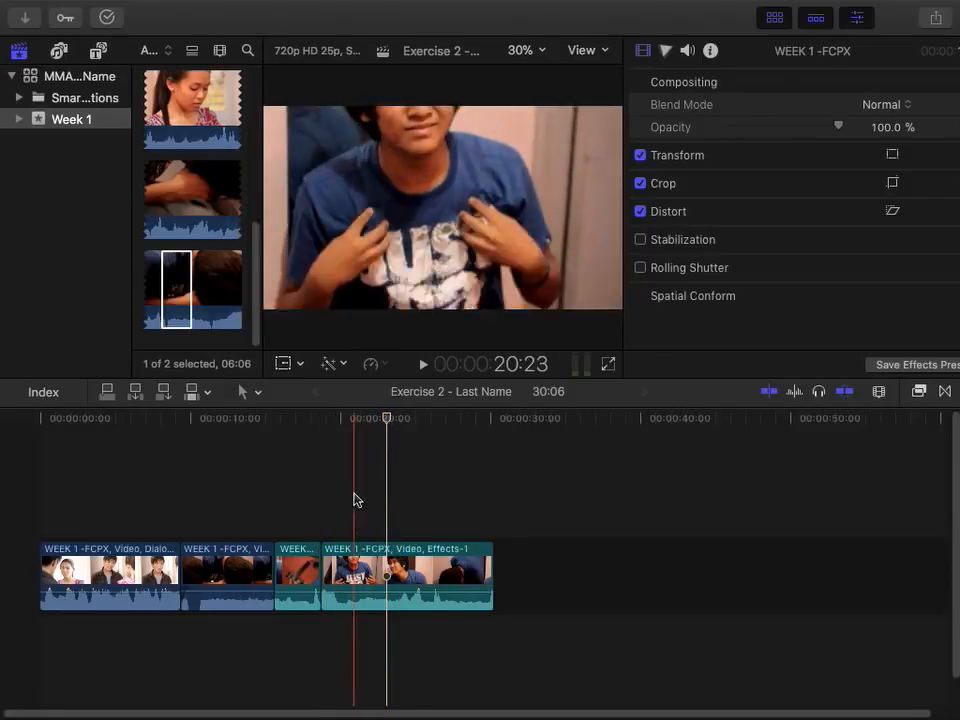
pyautogui.moveTo(354, 494); pyautogui.dragTo(469, 624)
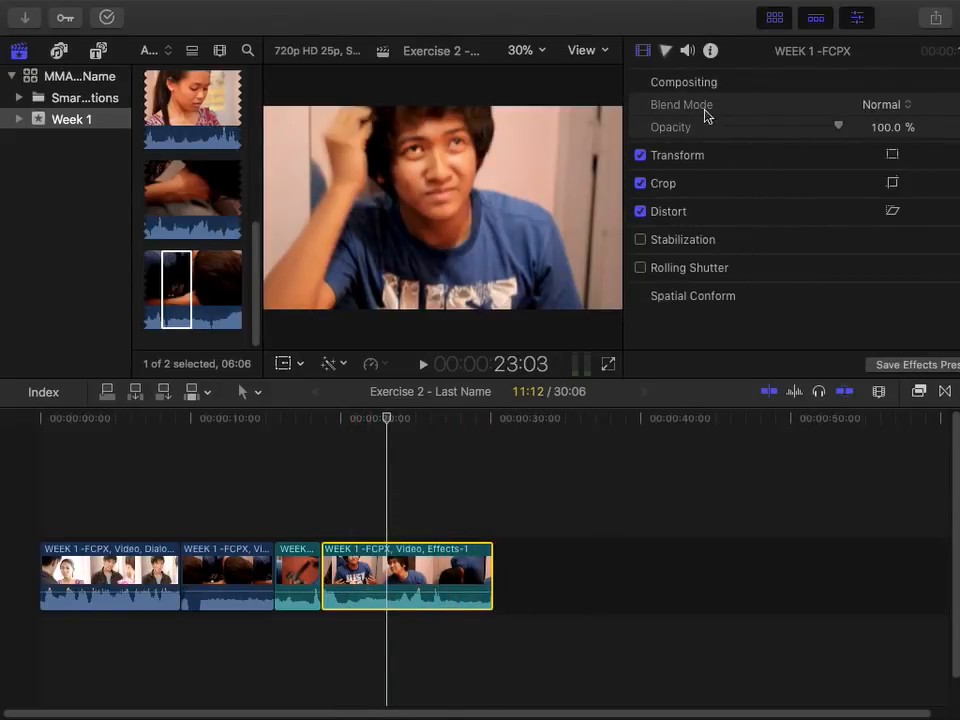
# Review the last clip's blend mode options and opacity control, keeping Normal and 100%
pyautogui.click(895, 105)
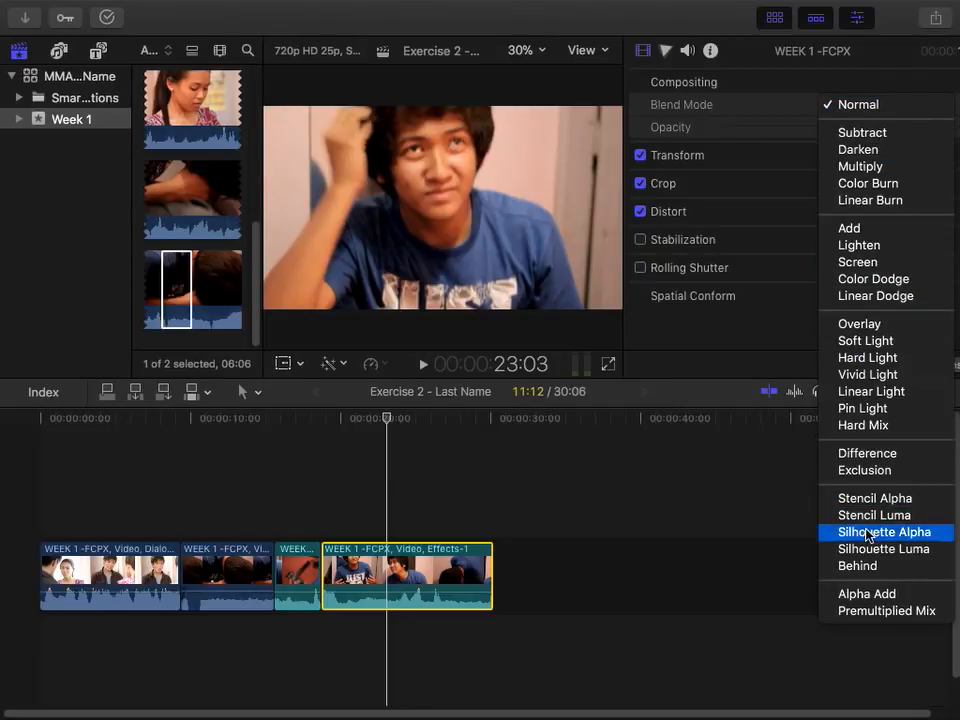
pyautogui.click(761, 111)
pyautogui.moveTo(827, 133); pyautogui.dragTo(855, 171)
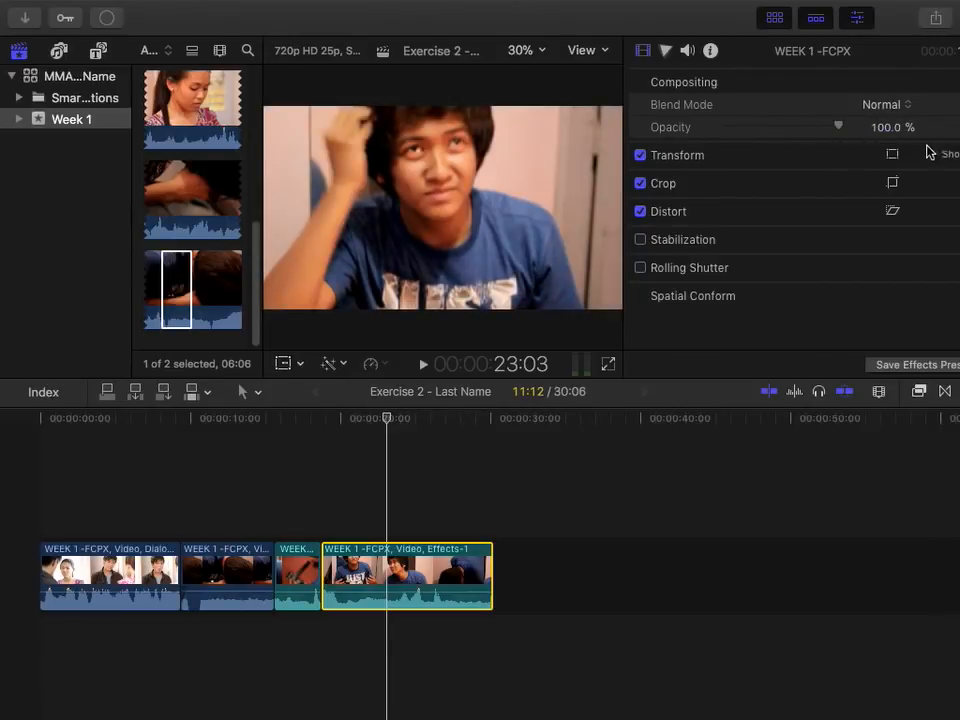
# Show the last clip's Transform parameters and scale the clip to 108%
pyautogui.click(951, 156)
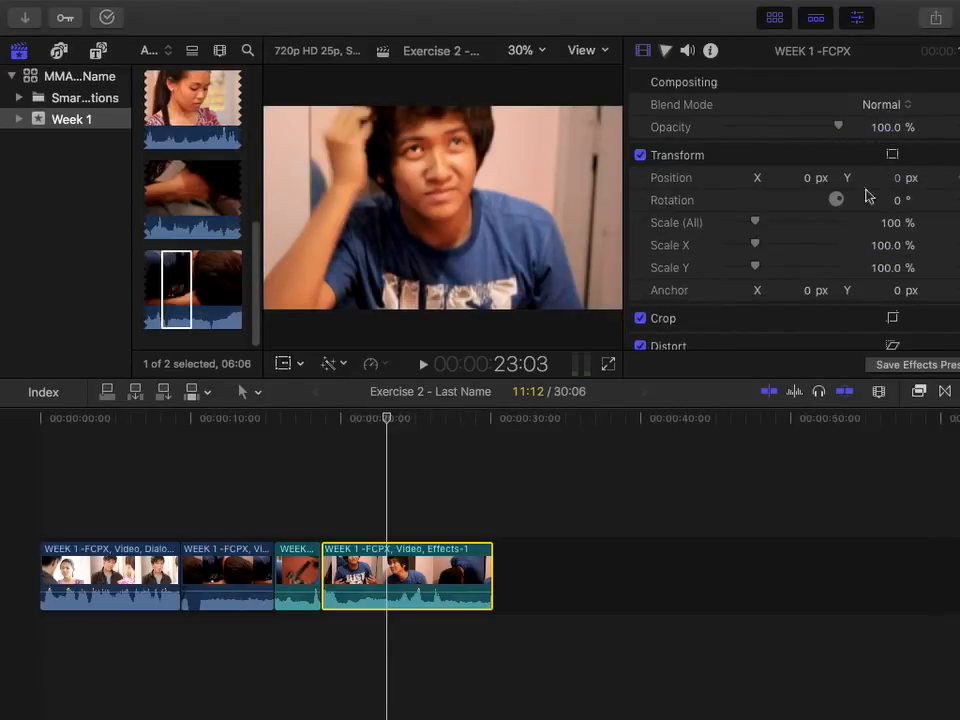
pyautogui.moveTo(757, 223)
pyautogui.mouseDown()
pyautogui.moveTo(786, 223)
pyautogui.moveTo(757, 223)
pyautogui.mouseUp()
# Try rotating the last clip to about -263.5°, and undo the rotation
pyautogui.moveTo(838, 202); pyautogui.dragTo(874, 208)
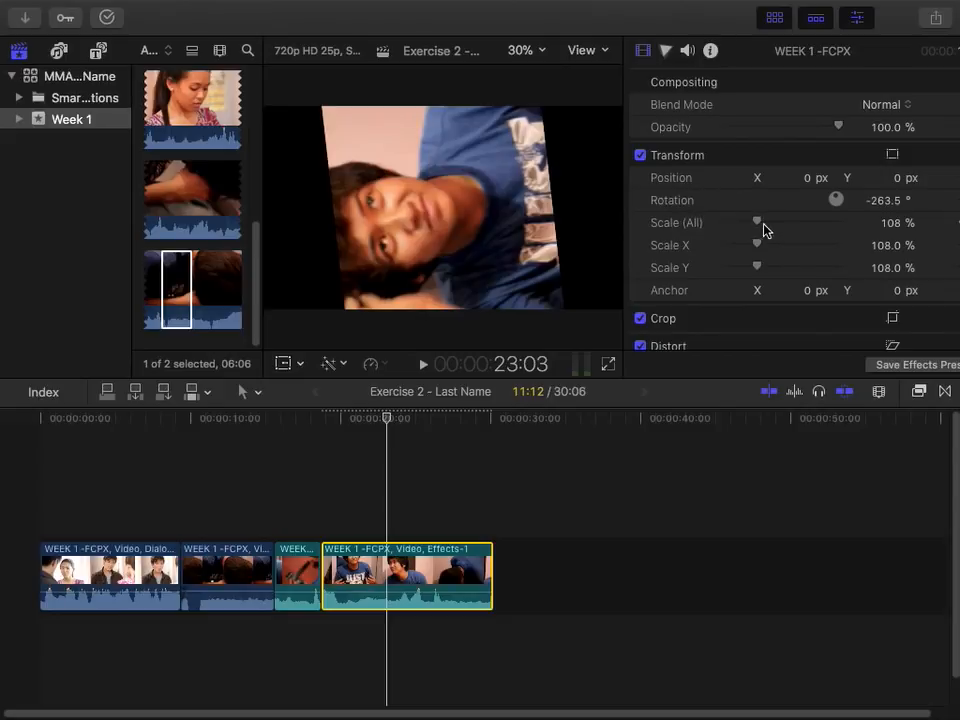
pyautogui.press('super+z')
pyautogui.press('super+z')
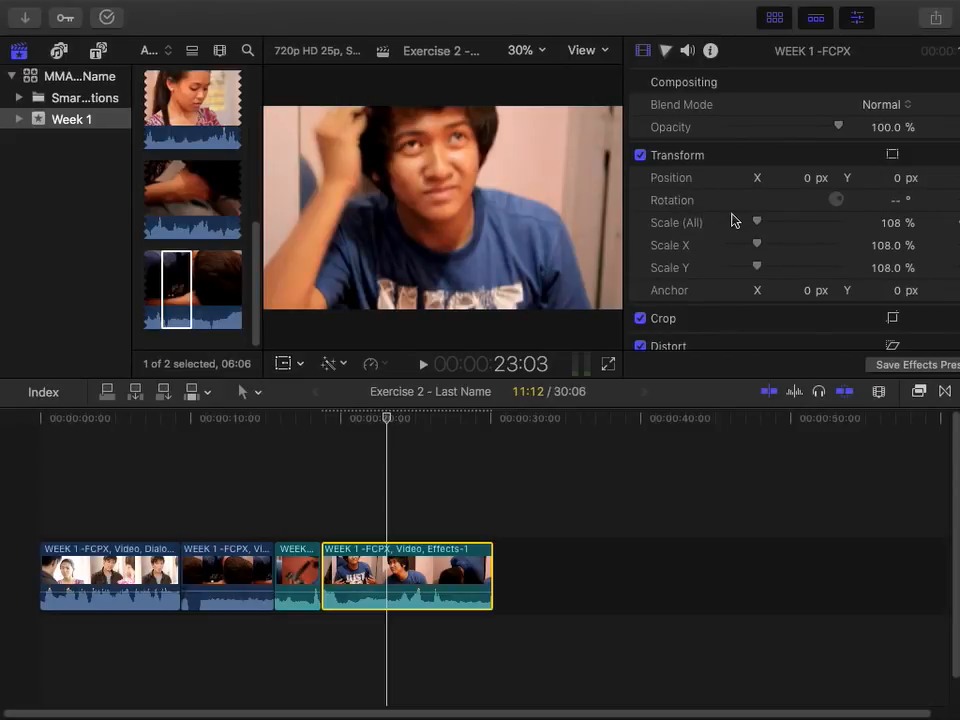
# Show the last clip's Crop parameters and try trimming 237 px off its left edge and 387 px off its right edge
pyautogui.click(943, 157)
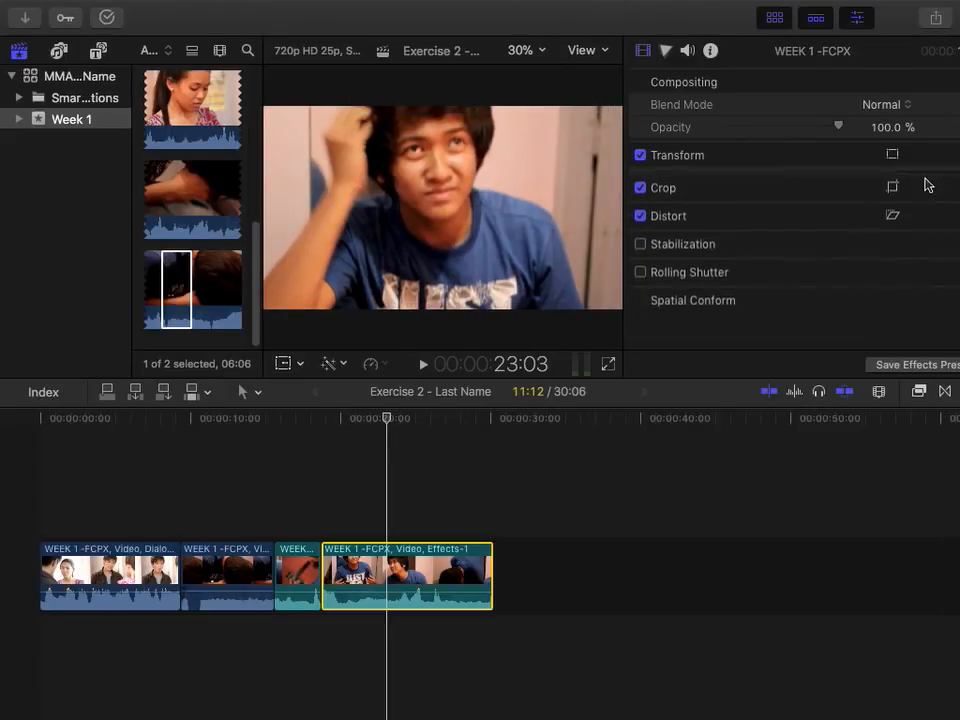
pyautogui.click(945, 183)
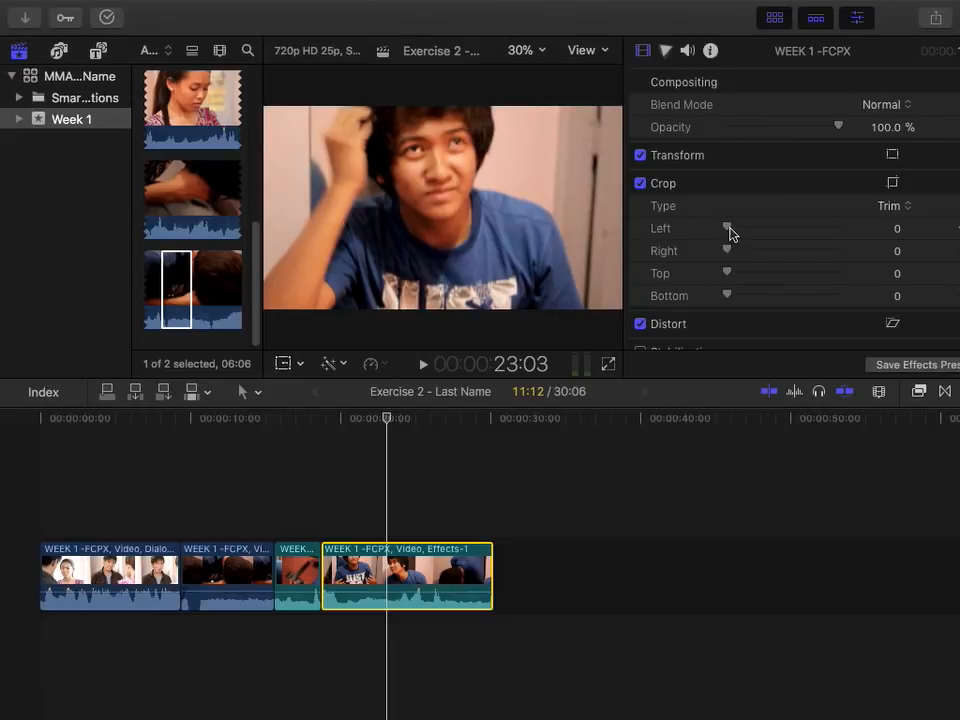
pyautogui.moveTo(731, 233); pyautogui.dragTo(791, 254)
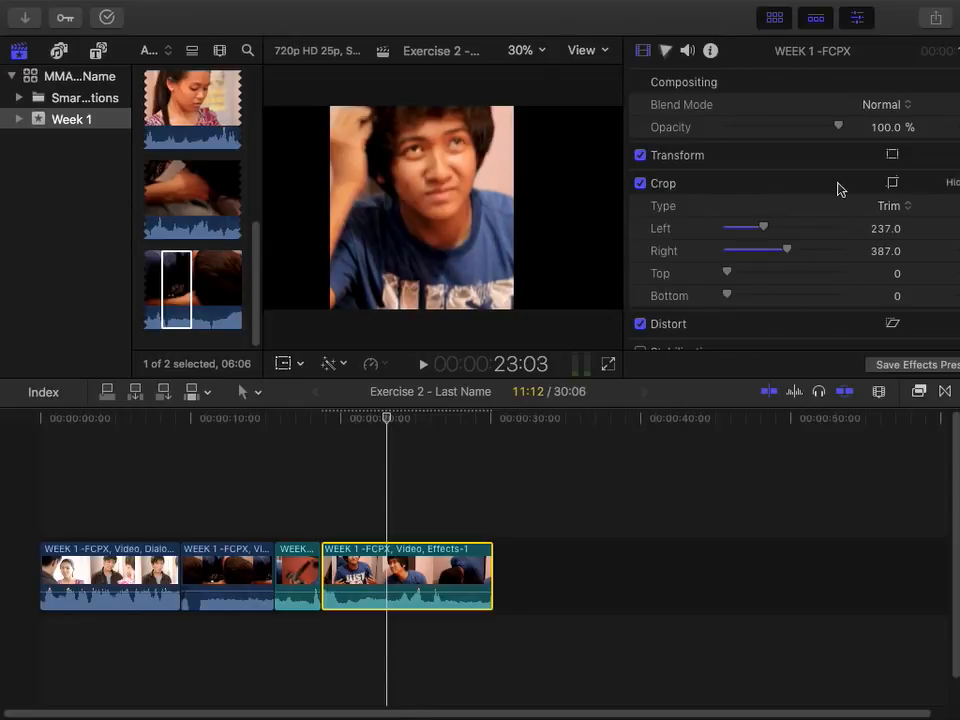
# Switch the last clip's crop type to Crop, set Right to 25, and try a Top crop of 593 before undoing it
pyautogui.click(894, 185)
pyautogui.click(890, 206)
pyautogui.click(893, 223)
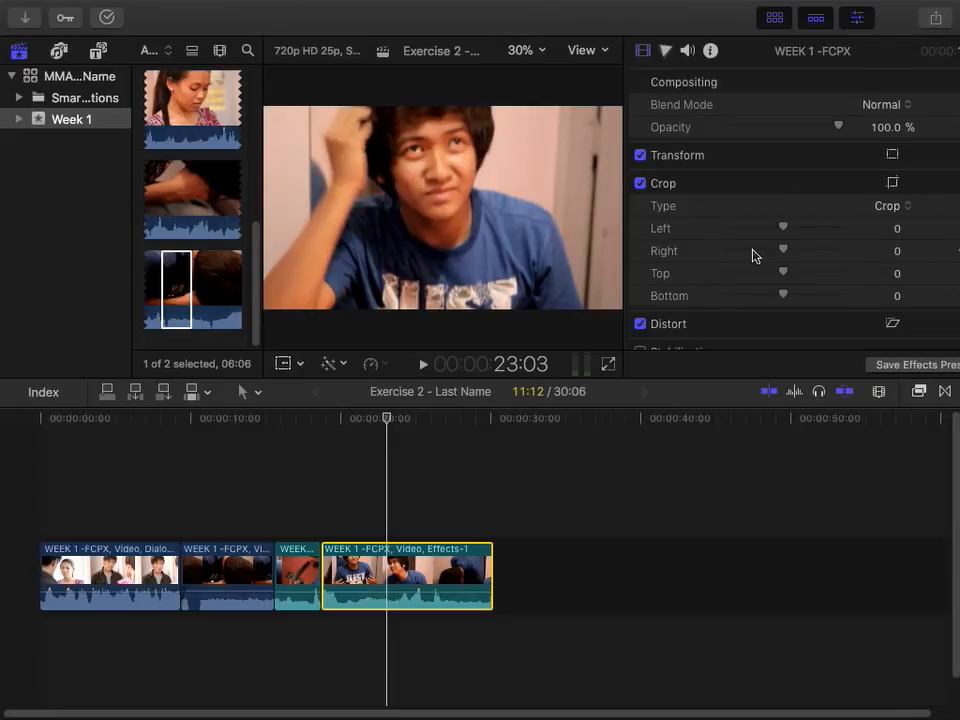
pyautogui.moveTo(786, 230)
pyautogui.mouseDown()
pyautogui.moveTo(797, 229)
pyautogui.moveTo(780, 231)
pyautogui.moveTo(806, 253)
pyautogui.moveTo(772, 247)
pyautogui.moveTo(793, 251)
pyautogui.moveTo(784, 251)
pyautogui.mouseUp()
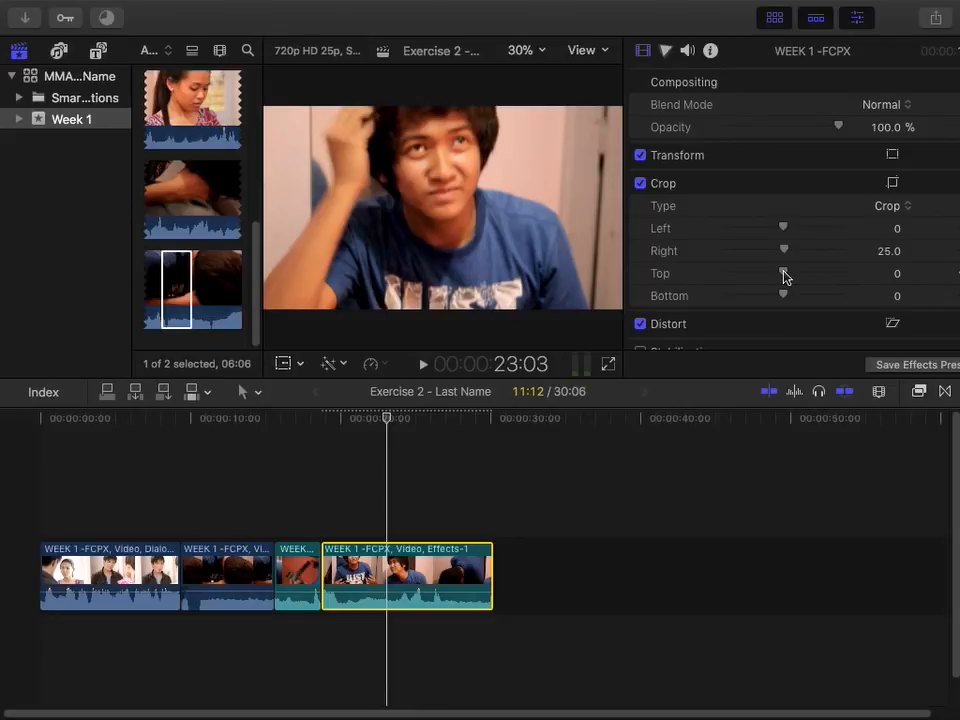
pyautogui.moveTo(784, 273); pyautogui.dragTo(807, 273)
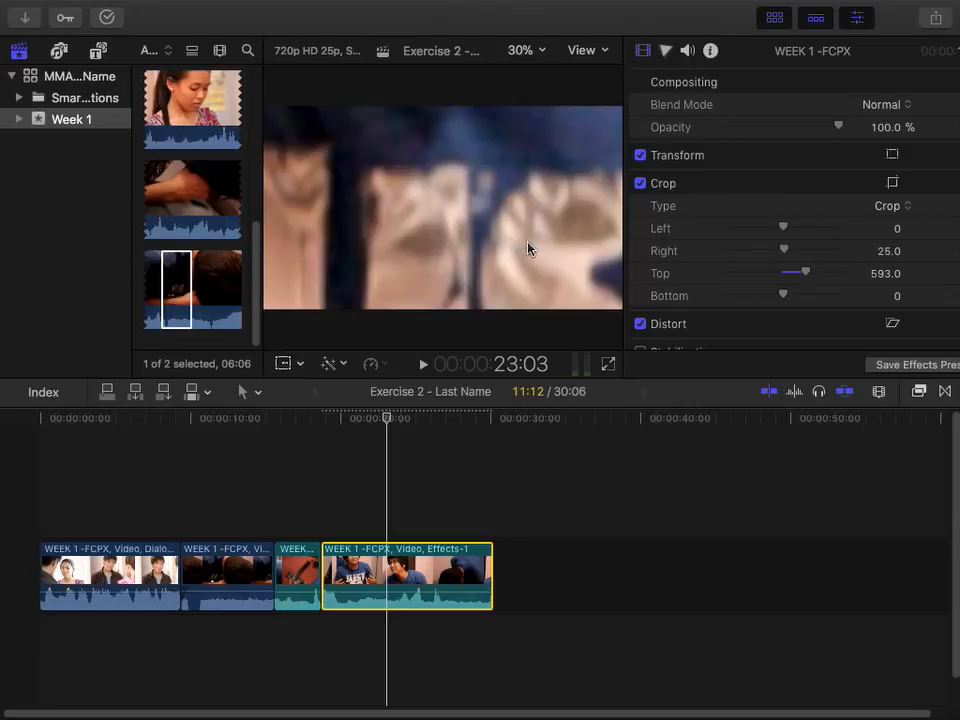
pyautogui.press('super+z')
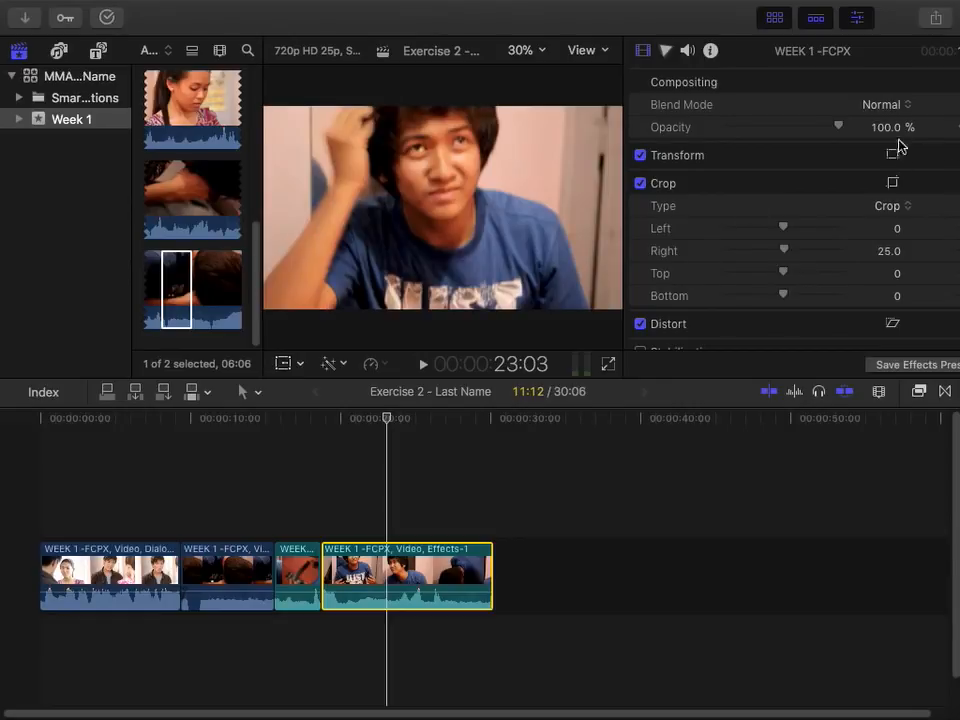
# Switch the crop type to Trim, try trimming the last clip 319 px left and 418 px right, and undo the trimming
pyautogui.click(894, 206)
pyautogui.click(896, 195)
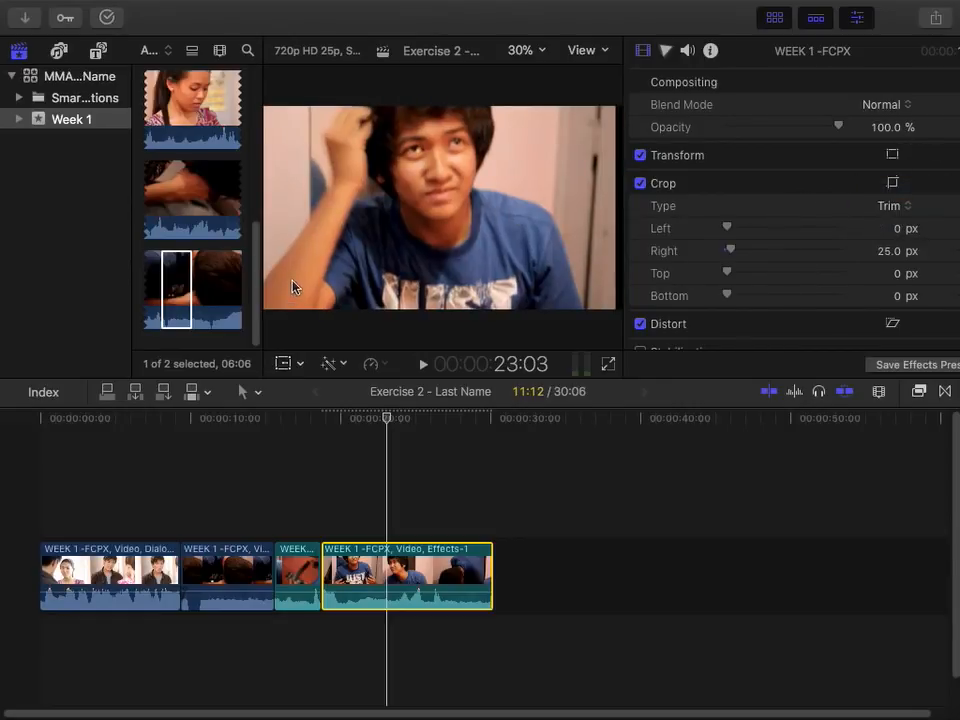
pyautogui.click(231, 302)
pyautogui.scroll(3, 200, 250)
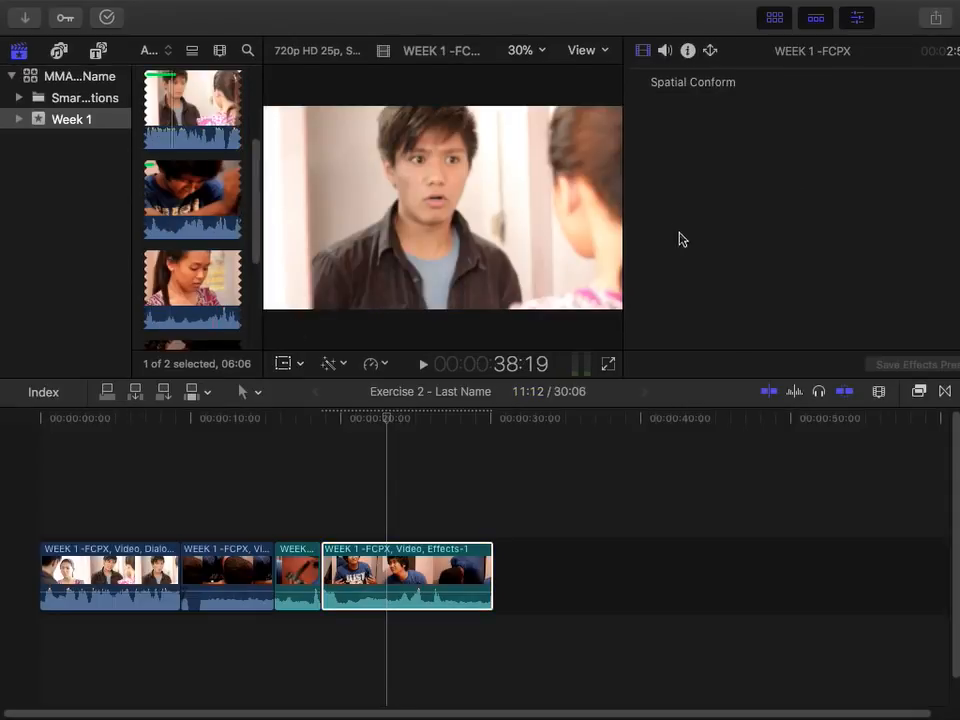
pyautogui.click(420, 575)
pyautogui.moveTo(726, 228); pyautogui.dragTo(791, 251)
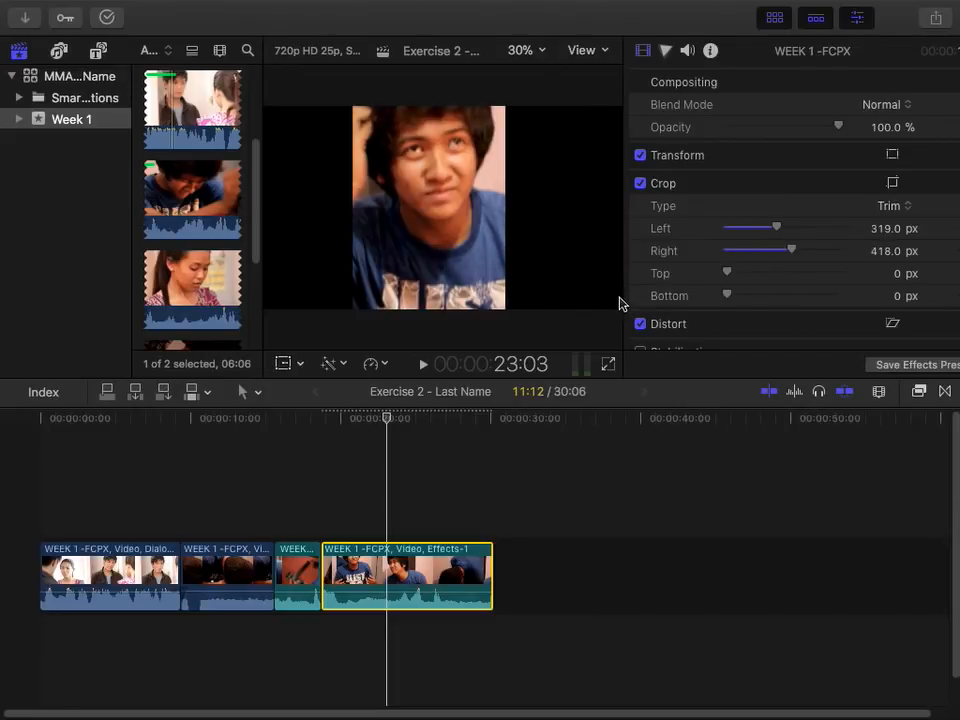
pyautogui.press('super+z')
pyautogui.press('super+z')
# Try the Ken Burns crop type on the last clip, scrub through it to preview the effect, and undo the change
pyautogui.click(901, 206)
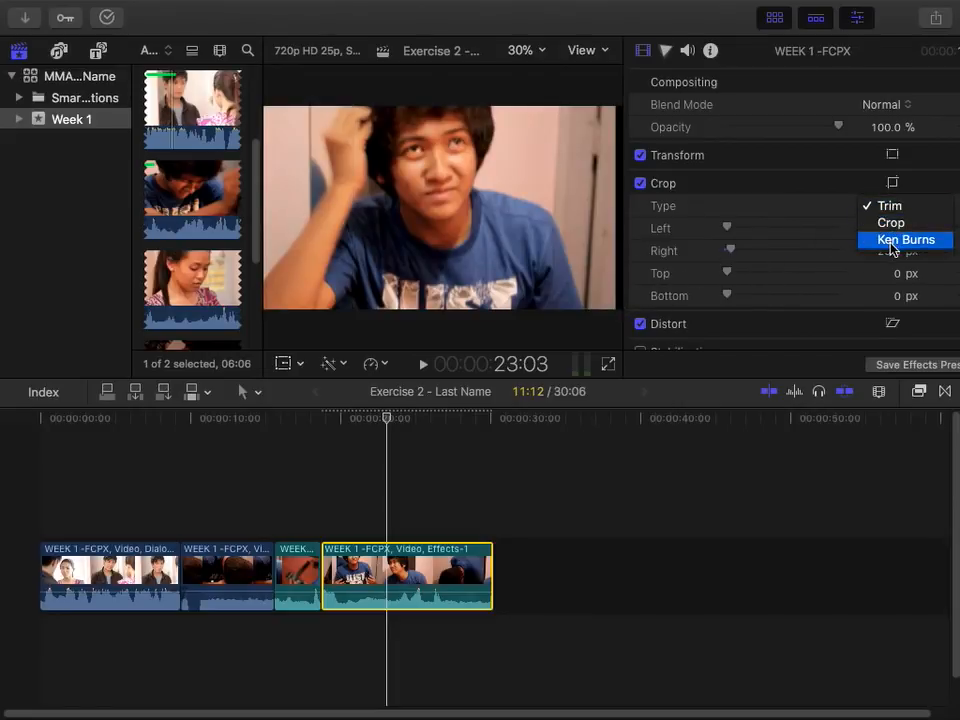
pyautogui.click(893, 241)
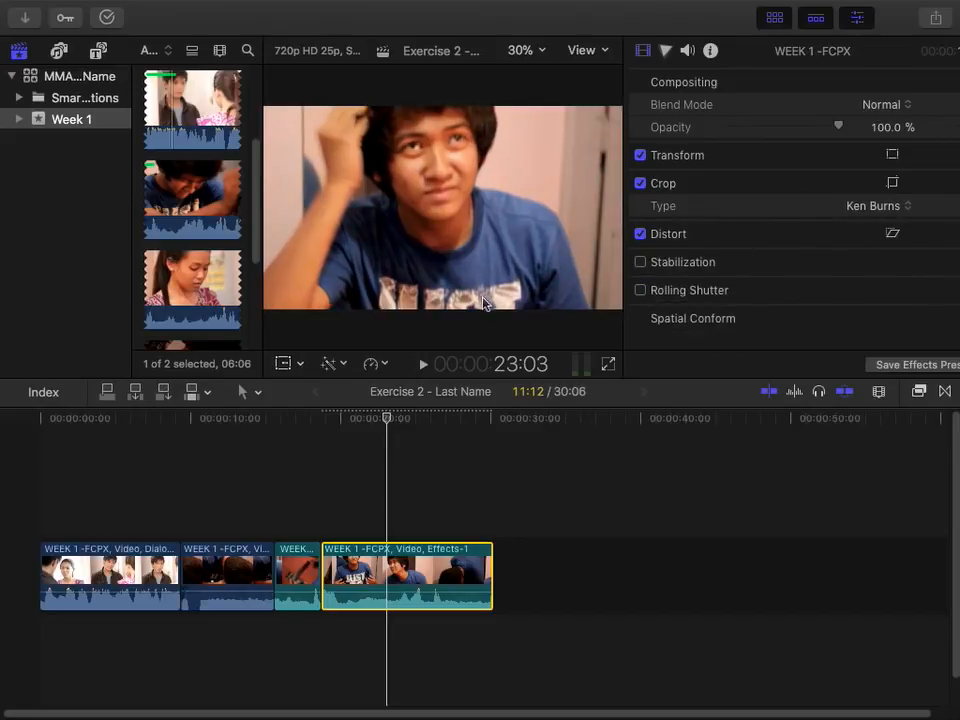
pyautogui.moveTo(416, 414); pyautogui.dragTo(398, 430)
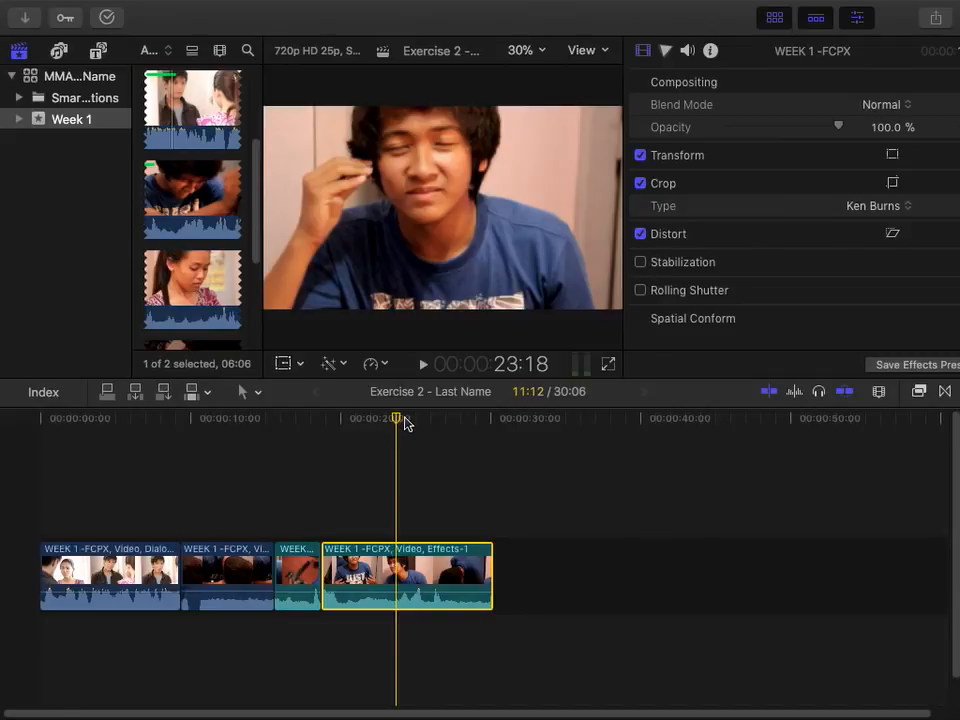
pyautogui.press('super+z')
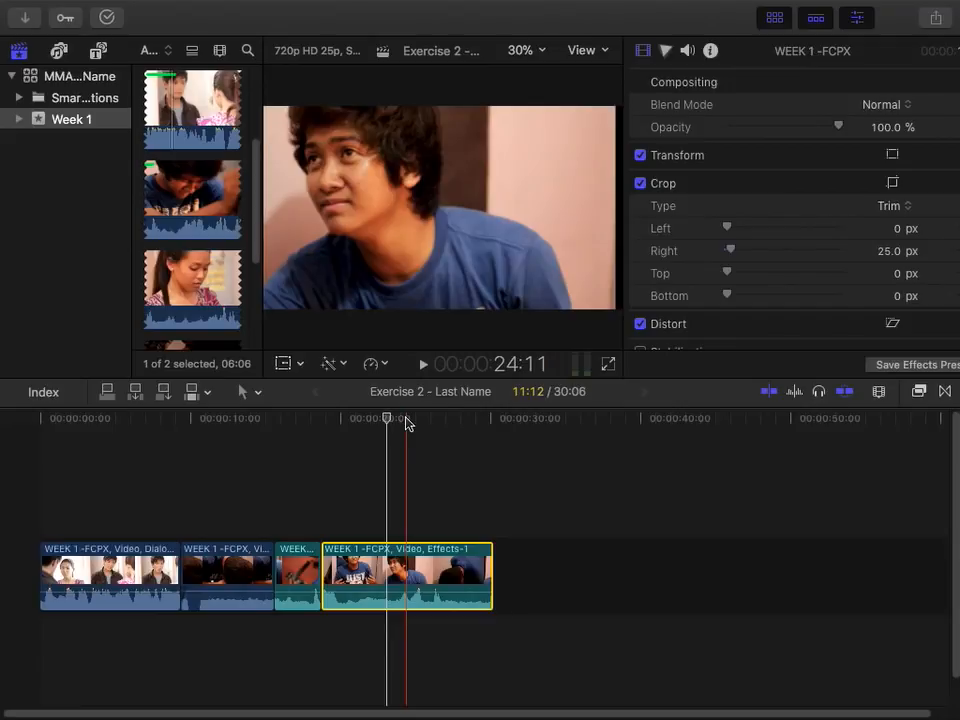
# Preview the last clip's cropping by playing it and scrubbing the playhead from about 23:03 to 24:11
pyautogui.press('space')
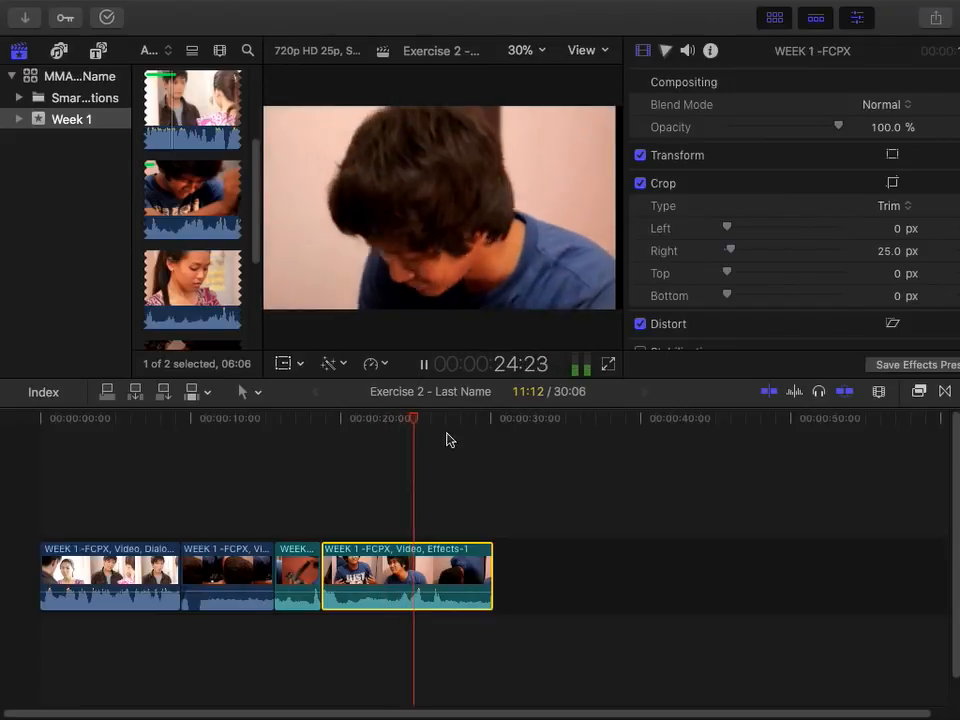
pyautogui.press('space')
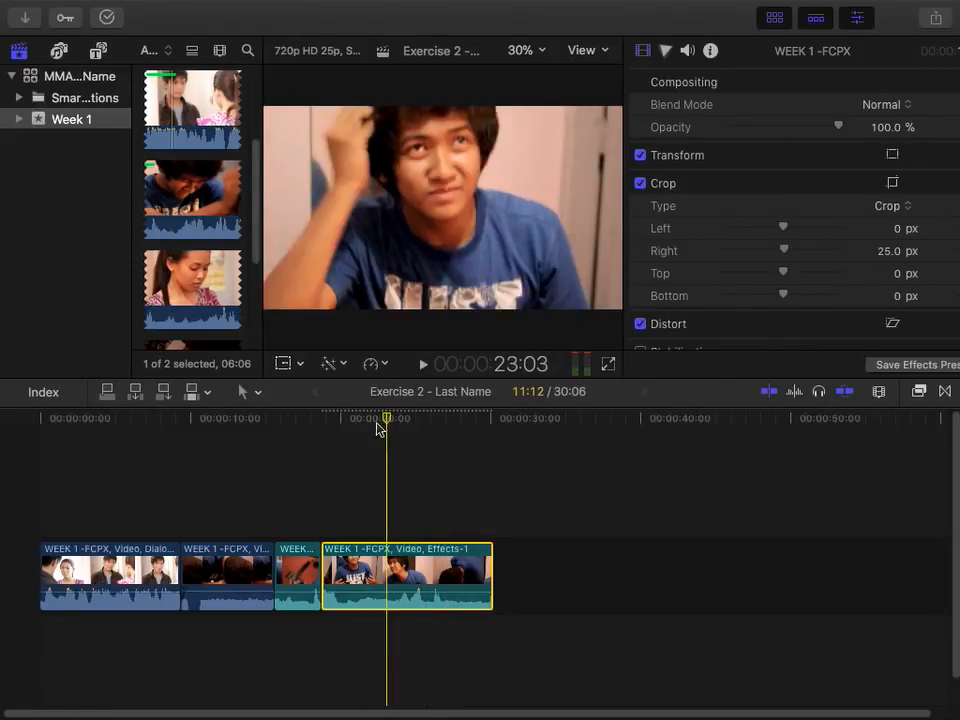
pyautogui.moveTo(383, 420); pyautogui.dragTo(407, 422)
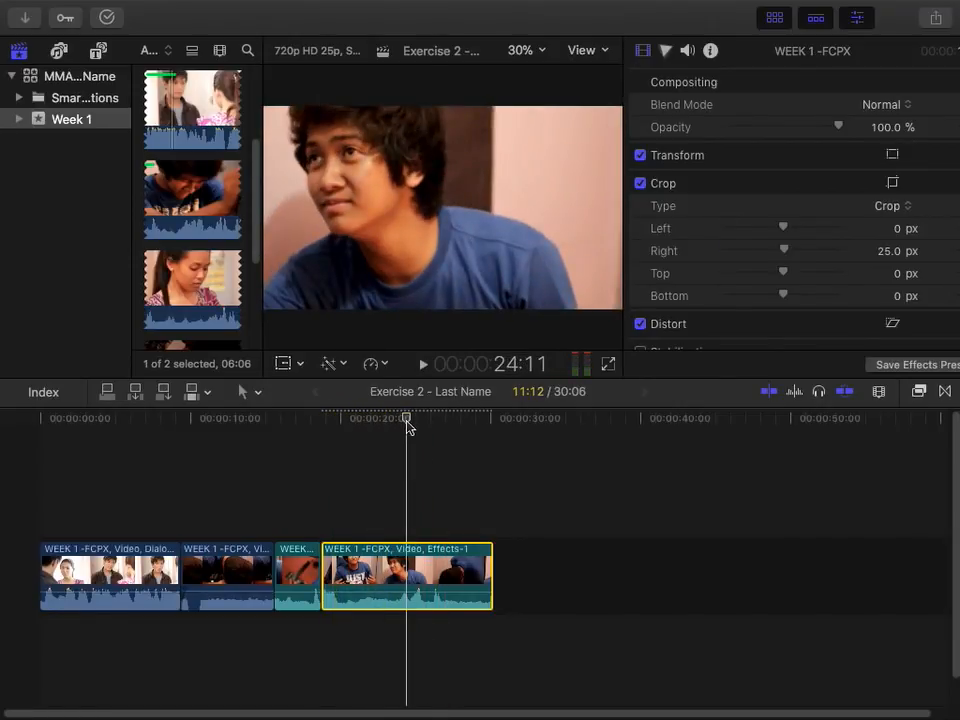
# Apply the Ken Burns crop type to the last clip and play it from about 24:11
pyautogui.click(893, 206)
pyautogui.click(893, 223)
pyautogui.press('space')
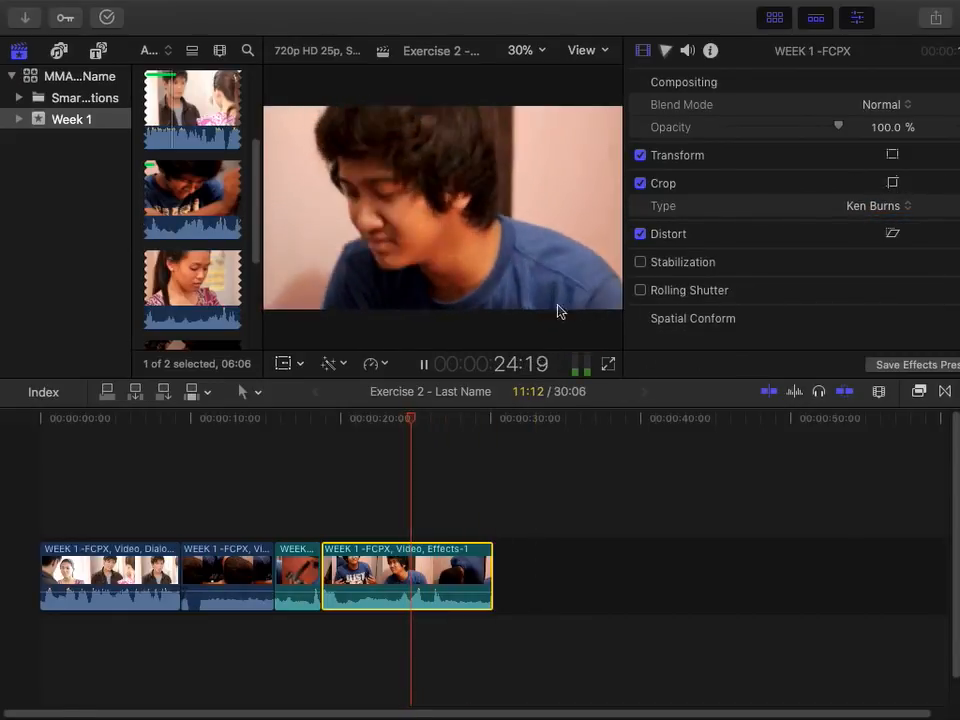
# Stop playback, review the crop type options, and set the last clip's crop type to Trim
pyautogui.click(886, 212)
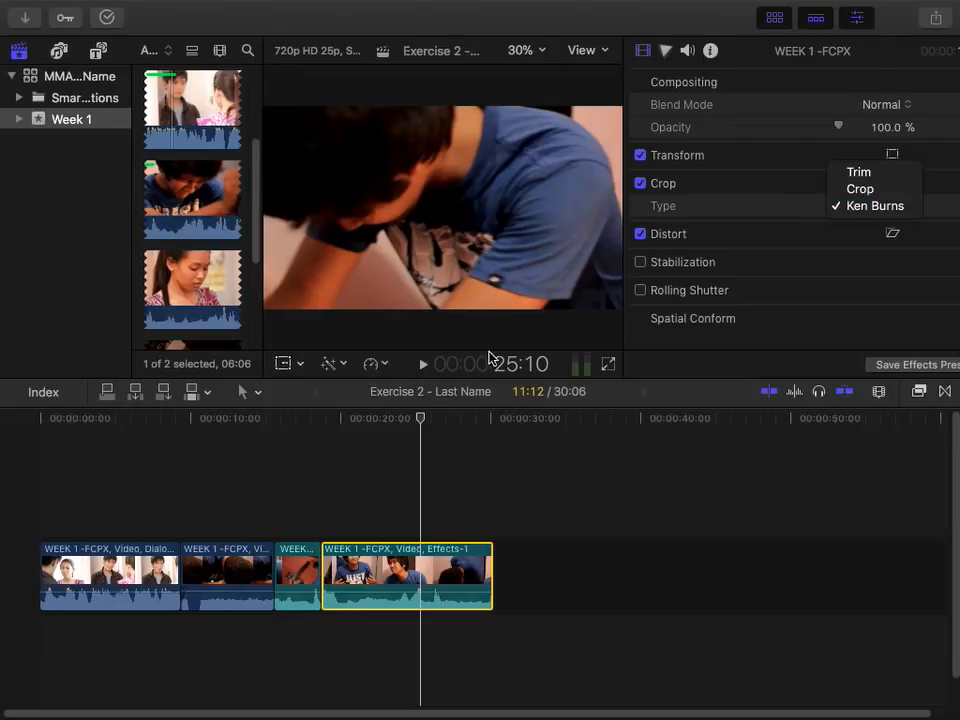
pyautogui.click(866, 190)
pyautogui.click(870, 206)
pyautogui.click(868, 221)
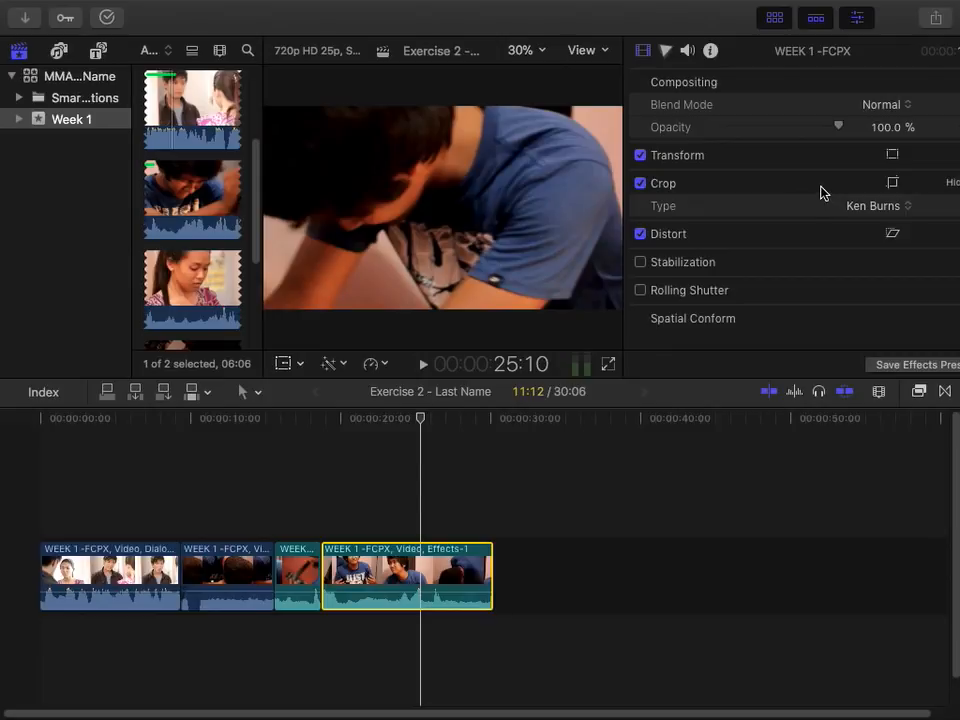
pyautogui.click(900, 207)
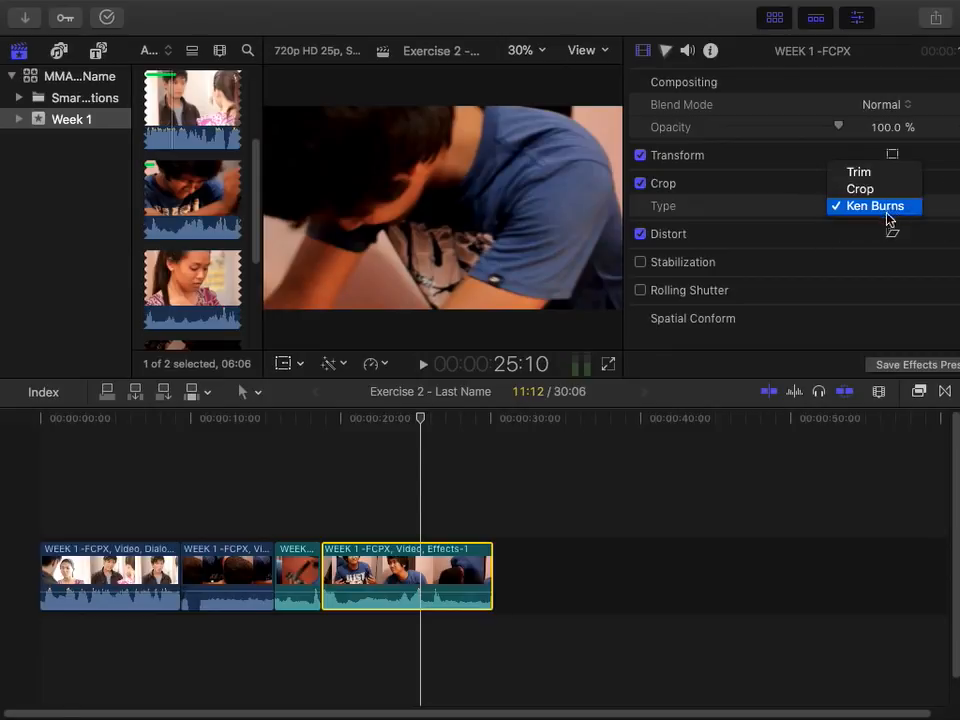
pyautogui.click(870, 172)
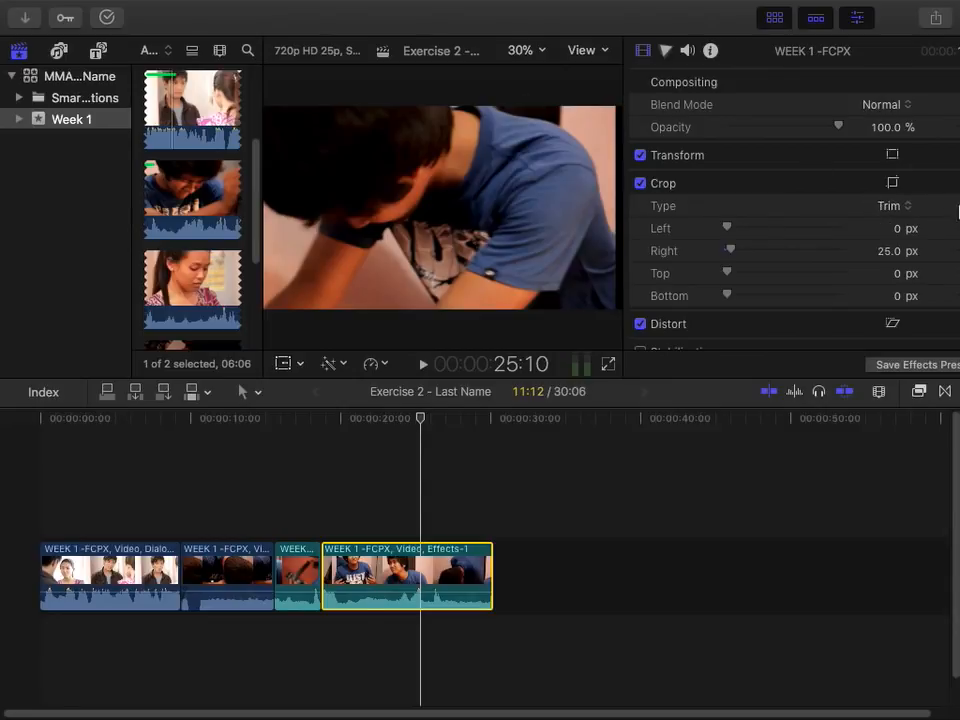
# Try distorting the clip's bottom-right corner by -492.8, 166.2 px and top-left corner by 677.5, -65.7 px, play it, and reset the distortion
pyautogui.click(945, 184)
pyautogui.click(950, 211)
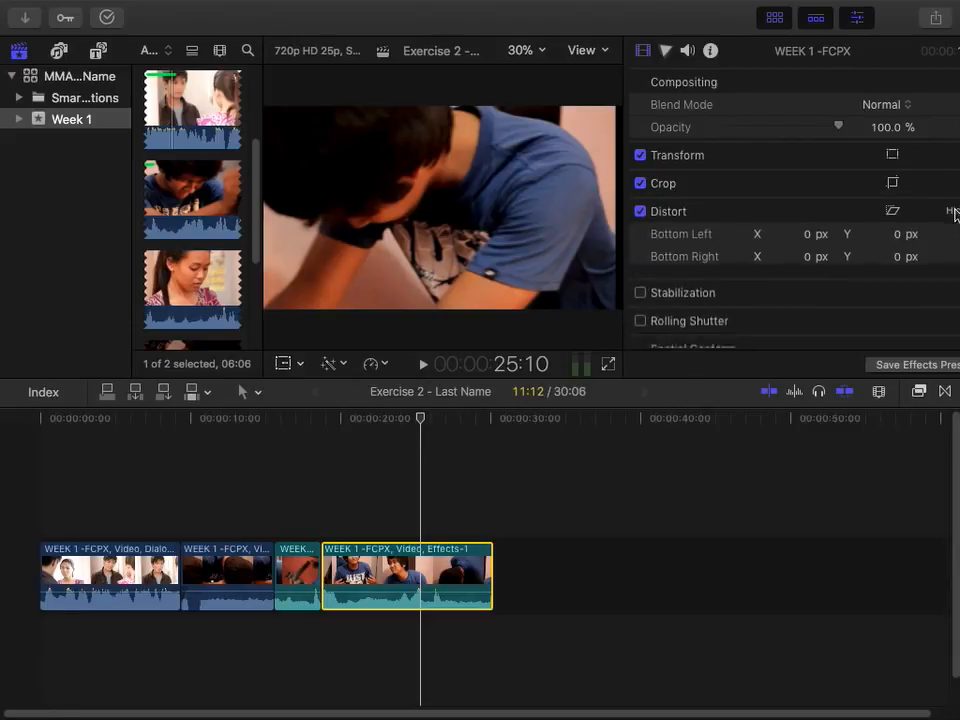
pyautogui.click(806, 234)
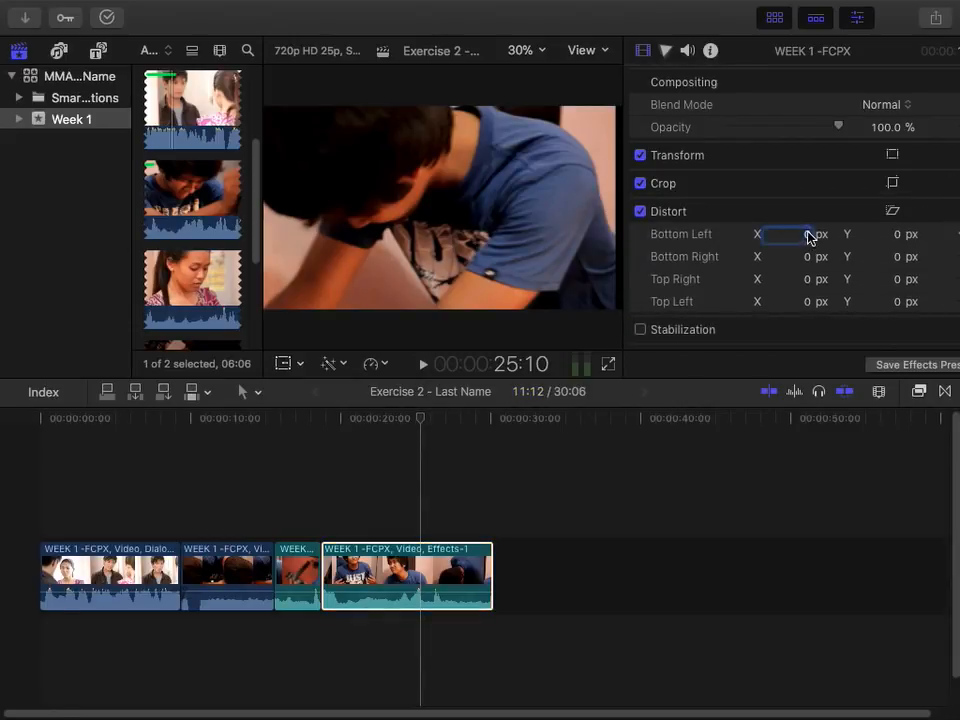
pyautogui.click(893, 213)
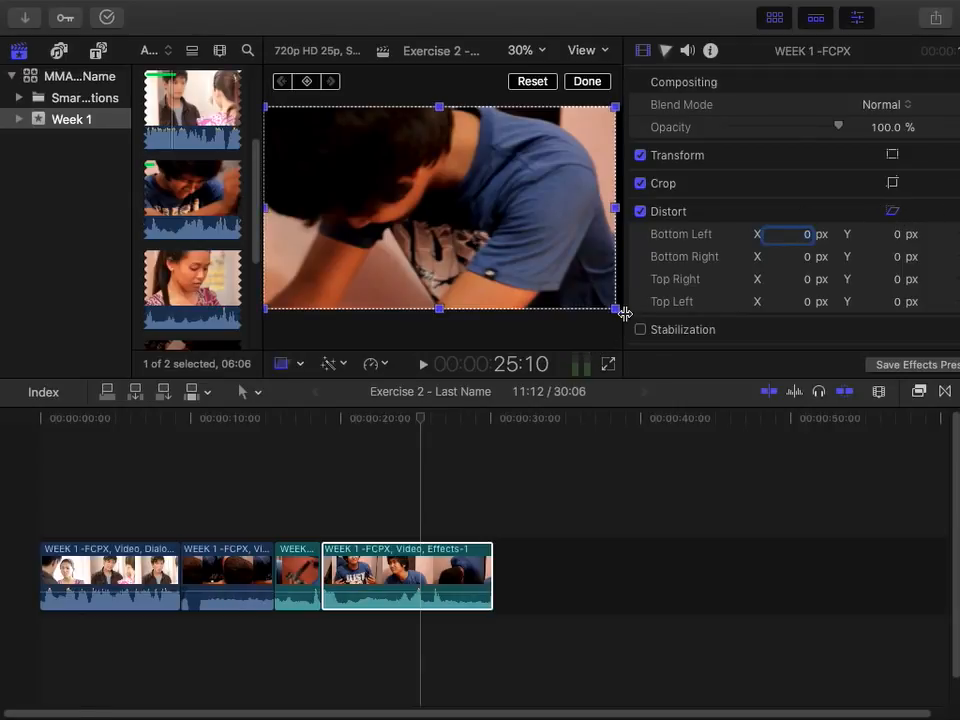
pyautogui.moveTo(612, 310); pyautogui.dragTo(478, 260)
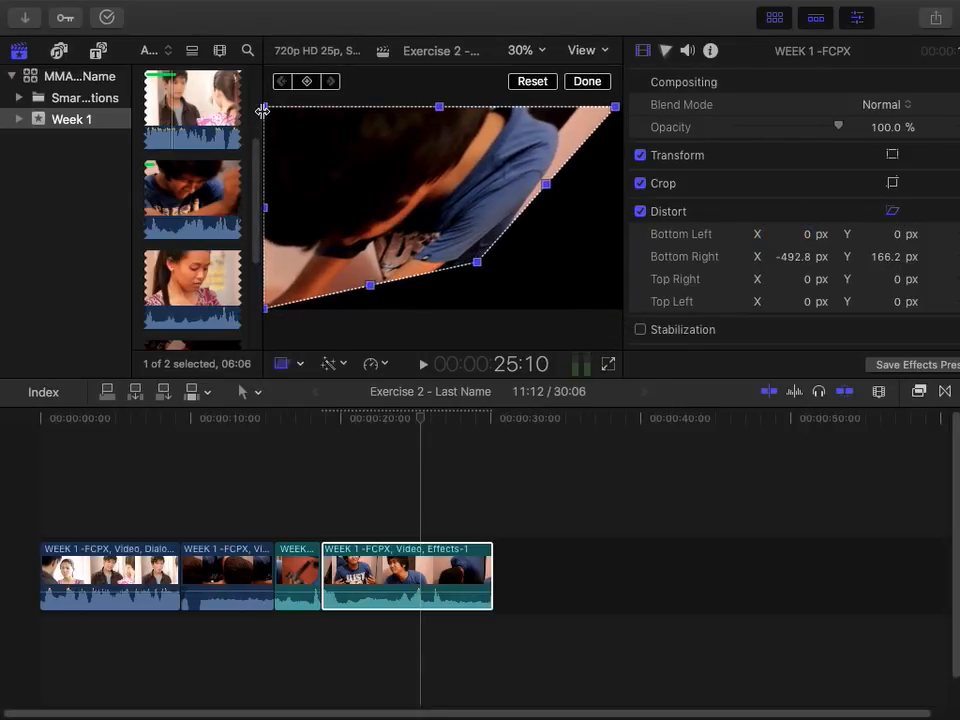
pyautogui.moveTo(268, 108); pyautogui.dragTo(458, 133)
pyautogui.press('space')
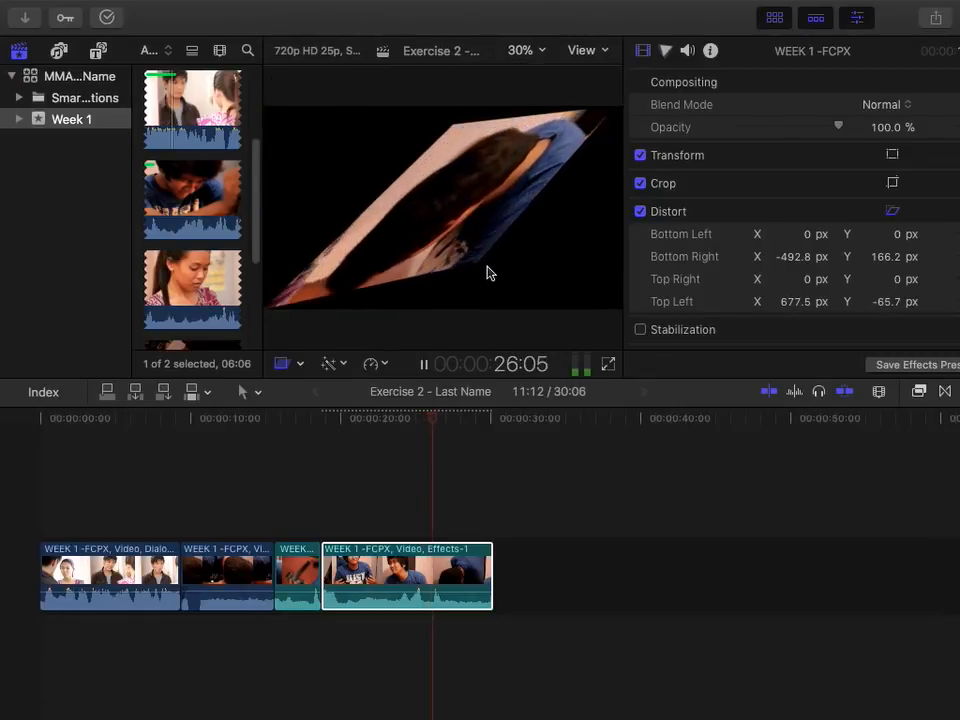
pyautogui.click(532, 81)
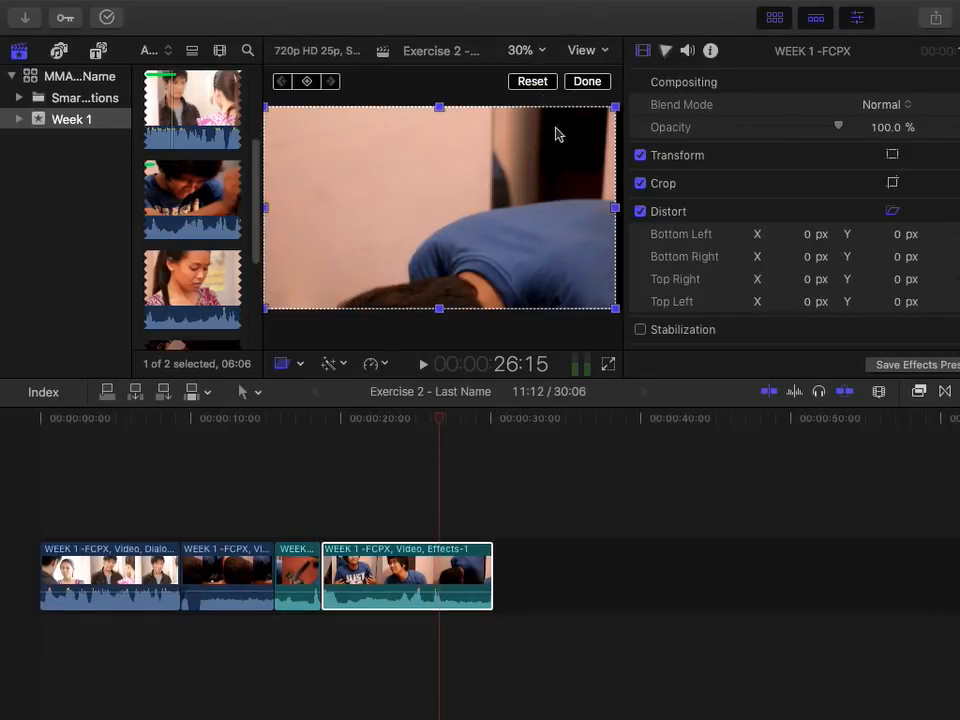
# Show the last clip's Stabilization settings in place of Distort, try enabling Stabilization, and turn it off again
pyautogui.click(945, 211)
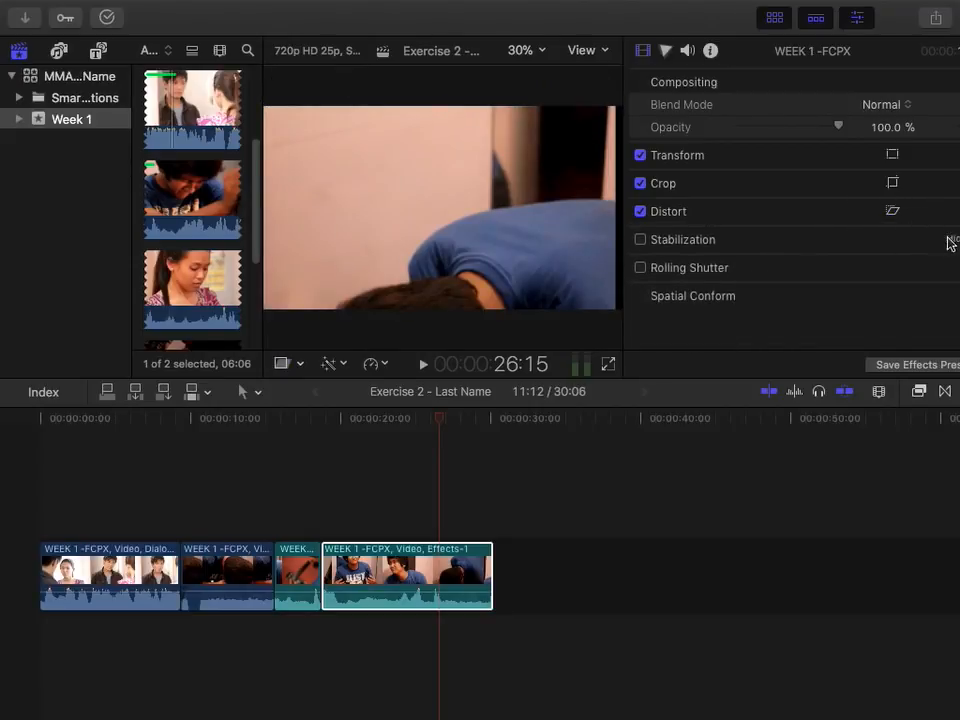
pyautogui.click(948, 239)
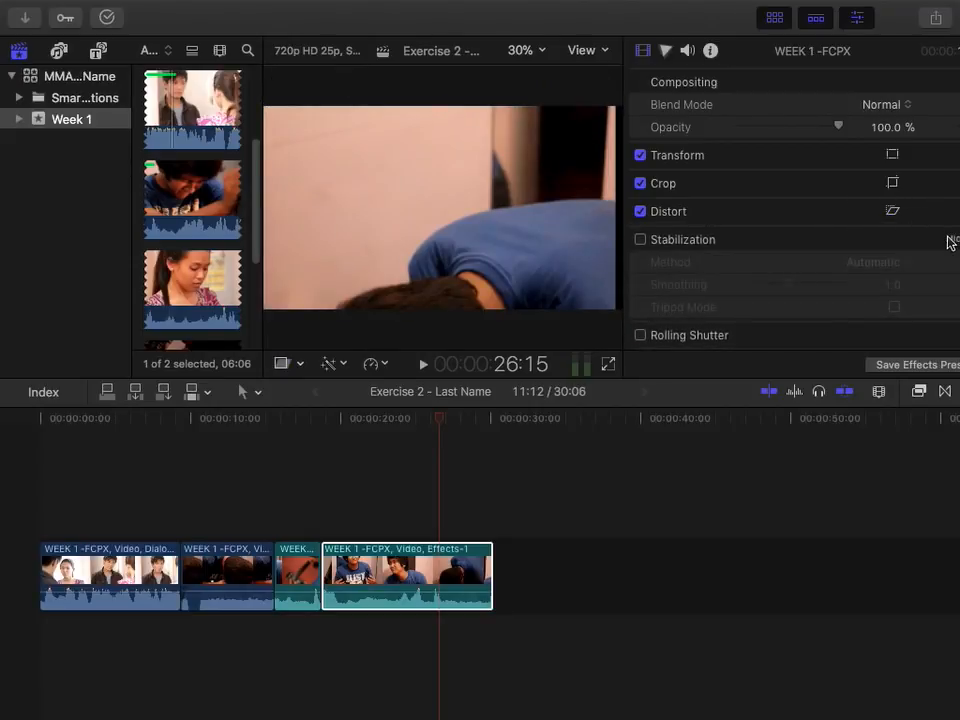
pyautogui.click(640, 240)
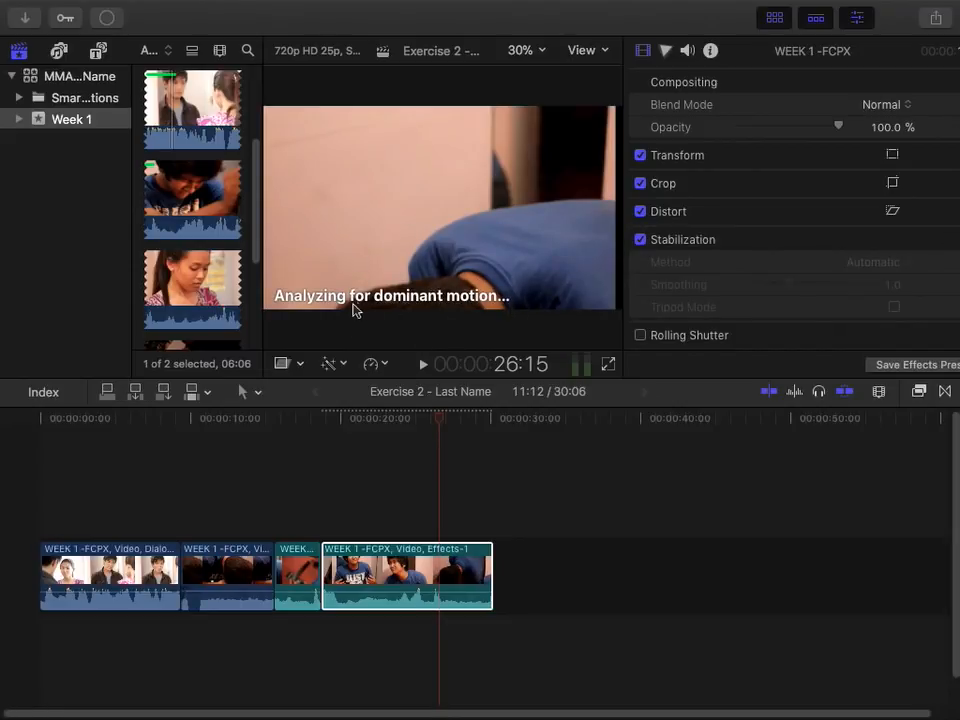
pyautogui.click(640, 240)
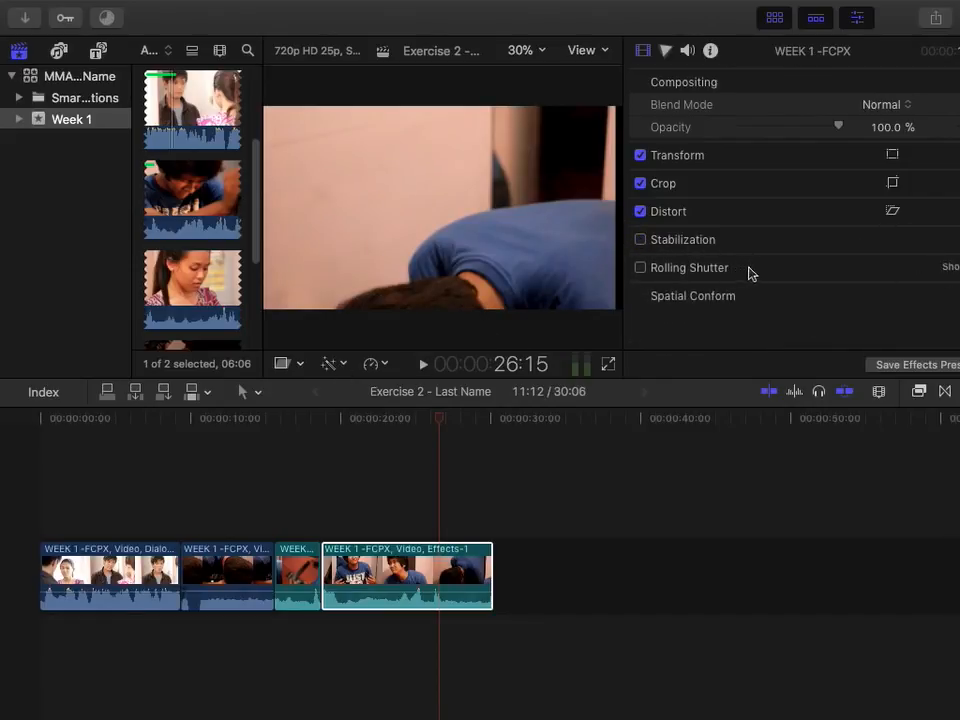
# Review the last clip's Transform and Crop parameters again and collapse both sections
pyautogui.click(953, 156)
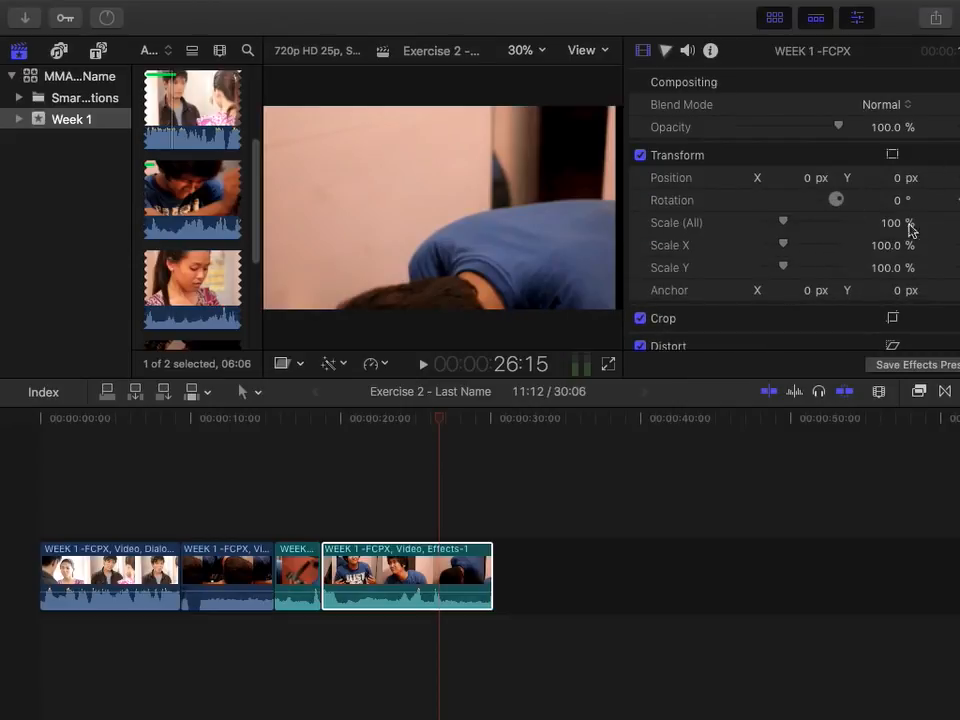
pyautogui.click(955, 156)
pyautogui.click(950, 184)
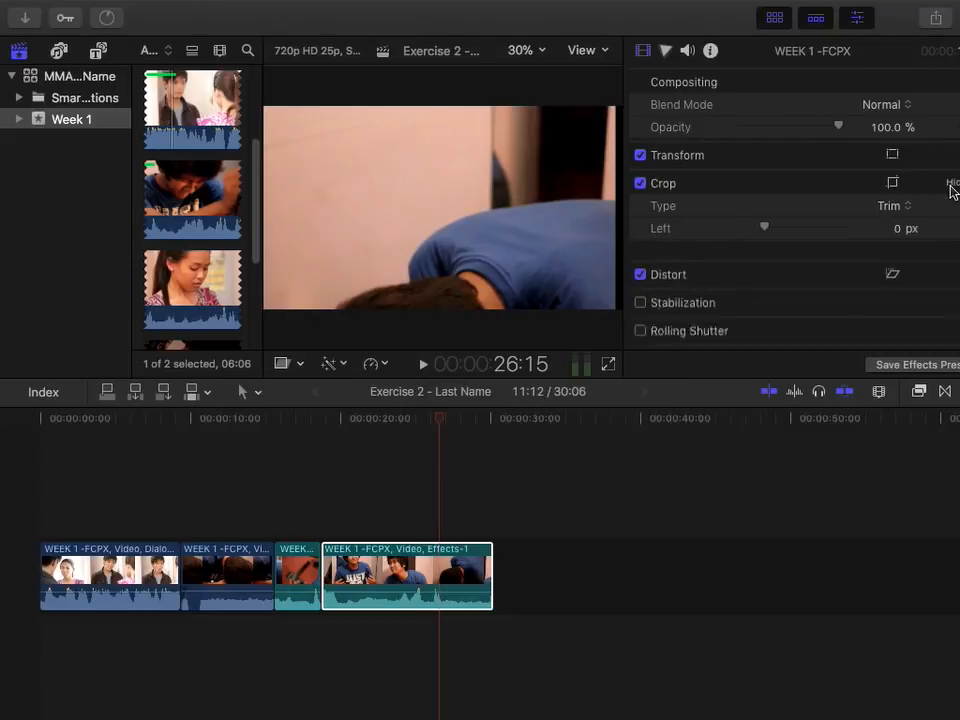
pyautogui.click(950, 186)
pyautogui.click(945, 159)
pyautogui.click(945, 159)
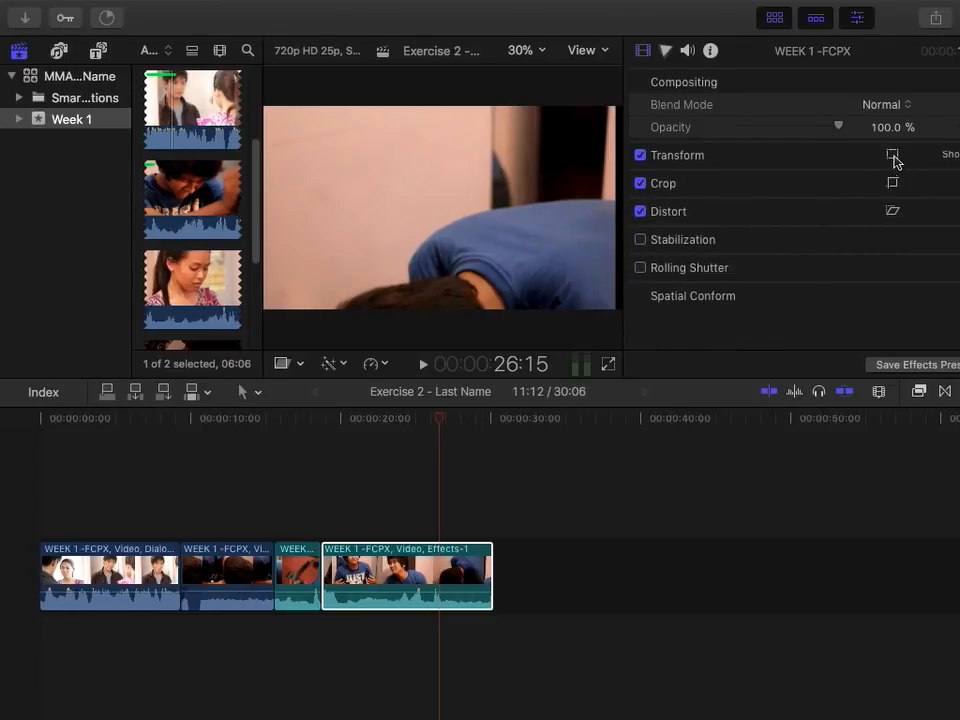
# Try scaling and rotating the last clip with the viewer's Transform controls, and reset the transform
pyautogui.click(893, 156)
pyautogui.moveTo(613, 307); pyautogui.dragTo(553, 272)
pyautogui.moveTo(481, 211); pyautogui.dragTo(504, 193)
pyautogui.moveTo(562, 239); pyautogui.dragTo(569, 299)
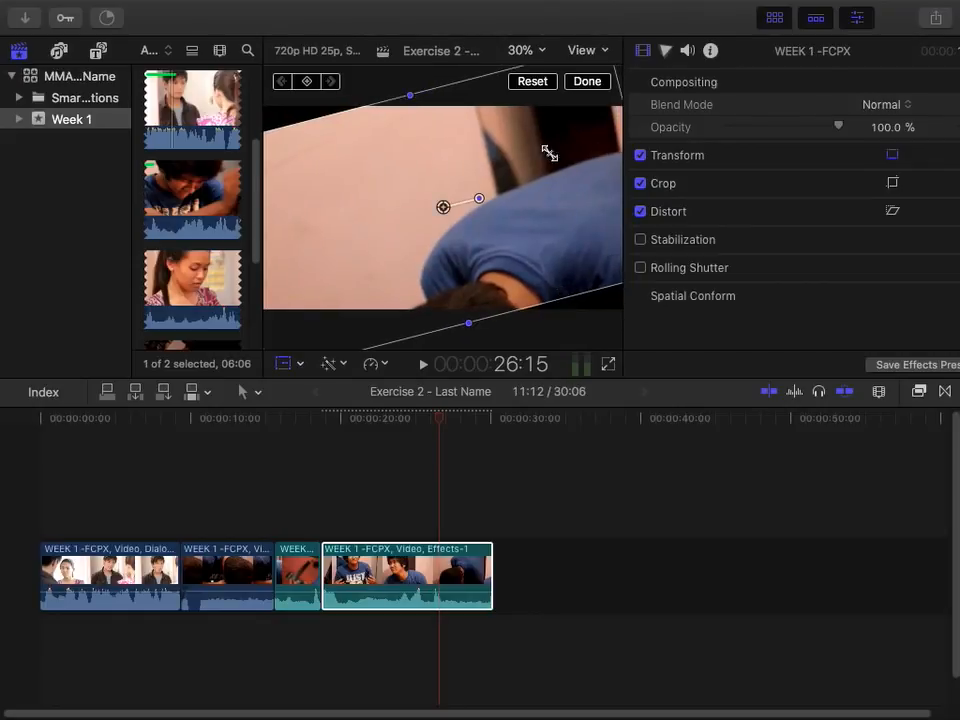
pyautogui.click(533, 81)
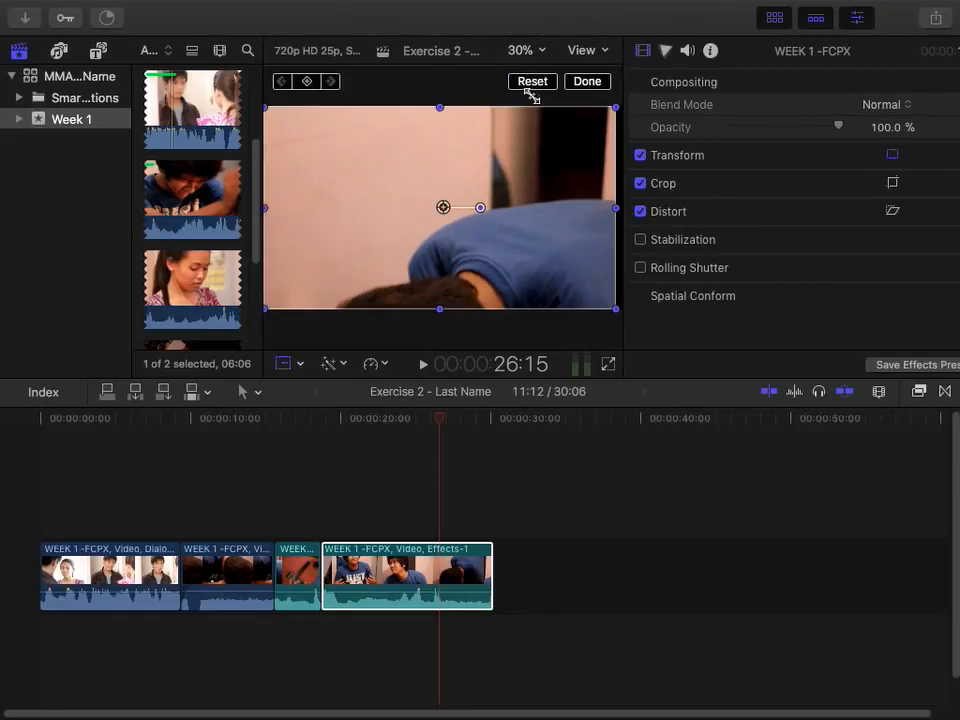
pyautogui.click(893, 156)
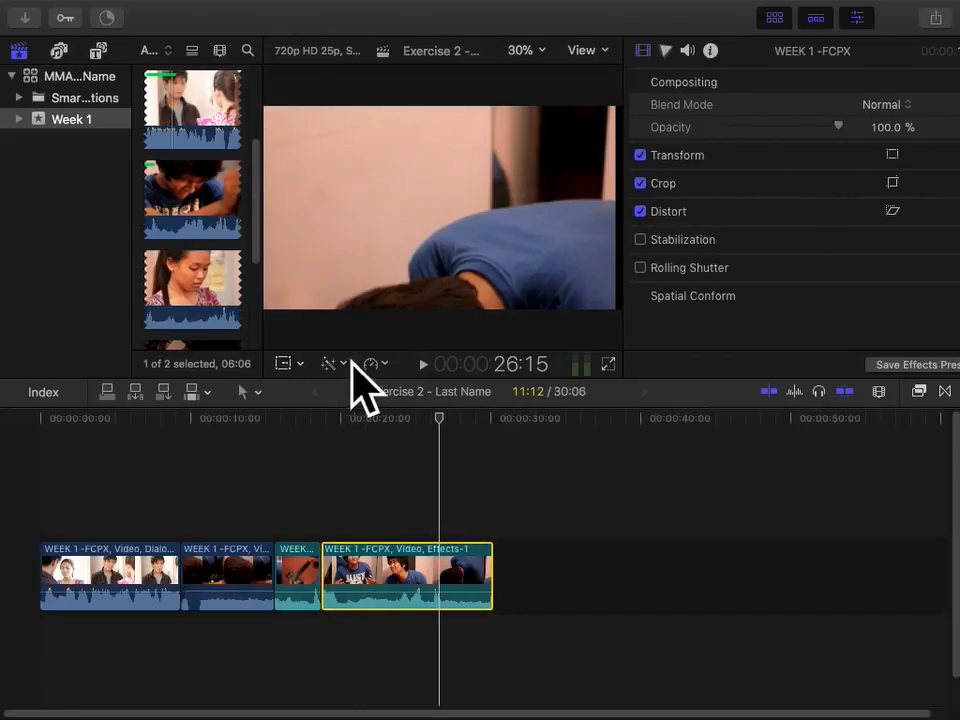
# Review the viewer's Transform, Crop and Distort tools on the last clip and close the on-screen controls
pyautogui.click(299, 364)
pyautogui.click(287, 366)
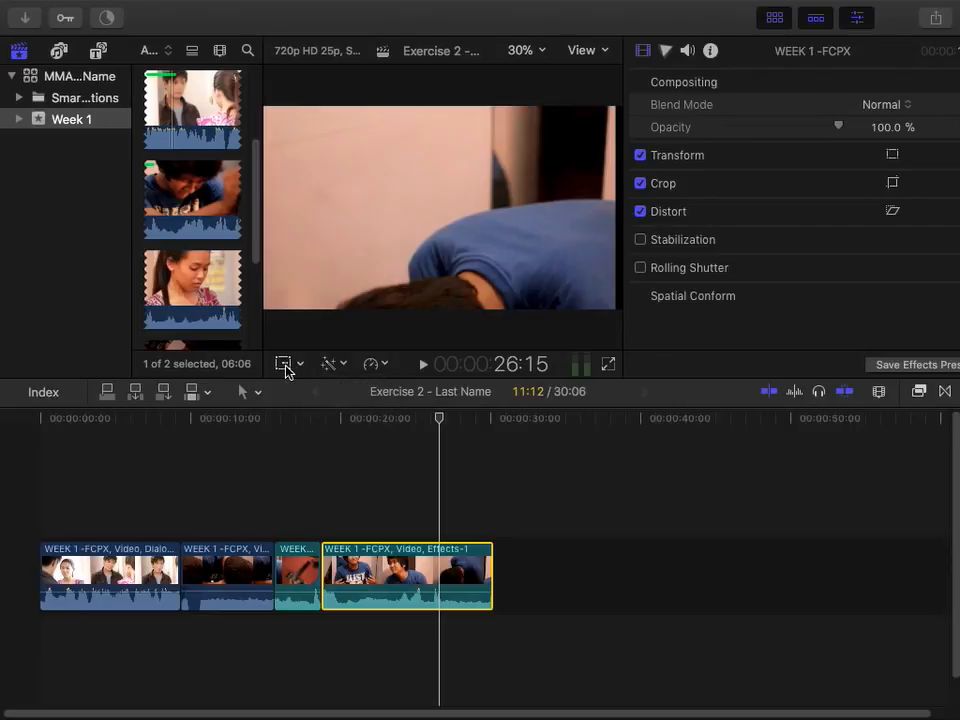
pyautogui.click(299, 364)
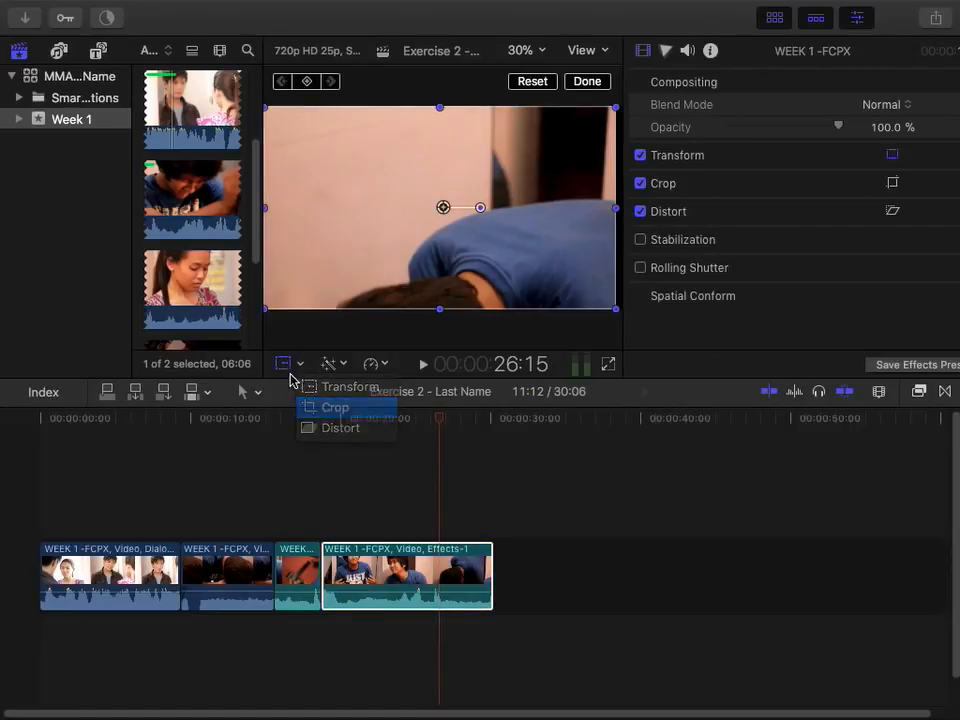
pyautogui.click(310, 404)
pyautogui.click(287, 366)
pyautogui.click(289, 366)
pyautogui.click(299, 364)
pyautogui.click(332, 427)
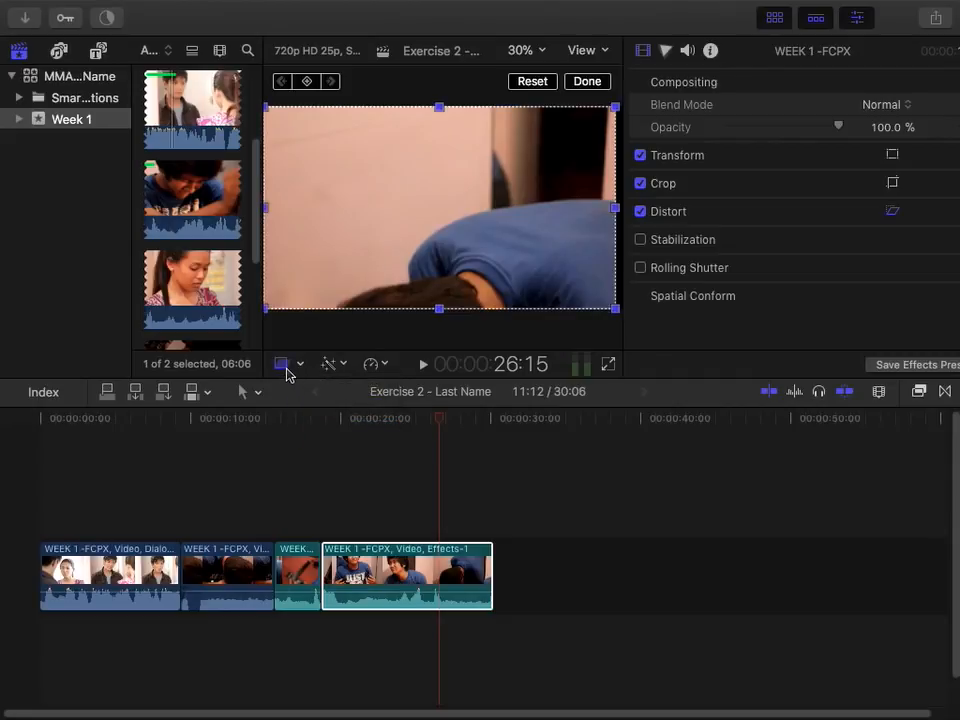
pyautogui.click(299, 364)
pyautogui.click(330, 385)
pyautogui.click(588, 82)
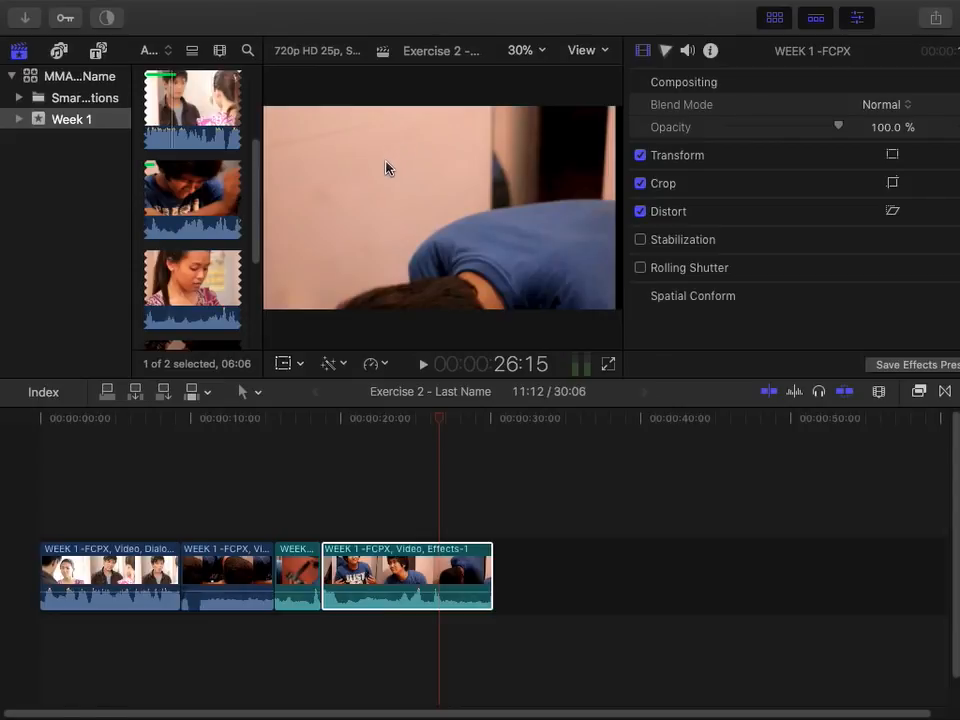
# Review the color and audio enhancement options and try Balance Color on the last clip
pyautogui.click(344, 366)
pyautogui.click(343, 367)
pyautogui.click(344, 366)
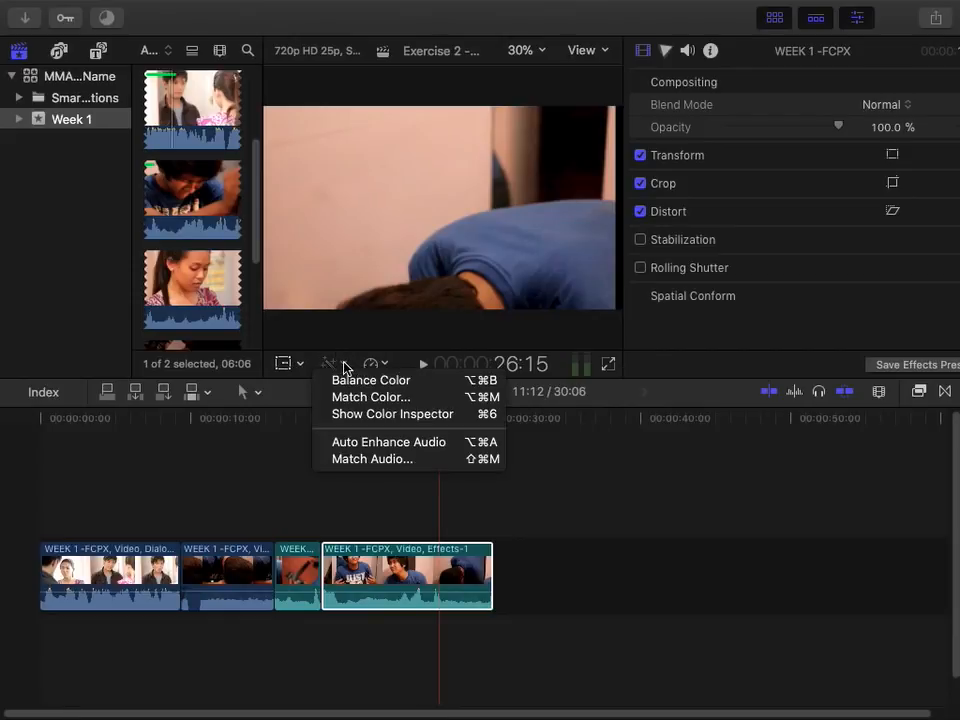
pyautogui.click(345, 368)
pyautogui.click(344, 366)
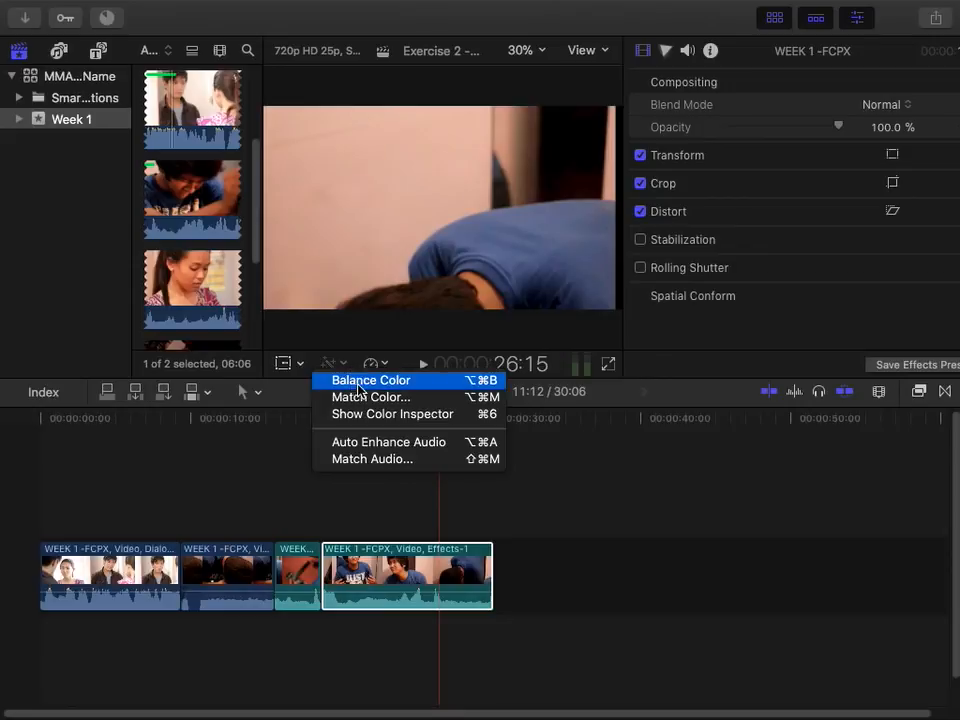
pyautogui.click(412, 385)
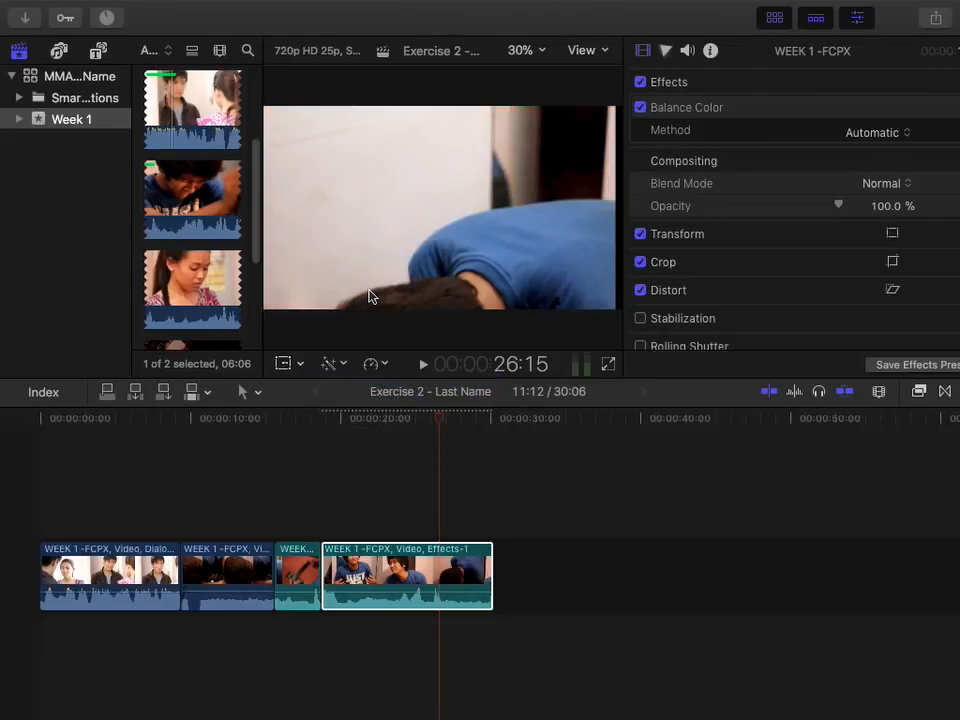
# Show the Color Inspector for the last clip and move the playhead back to 23:04
pyautogui.click(345, 366)
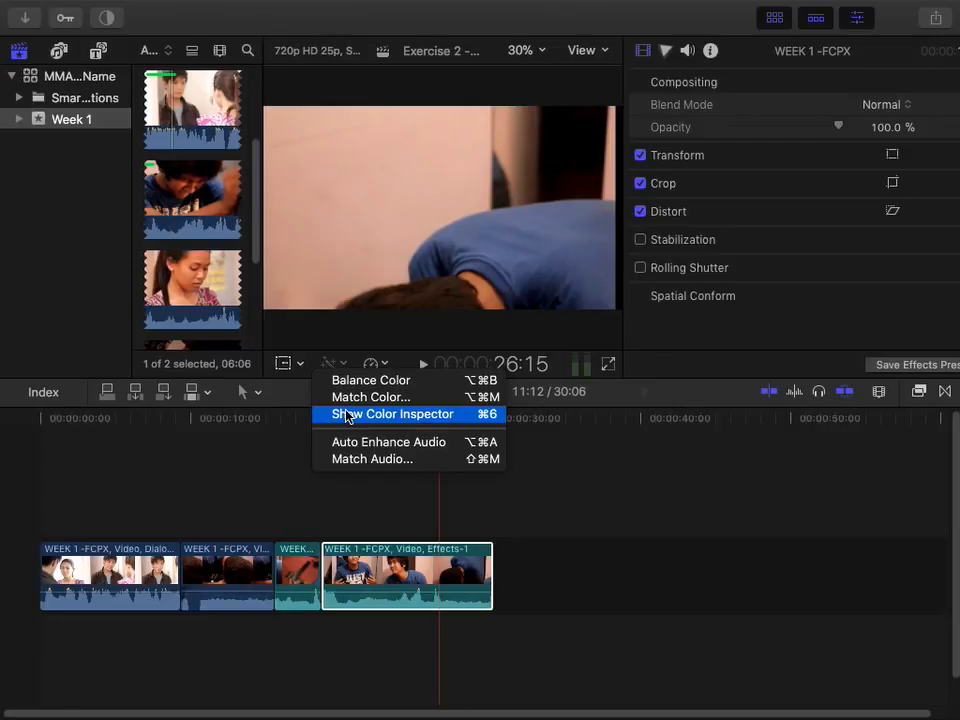
pyautogui.click(347, 414)
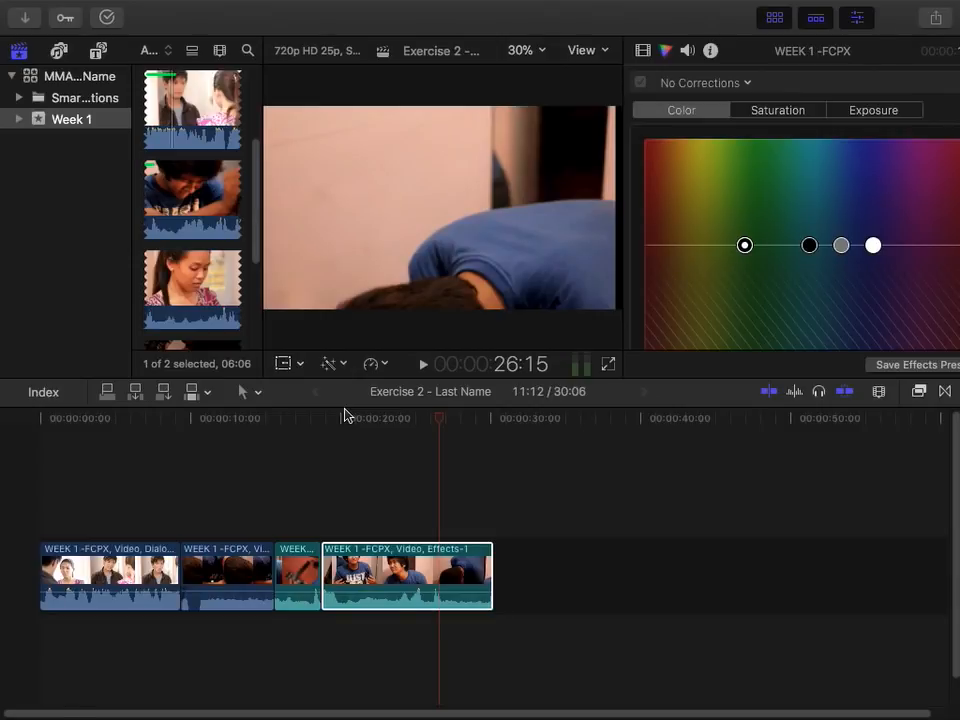
pyautogui.click(438, 415)
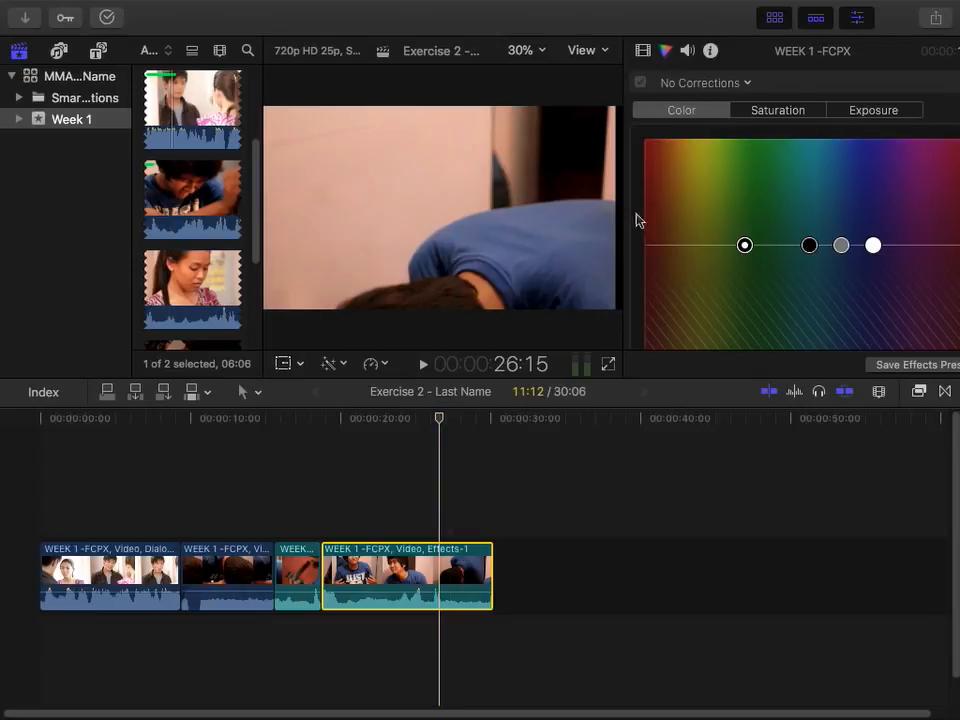
pyautogui.moveTo(439, 418); pyautogui.dragTo(387, 418)
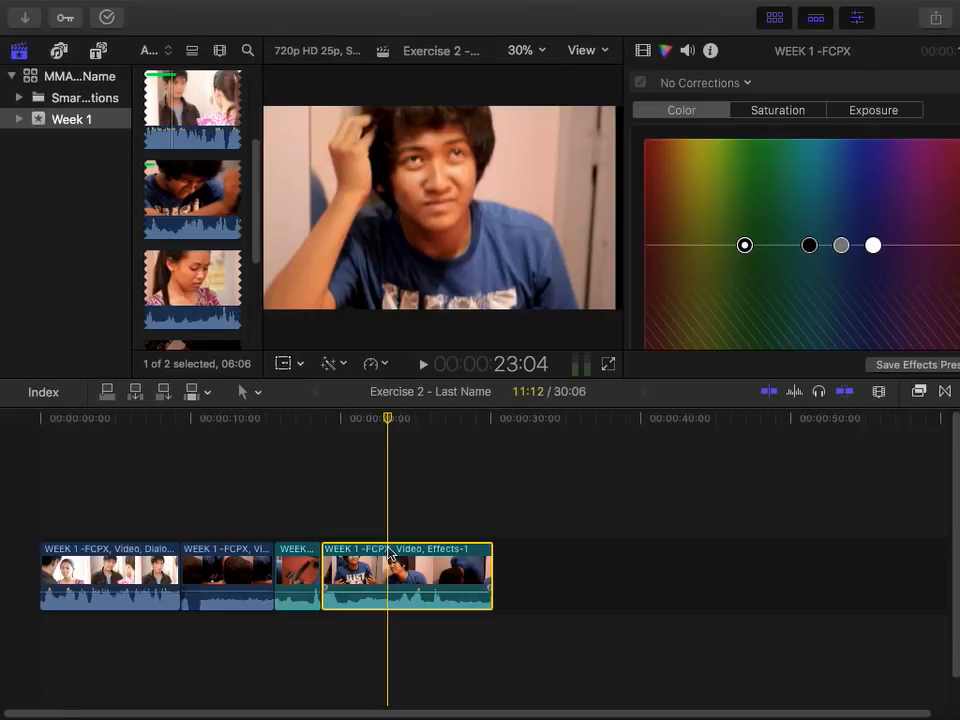
# Tint the last clip orange-yellow by repositioning the Color Board's global and tonal-range color controls
pyautogui.click(795, 118)
pyautogui.click(696, 108)
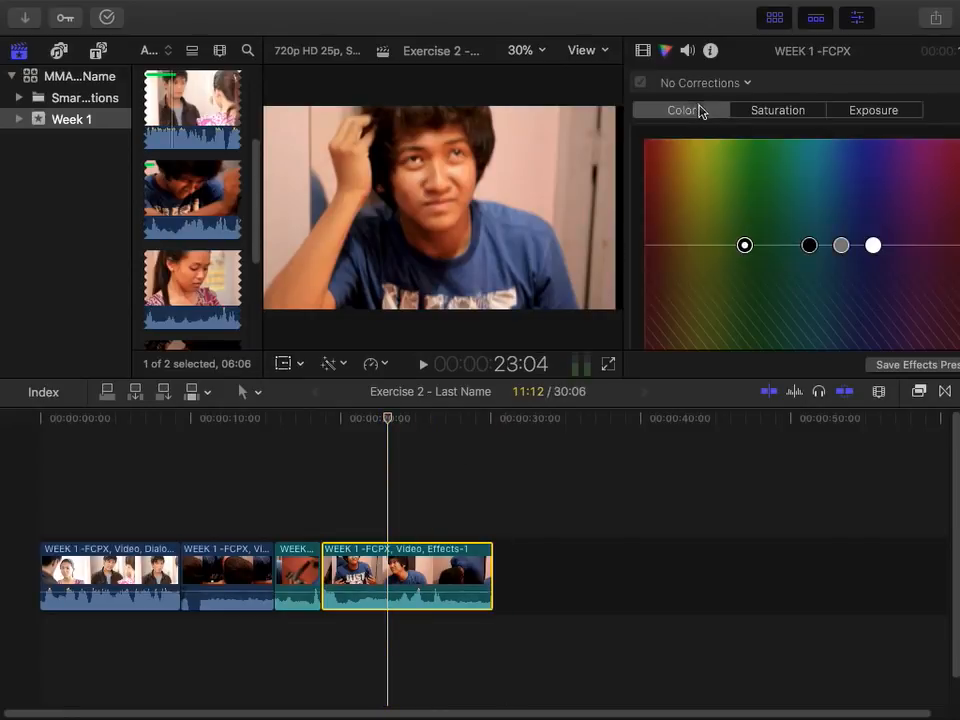
pyautogui.click(790, 120)
pyautogui.click(696, 122)
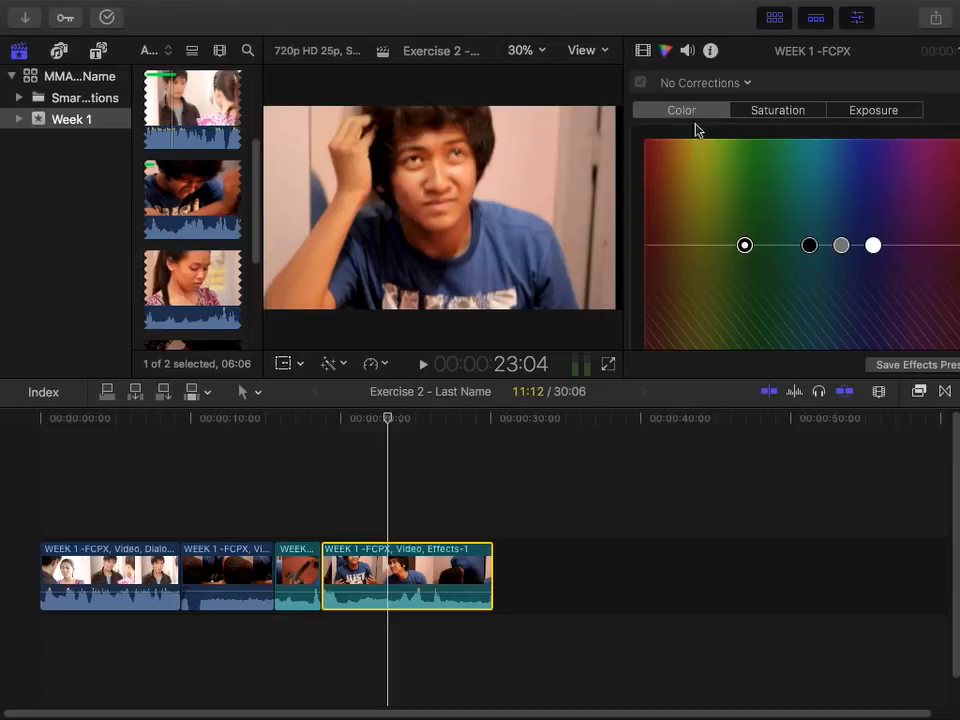
pyautogui.click(745, 246)
pyautogui.moveTo(745, 246); pyautogui.dragTo(758, 270)
pyautogui.moveTo(808, 246); pyautogui.dragTo(851, 298)
pyautogui.moveTo(873, 245); pyautogui.dragTo(876, 181)
pyautogui.moveTo(799, 221); pyautogui.dragTo(722, 195)
# Raise the last clip's global, midtone and highlight saturation, the highlights most strongly, and lower its shadow saturation
pyautogui.click(779, 113)
pyautogui.moveTo(656, 245); pyautogui.dragTo(657, 189)
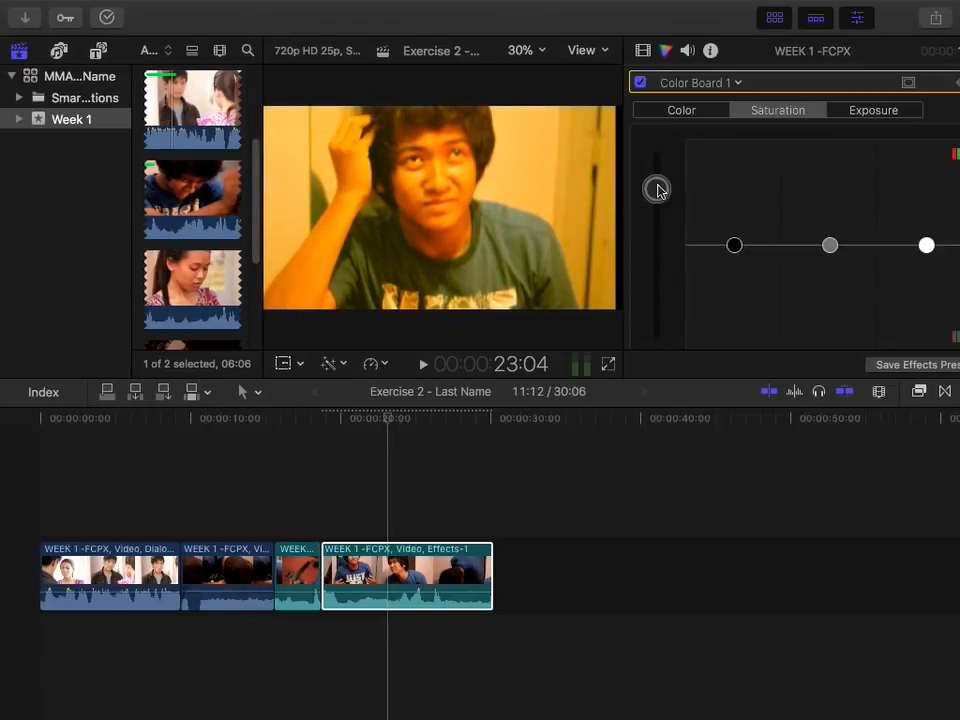
pyautogui.moveTo(734, 247); pyautogui.dragTo(733, 309)
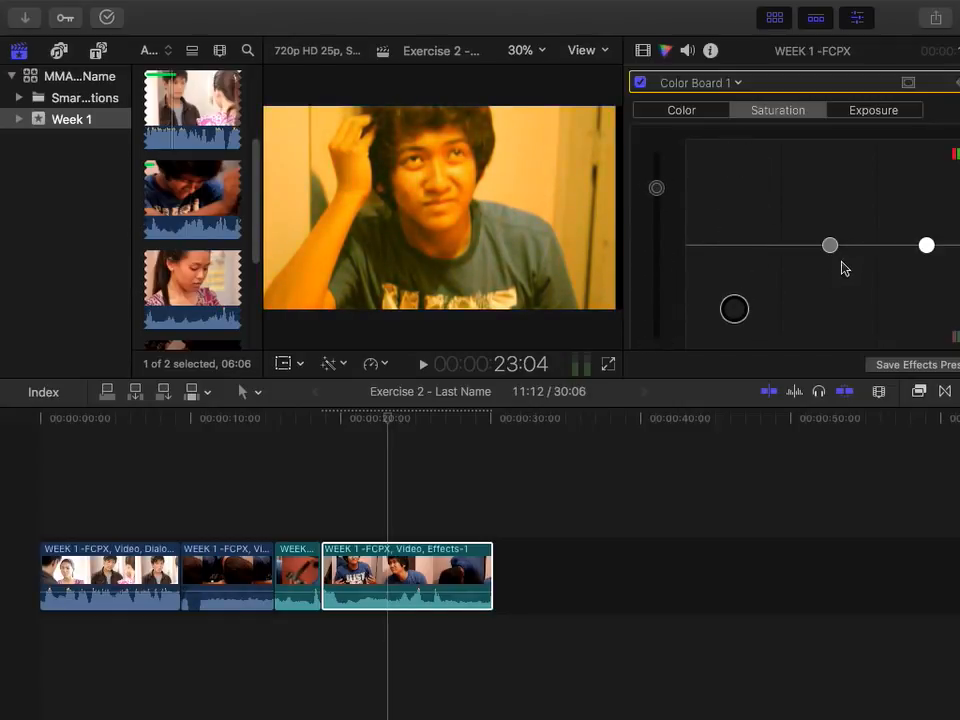
pyautogui.moveTo(829, 244); pyautogui.dragTo(829, 188)
pyautogui.moveTo(927, 247); pyautogui.dragTo(926, 157)
pyautogui.moveTo(829, 189); pyautogui.dragTo(829, 222)
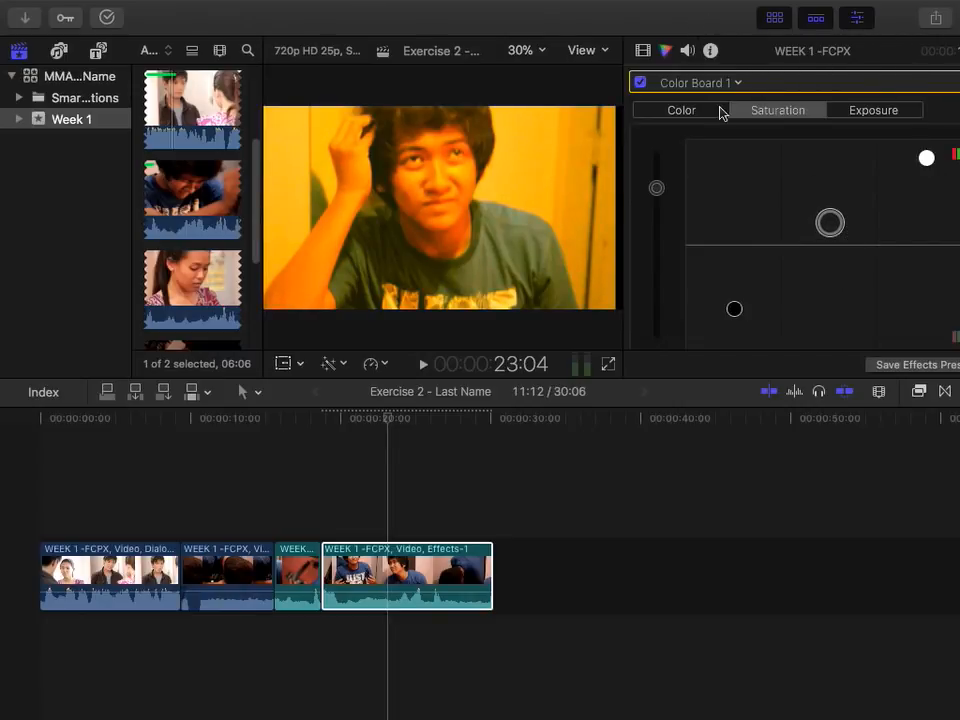
# Raise the last clip's global, midtone and highlight exposure and lower its shadow exposure
pyautogui.click(872, 114)
pyautogui.moveTo(660, 240); pyautogui.dragTo(660, 210)
pyautogui.moveTo(734, 245); pyautogui.dragTo(734, 289)
pyautogui.moveTo(830, 246); pyautogui.dragTo(829, 186)
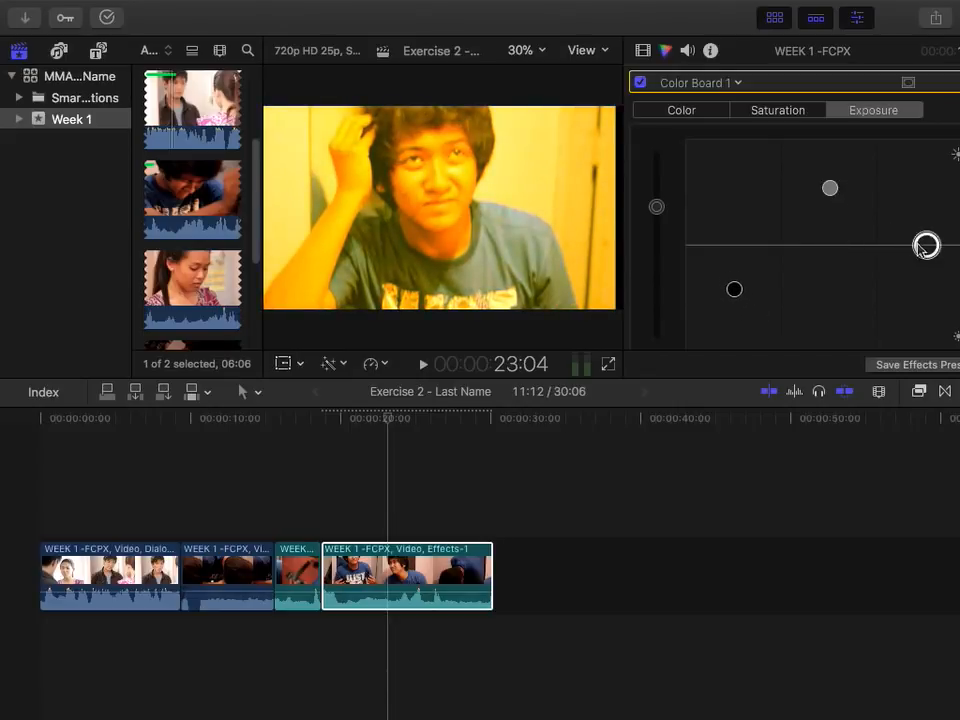
pyautogui.moveTo(926, 245); pyautogui.dragTo(926, 193)
pyautogui.click(829, 183)
pyautogui.moveTo(656, 206); pyautogui.dragTo(657, 188)
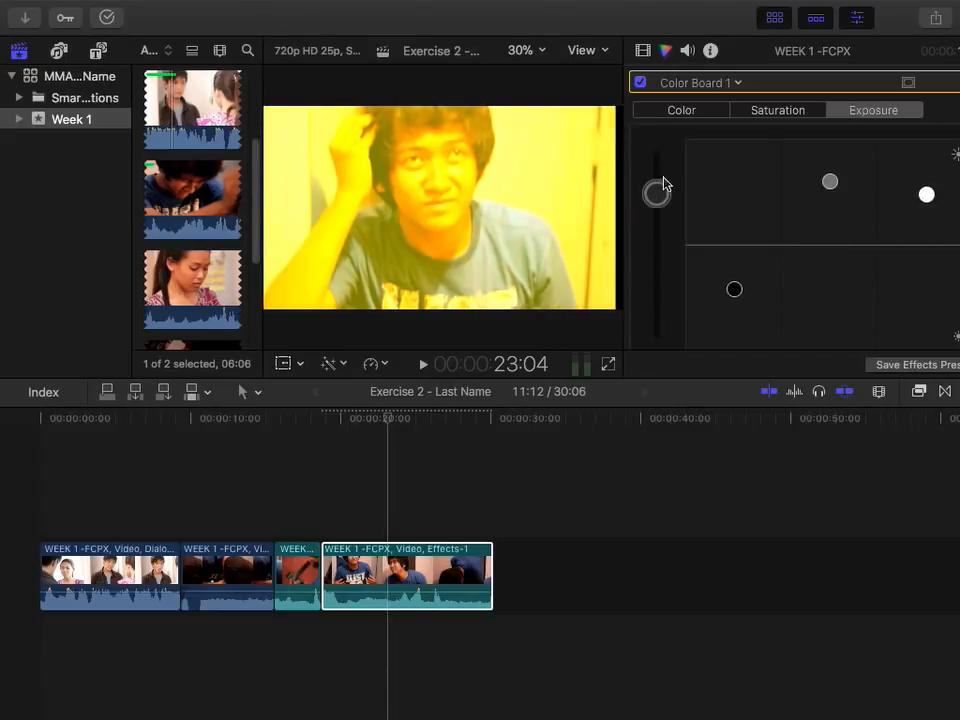
# Toggle Color Board 1 repeatedly to compare the clip with and without it, leave it enabled, and review the available correction types
pyautogui.click(641, 83)
pyautogui.click(641, 83)
pyautogui.click(641, 83)
pyautogui.click(641, 83)
pyautogui.click(641, 83)
pyautogui.click(641, 83)
pyautogui.click(641, 83)
pyautogui.click(641, 83)
pyautogui.click(641, 83)
pyautogui.click(641, 83)
pyautogui.click(641, 83)
pyautogui.click(641, 83)
pyautogui.click(641, 83)
pyautogui.click(641, 83)
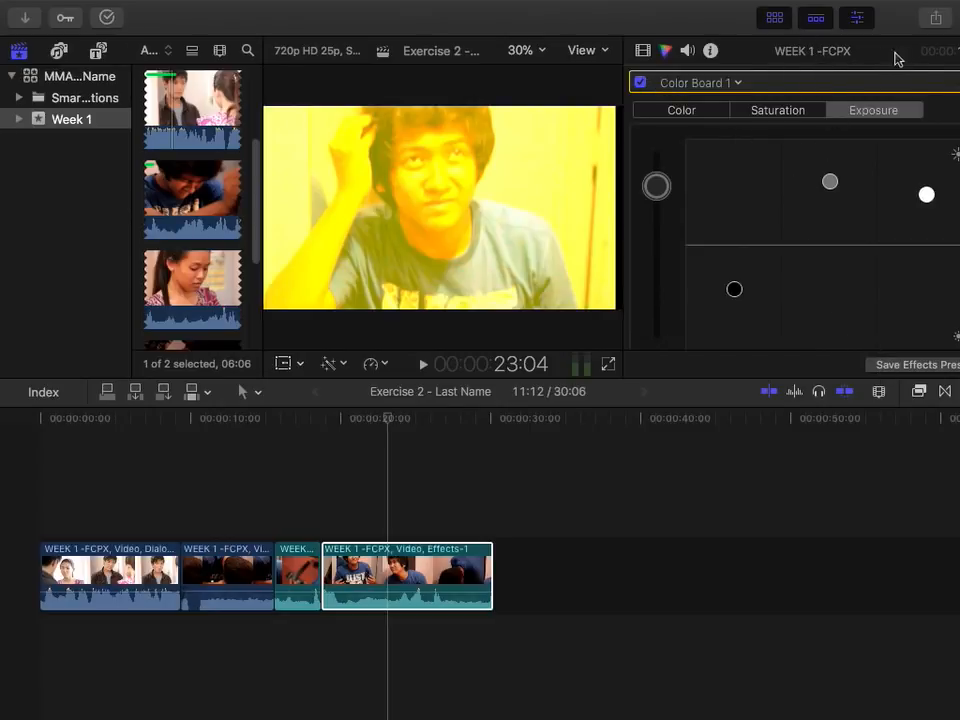
pyautogui.click(738, 83)
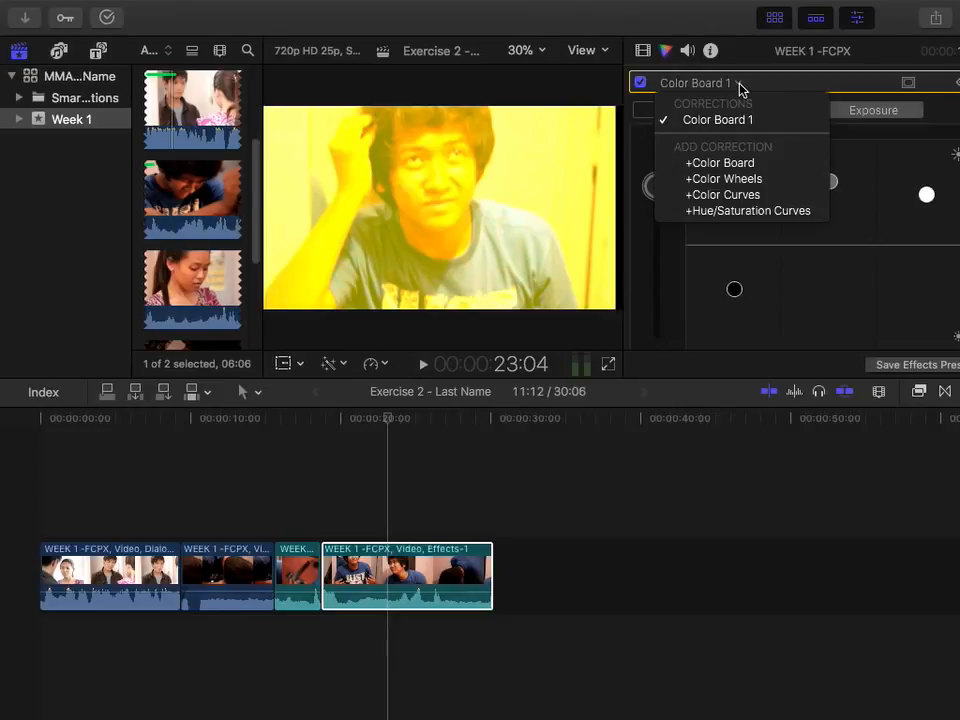
pyautogui.click(943, 113)
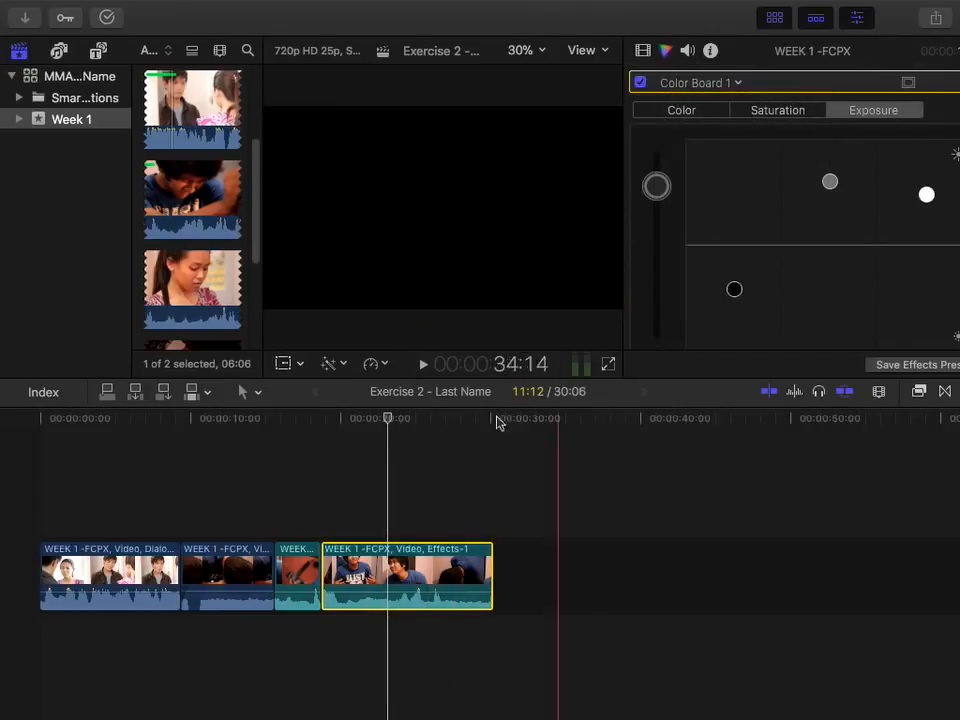
# Show the Color controls of the last clip's Color Board, and hide the color inspector
pyautogui.rightClick(418, 588)
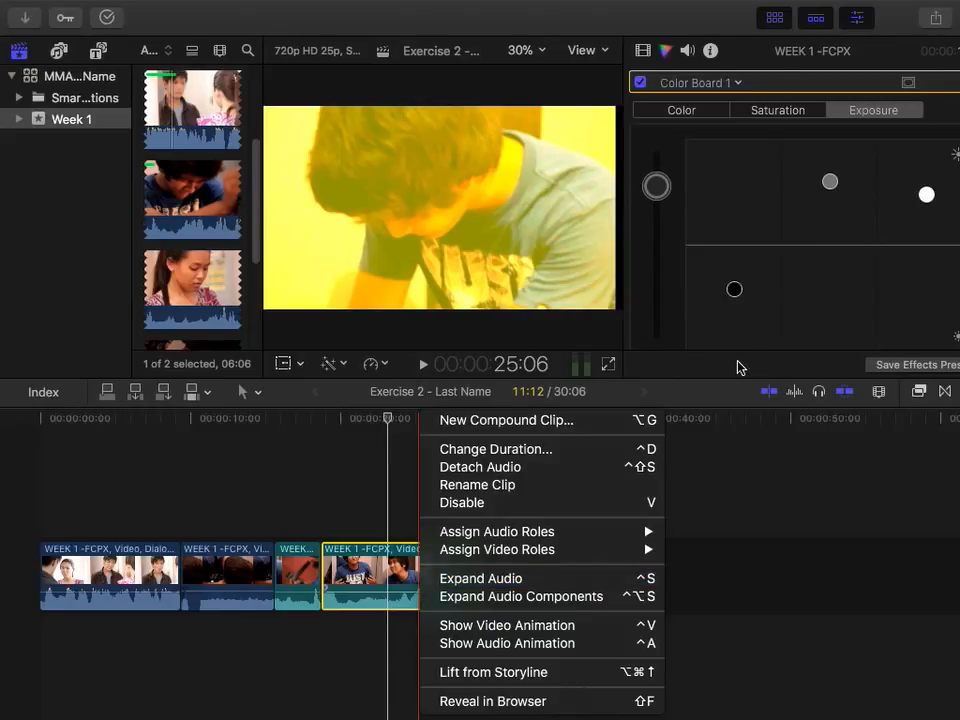
pyautogui.click(875, 355)
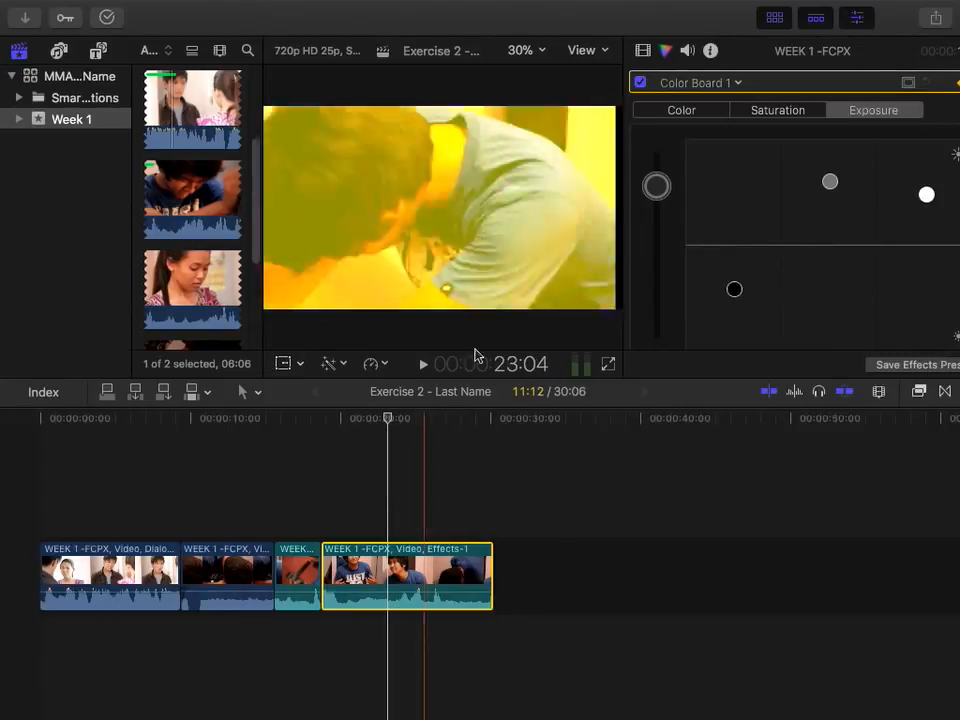
pyautogui.click(672, 110)
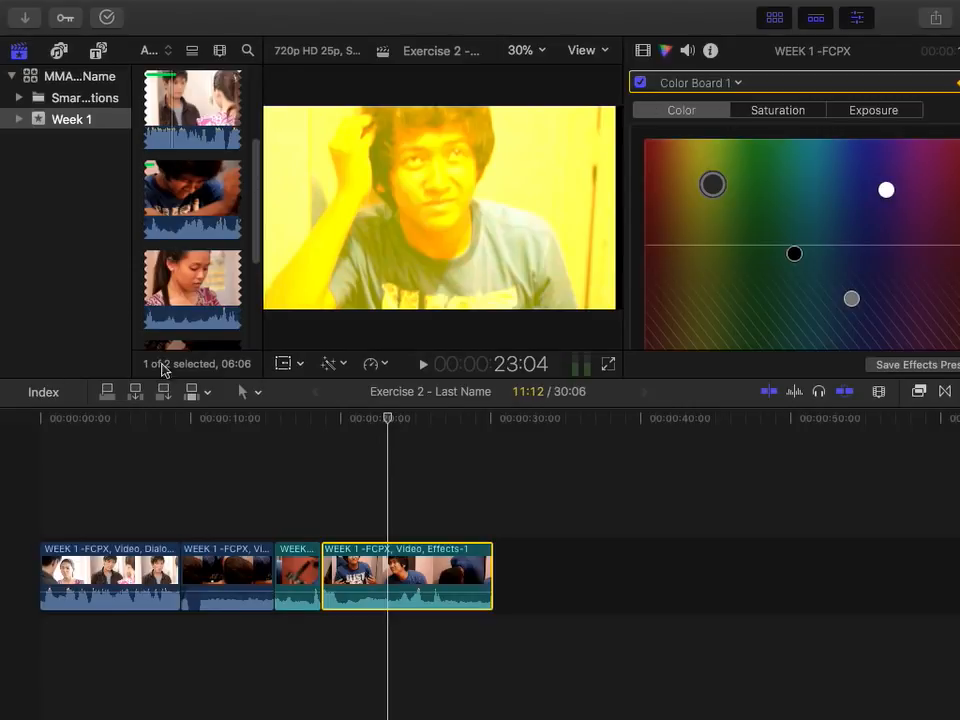
pyautogui.click(338, 364)
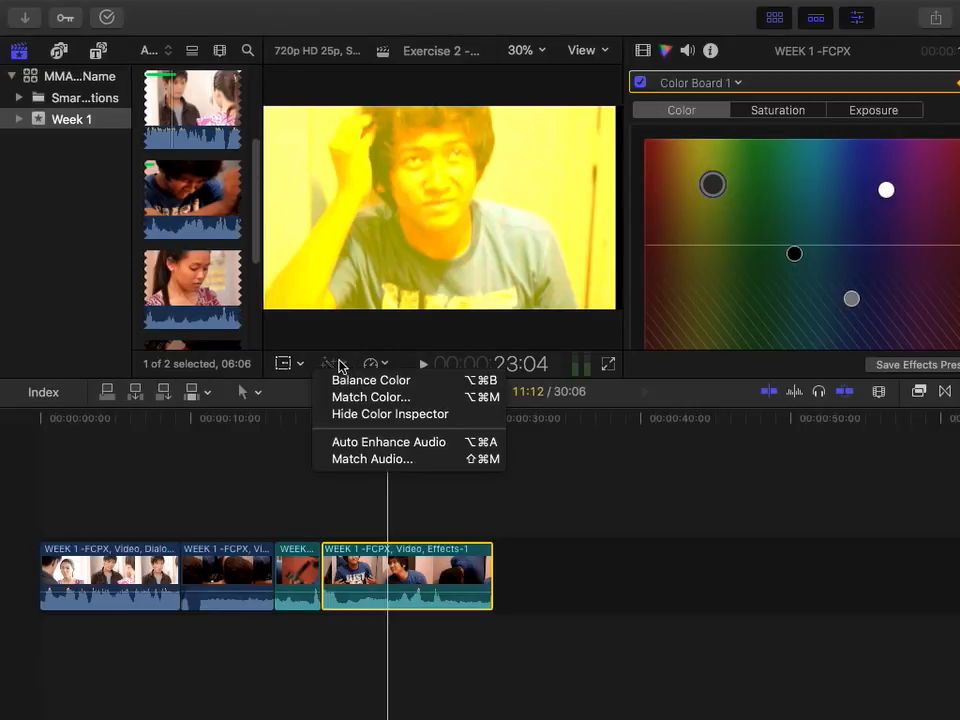
pyautogui.click(345, 413)
pyautogui.click(340, 364)
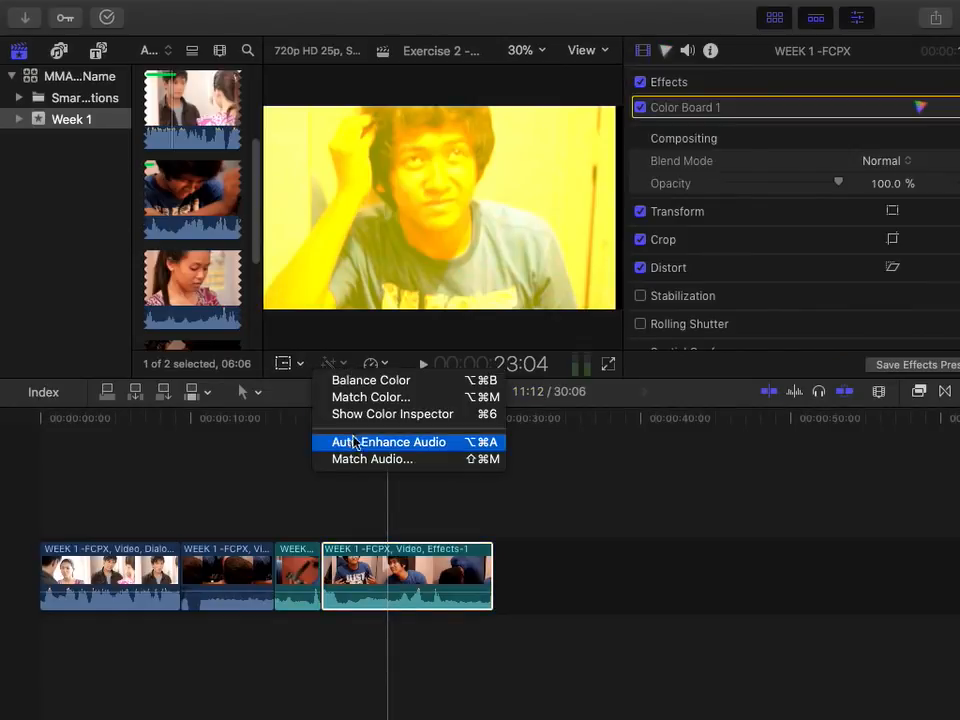
pyautogui.click(343, 367)
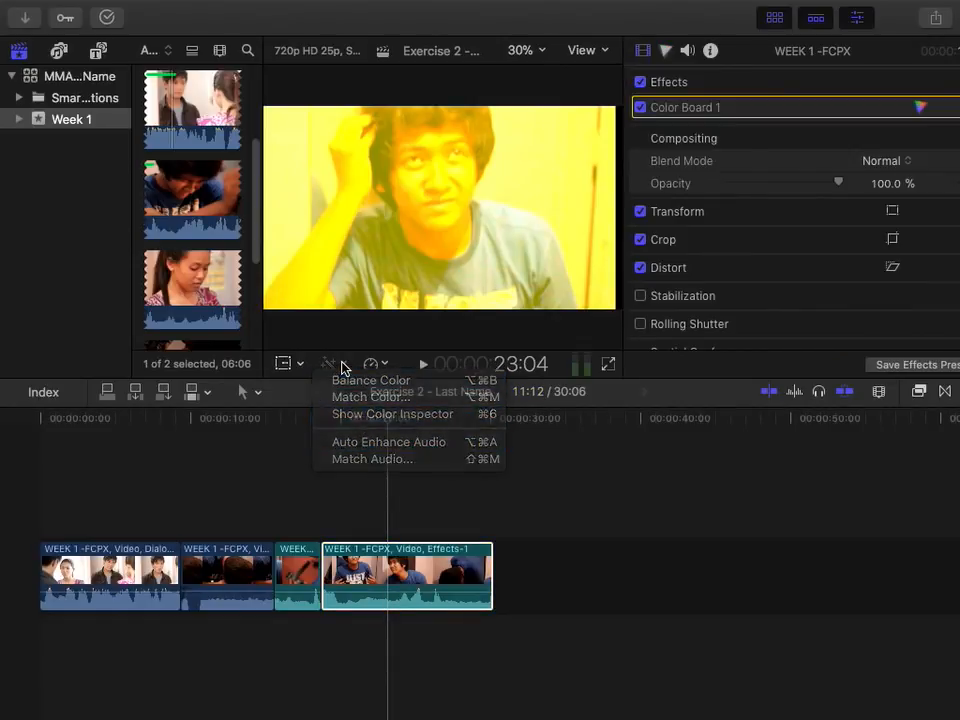
pyautogui.click(383, 366)
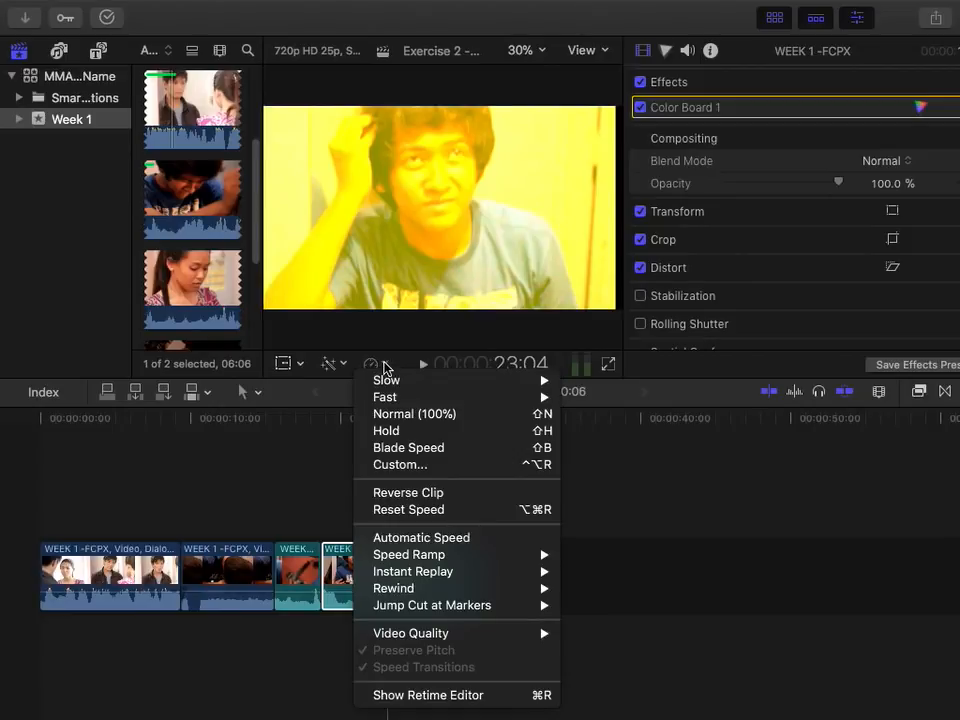
pyautogui.moveTo(389, 384)
pyautogui.click(331, 425)
# Select the last clip in the timeline and slow it to 50% speed
pyautogui.moveTo(362, 484); pyautogui.dragTo(417, 640)
pyautogui.moveTo(469, 658); pyautogui.dragTo(396, 530)
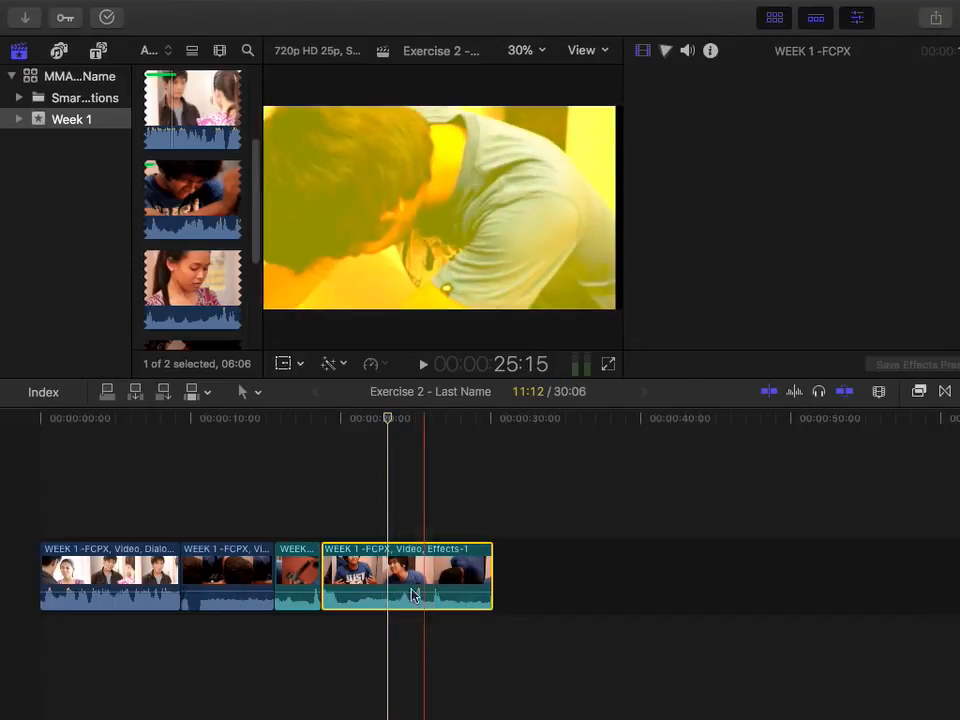
pyautogui.click(384, 364)
pyautogui.moveTo(497, 390)
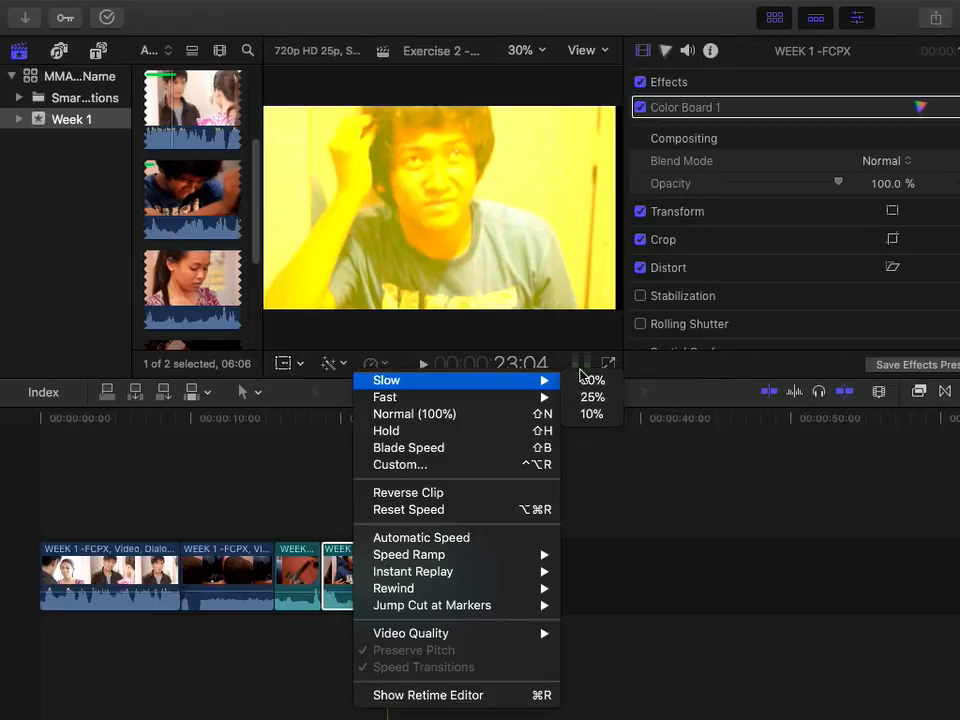
pyautogui.click(593, 381)
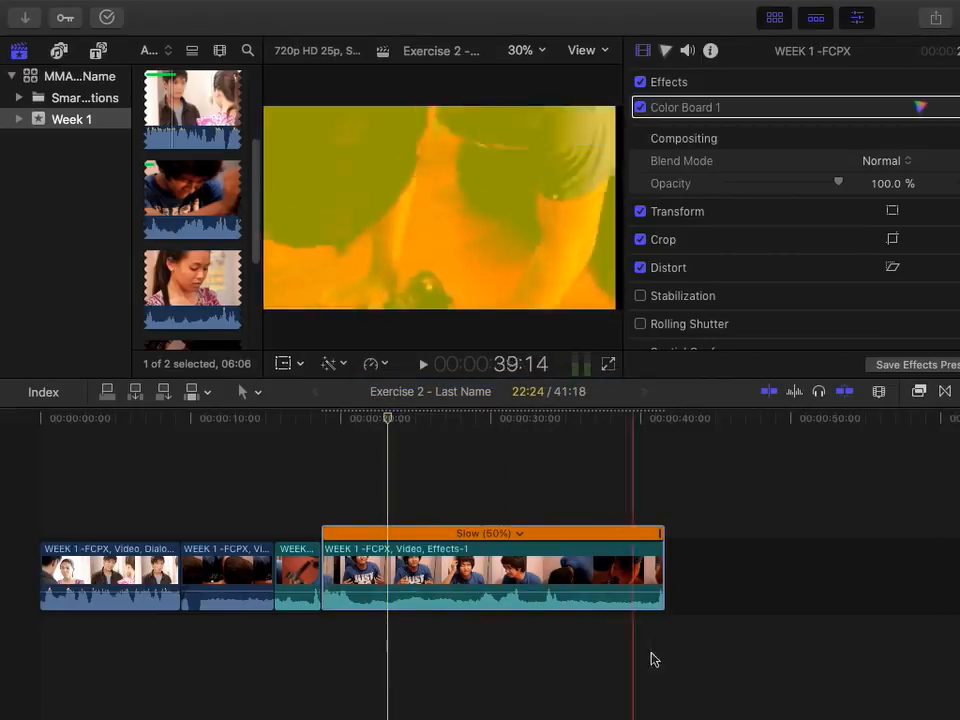
# Return the last clip to Normal (100%) speed and reapply the 50% slow speed
pyautogui.click(520, 535)
pyautogui.click(591, 590)
pyautogui.click(441, 534)
pyautogui.moveTo(560, 551)
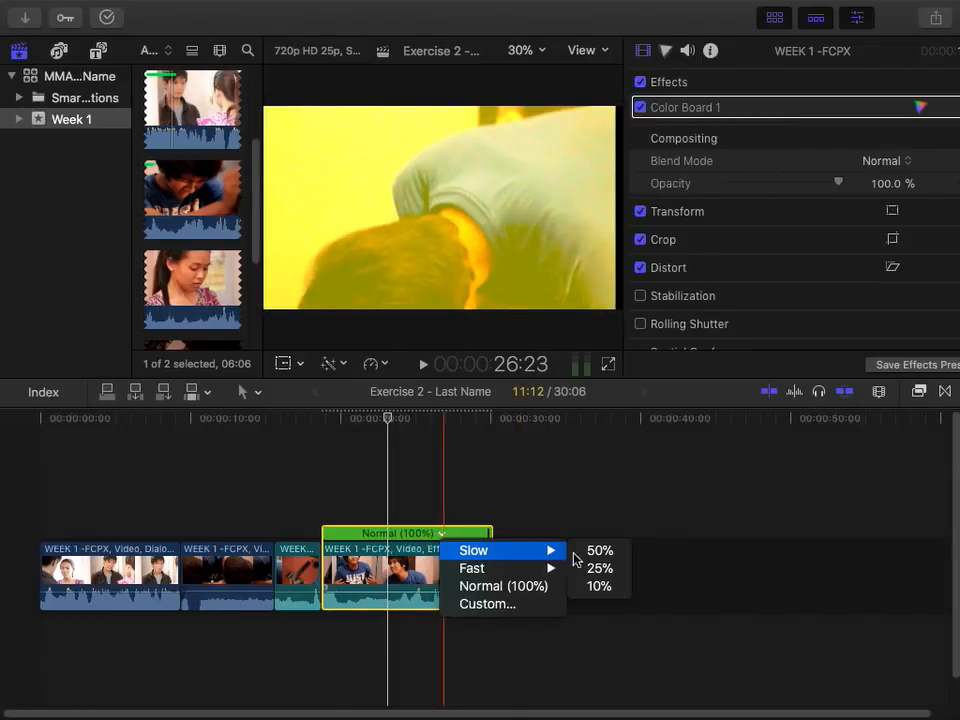
pyautogui.click(600, 551)
# Set the last clip's custom speed direction to Reverse and switch it back to Forward
pyautogui.moveTo(552, 570)
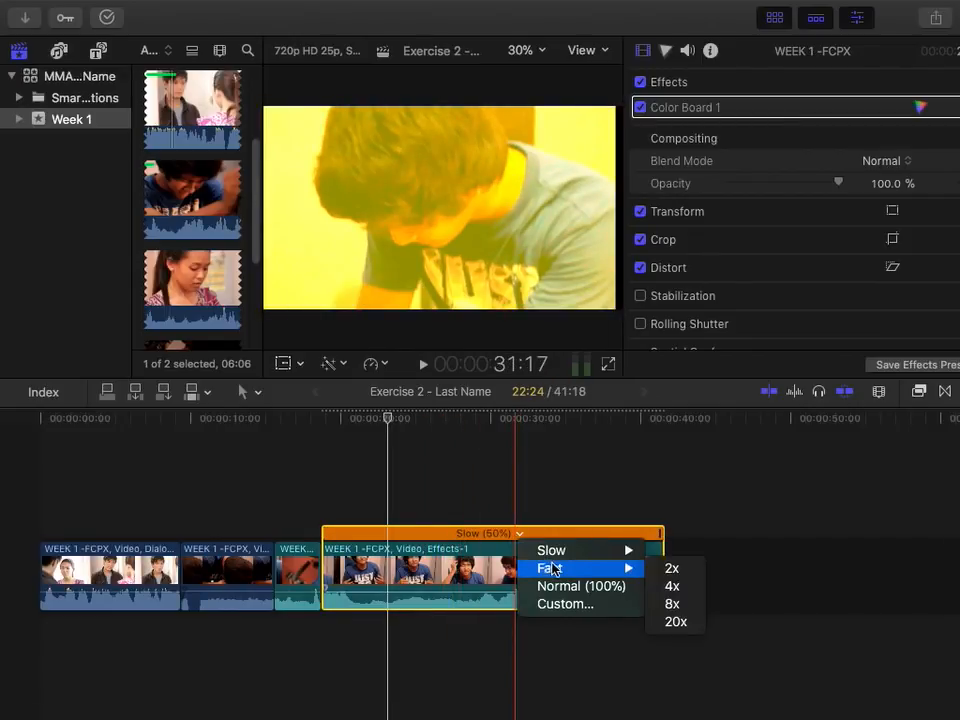
pyautogui.click(563, 604)
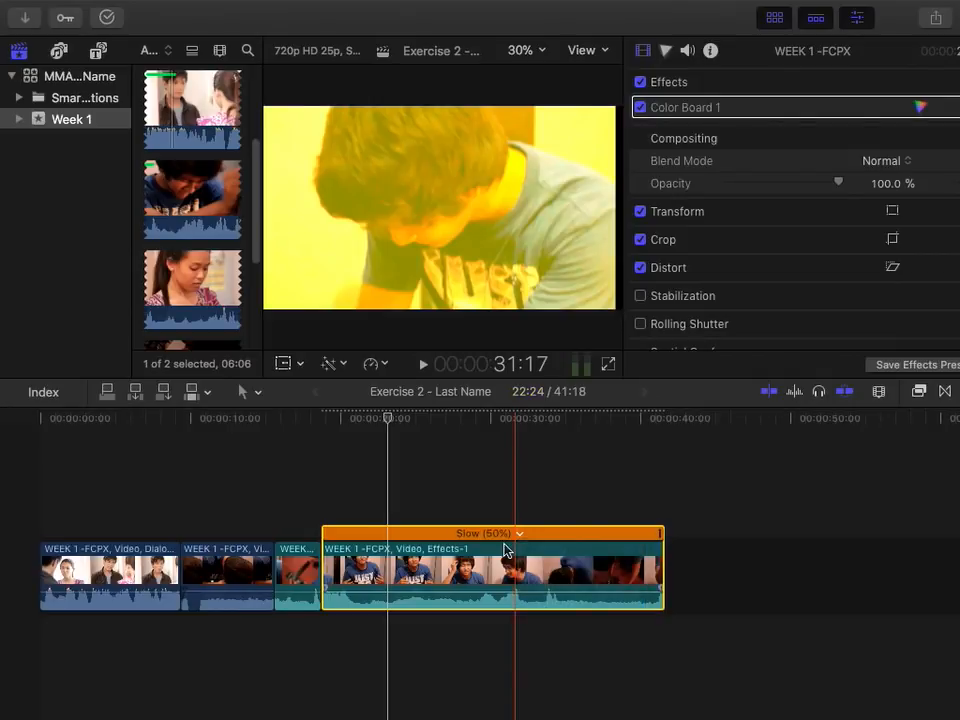
pyautogui.click(541, 425)
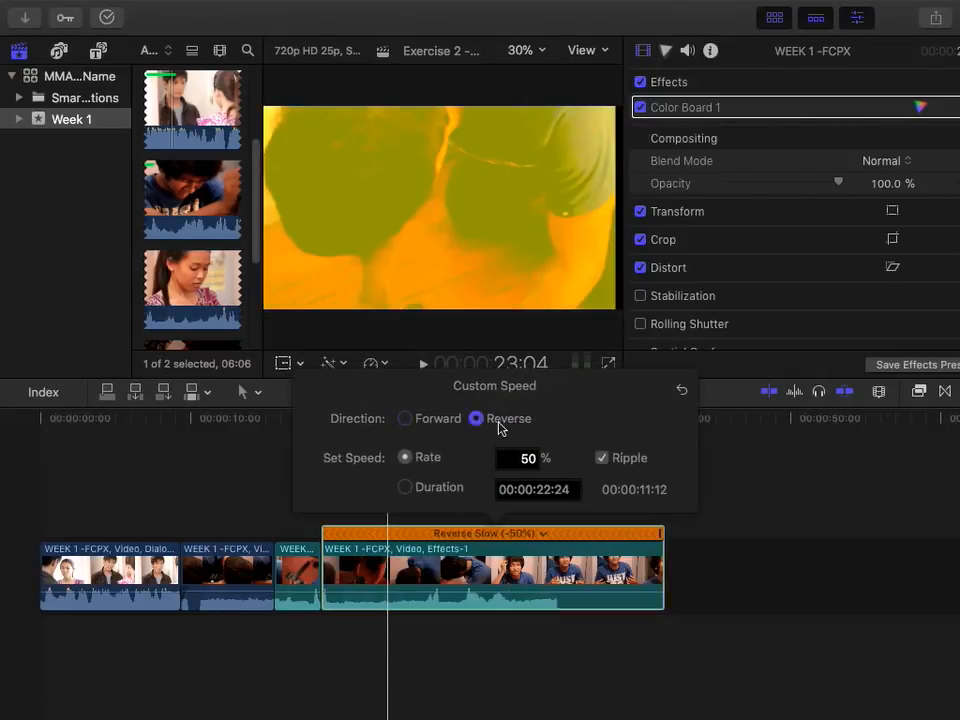
pyautogui.click(440, 420)
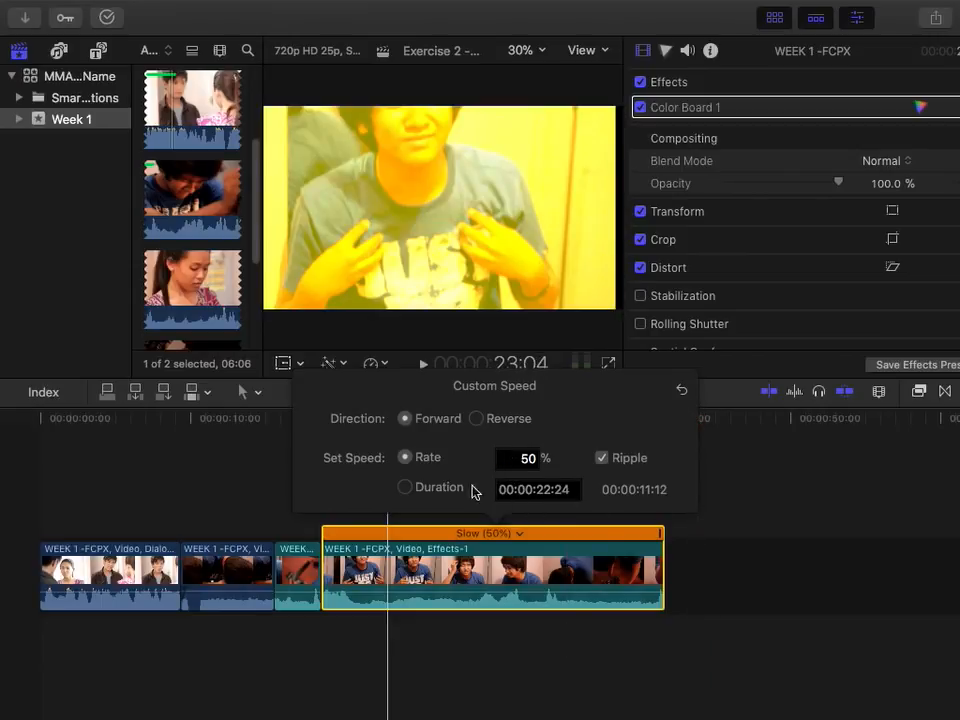
# Try a custom duration of 00:00:50:24 for the last clip, undo it, and leave the custom speed settings
pyautogui.click(416, 489)
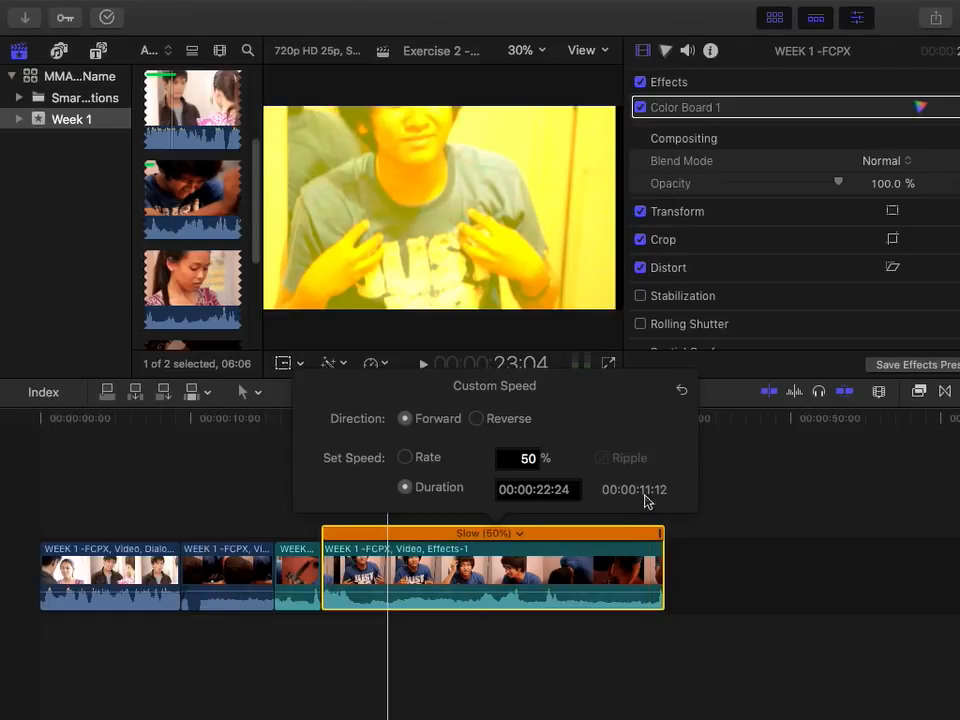
pyautogui.click(543, 489)
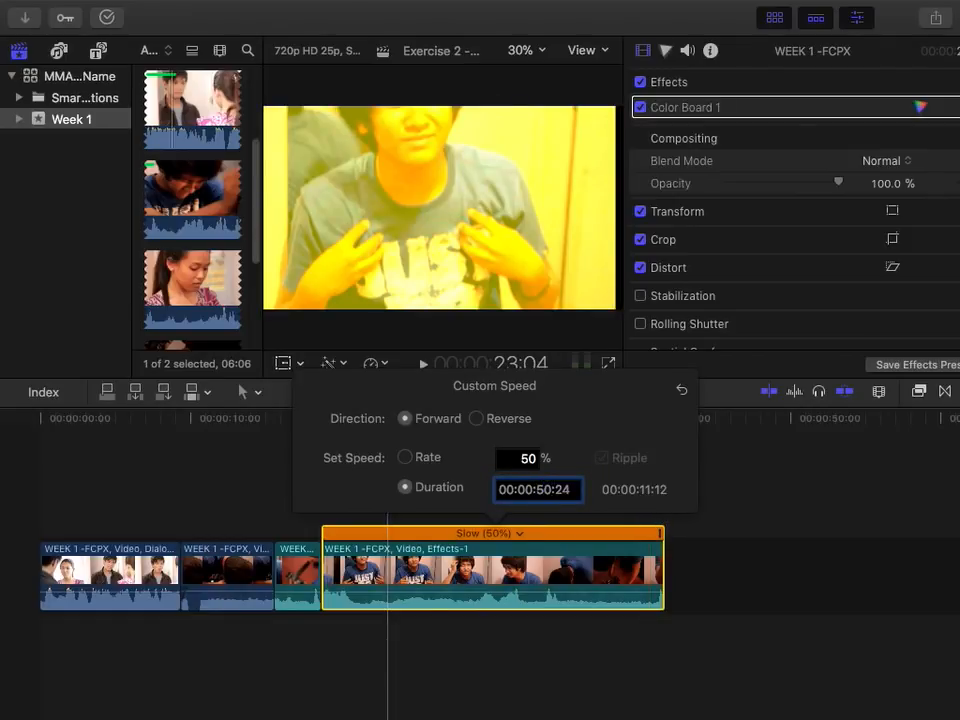
pyautogui.press('Return')
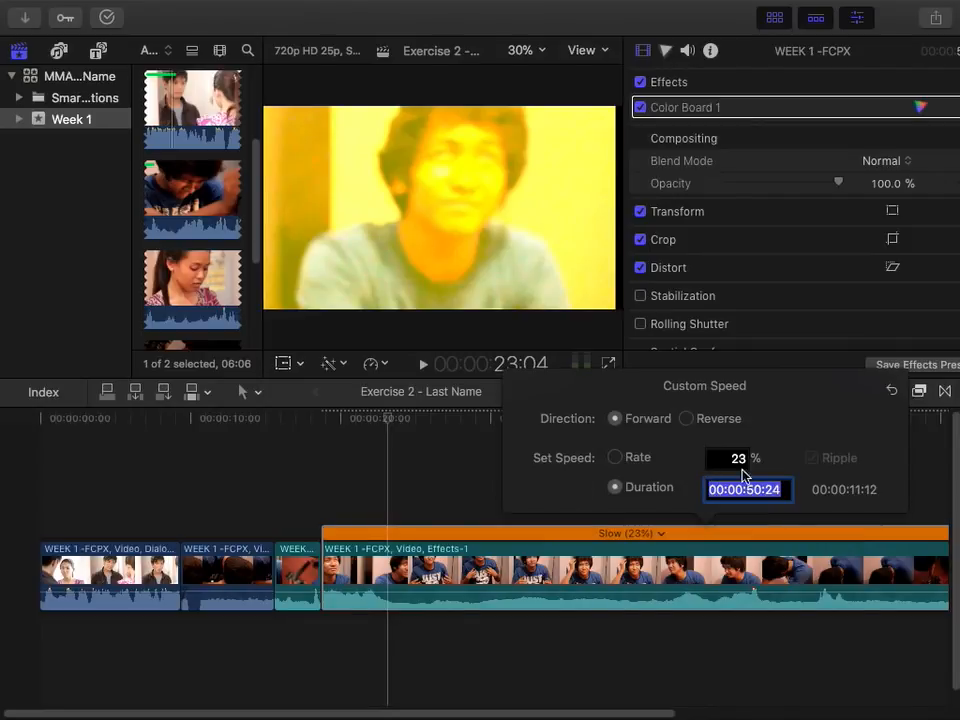
pyautogui.click(710, 496)
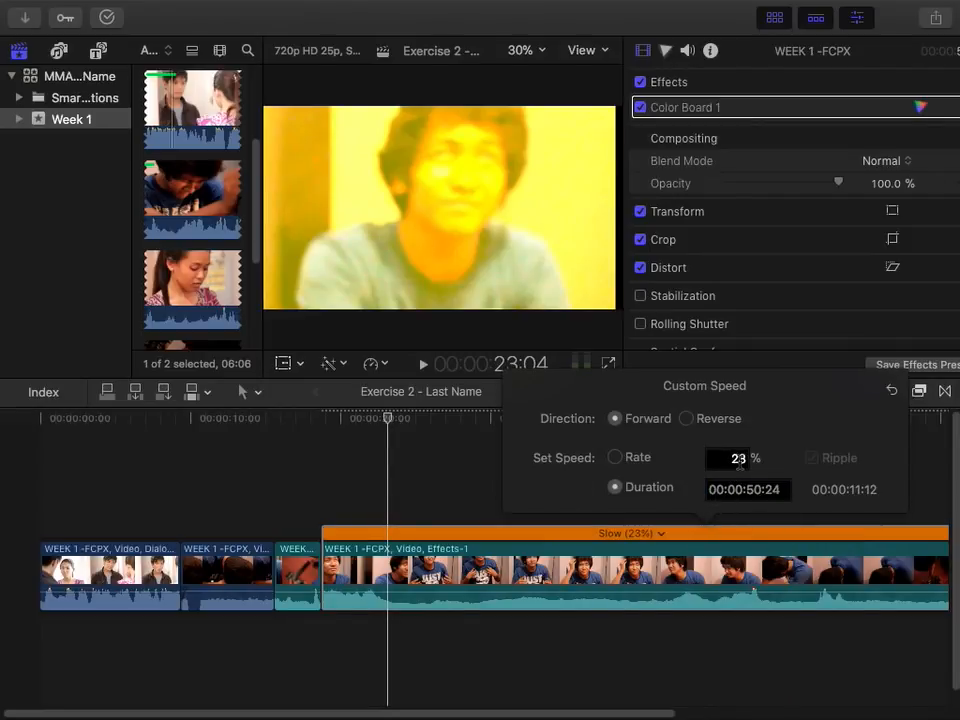
pyautogui.press('super+z')
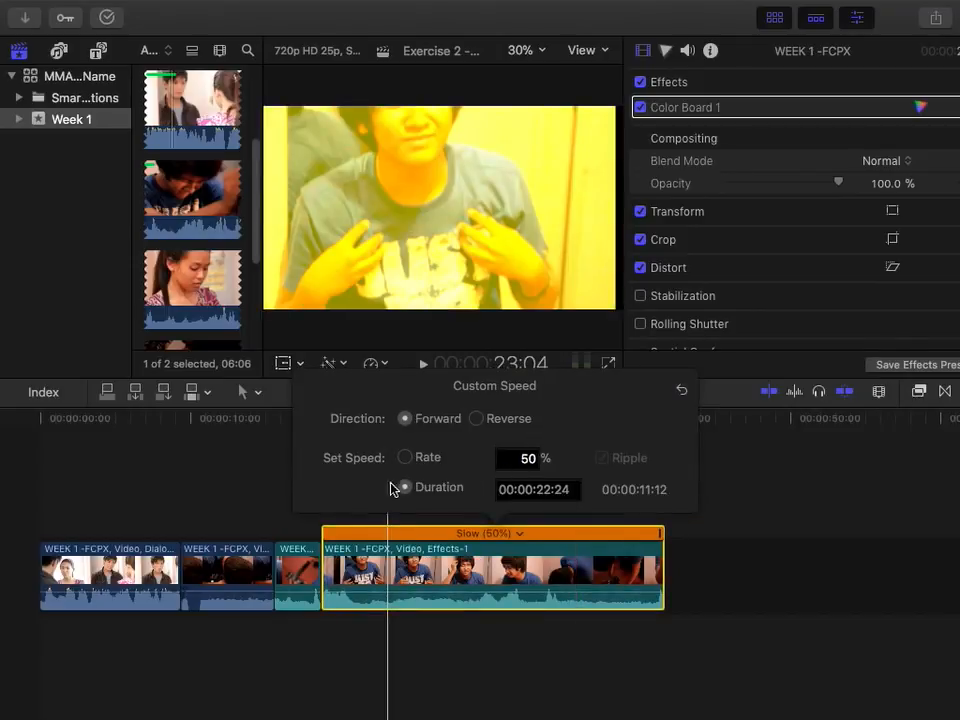
pyautogui.press('Escape')
pyautogui.click(376, 364)
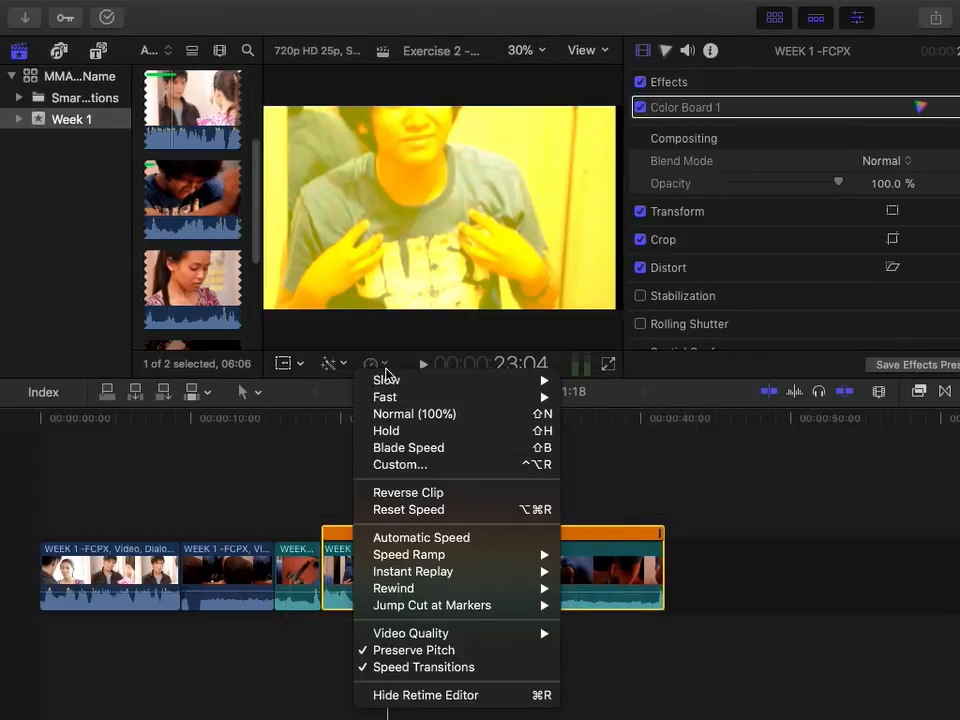
pyautogui.moveTo(407, 381)
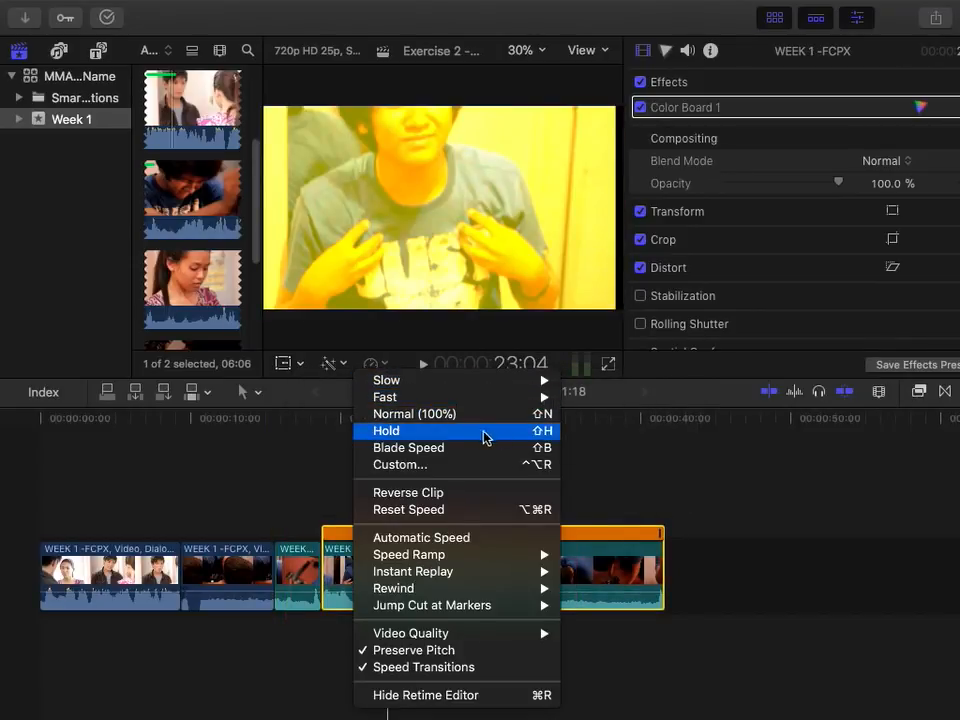
pyautogui.press('Escape')
pyautogui.click(377, 366)
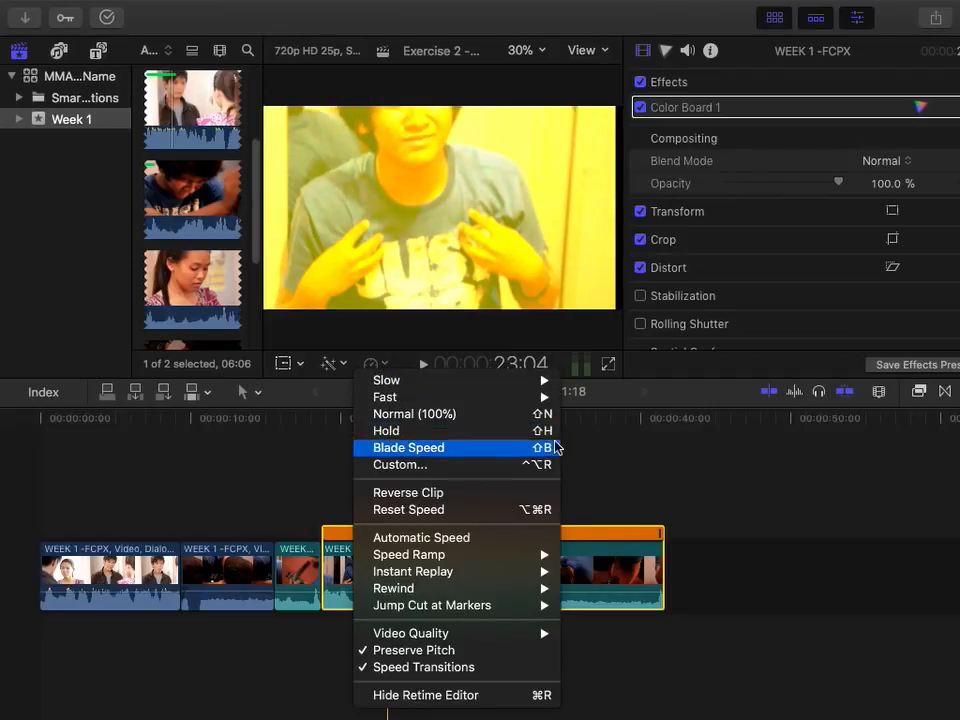
pyautogui.click(627, 463)
# Add a Hold to the slowed clip at about 00:00:27:23 and lengthen it until the clip lasts about 39:23
pyautogui.click(398, 425)
pyautogui.moveTo(398, 425); pyautogui.dragTo(460, 423)
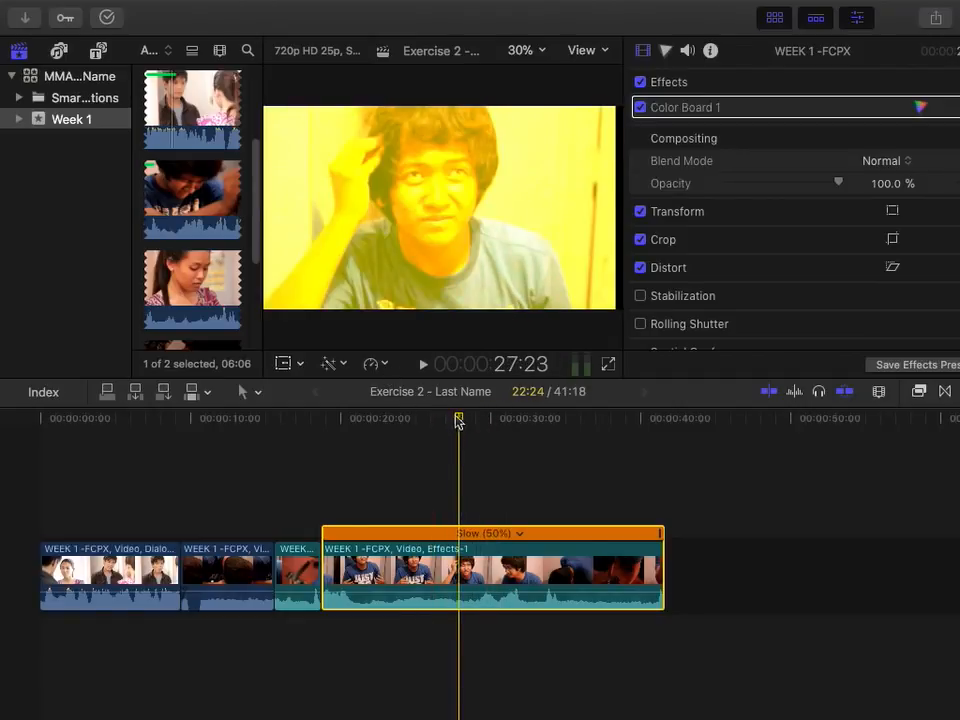
pyautogui.click(370, 364)
pyautogui.click(433, 431)
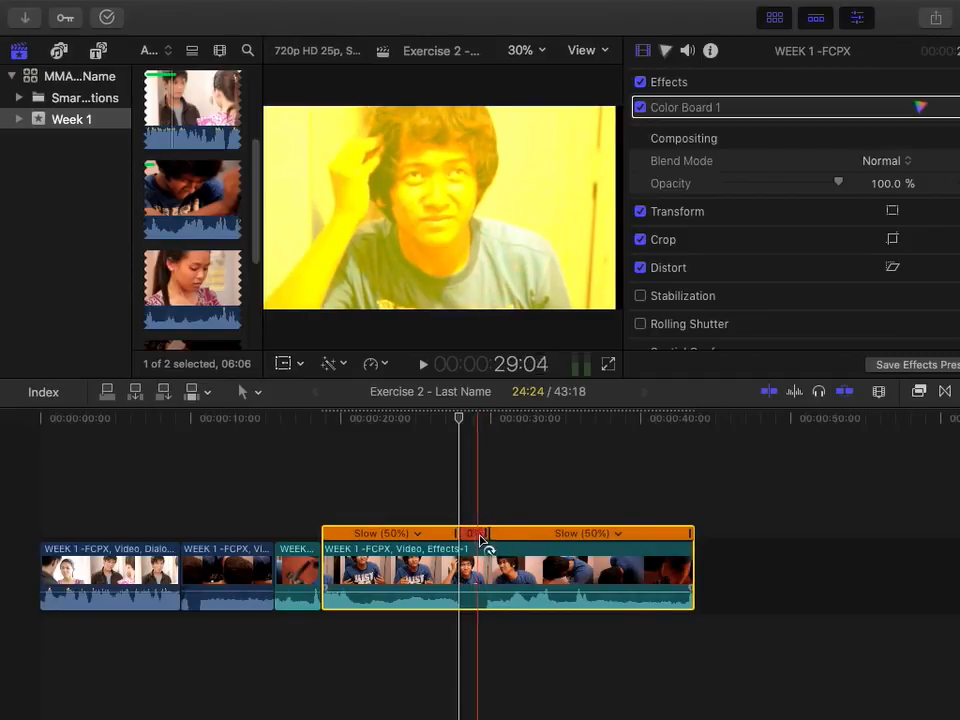
pyautogui.moveTo(489, 537); pyautogui.dragTo(706, 548)
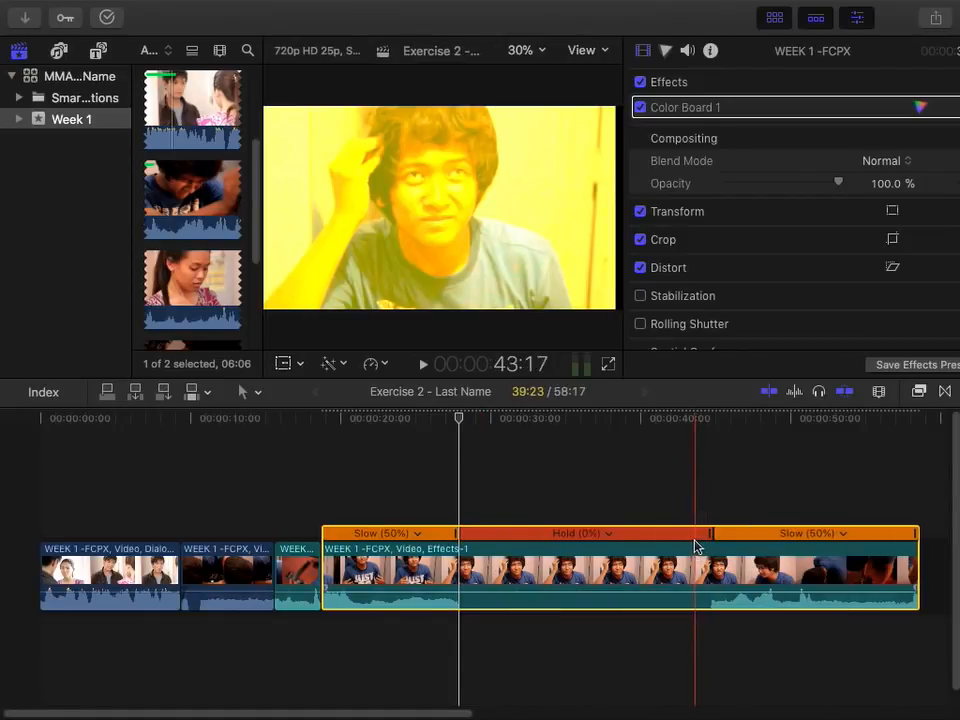
# Play back the held frame, and undo both the hold's lengthening and the hold itself
pyautogui.click(465, 440)
pyautogui.press('space')
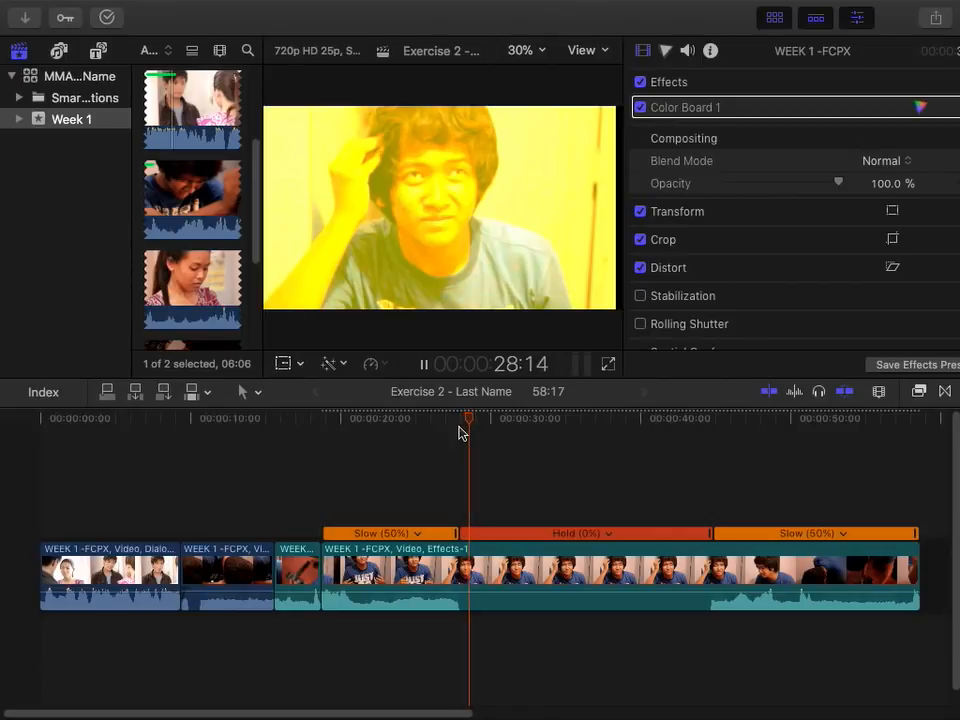
pyautogui.press('space')
pyautogui.press('super+z')
pyautogui.press('super+z')
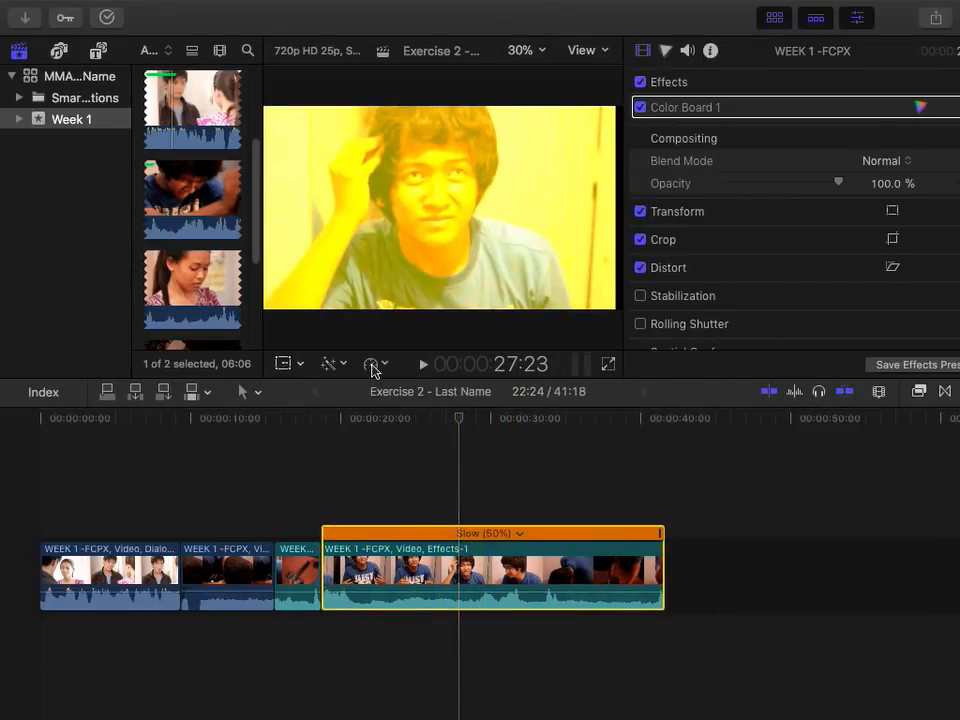
# Reverse the slowed last clip
pyautogui.click(371, 367)
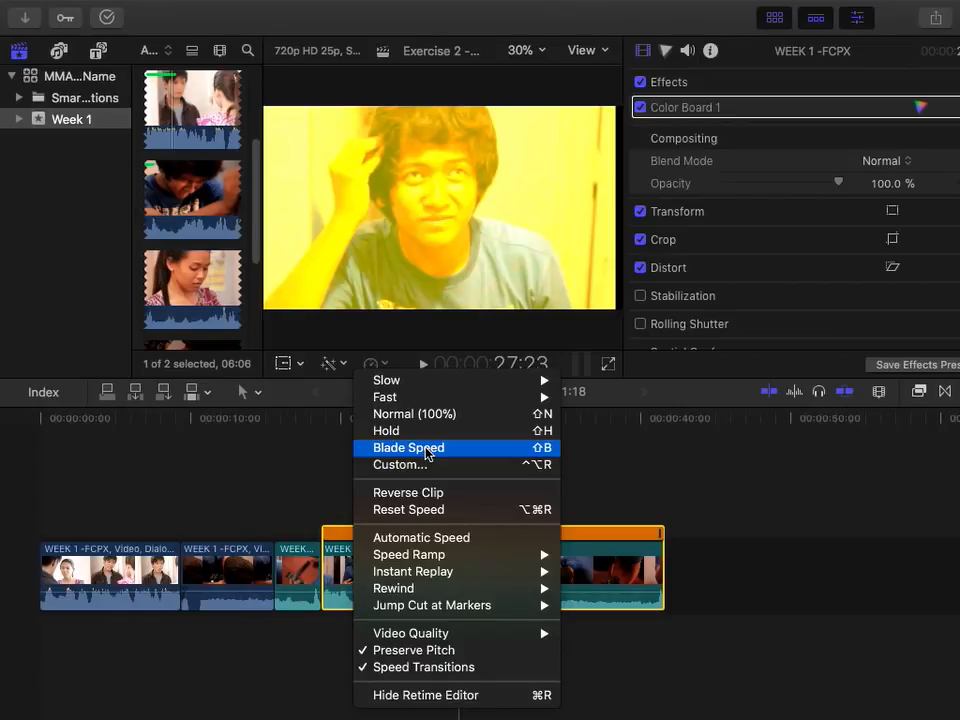
pyautogui.click(408, 492)
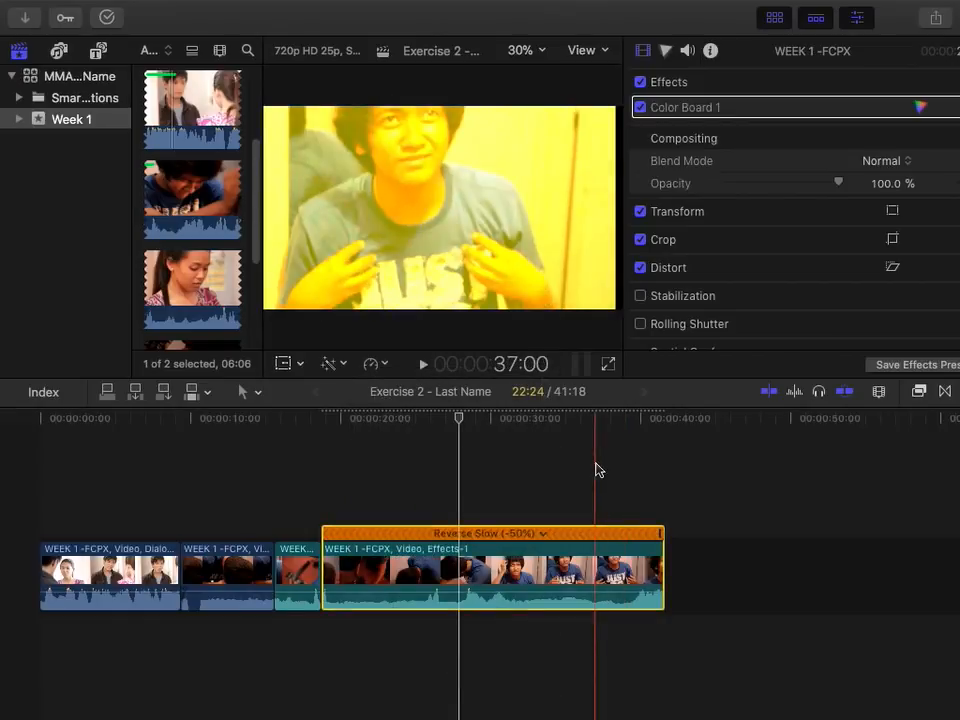
pyautogui.click(310, 572)
pyautogui.click(260, 422)
pyautogui.moveTo(256, 426); pyautogui.dragTo(304, 430)
pyautogui.moveTo(384, 421); pyautogui.dragTo(300, 420)
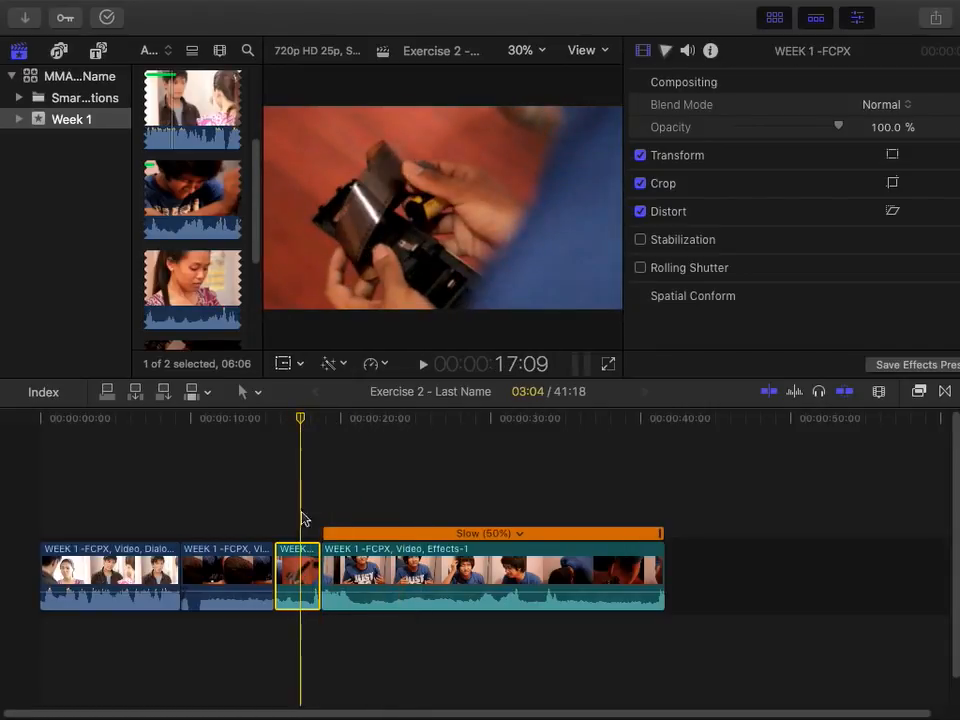
# Split the second clip's speed with Blade Speed at about the 13-second mark
pyautogui.click(222, 575)
pyautogui.click(232, 420)
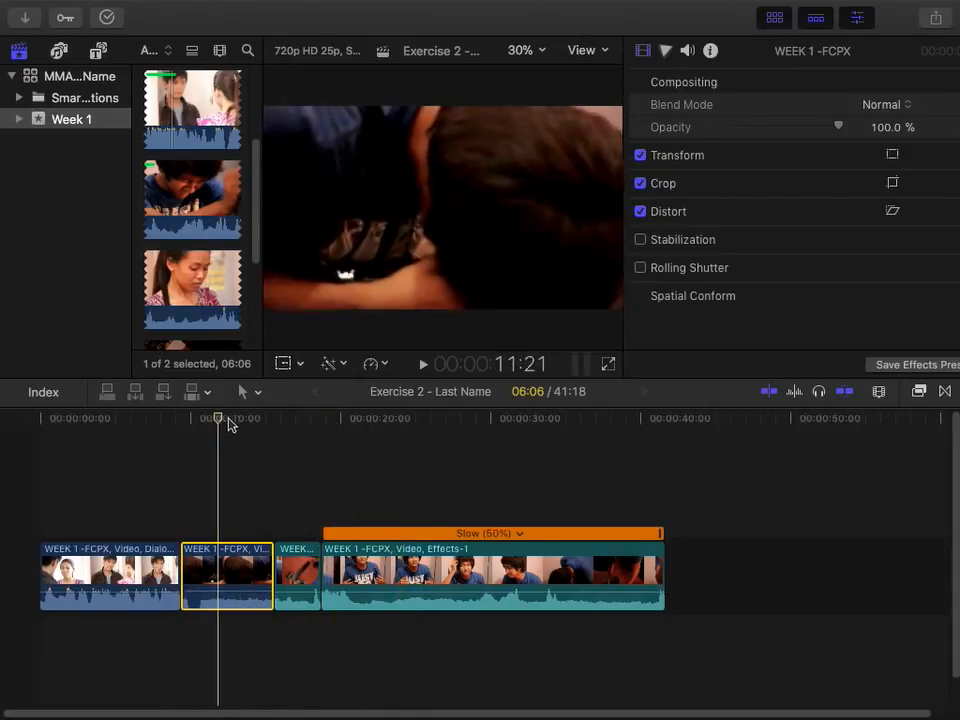
pyautogui.click(375, 364)
pyautogui.click(440, 448)
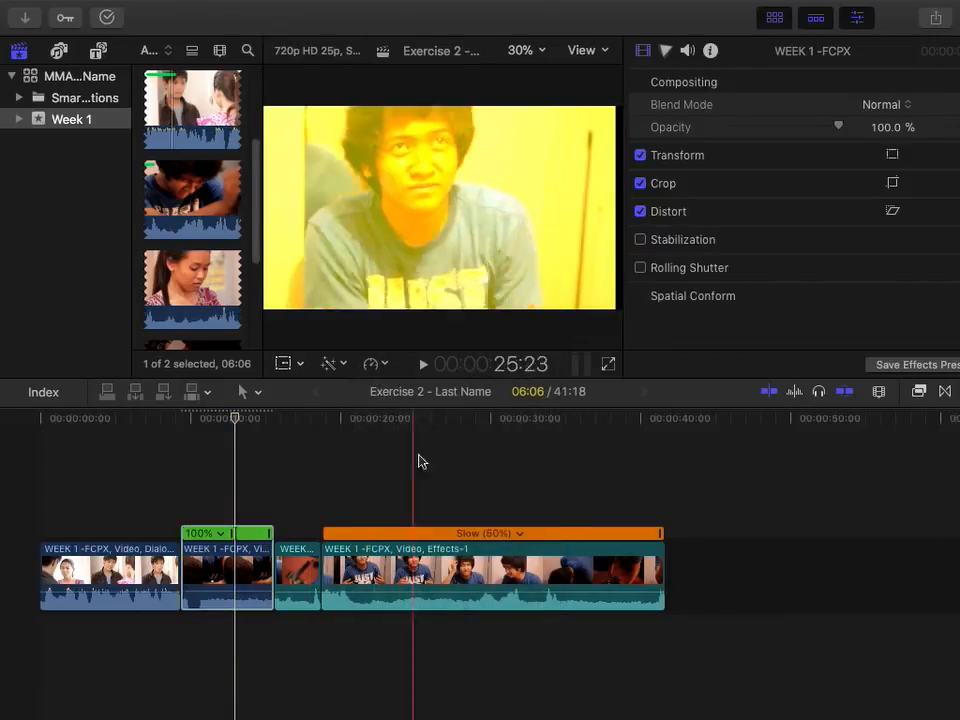
# Select the second clip's segment after the speed cut and play back across the cut
pyautogui.moveTo(236, 420); pyautogui.dragTo(192, 420)
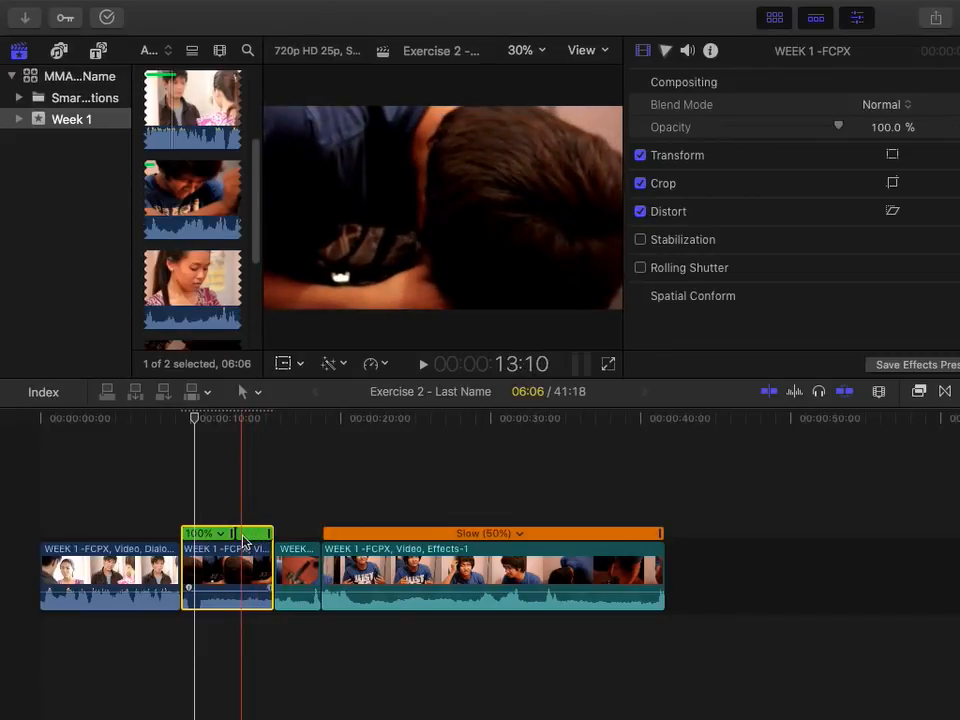
pyautogui.click(253, 572)
pyautogui.click(231, 420)
pyautogui.press('space')
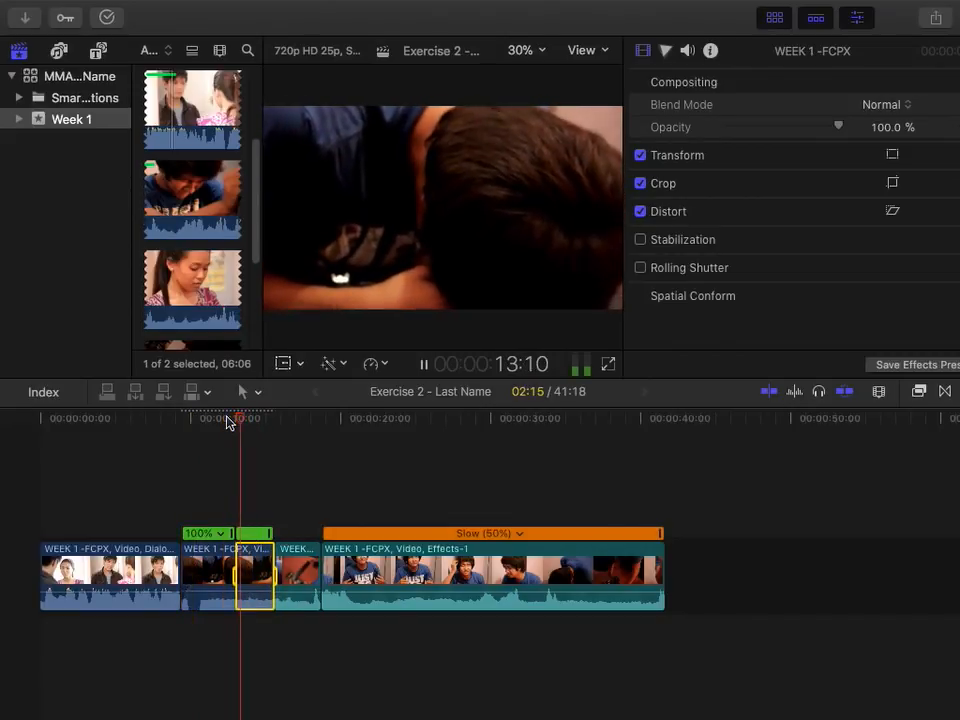
# Play the second clip from about the 10-second mark and undo its speed cut
pyautogui.moveTo(229, 420); pyautogui.dragTo(181, 422)
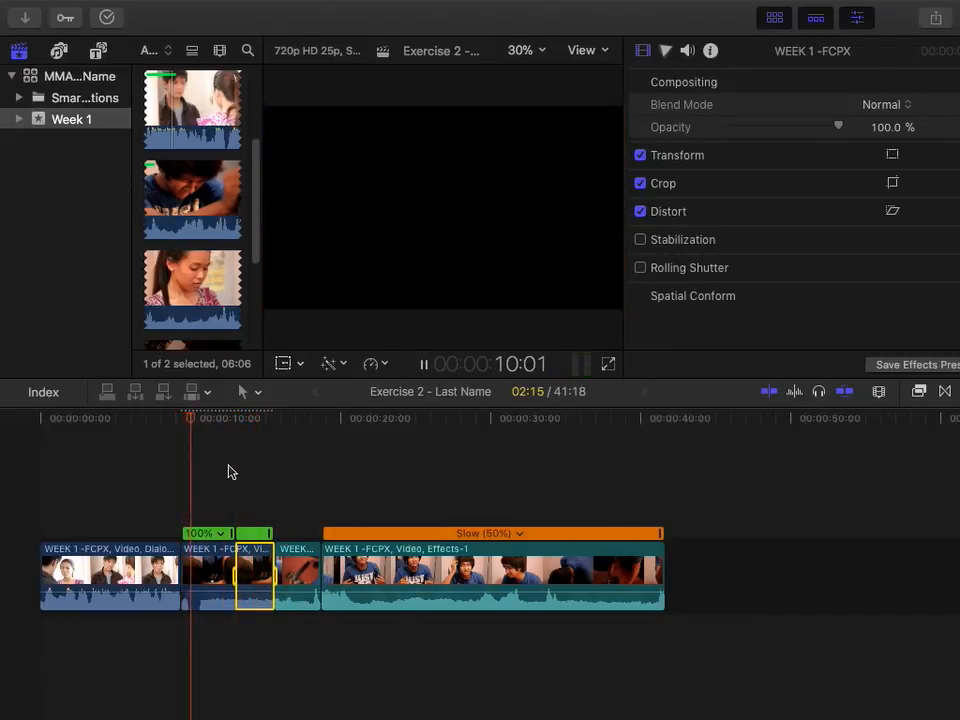
pyautogui.press('space')
pyautogui.click(222, 534)
pyautogui.click(293, 520)
pyautogui.press('super+z')
# Reverse the slowed last clip in the timeline
pyautogui.click(454, 583)
pyautogui.press('super+z')
pyautogui.click(375, 364)
pyautogui.click(420, 448)
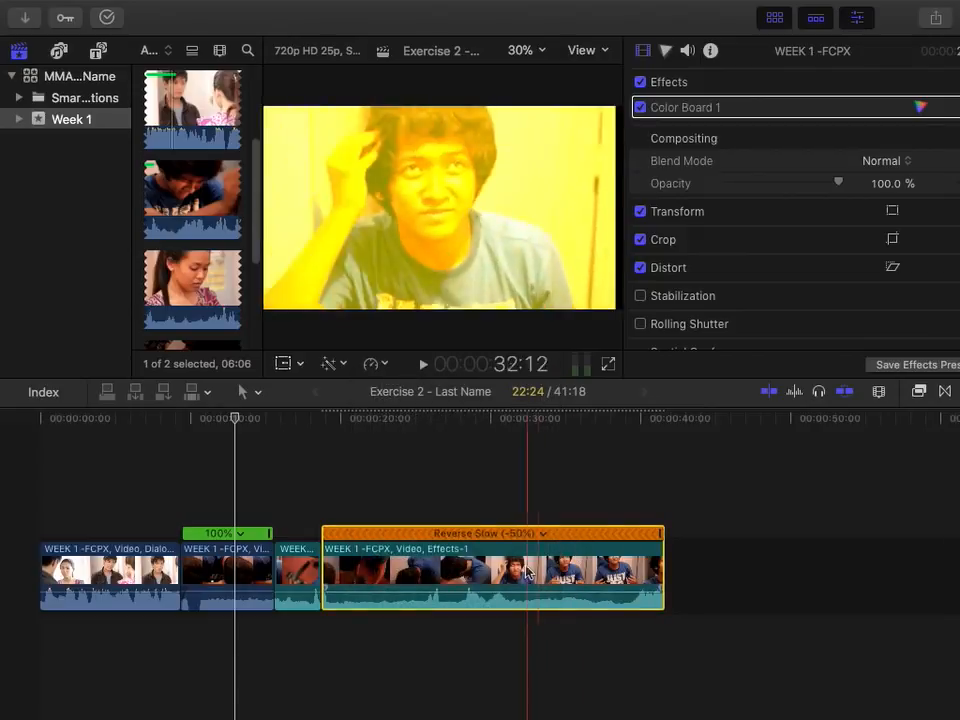
# Undo the last clip's reversal and its 50% slow motion
pyautogui.click(543, 534)
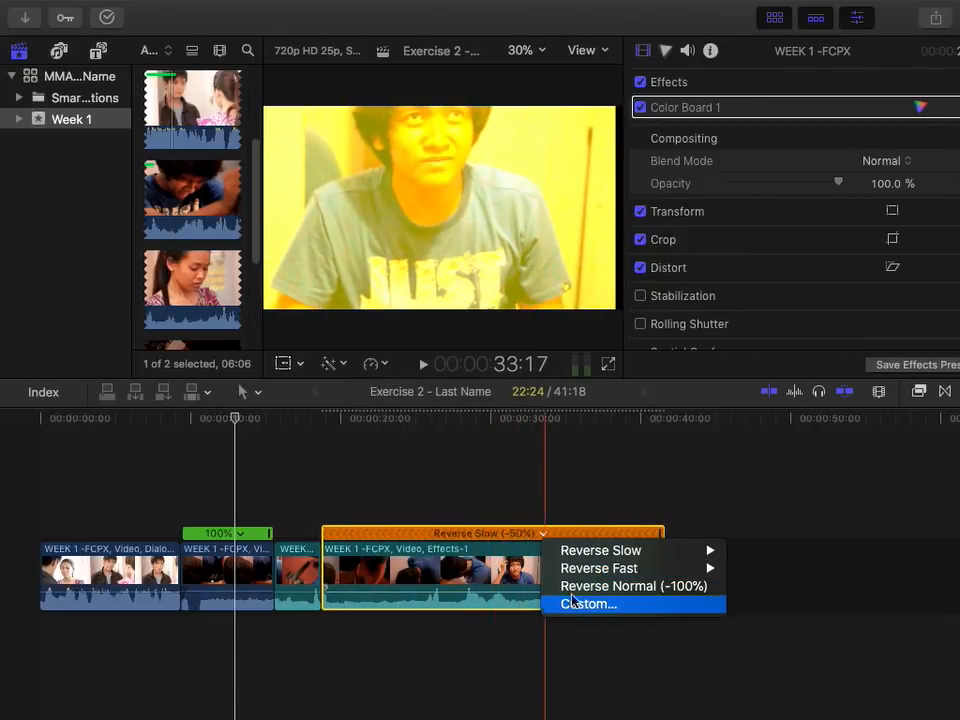
pyautogui.click(474, 572)
pyautogui.press('Escape')
pyautogui.press('super+z')
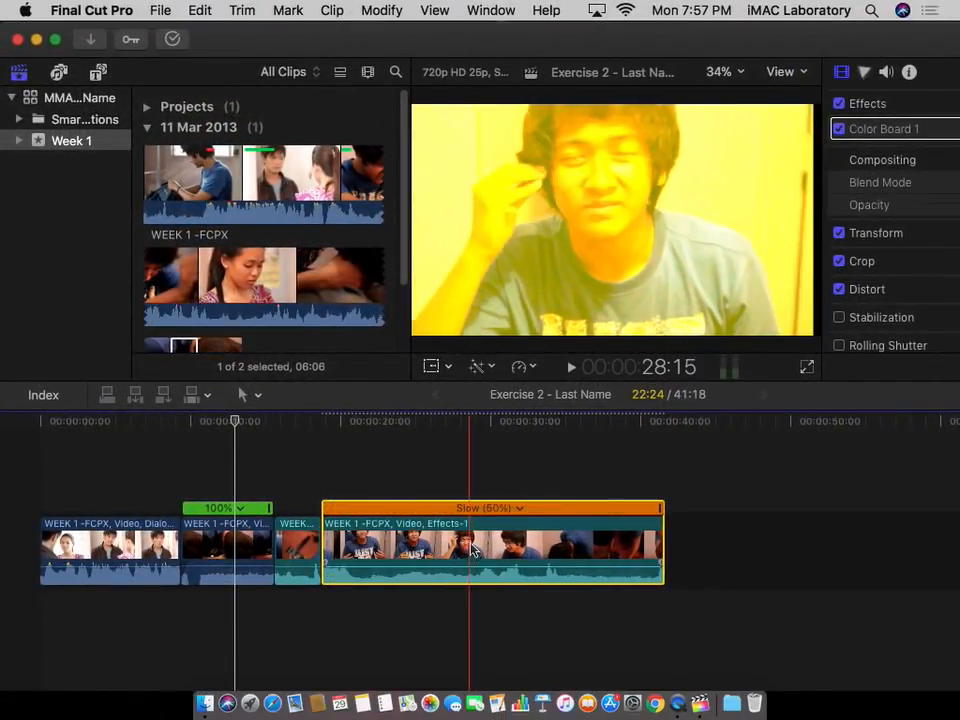
pyautogui.press('super+z')
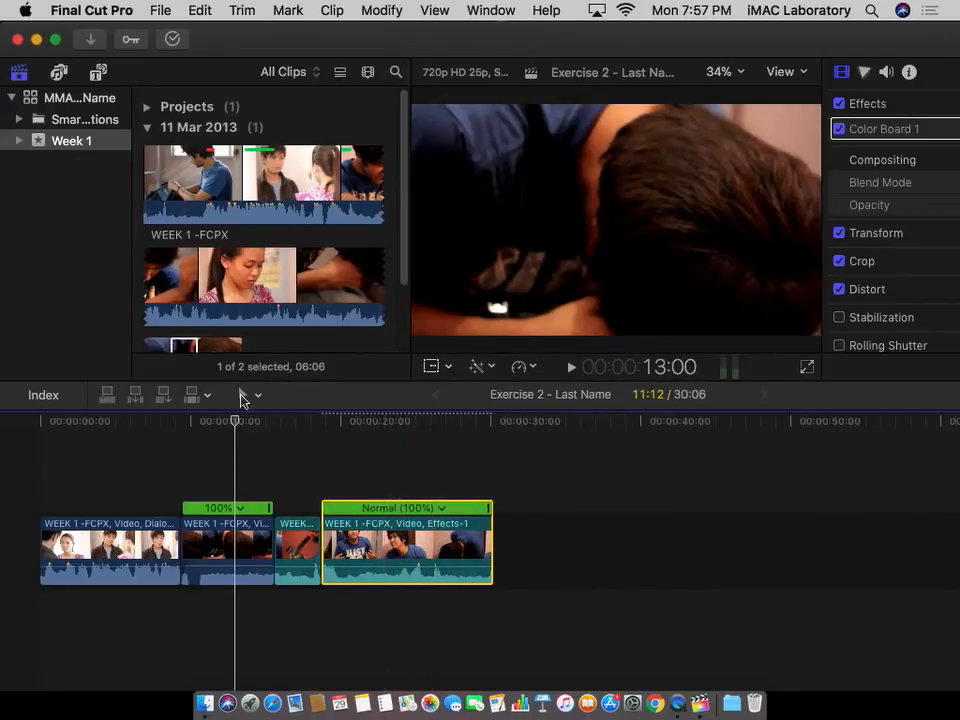
# Extend the end of the last clip to a duration of about 21:18
pyautogui.click(527, 377)
pyautogui.click(560, 450)
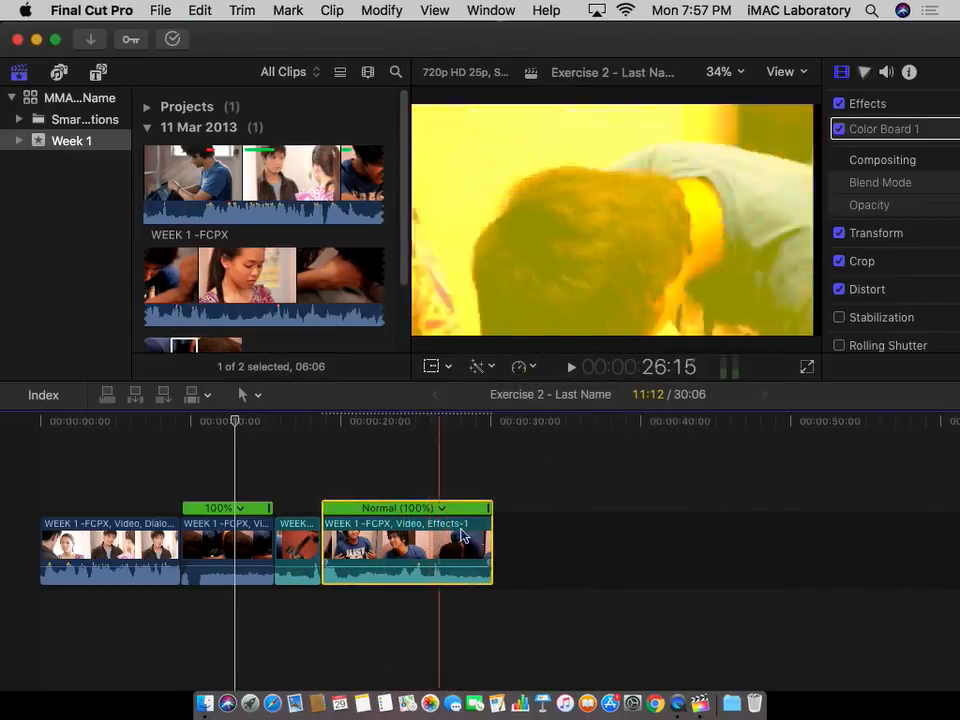
pyautogui.moveTo(488, 537); pyautogui.dragTo(643, 537)
pyautogui.click(519, 509)
pyautogui.click(485, 518)
# Split the last clip's speed with Blade Speed at about the 26-second mark
pyautogui.click(437, 488)
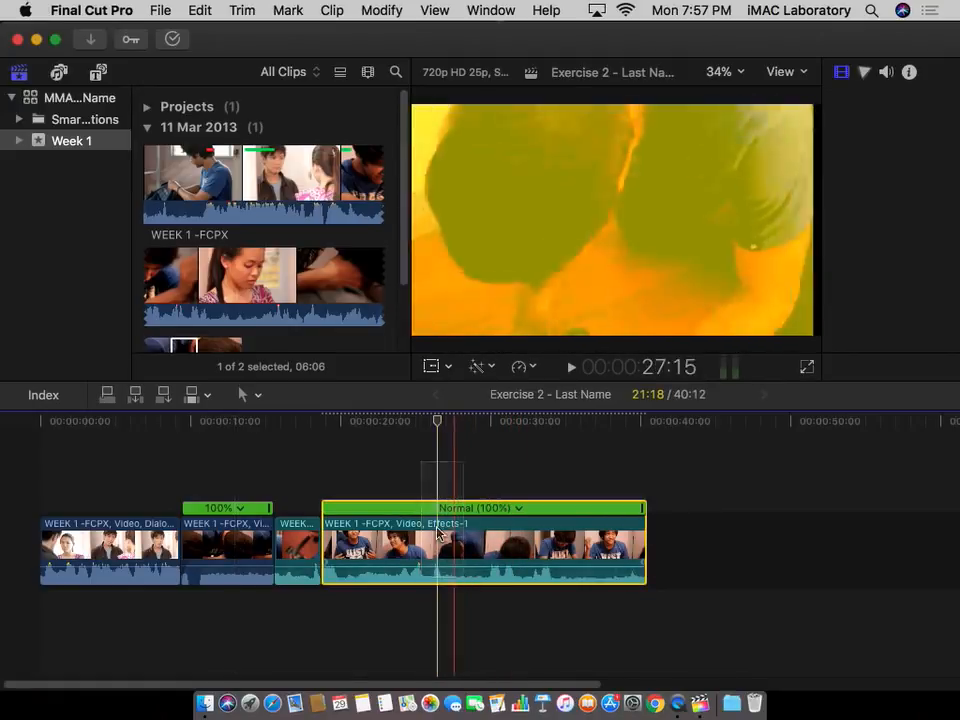
pyautogui.click(522, 366)
pyautogui.click(536, 451)
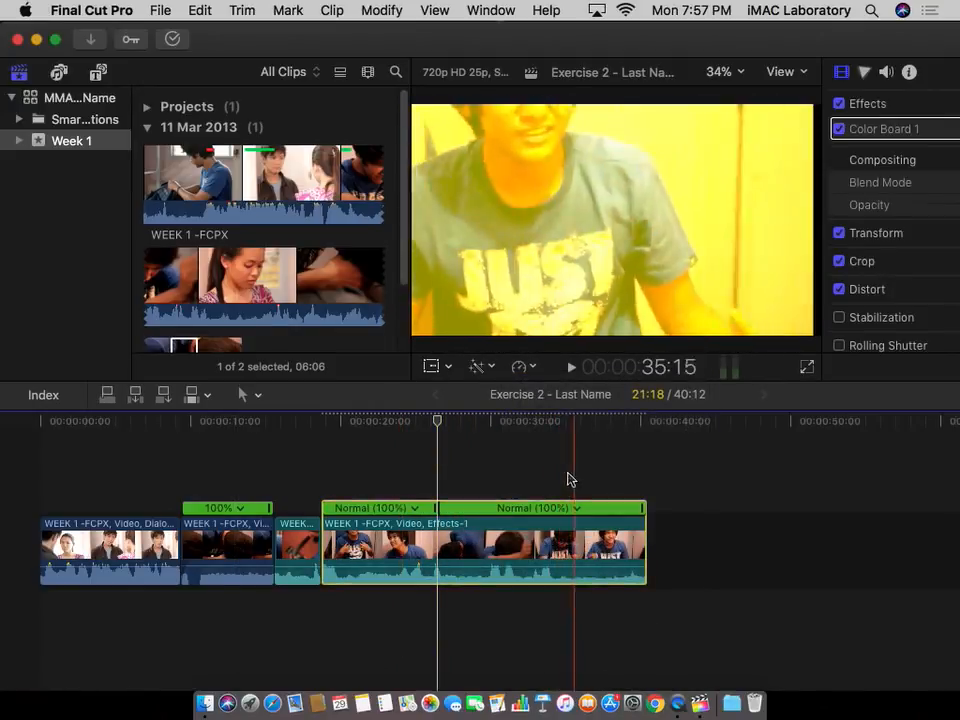
# Set the last clip's first speed segment to Fast 2x
pyautogui.click(415, 508)
pyautogui.moveTo(476, 548)
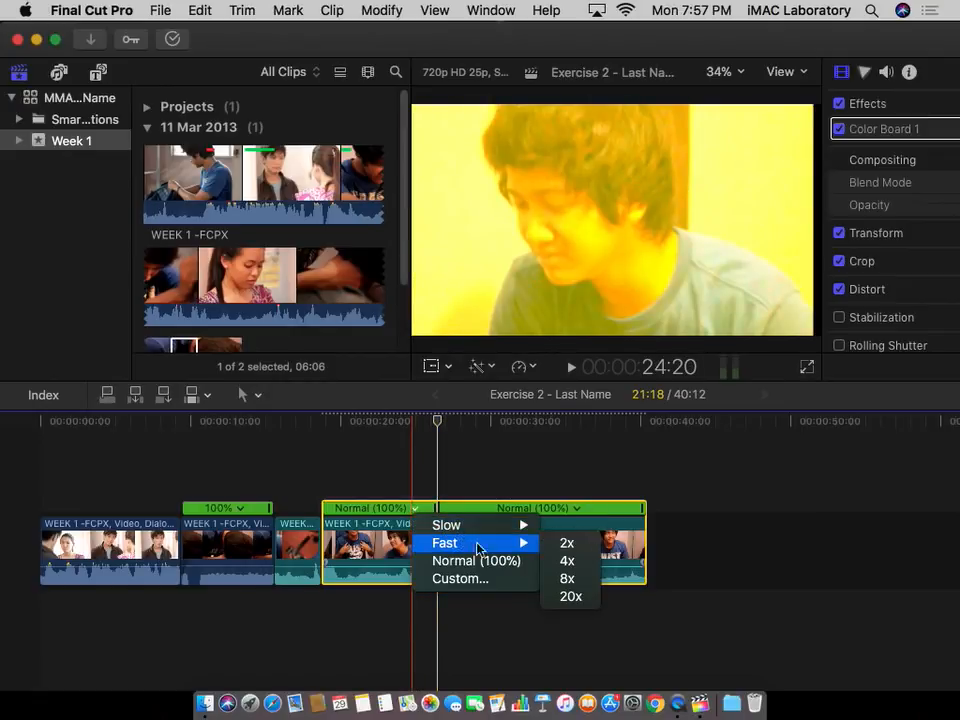
pyautogui.click(560, 545)
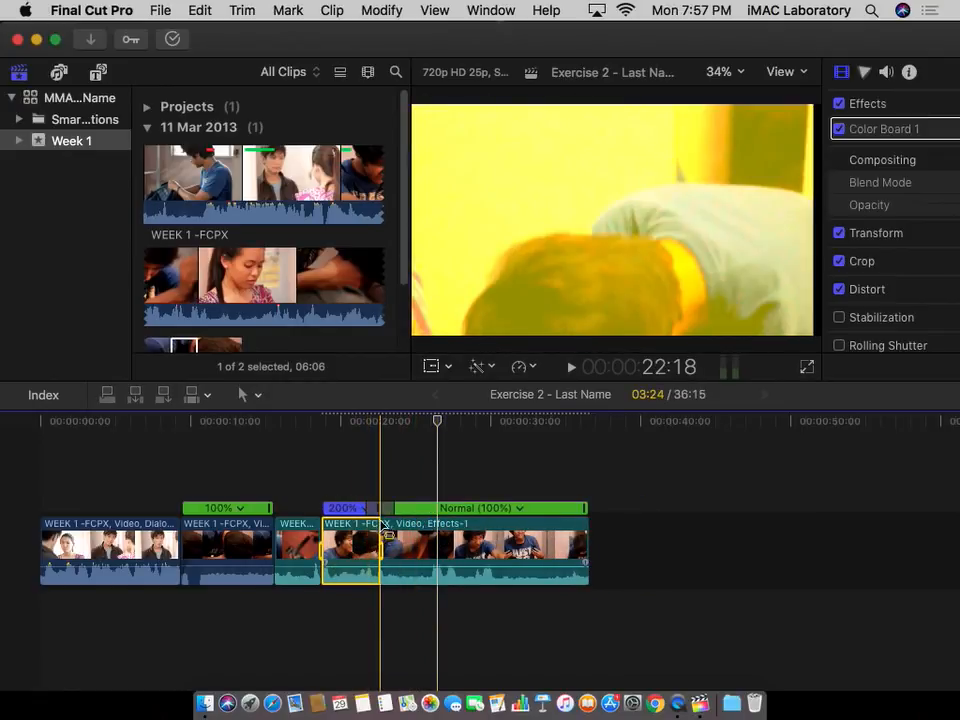
# Play back from the 2x segment into the normal-speed segment, and undo the speed change and the speed cut
pyautogui.click(361, 492)
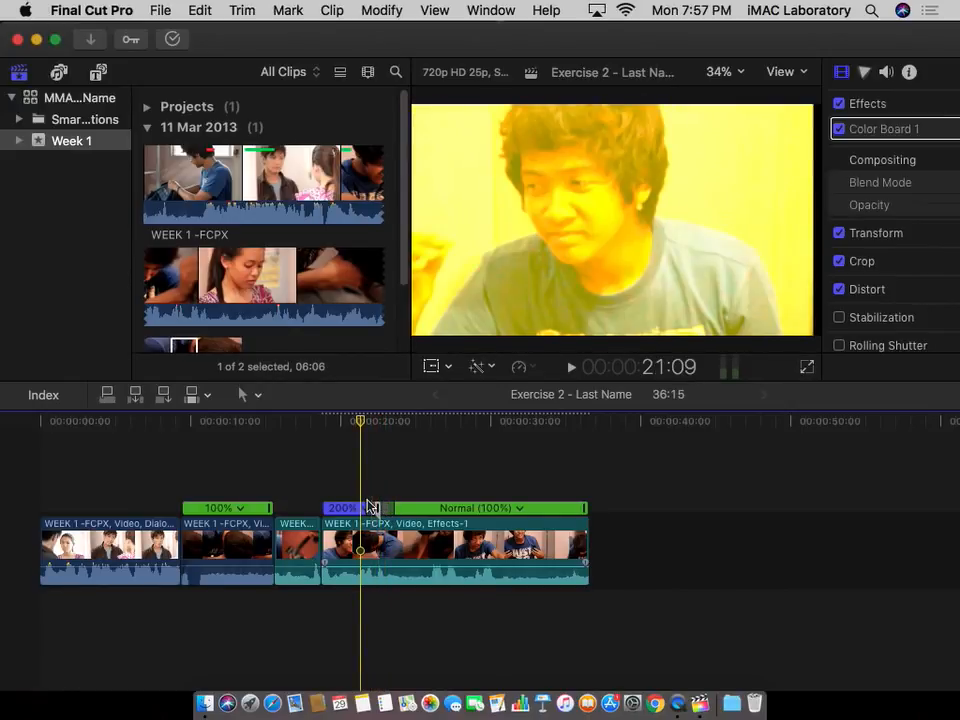
pyautogui.moveTo(361, 425); pyautogui.dragTo(331, 426)
pyautogui.press('space')
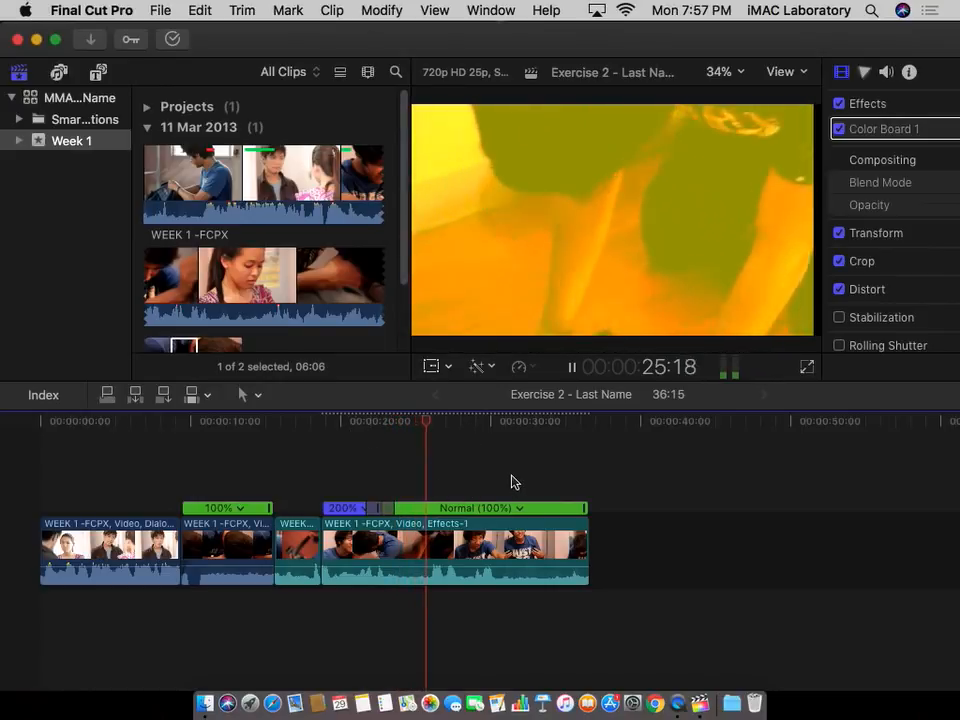
pyautogui.press('space')
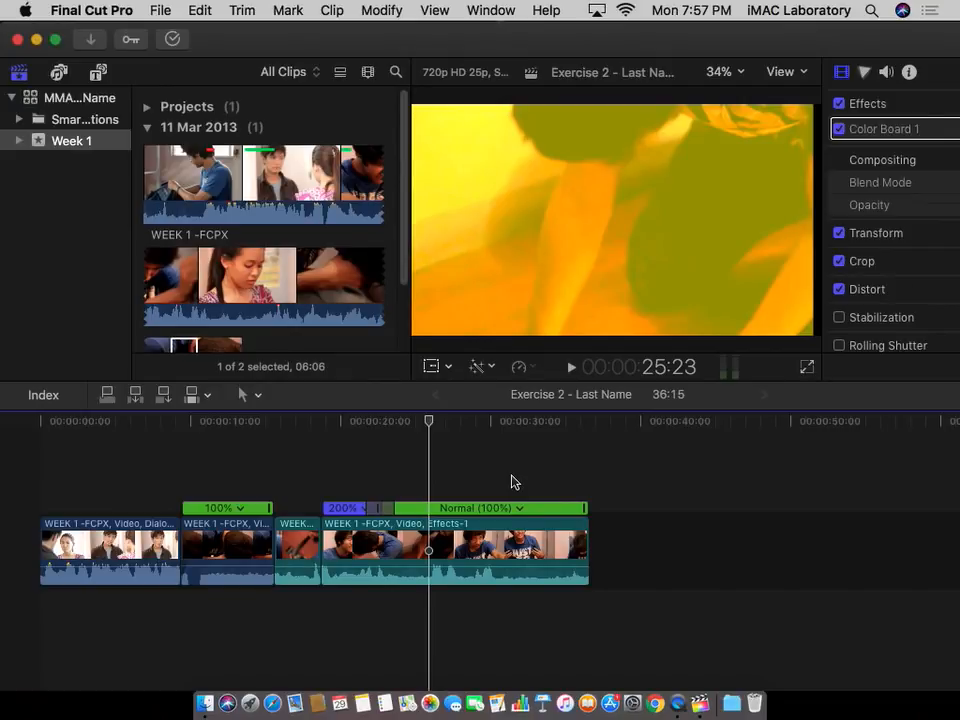
pyautogui.press('super+z')
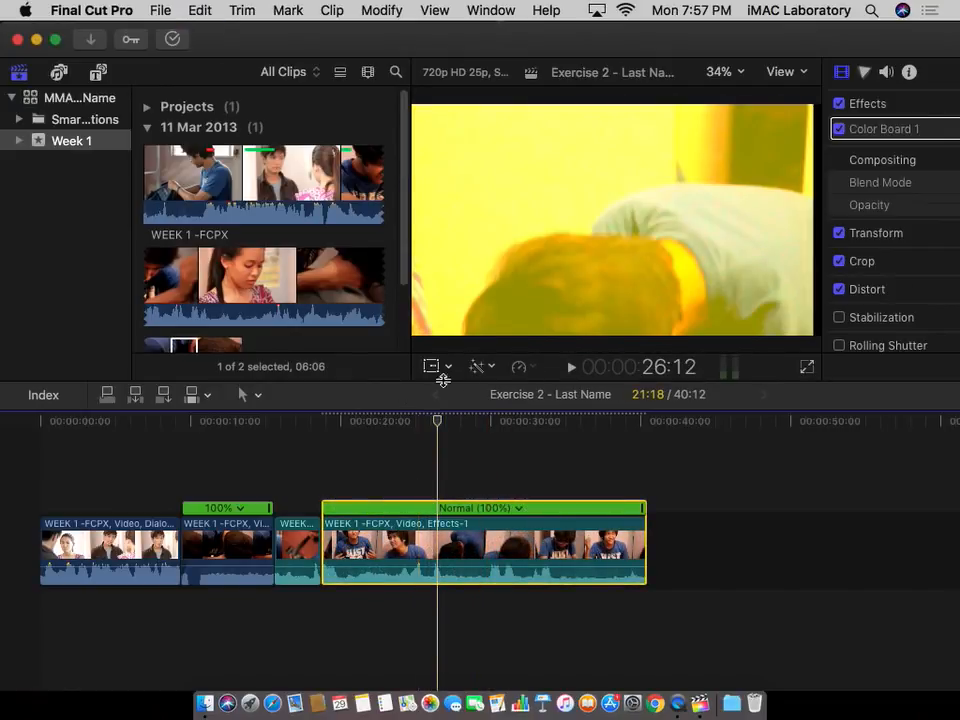
pyautogui.click(525, 369)
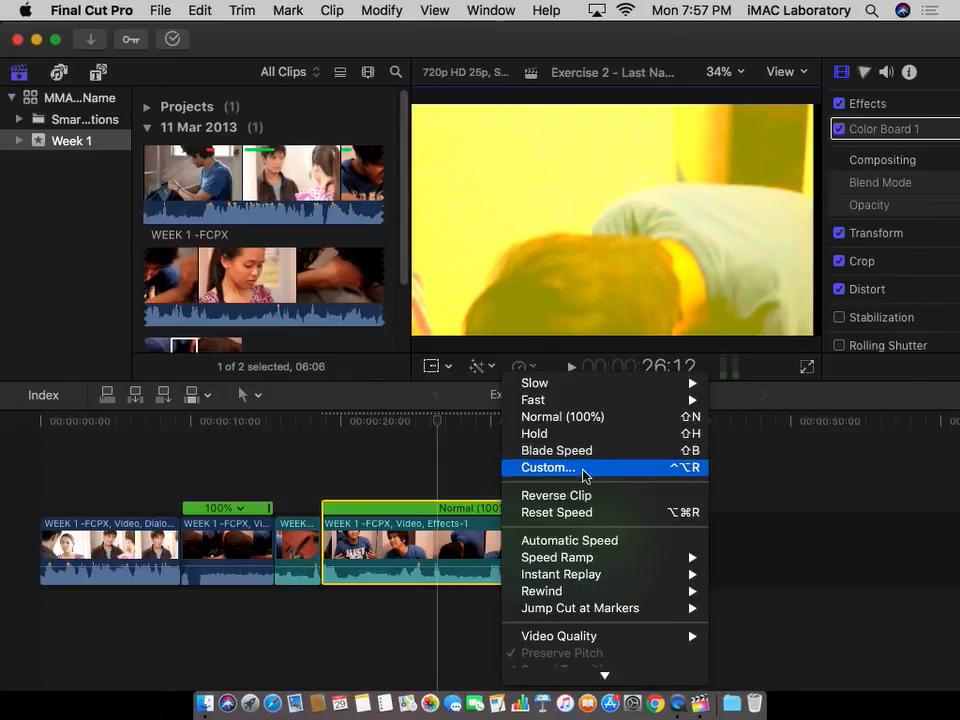
pyautogui.moveTo(631, 597)
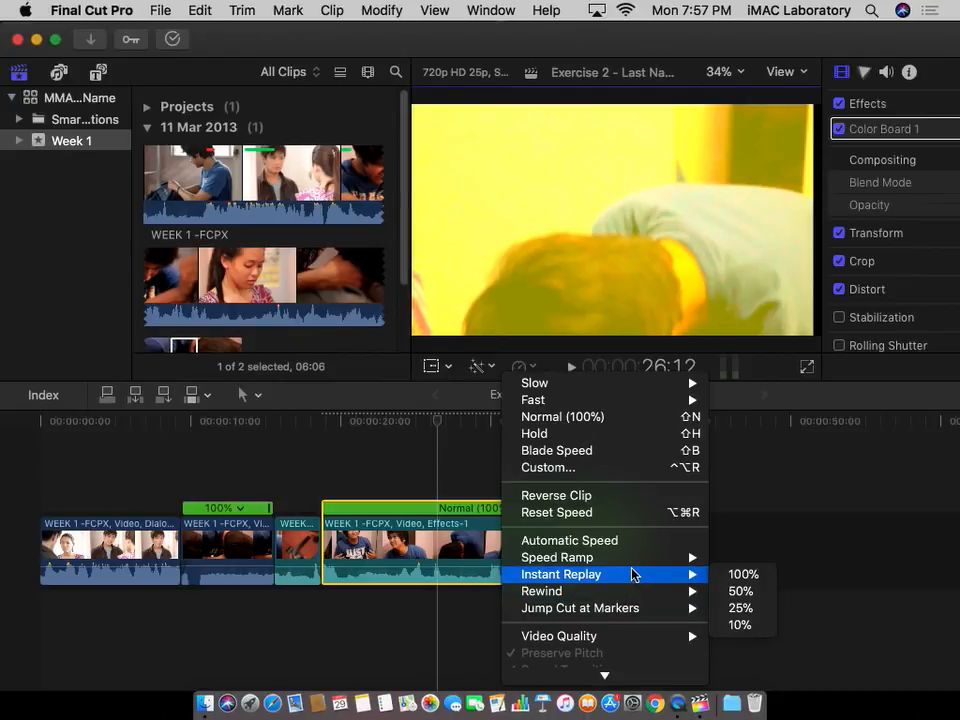
pyautogui.click(537, 569)
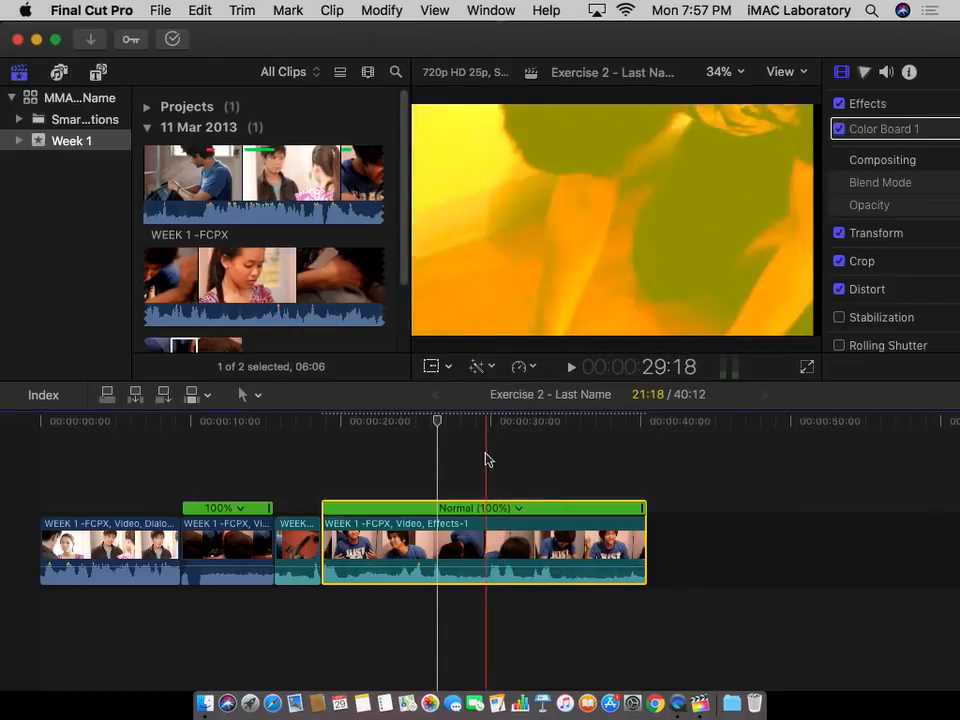
# Move the playhead to about 23:04 and apply a 50% Instant Replay to the whole last clip
pyautogui.click(547, 421)
pyautogui.moveTo(548, 421); pyautogui.dragTo(390, 426)
pyautogui.click(522, 367)
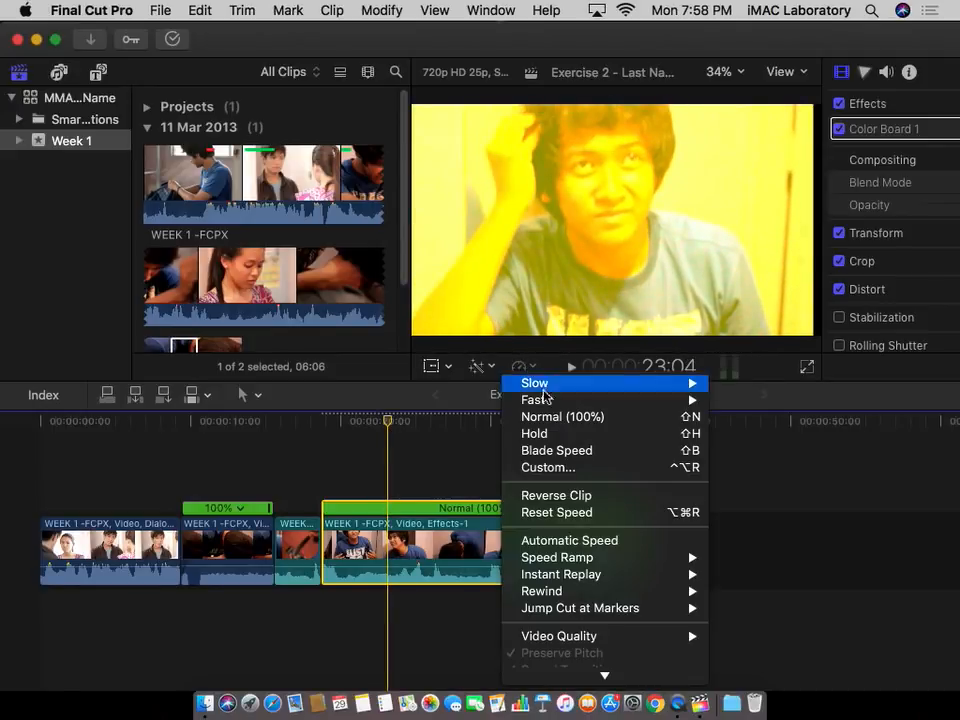
pyautogui.moveTo(690, 574)
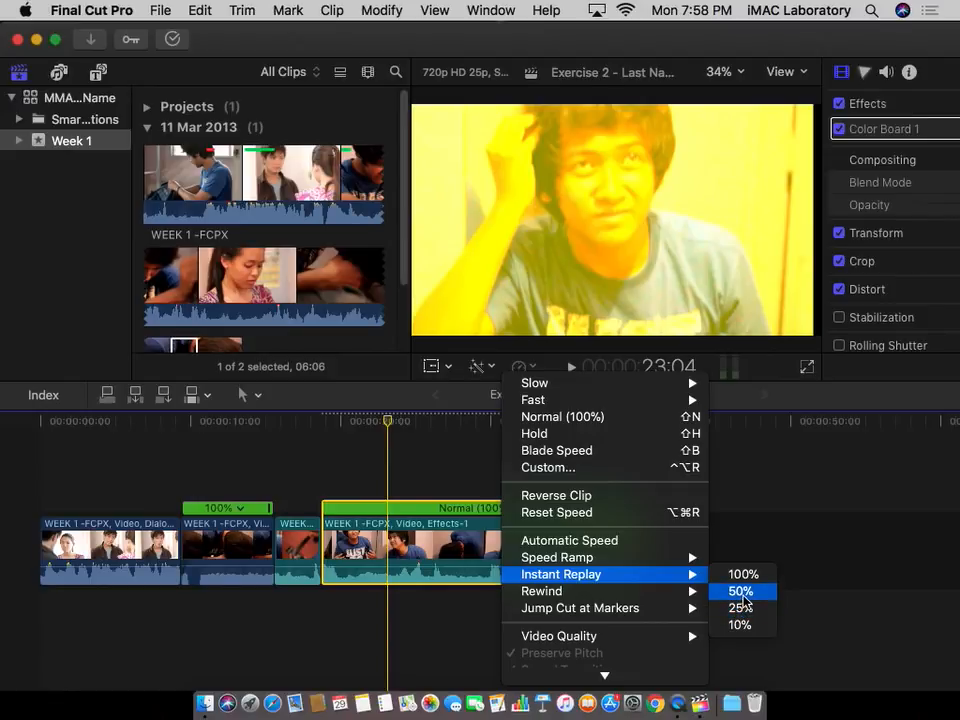
pyautogui.click(741, 592)
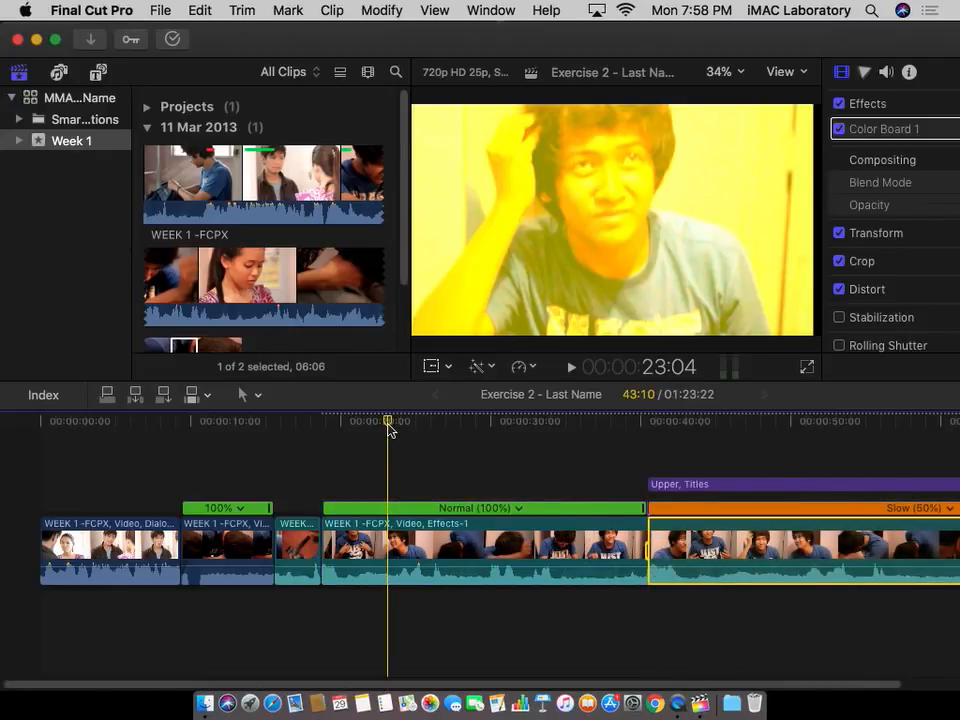
# Play back part of the last clip and undo its whole-clip Instant Replay
pyautogui.press('super+minus')
pyautogui.press('super+minus')
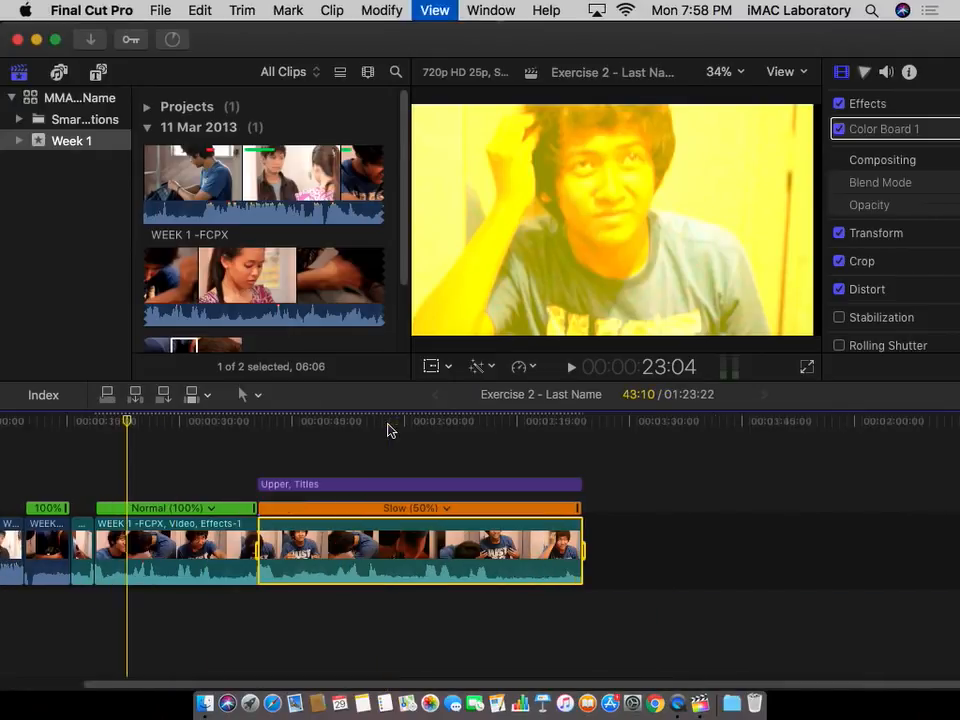
pyautogui.press('space')
pyautogui.press('space')
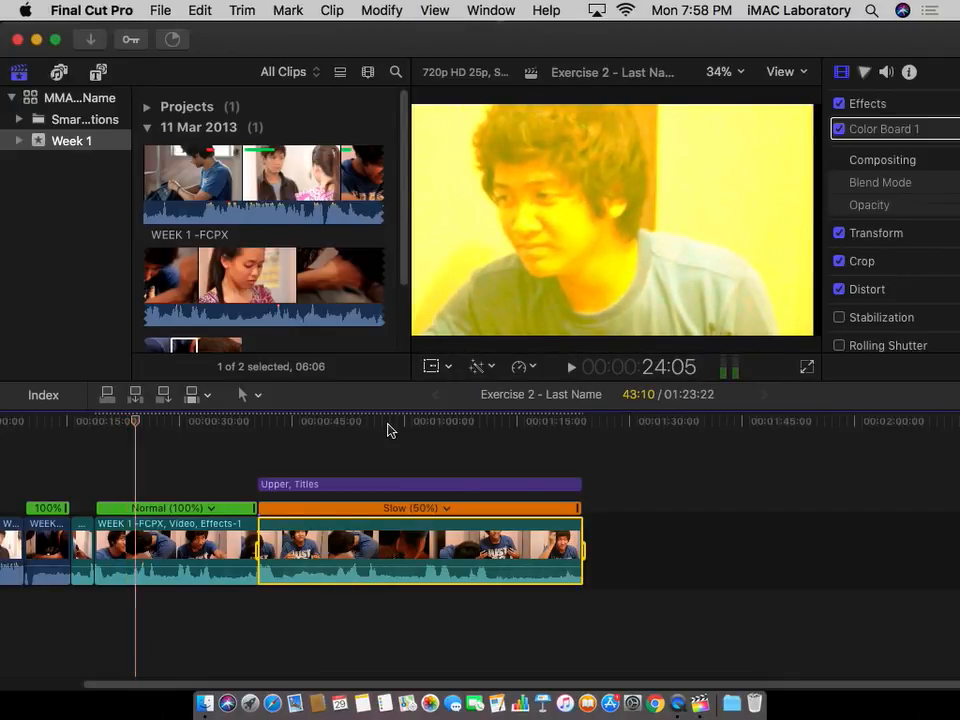
pyautogui.press('super+z')
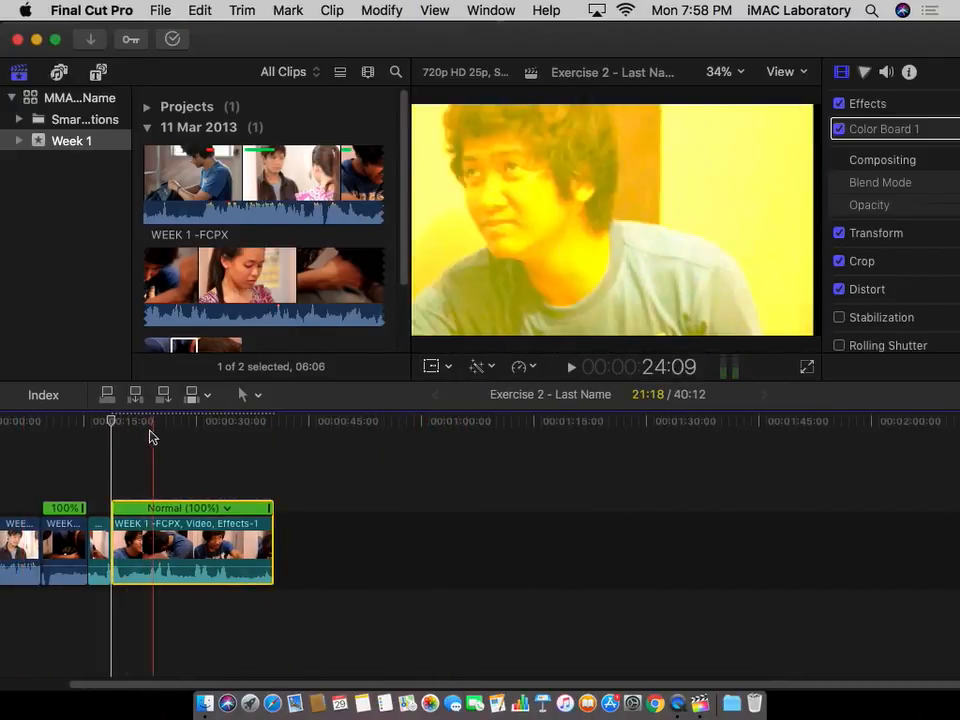
# Select a range of about 18 frames in the last clip with Range Selection, starting at about 23:11
pyautogui.press('super+equal')
pyautogui.click(250, 395)
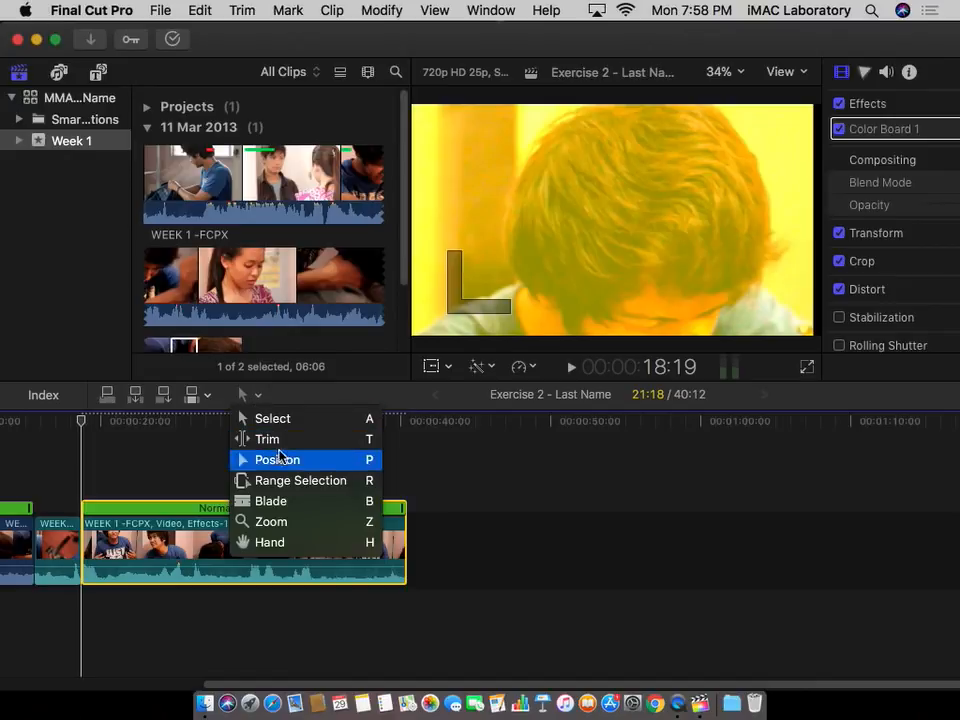
pyautogui.click(128, 440)
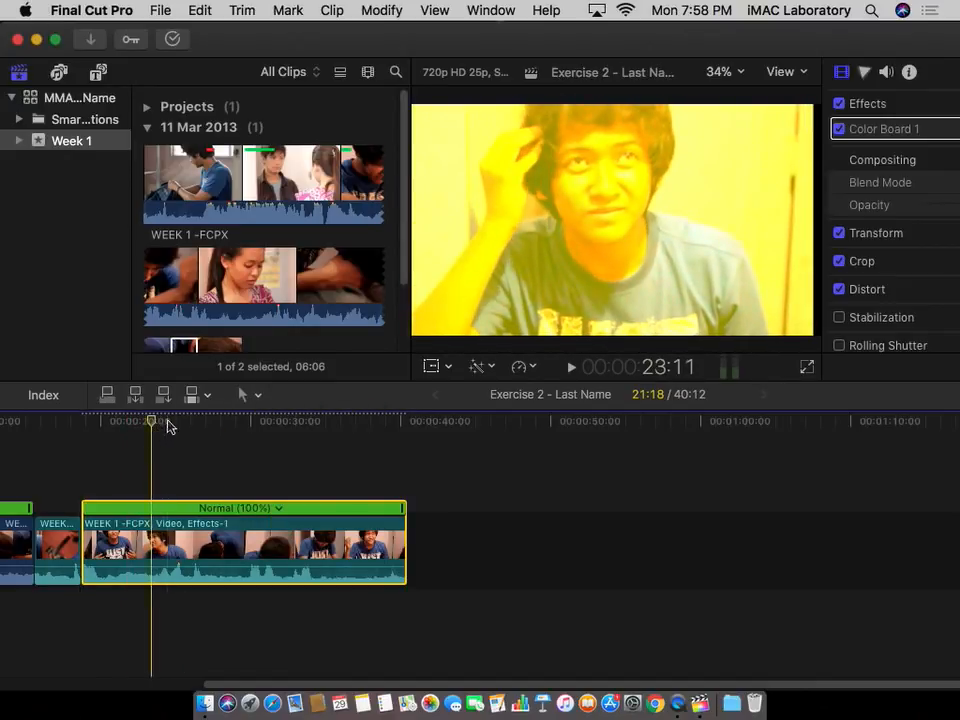
pyautogui.click(249, 396)
pyautogui.click(313, 482)
pyautogui.moveTo(152, 540); pyautogui.dragTo(168, 540)
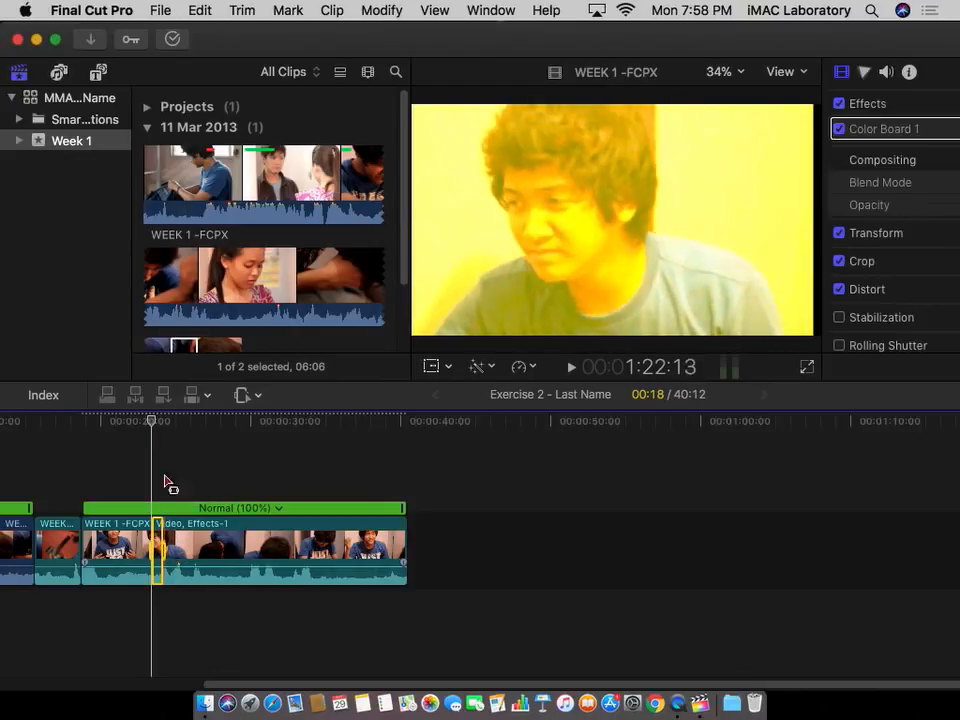
# Apply a 50% Instant Replay to the selected short range of the last clip
pyautogui.click(515, 368)
pyautogui.moveTo(636, 574)
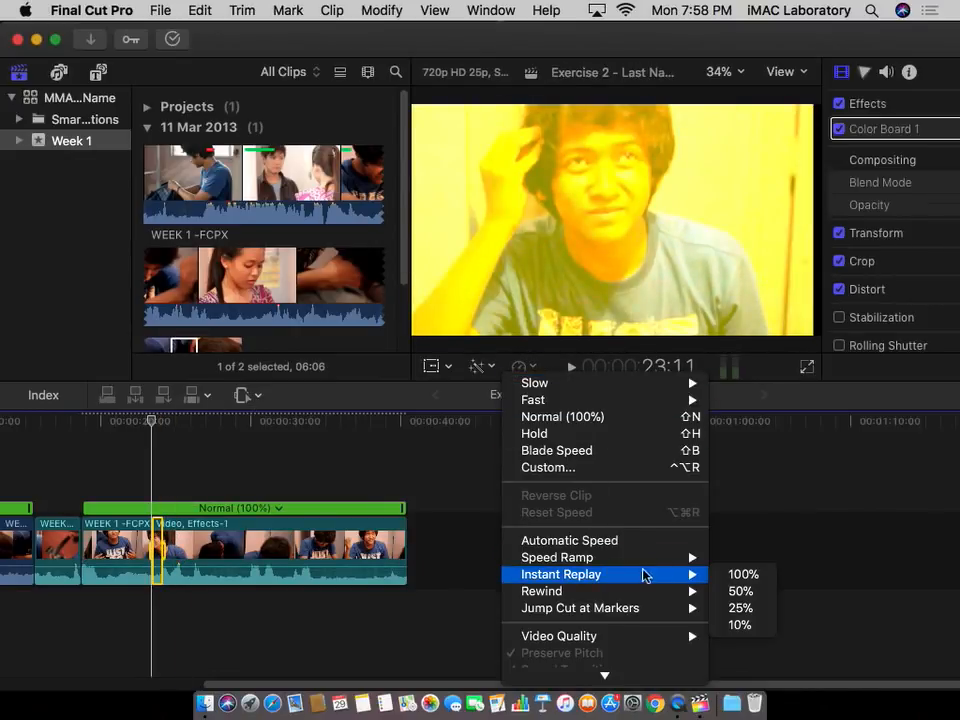
pyautogui.click(739, 592)
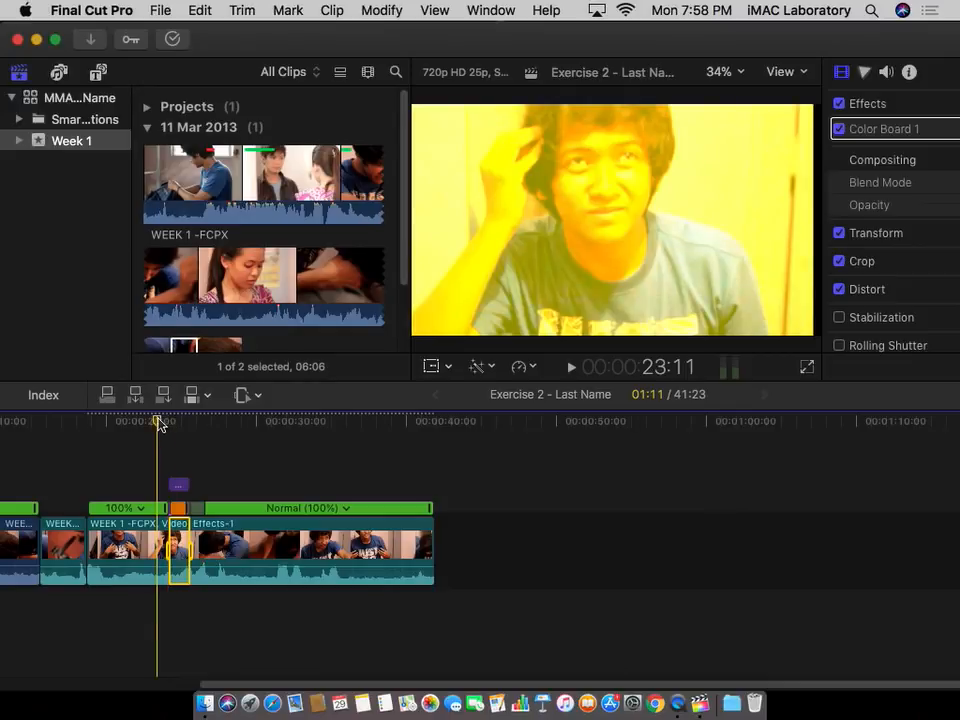
# Switch to the Select tool, play back the short Instant Replay, and undo it
pyautogui.click(246, 395)
pyautogui.click(262, 419)
pyautogui.press('l')
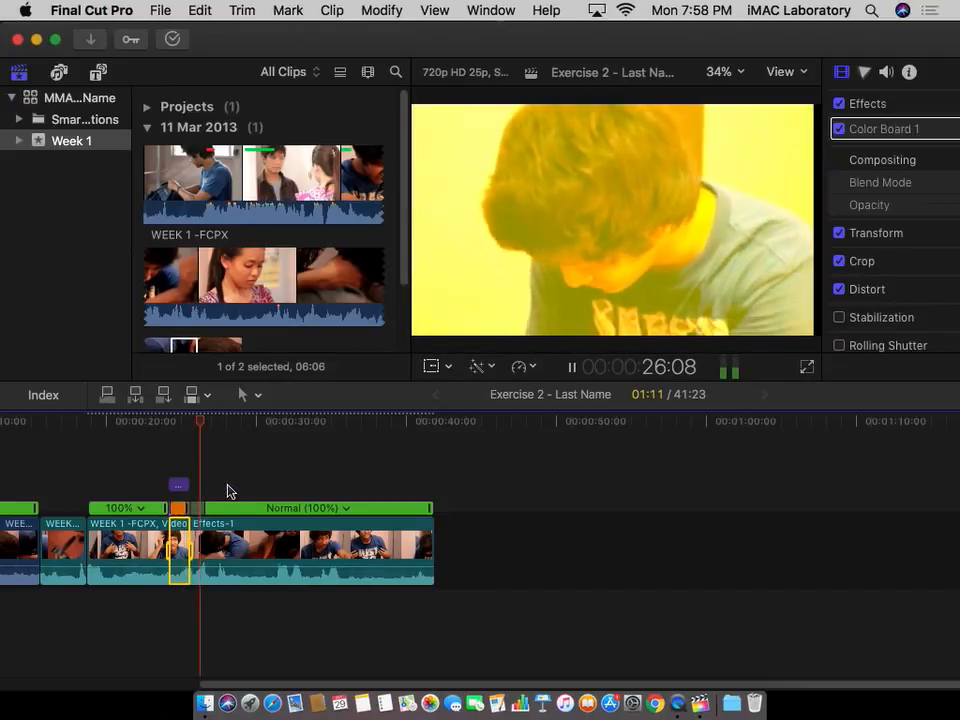
pyautogui.press('space')
pyautogui.press('super+z')
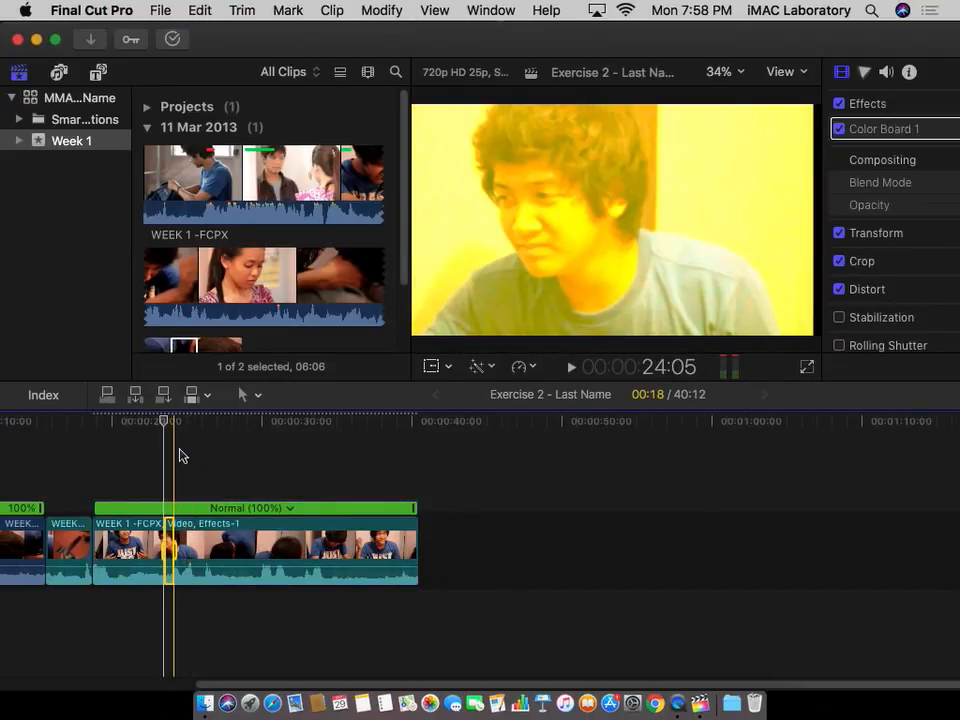
# Extend the selected range in the last clip to about 02:05 and apply a 50% Instant Replay to it
pyautogui.moveTo(175, 549); pyautogui.dragTo(197, 549)
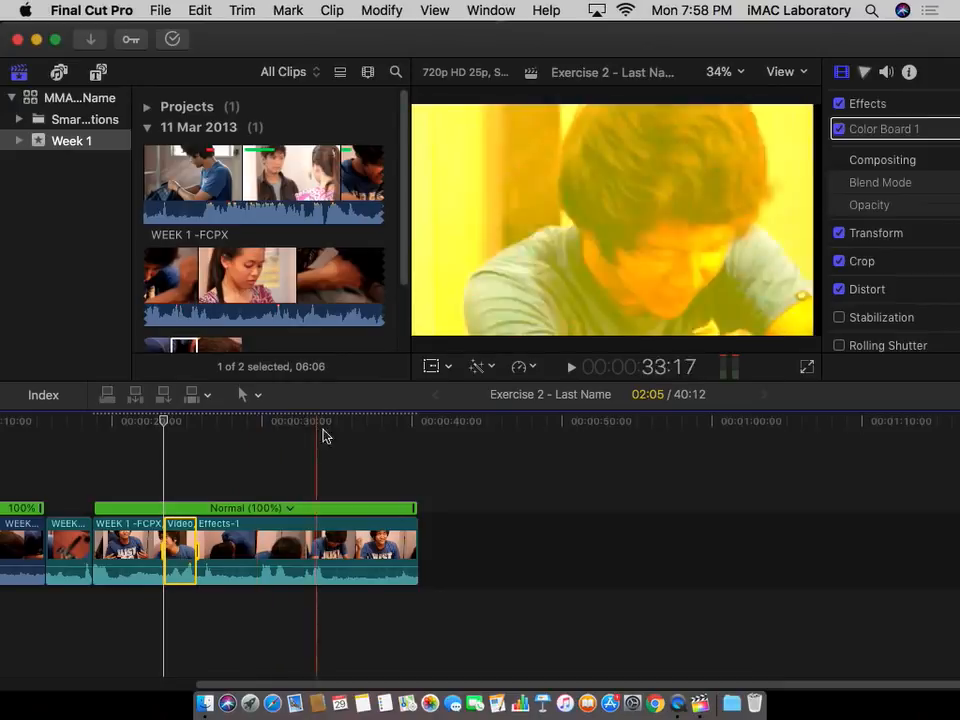
pyautogui.click(522, 366)
pyautogui.moveTo(677, 576)
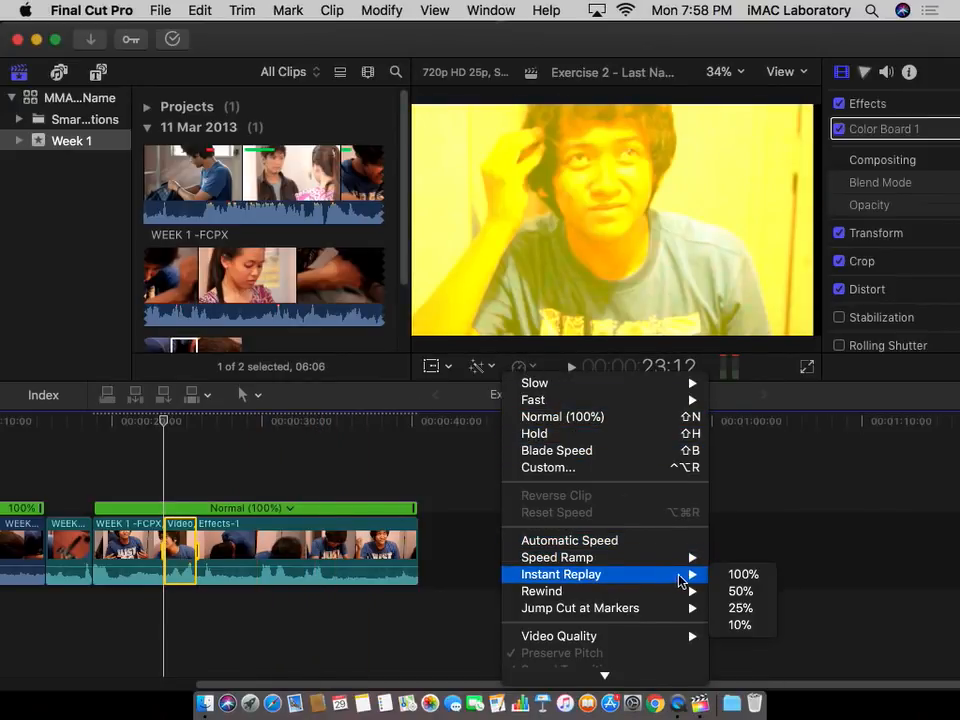
pyautogui.click(741, 591)
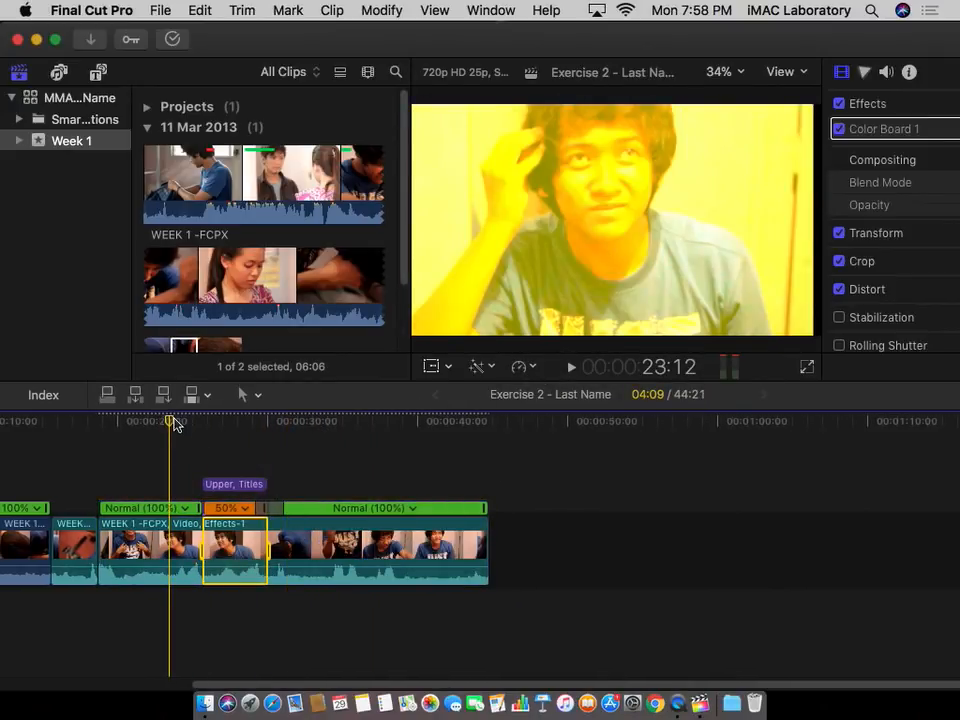
# Play the last clip from before the replayed range through the Instant Replay segment with the volume raised
pyautogui.press('space')
pyautogui.click(146, 422)
pyautogui.press('space')
pyautogui.press('XF86AudioRaiseVolume')
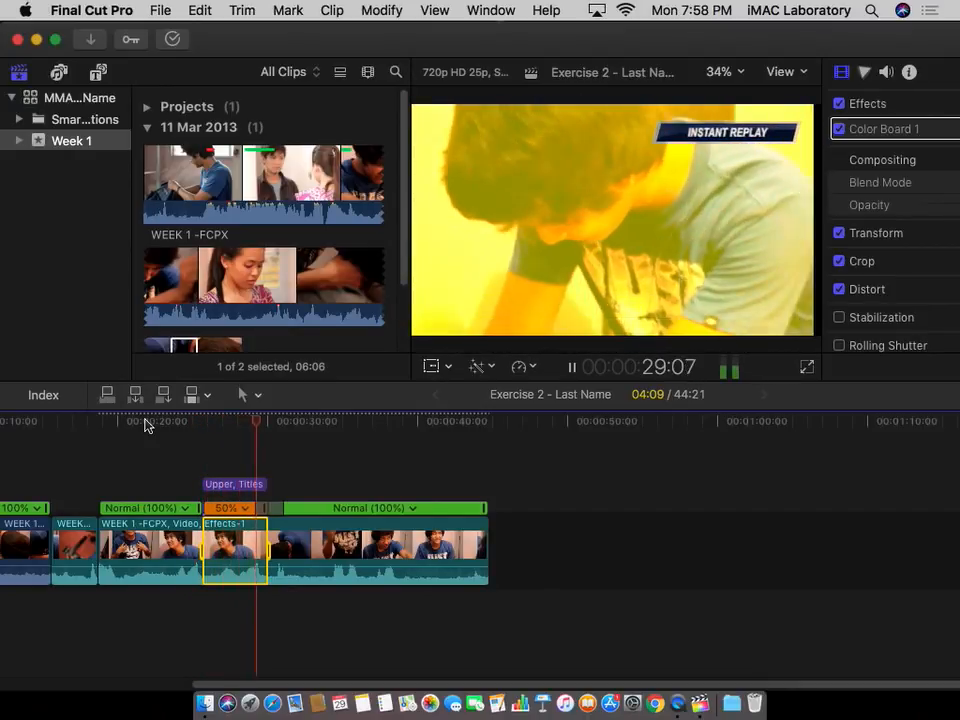
# Change the Instant Replay title text over the replayed segment to "ABANGAN MAMAYA!"
pyautogui.moveTo(240, 427); pyautogui.dragTo(233, 421)
pyautogui.click(730, 148)
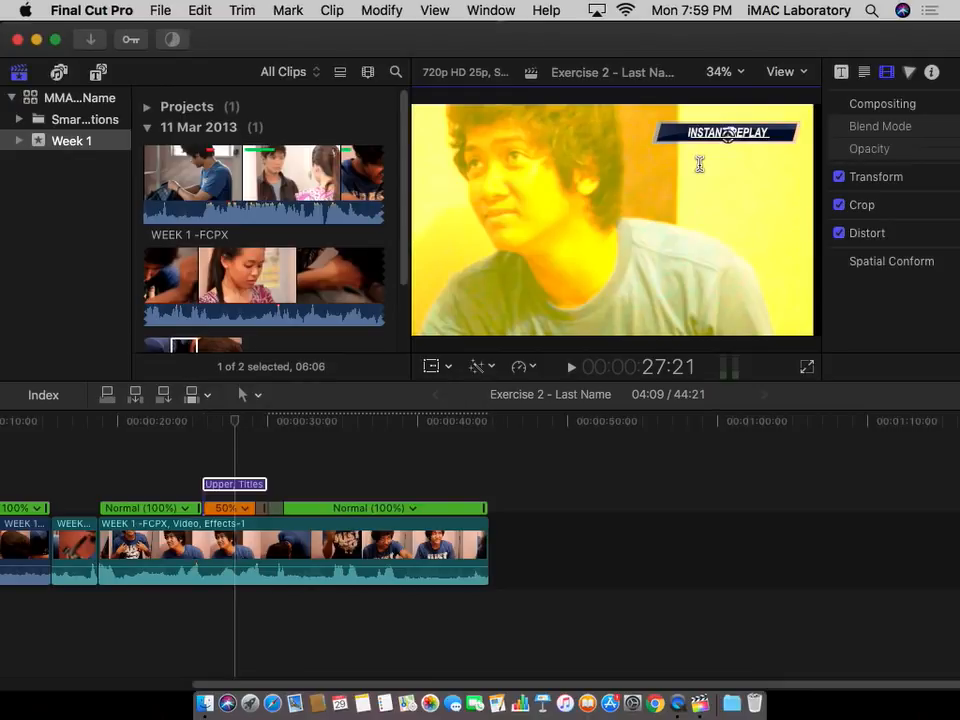
pyautogui.write('TBA')
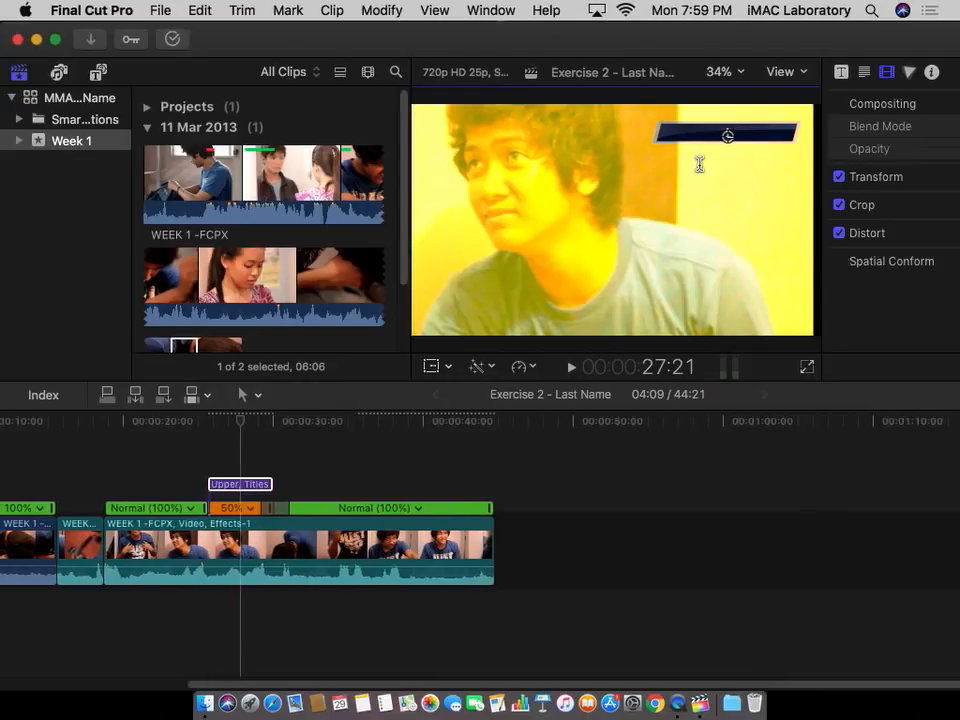
pyautogui.write('NG')
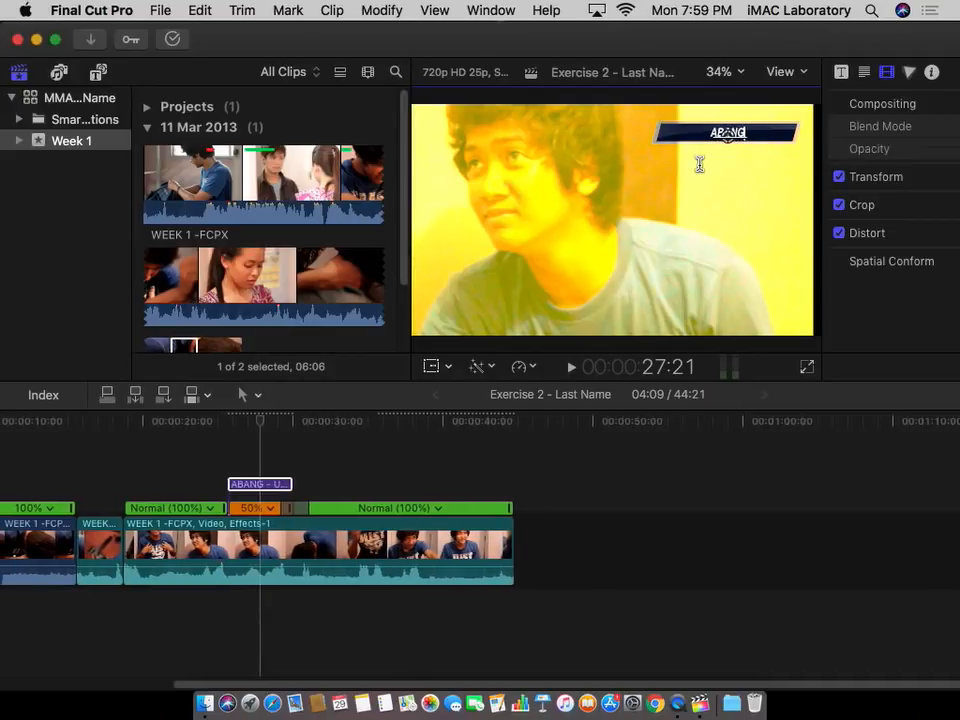
pyautogui.write('AN MAMAYA!')
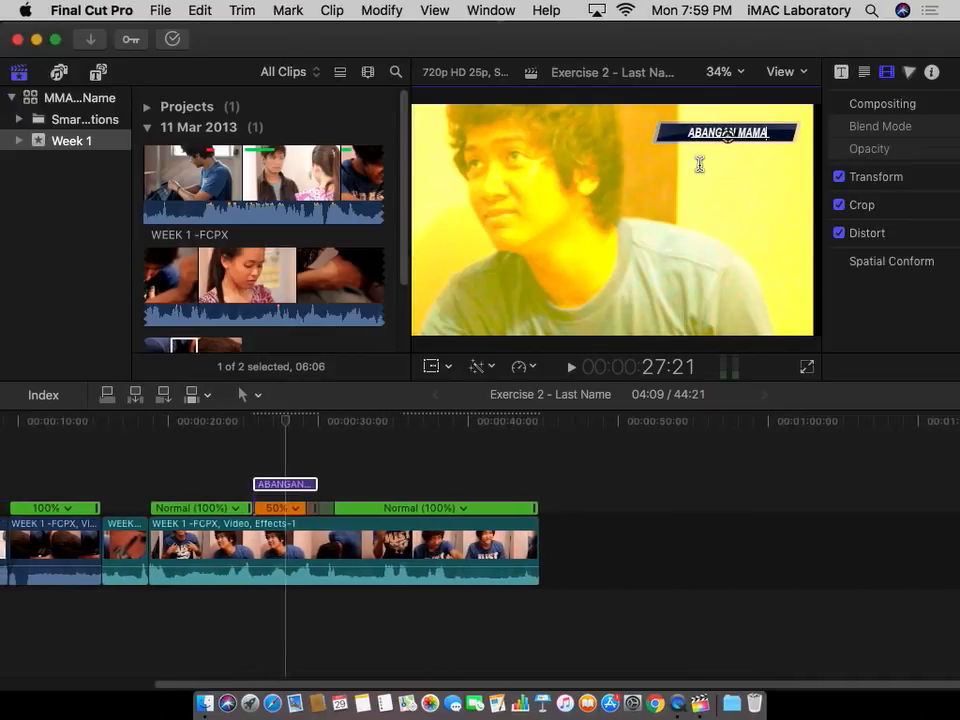
# Play the timeline from just before the 50% segment through the retitled replay
pyautogui.click(246, 421)
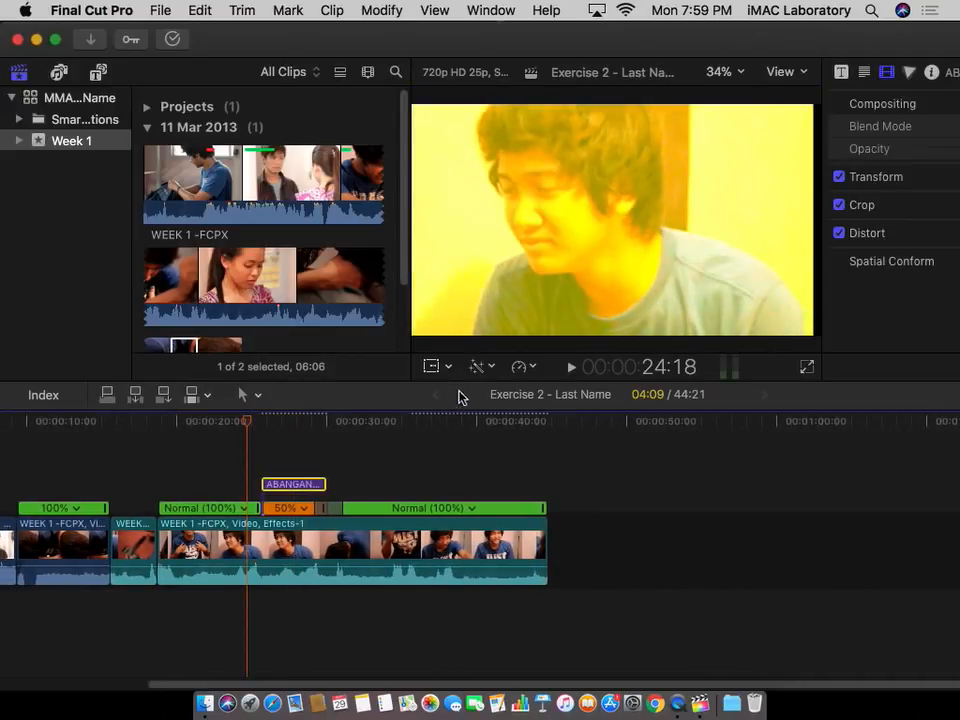
pyautogui.press('space')
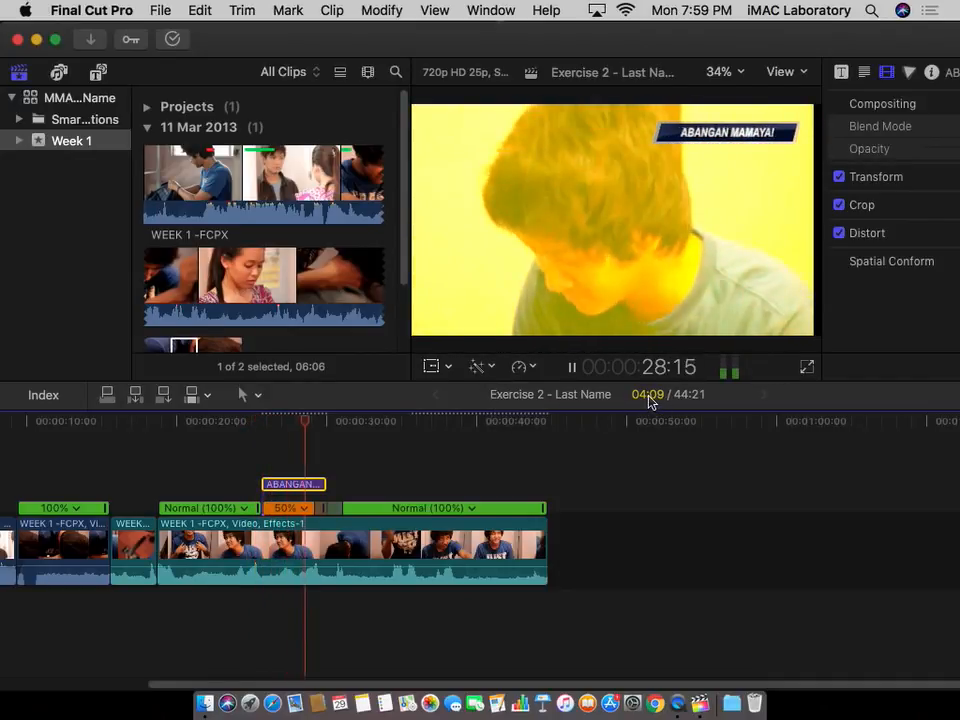
pyautogui.press('space')
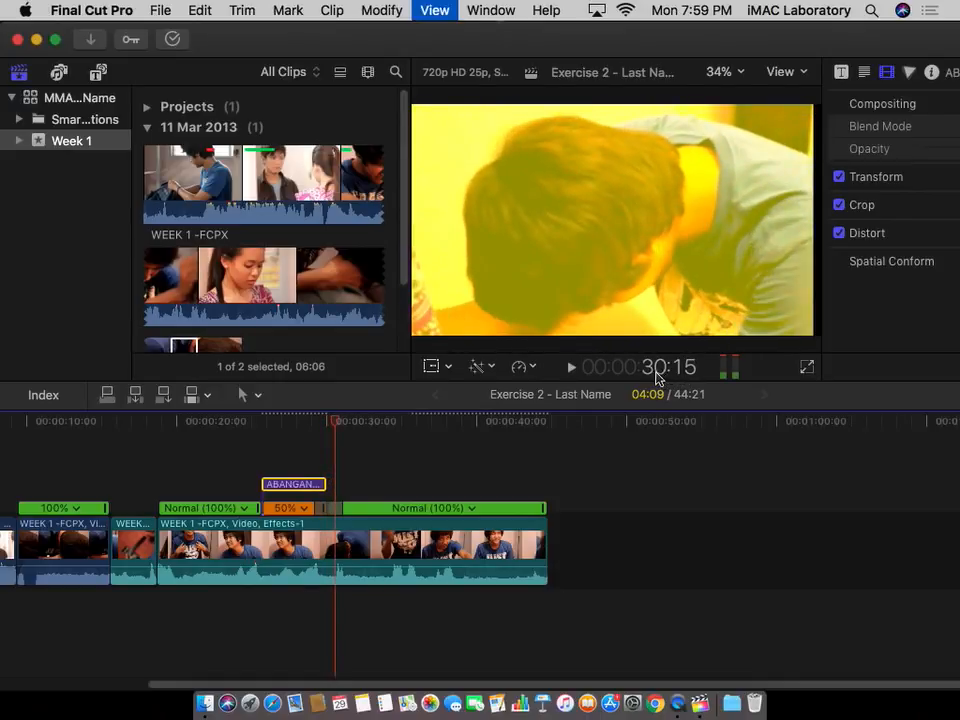
# Undo the title text edits and the Instant Replay on the last clip
pyautogui.press('super+z')
pyautogui.press('super+z')
pyautogui.press('super+z')
pyautogui.press('super+z')
pyautogui.press('super+z')
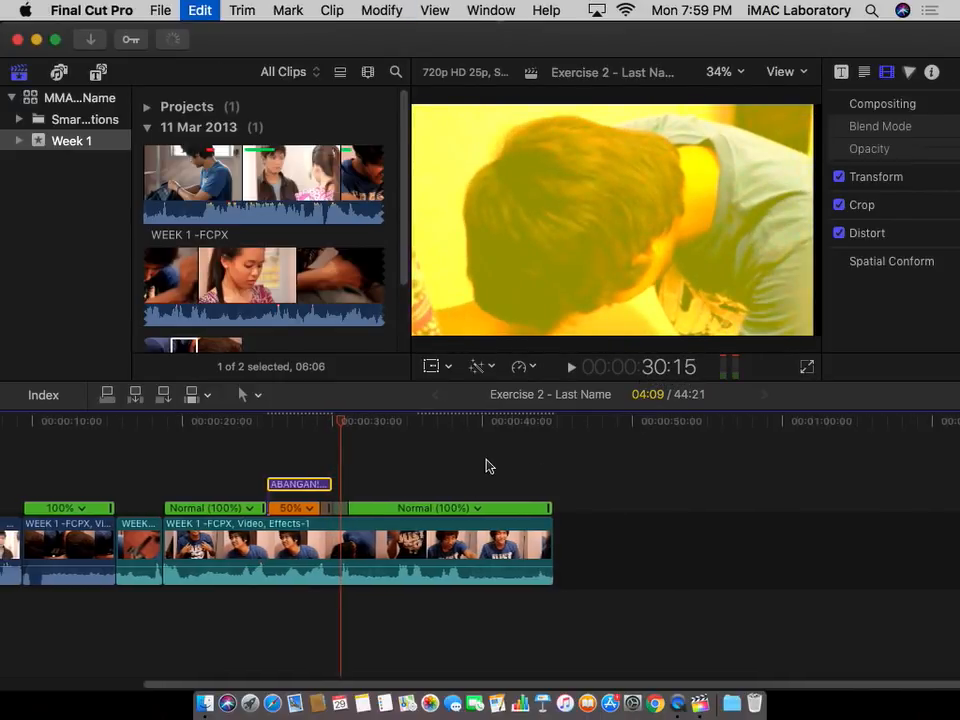
pyautogui.press('super+z')
pyautogui.press('super+z')
pyautogui.press('super+z')
pyautogui.press('super+z')
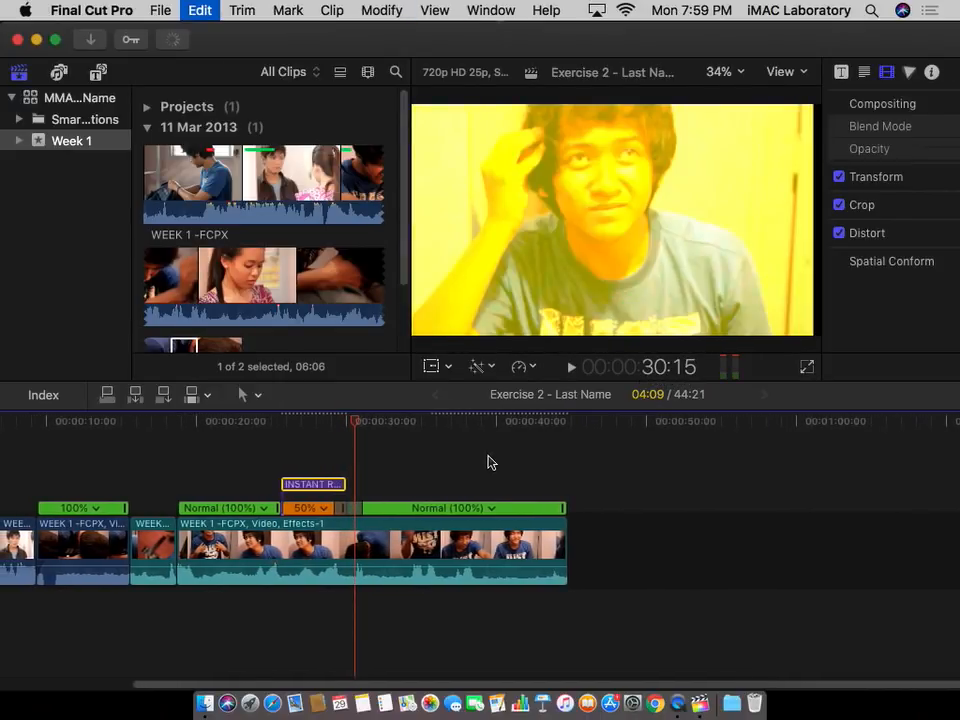
pyautogui.click(524, 368)
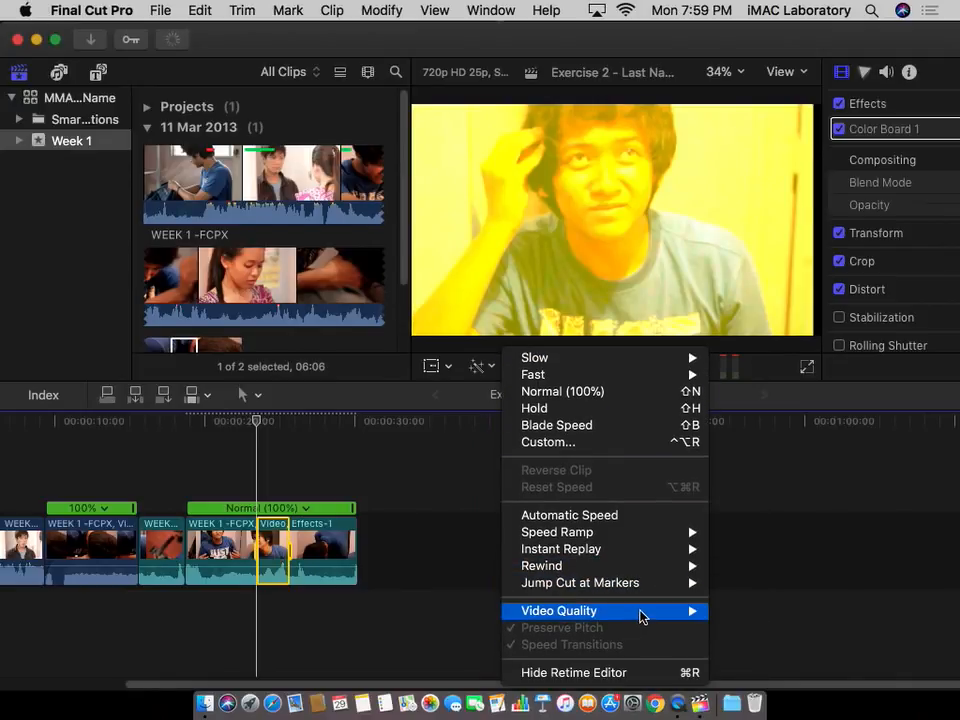
pyautogui.click(437, 592)
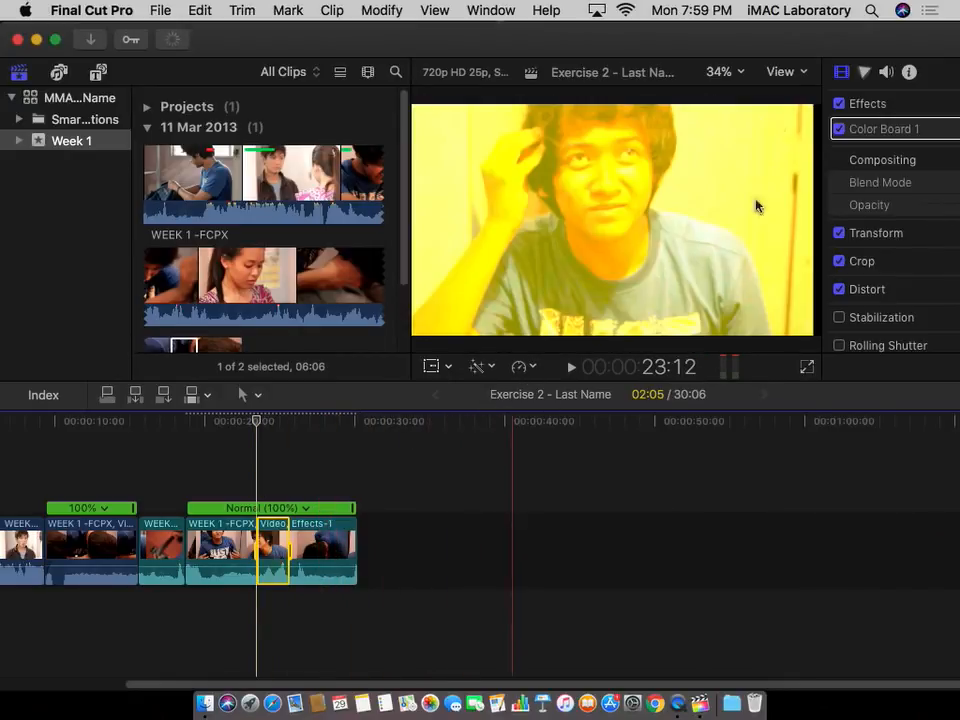
# Switch to full screen, select the whole last clip and show its audio settings with an enlarged enhancements area
pyautogui.click(56, 40)
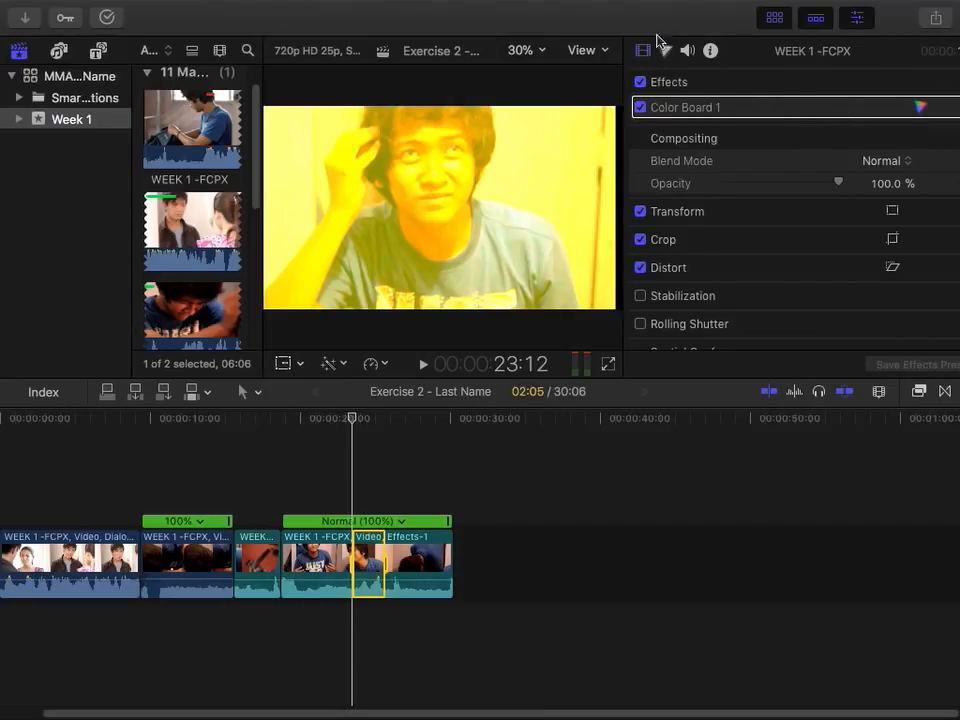
pyautogui.moveTo(448, 463); pyautogui.dragTo(367, 564)
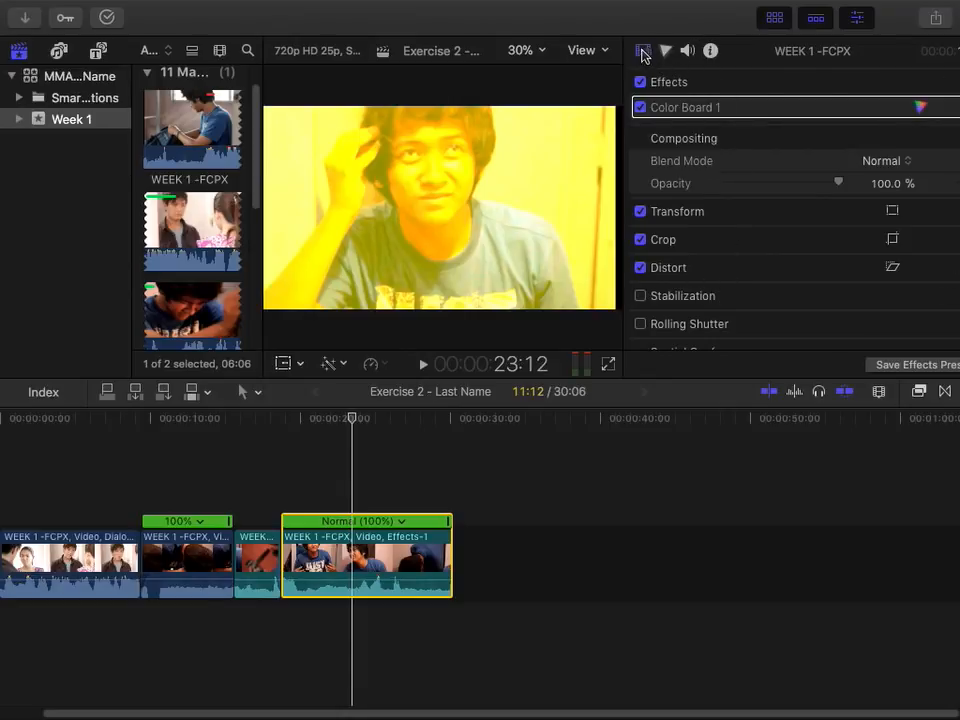
pyautogui.click(665, 52)
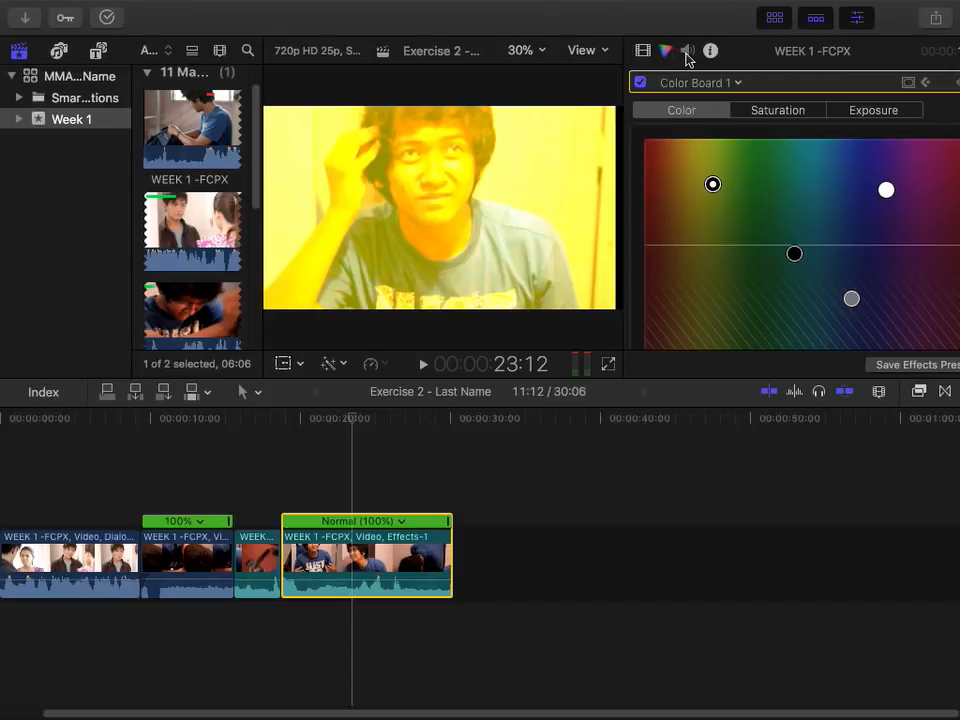
pyautogui.click(688, 52)
pyautogui.moveTo(810, 212); pyautogui.dragTo(810, 327)
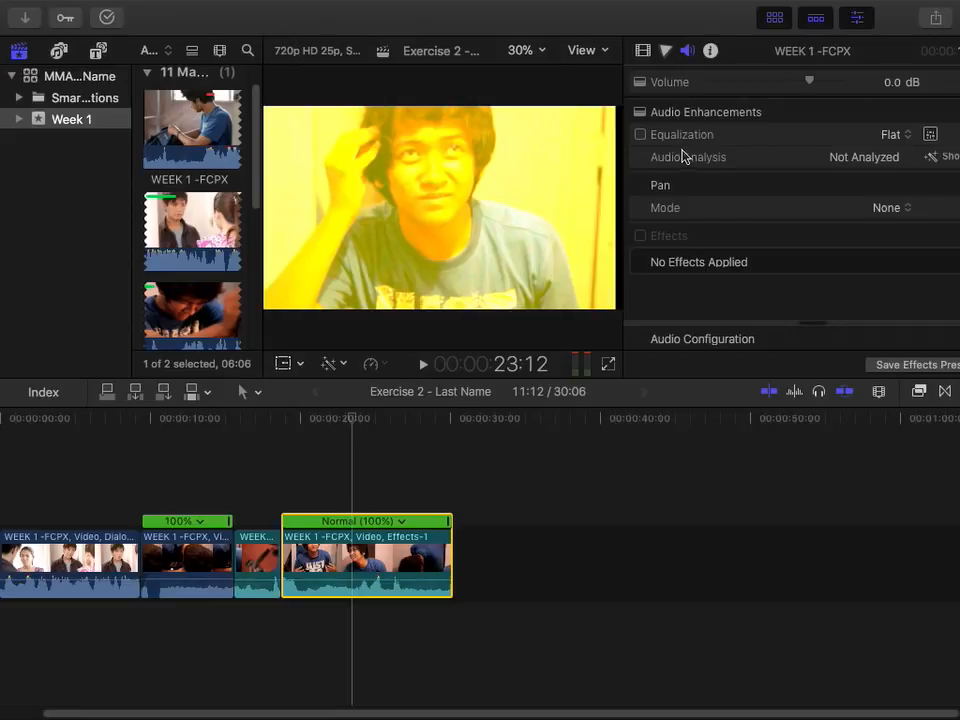
# Enable Equalization on the last clip, apply the Treble Boost preset and play the clip to hear it
pyautogui.click(640, 135)
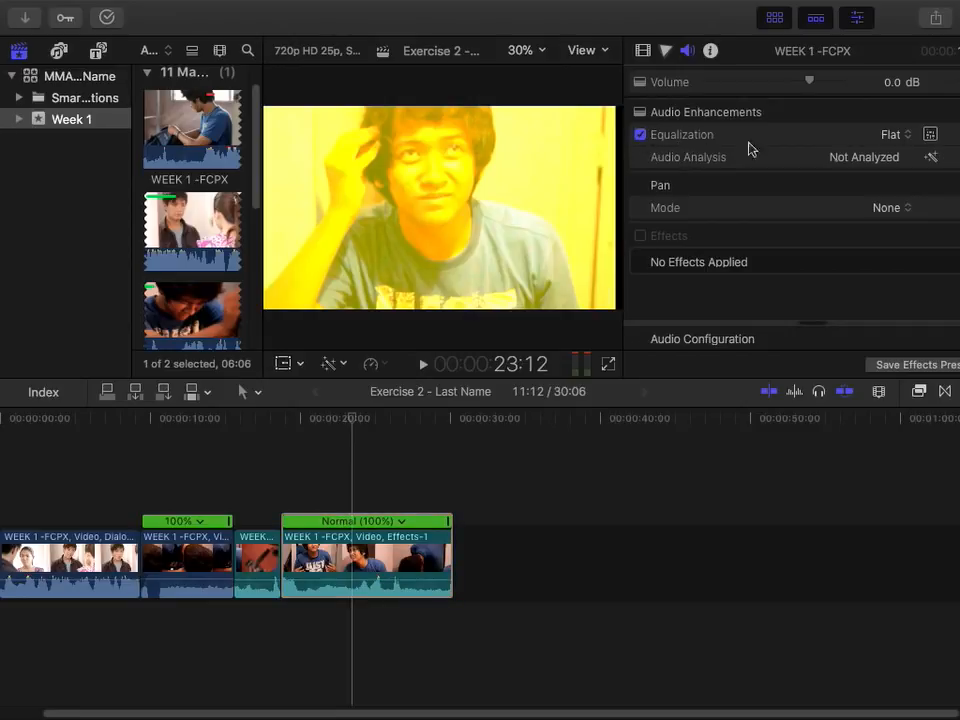
pyautogui.click(893, 136)
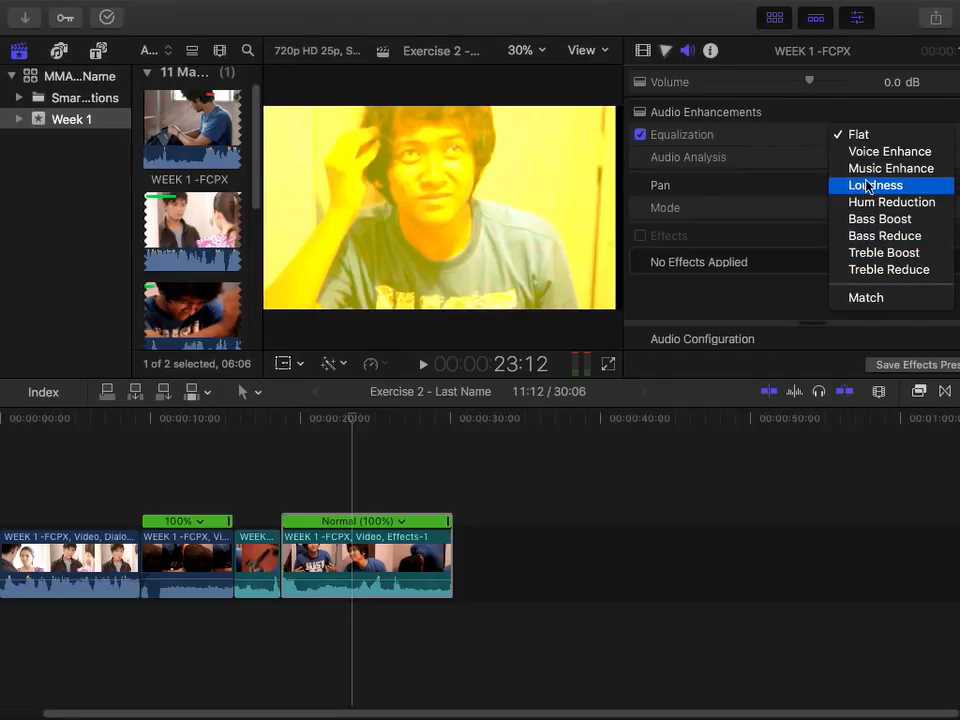
pyautogui.click(858, 256)
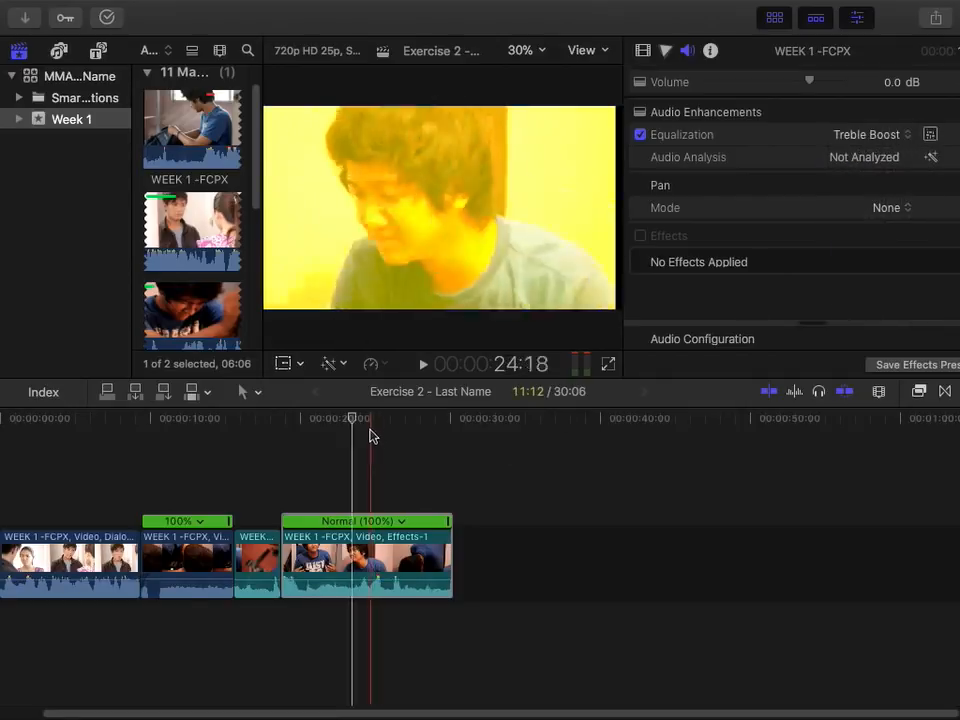
pyautogui.press('space')
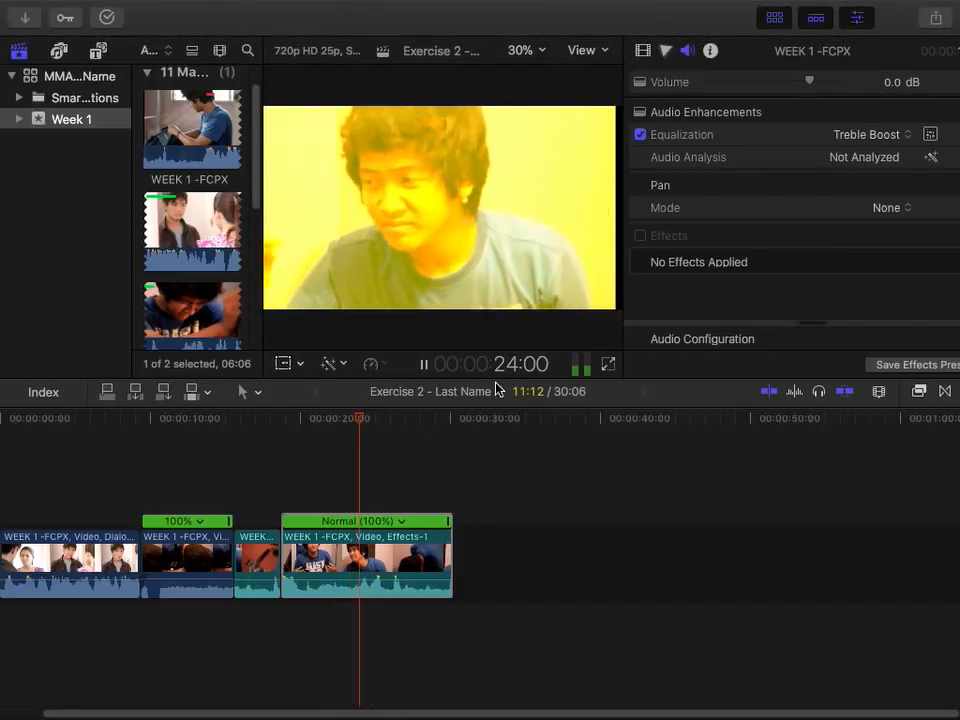
pyautogui.press('space')
# Change the equalization preset to Treble Reduce and replay the same part of the last clip
pyautogui.click(890, 135)
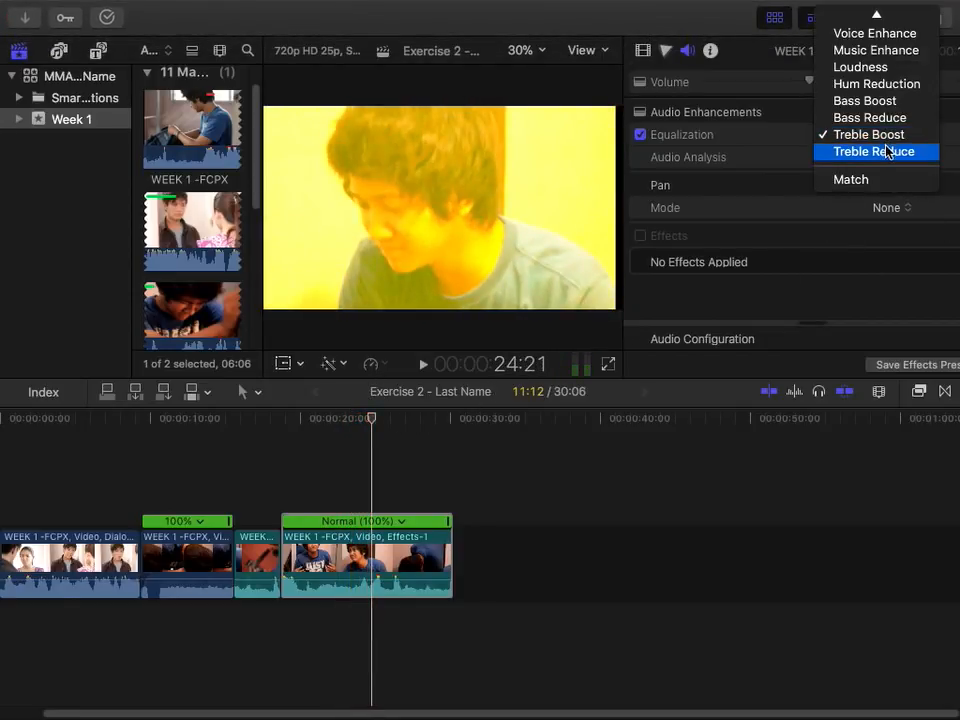
pyautogui.click(873, 152)
pyautogui.moveTo(371, 419); pyautogui.dragTo(353, 418)
pyautogui.press('space')
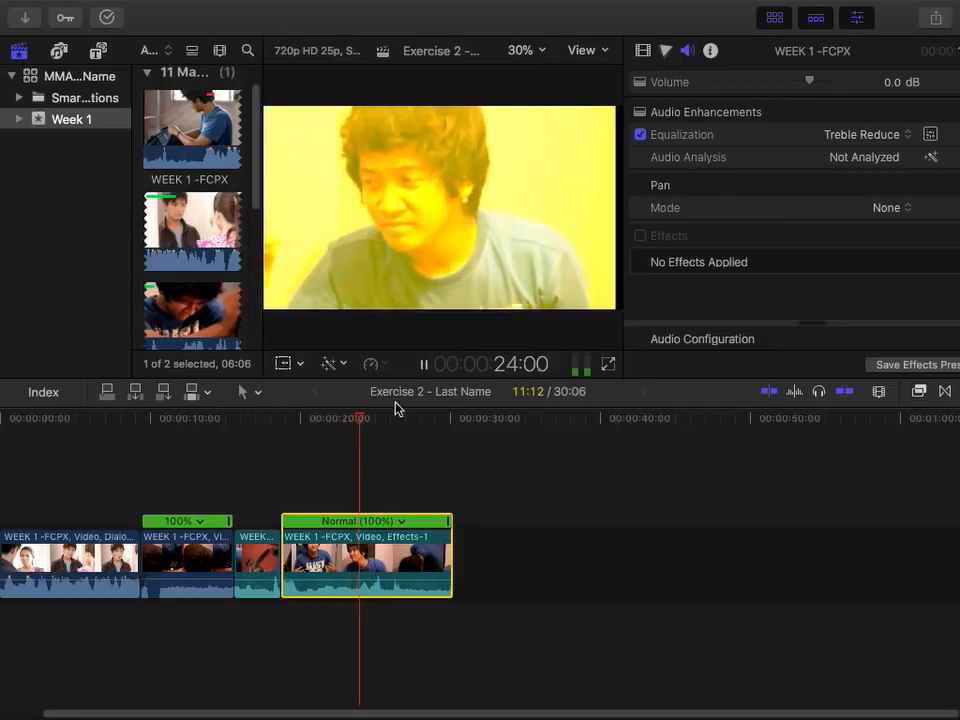
pyautogui.press('space')
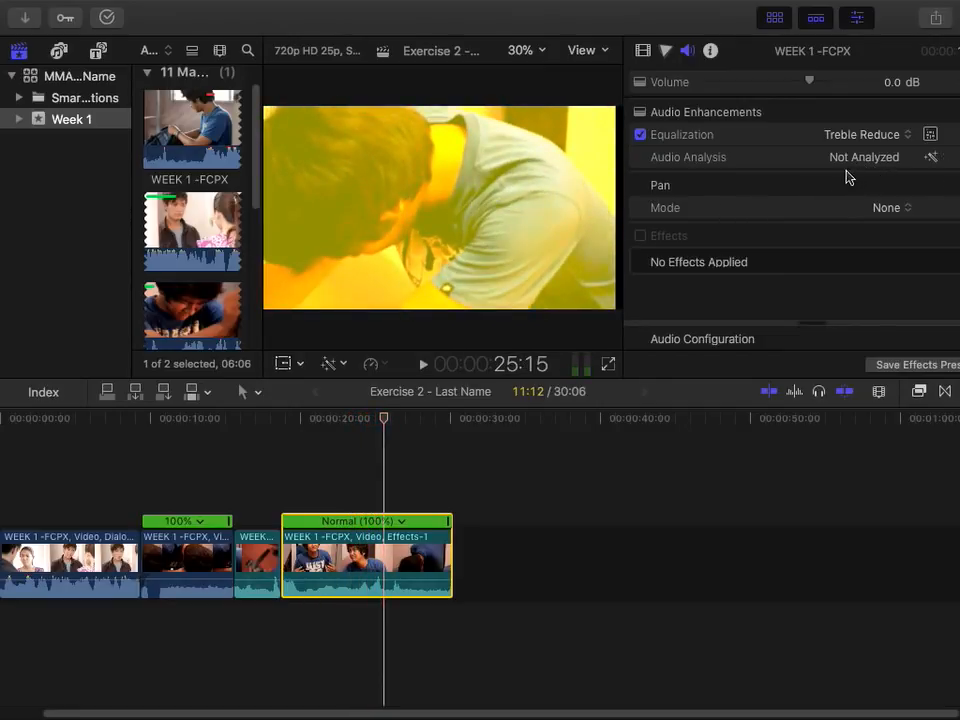
# Bring up the Graphic Equalizer for the last clip and flatten all its bands
pyautogui.click(893, 134)
pyautogui.click(918, 147)
pyautogui.click(930, 134)
pyautogui.moveTo(364, 272); pyautogui.dragTo(535, 77)
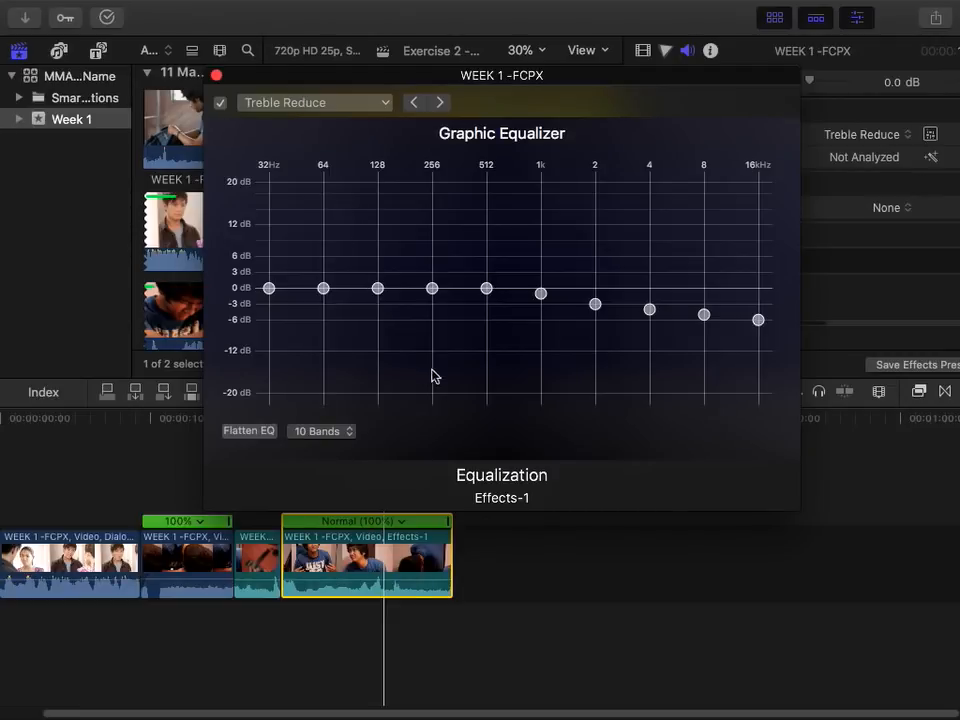
pyautogui.click(297, 103)
pyautogui.click(352, 108)
pyautogui.click(256, 430)
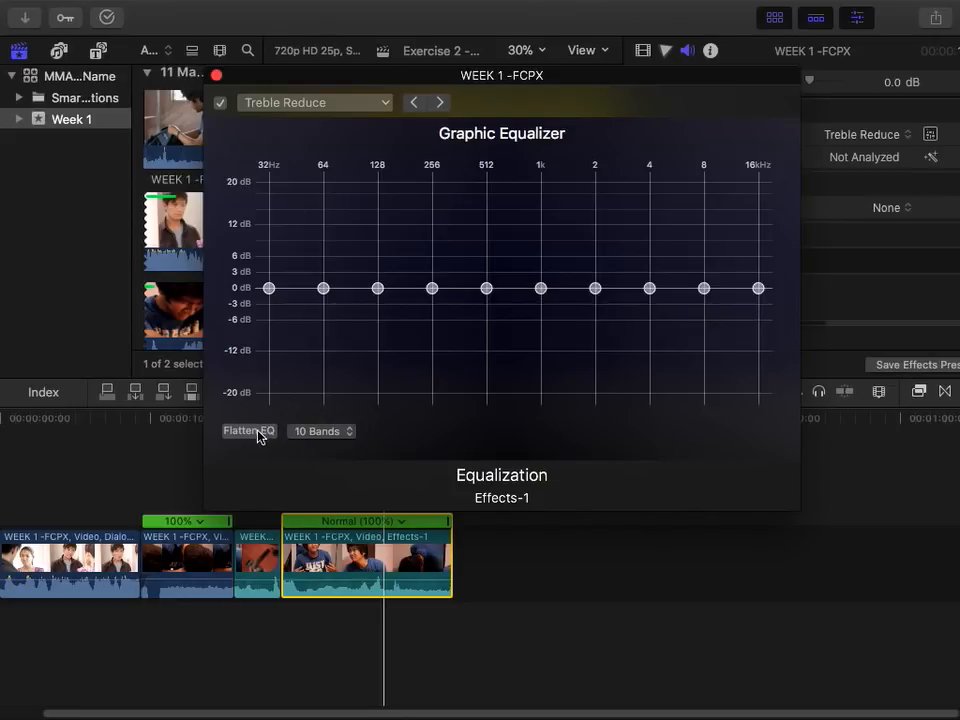
# Apply the Voice Enhance preset in the Graphic Equalizer and lower the 256 Hz band to -8.18 dB, keeping 10 Bands
pyautogui.click(330, 105)
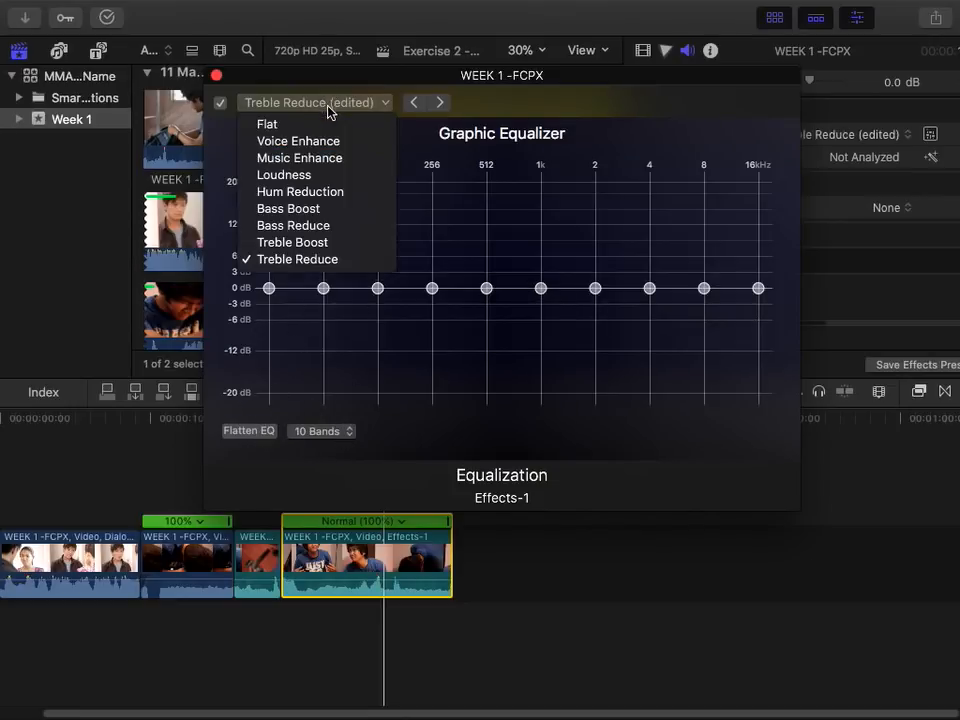
pyautogui.click(330, 142)
pyautogui.moveTo(432, 284)
pyautogui.moveTo(432, 284); pyautogui.dragTo(431, 332)
pyautogui.click(313, 431)
pyautogui.click(327, 418)
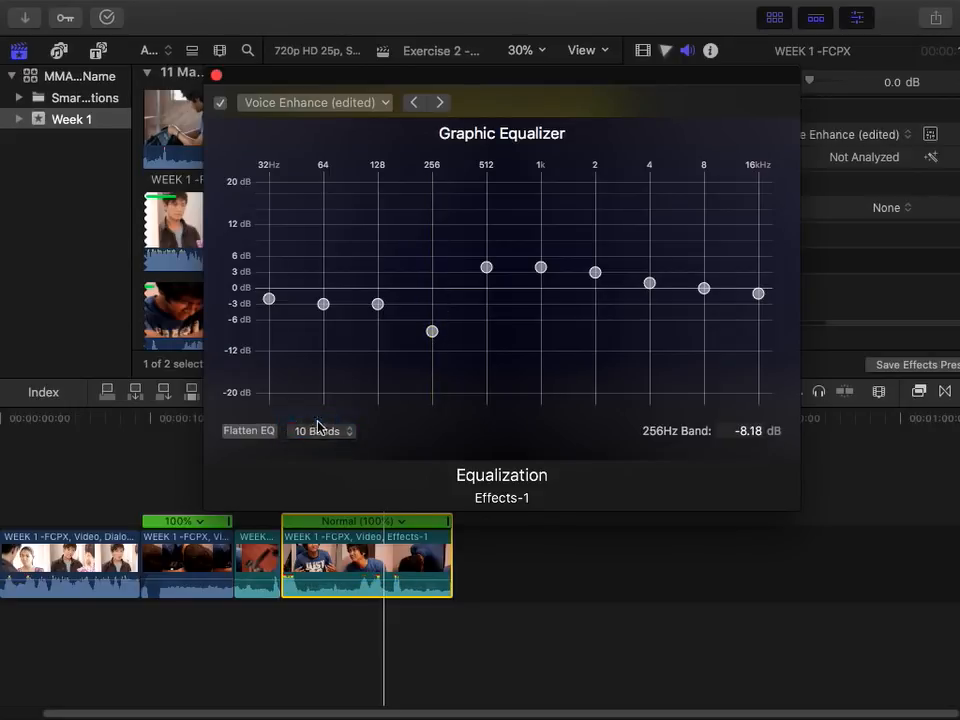
# Apply the Bass Boost preset in the Graphic Equalizer, close it and turn Equalization off for the clip
pyautogui.click(328, 104)
pyautogui.click(336, 210)
pyautogui.click(337, 433)
pyautogui.click(343, 418)
pyautogui.click(216, 75)
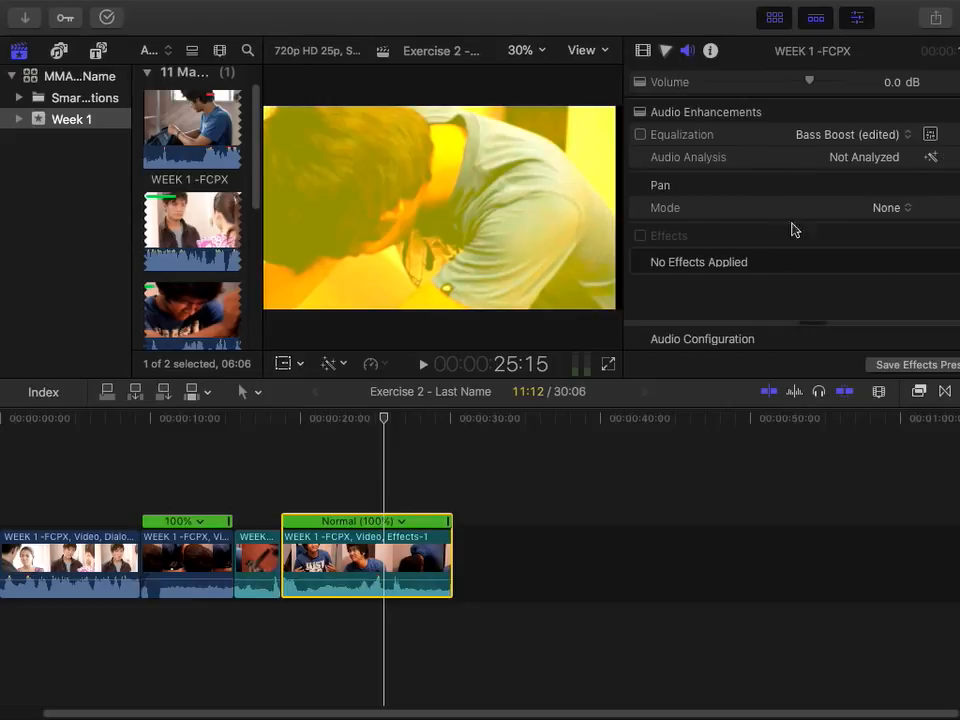
# Set the clip's pan mode to Stereo Left/Right and, during playback, move the amount to -100 and back to -2.0
pyautogui.moveTo(386, 418); pyautogui.dragTo(358, 418)
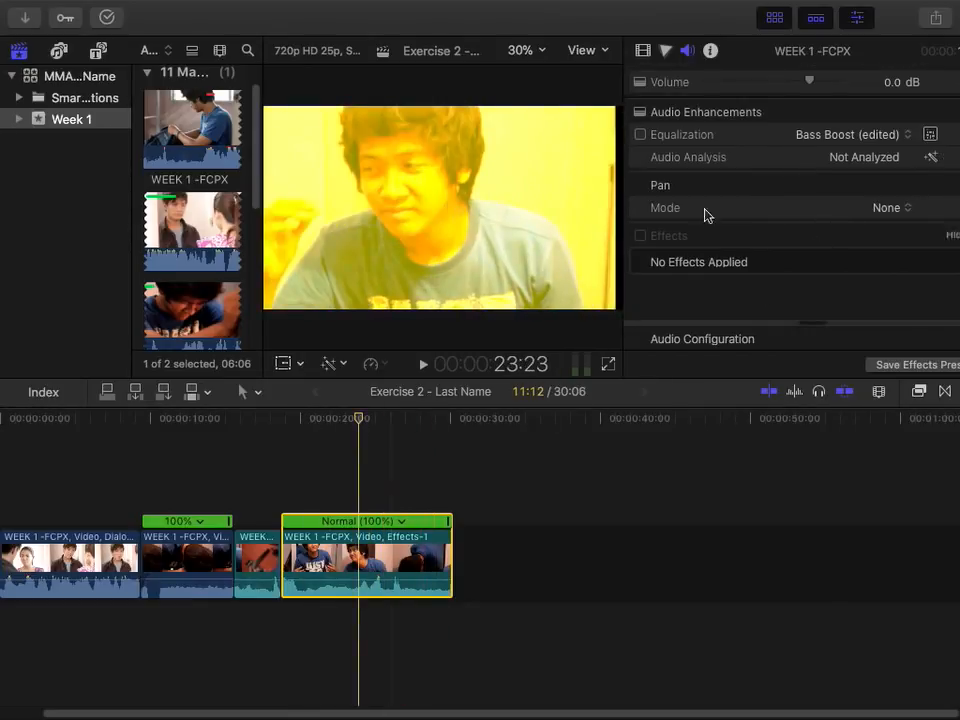
pyautogui.click(888, 208)
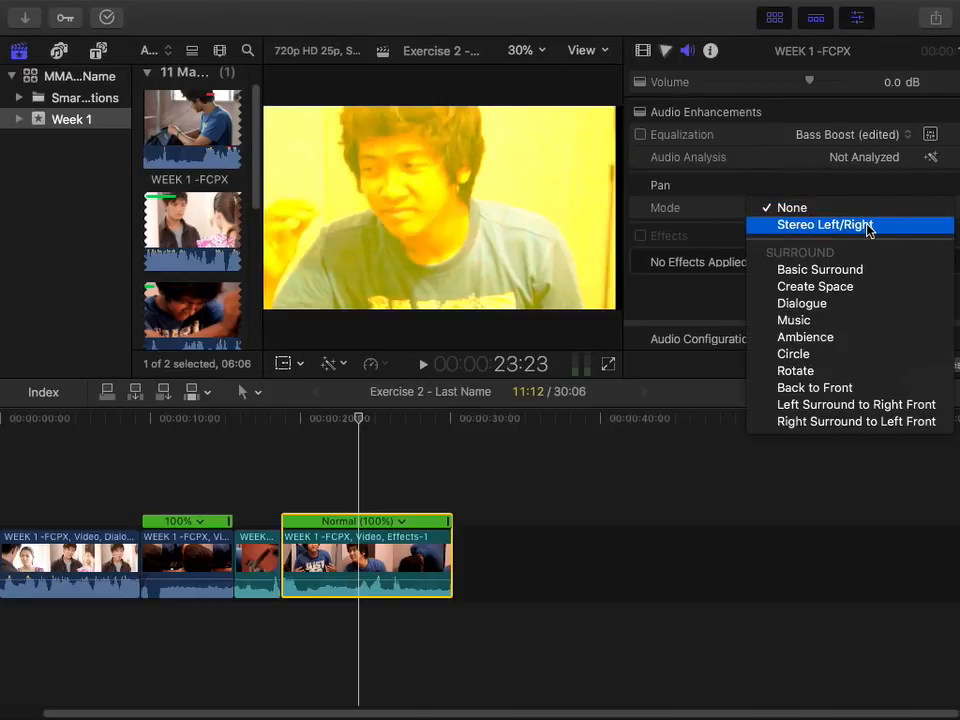
pyautogui.click(884, 232)
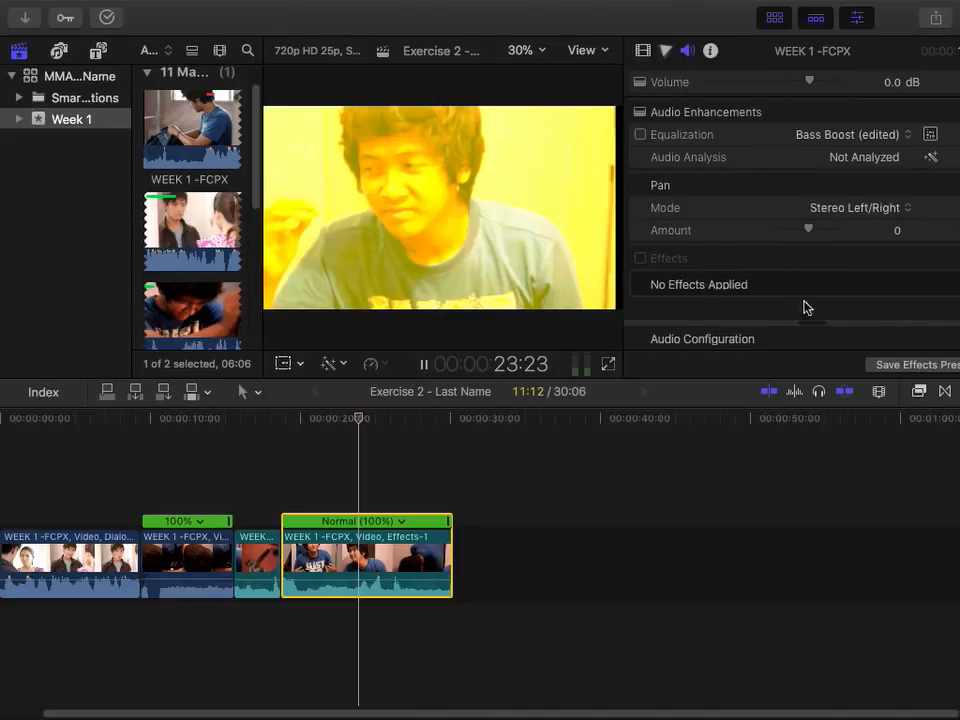
pyautogui.press('space')
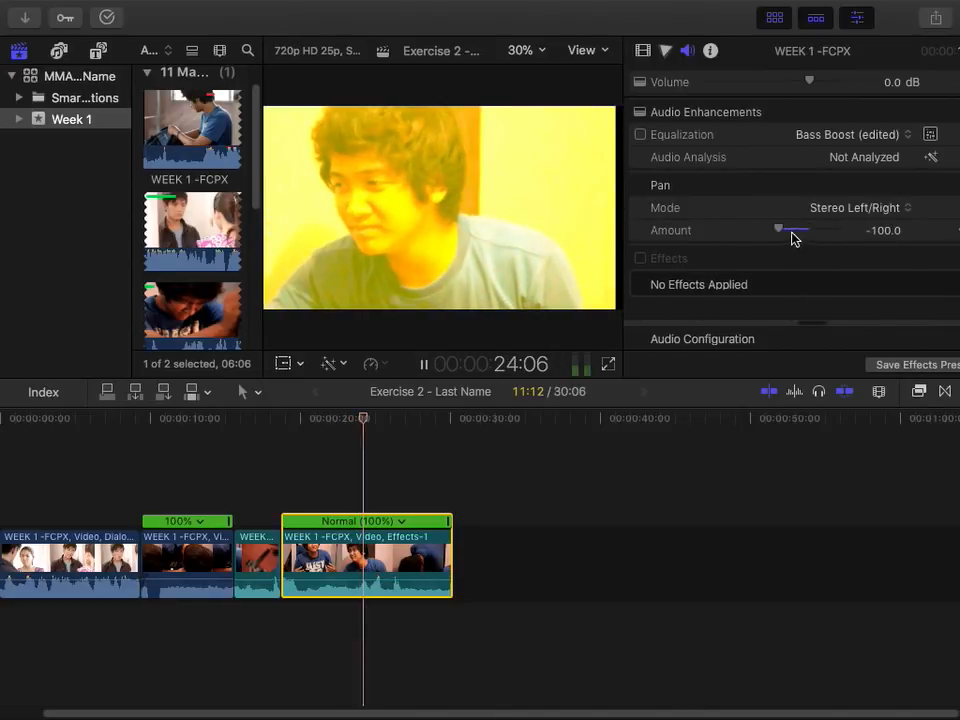
pyautogui.moveTo(782, 229); pyautogui.dragTo(810, 231)
pyautogui.press('space')
# Change the last clip's pan mode to Basic Surround
pyautogui.click(846, 208)
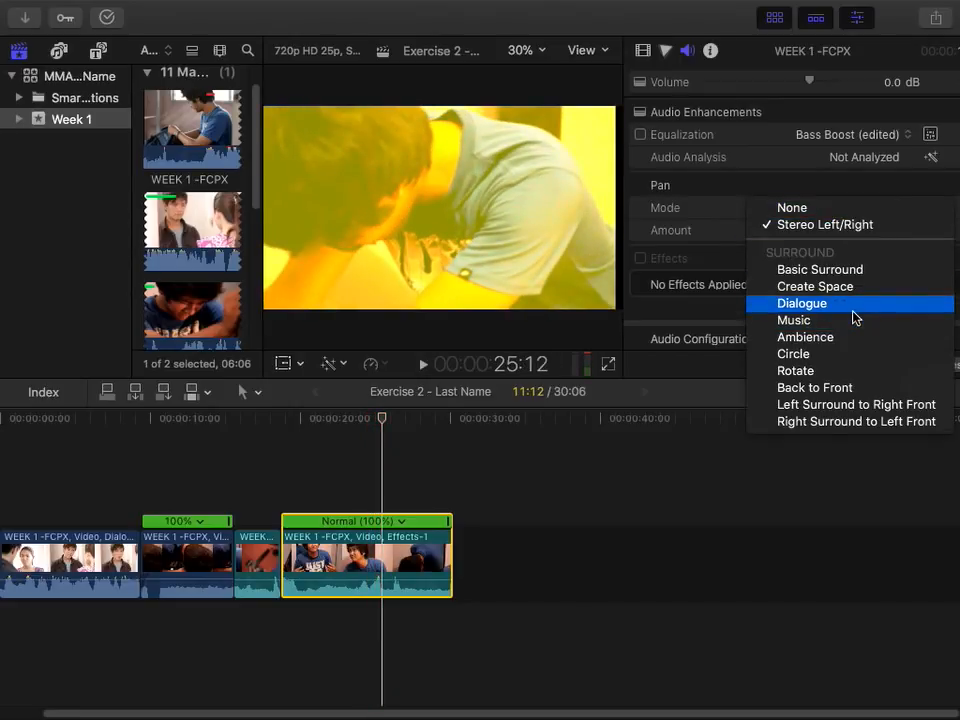
pyautogui.click(760, 225)
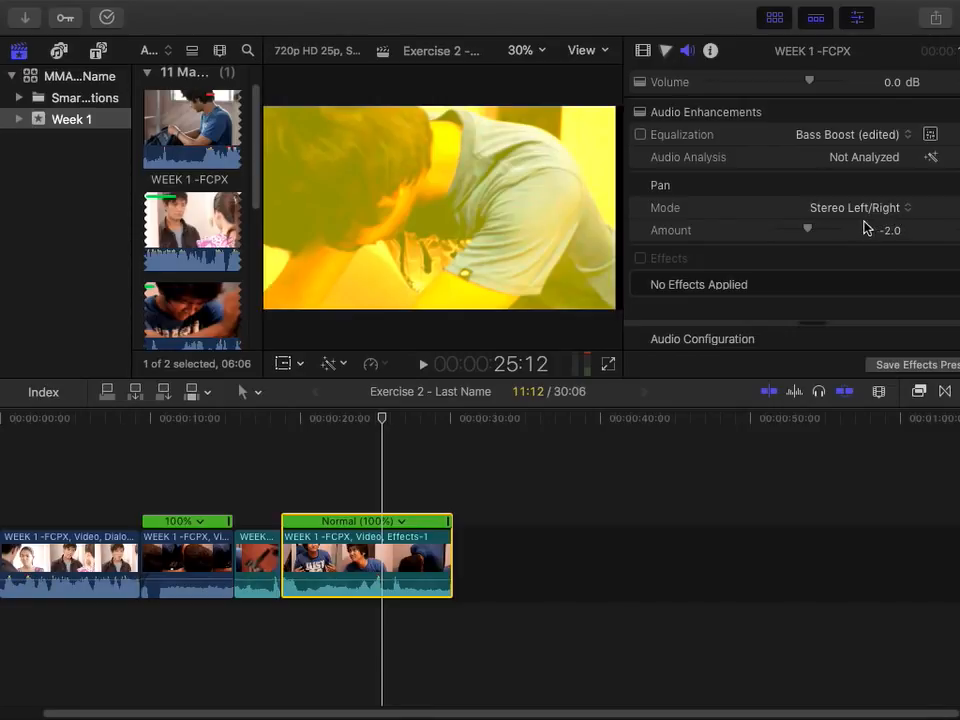
pyautogui.click(862, 209)
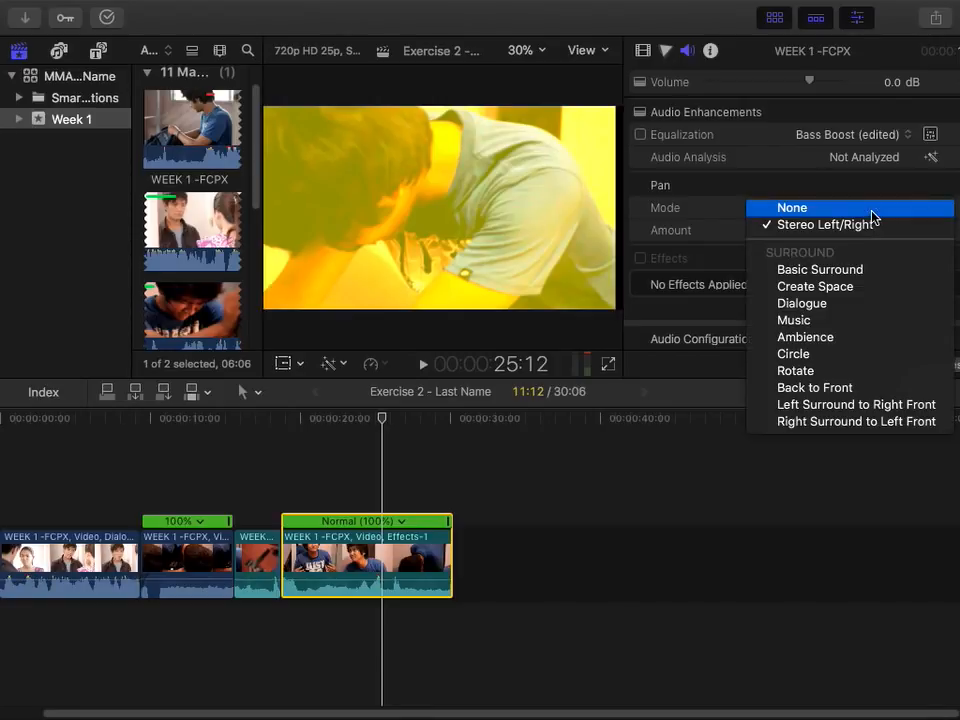
pyautogui.click(855, 272)
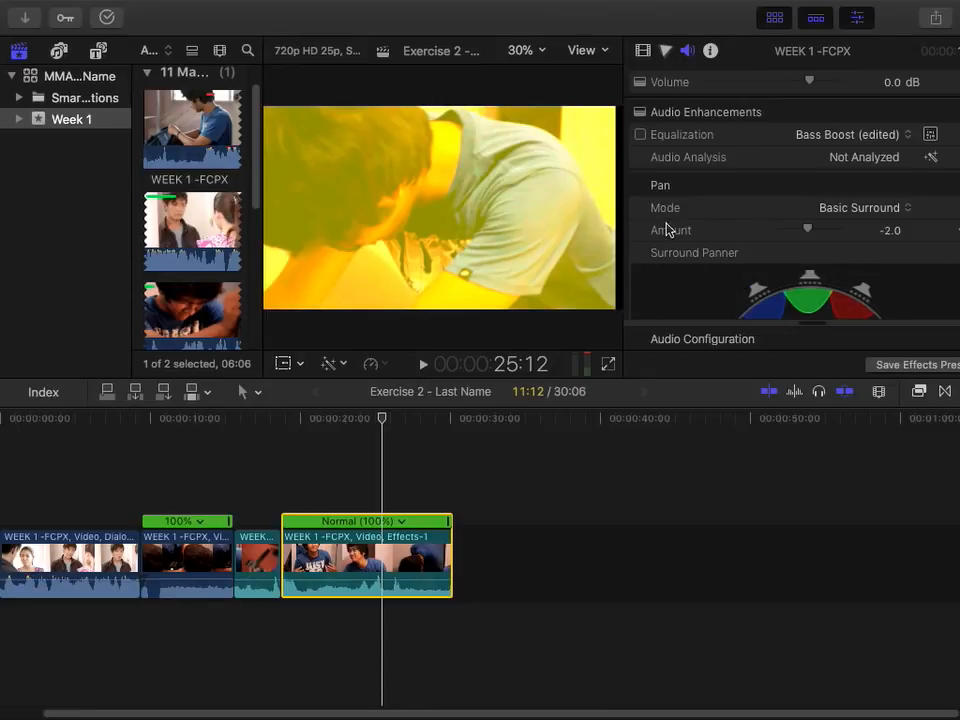
# Enlarge the inspector area and shift the surround panner's point slightly right toward the centre of the circle
pyautogui.moveTo(677, 379); pyautogui.dragTo(681, 474)
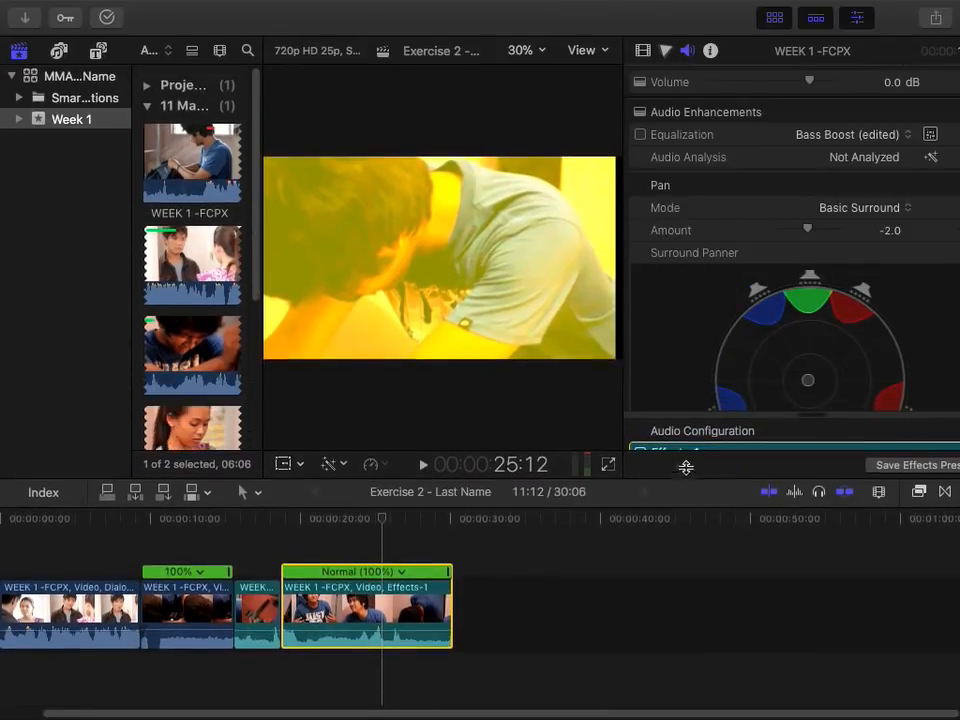
pyautogui.scroll(-1, 730, 293)
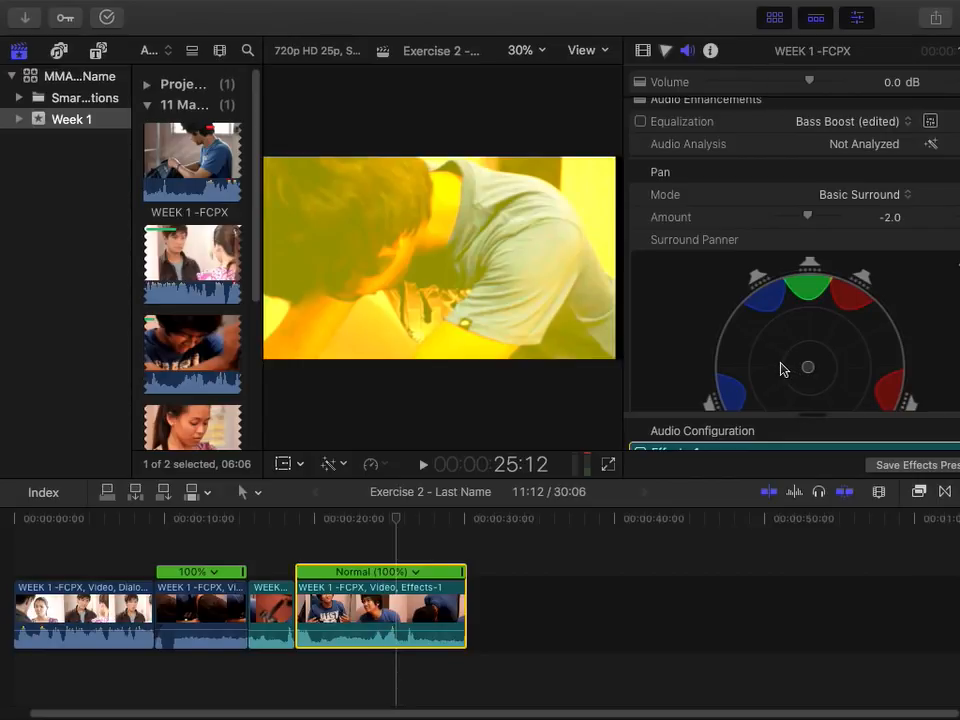
pyautogui.scroll(-2, 790, 355)
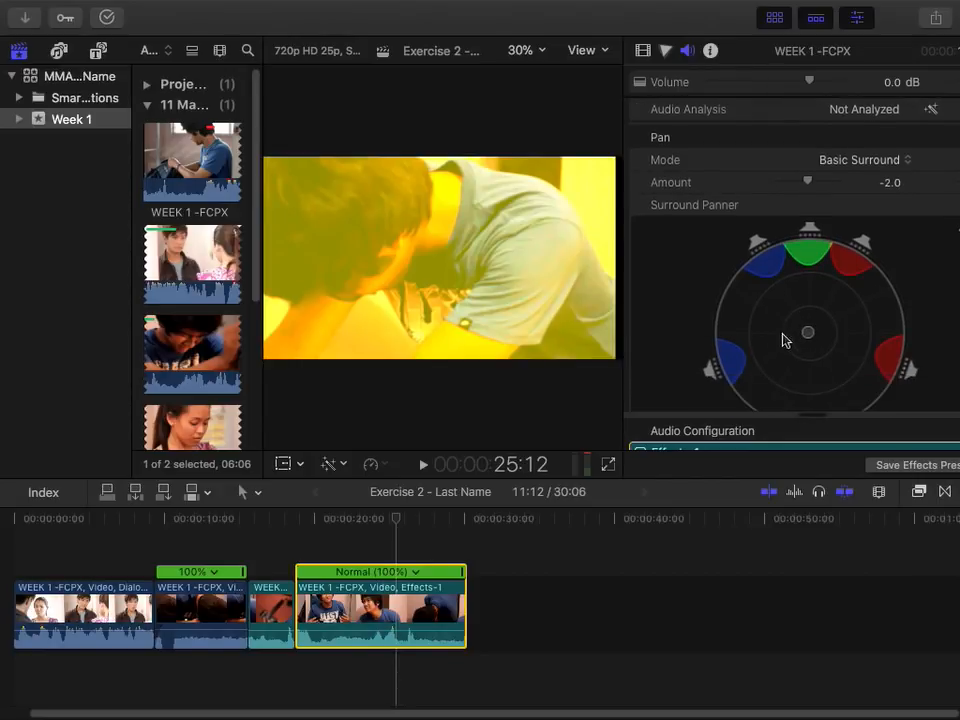
pyautogui.moveTo(810, 337); pyautogui.dragTo(813, 337)
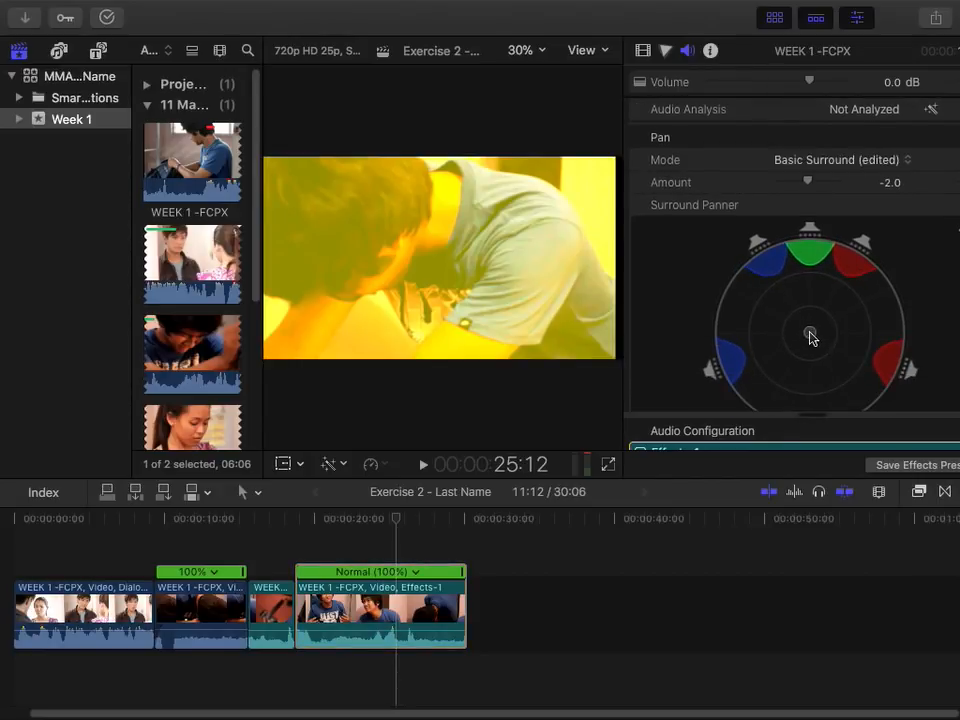
# Play the last clip from its start while shifting the surround panner's point, and bring the point back near the circle's centre
pyautogui.click(296, 519)
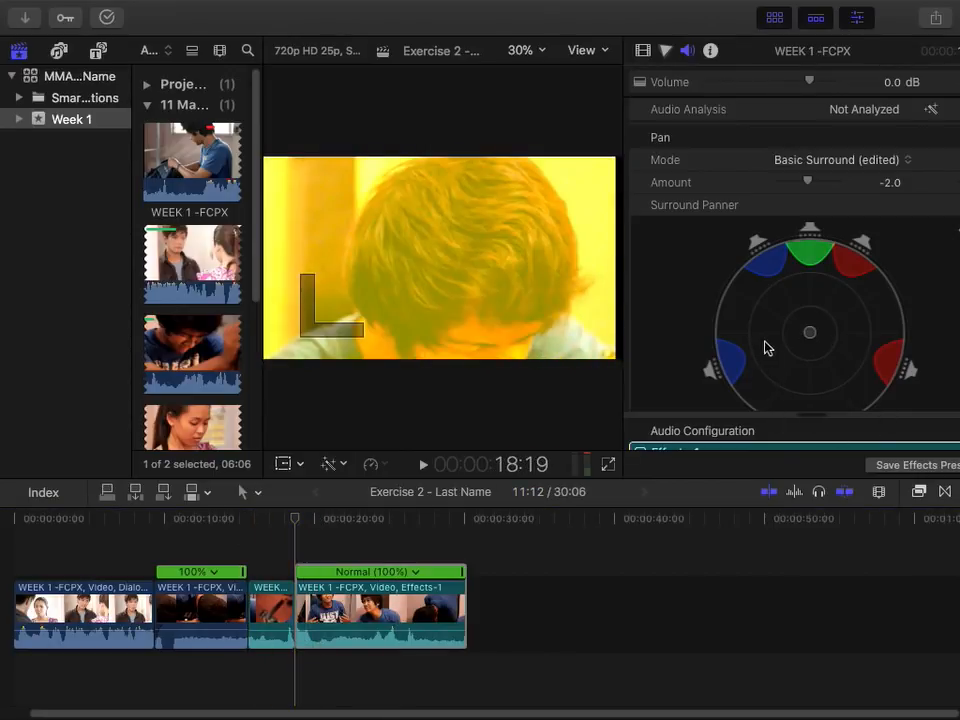
pyautogui.press('space')
pyautogui.moveTo(810, 335)
pyautogui.mouseDown()
pyautogui.moveTo(862, 264)
pyautogui.moveTo(816, 243)
pyautogui.moveTo(765, 247)
pyautogui.moveTo(720, 369)
pyautogui.moveTo(902, 372)
pyautogui.moveTo(821, 369)
pyautogui.moveTo(810, 342)
pyautogui.mouseUp()
pyautogui.press('space')
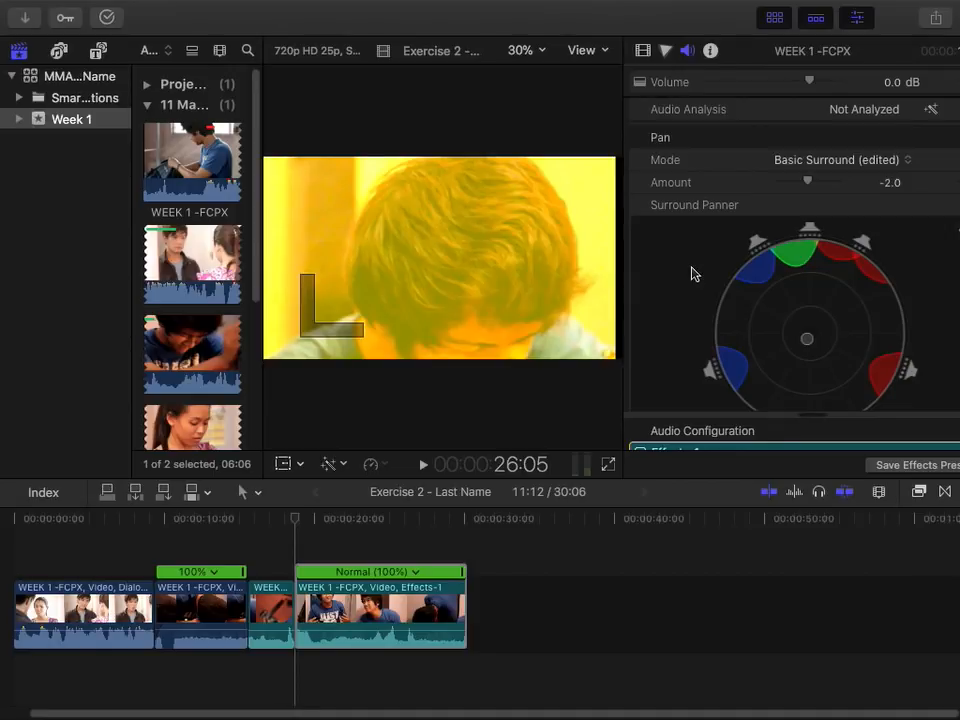
pyautogui.moveTo(812, 346); pyautogui.dragTo(838, 372)
pyautogui.moveTo(820, 312)
pyautogui.mouseDown()
pyautogui.moveTo(823, 356)
pyautogui.moveTo(811, 326)
pyautogui.mouseUp()
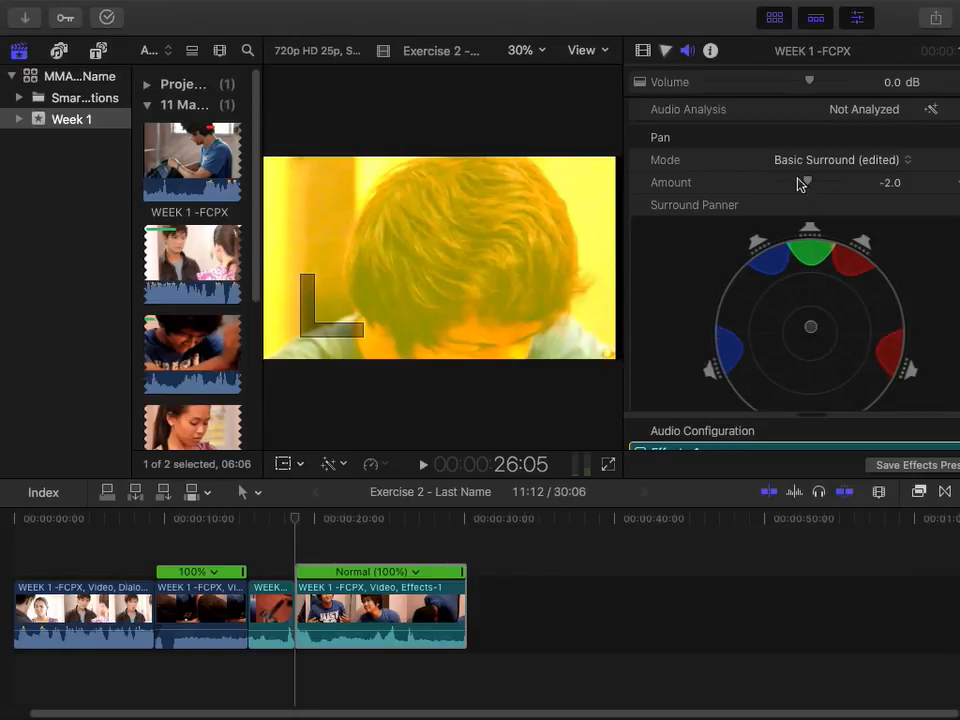
# Try the Ambience, Music and Dialogue pan modes on the last clip, and finish with the pan mode set to None
pyautogui.click(838, 160)
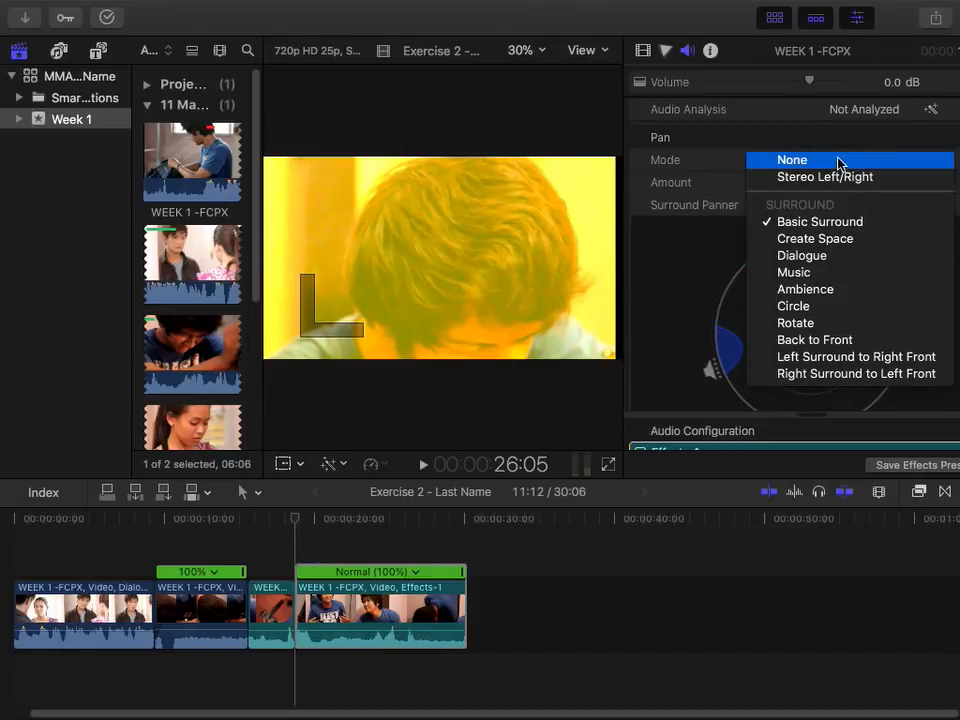
pyautogui.click(838, 292)
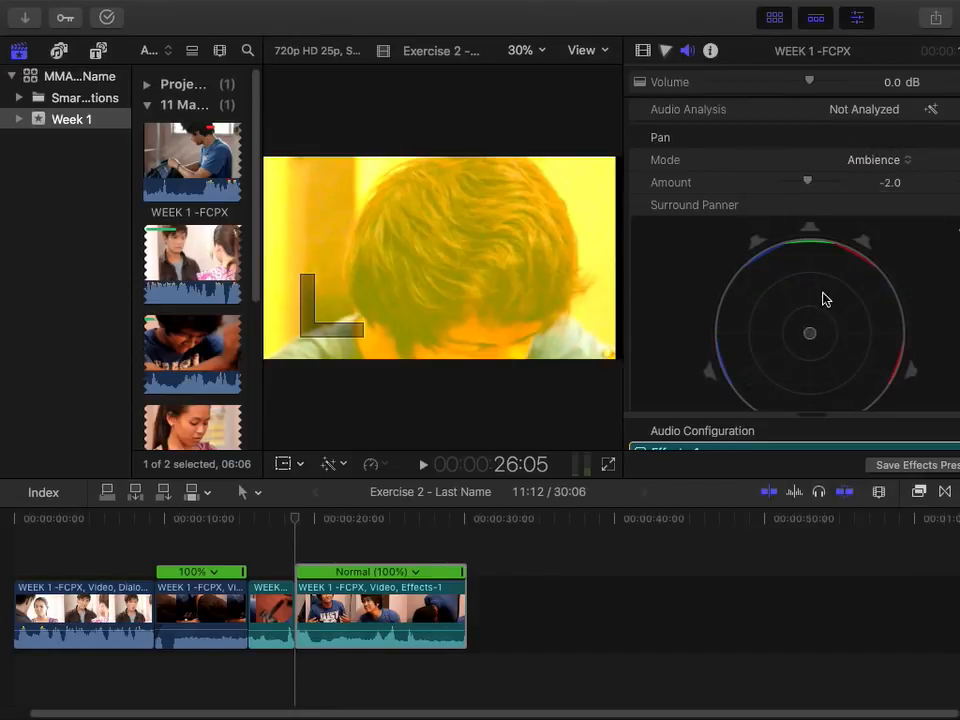
pyautogui.click(878, 162)
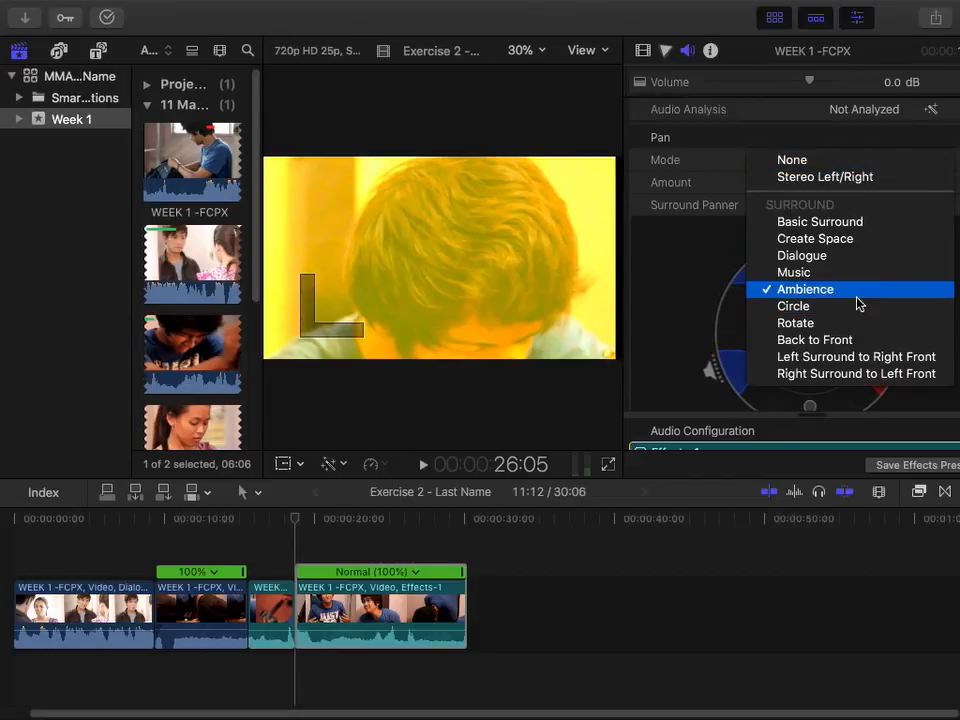
pyautogui.click(857, 287)
pyautogui.click(878, 160)
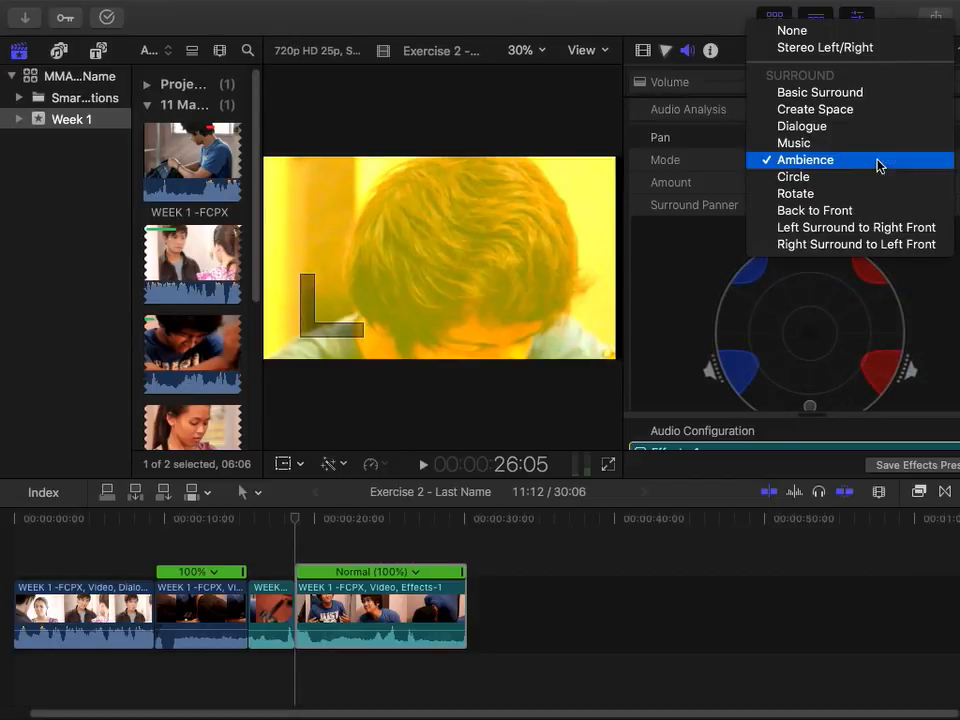
pyautogui.click(858, 141)
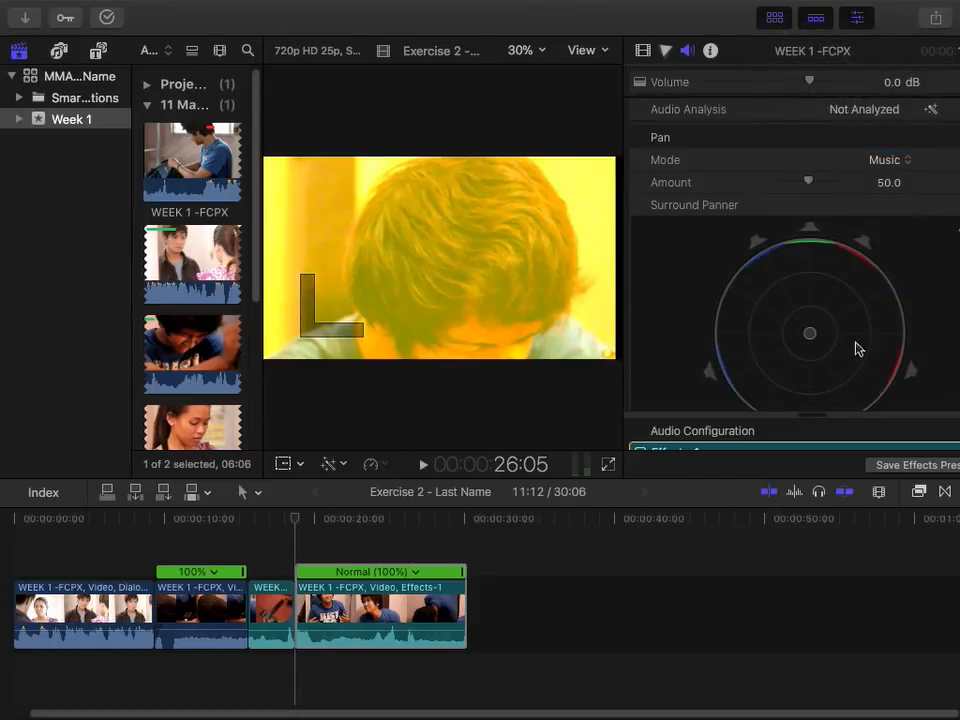
pyautogui.click(886, 158)
pyautogui.click(849, 256)
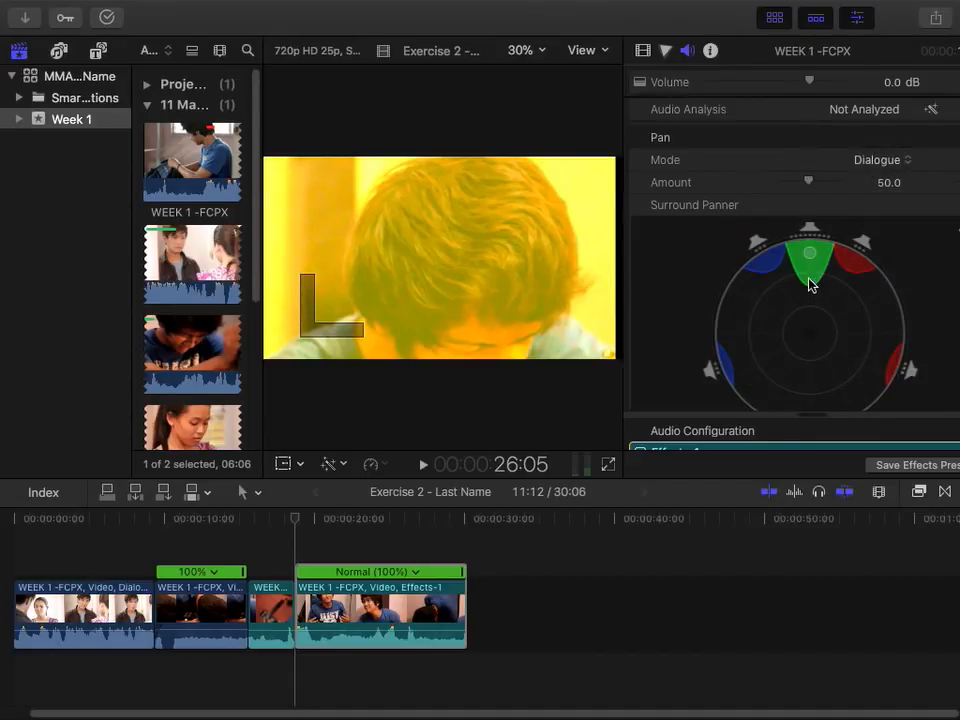
pyautogui.click(879, 162)
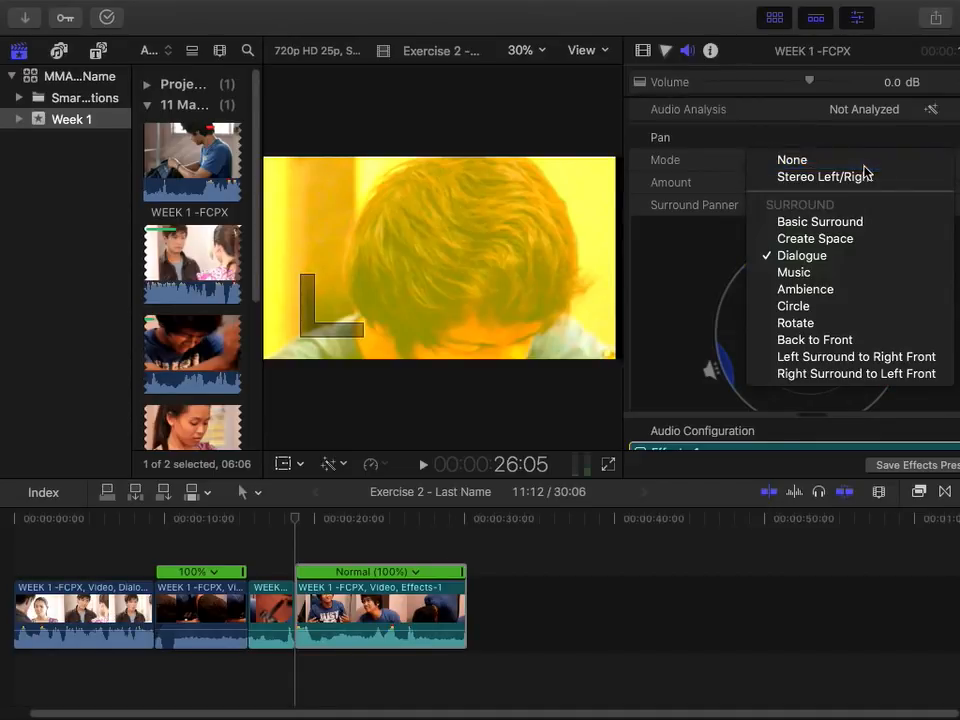
pyautogui.click(857, 158)
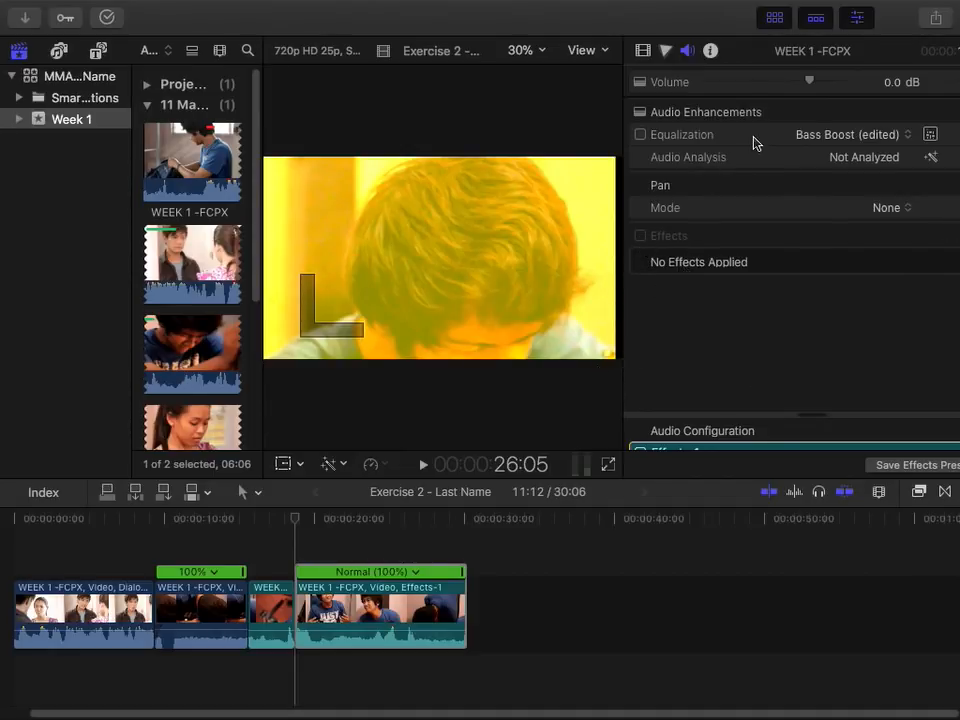
# Review the last clip's basic metadata down to its available media representations, and return to its video properties
pyautogui.click(711, 52)
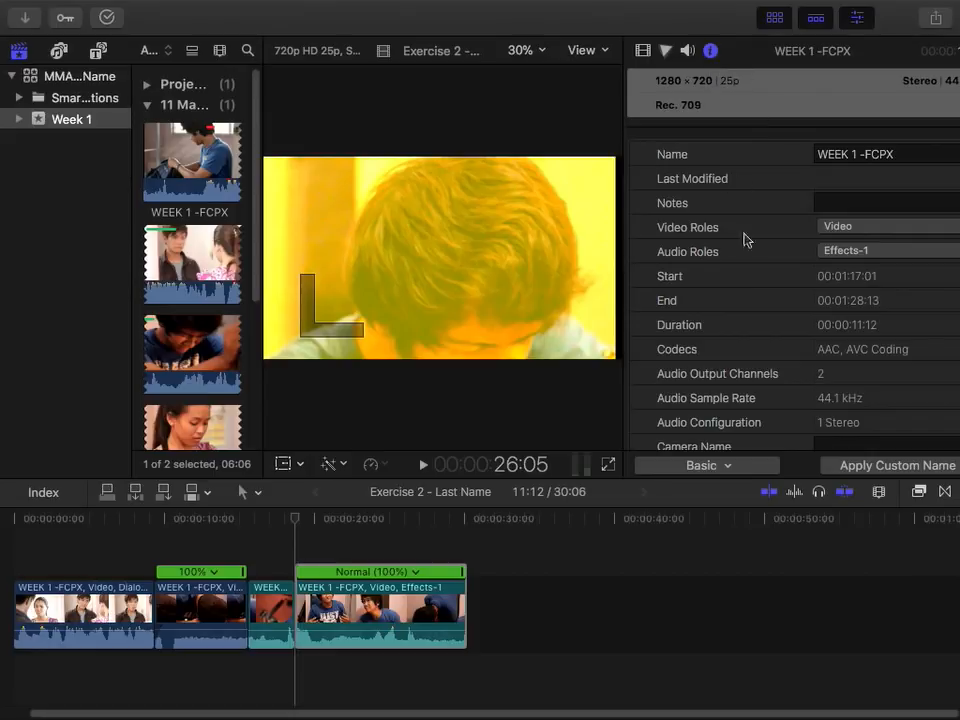
pyautogui.scroll(-5, 737, 260)
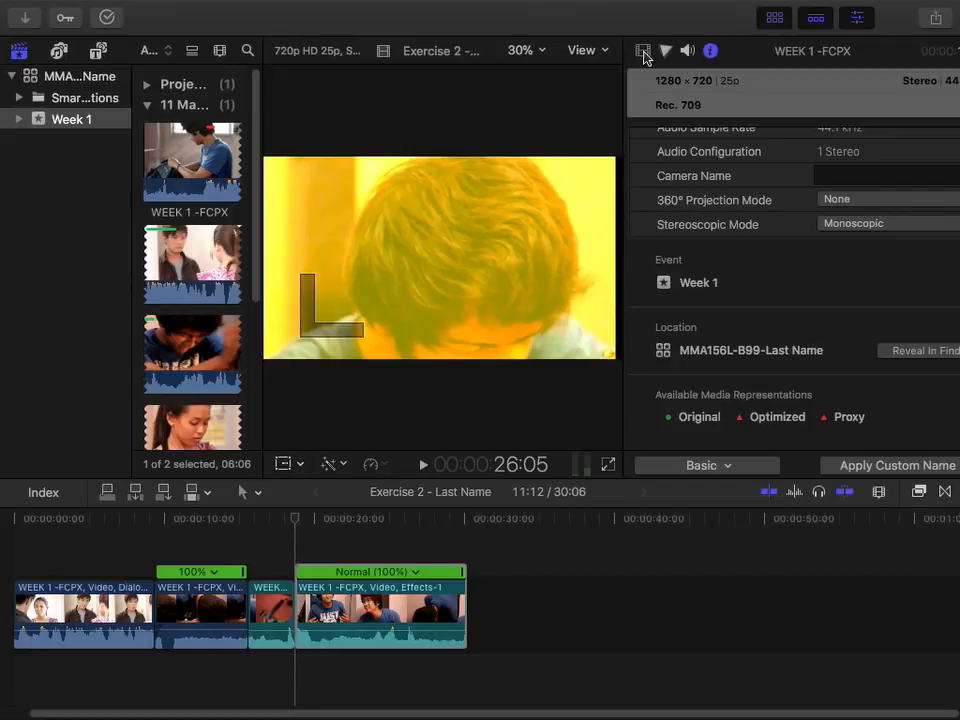
pyautogui.click(643, 51)
pyautogui.moveTo(580, 5)
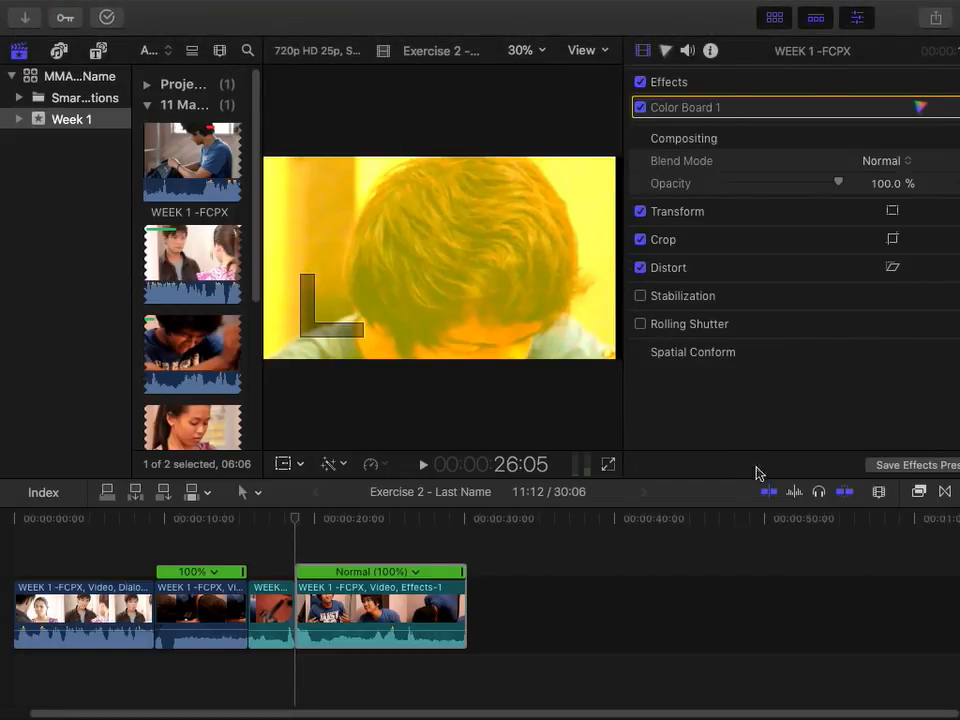
# Open the Effects browser and enlarge the timeline area to give it more room
pyautogui.click(919, 492)
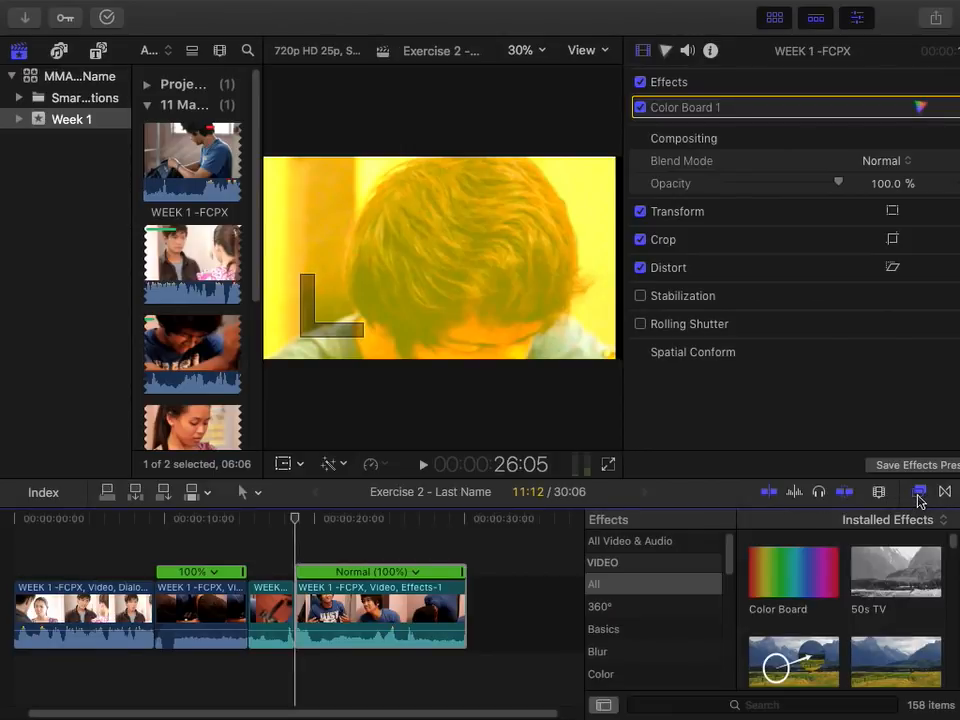
pyautogui.moveTo(673, 470); pyautogui.dragTo(681, 301)
pyautogui.moveTo(679, 351); pyautogui.dragTo(687, 374)
pyautogui.moveTo(731, 480); pyautogui.dragTo(734, 432)
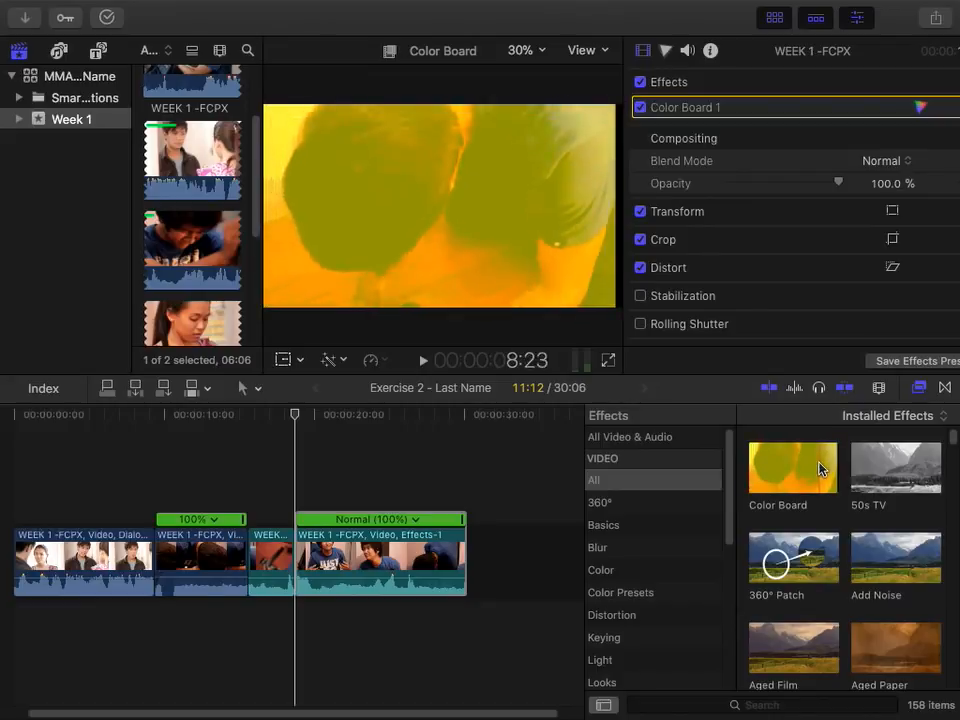
# Look through the video effect categories and display the Distortion effects
pyautogui.scroll(-5, 729, 490)
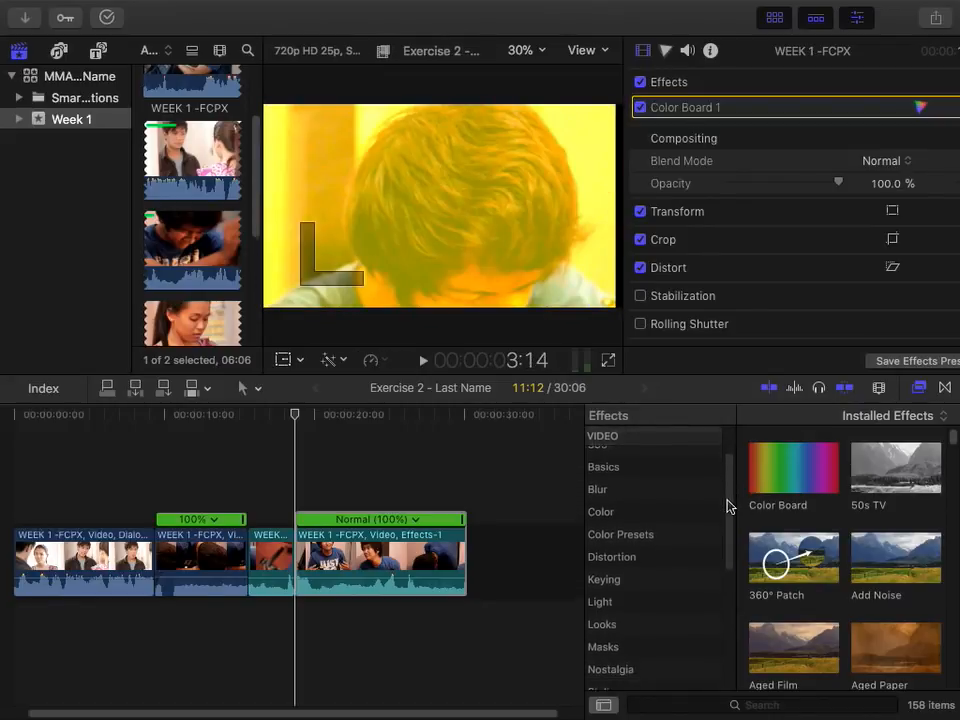
pyautogui.scroll(5, 733, 546)
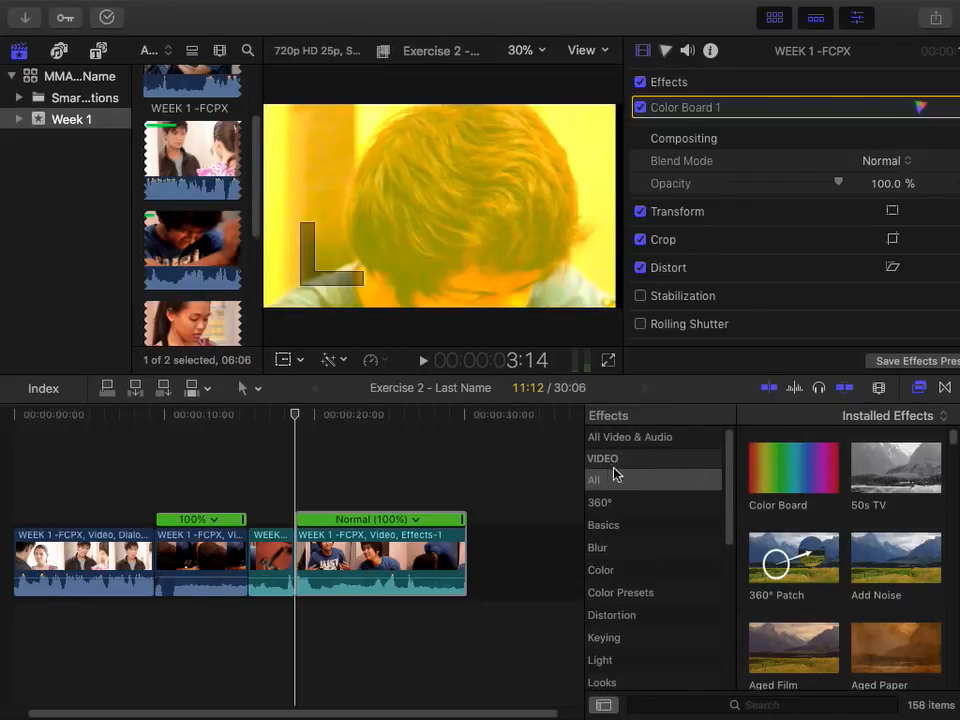
pyautogui.scroll(-3, 733, 484)
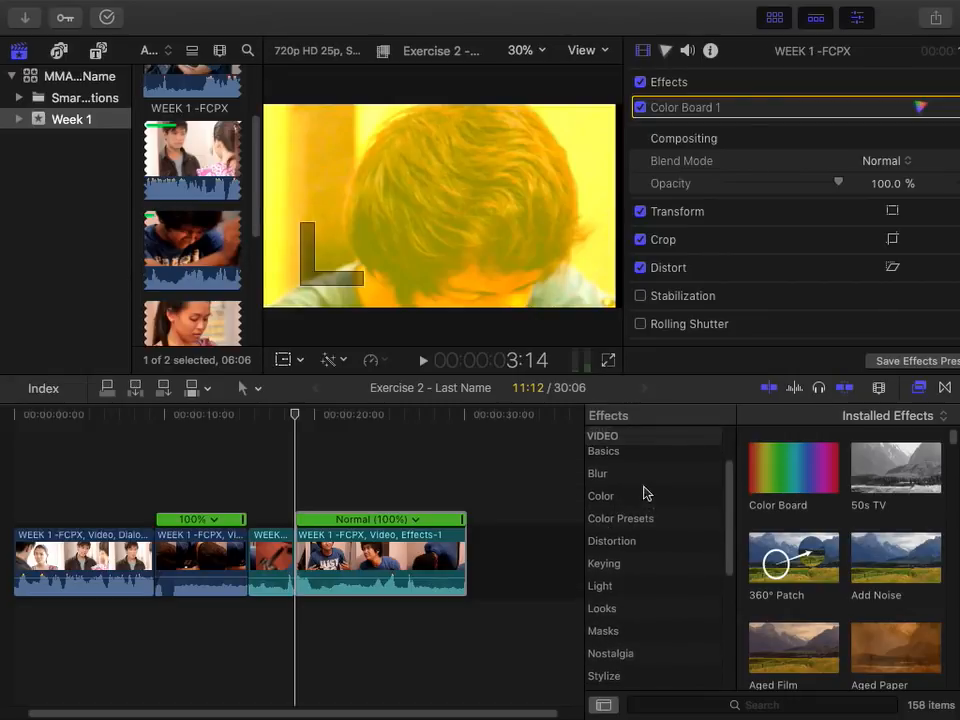
pyautogui.scroll(-3, 728, 494)
pyautogui.click(643, 489)
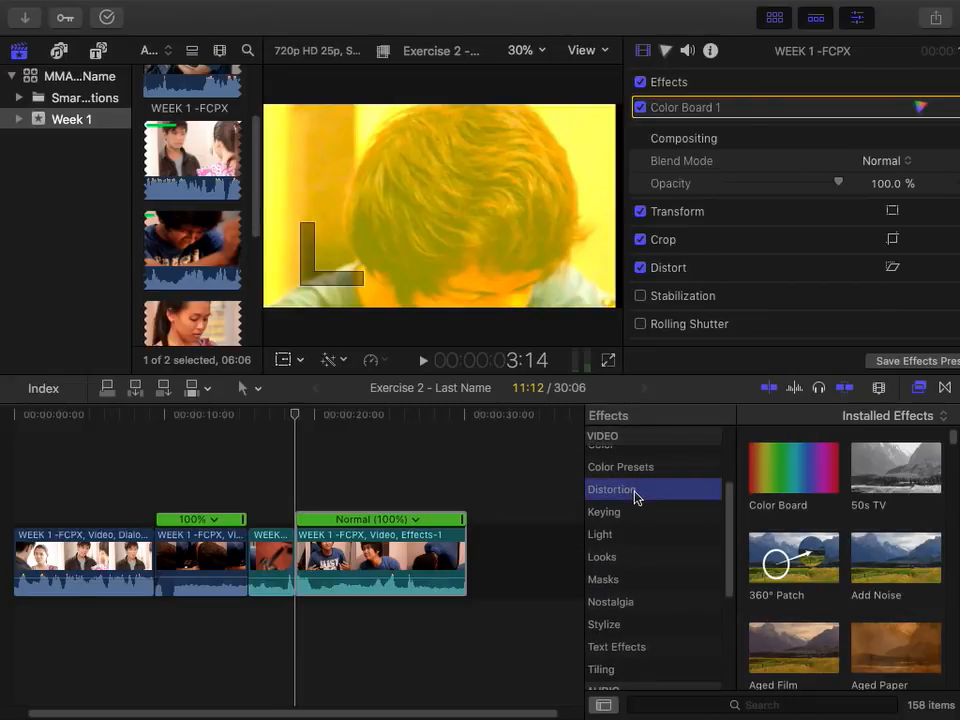
pyautogui.scroll(1, 725, 496)
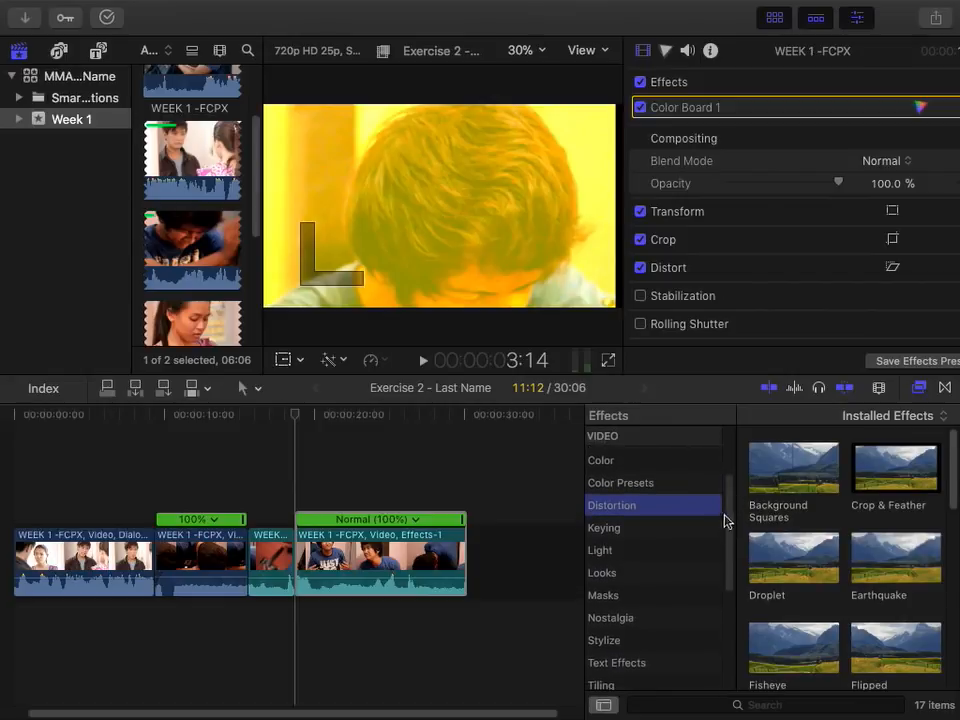
# Display the Looks effects, turn off Color Board 1 on the last clip, and browse the looks to the end of the category
pyautogui.click(603, 573)
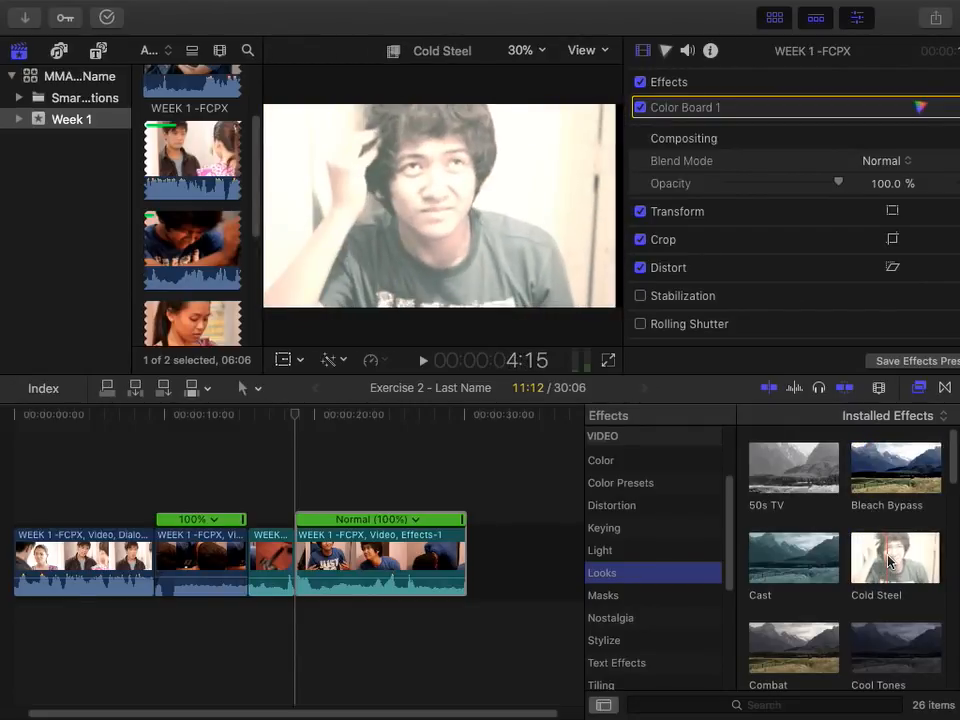
pyautogui.click(640, 108)
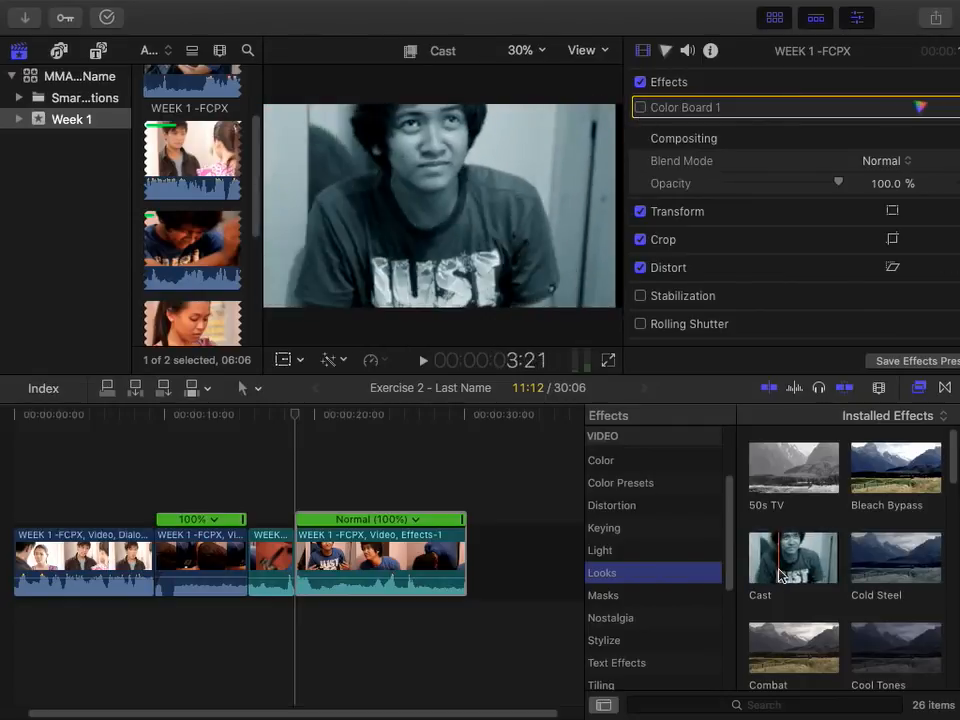
pyautogui.scroll(-10, 799, 578)
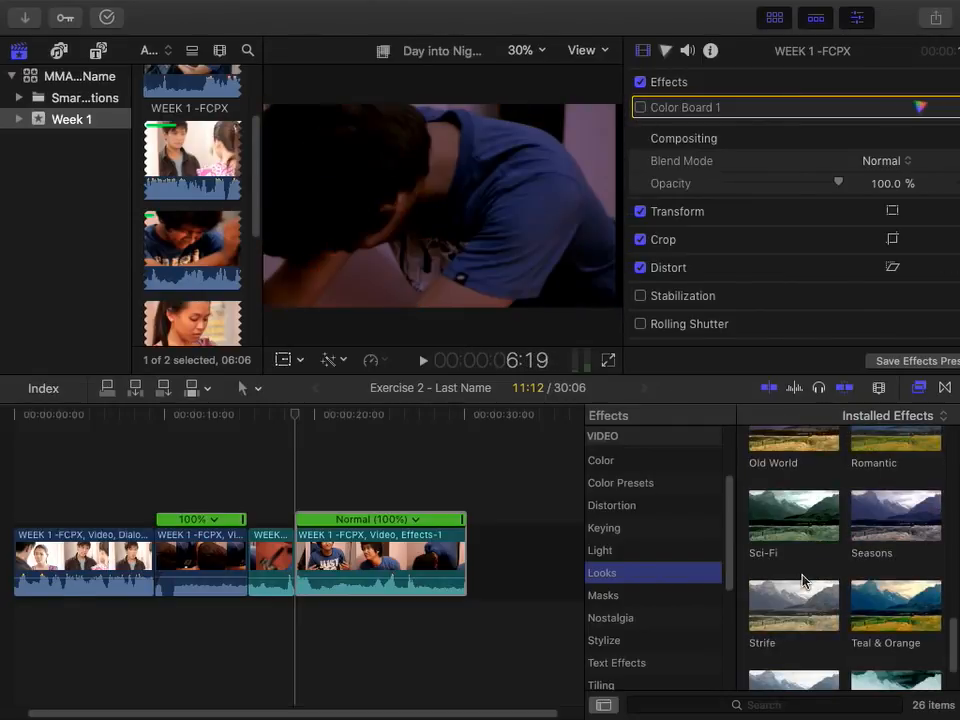
pyautogui.moveTo(951, 647); pyautogui.dragTo(953, 600)
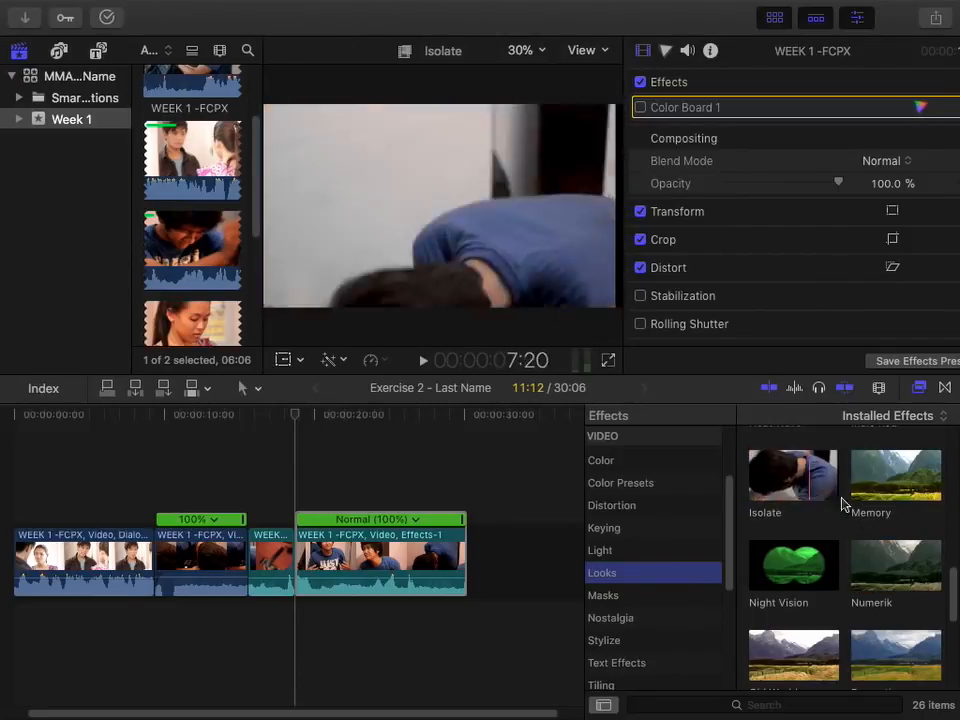
pyautogui.scroll(-3, 943, 590)
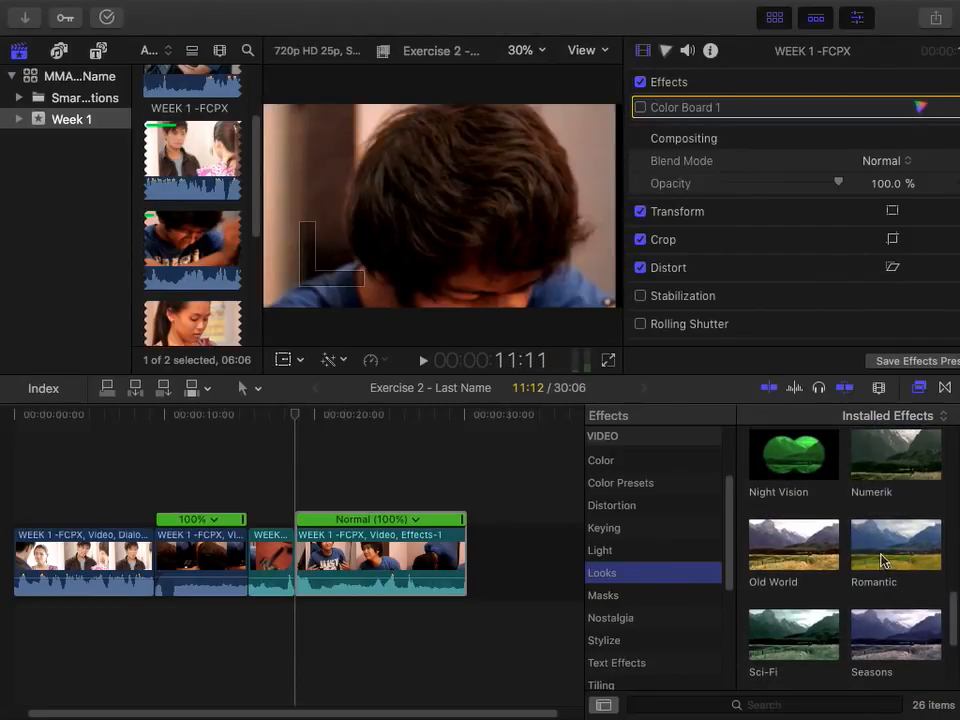
pyautogui.moveTo(951, 606); pyautogui.dragTo(955, 660)
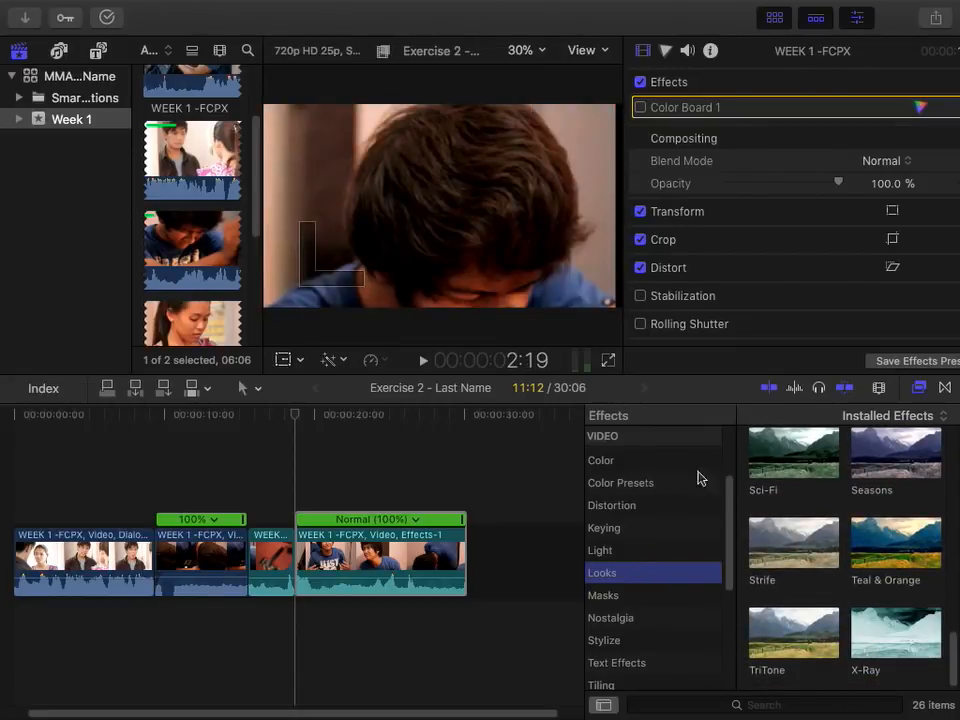
# Search all video effects for "BAD T"
pyautogui.click(648, 710)
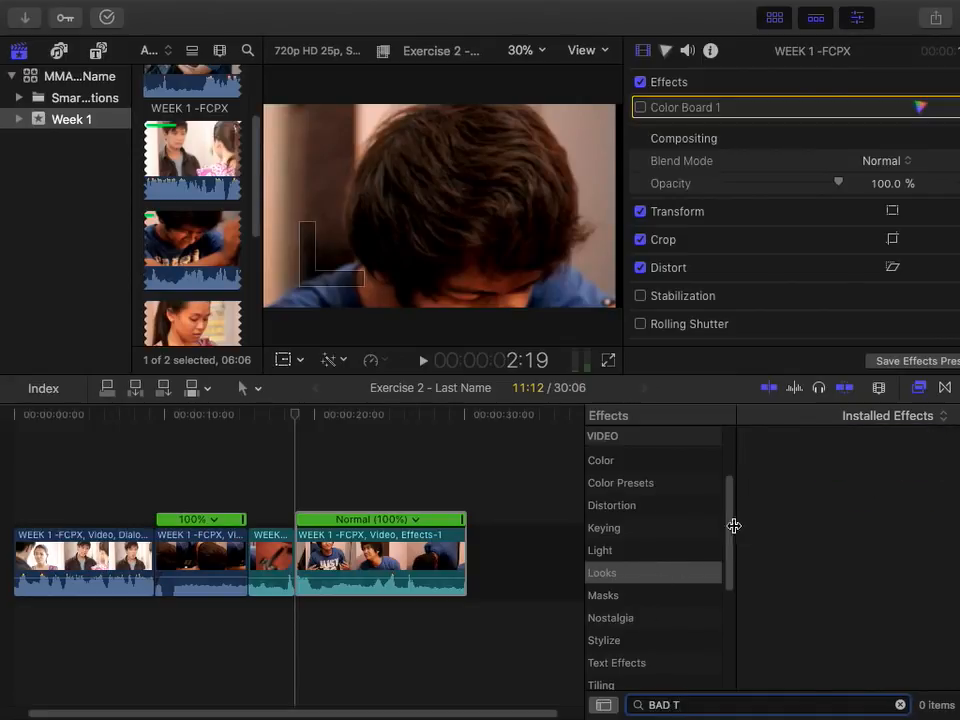
pyautogui.scroll(3, 733, 490)
pyautogui.click(657, 487)
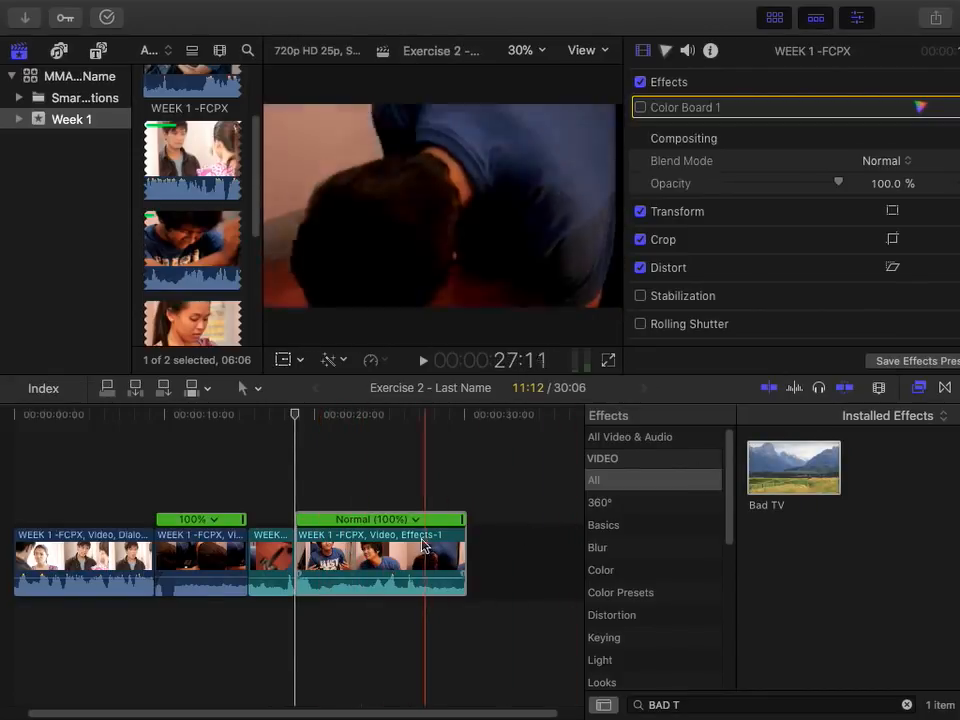
# Select all four timeline clips to preview the Bad TV effect, and reselect only the last clip
pyautogui.moveTo(523, 485); pyautogui.dragTo(76, 577)
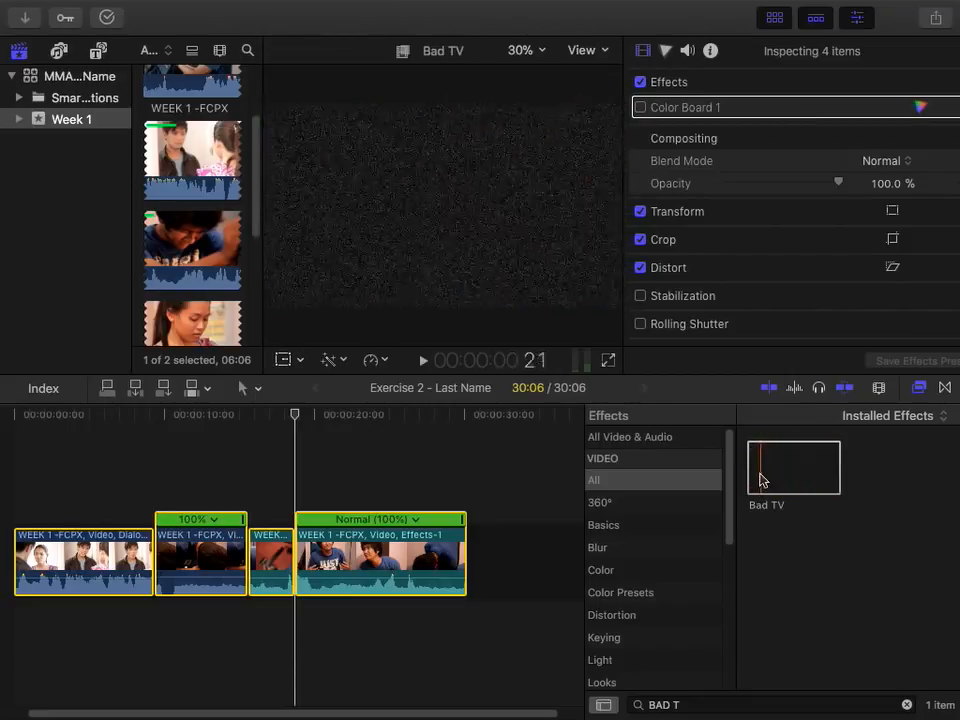
pyautogui.click(330, 647)
pyautogui.click(329, 567)
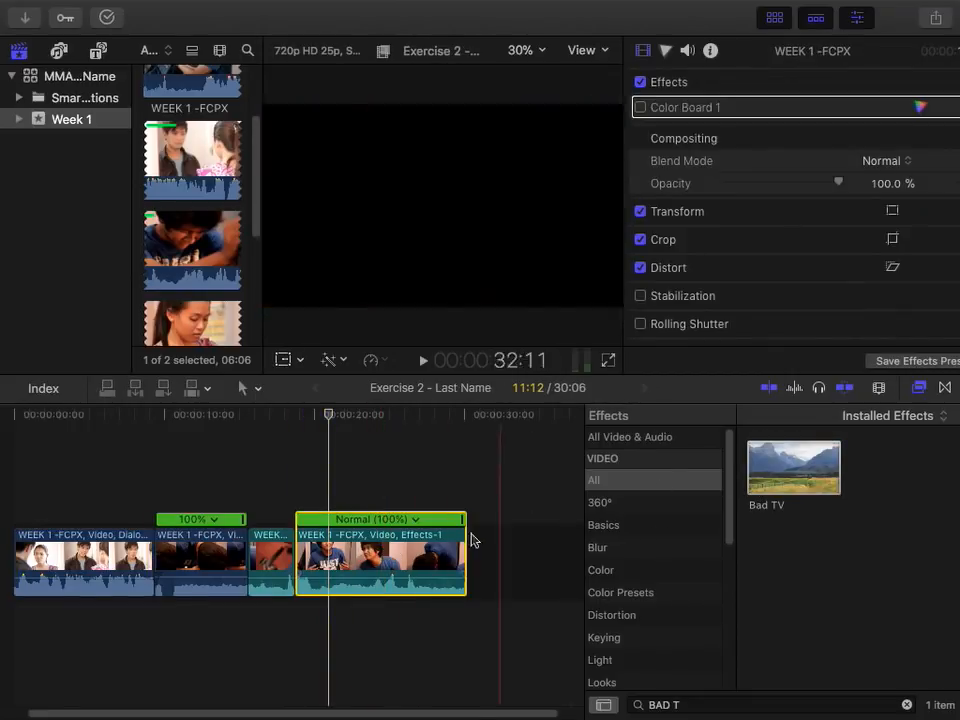
# Apply the Bad TV effect to the short third clip and place the playhead over that clip
pyautogui.moveTo(793, 467); pyautogui.dragTo(275, 567)
pyautogui.moveTo(284, 414)
pyautogui.mouseDown()
pyautogui.moveTo(274, 414)
pyautogui.moveTo(298, 413)
pyautogui.moveTo(285, 422)
pyautogui.mouseUp()
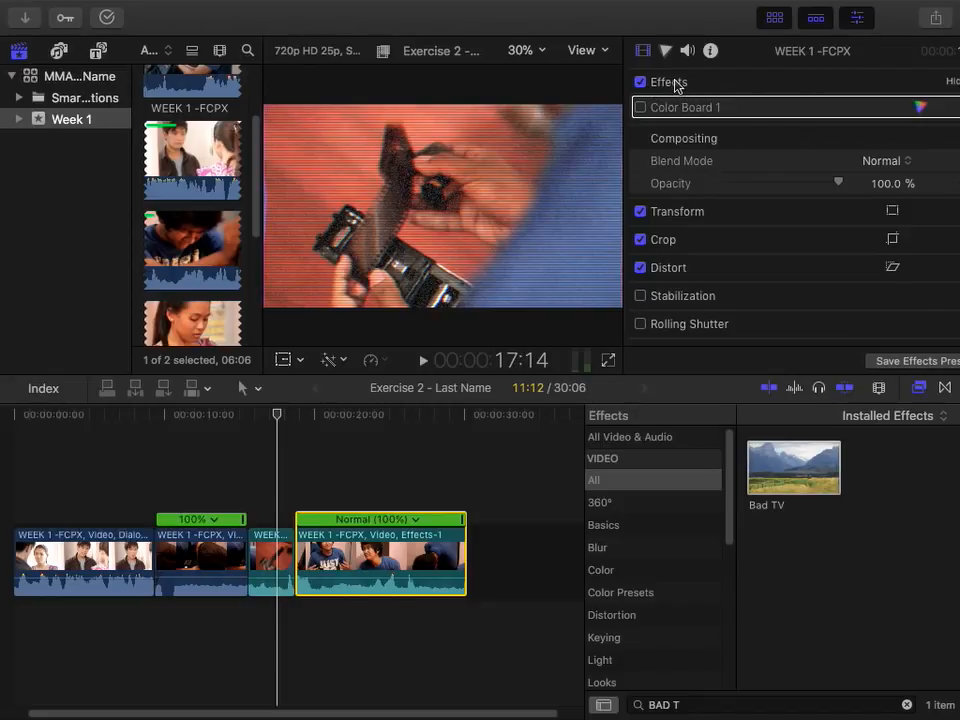
pyautogui.click(955, 84)
pyautogui.click(955, 84)
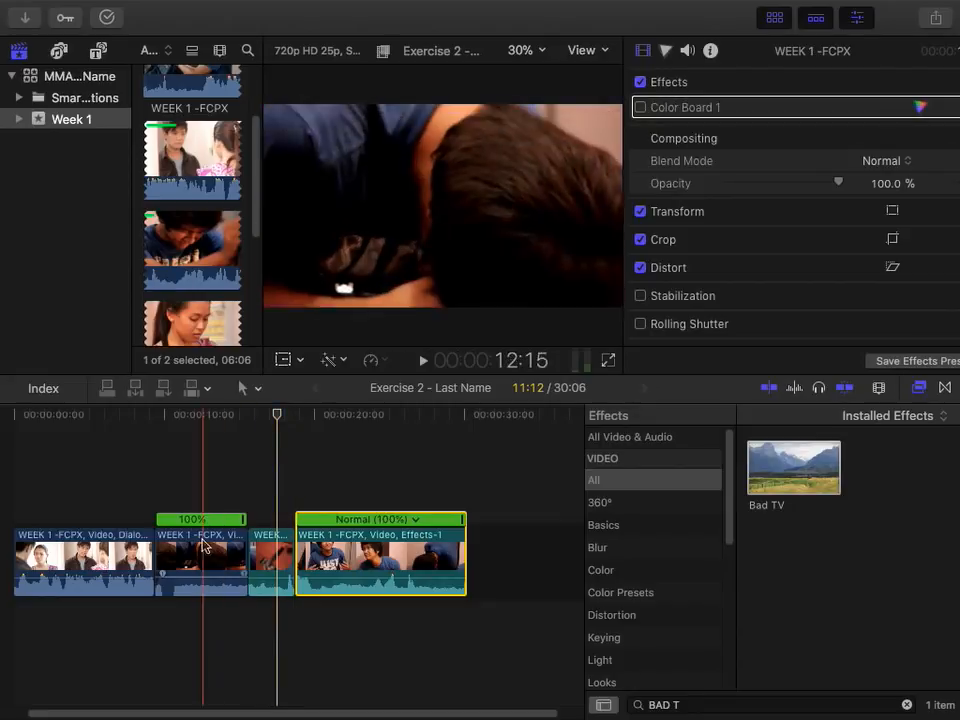
# Select the third clip and switch its Bad TV effect off and on to compare the picture
pyautogui.click(205, 540)
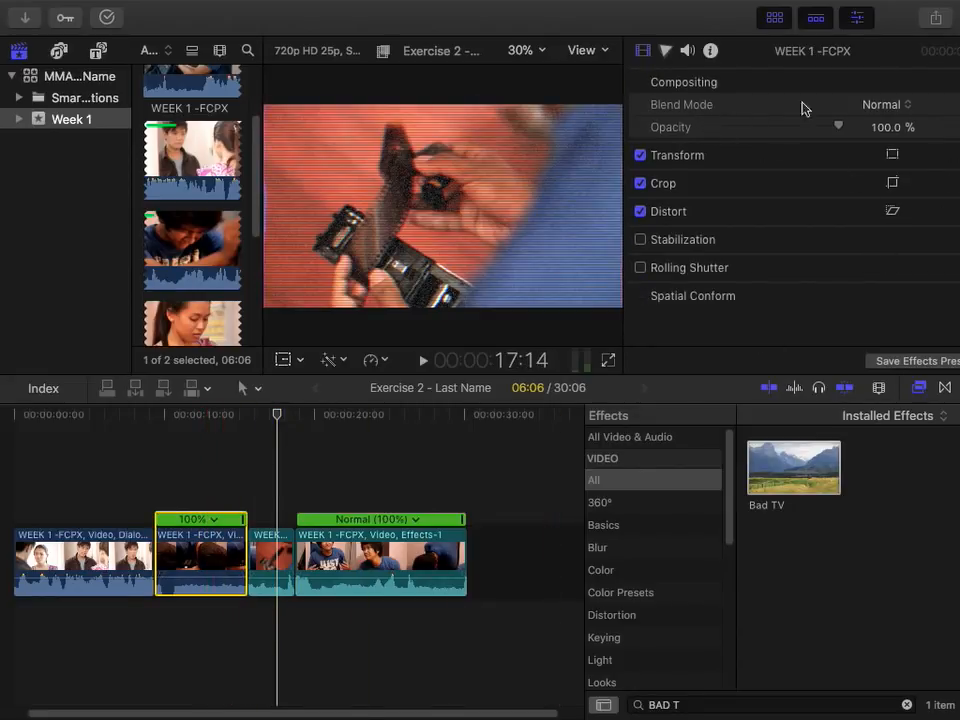
pyautogui.click(270, 560)
pyautogui.click(640, 107)
pyautogui.click(640, 107)
pyautogui.click(640, 107)
pyautogui.click(640, 107)
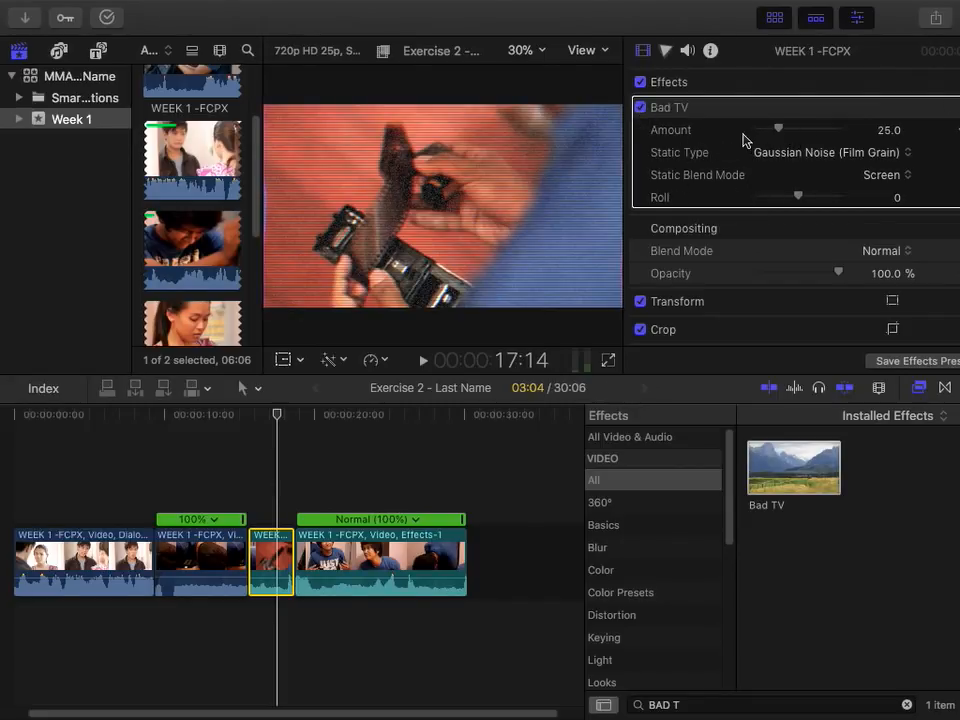
# Raise the Bad TV Amount to 78.93 and preview the result on the third clip
pyautogui.moveTo(778, 130); pyautogui.dragTo(821, 130)
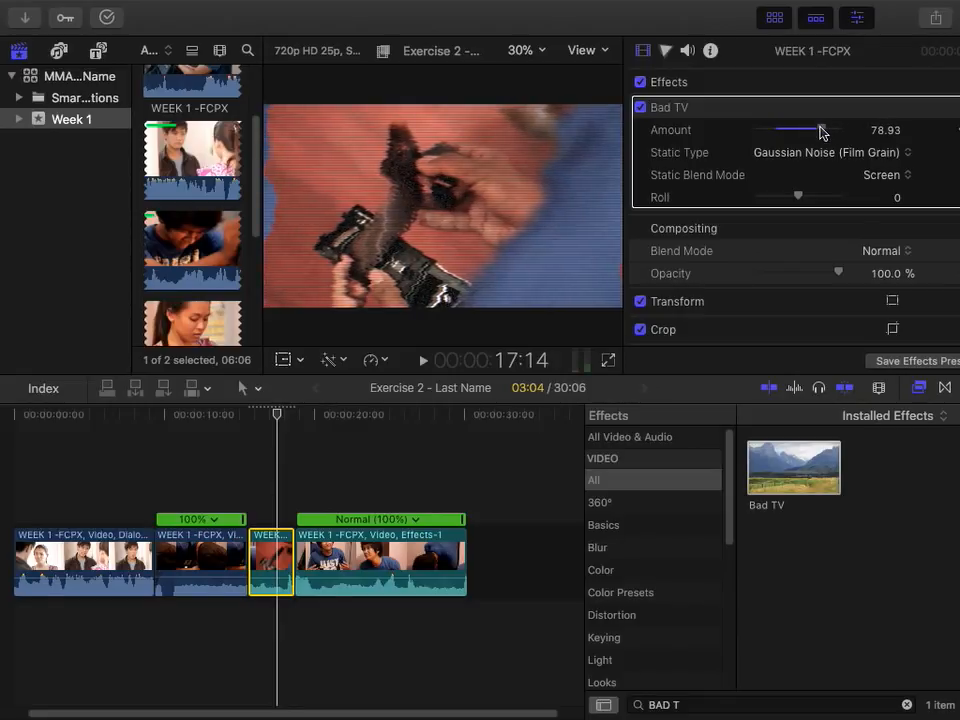
pyautogui.moveTo(277, 415)
pyautogui.mouseDown()
pyautogui.moveTo(248, 414)
pyautogui.moveTo(272, 412)
pyautogui.mouseUp()
pyautogui.press('space')
pyautogui.press('space')
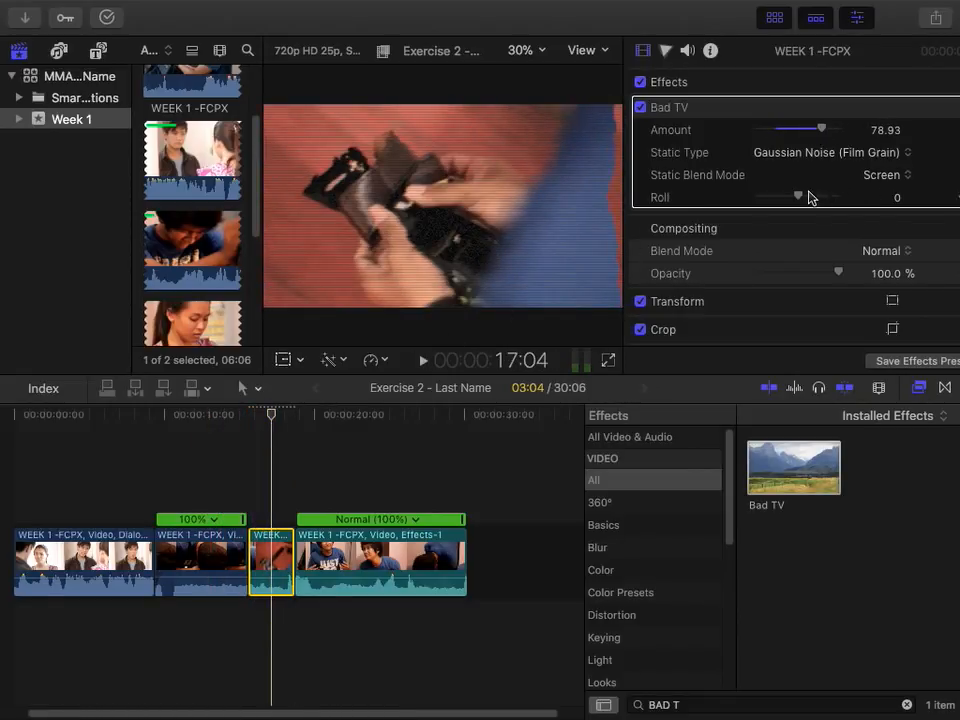
# Set the Bad TV Roll to 31.0 and play the timeline through the third clip
pyautogui.moveTo(798, 196); pyautogui.dragTo(810, 197)
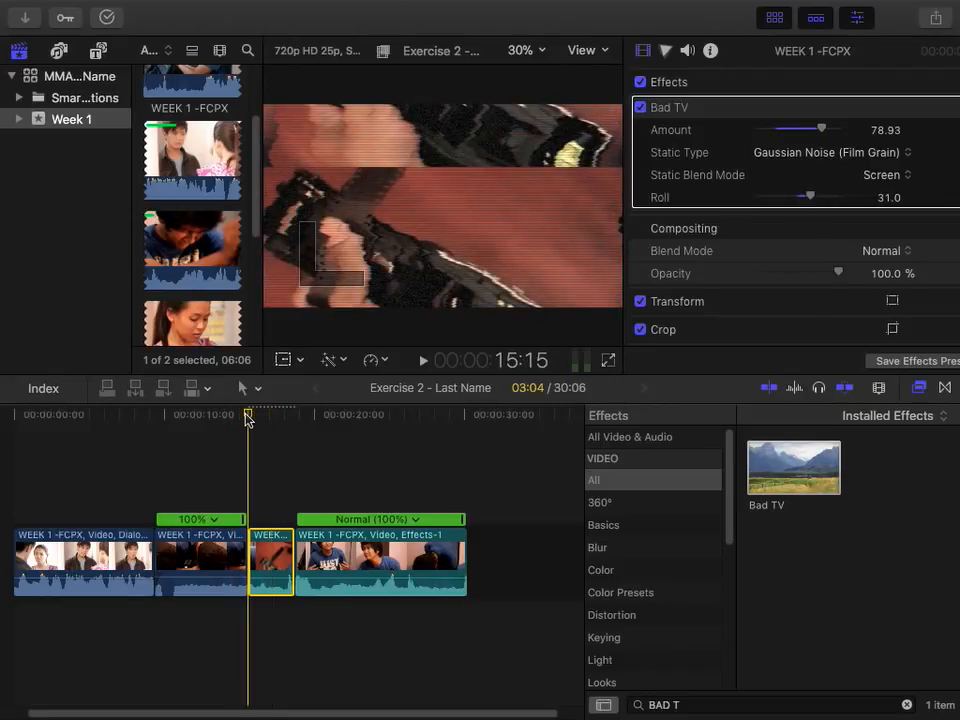
pyautogui.click(231, 414)
pyautogui.press('space')
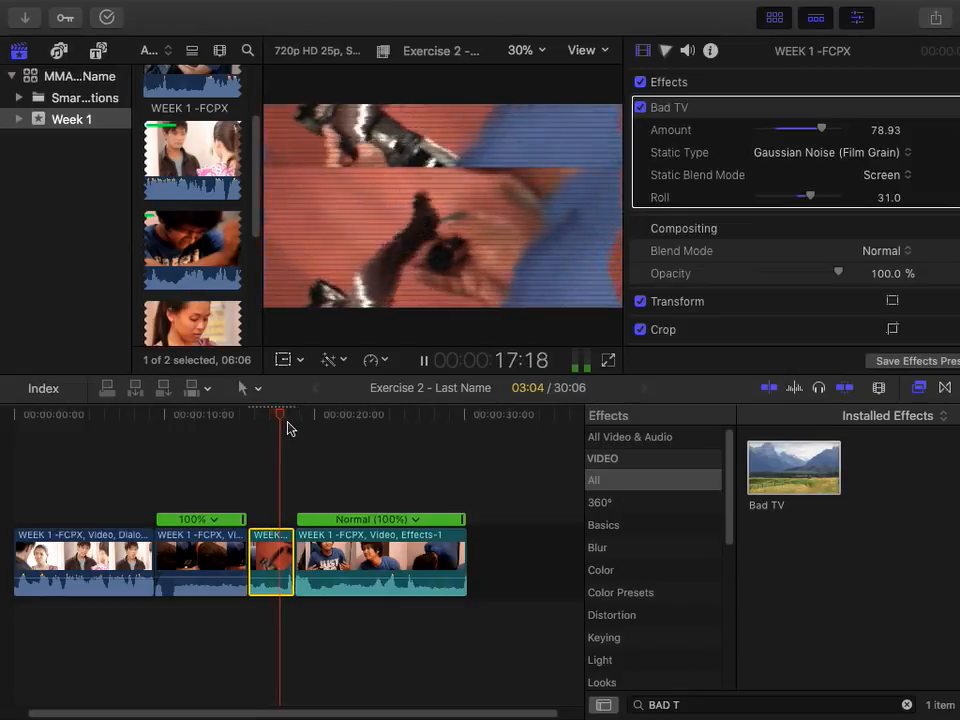
pyautogui.press('space')
# Clear the effects search, show the Nostalgia effects, and apply Security to the third clip
pyautogui.click(622, 525)
pyautogui.click(640, 512)
pyautogui.moveTo(729, 487); pyautogui.dragTo(739, 561)
pyautogui.click(900, 705)
pyautogui.click(639, 540)
pyautogui.click(650, 511)
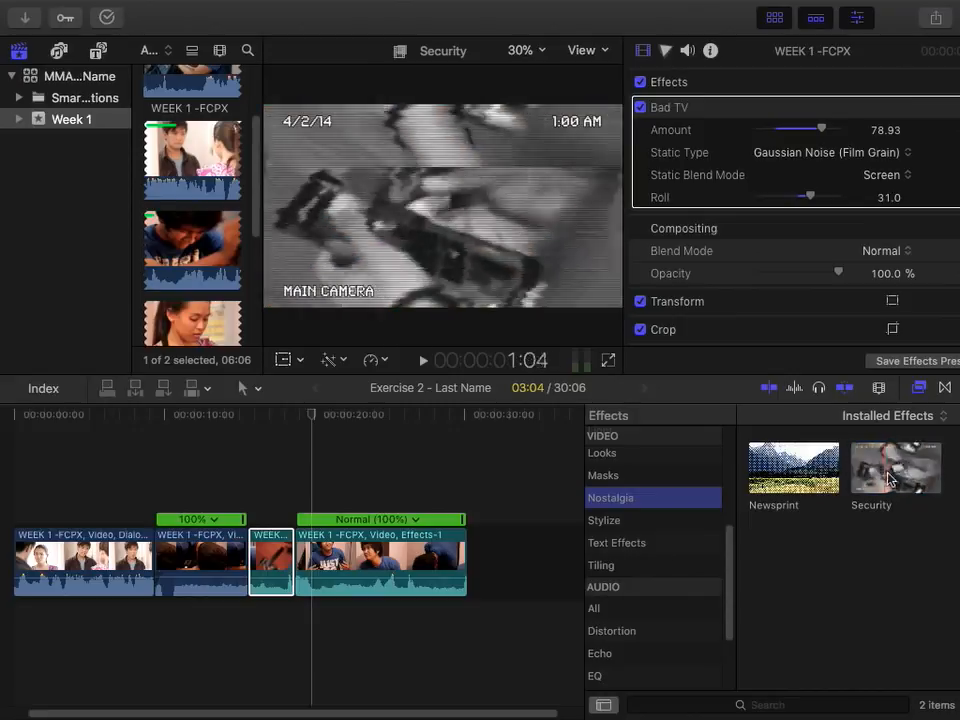
pyautogui.moveTo(877, 478); pyautogui.dragTo(272, 568)
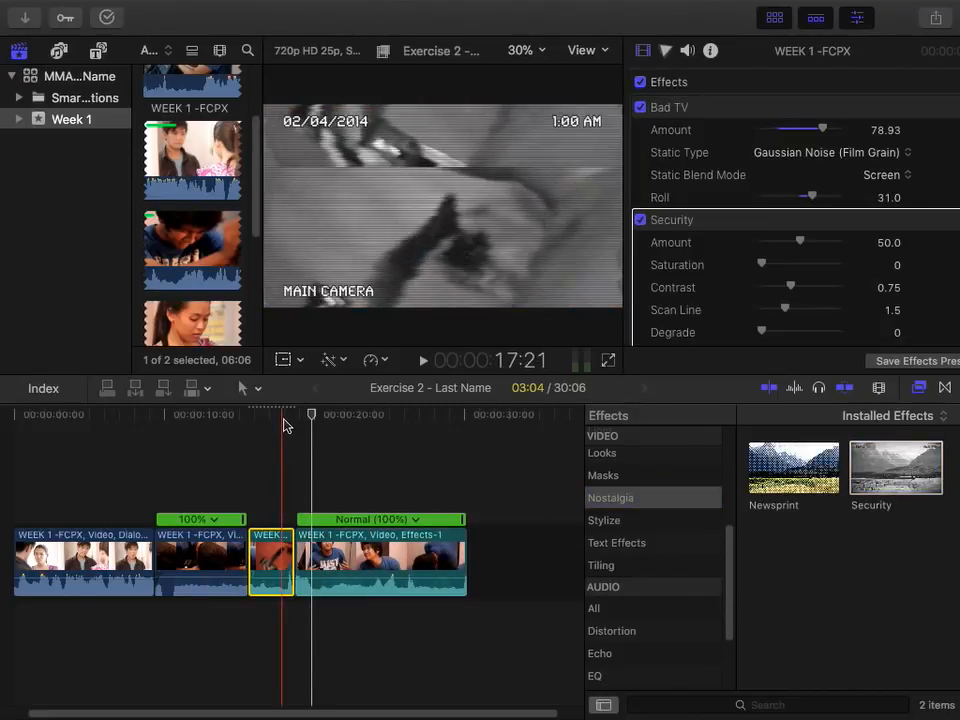
pyautogui.click(274, 420)
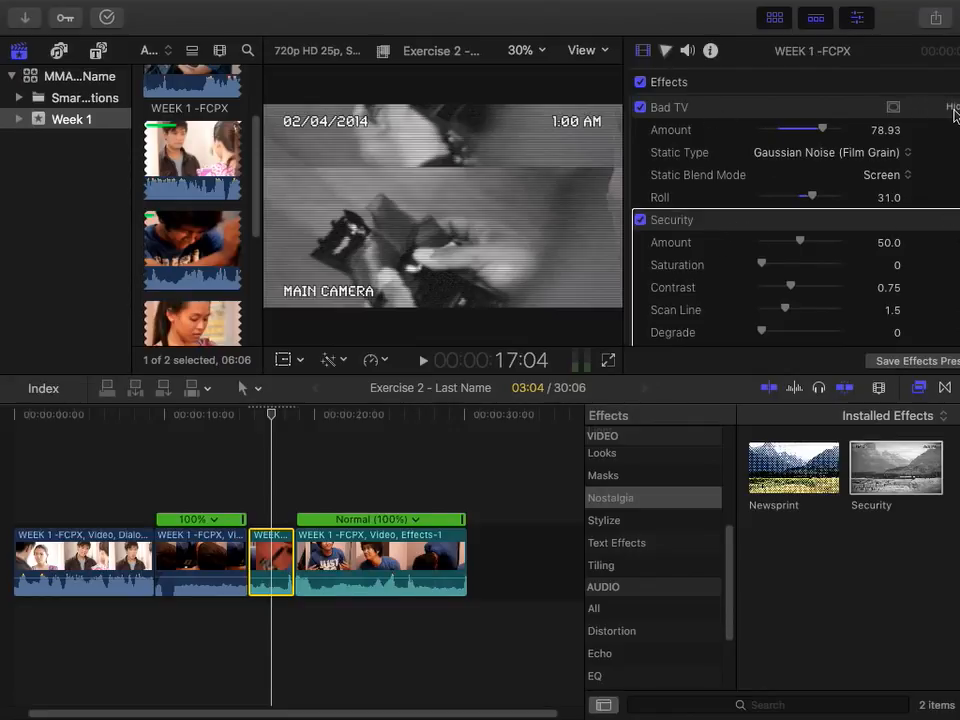
# Collapse the Bad TV parameters and set Security's Amount to 100, Saturation to 1.0, Contrast to 0.9, Degrade to 69.88 and Vignette to 62.33
pyautogui.click(953, 108)
pyautogui.moveTo(800, 152); pyautogui.dragTo(857, 162)
pyautogui.moveTo(784, 180); pyautogui.dragTo(797, 202)
pyautogui.moveTo(768, 241); pyautogui.dragTo(815, 243)
pyautogui.moveTo(765, 266); pyautogui.dragTo(809, 266)
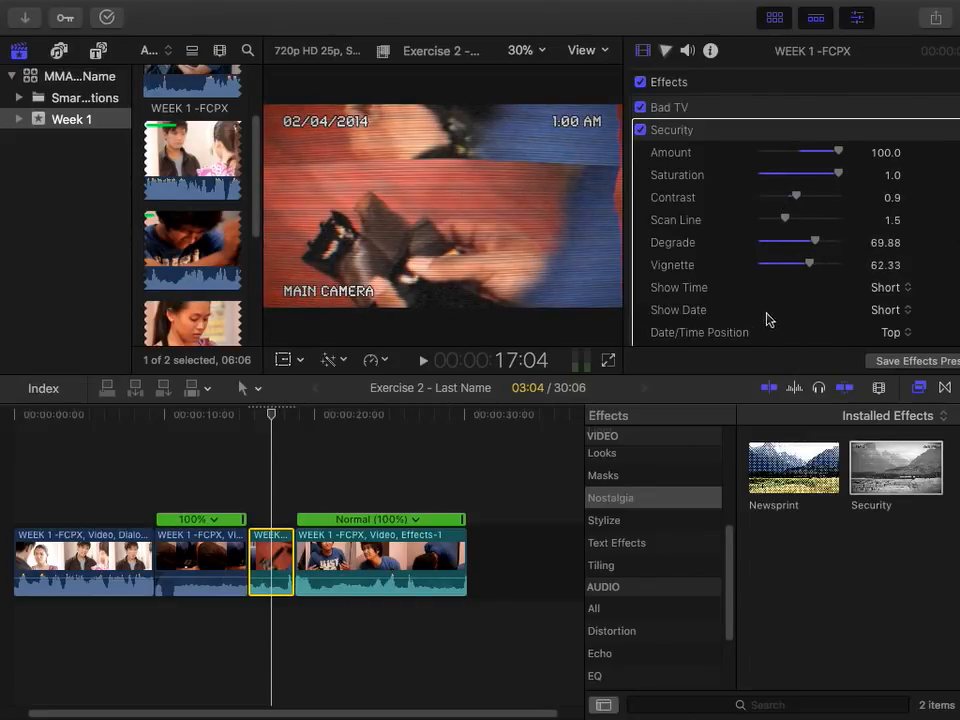
# Set the Security effect's Show Time to Medium and play the third clip from its start
pyautogui.click(893, 288)
pyautogui.click(868, 298)
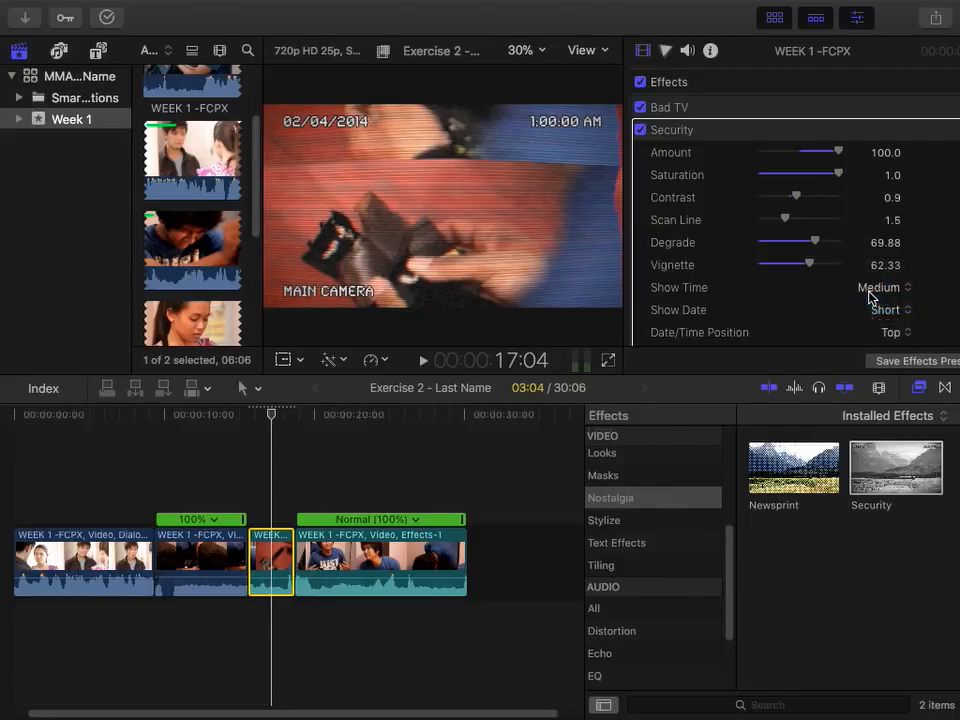
pyautogui.click(250, 414)
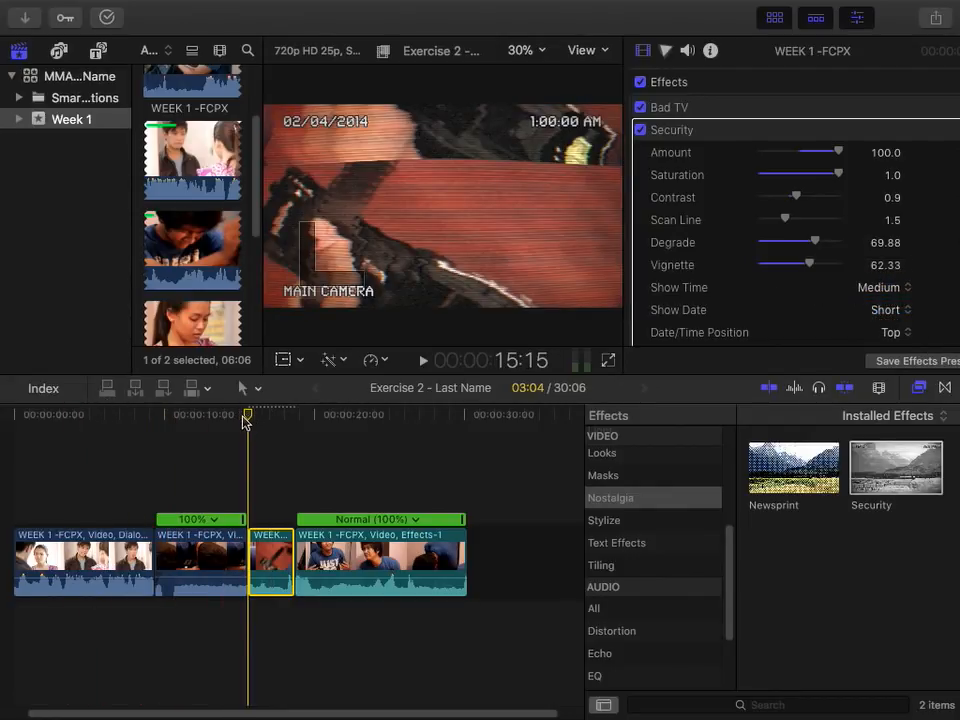
pyautogui.press('space')
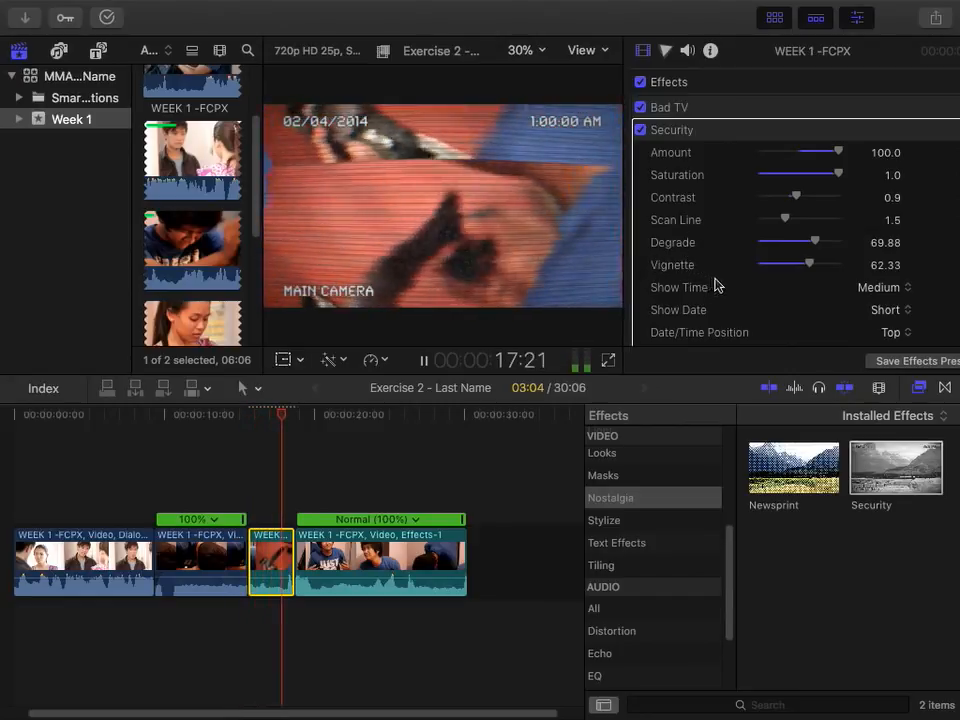
pyautogui.press('space')
# Browse the Masks and Looks video effects, selecting the last timeline clip as the one to preview them on
pyautogui.click(636, 477)
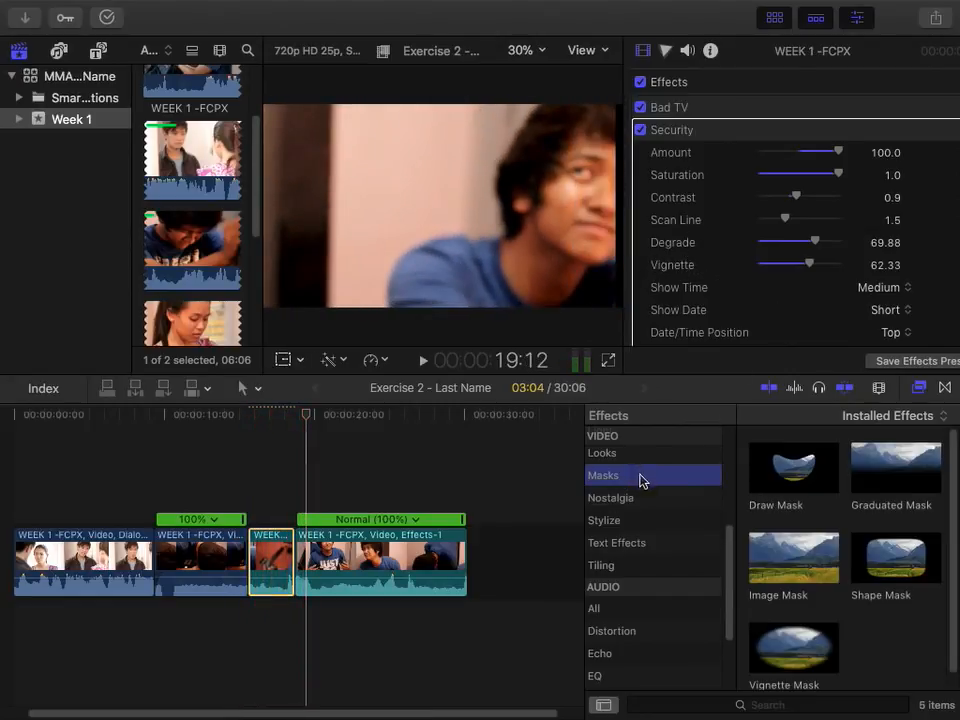
pyautogui.click(716, 462)
pyautogui.scroll(-4, 920, 480)
pyautogui.scroll(2, 880, 500)
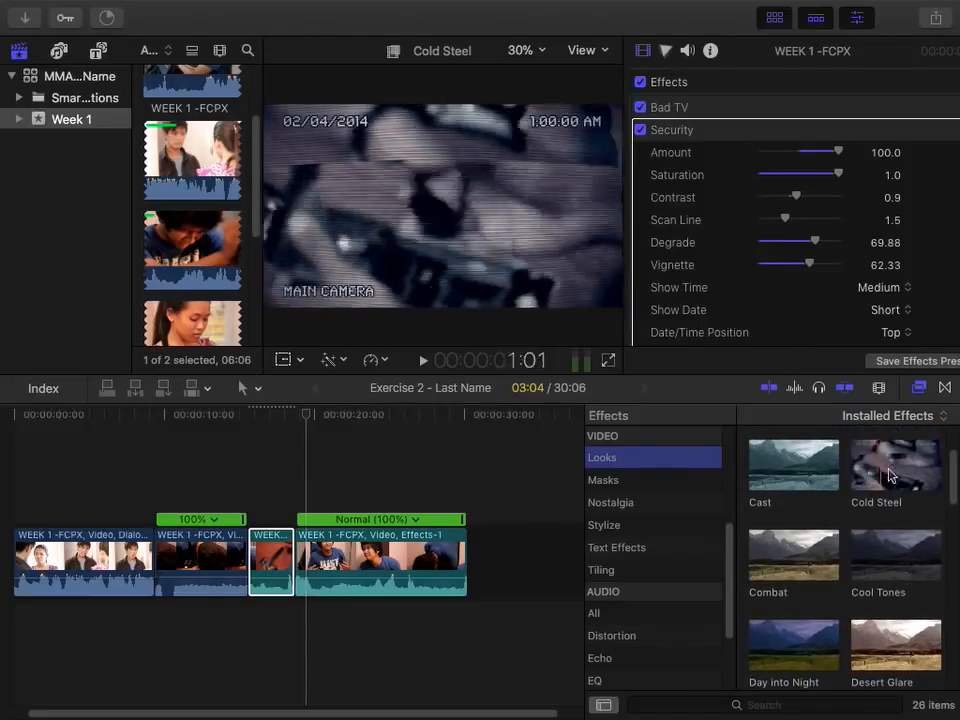
pyautogui.scroll(1, 945, 467)
pyautogui.click(353, 566)
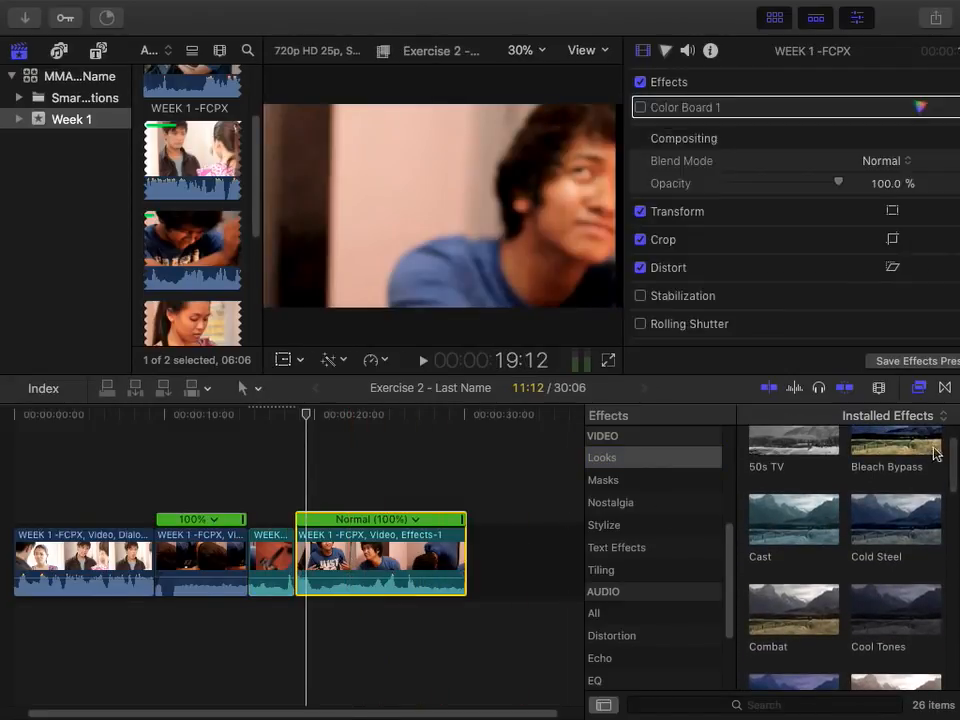
pyautogui.scroll(-3, 955, 458)
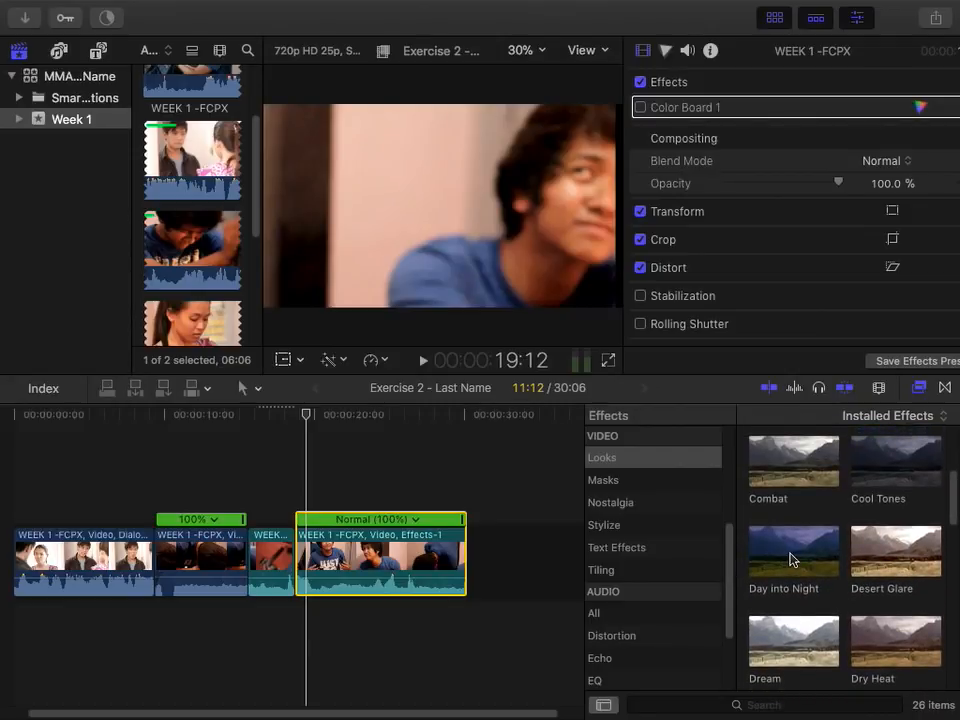
pyautogui.scroll(-5, 948, 530)
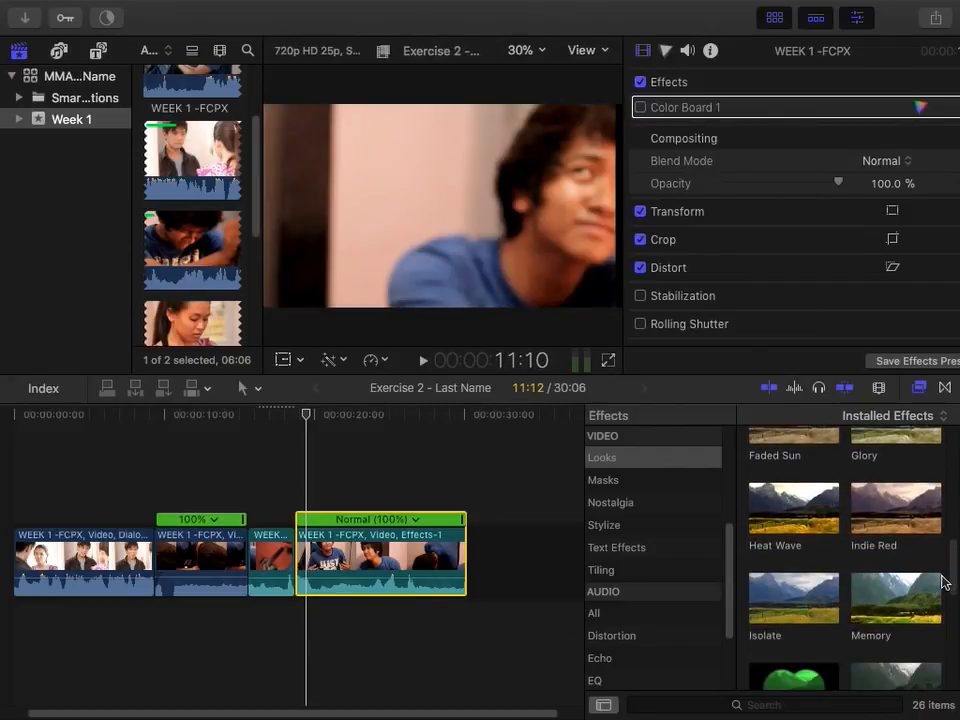
pyautogui.moveTo(945, 582); pyautogui.dragTo(950, 457)
# Search all video effects for "RAI"
pyautogui.click(760, 704)
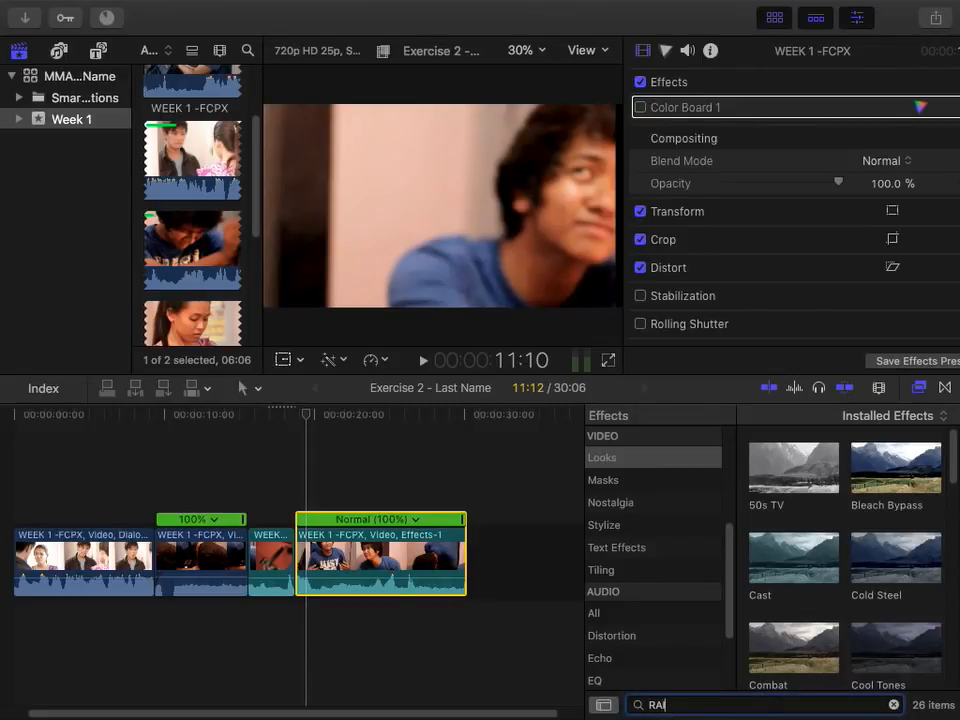
pyautogui.click(638, 449)
pyautogui.moveTo(727, 544); pyautogui.dragTo(745, 432)
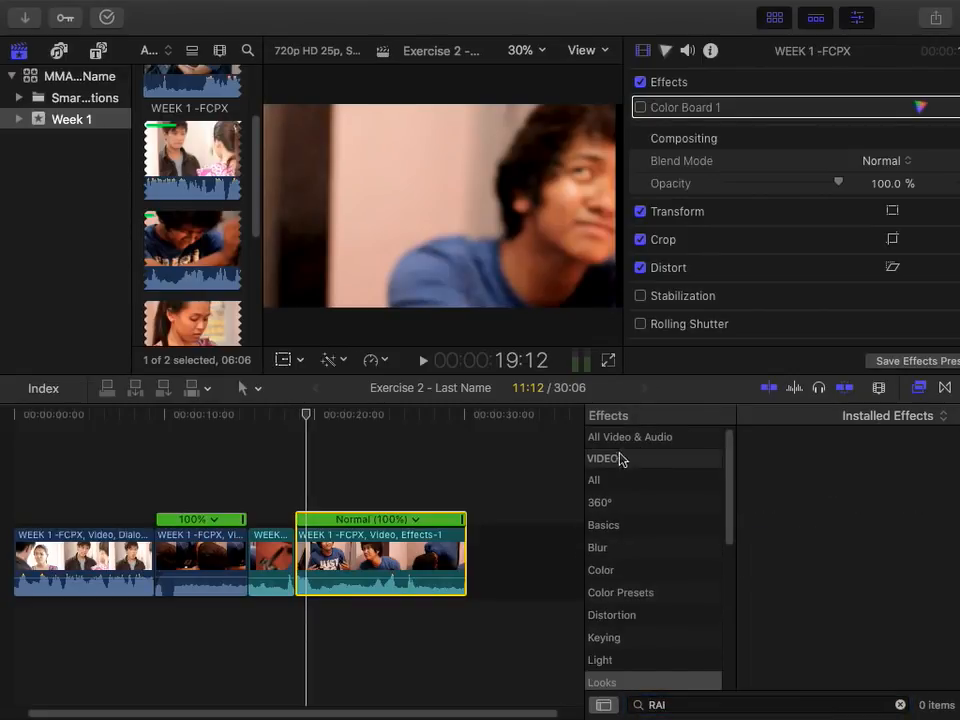
pyautogui.click(640, 480)
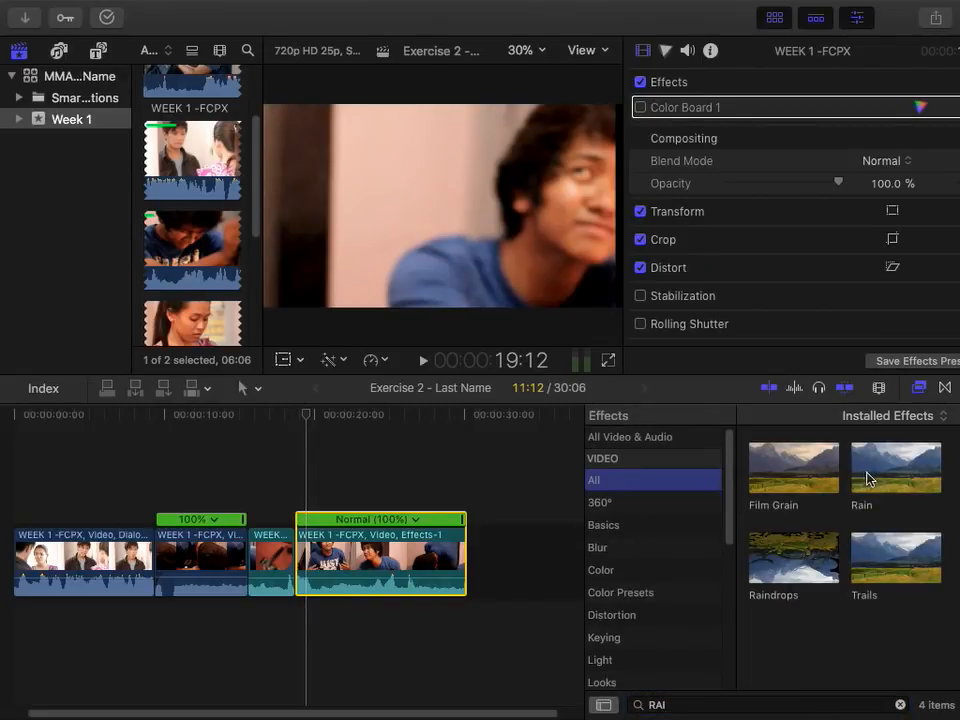
# Apply the Rain effect to the last clip and turn the rain direction to about 236.1° in the viewer
pyautogui.moveTo(866, 479); pyautogui.dragTo(390, 560)
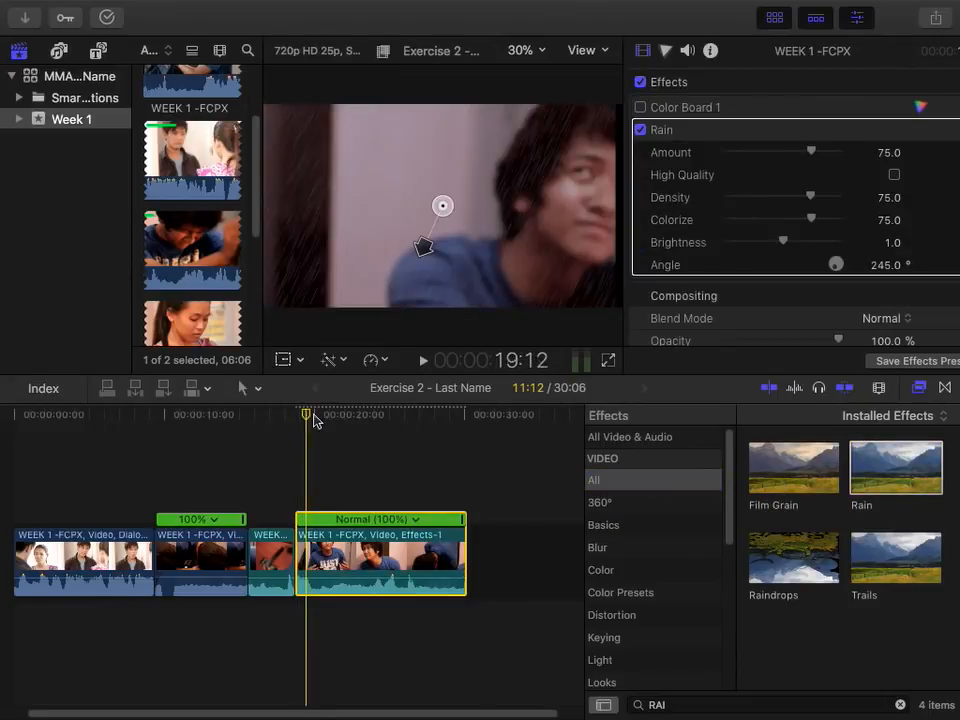
pyautogui.moveTo(310, 420); pyautogui.dragTo(329, 420)
pyautogui.click(342, 418)
pyautogui.moveTo(425, 250); pyautogui.dragTo(463, 243)
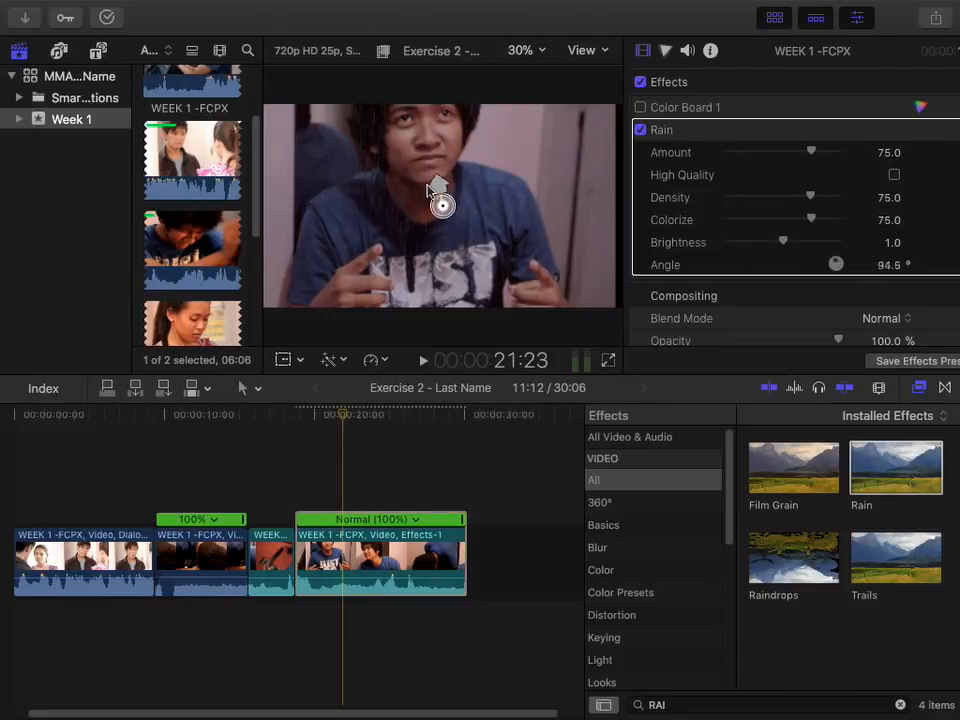
pyautogui.moveTo(398, 212); pyautogui.dragTo(405, 260)
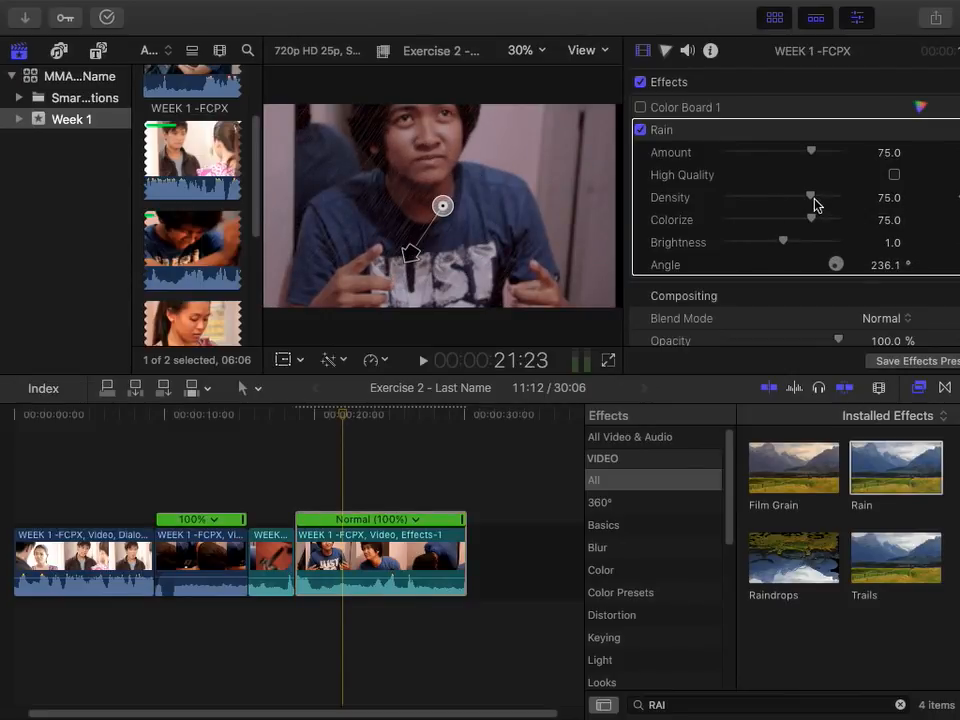
# Set Rain's Amount, Density and Colorize to 100, Brightness to 2.0 and Angle to about 260.8°, and play the clip from its start
pyautogui.moveTo(845, 220); pyautogui.dragTo(867, 219)
pyautogui.moveTo(813, 153); pyautogui.dragTo(901, 160)
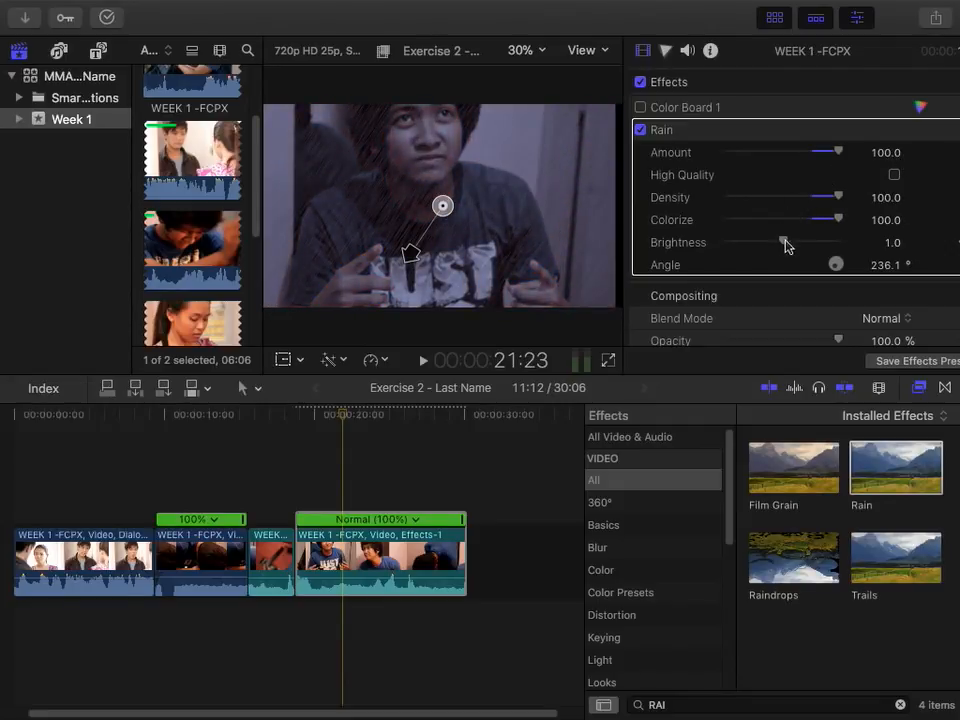
pyautogui.moveTo(843, 270)
pyautogui.mouseDown()
pyautogui.moveTo(850, 275)
pyautogui.moveTo(838, 292)
pyautogui.mouseUp()
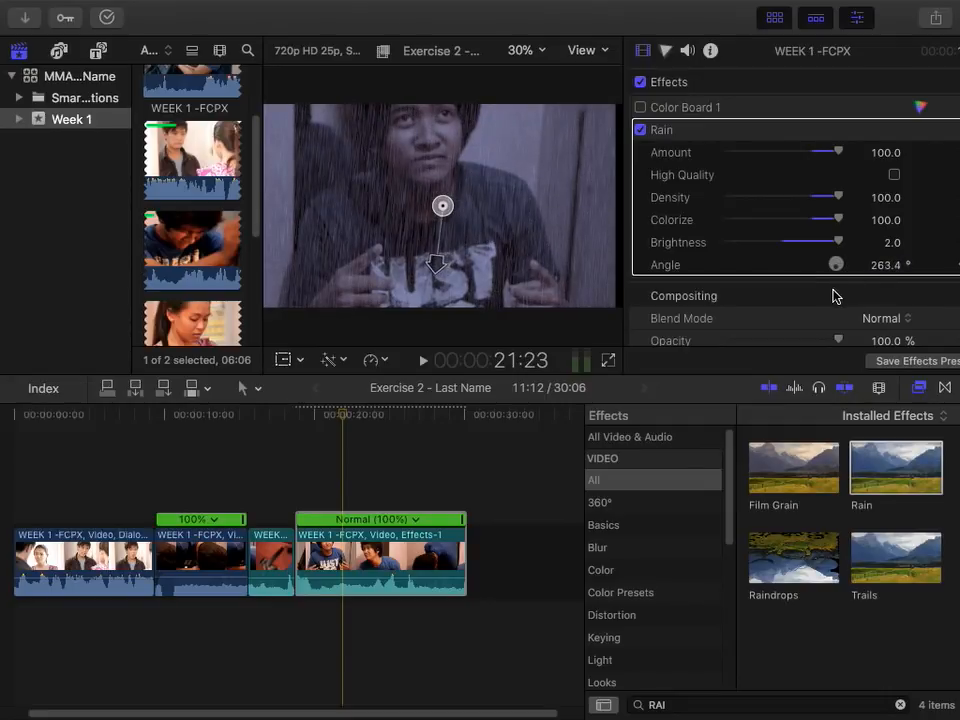
pyautogui.moveTo(343, 413); pyautogui.dragTo(296, 413)
pyautogui.press('space')
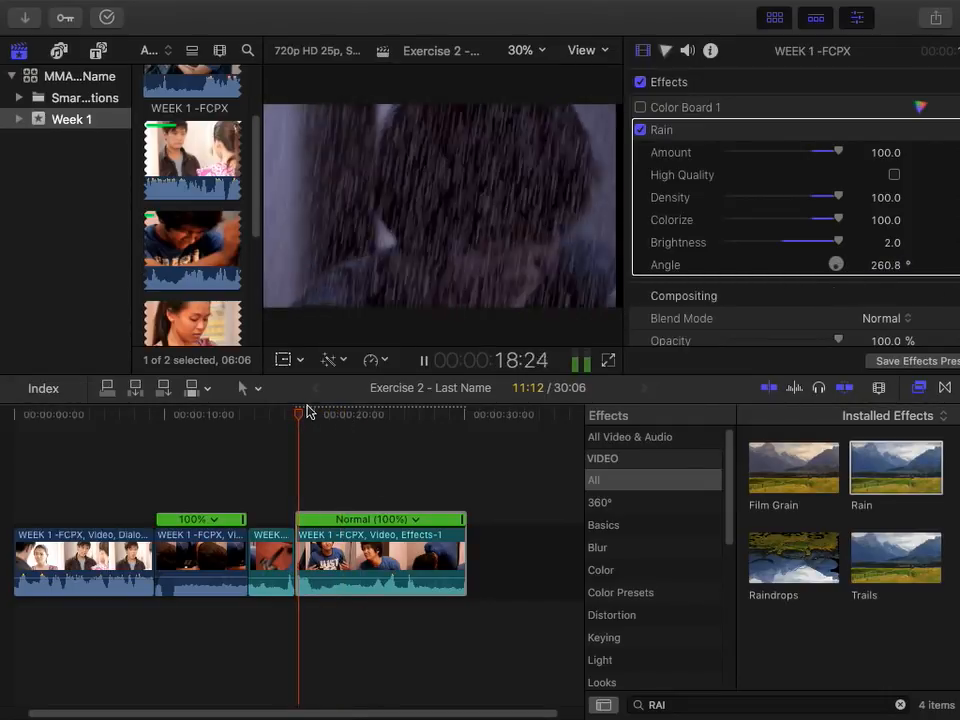
pyautogui.press('space')
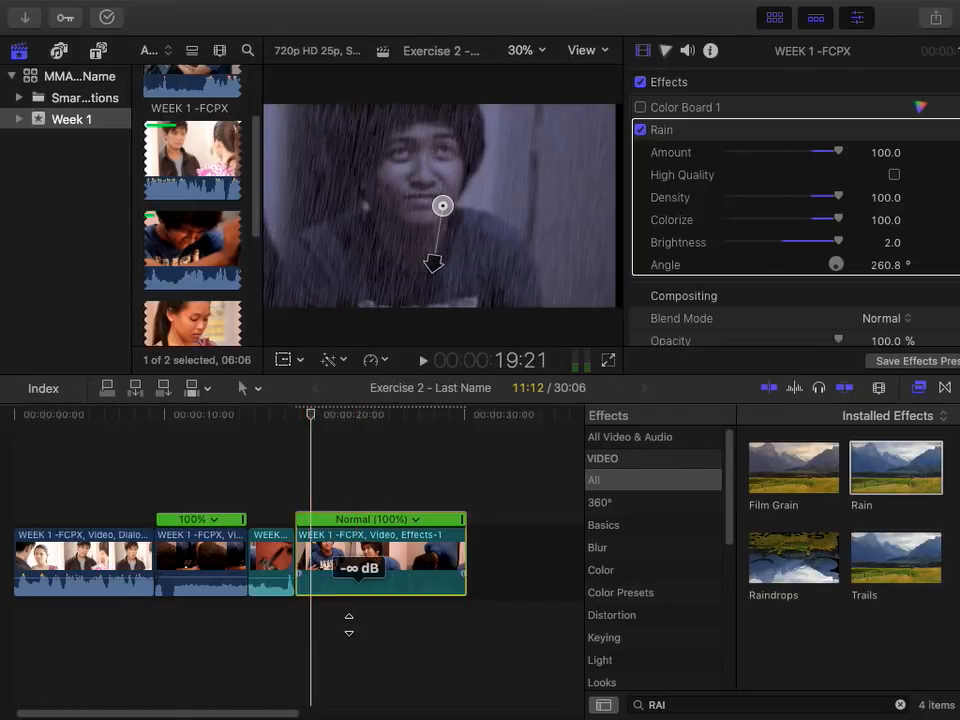
# Lower the last clip's audio volume to -∞ dB and slow the clip to 50% speed
pyautogui.rightClick(372, 569)
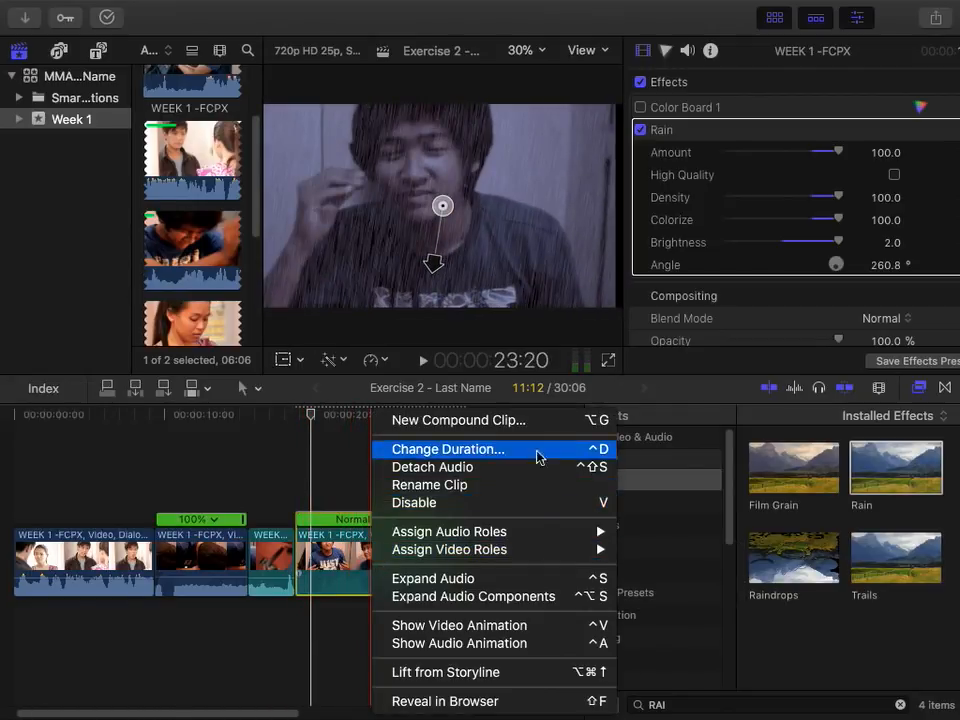
pyautogui.click(338, 460)
pyautogui.click(377, 359)
pyautogui.moveTo(480, 376)
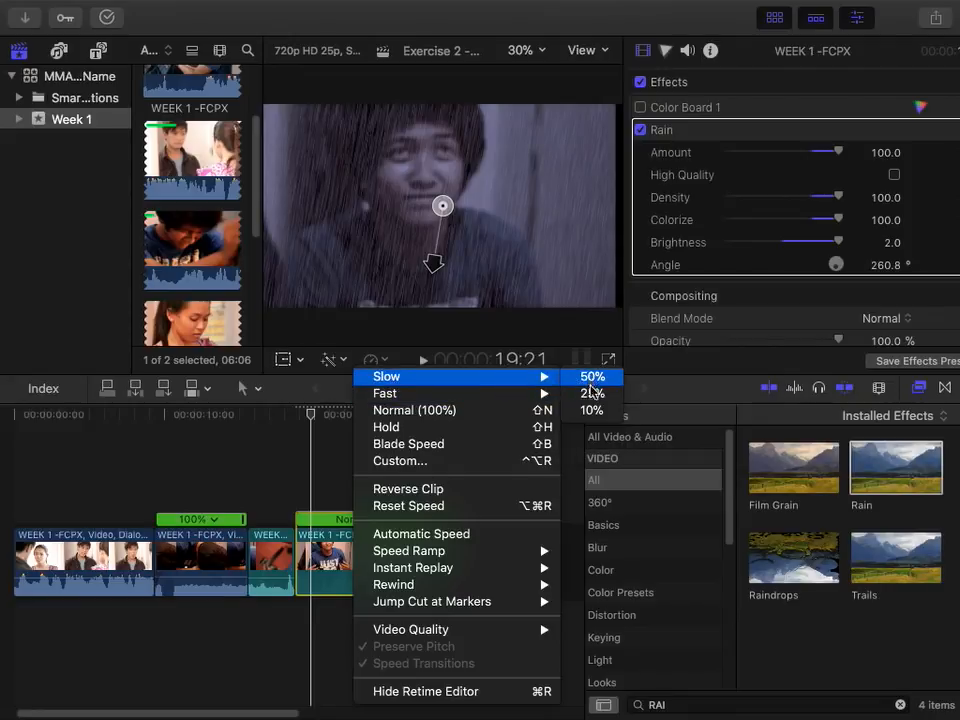
pyautogui.click(592, 377)
# Play the slowed last clip from its start to review the rain in slow motion
pyautogui.click(298, 415)
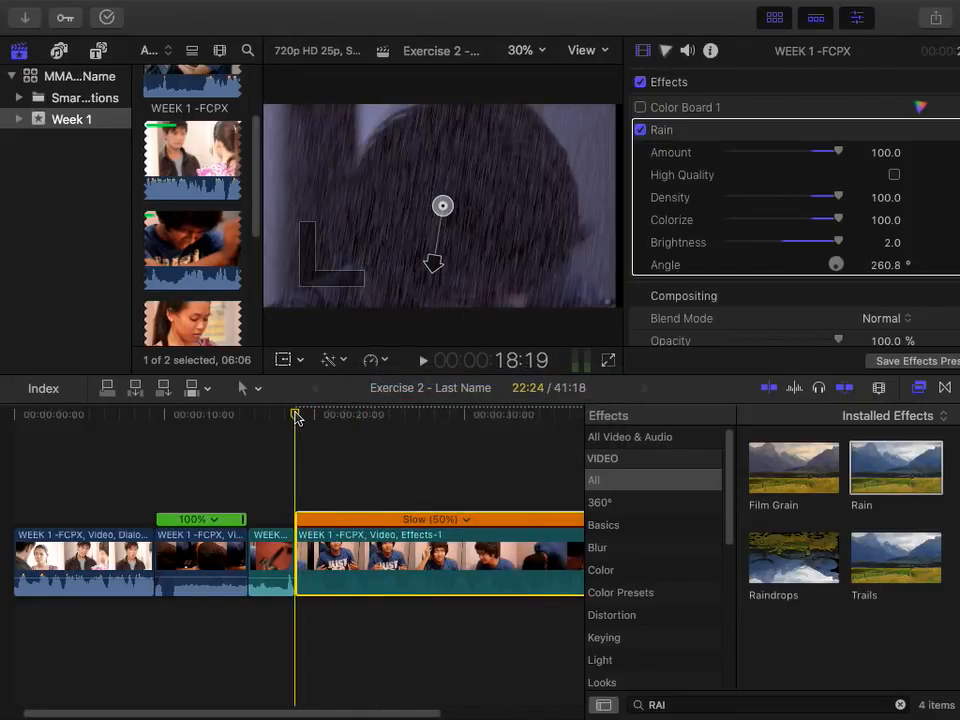
pyautogui.press('space')
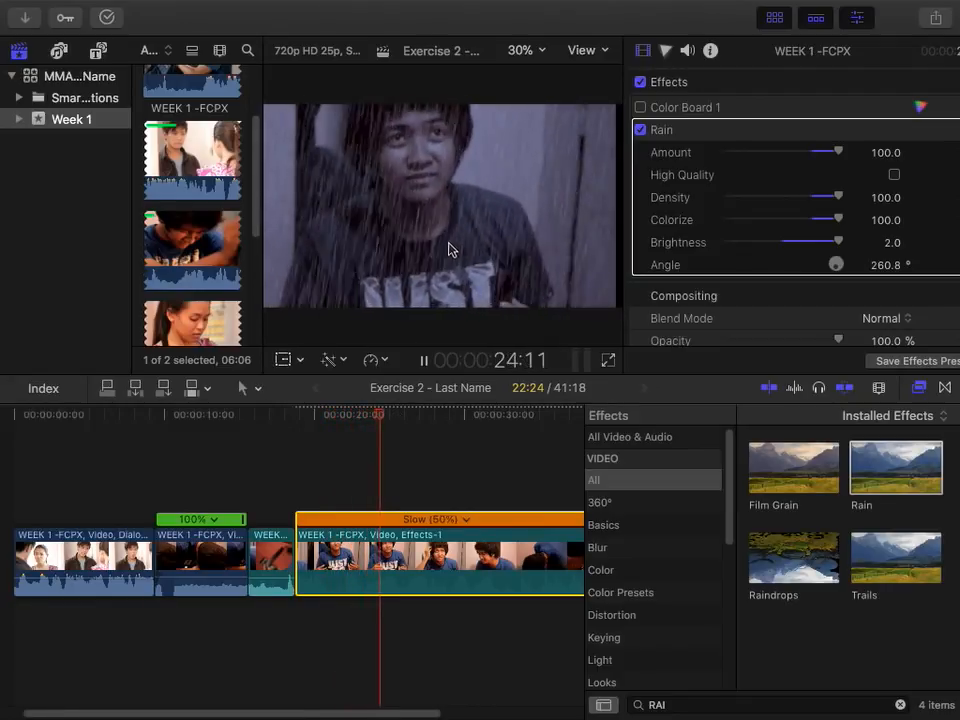
pyautogui.press('space')
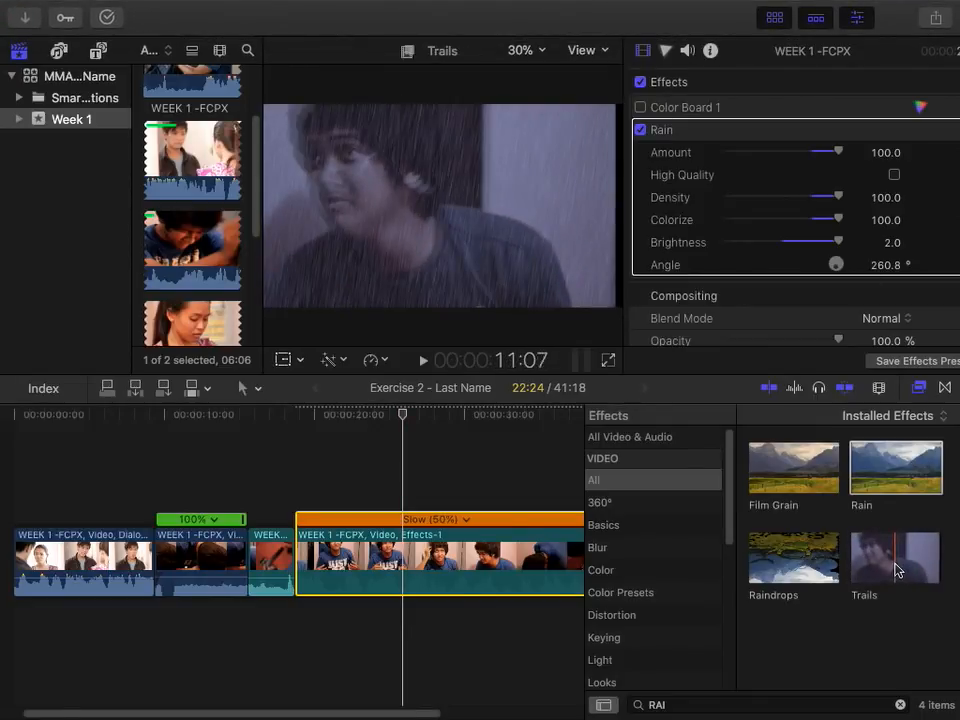
# Apply the Trails effect to the second clip and set its Duration to 0.16 and Echoes to 22
pyautogui.moveTo(868, 557); pyautogui.dragTo(255, 565)
pyautogui.moveTo(195, 425)
pyautogui.mouseDown()
pyautogui.moveTo(167, 420)
pyautogui.moveTo(180, 422)
pyautogui.mouseUp()
pyautogui.click(224, 565)
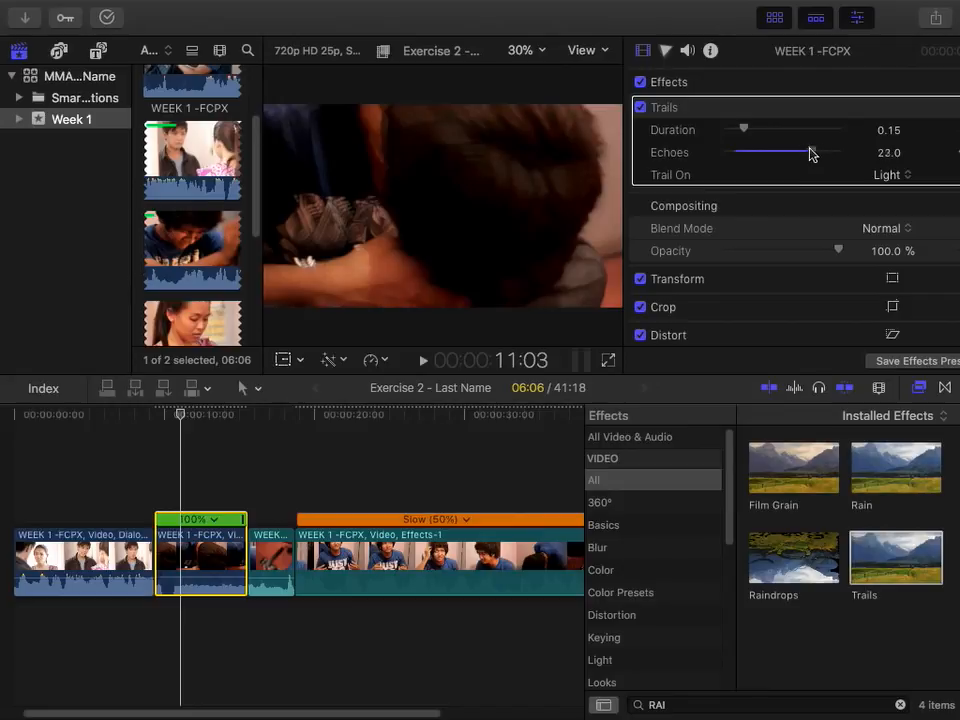
pyautogui.moveTo(735, 131); pyautogui.dragTo(731, 131)
# Clear the effects search, add the Tint colour effect to the second clip and play the clip from its start
pyautogui.click(700, 522)
pyautogui.click(652, 573)
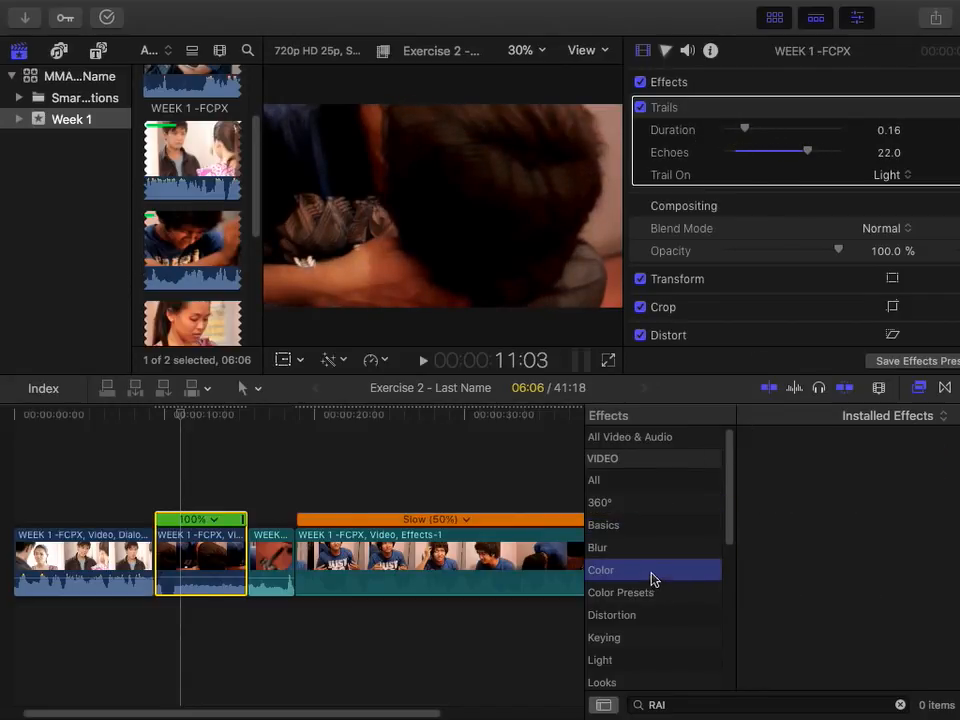
pyautogui.click(900, 704)
pyautogui.scroll(-5, 842, 632)
pyautogui.moveTo(880, 632); pyautogui.dragTo(220, 565)
pyautogui.moveTo(194, 420); pyautogui.dragTo(156, 420)
pyautogui.press('space')
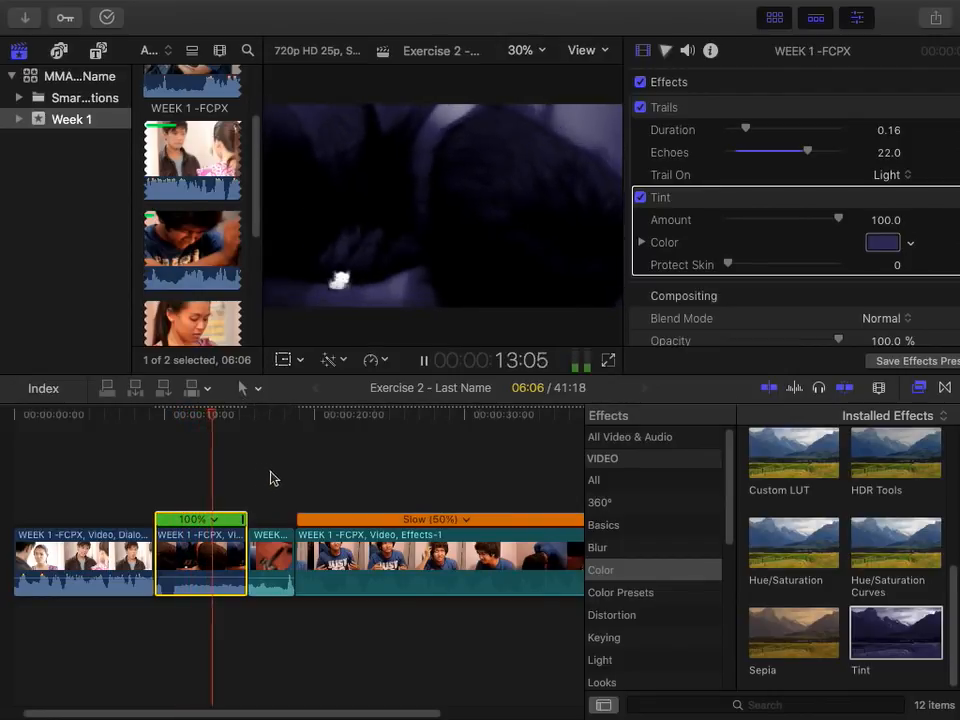
pyautogui.press('space')
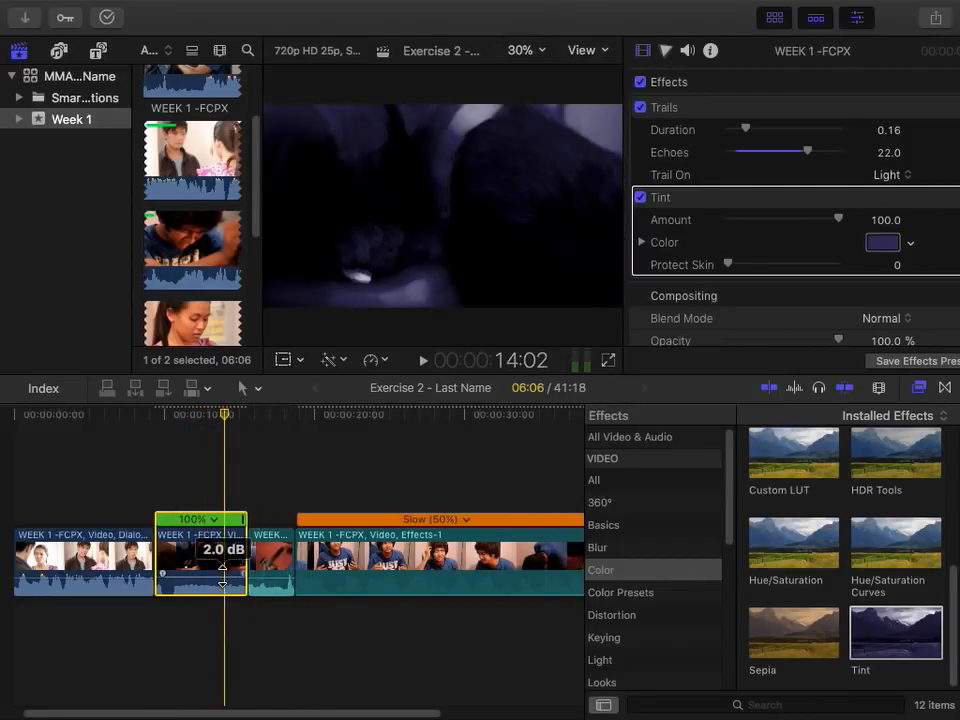
# Mute the second clip's audio and play the tinted clip full screen
pyautogui.moveTo(223, 576); pyautogui.dragTo(236, 509)
pyautogui.moveTo(223, 418); pyautogui.dragTo(191, 427)
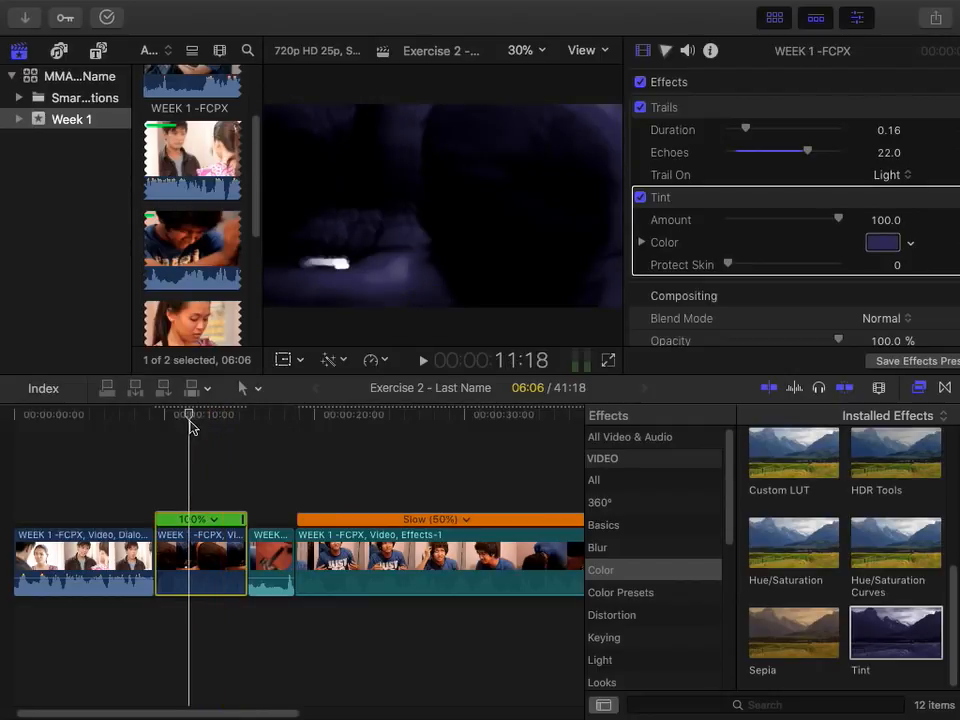
pyautogui.click(603, 364)
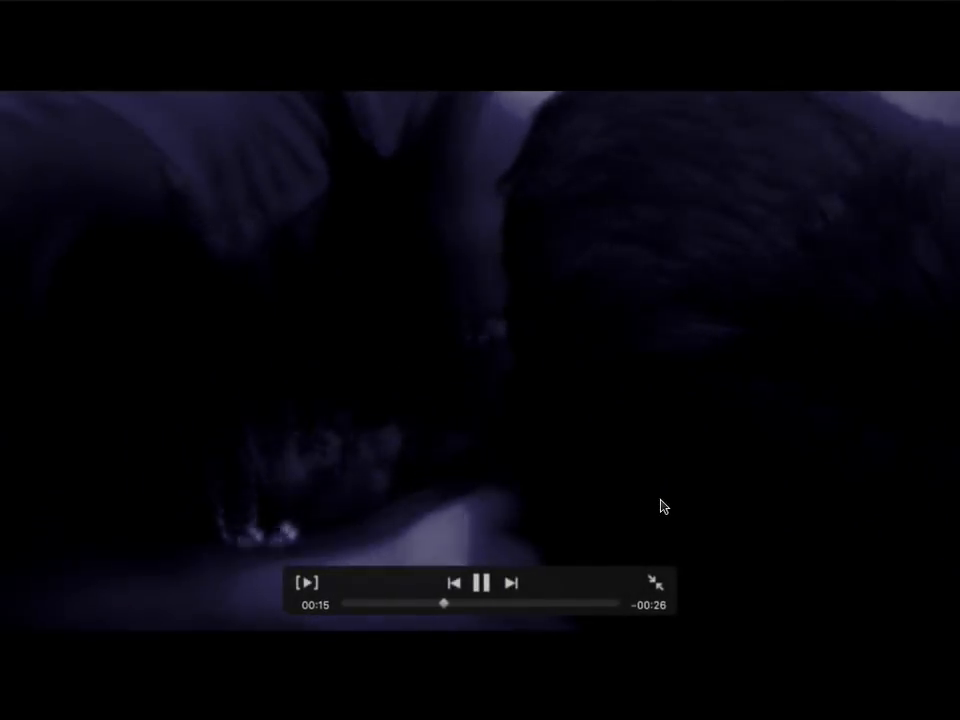
pyautogui.press('Escape')
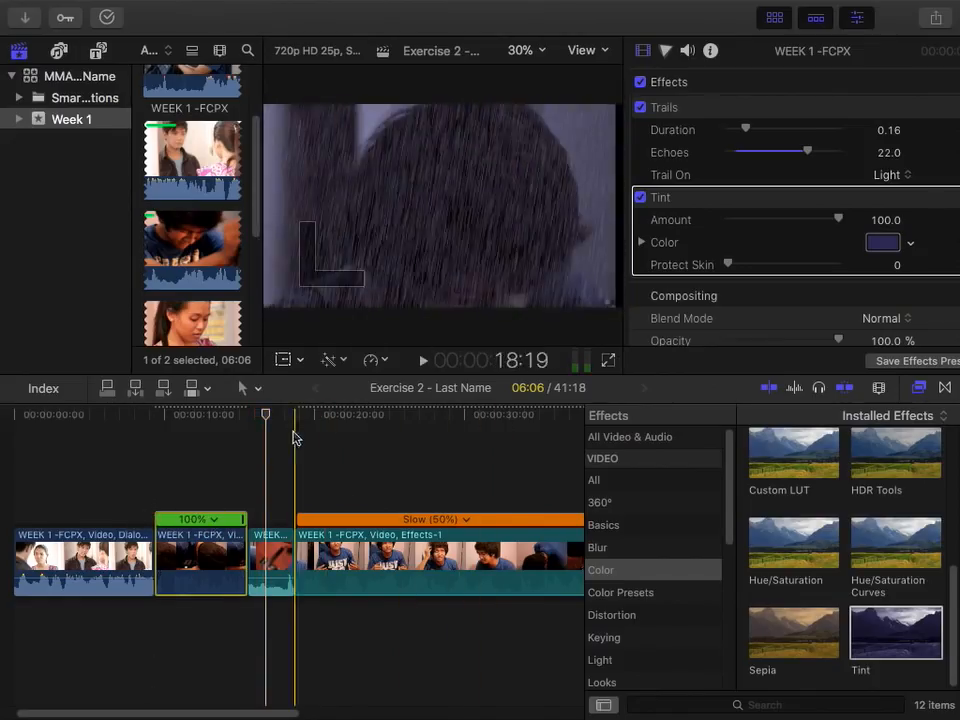
# Raise the audio volume of the last clip and the second clip back up from silence
pyautogui.click(357, 588)
pyautogui.moveTo(343, 592); pyautogui.dragTo(345, 578)
pyautogui.moveTo(216, 574); pyautogui.dragTo(221, 579)
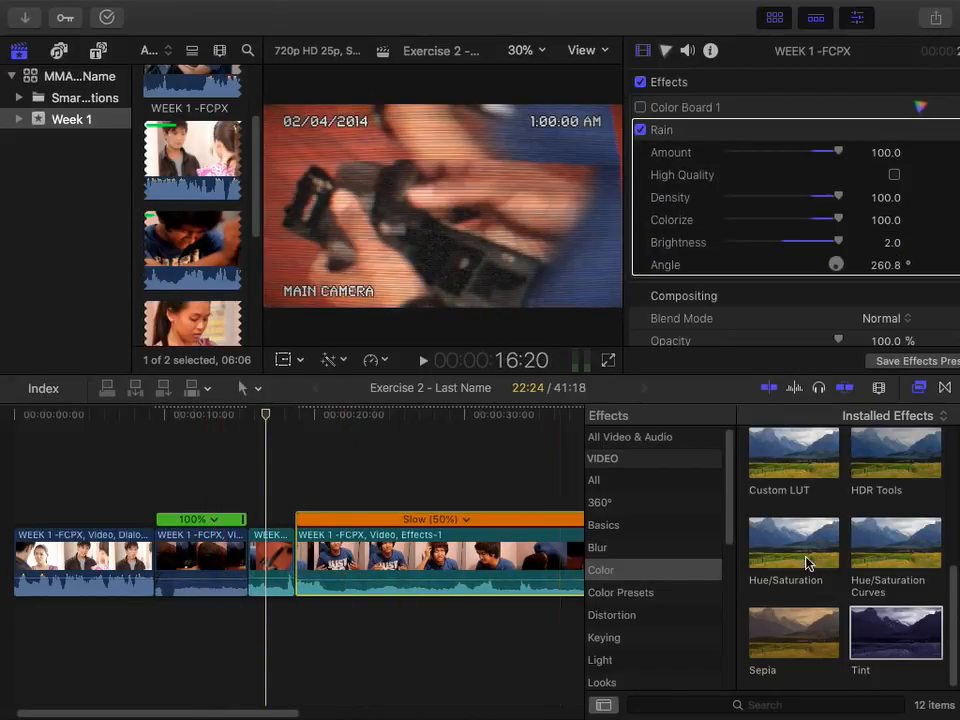
# Show the audio Distortion effects and play the first clip to hear its original dialogue
pyautogui.moveTo(731, 507); pyautogui.dragTo(712, 657)
pyautogui.click(613, 522)
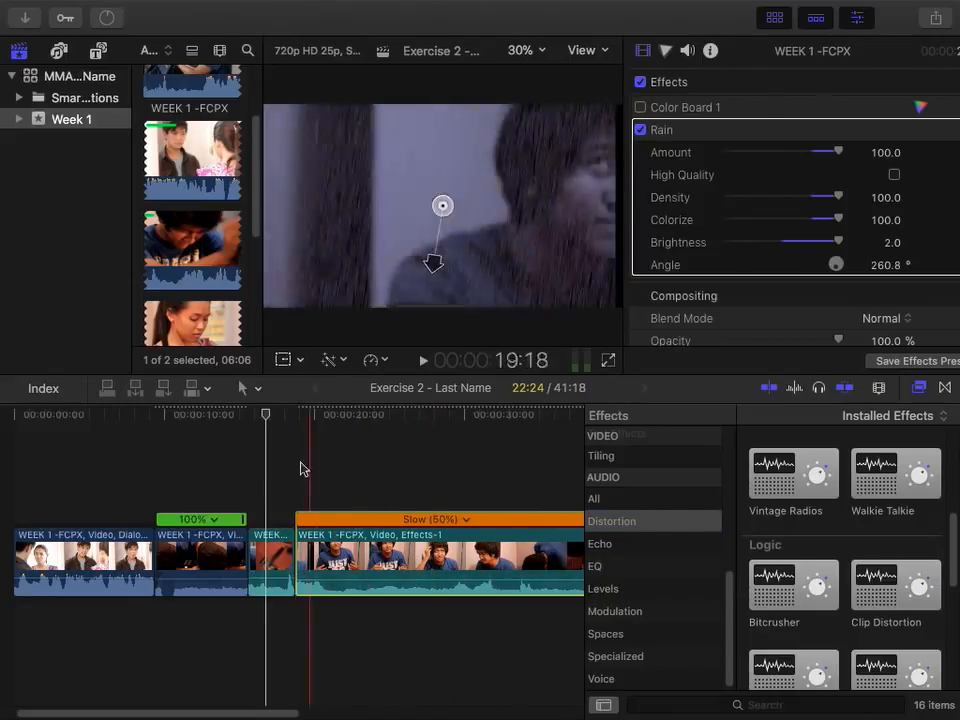
pyautogui.click(85, 560)
pyautogui.click(77, 421)
pyautogui.press('space')
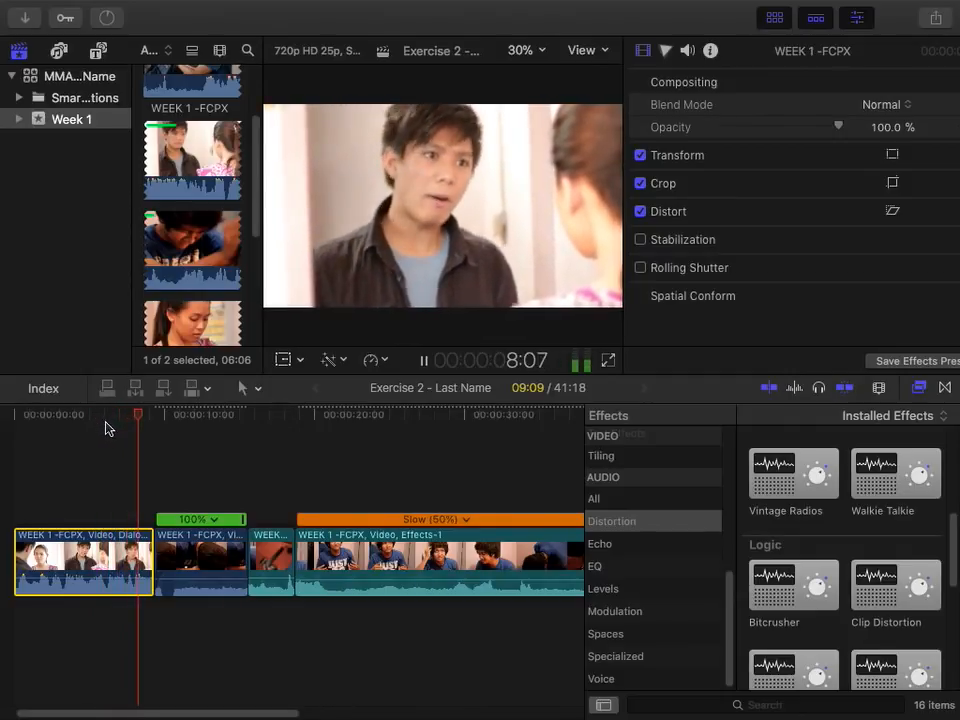
pyautogui.moveTo(154, 416); pyautogui.dragTo(107, 424)
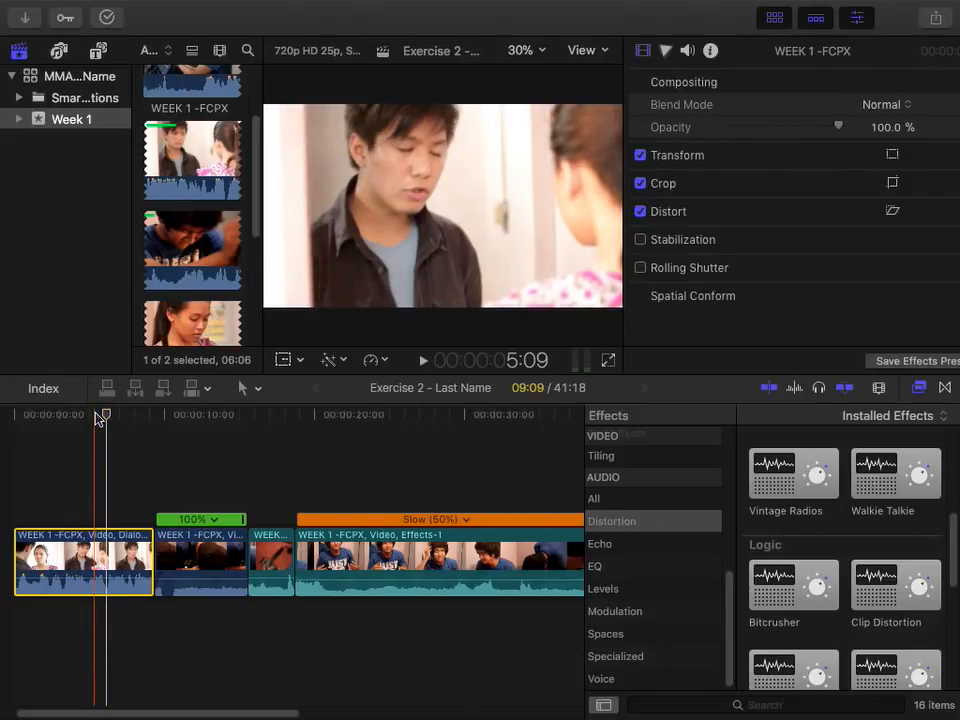
pyautogui.moveTo(107, 415); pyautogui.dragTo(103, 420)
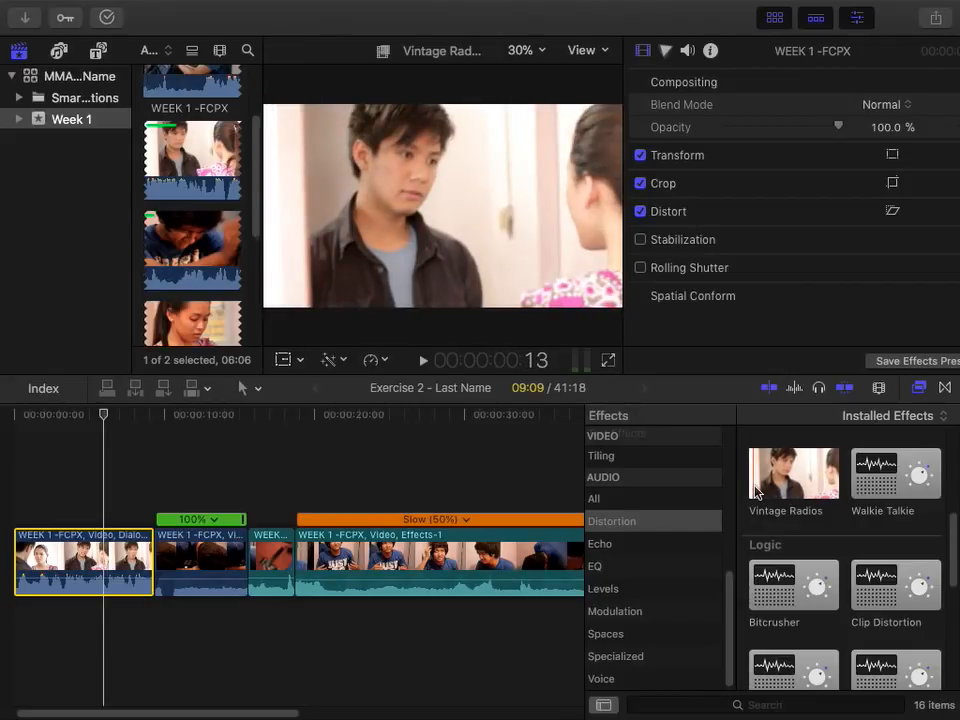
# Preview the Walkie Talkie distortion effect on the first clip and browse the remaining distortion effects
pyautogui.press('space')
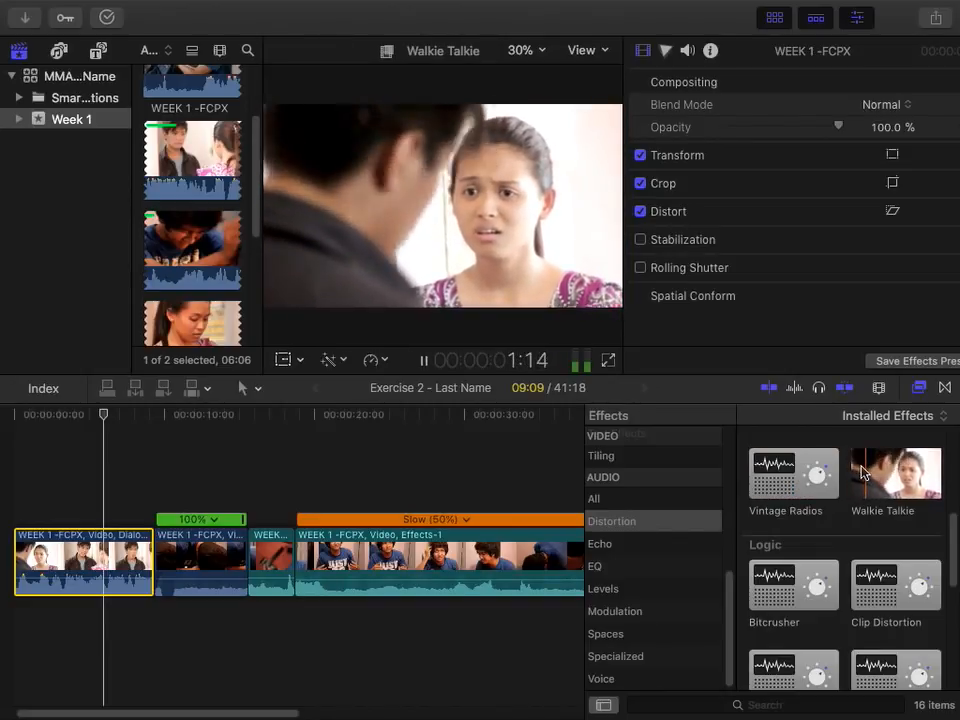
pyautogui.press('XF86AudioRaiseVolume')
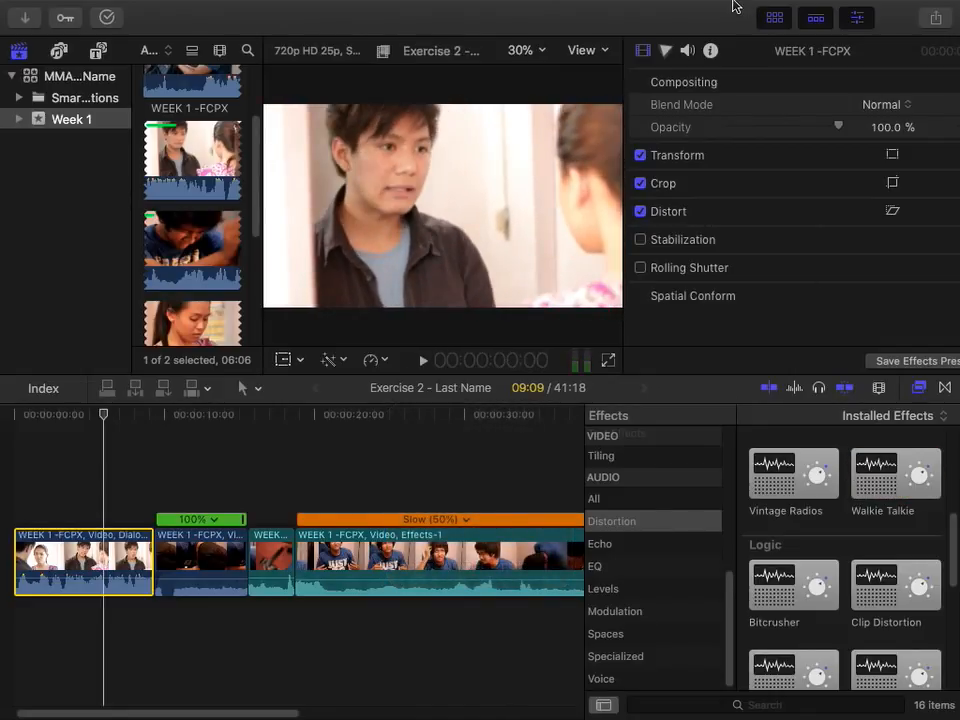
pyautogui.moveTo(738, 7)
pyautogui.scroll(-5, 885, 585)
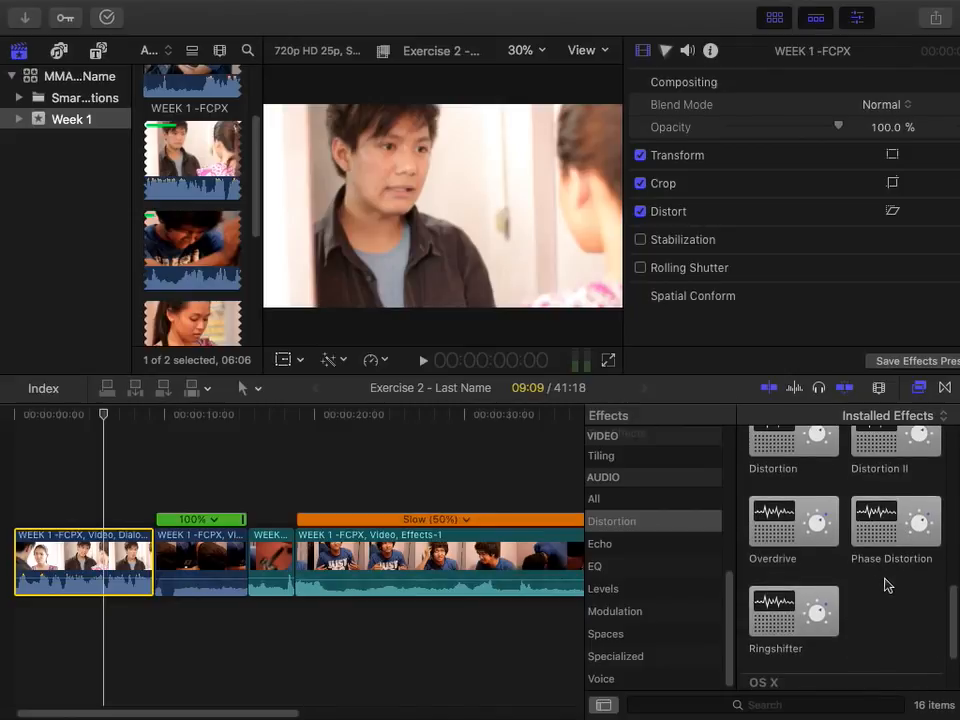
# Find the Spaceship effect among the Spaces audio effects and preview it on the first clip
pyautogui.click(610, 640)
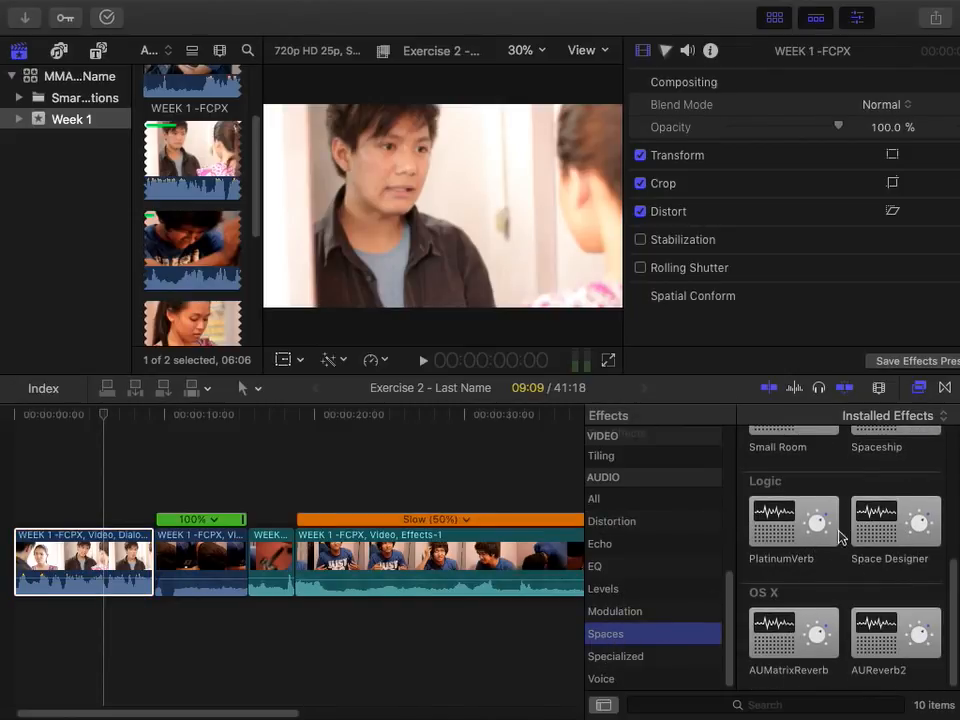
pyautogui.moveTo(948, 573); pyautogui.dragTo(957, 508)
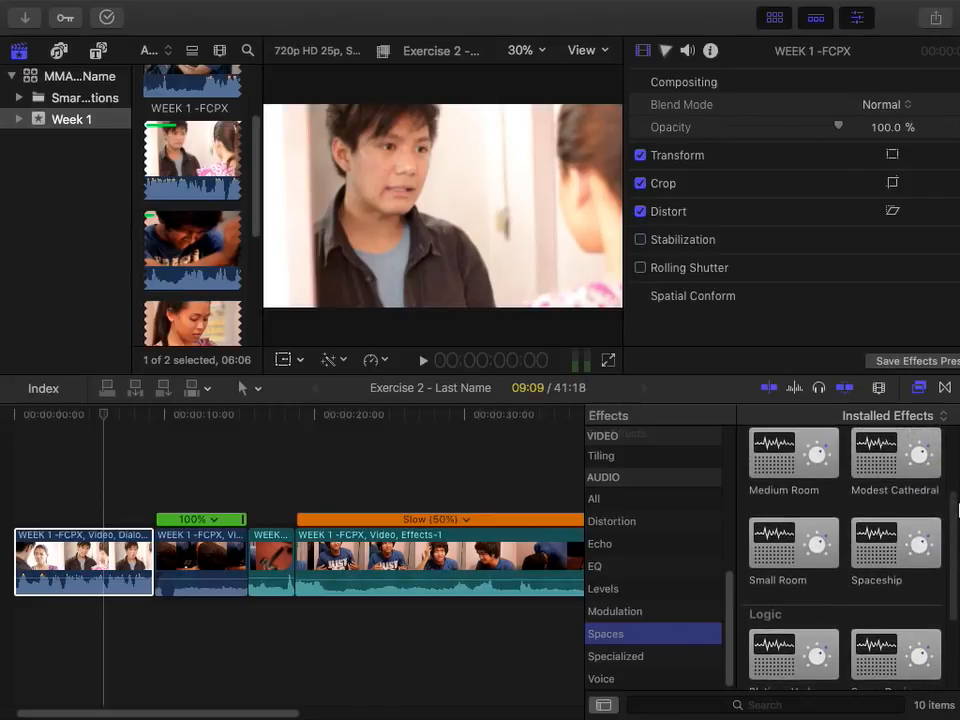
pyautogui.click(861, 557)
pyautogui.press('space')
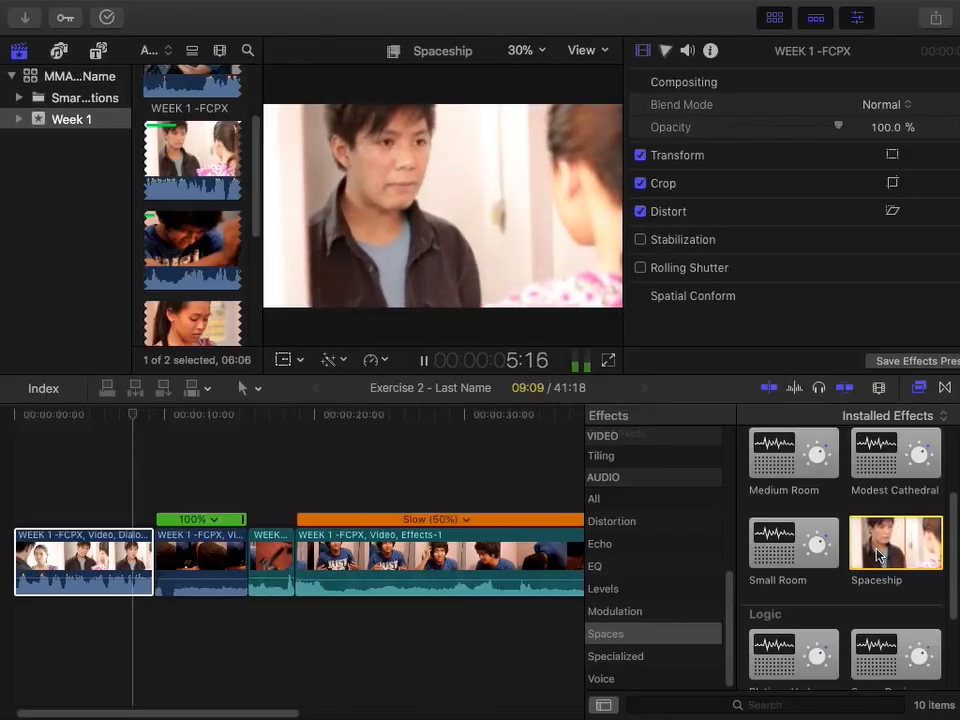
pyautogui.press('XF86AudioRaiseVolume')
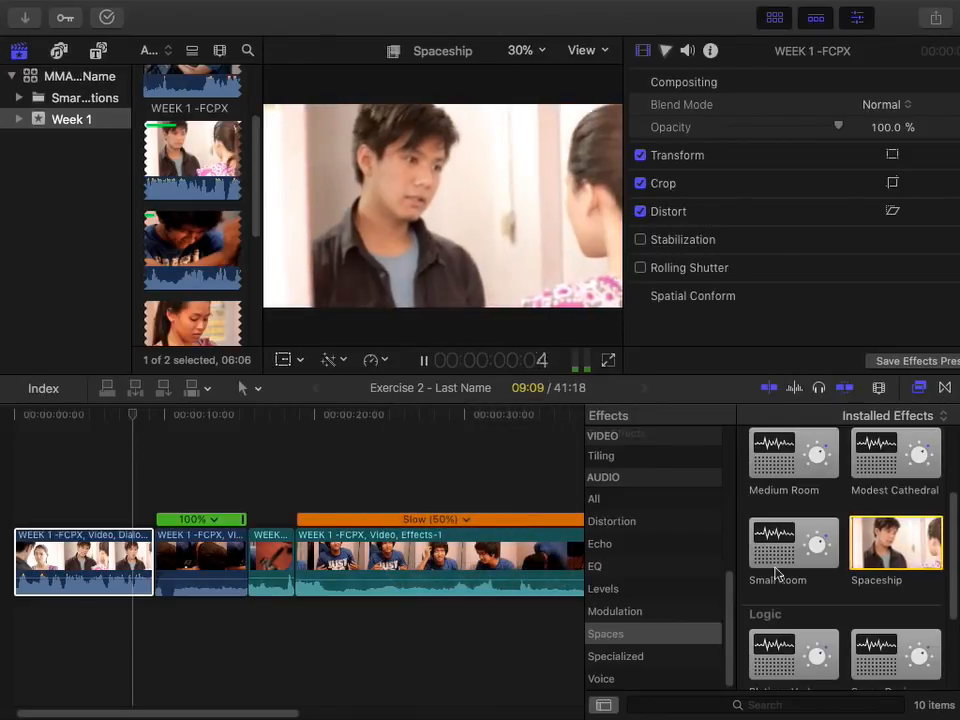
# Browse the Specialized and Voice audio effects and preview the Monster effect on the first clip
pyautogui.click(612, 678)
pyautogui.click(621, 659)
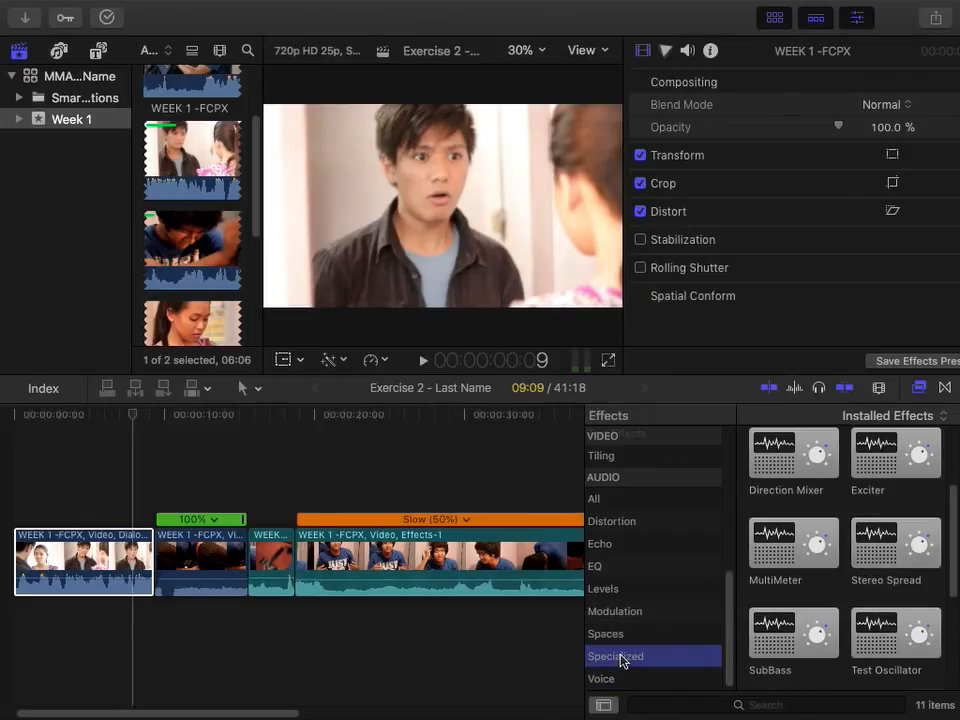
pyautogui.click(628, 677)
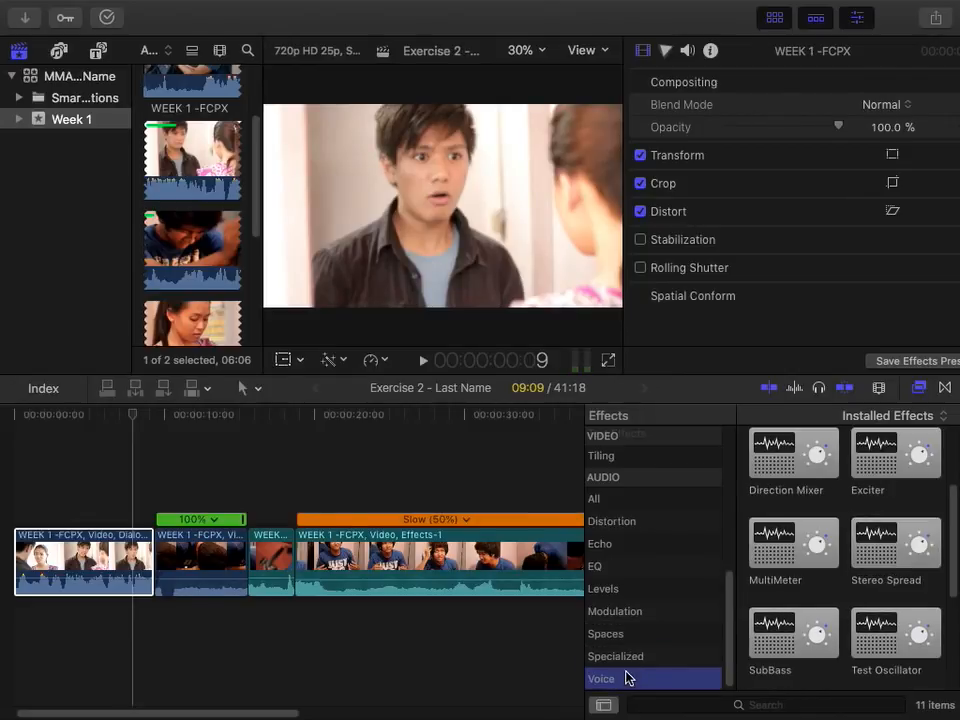
pyautogui.scroll(-5, 767, 492)
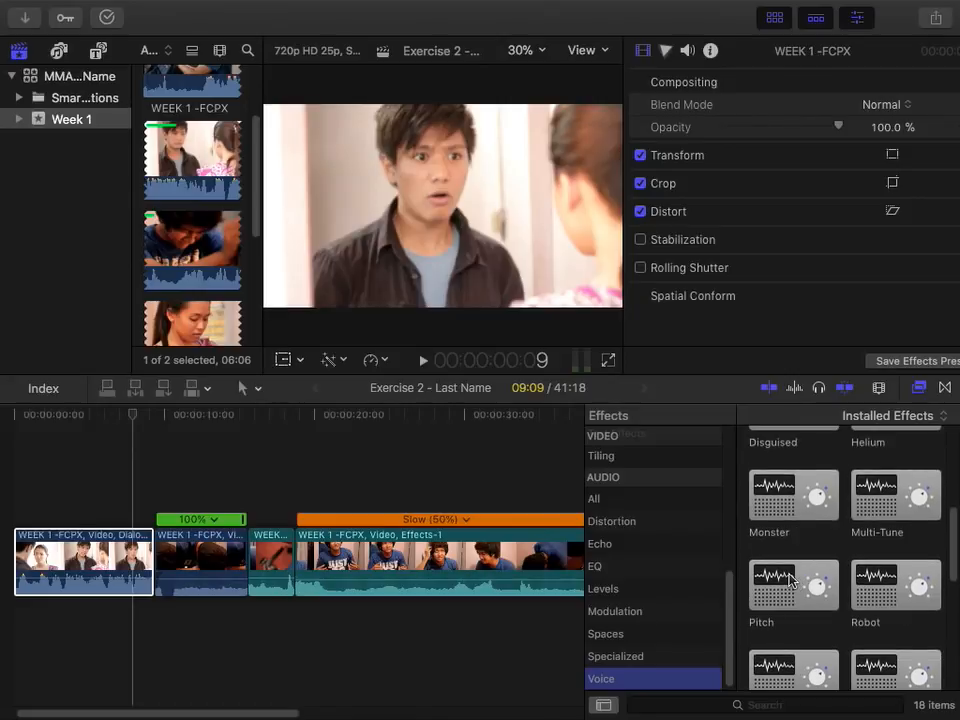
pyautogui.click(757, 512)
pyautogui.press('space')
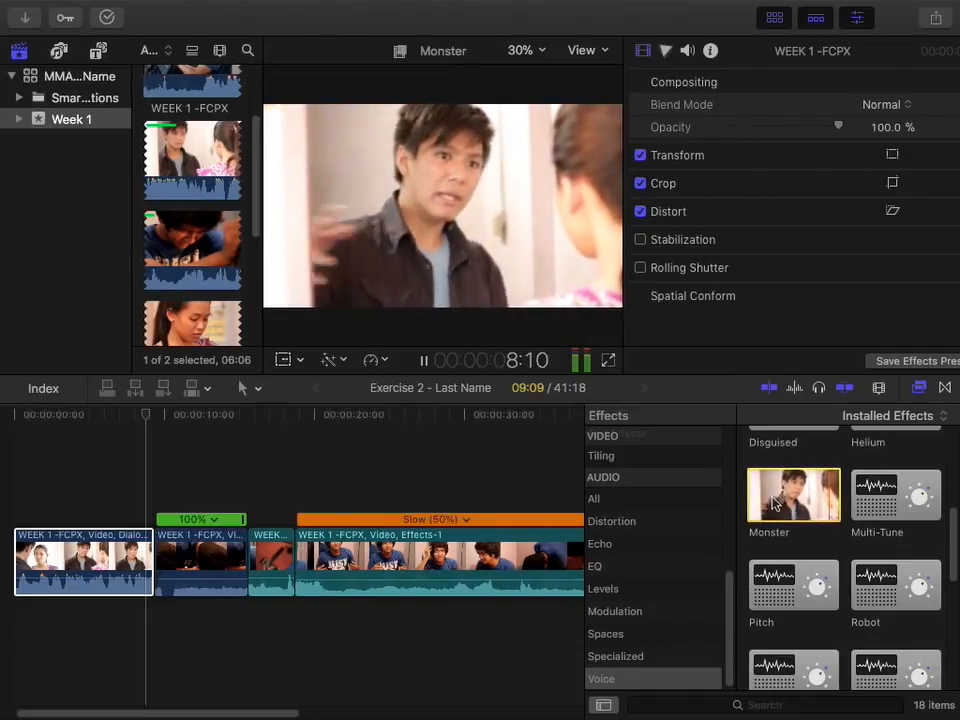
pyautogui.press('space')
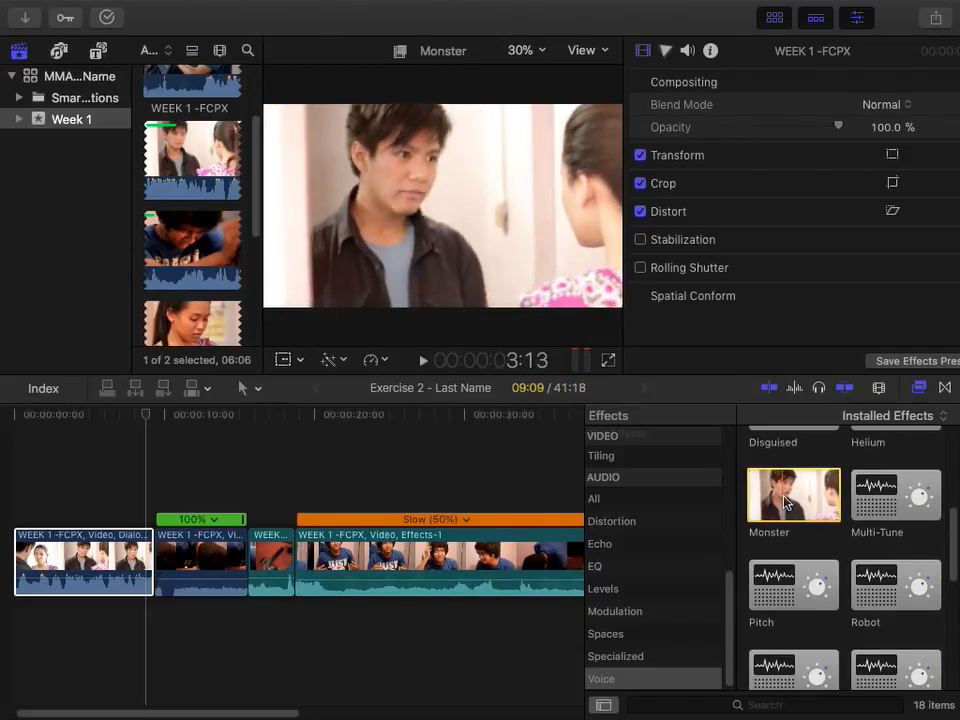
# Preview the Robot voice effect and apply it to the first clip in the timeline
pyautogui.scroll(-2, 783, 507)
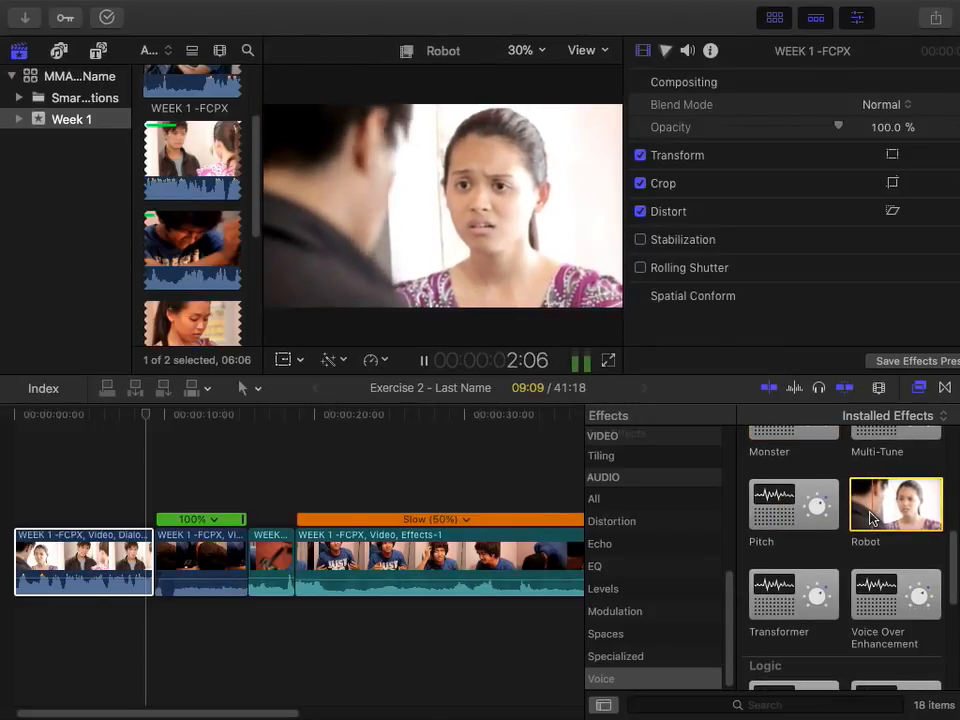
pyautogui.press('space')
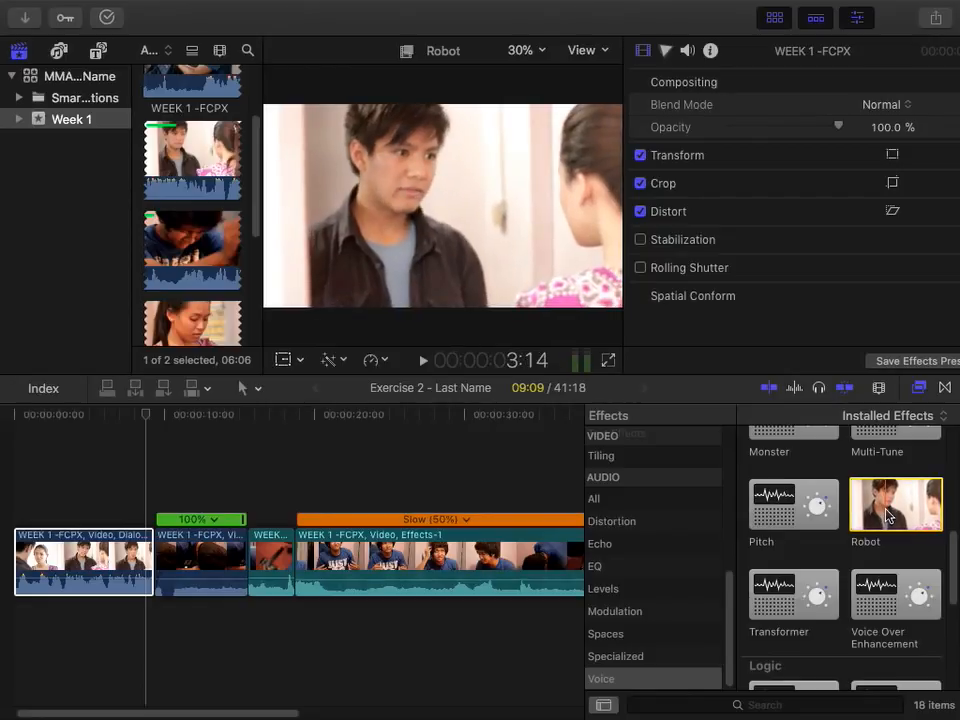
pyautogui.moveTo(875, 510); pyautogui.dragTo(85, 562)
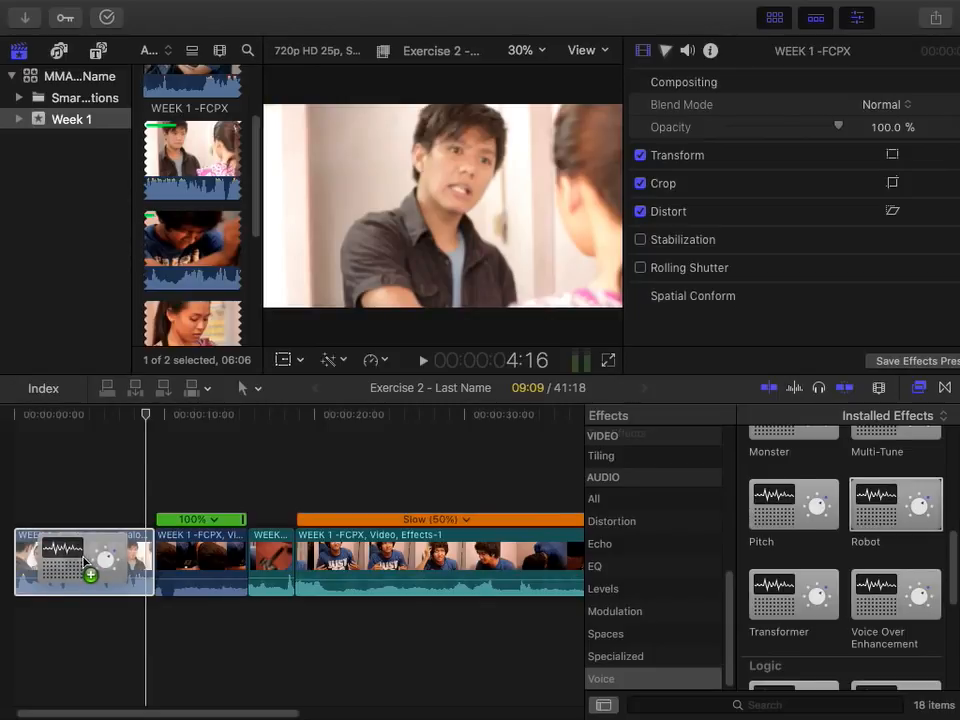
pyautogui.moveTo(85, 562); pyautogui.dragTo(86, 562)
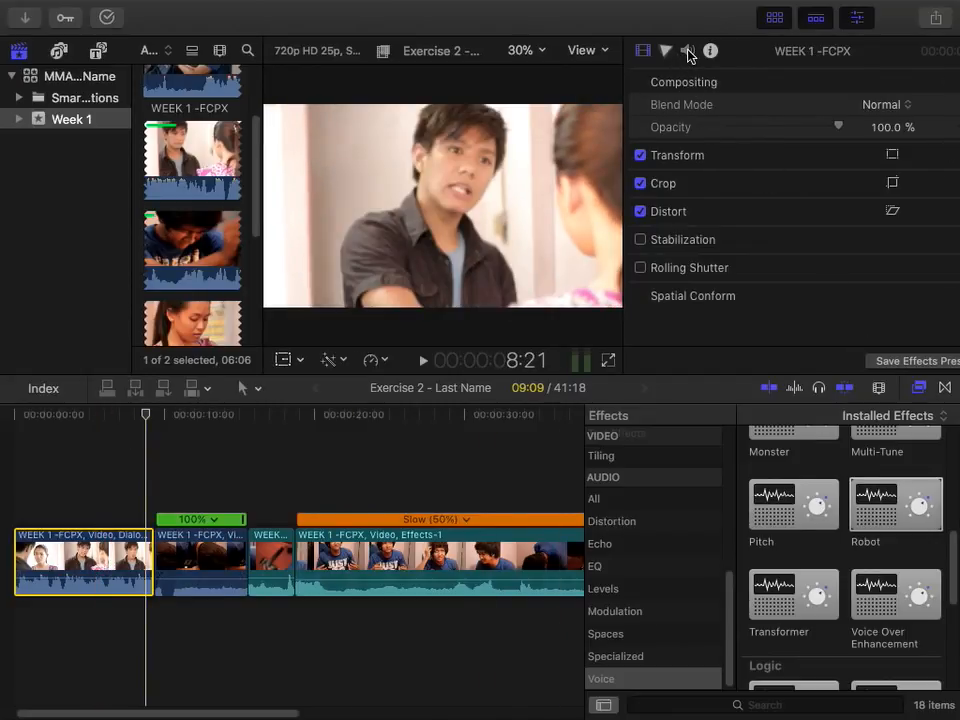
# Show the first clip's audio settings and set the Robot effect's preset to Android
pyautogui.click(687, 51)
pyautogui.click(724, 262)
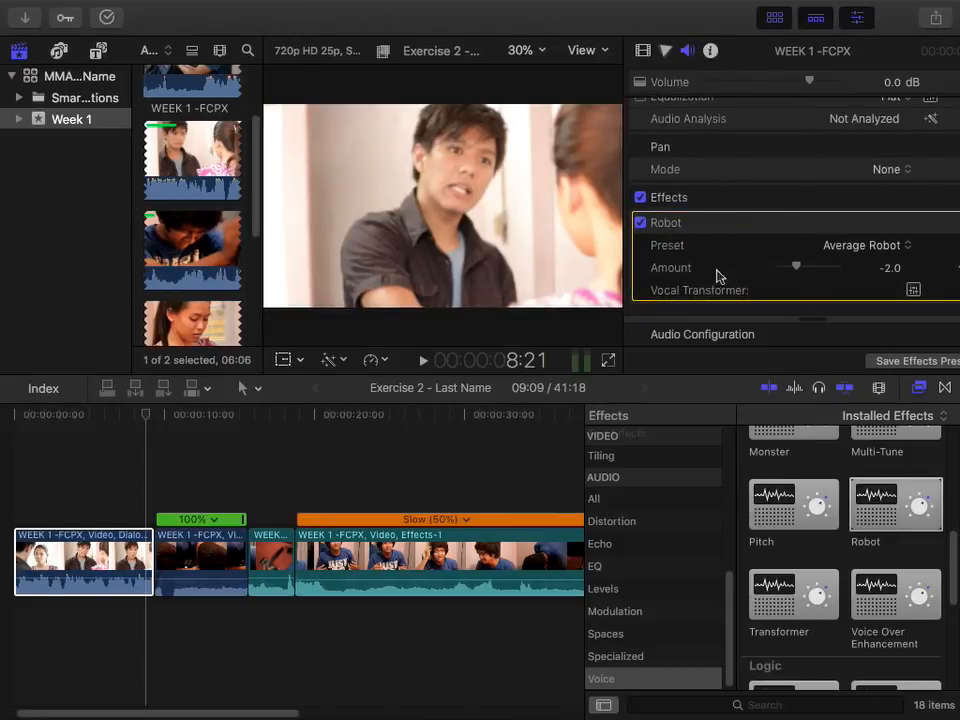
pyautogui.click(67, 414)
pyautogui.click(641, 52)
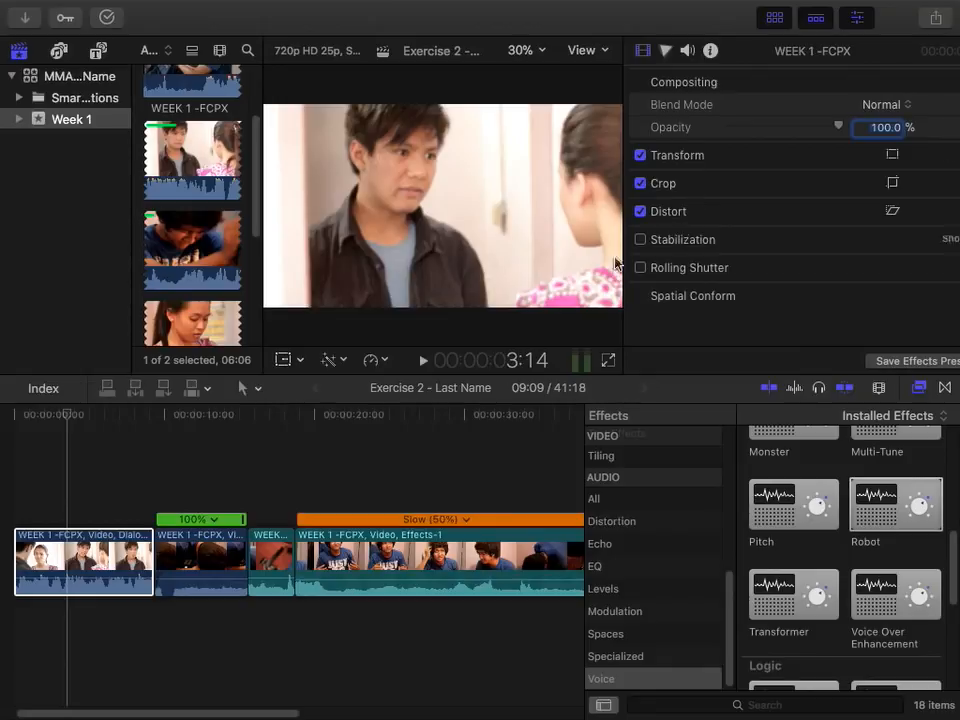
pyautogui.click(686, 50)
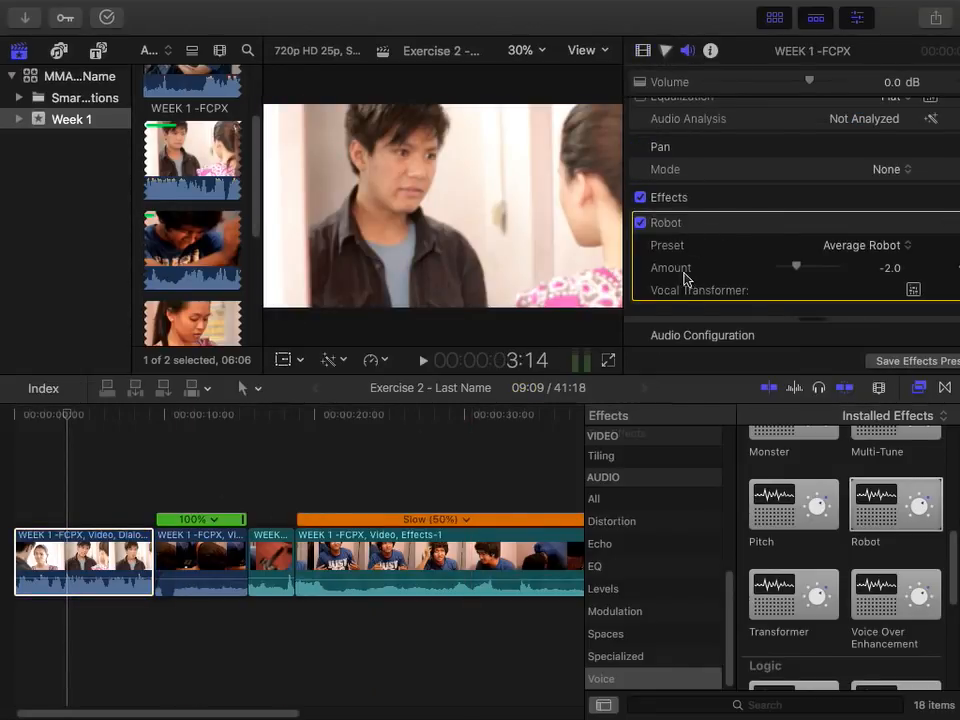
pyautogui.click(838, 256)
pyautogui.click(852, 248)
pyautogui.click(859, 251)
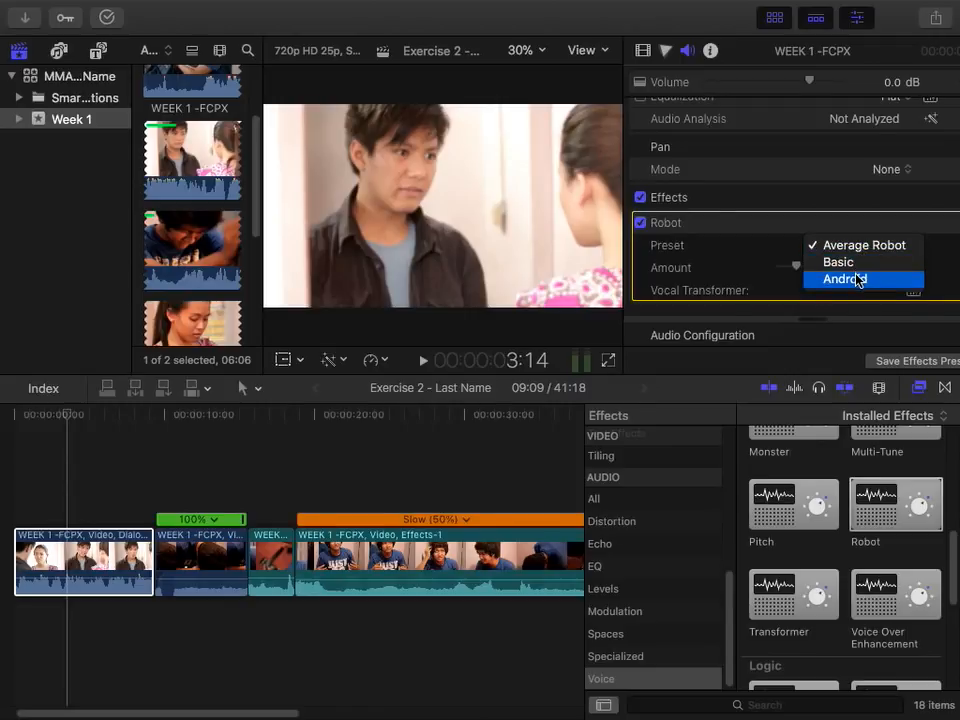
pyautogui.click(856, 279)
# Play the first clip from about three seconds in to hear the Android robot voice and review the effect's settings
pyautogui.click(68, 437)
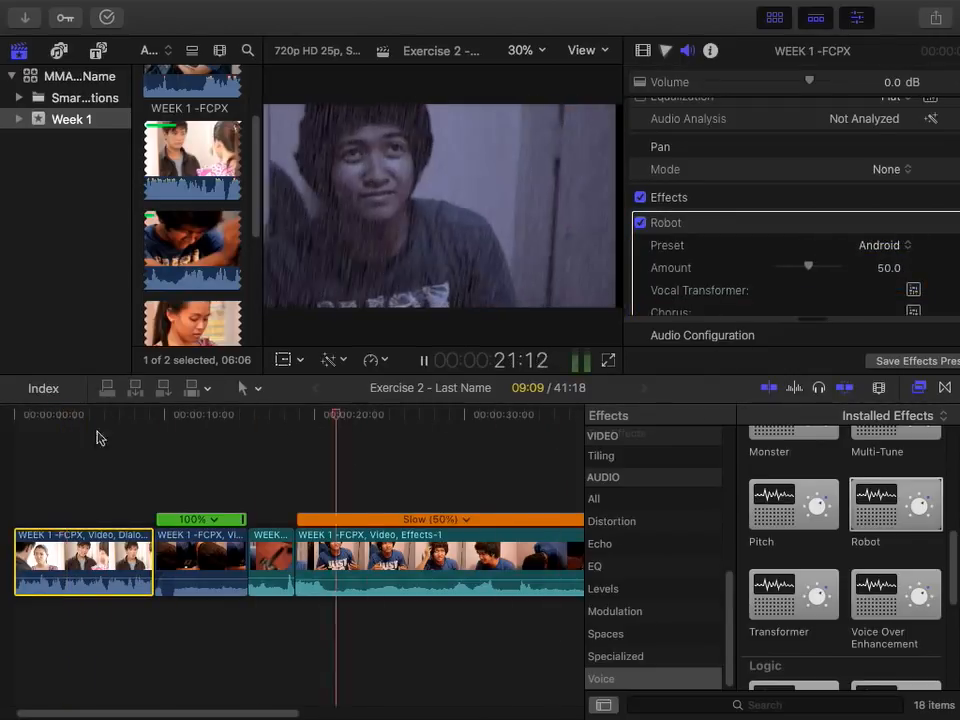
pyautogui.press('space')
pyautogui.click(58, 419)
pyautogui.press('space')
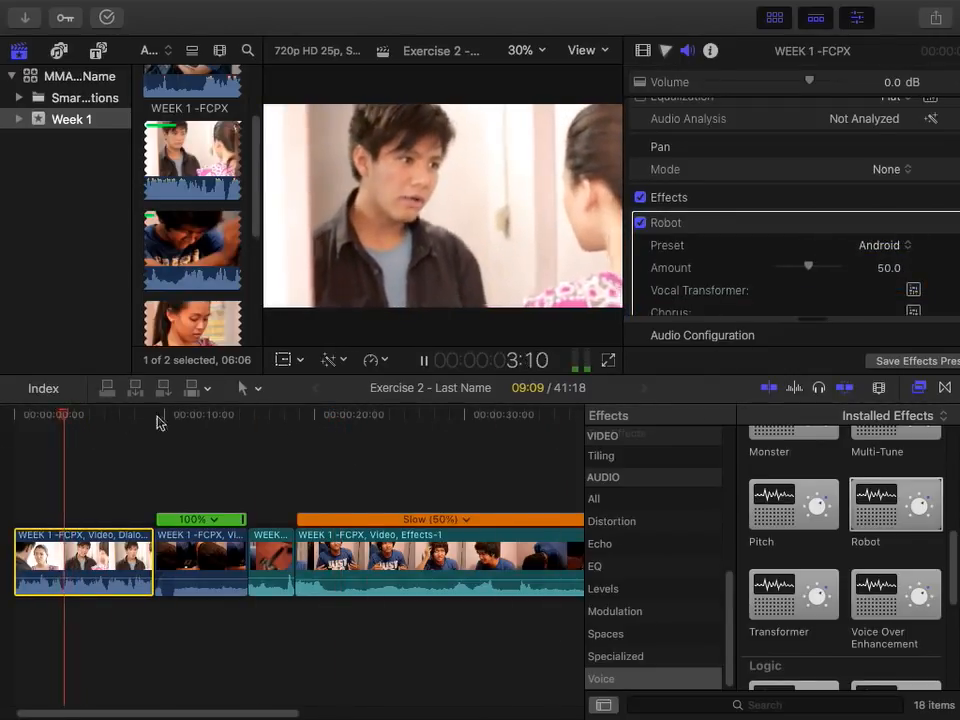
pyautogui.press('space')
pyautogui.scroll(-2, 770, 282)
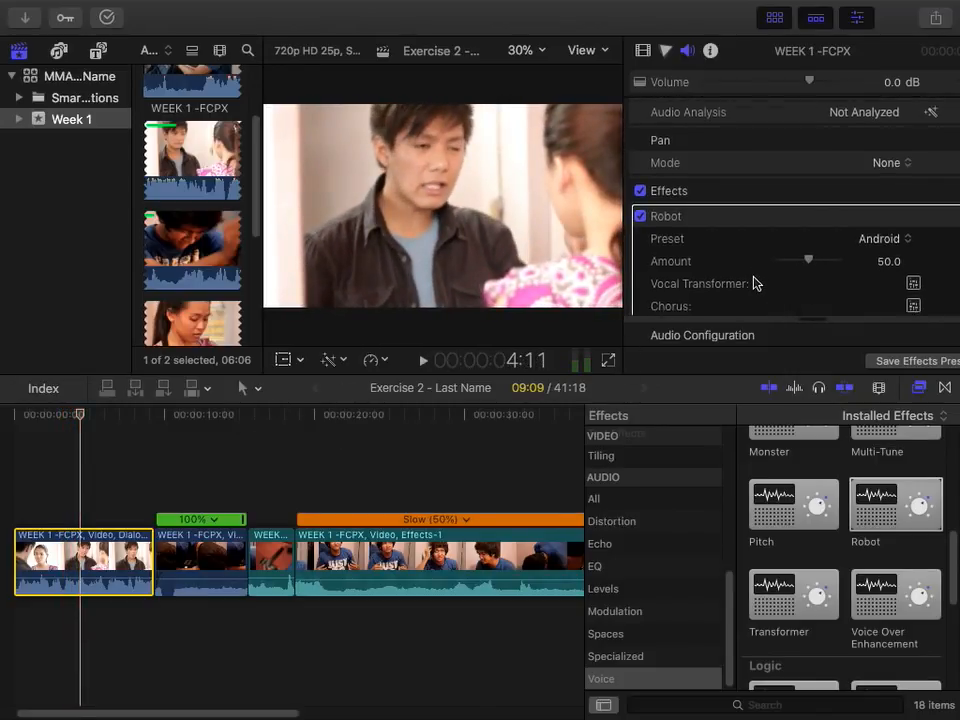
# Set the Robot effect's amount to 80, check its Vocal Transformer settings, and play the first clip from about three seconds in
pyautogui.moveTo(808, 253); pyautogui.dragTo(826, 252)
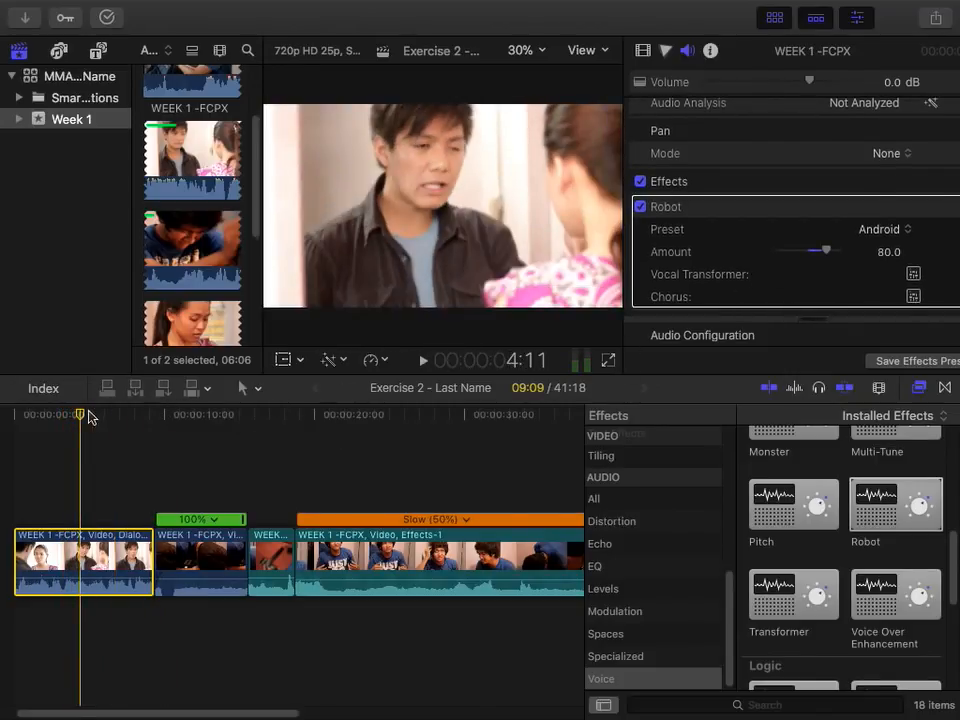
pyautogui.click(910, 271)
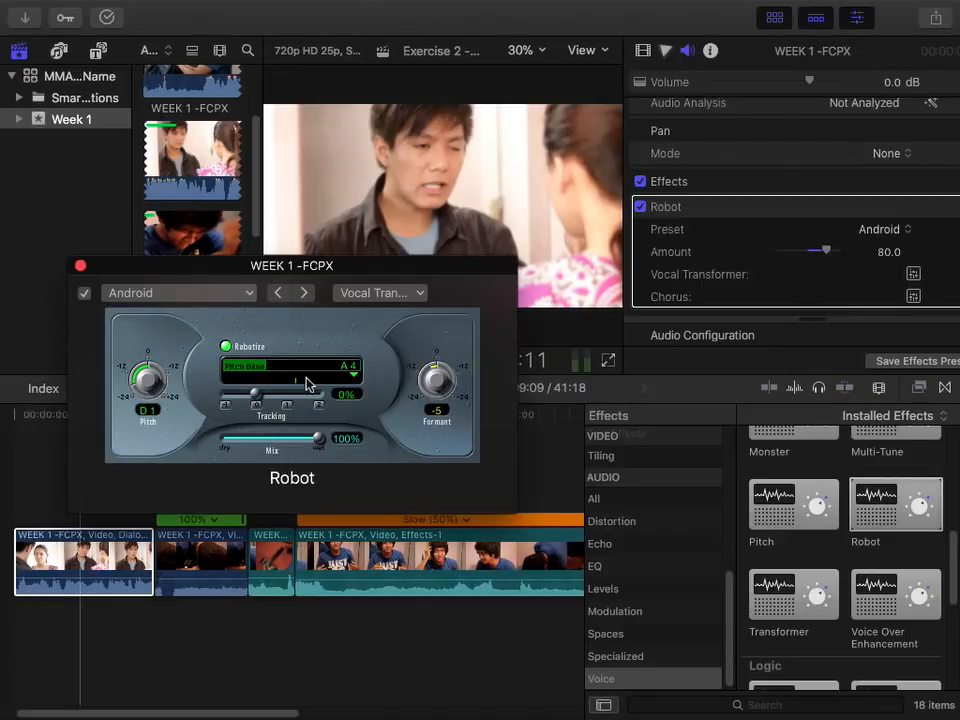
pyautogui.click(80, 266)
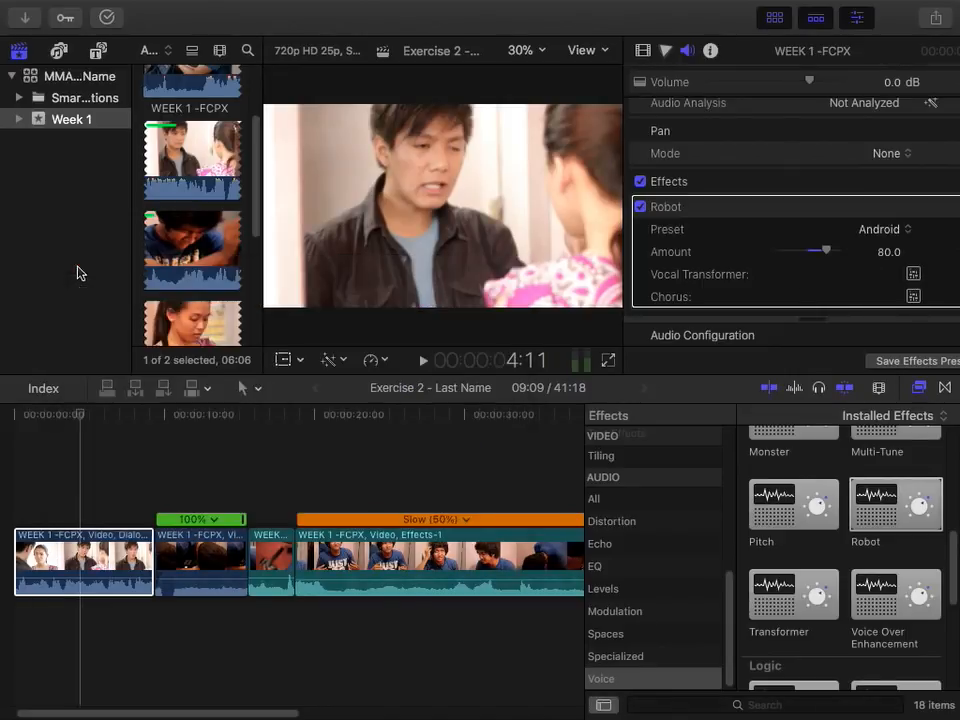
pyautogui.click(55, 414)
pyautogui.press('space')
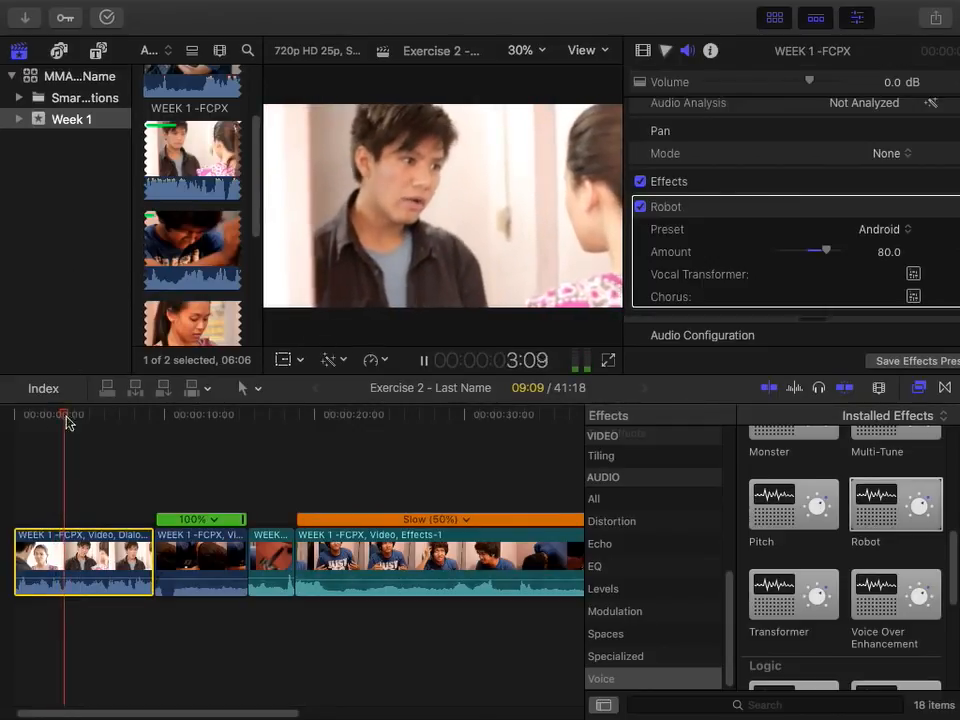
# Set the Robot effect's amount to 22 and stop playback
pyautogui.moveTo(827, 251); pyautogui.dragTo(791, 251)
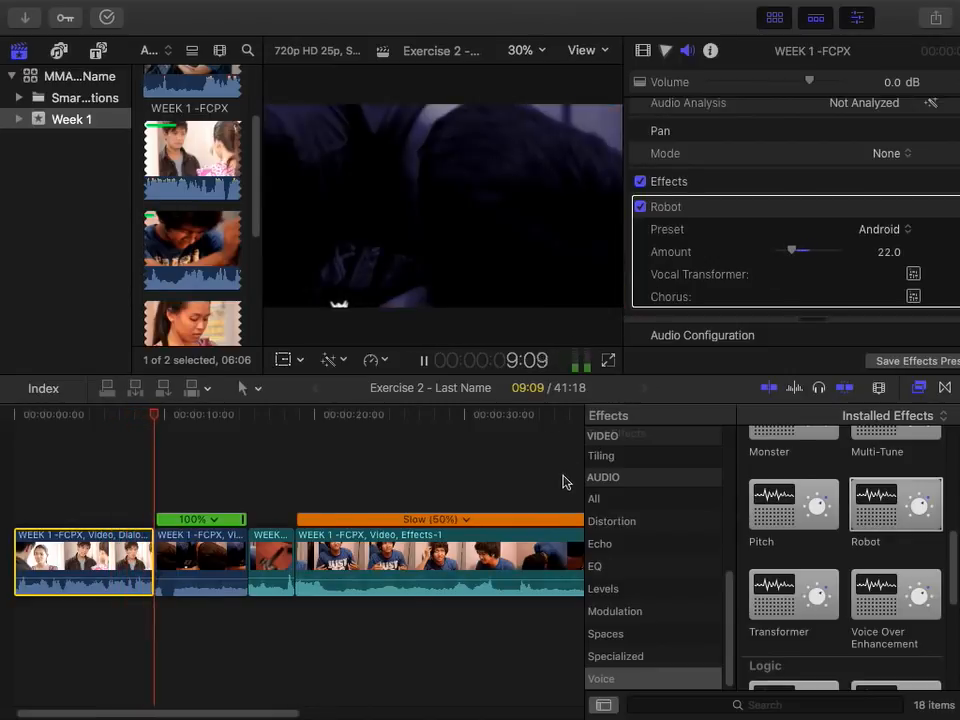
pyautogui.press('space')
pyautogui.click(764, 236)
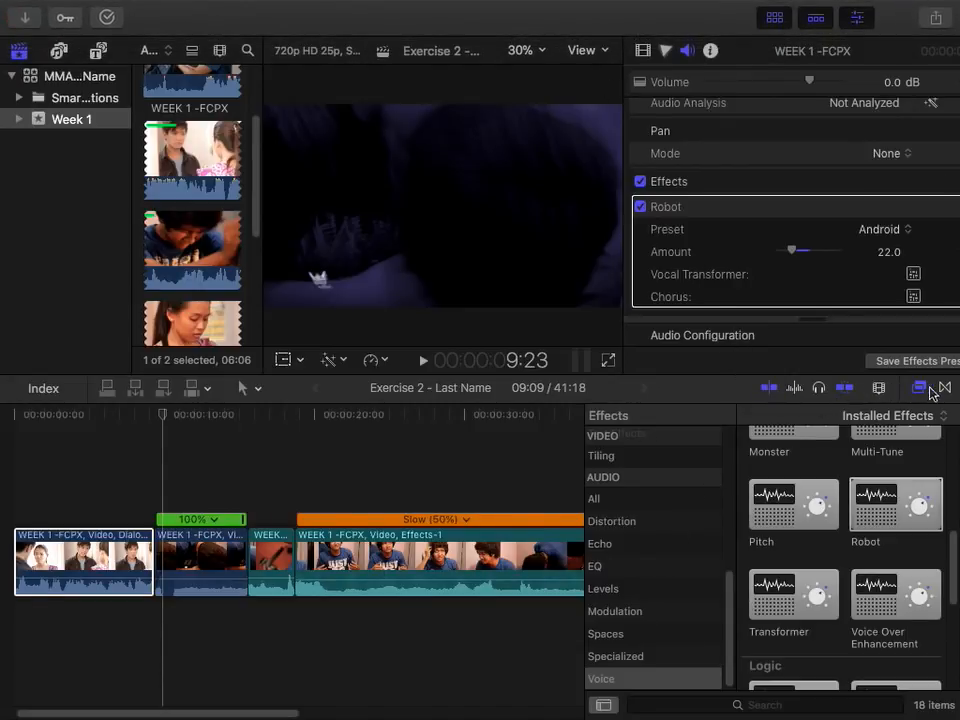
# Show the installed transitions and look through the Blurs, Lights and Movements categories
pyautogui.click(947, 416)
pyautogui.click(944, 420)
pyautogui.click(945, 394)
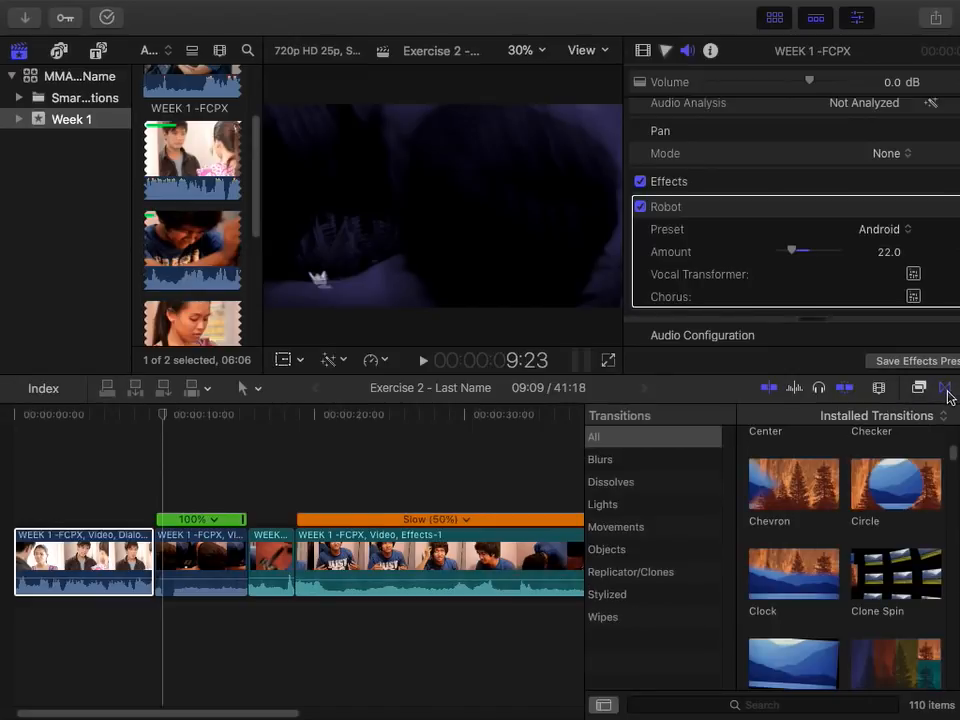
pyautogui.click(663, 525)
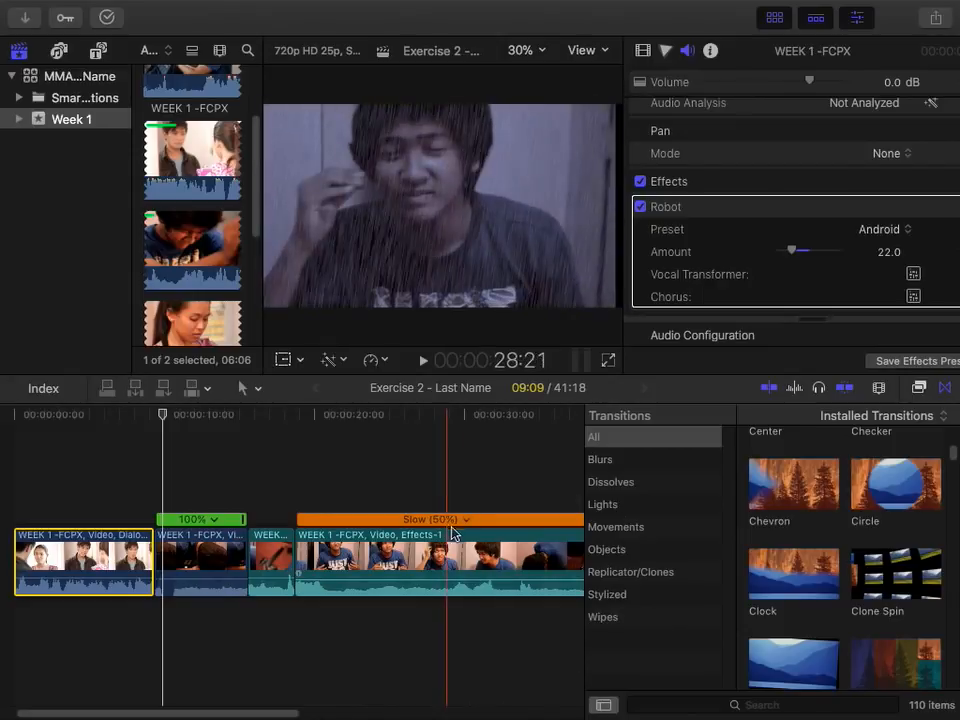
pyautogui.click(628, 484)
pyautogui.click(628, 460)
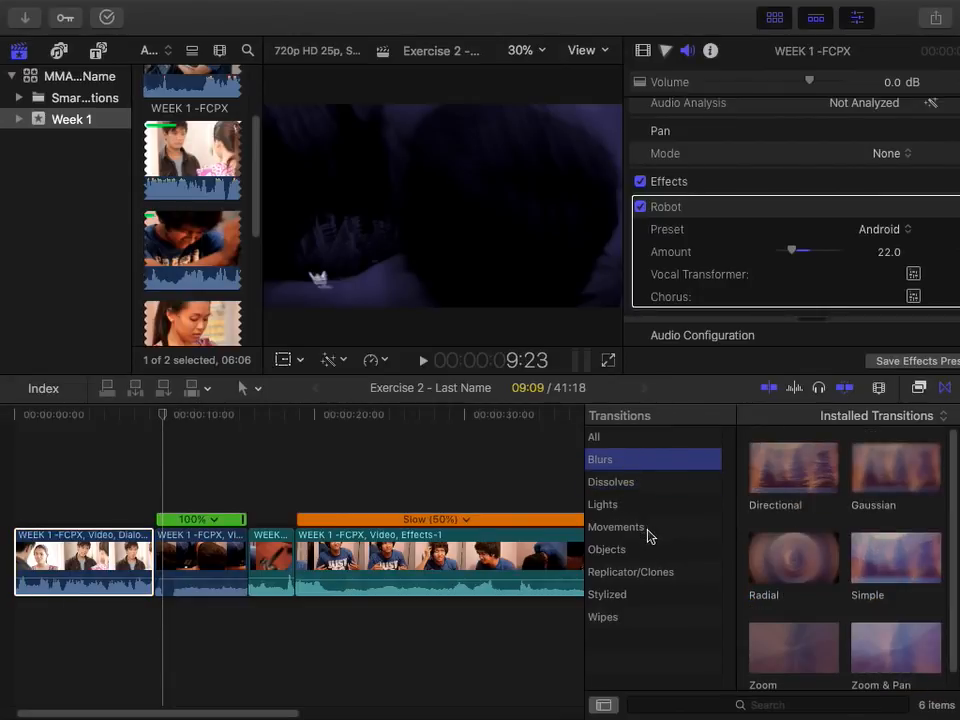
pyautogui.click(638, 529)
pyautogui.click(630, 504)
pyautogui.click(630, 527)
# Add the Swap transition from Movements between the third clip and the Slow (50%) clip, and play across it
pyautogui.scroll(-10, 850, 570)
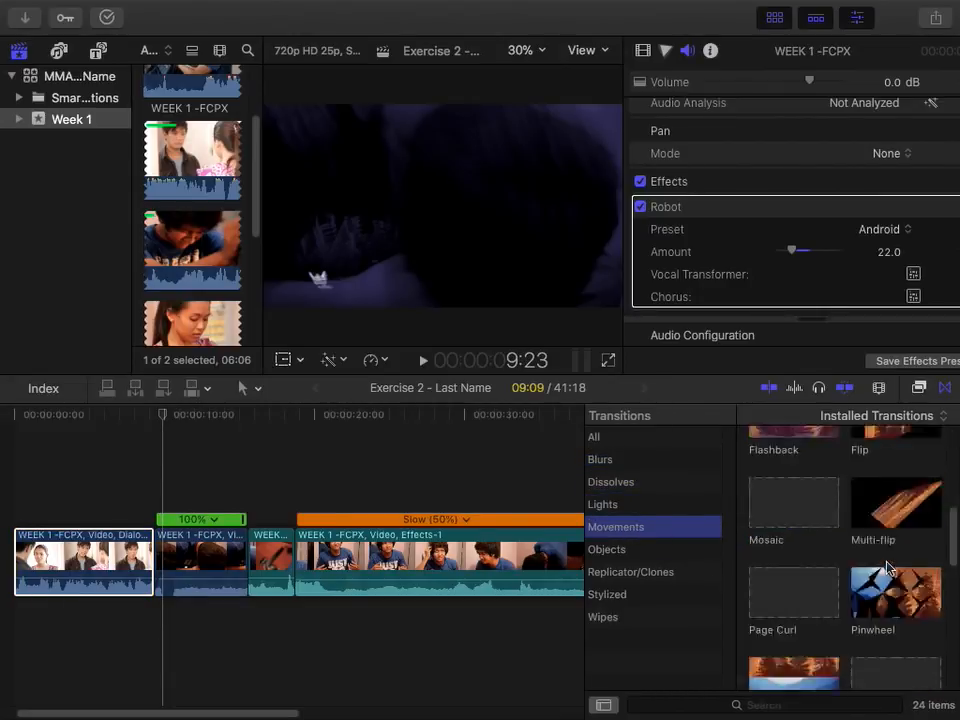
pyautogui.scroll(-3, 884, 571)
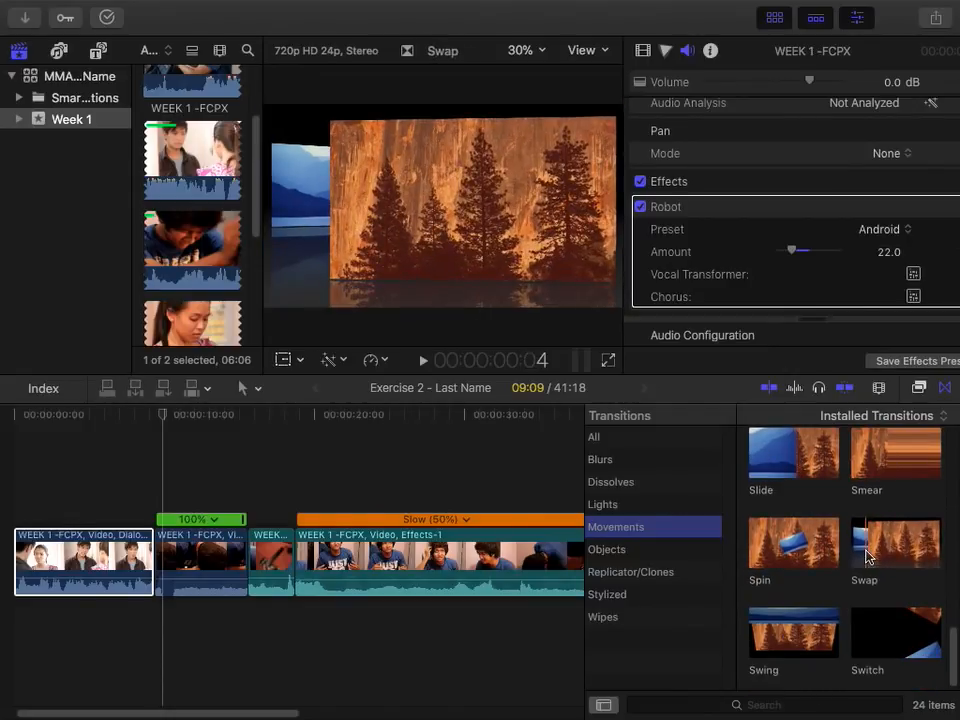
pyautogui.moveTo(884, 557)
pyautogui.mouseDown()
pyautogui.moveTo(771, 542)
pyautogui.moveTo(656, 549)
pyautogui.moveTo(894, 536)
pyautogui.moveTo(868, 551)
pyautogui.mouseUp()
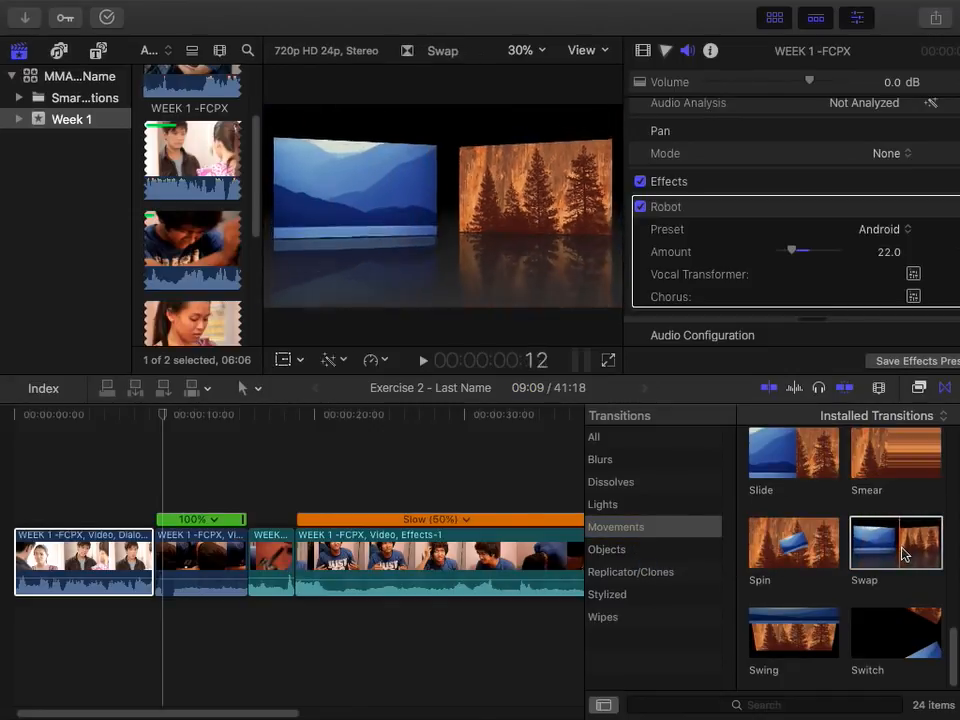
pyautogui.moveTo(866, 550); pyautogui.dragTo(294, 572)
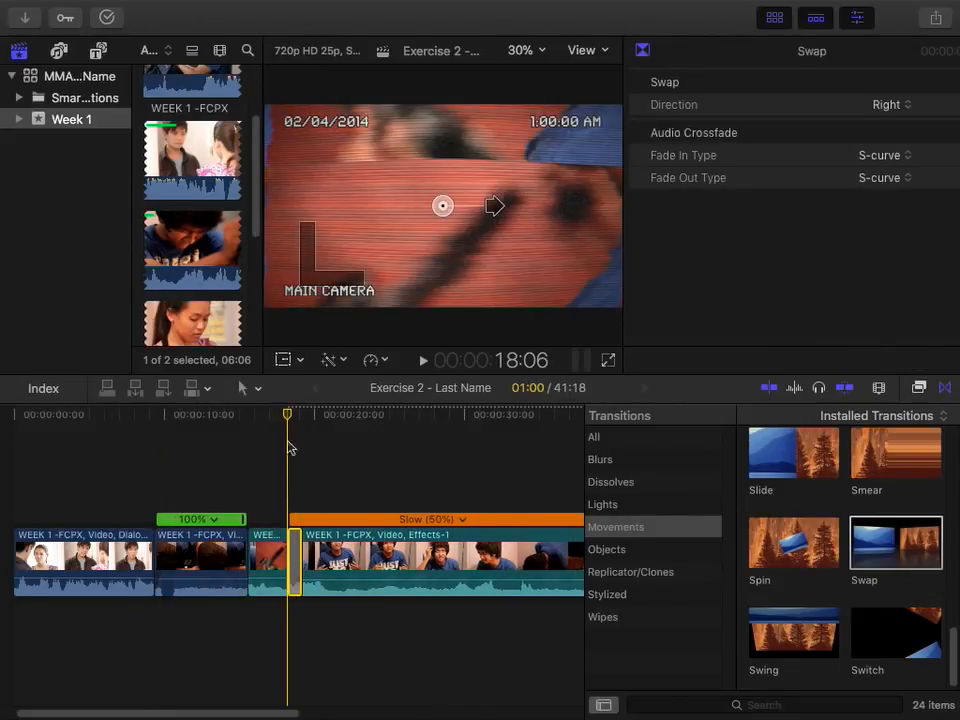
pyautogui.moveTo(289, 412); pyautogui.dragTo(275, 412)
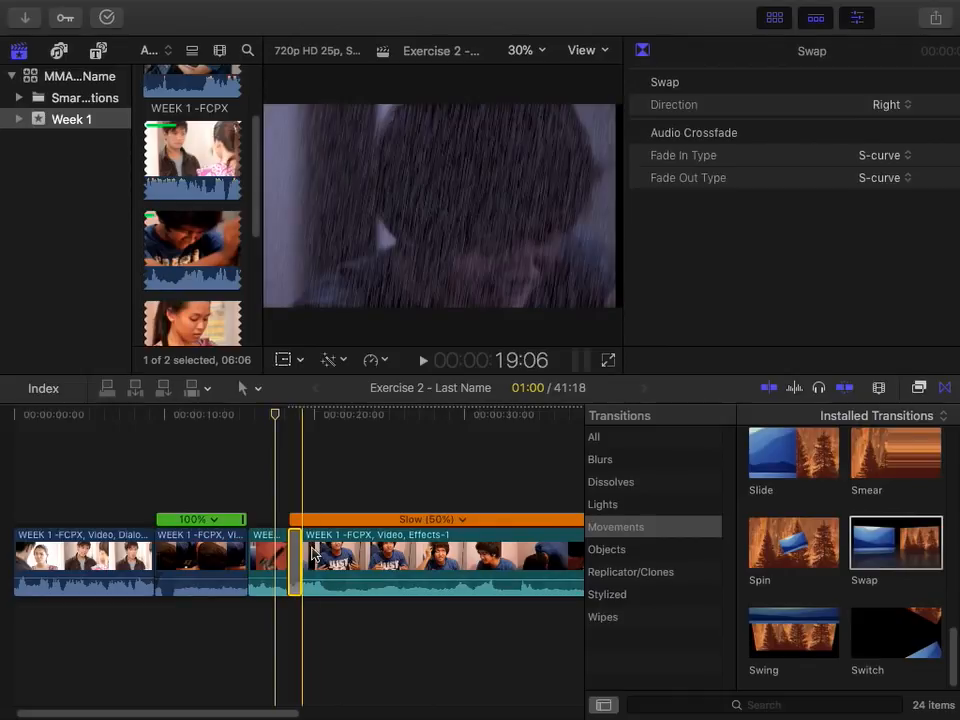
pyautogui.press('space')
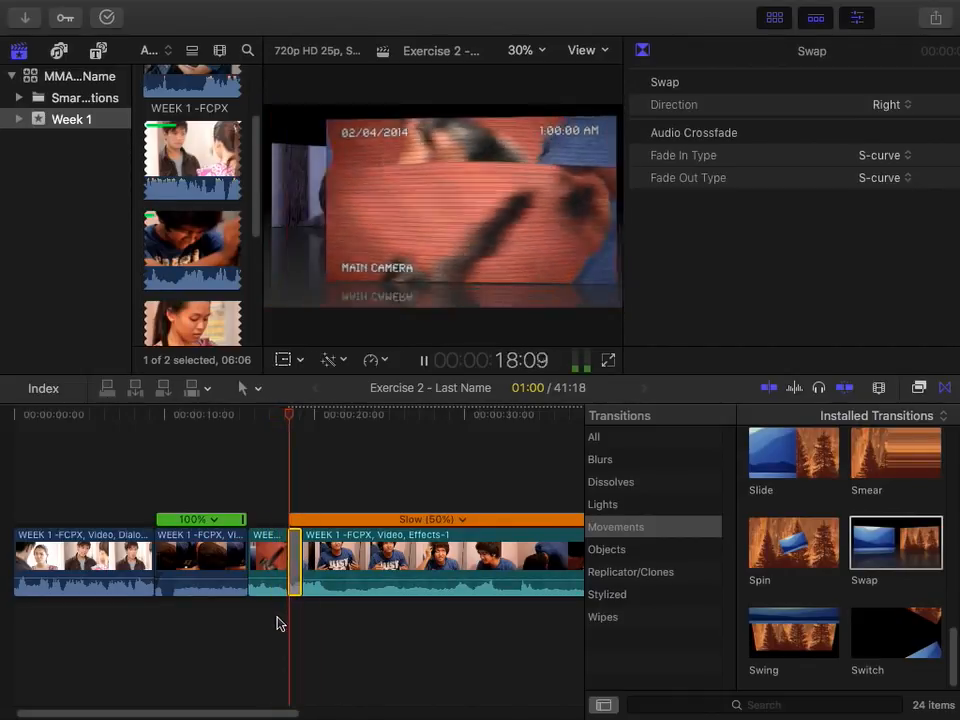
pyautogui.press('space')
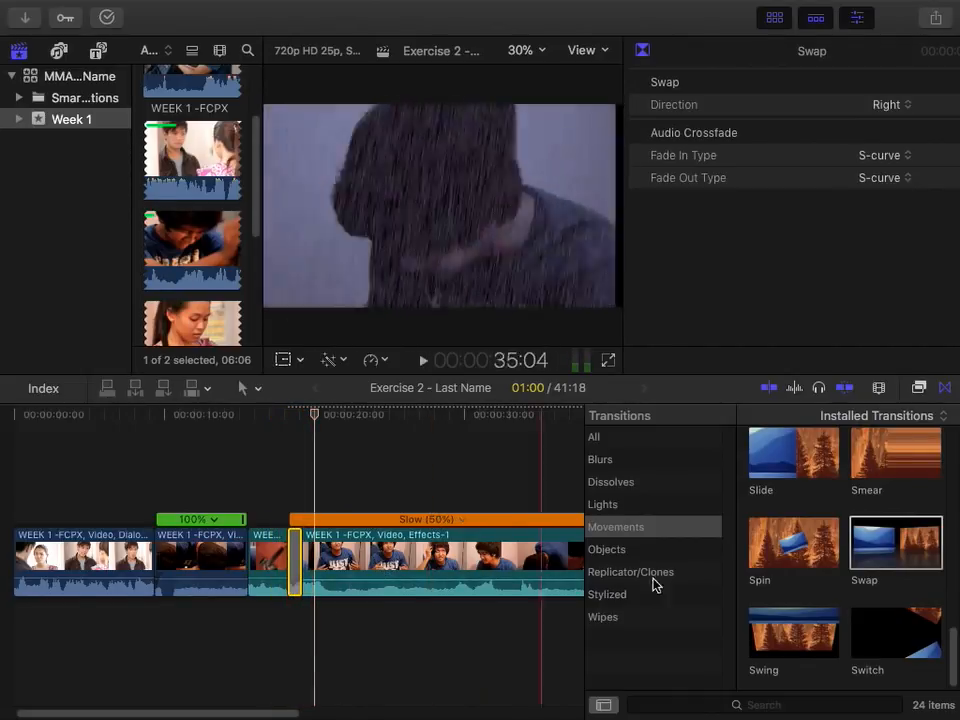
# Add the Static transition from Lights between the second and third clips and play across it
pyautogui.click(630, 505)
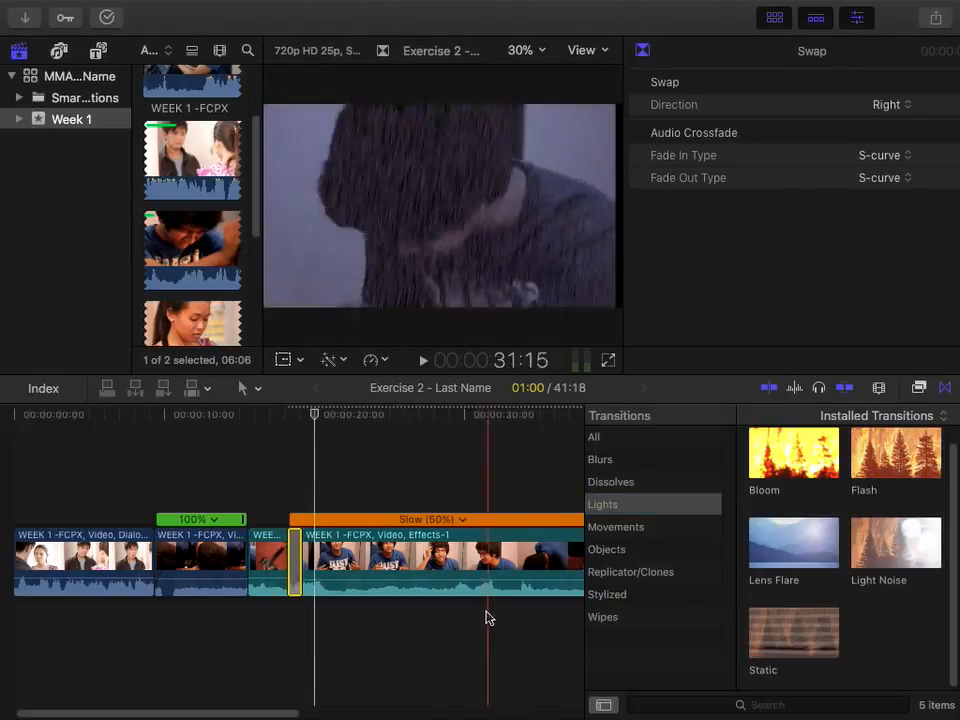
pyautogui.moveTo(486, 577); pyautogui.dragTo(473, 618)
pyautogui.moveTo(265, 418)
pyautogui.mouseDown()
pyautogui.moveTo(274, 420)
pyautogui.moveTo(263, 419)
pyautogui.mouseUp()
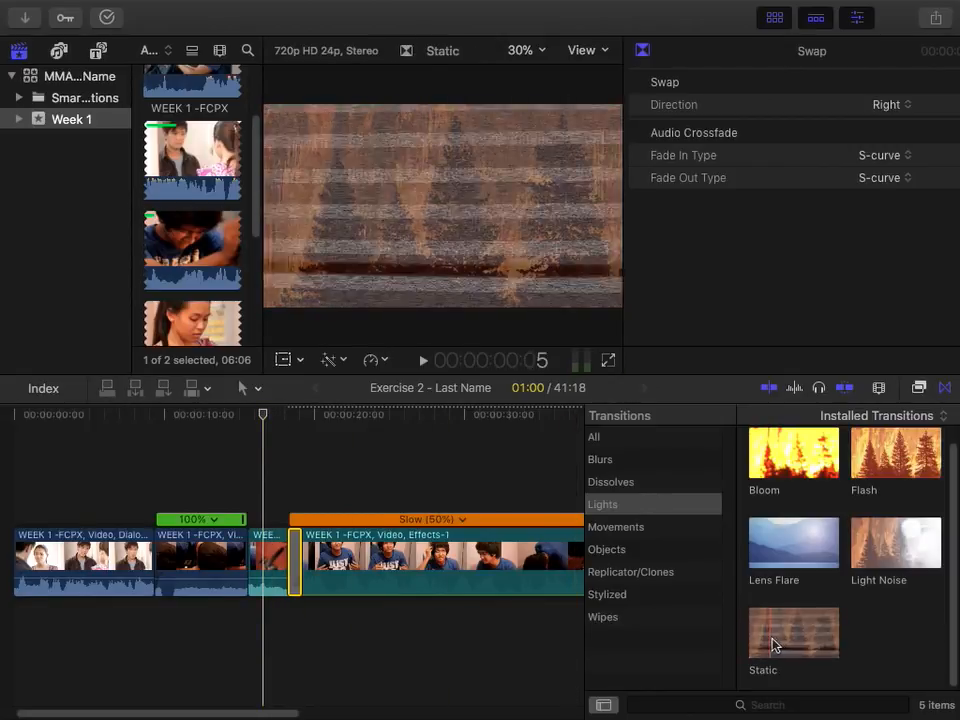
pyautogui.moveTo(793, 639); pyautogui.dragTo(248, 565)
pyautogui.moveTo(214, 412); pyautogui.dragTo(237, 410)
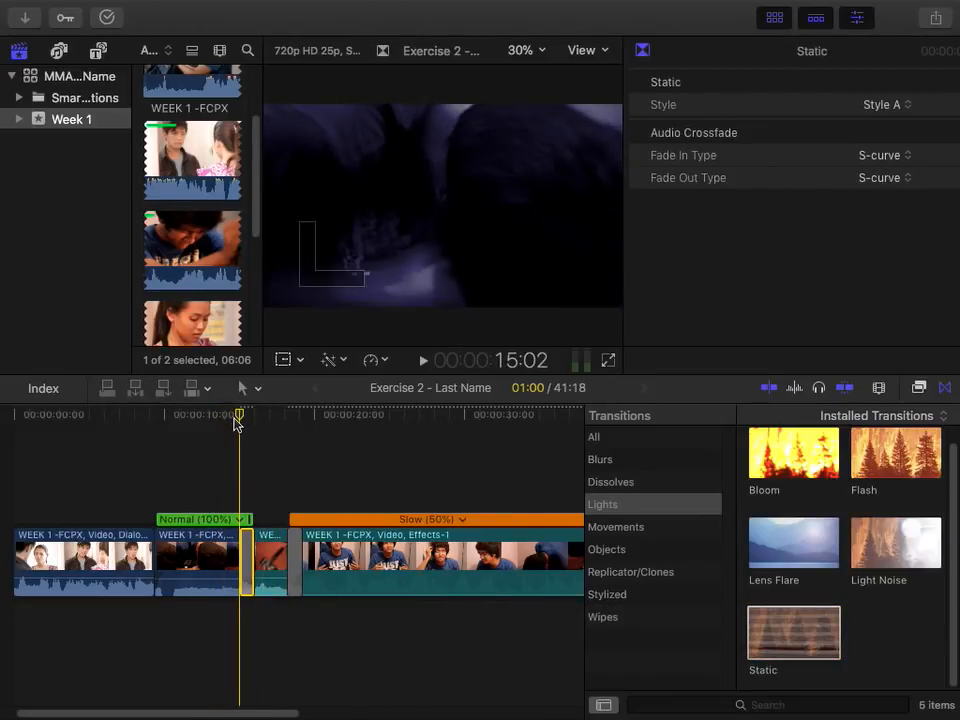
pyautogui.press('space')
pyautogui.press('space')
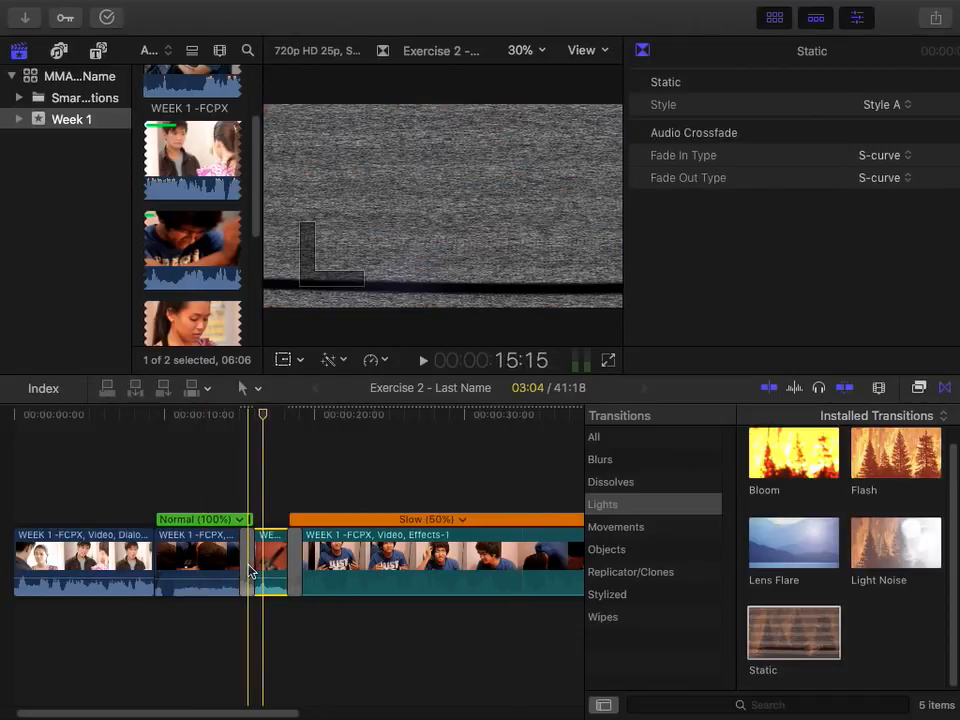
# Set the Static transition's style to Style B and play across it to review the look
pyautogui.click(888, 105)
pyautogui.click(897, 119)
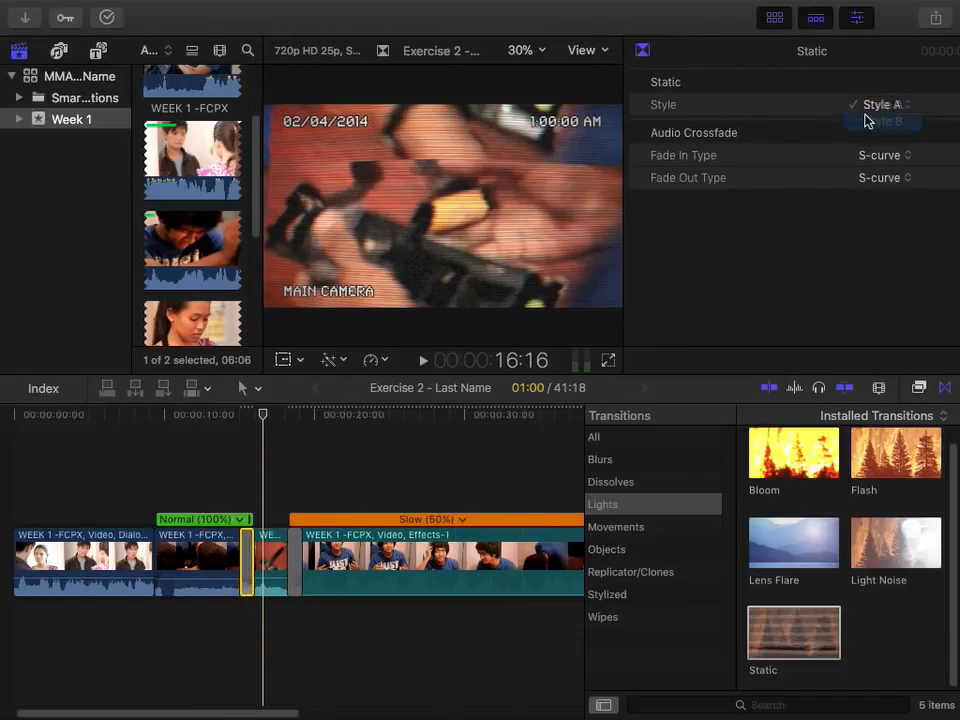
pyautogui.moveTo(255, 414); pyautogui.dragTo(242, 416)
pyautogui.press('space')
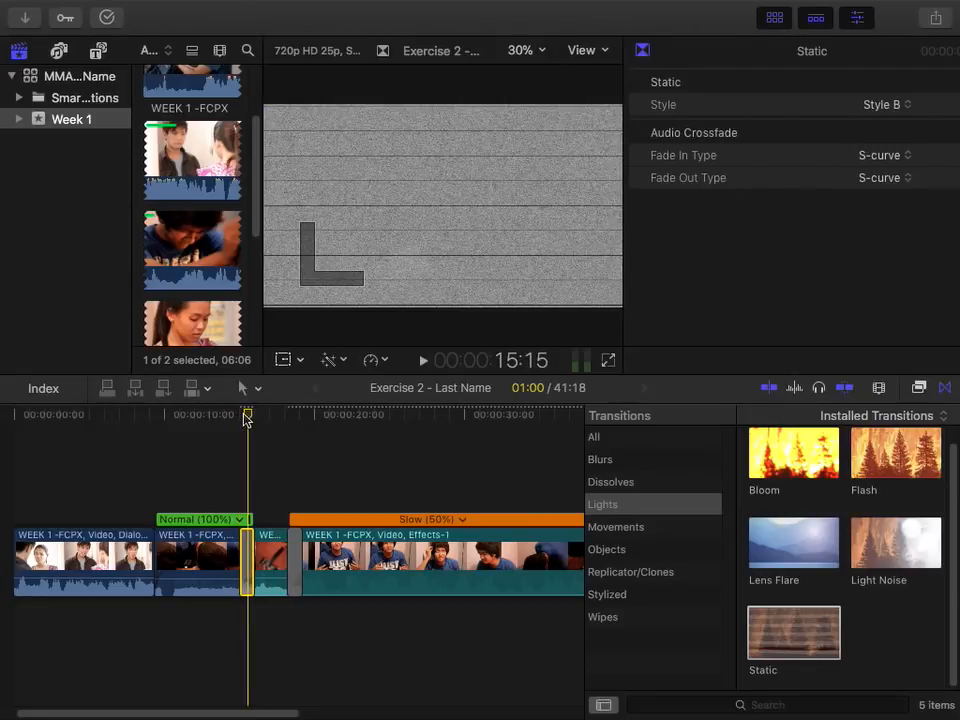
pyautogui.press('space')
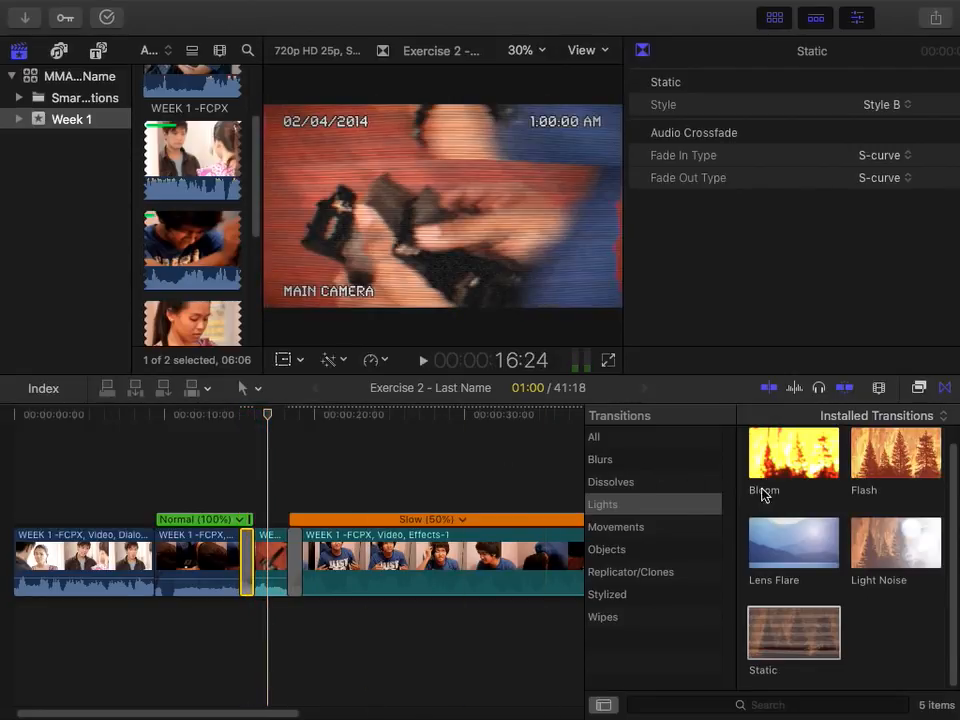
# Add the Light Noise transition between the first and second clips and play across it
pyautogui.moveTo(895, 541); pyautogui.dragTo(151, 600)
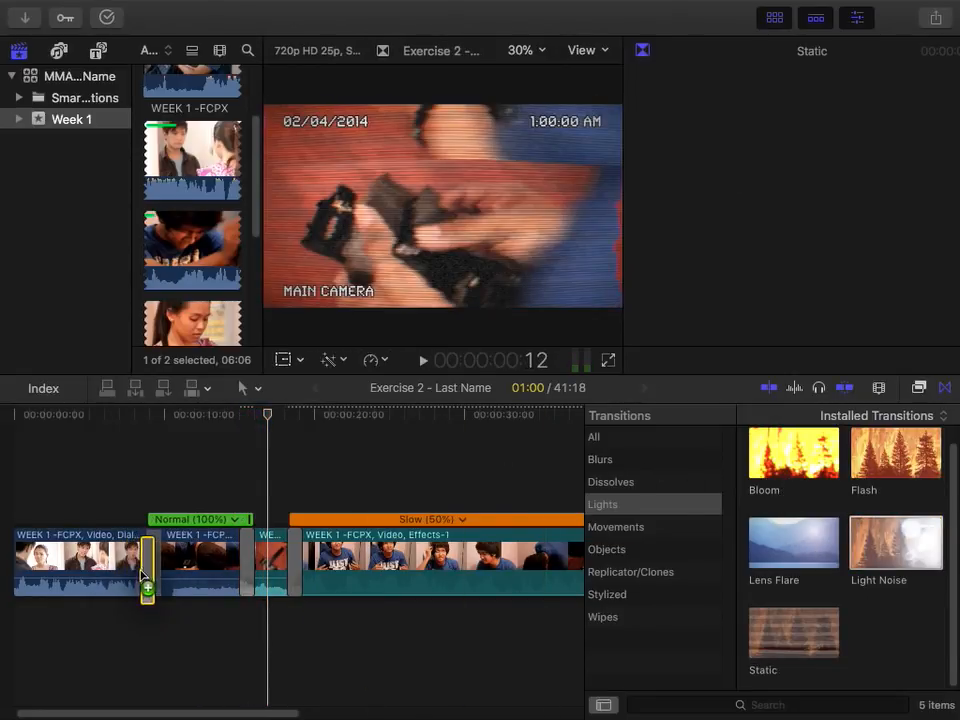
pyautogui.click(147, 422)
pyautogui.press('space')
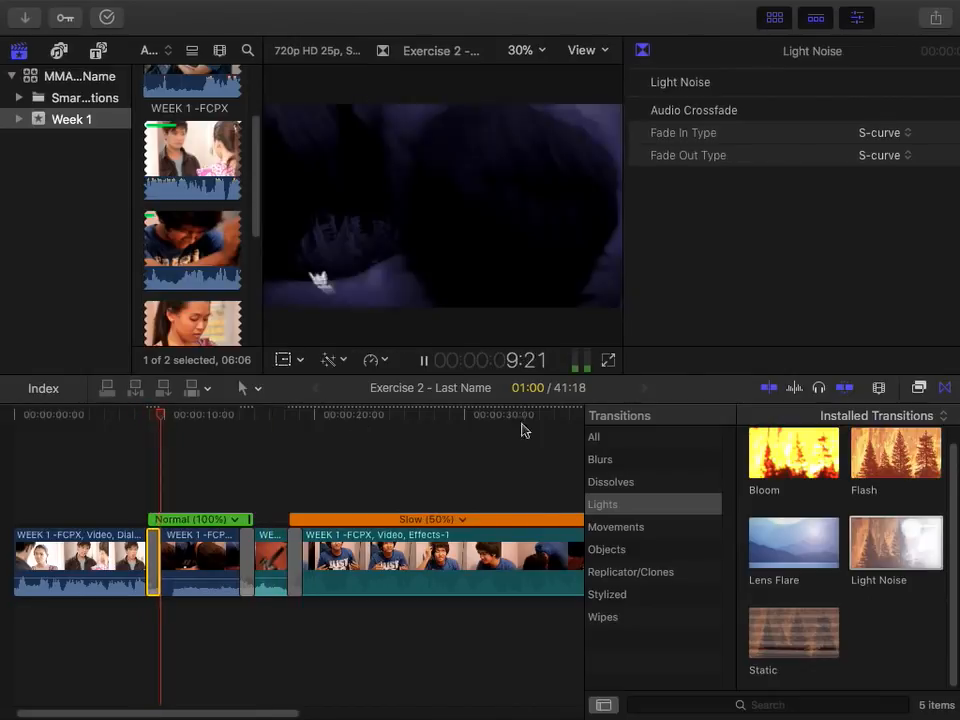
# Look through the Movements and Stylized transitions, and close the transitions browser
pyautogui.click(606, 527)
pyautogui.scroll(-3, 857, 587)
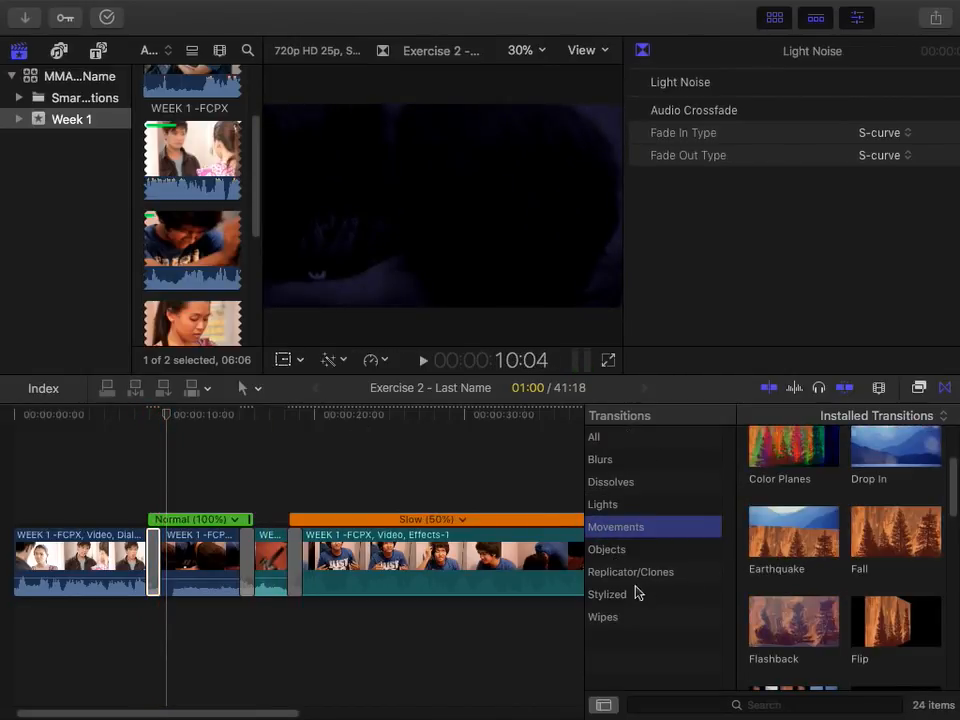
pyautogui.click(680, 592)
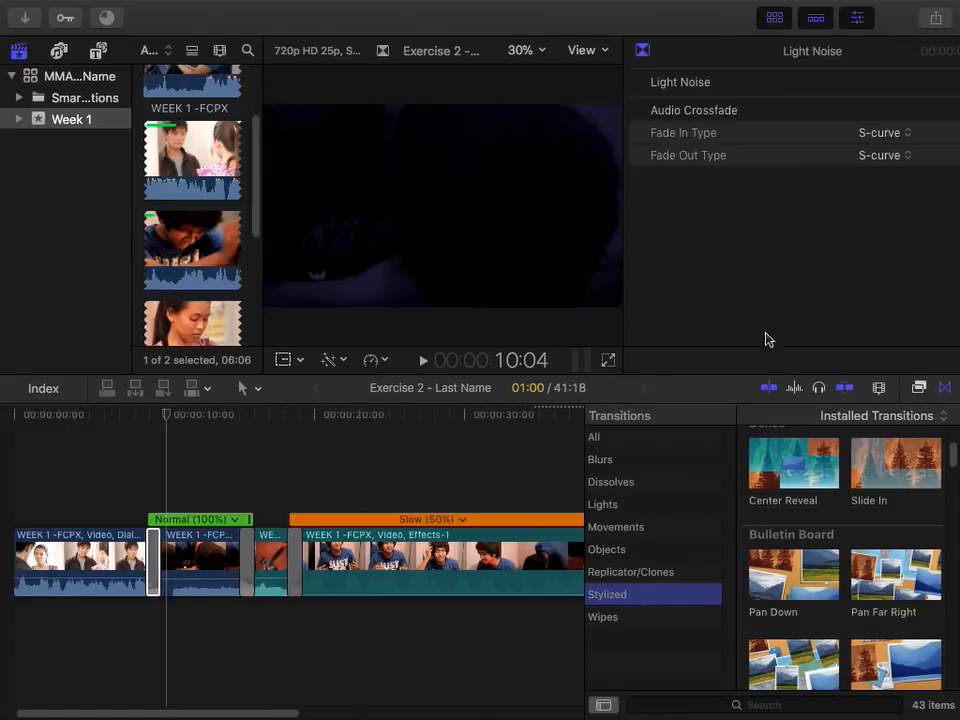
pyautogui.click(945, 390)
pyautogui.click(945, 390)
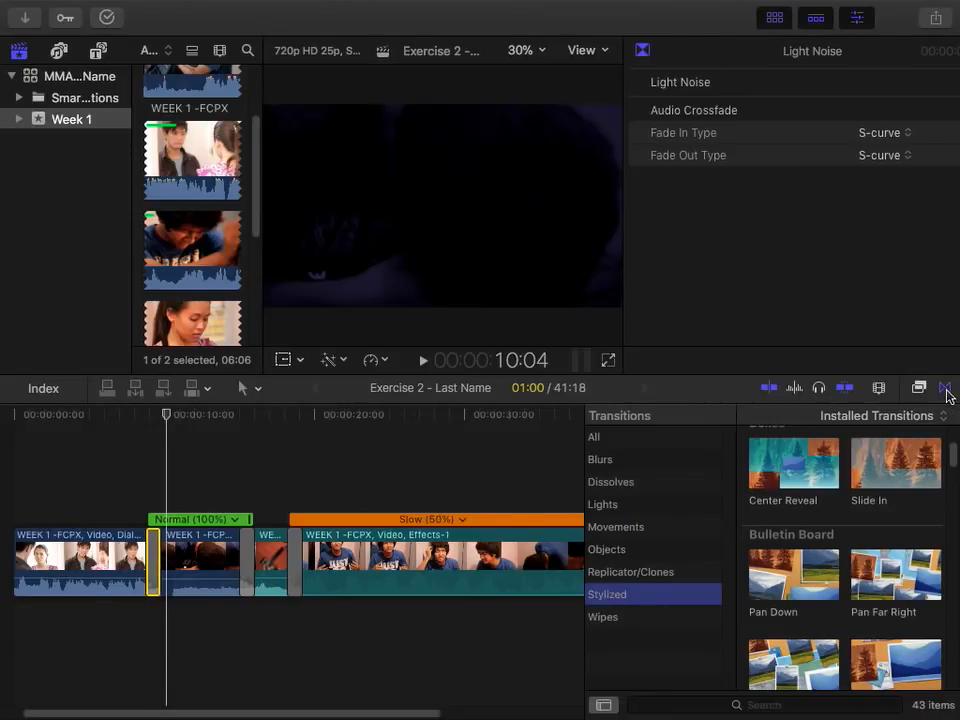
pyautogui.click(945, 390)
pyautogui.click(945, 390)
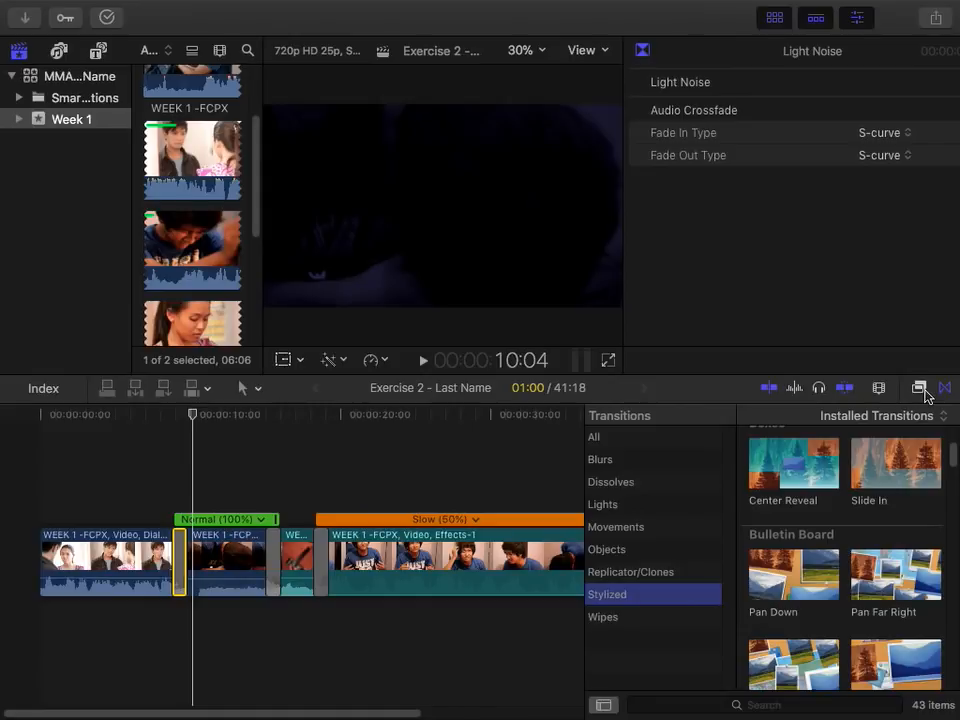
pyautogui.click(641, 51)
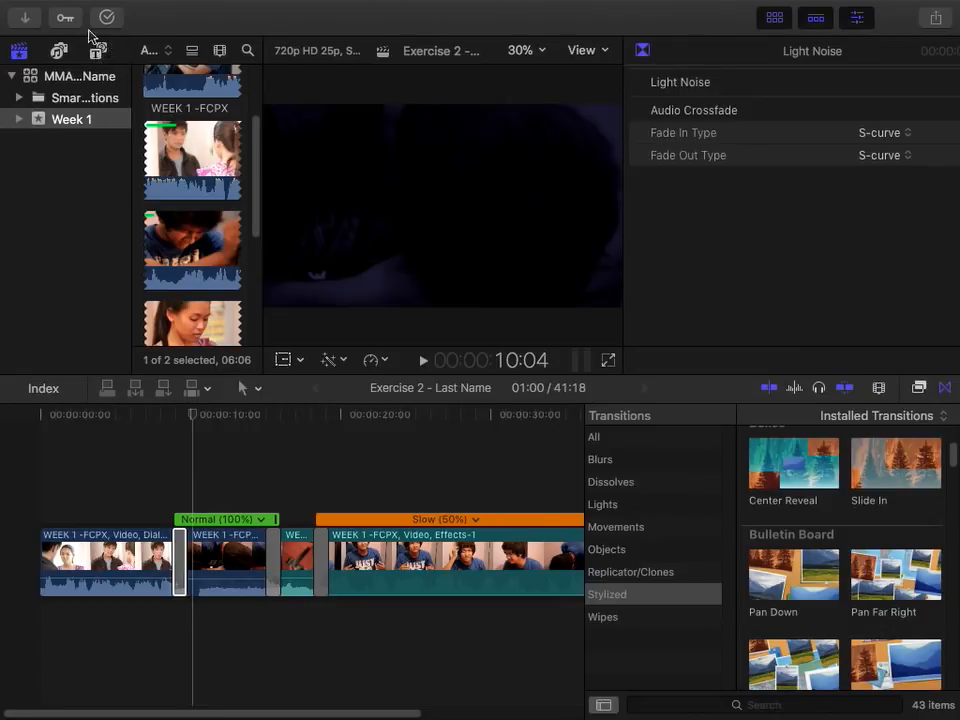
pyautogui.click(946, 388)
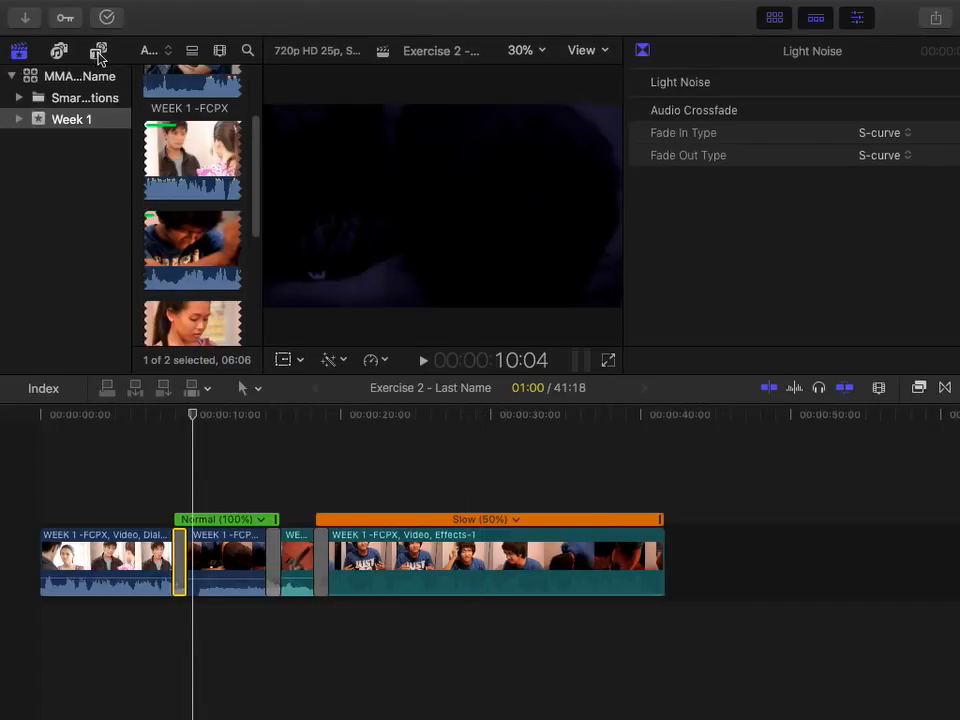
# Show the available titles and browse the 3D and 3D Cinematic categories
pyautogui.click(98, 52)
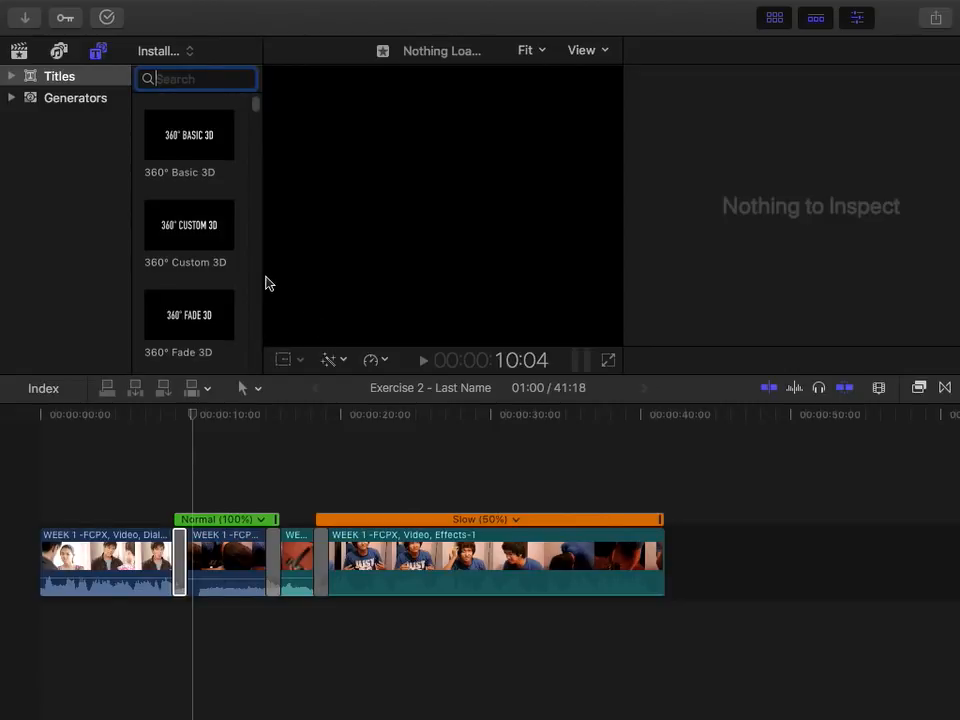
pyautogui.click(11, 77)
pyautogui.click(60, 119)
pyautogui.click(56, 98)
pyautogui.click(64, 120)
pyautogui.scroll(-2, 254, 274)
pyautogui.scroll(2, 255, 240)
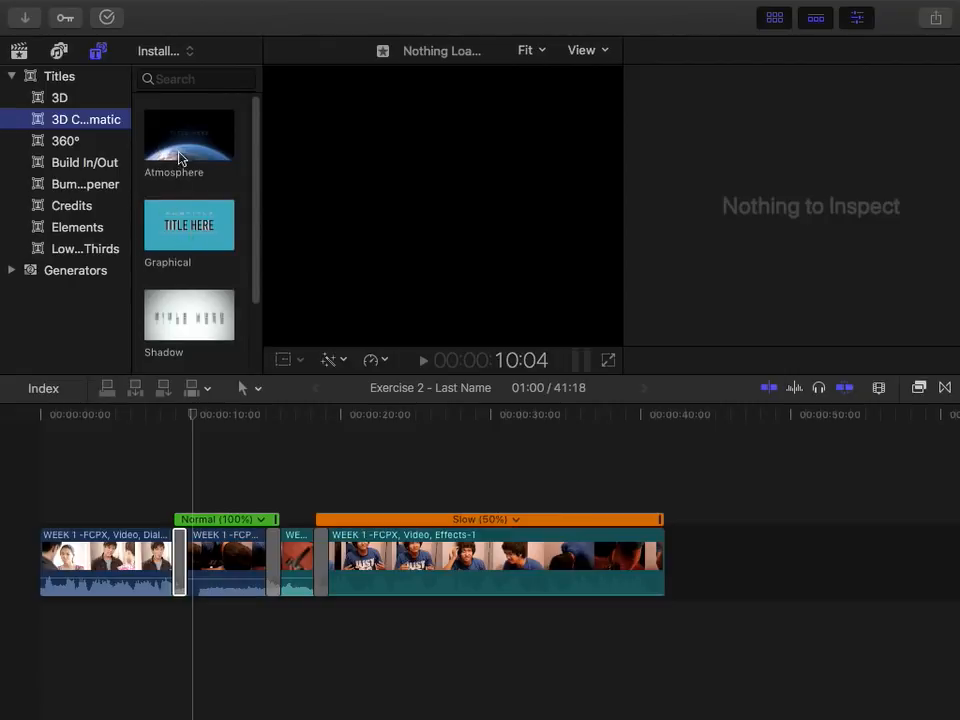
# Insert the Shadow title from 3D Cinematic at the start of the timeline, before the first clip, and play it
pyautogui.scroll(-2, 257, 251)
pyautogui.moveTo(183, 240); pyautogui.dragTo(37, 562)
pyautogui.click(39, 411)
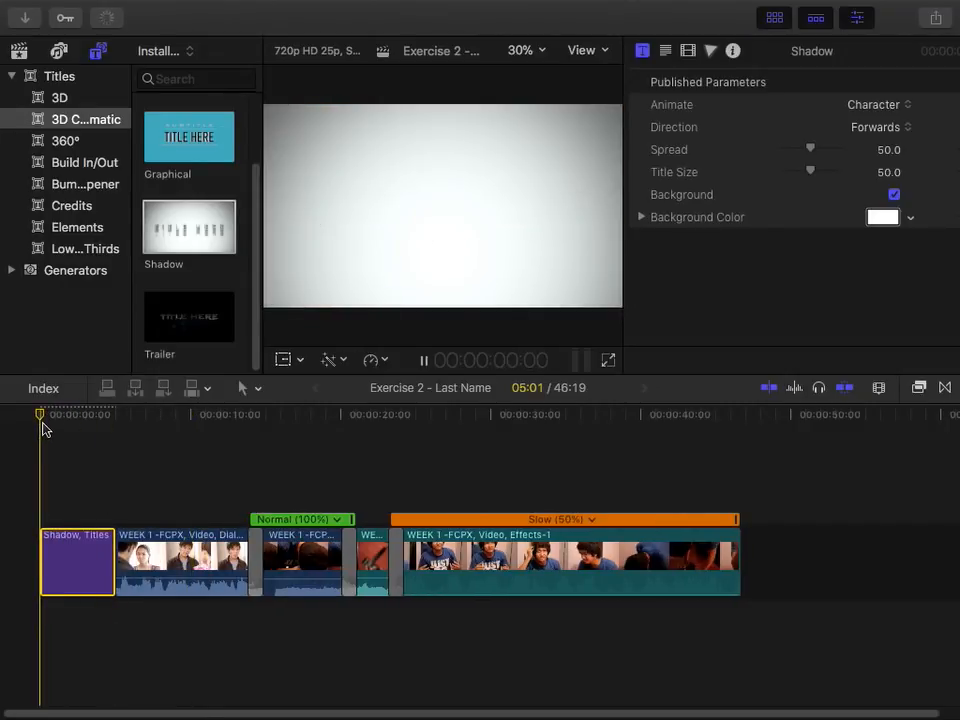
pyautogui.press('space')
# Replace the Shadow title's text with "pambihira" and play the title from the start of the timeline
pyautogui.click(340, 210)
pyautogui.doubleClick(323, 219)
pyautogui.write('P Here')
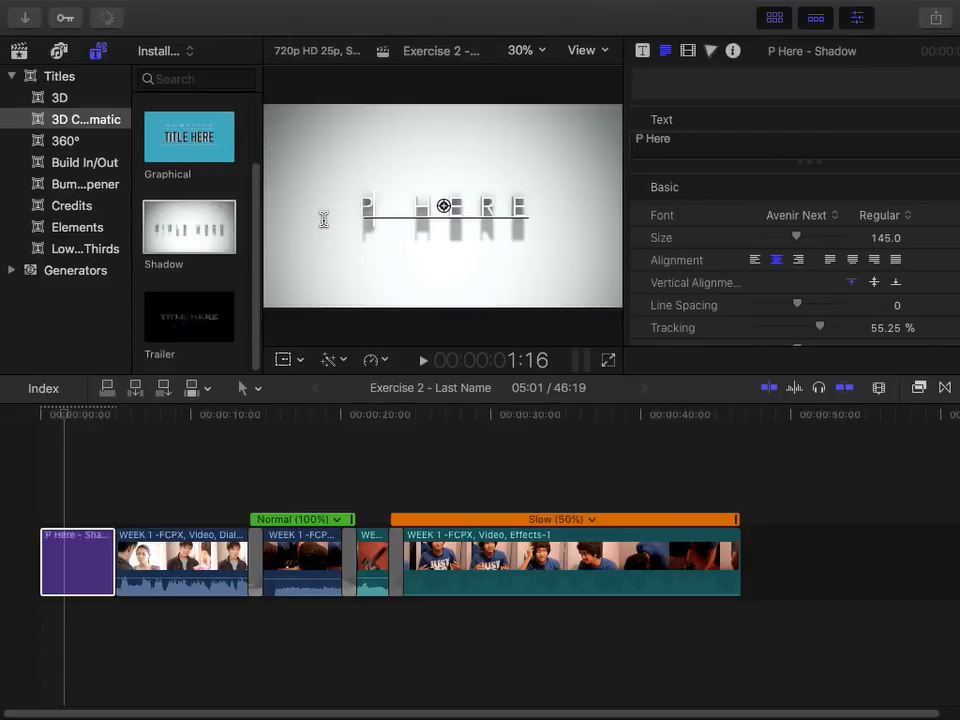
pyautogui.press('super+a')
pyautogui.write('pa')
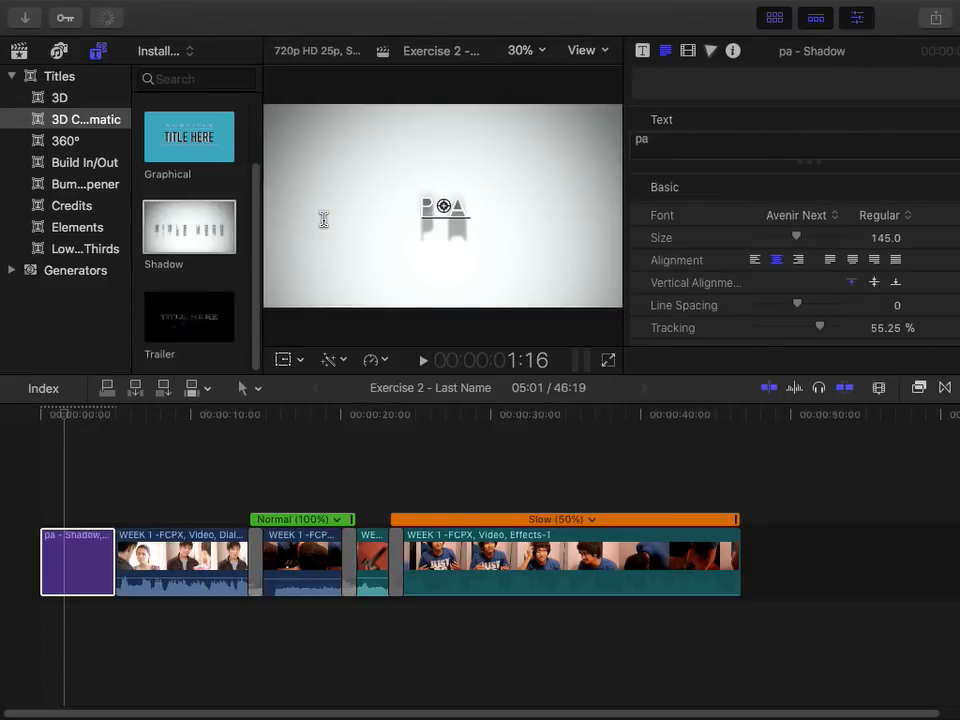
pyautogui.write('mbihira')
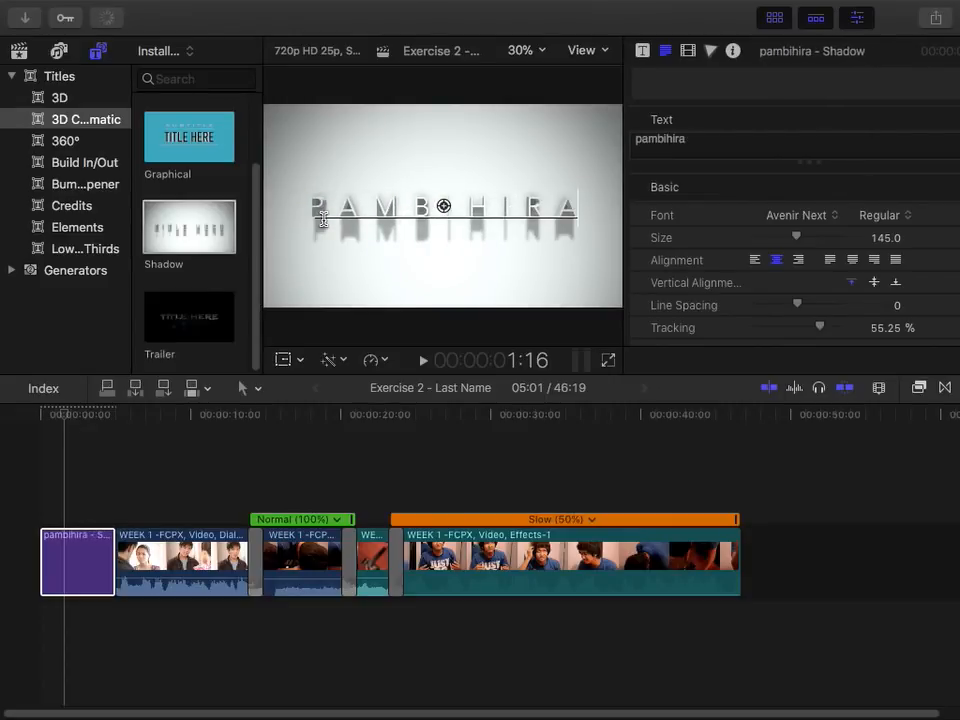
pyautogui.moveTo(64, 416); pyautogui.dragTo(42, 418)
pyautogui.press('space')
pyautogui.press('space')
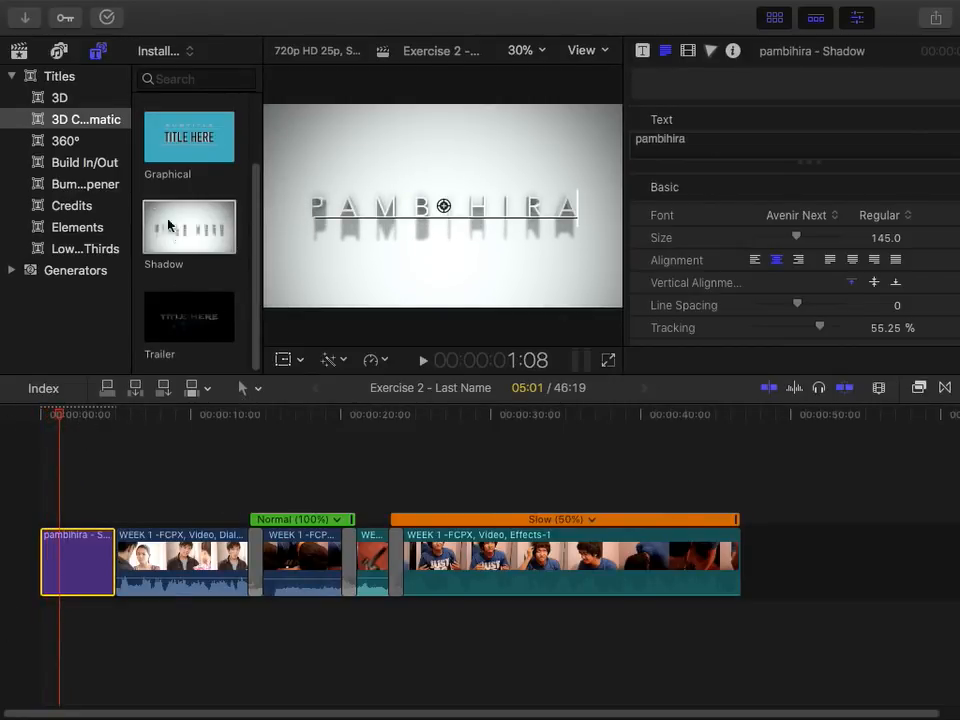
# Look through the 360° and 3D title categories, previewing titles such as Fade 3D and Lower Third 3D
pyautogui.click(76, 143)
pyautogui.click(80, 103)
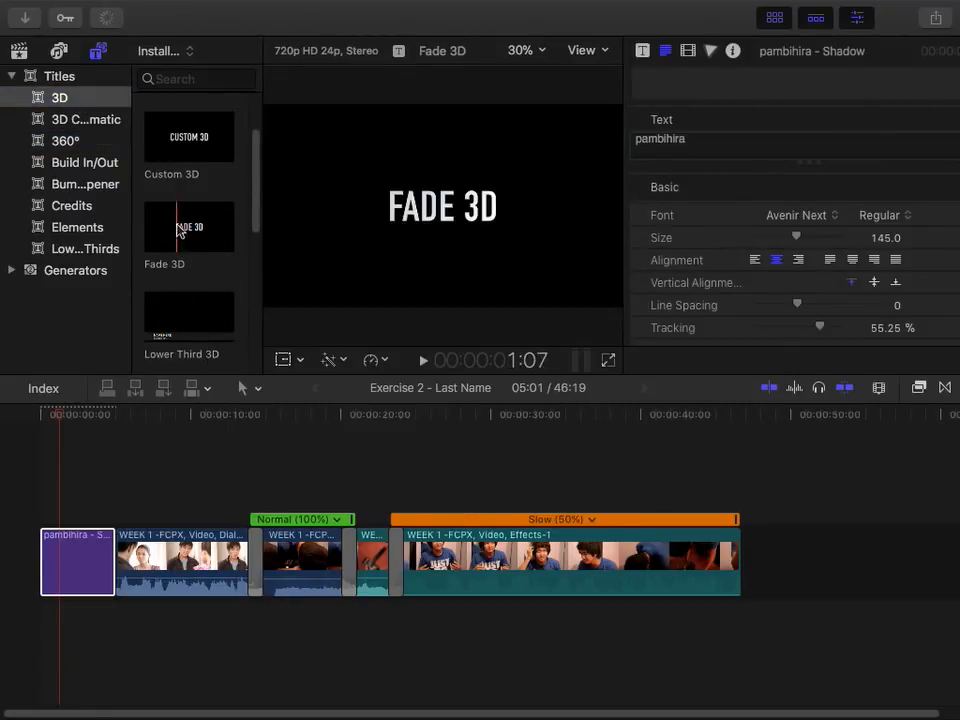
pyautogui.scroll(-3, 257, 244)
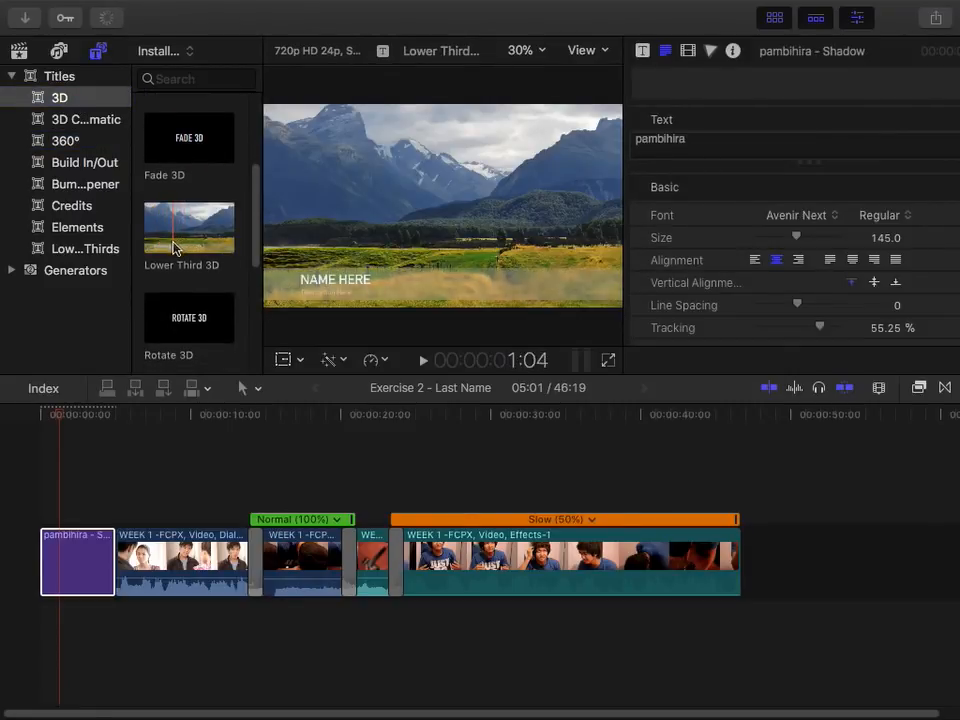
pyautogui.moveTo(256, 224); pyautogui.dragTo(96, 144)
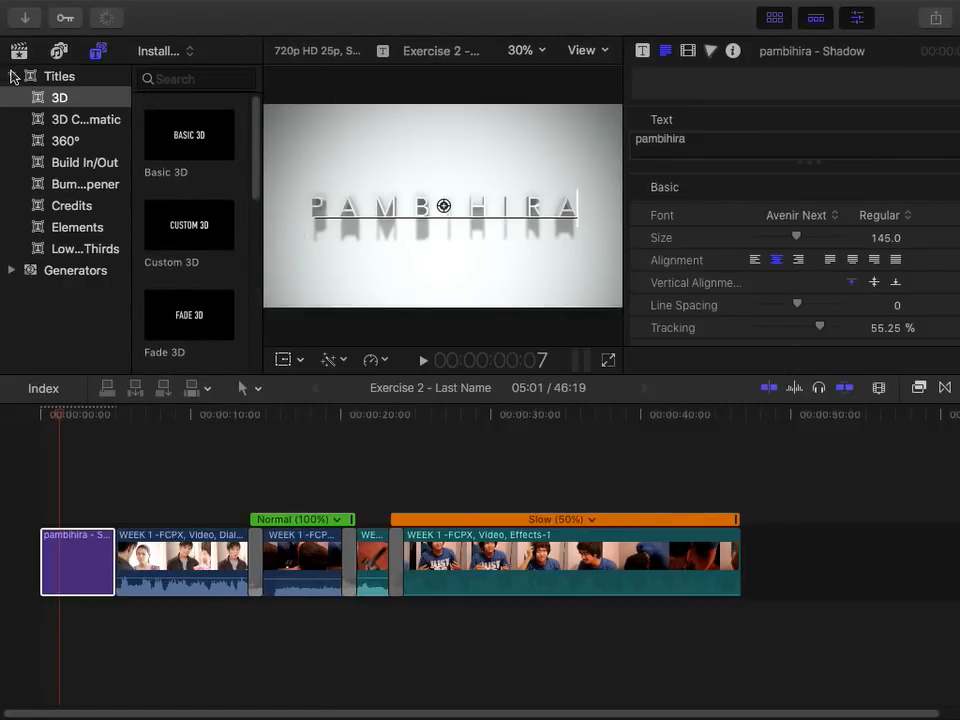
# Browse the generator categories 360°, Backgrounds, Elements, Solids and Textures, and return to Backgrounds
pyautogui.click(12, 76)
pyautogui.click(11, 97)
pyautogui.click(69, 121)
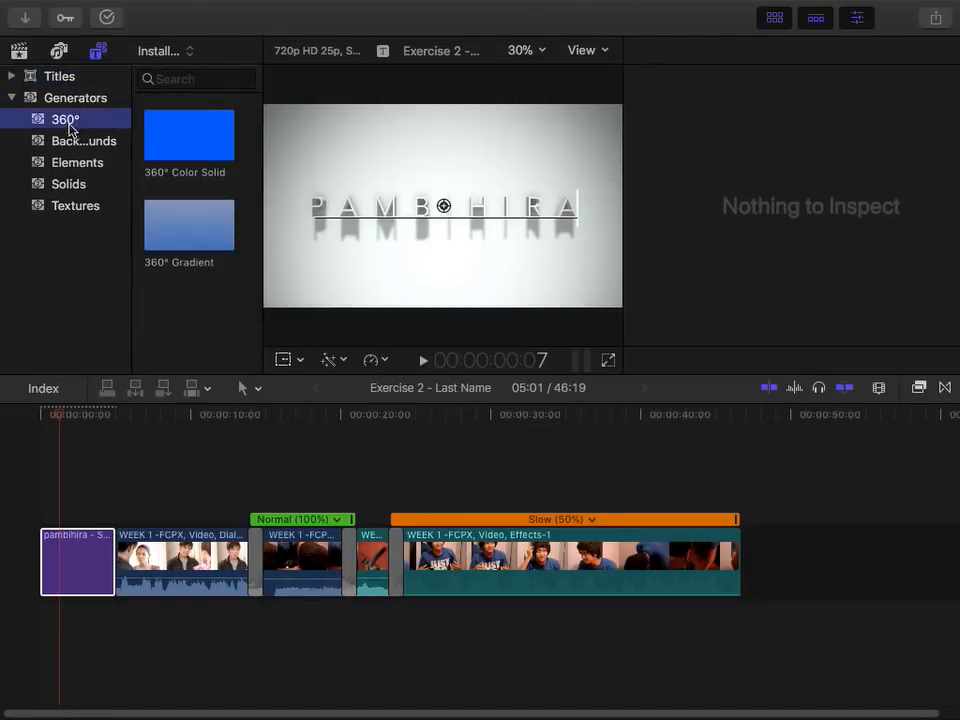
pyautogui.click(88, 141)
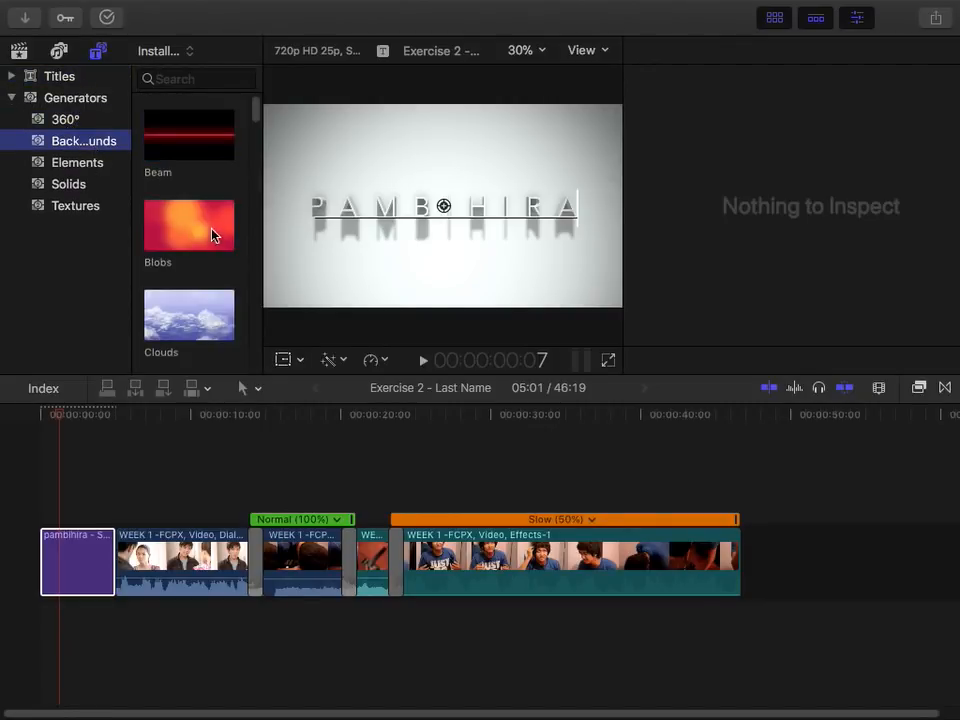
pyautogui.click(170, 152)
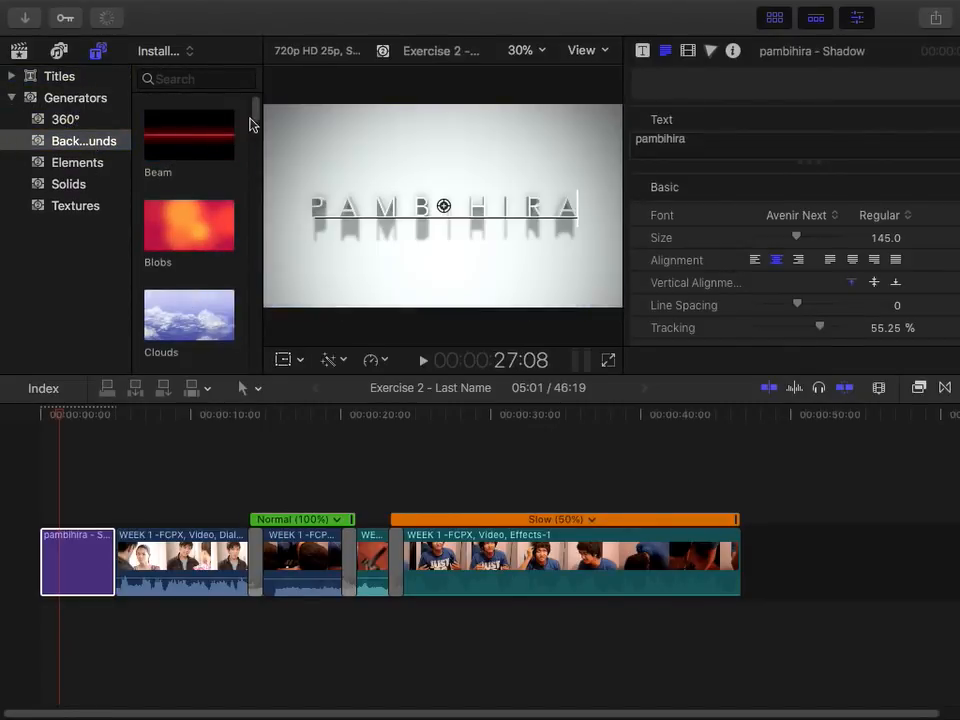
pyautogui.scroll(-8, 255, 129)
pyautogui.scroll(-3, 255, 189)
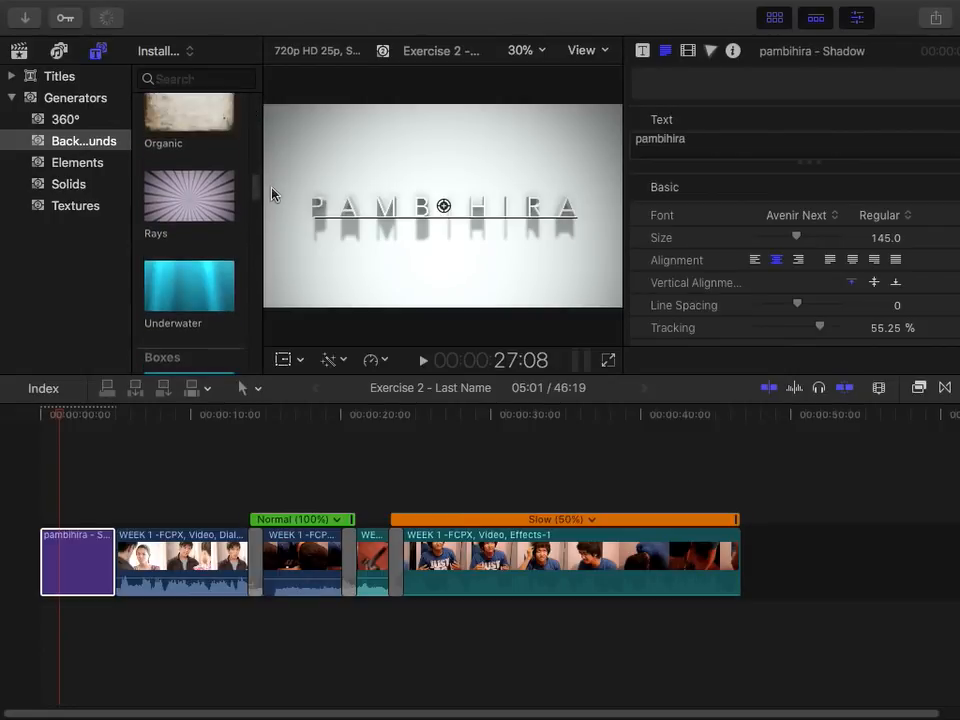
pyautogui.scroll(5, 258, 150)
pyautogui.click(75, 162)
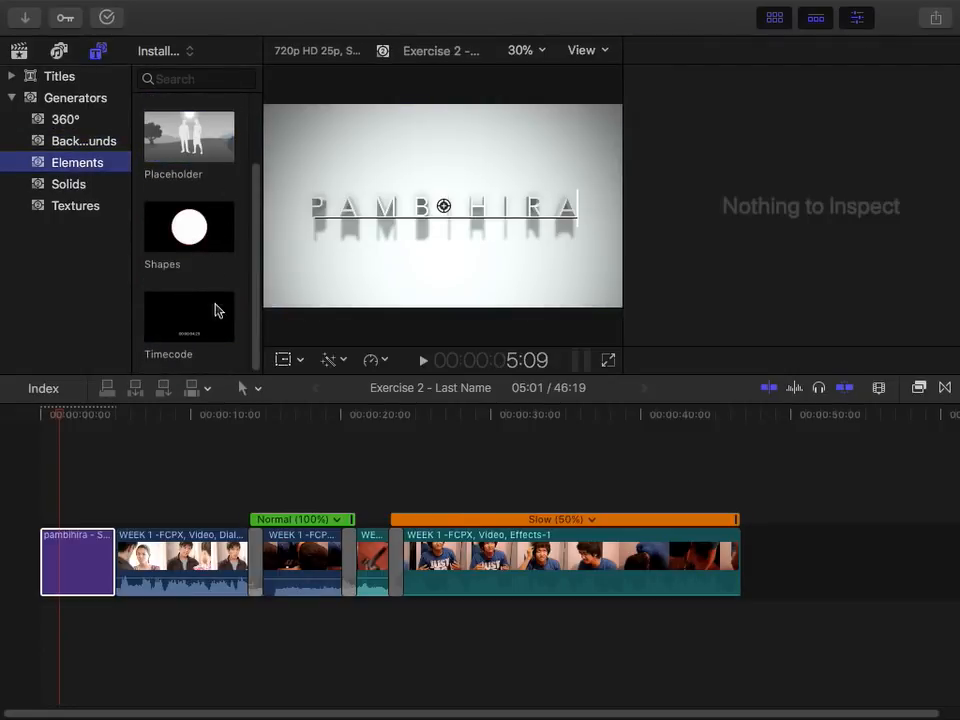
pyautogui.click(68, 190)
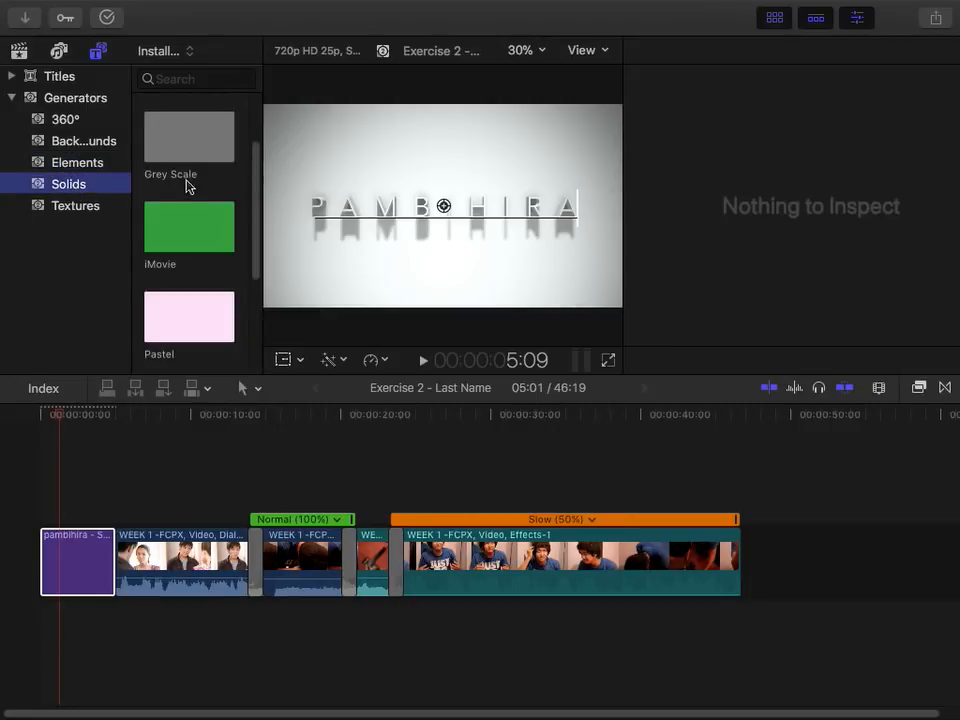
pyautogui.click(73, 210)
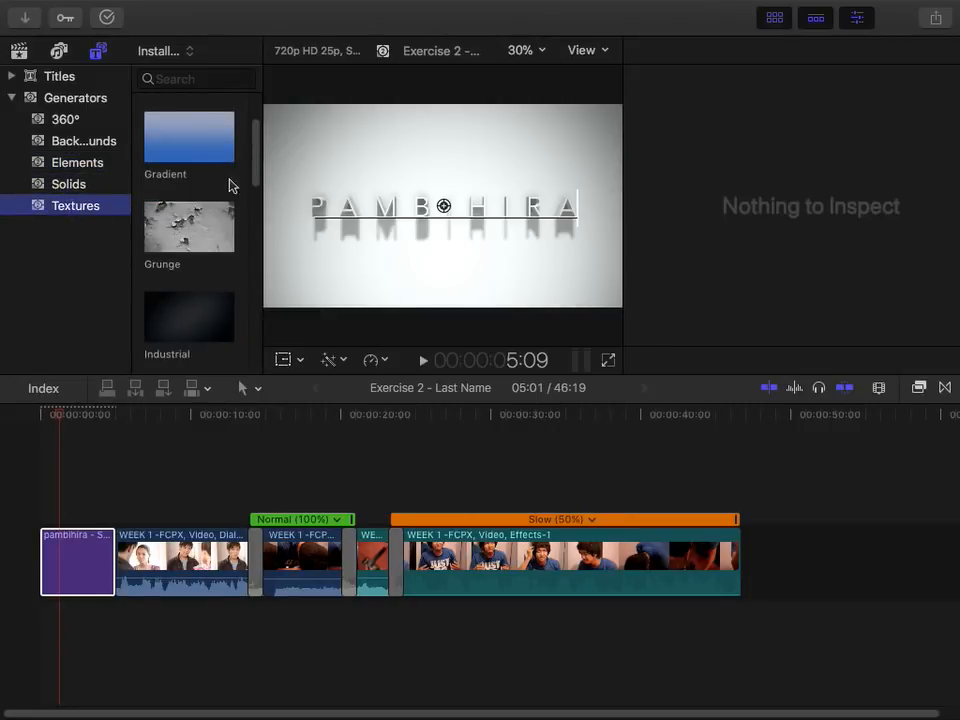
pyautogui.click(62, 164)
pyautogui.click(123, 145)
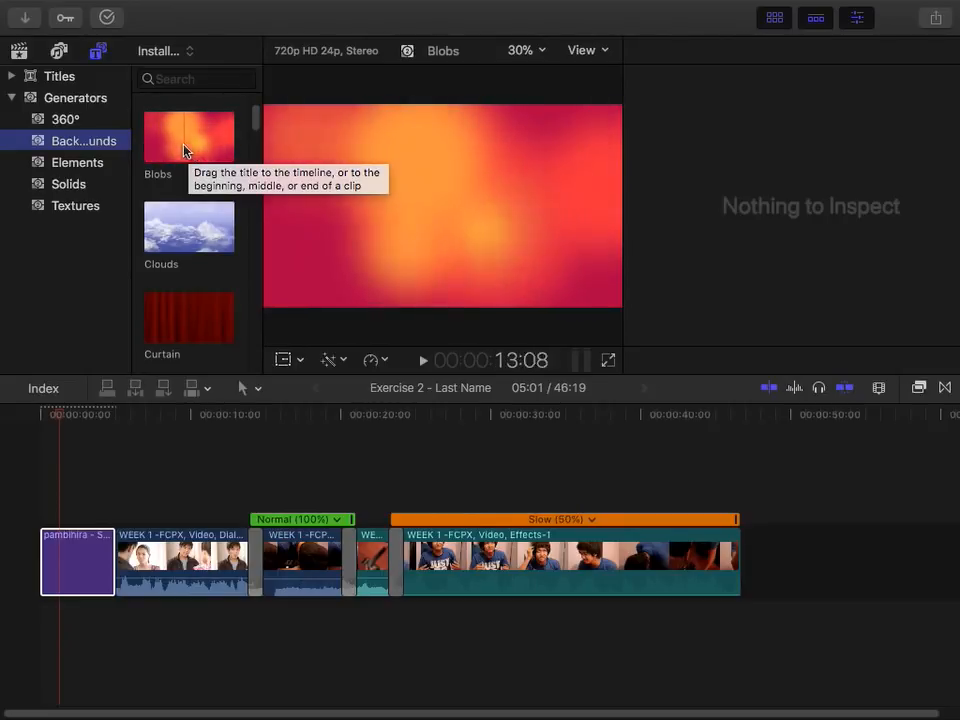
# Place the Blobs background above the first video clip and shorten it to 8:21, matching that clip's end
pyautogui.moveTo(178, 148); pyautogui.dragTo(175, 227)
pyautogui.moveTo(251, 430); pyautogui.dragTo(257, 119)
pyautogui.scroll(-3, 257, 166)
pyautogui.moveTo(194, 166); pyautogui.dragTo(165, 489)
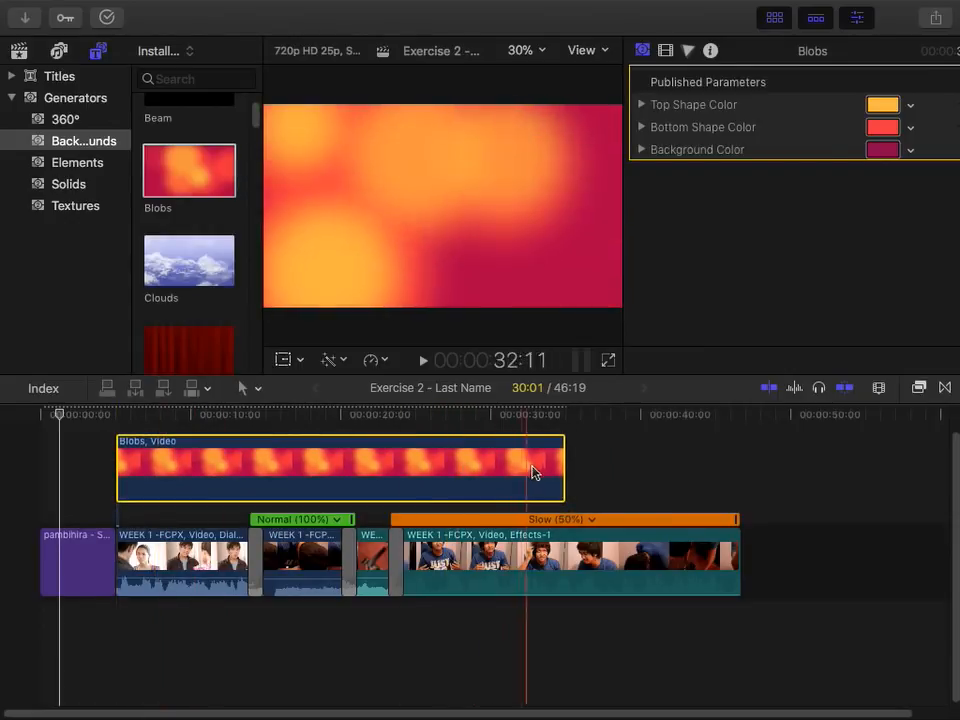
pyautogui.moveTo(387, 470); pyautogui.dragTo(311, 467)
pyautogui.press('super+z')
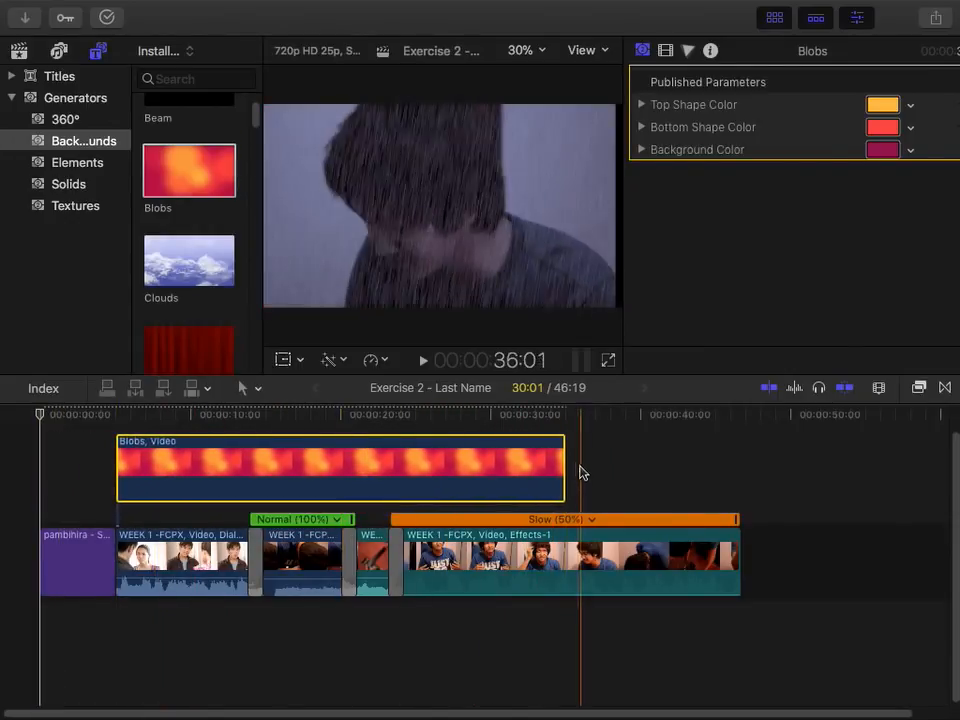
pyautogui.moveTo(563, 467); pyautogui.dragTo(243, 490)
# Change the Blobs clip's Top Shape Color to pink with the color wheel
pyautogui.click(176, 485)
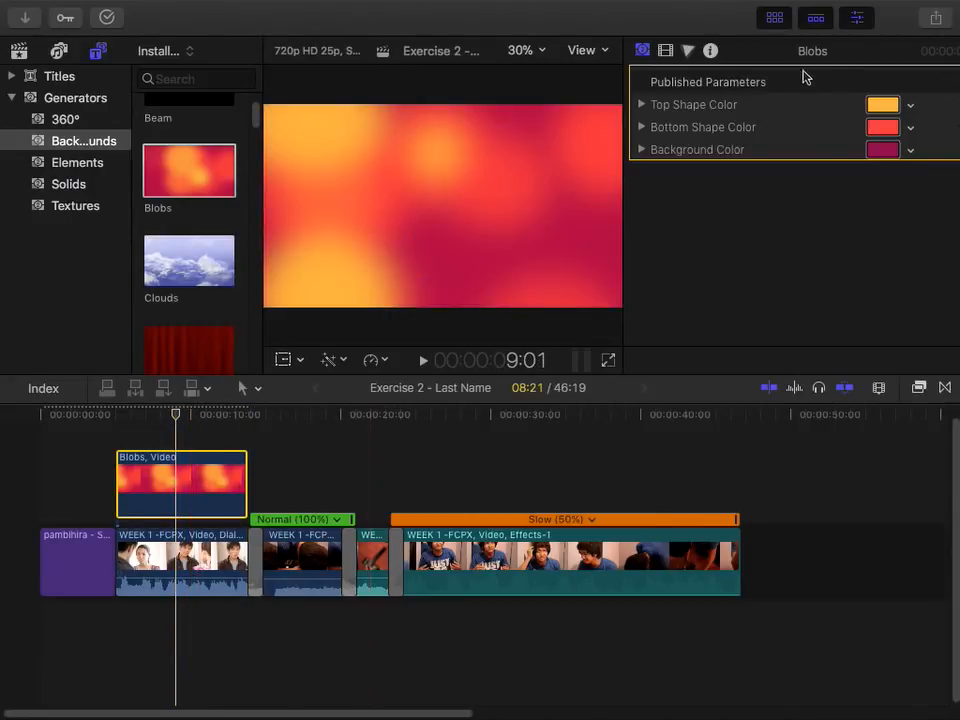
pyautogui.click(881, 110)
pyautogui.moveTo(154, 471); pyautogui.dragTo(93, 443)
pyautogui.click(133, 542)
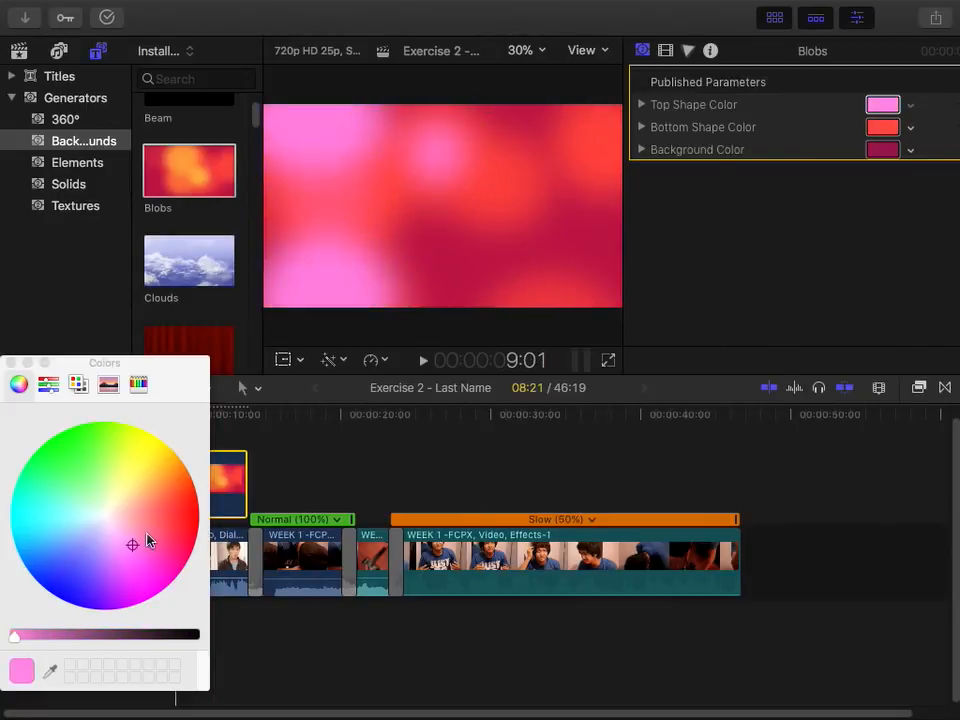
pyautogui.moveTo(156, 394); pyautogui.dragTo(194, 394)
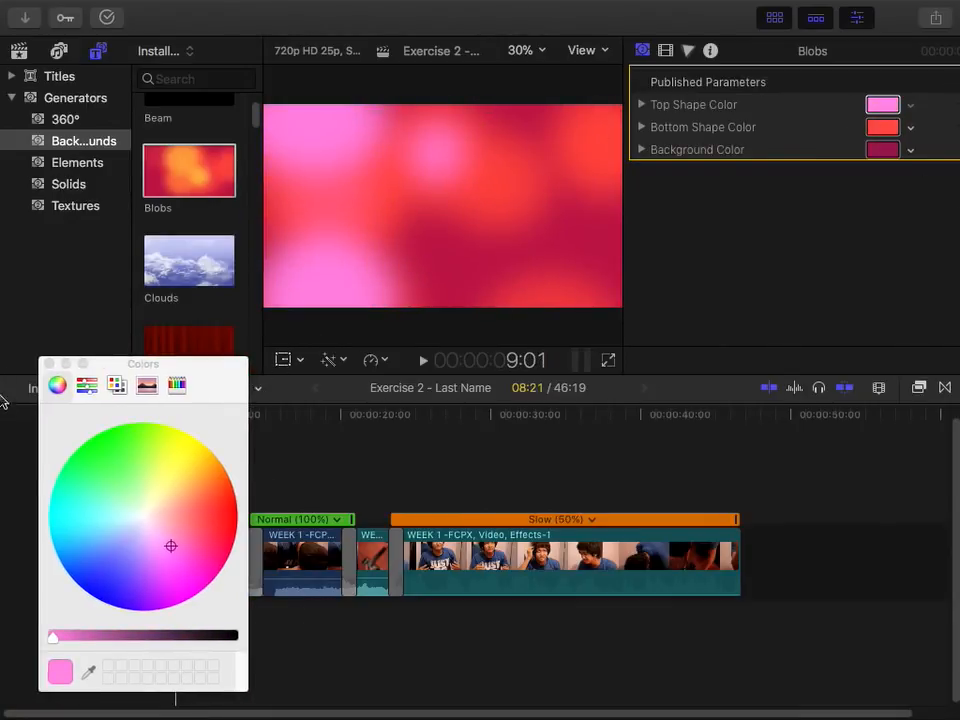
pyautogui.click(49, 364)
# Try the Add and Lighten blend modes on the Blobs clip, set it to Exclusion, and play the result
pyautogui.click(645, 52)
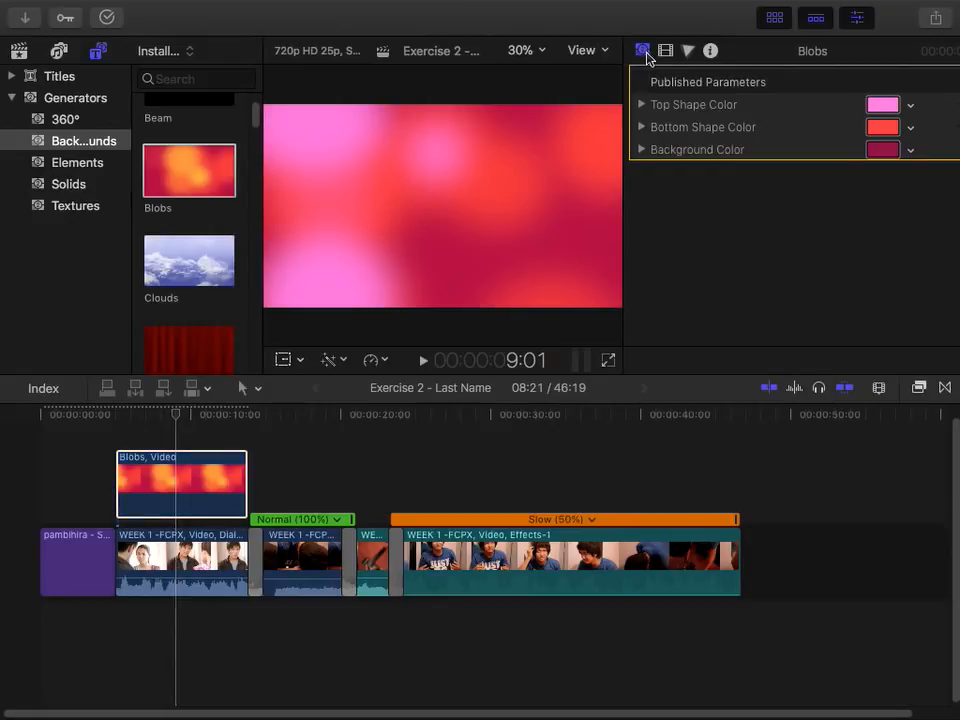
pyautogui.click(665, 52)
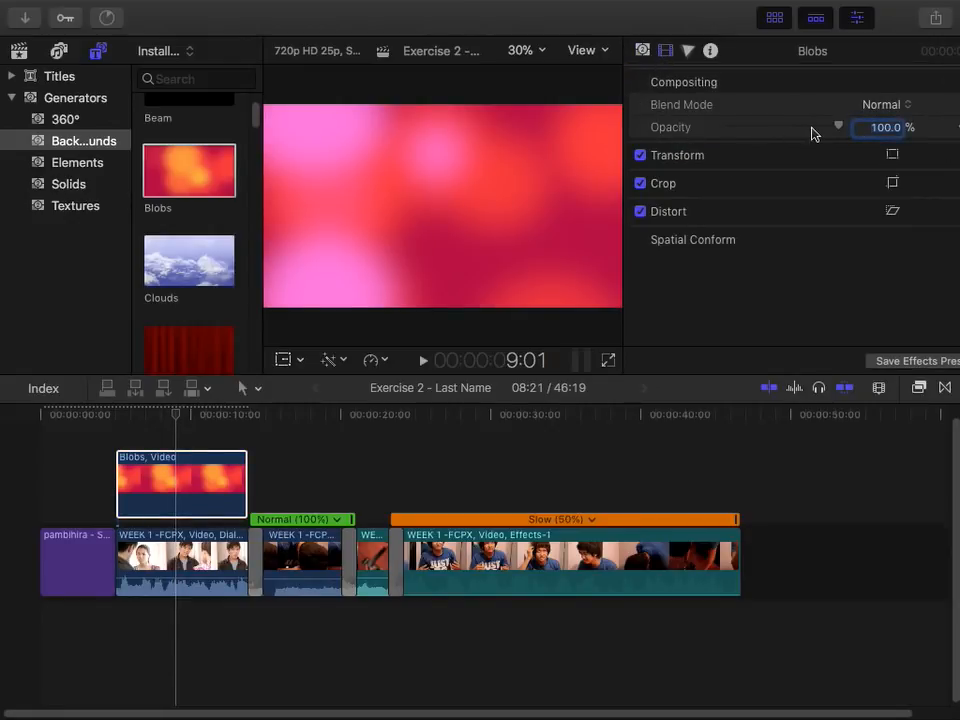
pyautogui.click(866, 108)
pyautogui.click(818, 227)
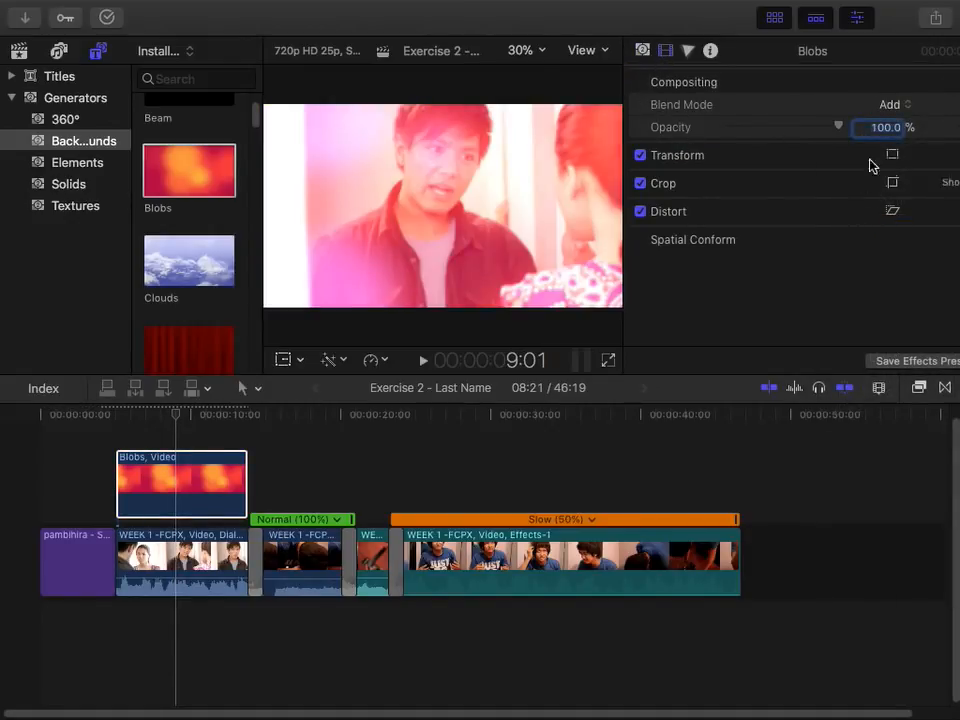
pyautogui.click(896, 104)
pyautogui.click(897, 122)
pyautogui.click(894, 106)
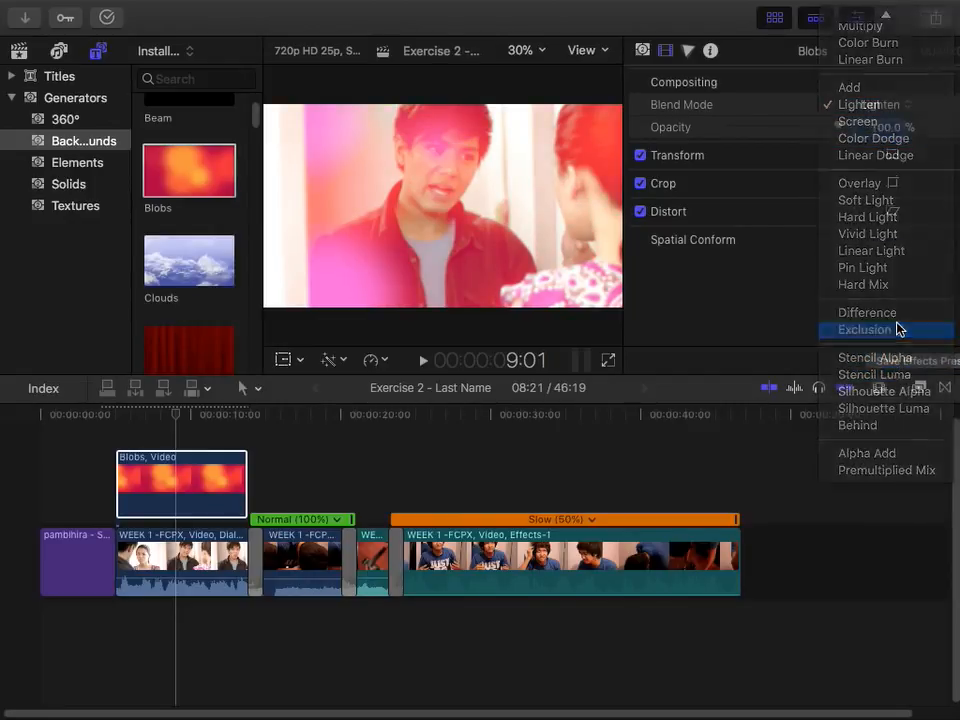
pyautogui.click(899, 331)
pyautogui.press('space')
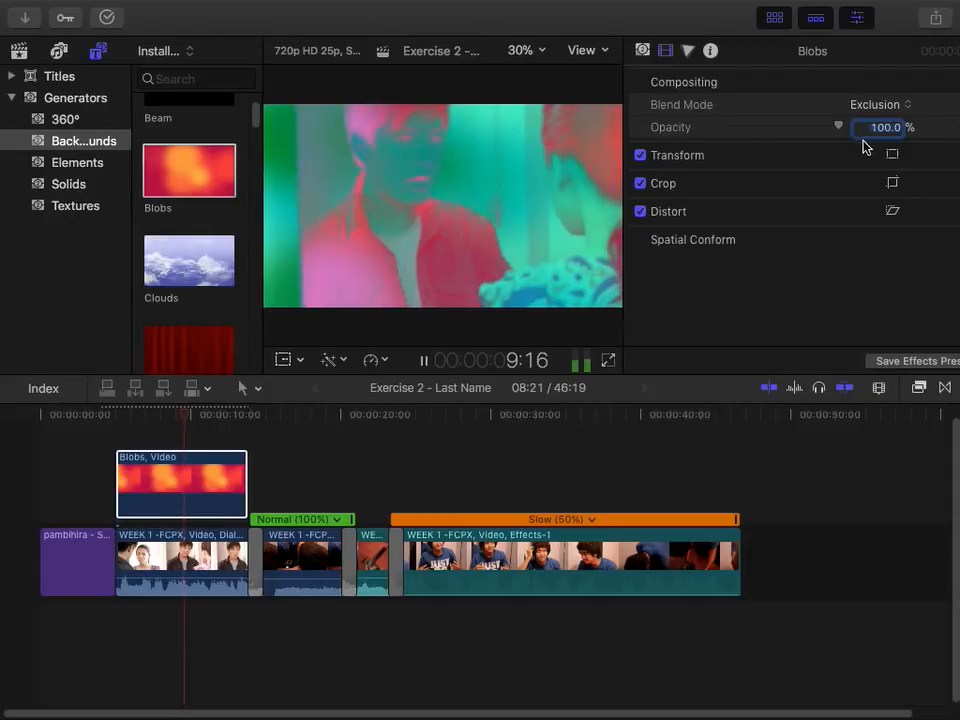
pyautogui.press('space')
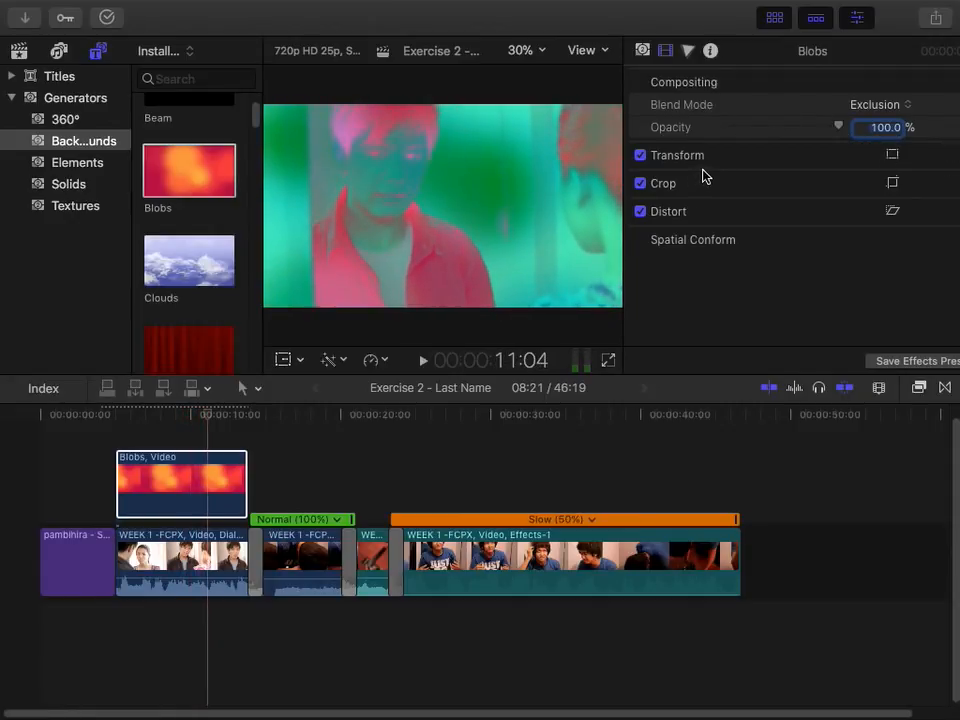
# Trim the left side of the Blobs clip by 720 px using Crop, and play across it
pyautogui.click(951, 184)
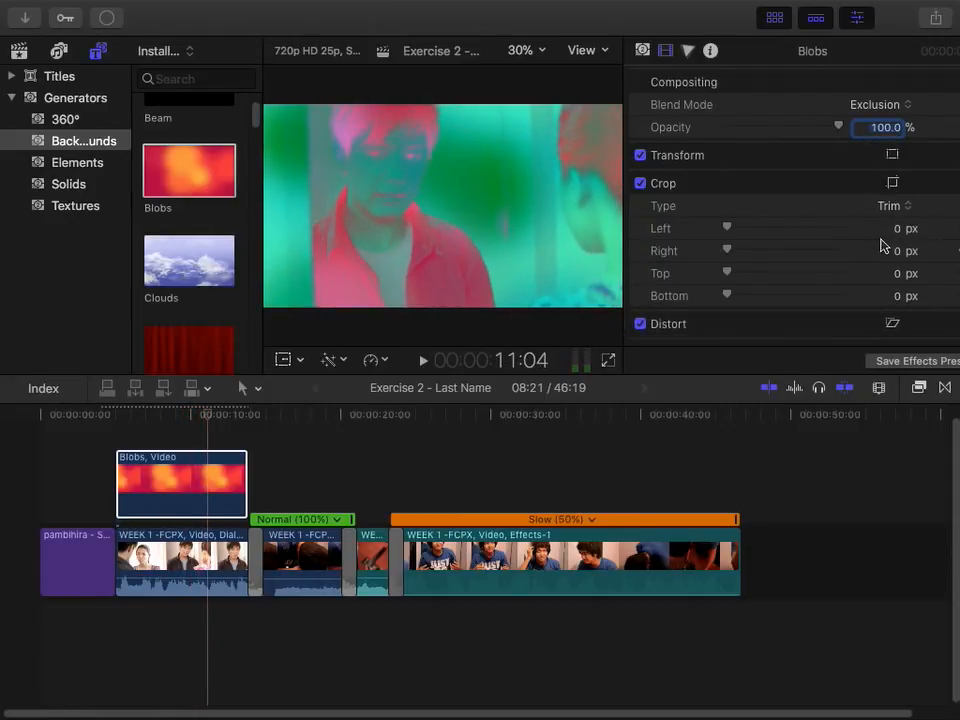
pyautogui.moveTo(727, 229); pyautogui.dragTo(855, 240)
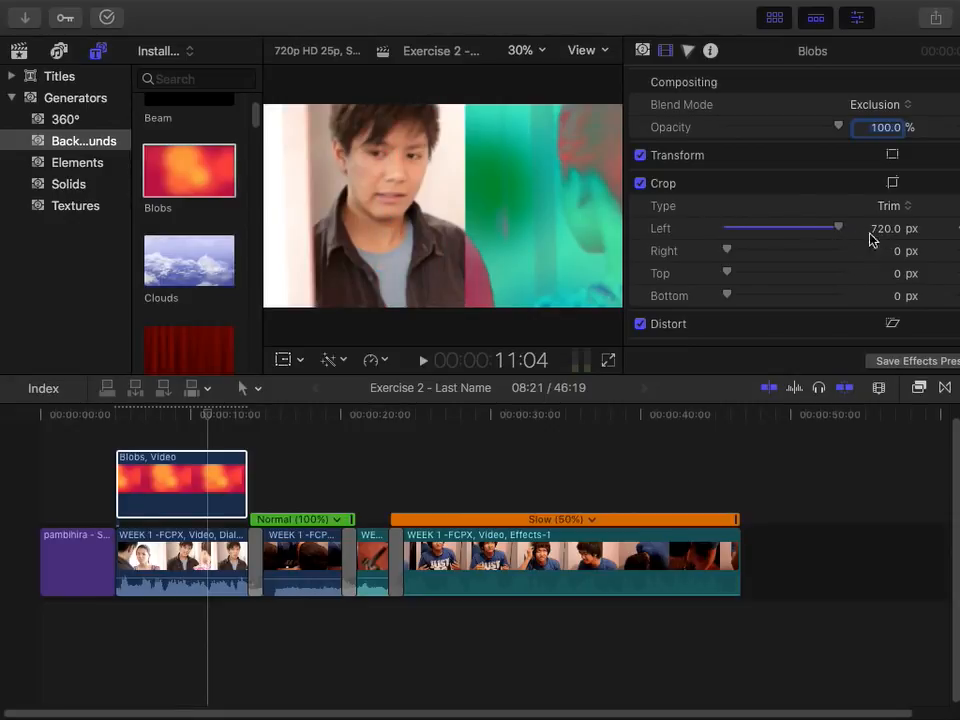
pyautogui.click(877, 106)
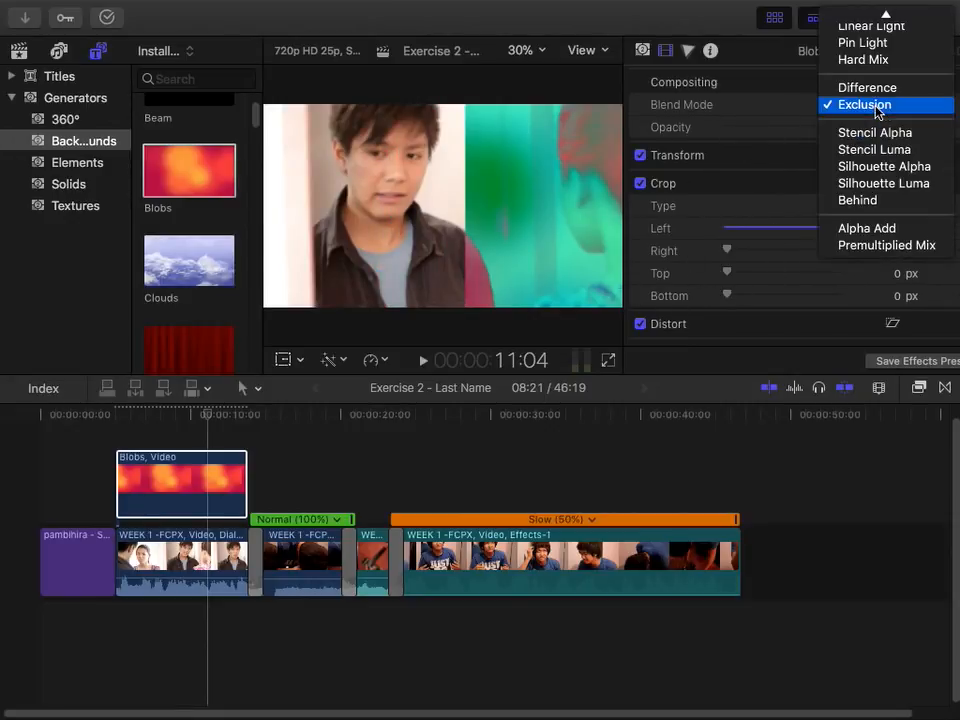
pyautogui.click(697, 116)
pyautogui.click(692, 52)
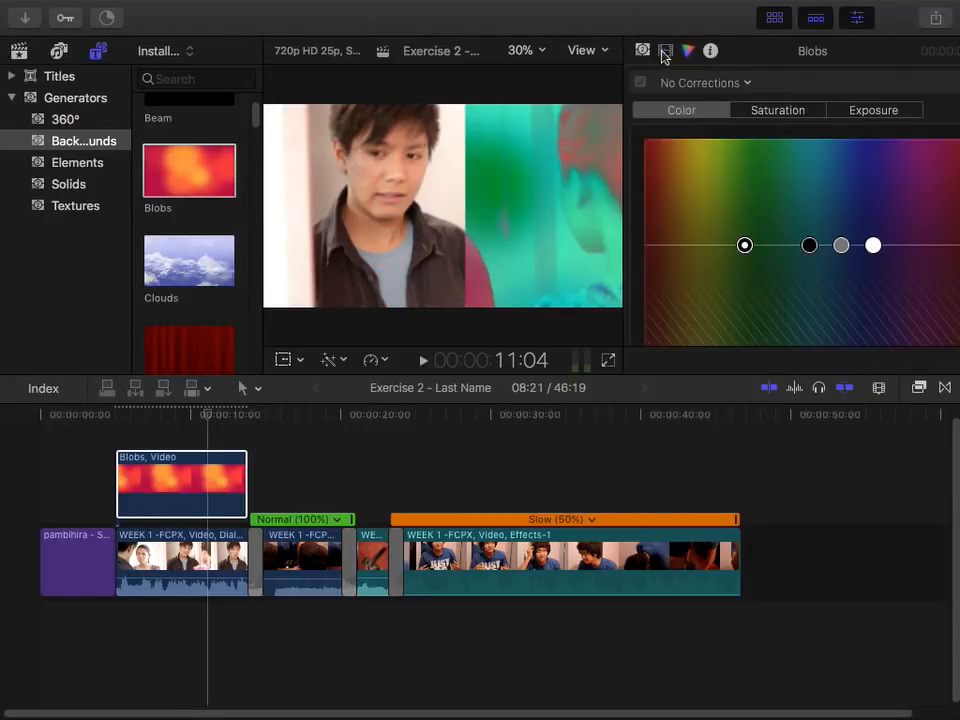
pyautogui.click(664, 52)
pyautogui.moveTo(189, 416); pyautogui.dragTo(171, 416)
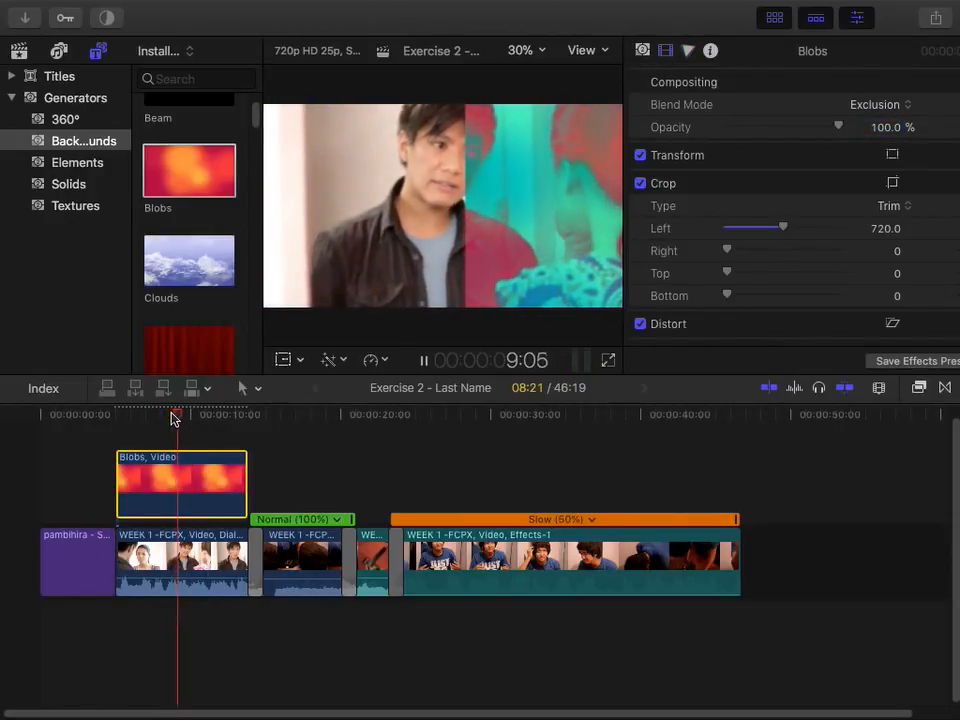
pyautogui.press('space')
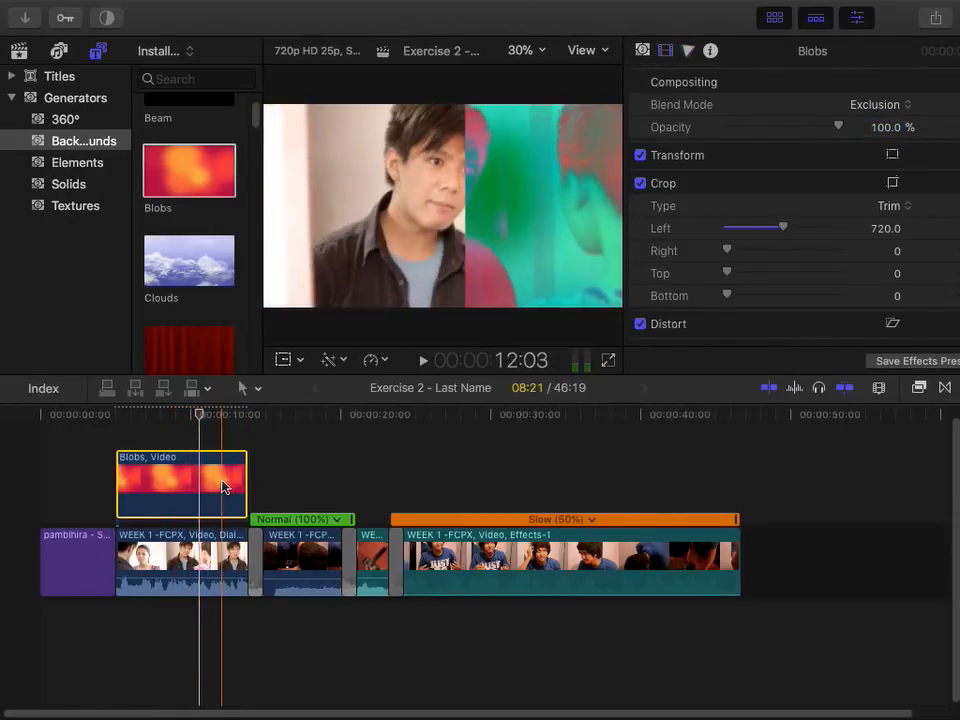
# Delete the Blobs clip from above the first video clip
pyautogui.press('Delete')
pyautogui.moveTo(220, 455); pyautogui.dragTo(633, 638)
pyautogui.click(635, 640)
pyautogui.moveTo(620, 712); pyautogui.dragTo(743, 714)
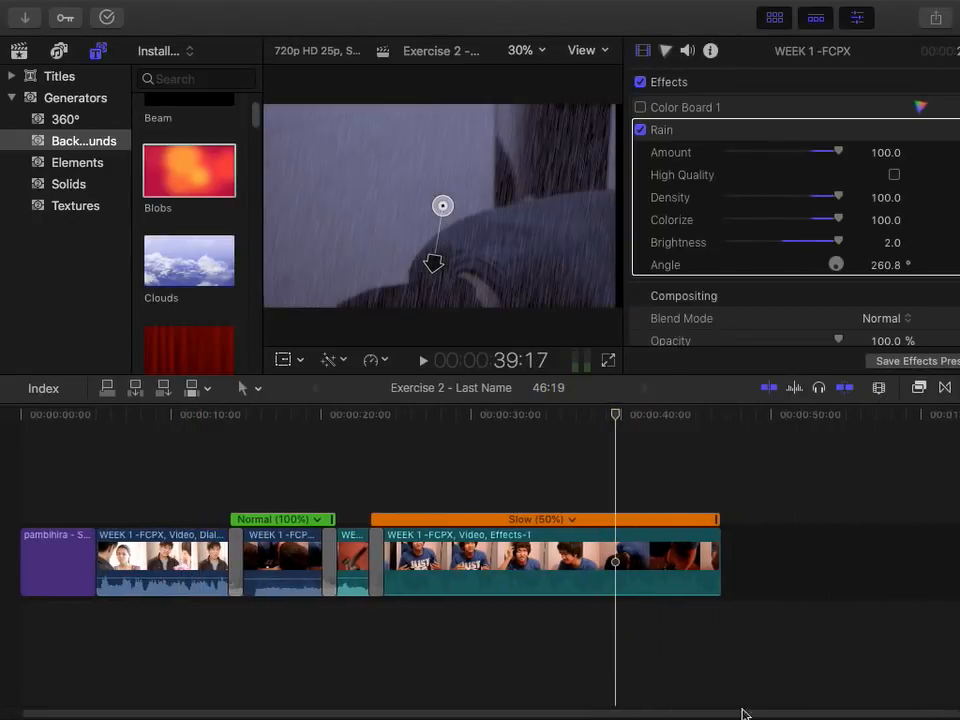
# Show the Week 1 event's media again and move the playhead to the start of the third video clip
pyautogui.click(21, 53)
pyautogui.moveTo(497, 8)
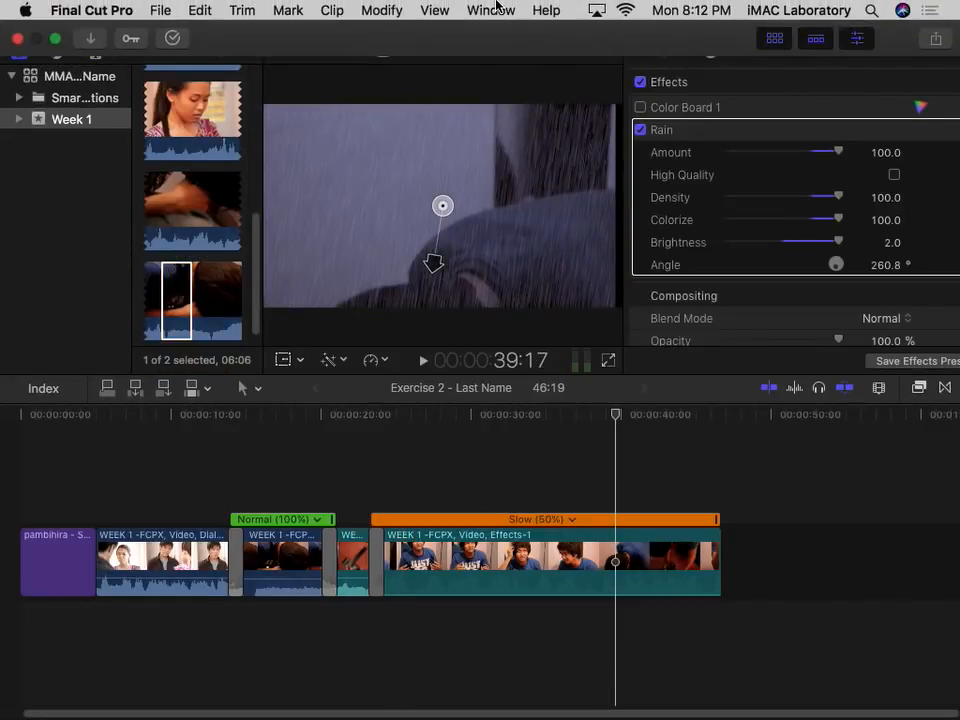
pyautogui.click(647, 460)
pyautogui.moveTo(644, 455); pyautogui.dragTo(338, 479)
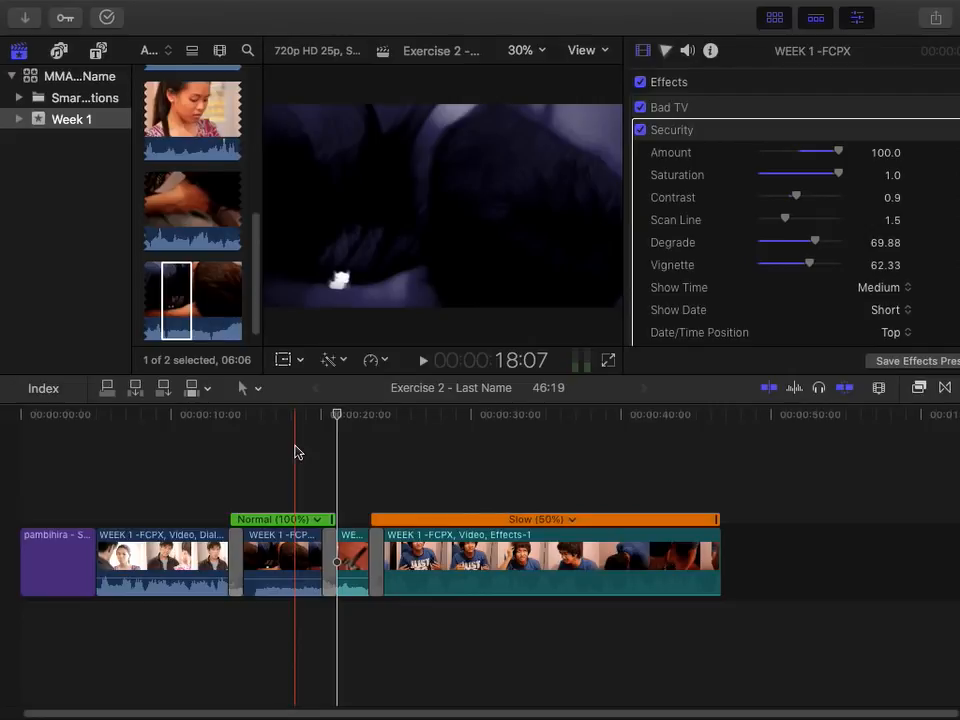
# Look through the GarageBand, iTunes, and Sound Effects audio sources
pyautogui.click(58, 50)
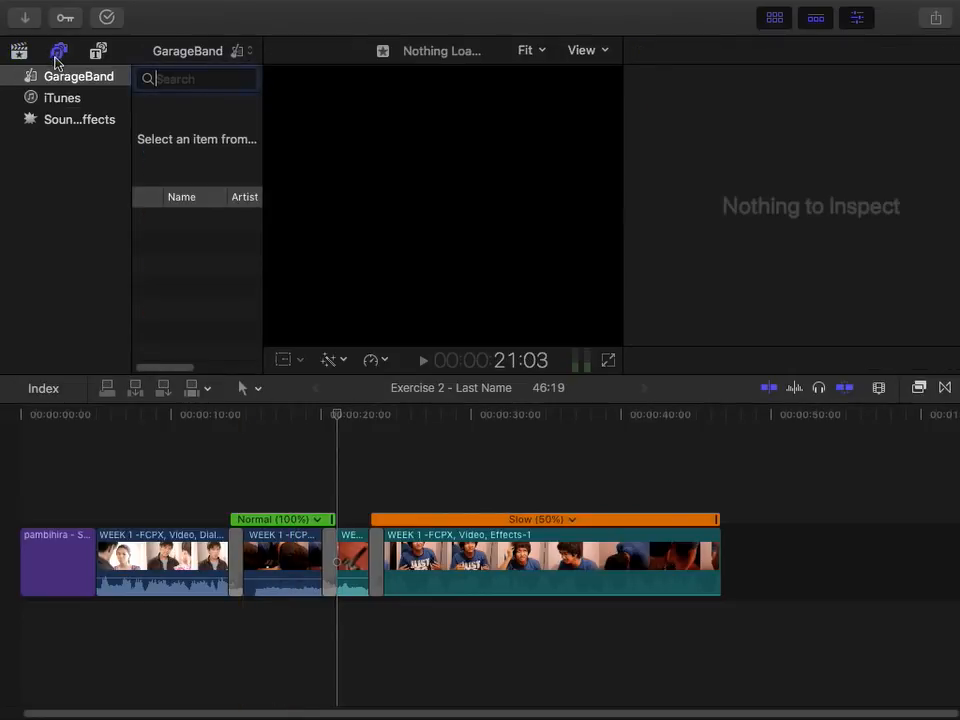
pyautogui.click(98, 52)
pyautogui.click(58, 50)
pyautogui.click(71, 122)
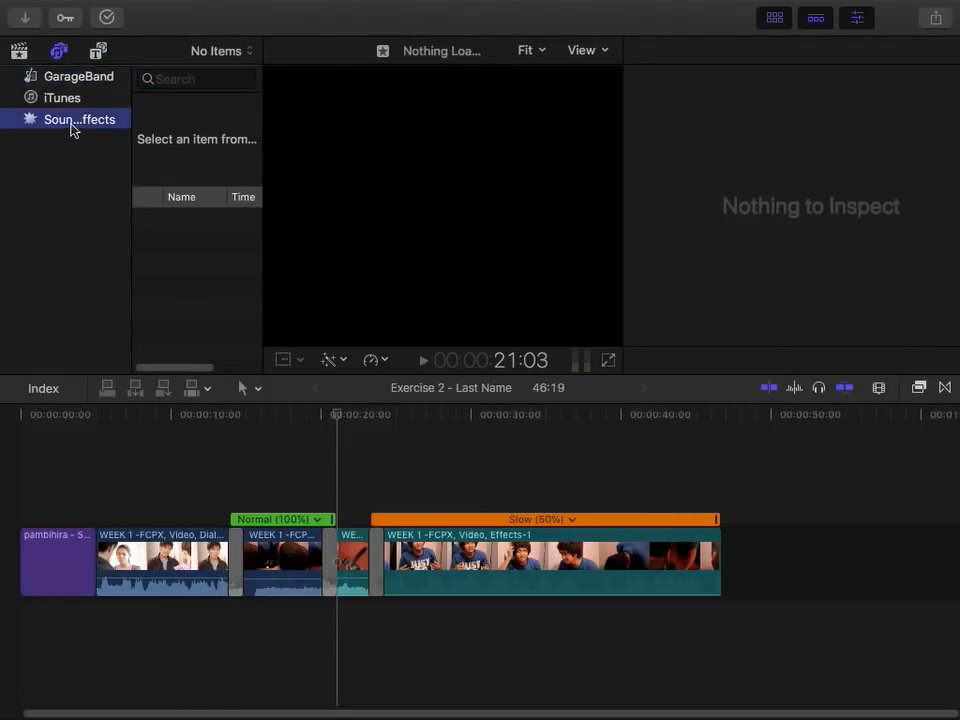
pyautogui.click(81, 95)
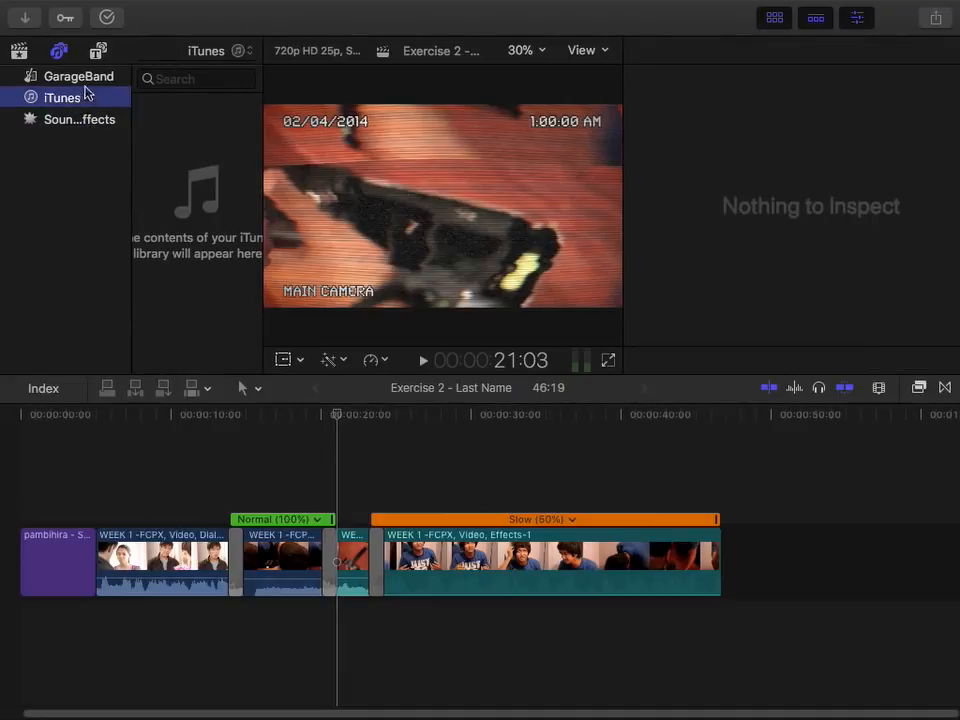
pyautogui.click(87, 79)
pyautogui.click(82, 120)
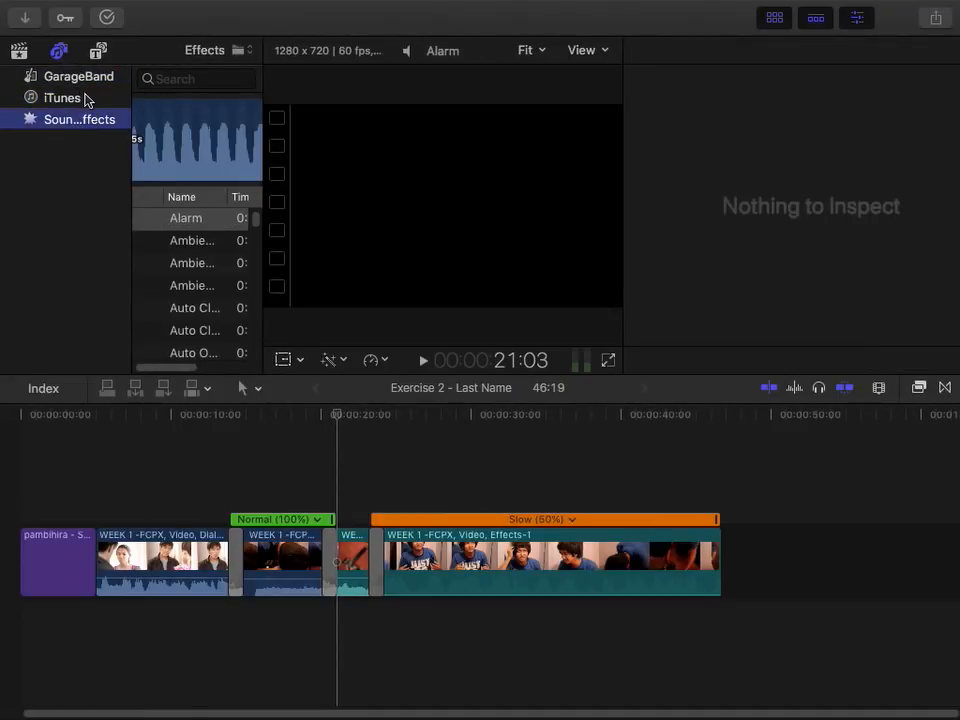
pyautogui.click(82, 99)
pyautogui.click(81, 118)
# Hide the inspector, show the Sound Effects library, and collapse the source sidebar so the effects list has more room
pyautogui.click(857, 22)
pyautogui.click(69, 100)
pyautogui.click(88, 123)
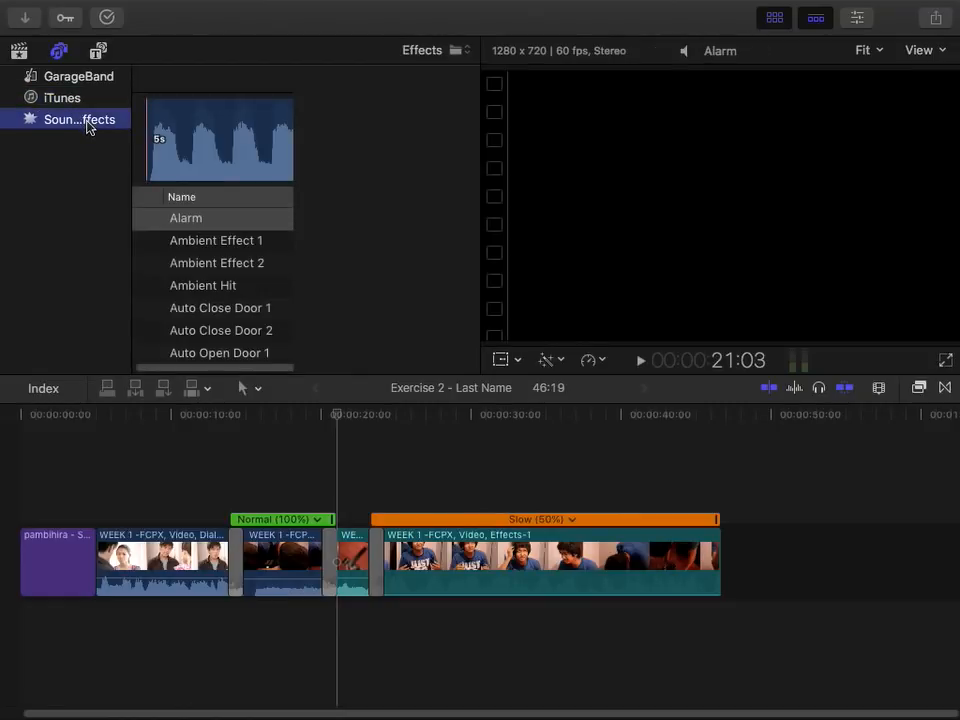
pyautogui.click(450, 50)
pyautogui.click(440, 66)
pyautogui.click(65, 51)
pyautogui.click(64, 52)
pyautogui.click(63, 53)
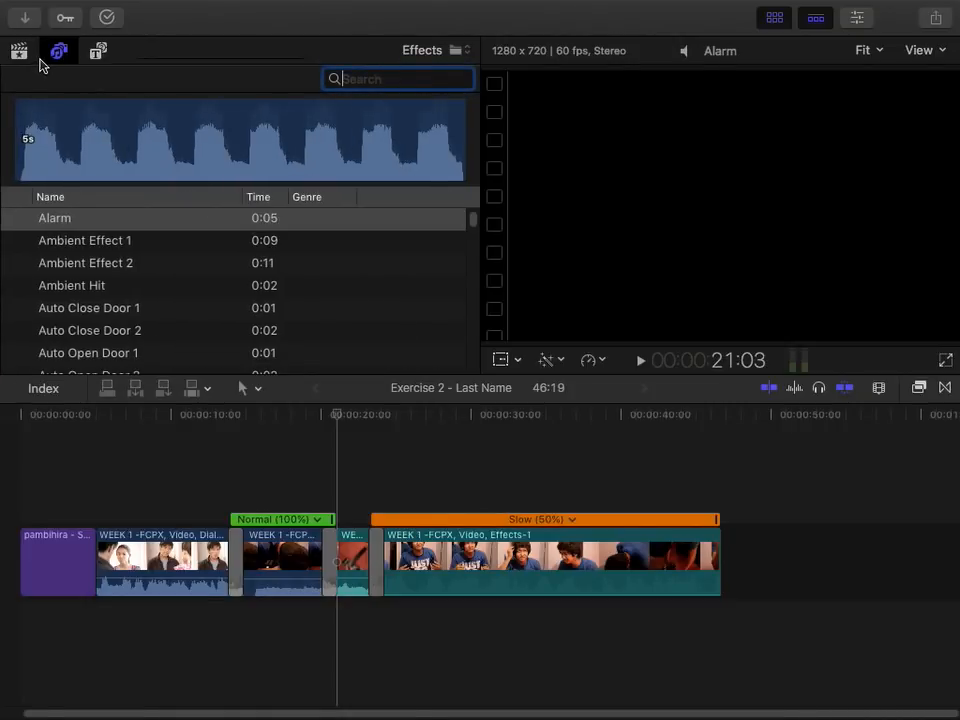
pyautogui.click(56, 56)
pyautogui.click(59, 56)
# Check the Theme Music category, switch to the Final Cut Pro Sci-Fi category, and preview Drone Angelic Mystery with the volume raised
pyautogui.click(473, 55)
pyautogui.click(456, 54)
pyautogui.click(456, 54)
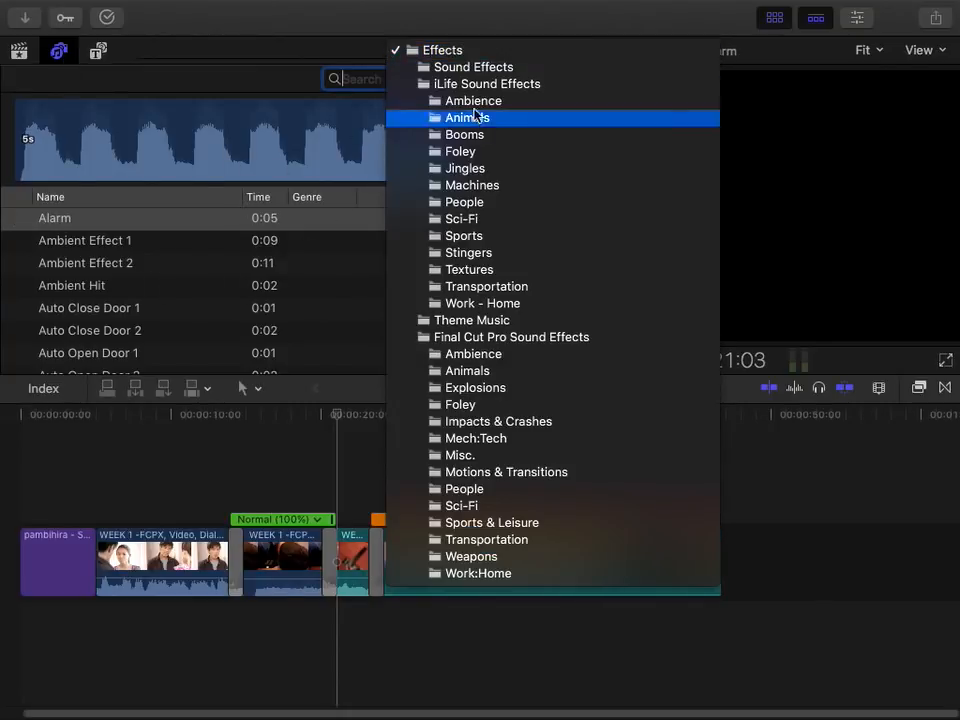
pyautogui.click(504, 321)
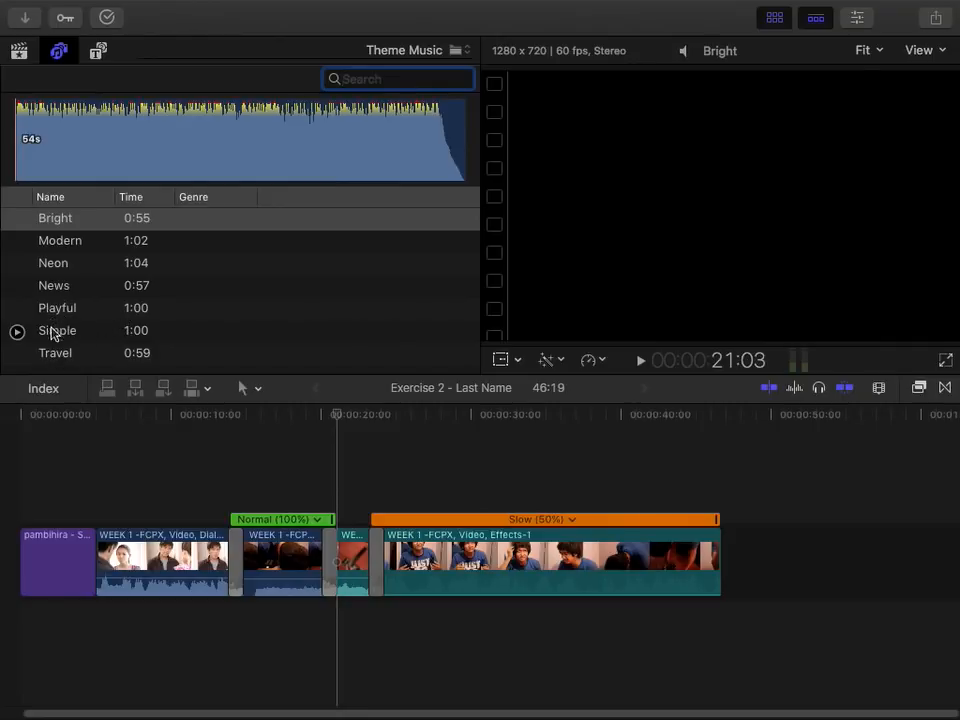
pyautogui.click(456, 50)
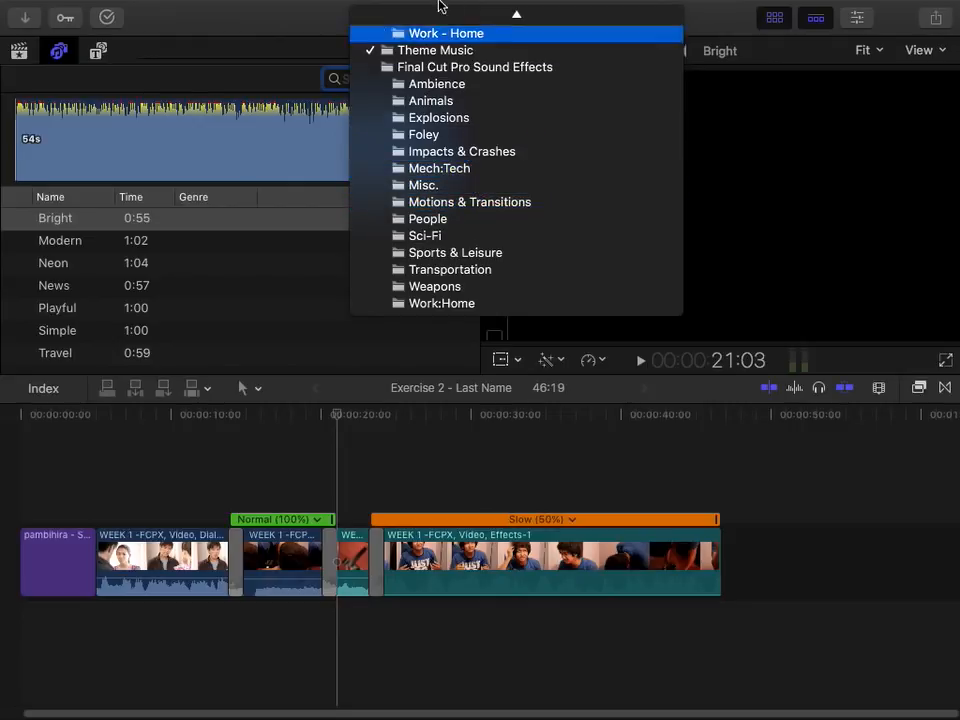
pyautogui.moveTo(446, 8)
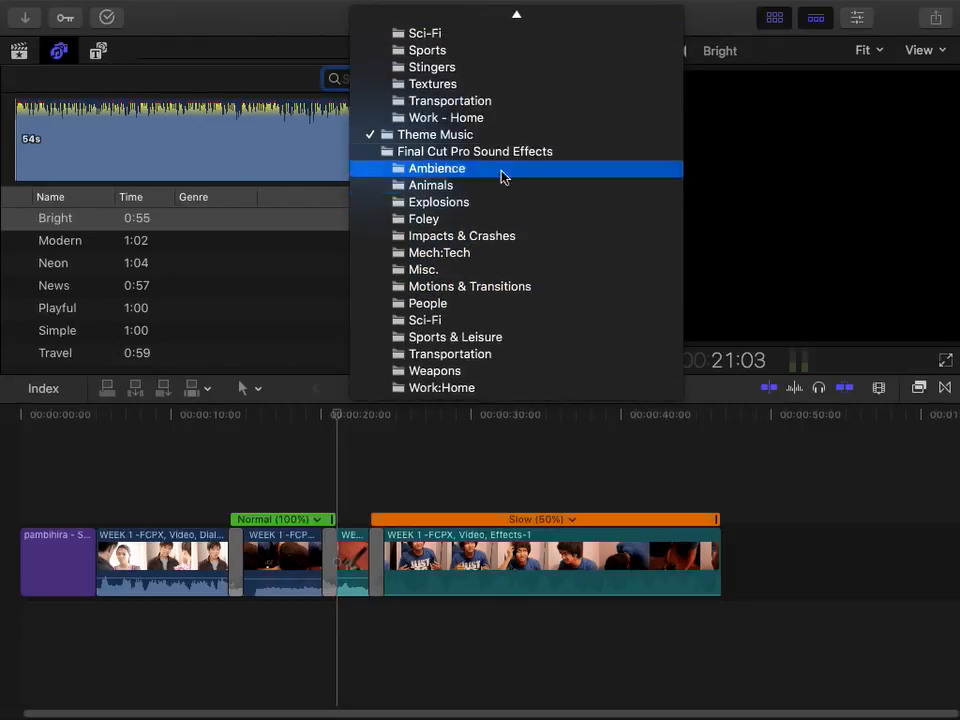
pyautogui.click(479, 321)
pyautogui.click(26, 335)
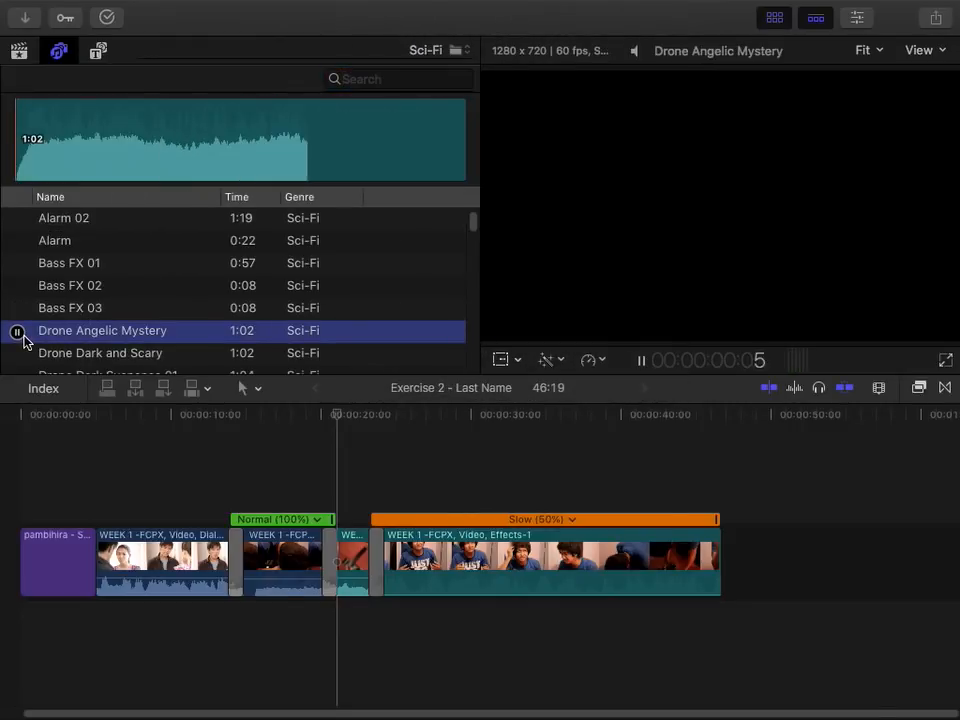
pyautogui.press('XF86AudioRaiseVolume')
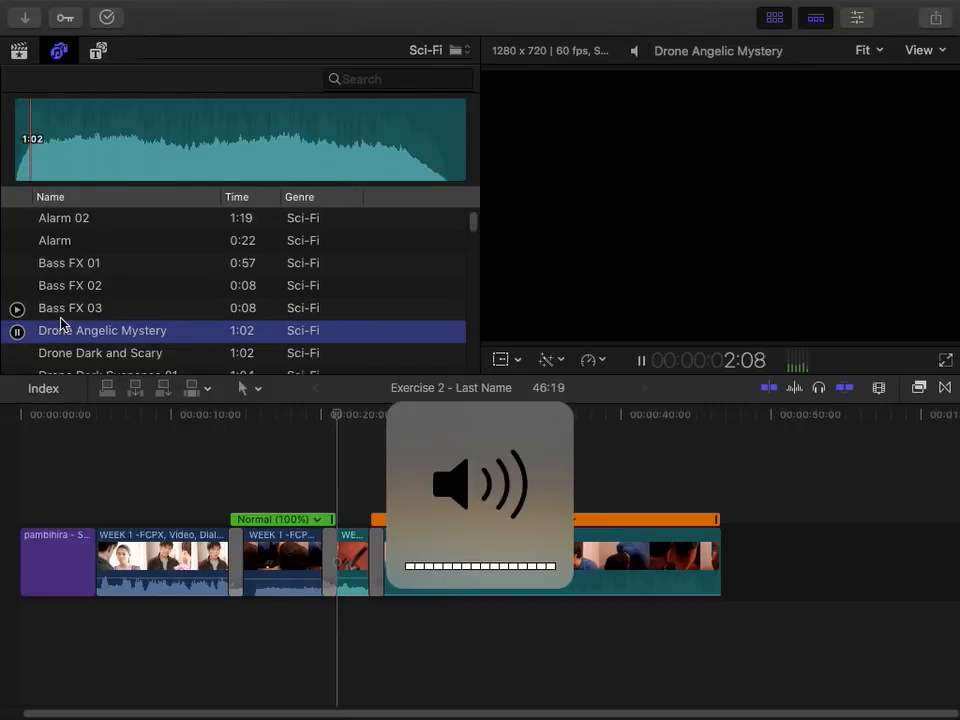
# Add Drone Angelic Mystery below the video clips and align it with the start of the timeline
pyautogui.moveTo(70, 345); pyautogui.dragTo(105, 635)
pyautogui.moveTo(162, 643); pyautogui.dragTo(134, 620)
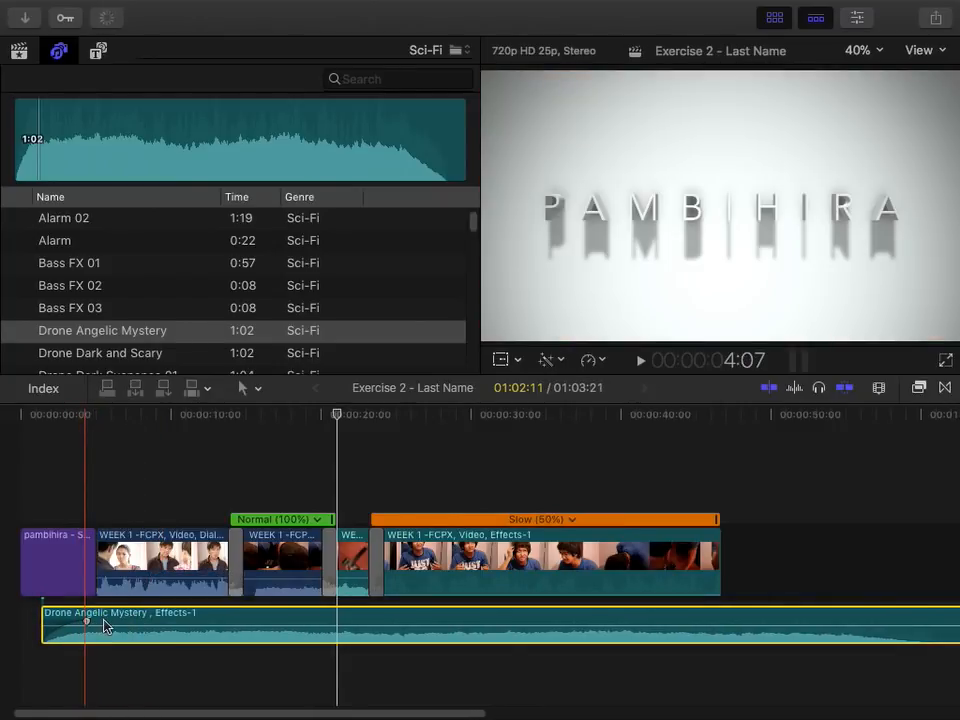
pyautogui.press('super+z')
pyautogui.press('super+shift+z')
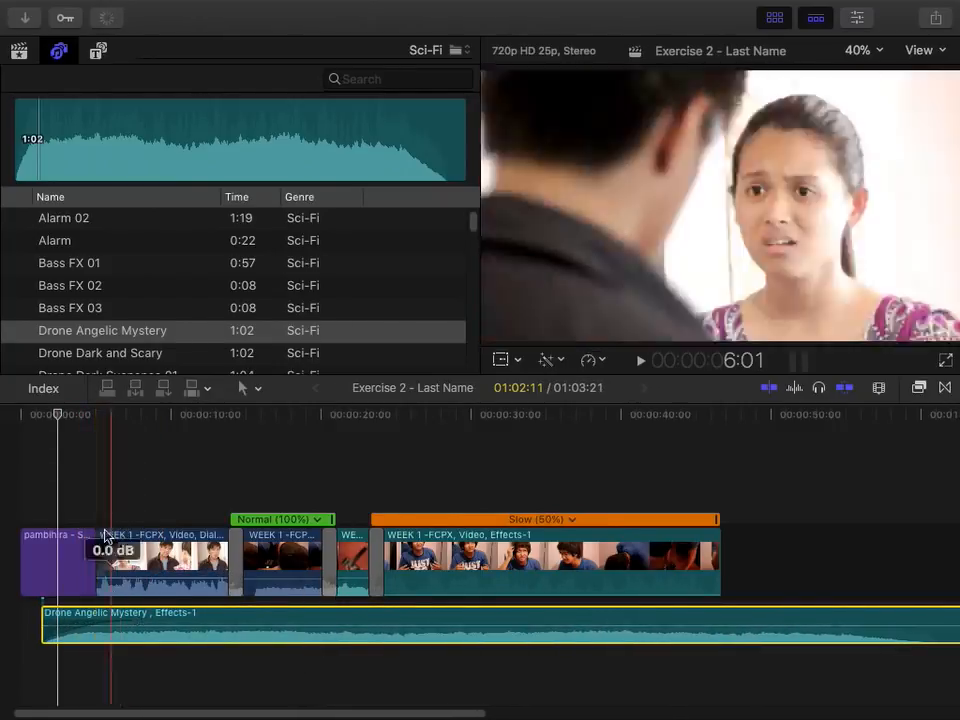
pyautogui.moveTo(63, 420); pyautogui.dragTo(22, 421)
pyautogui.moveTo(170, 614); pyautogui.dragTo(128, 613)
# Play the timeline from the start to hear the drone audio under the title and first video clip
pyautogui.press('space')
pyautogui.press('space')
pyautogui.moveTo(71, 418); pyautogui.dragTo(10, 412)
pyautogui.press('space')
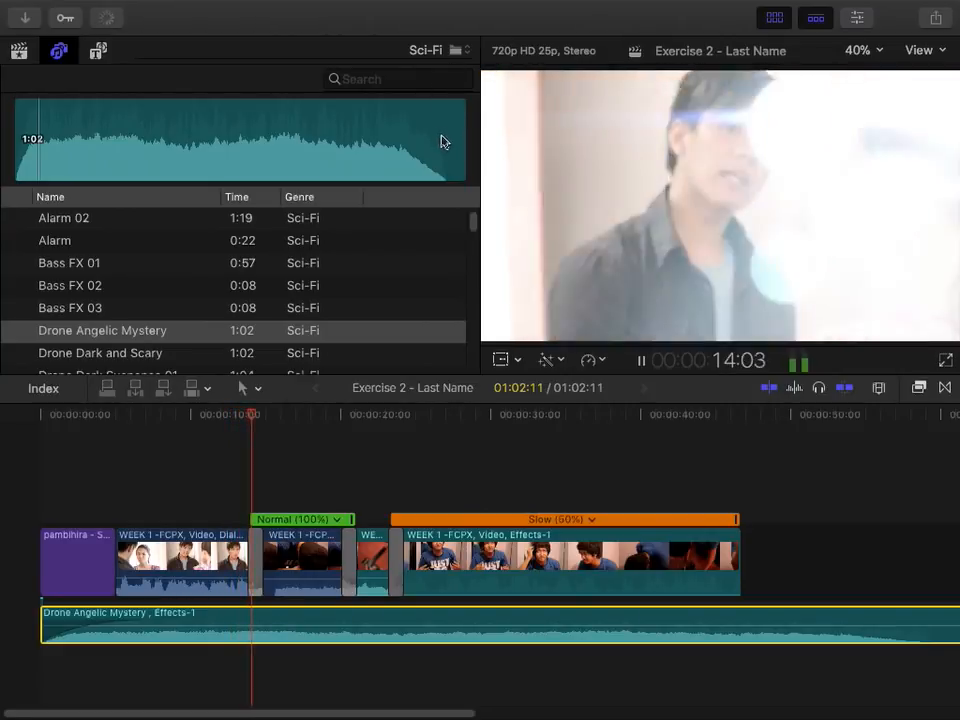
pyautogui.press('space')
# Browse Motions & Transitions, switch to Impacts & Crashes, and preview the Auto Crash Crush sound
pyautogui.click(462, 52)
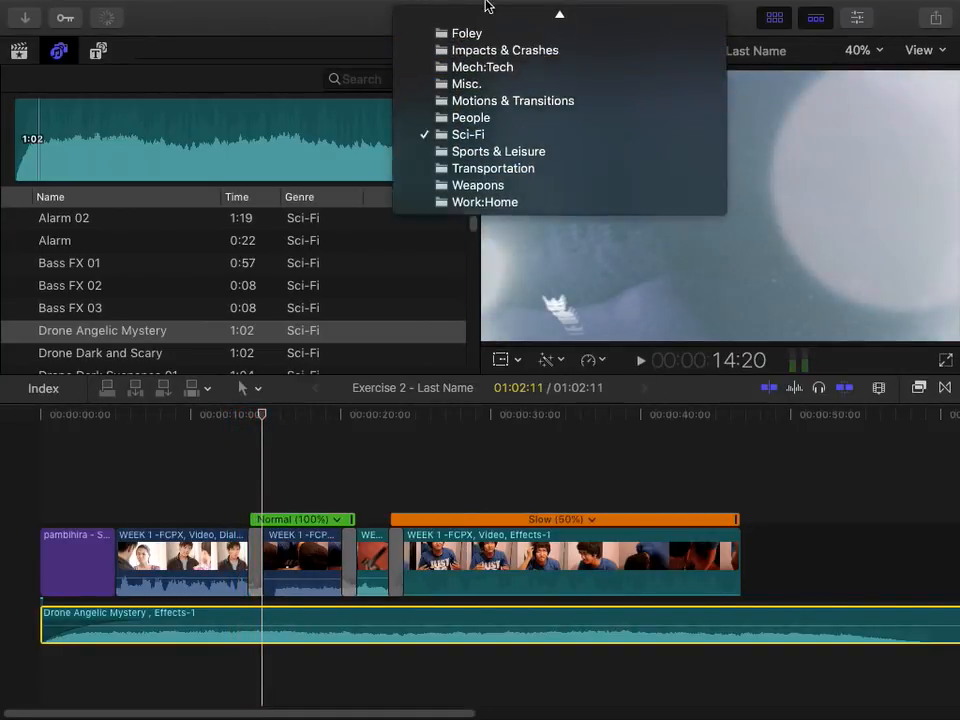
pyautogui.click(508, 135)
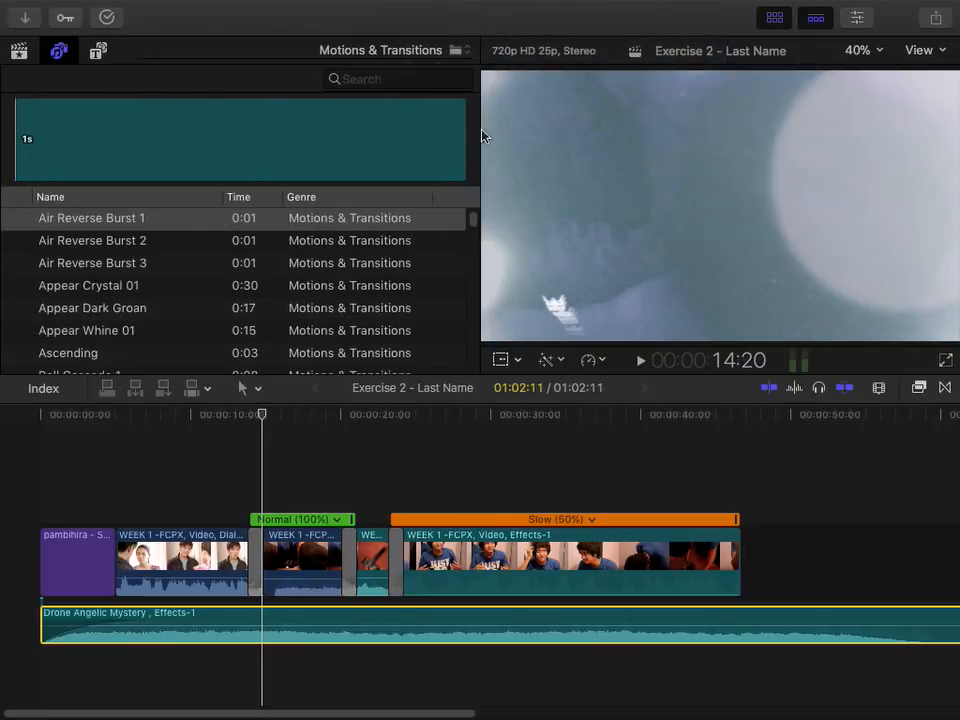
pyautogui.click(420, 50)
pyautogui.click(429, 90)
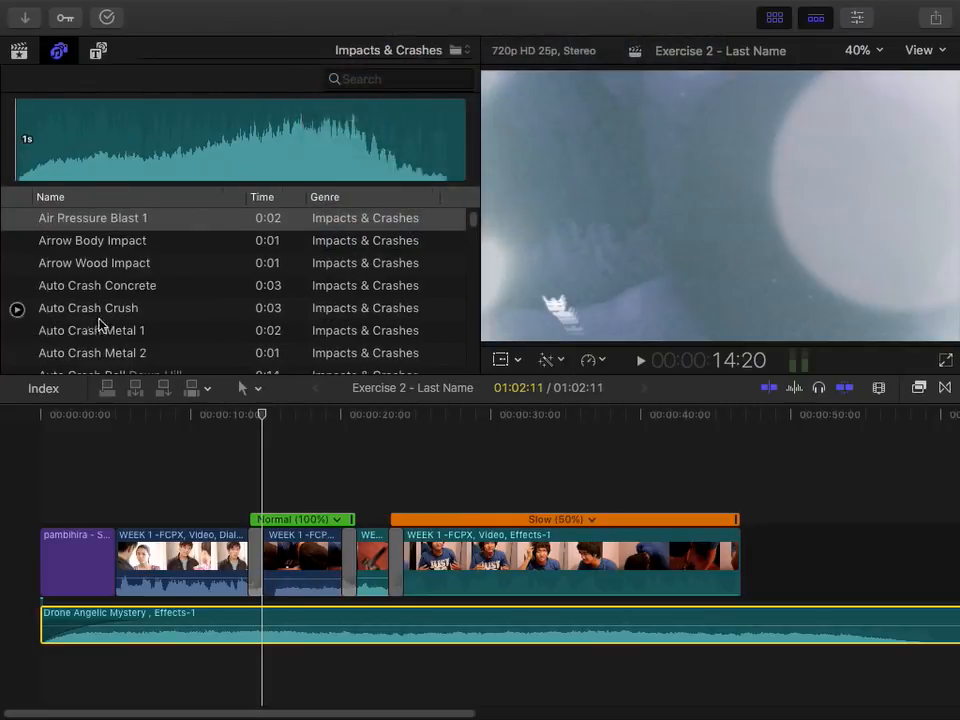
pyautogui.click(77, 314)
pyautogui.press('space')
# Place Auto Crash Crush below the drone audio, starting at 13:14 near the end of the first video clip, and play it
pyautogui.moveTo(100, 310); pyautogui.dragTo(235, 668)
pyautogui.press('super+equal')
pyautogui.press('super+equal')
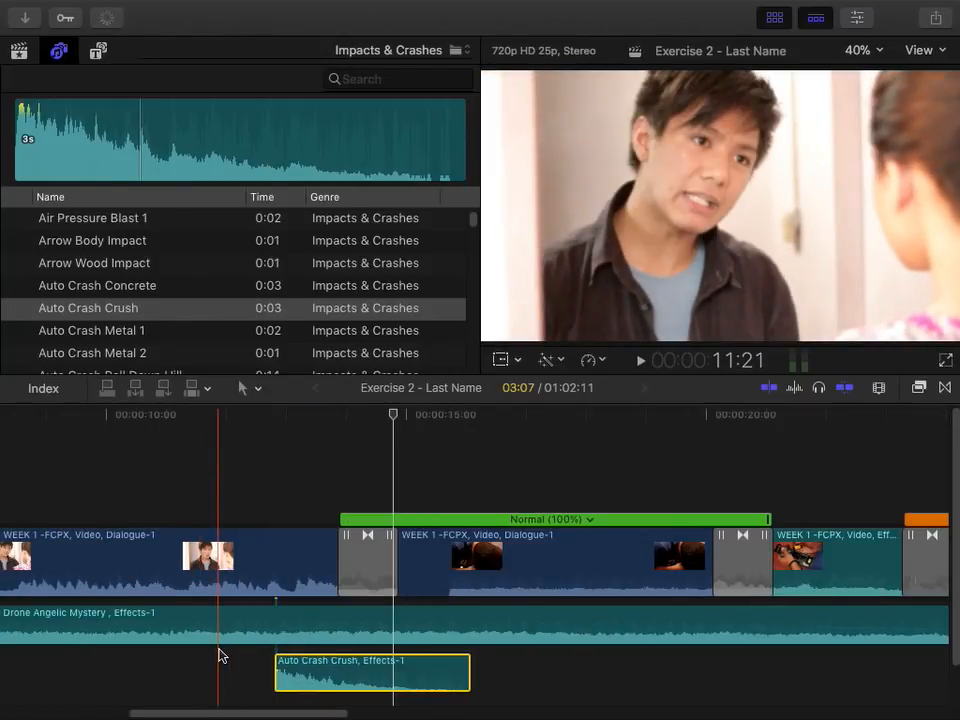
pyautogui.moveTo(342, 672); pyautogui.dragTo(313, 612)
pyautogui.moveTo(318, 413)
pyautogui.mouseDown()
pyautogui.moveTo(157, 418)
pyautogui.moveTo(321, 427)
pyautogui.mouseUp()
pyautogui.moveTo(285, 666); pyautogui.dragTo(357, 666)
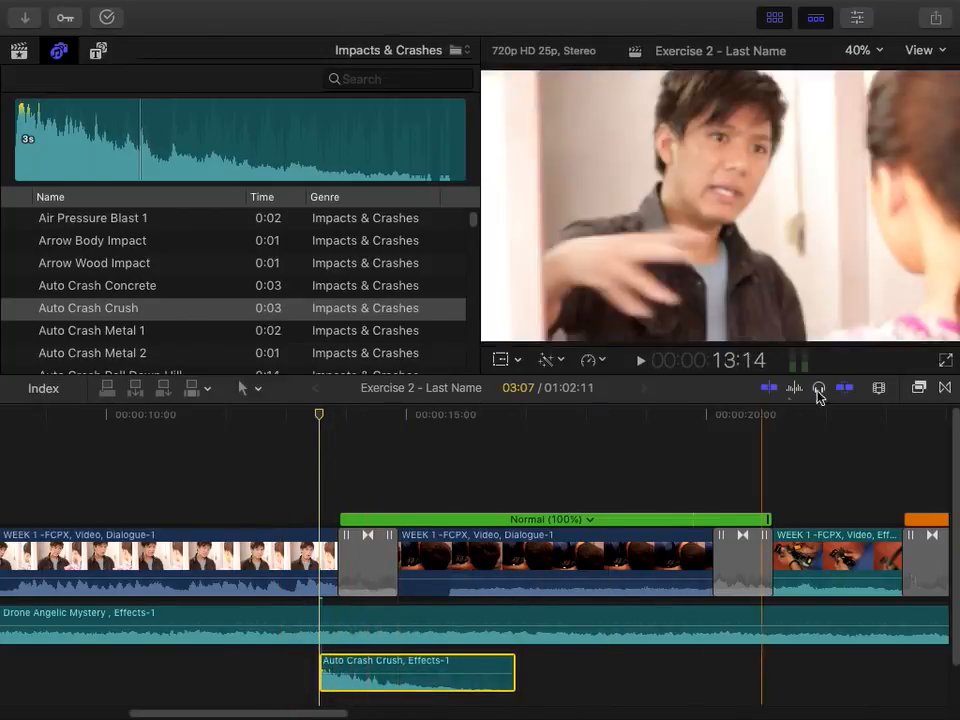
pyautogui.press('space')
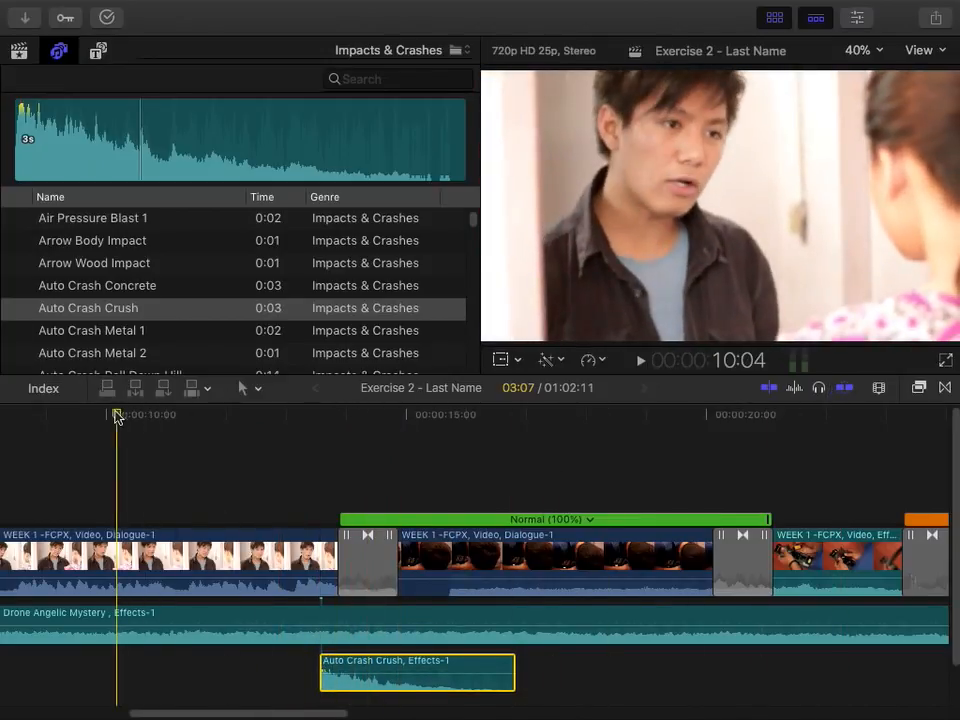
# Turn off the Robot audio effect on the first video clip, hide the inspector, and play from about 10 seconds
pyautogui.click(280, 578)
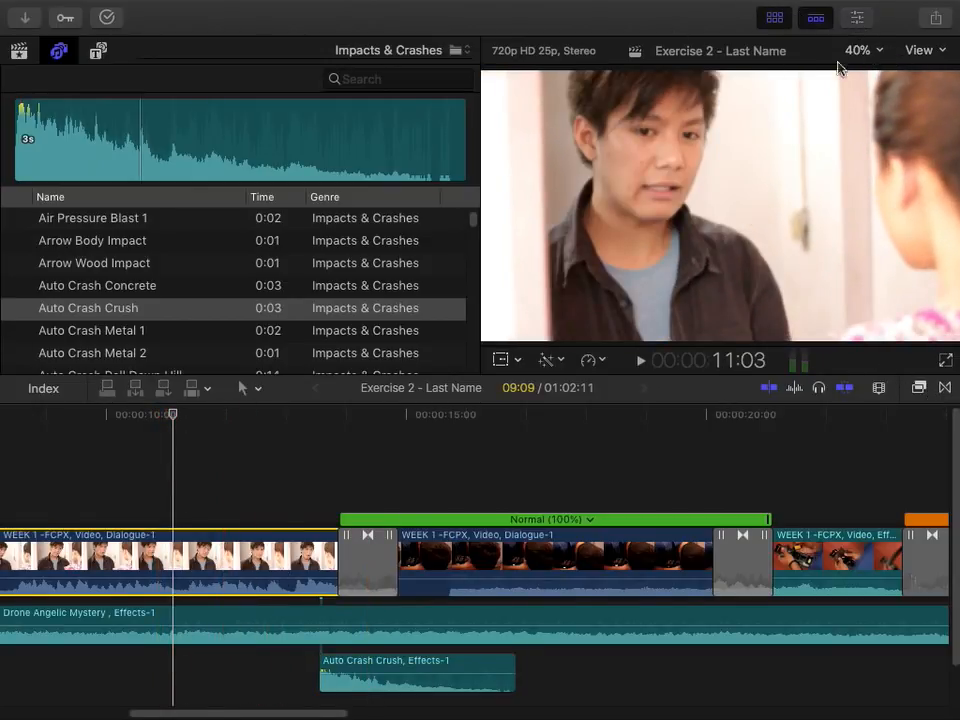
pyautogui.click(857, 17)
pyautogui.click(687, 51)
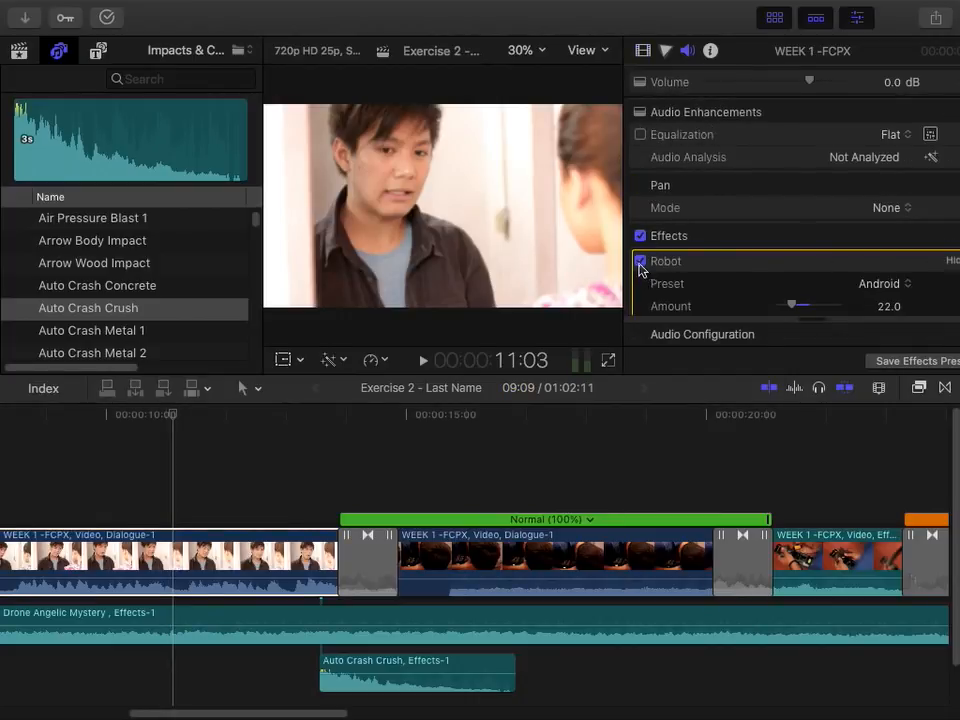
pyautogui.click(640, 261)
pyautogui.click(640, 261)
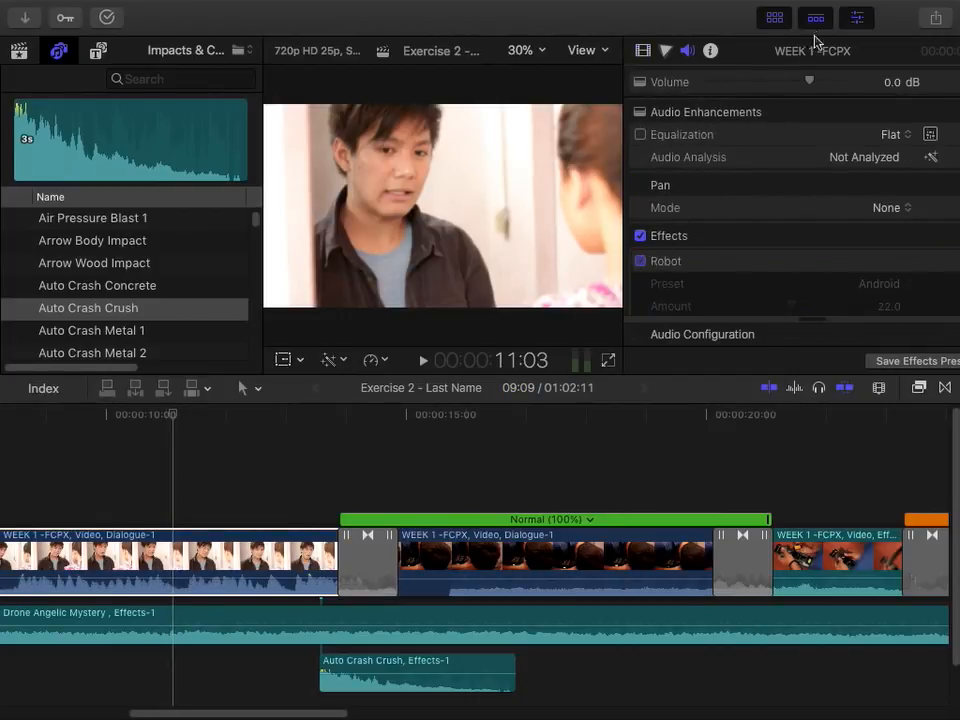
pyautogui.click(848, 18)
pyautogui.click(136, 413)
pyautogui.press('space')
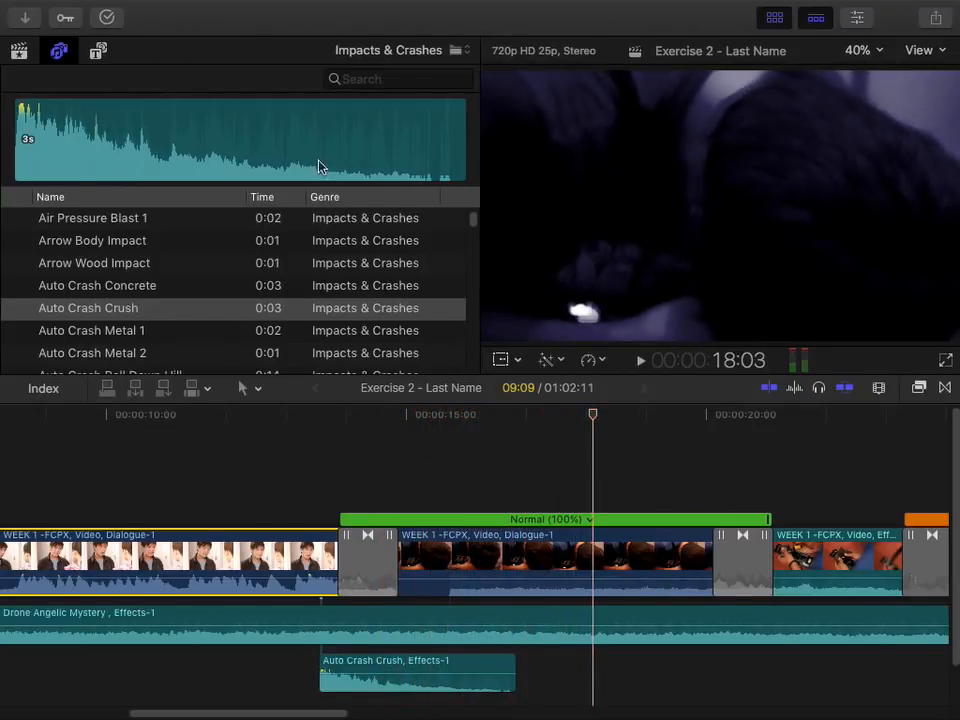
# Show the Final Cut Pro Ambience category and preview the Wind Haunted sound
pyautogui.click(455, 52)
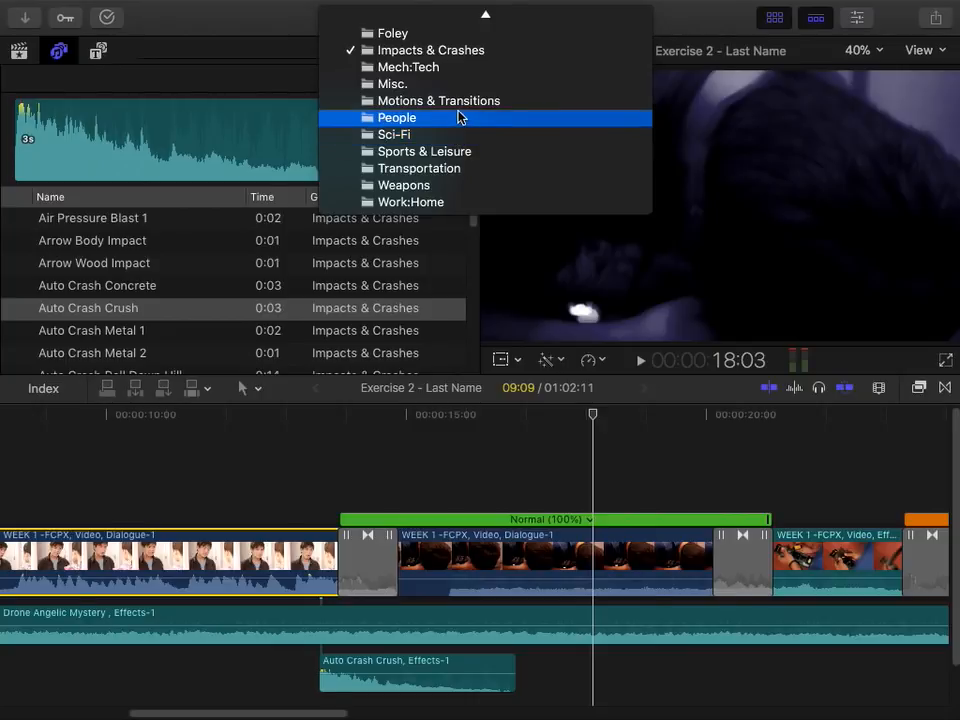
pyautogui.scroll(3, 462, 66)
pyautogui.moveTo(482, 10)
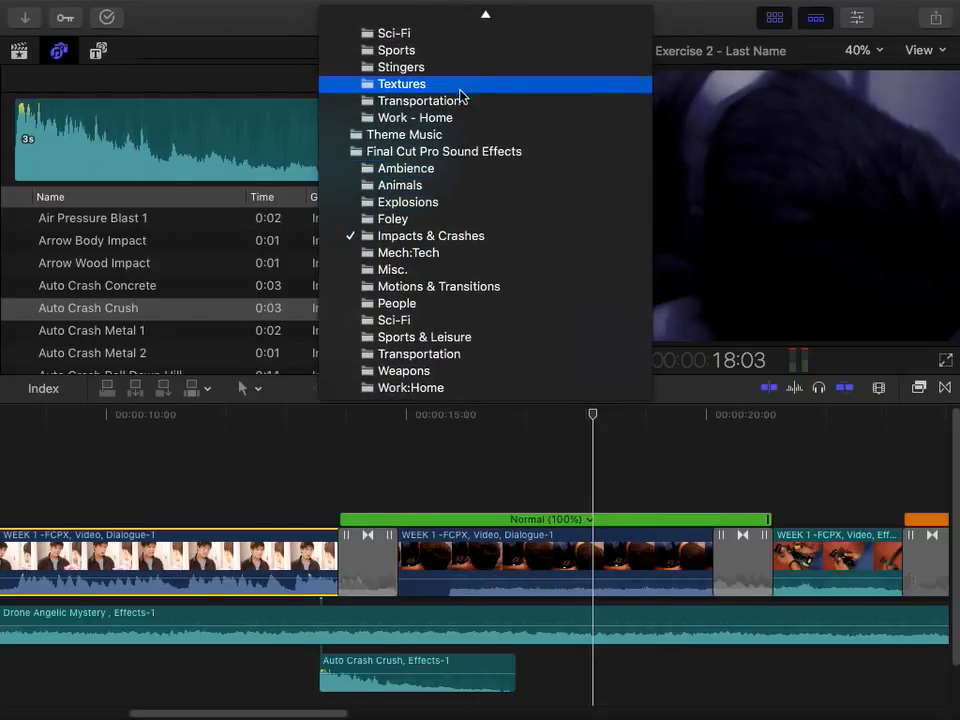
pyautogui.click(465, 170)
pyautogui.scroll(-10, 160, 332)
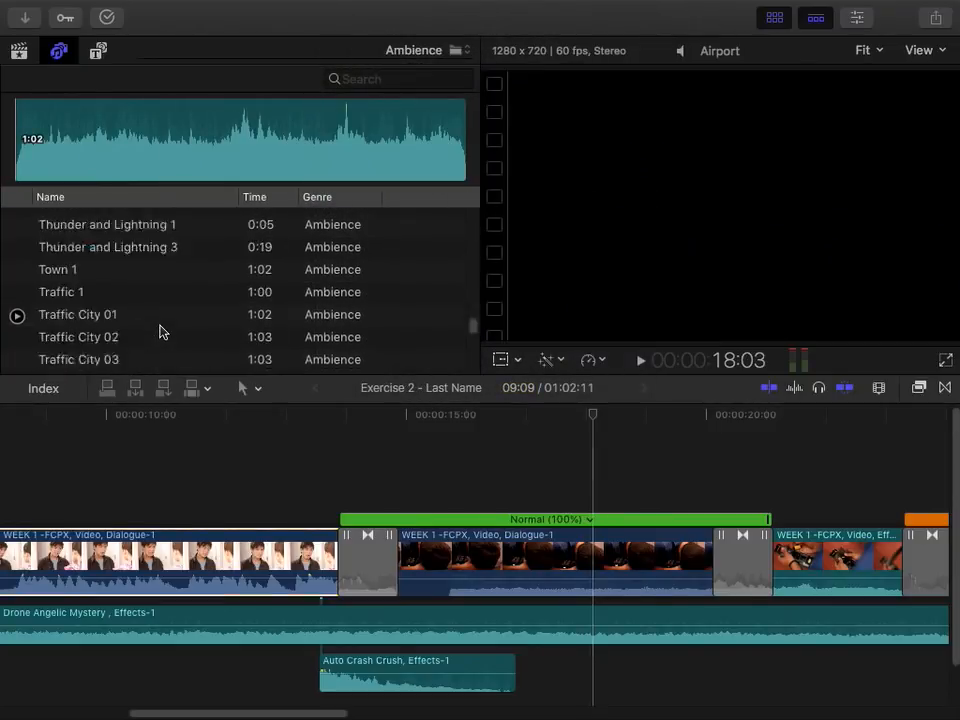
pyautogui.click(18, 363)
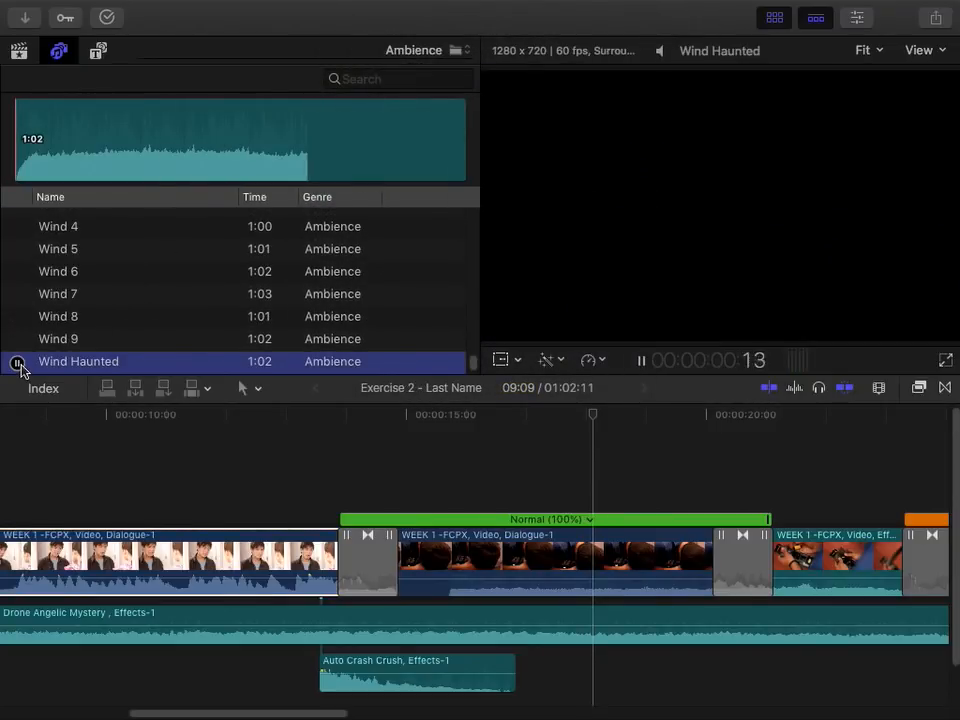
pyautogui.moveTo(474, 362)
pyautogui.mouseDown()
pyautogui.moveTo(489, 298)
pyautogui.moveTo(475, 366)
pyautogui.mouseUp()
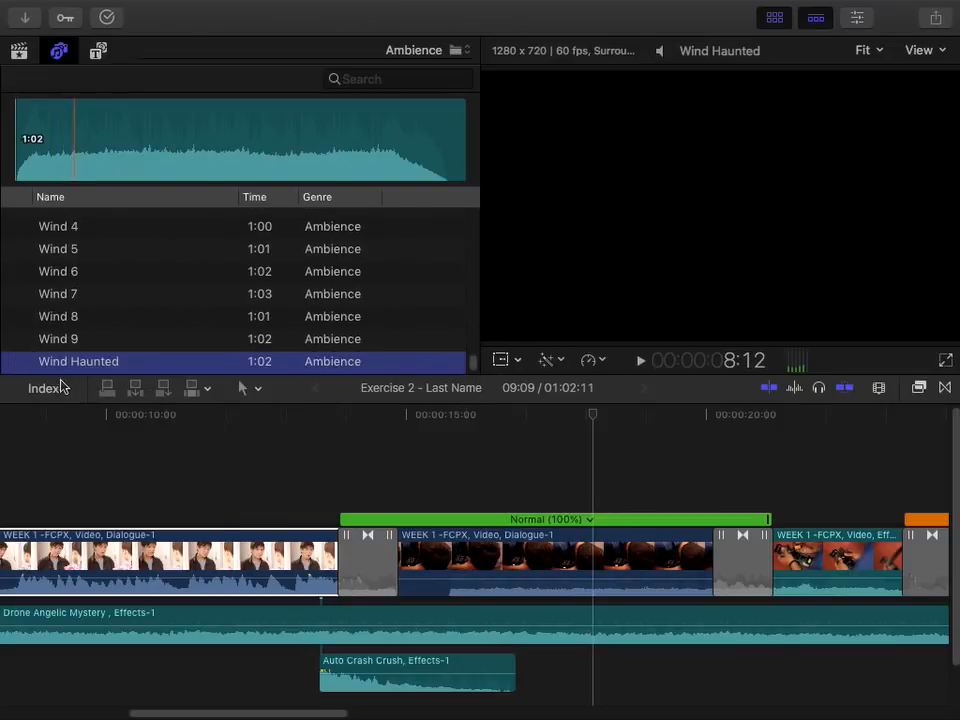
# Add Wind Haunted below the other audio from about the 10-second mark and play the section
pyautogui.moveTo(70, 368); pyautogui.dragTo(142, 688)
pyautogui.press('space')
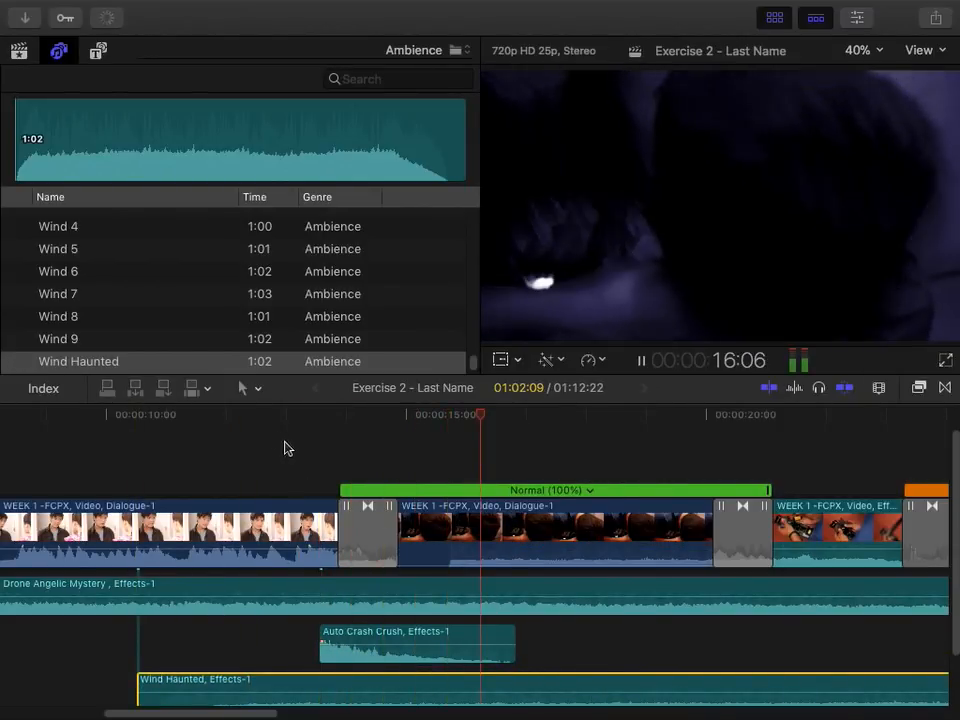
pyautogui.press('space')
# Preview Bear Roar from the Animals category and add it below Wind Haunted, starting at the end of the first video clip
pyautogui.click(455, 50)
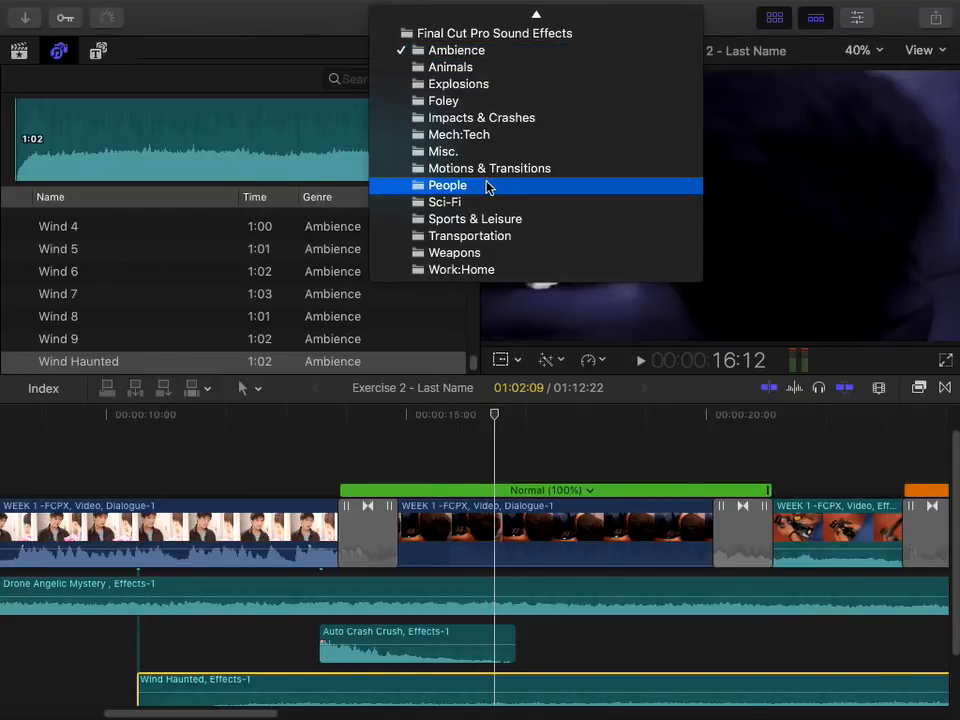
pyautogui.click(484, 67)
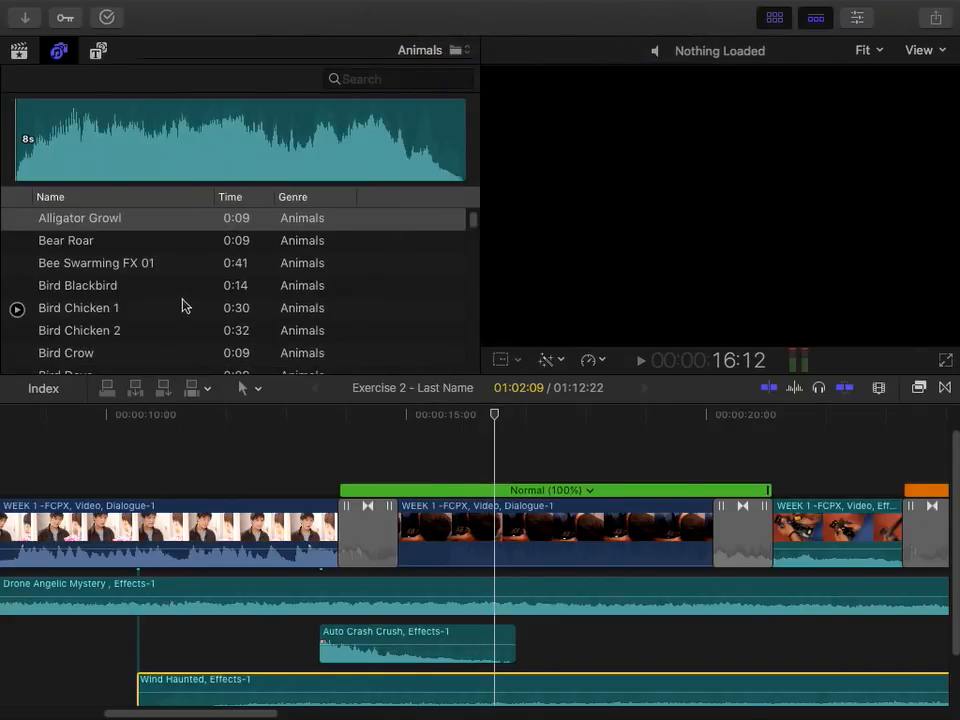
pyautogui.click(17, 241)
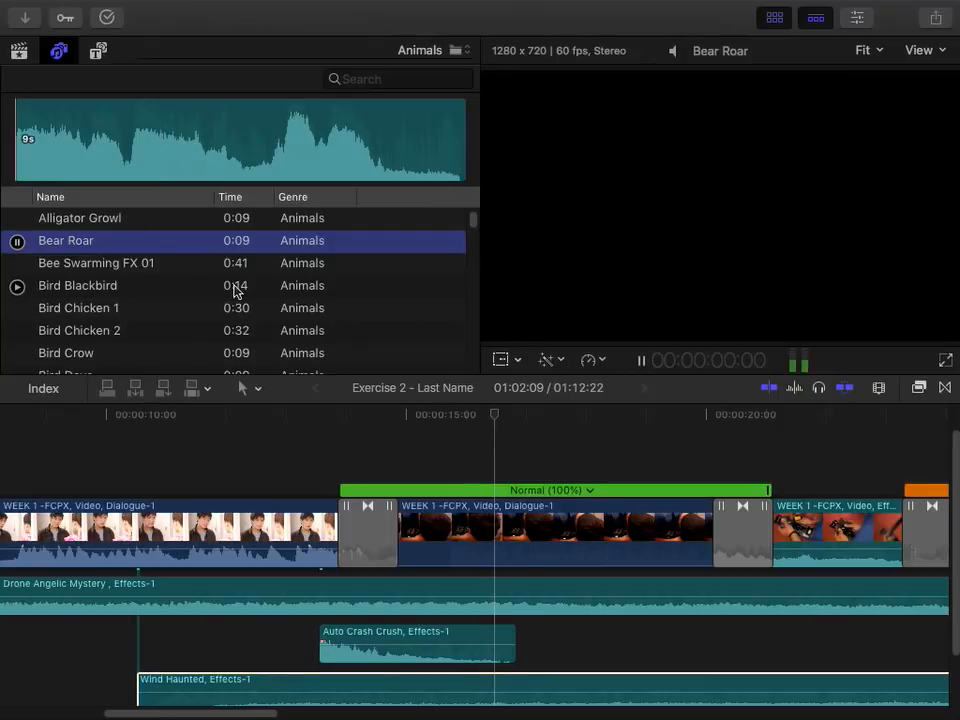
pyautogui.moveTo(279, 385); pyautogui.dragTo(397, 597)
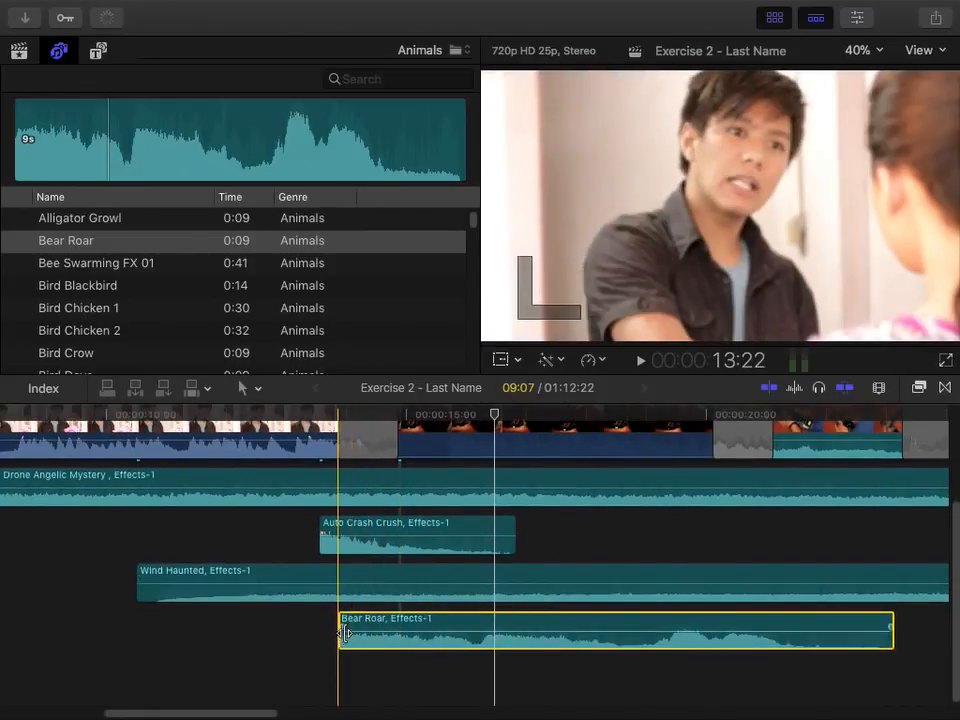
# Fade in the Bear Roar audio over about its first four seconds and play the section
pyautogui.moveTo(340, 626)
pyautogui.mouseDown()
pyautogui.moveTo(355, 627)
pyautogui.moveTo(332, 633)
pyautogui.mouseUp()
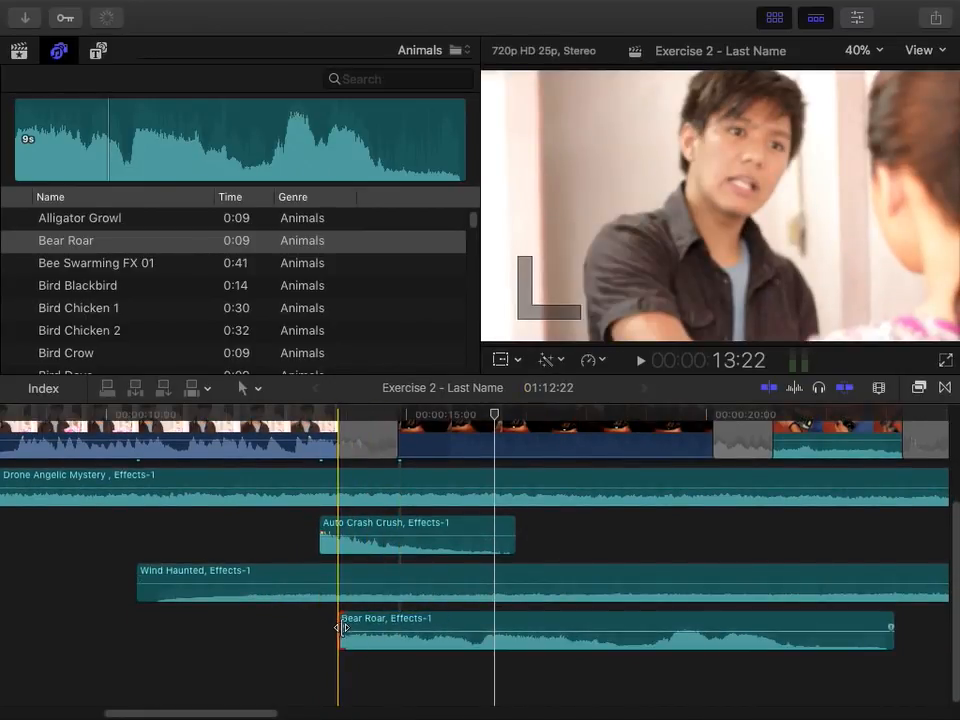
pyautogui.press('space')
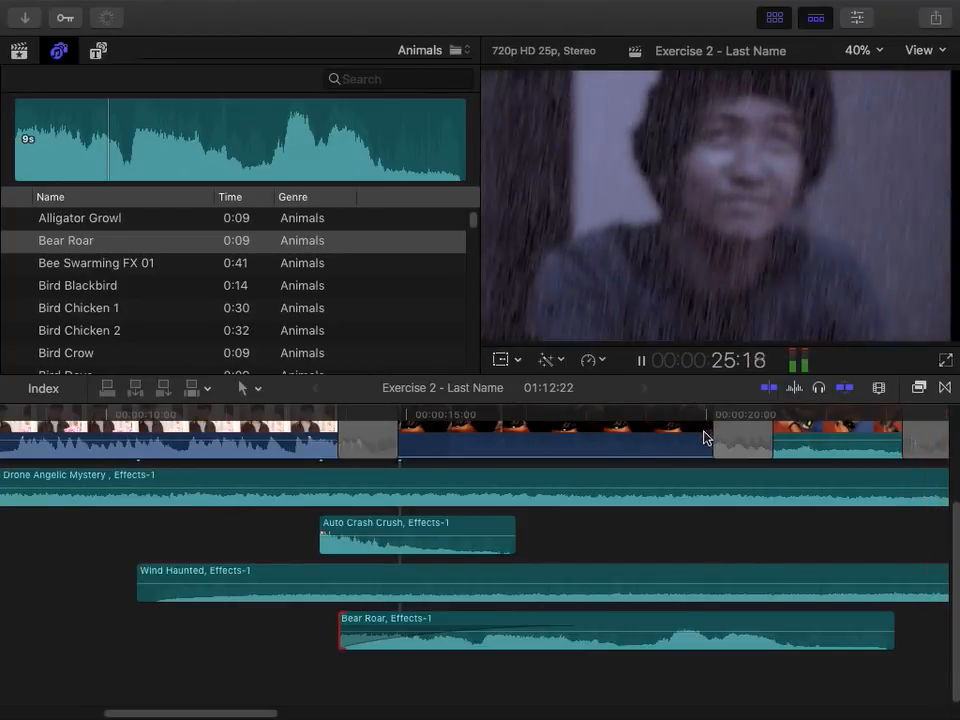
pyautogui.press('space')
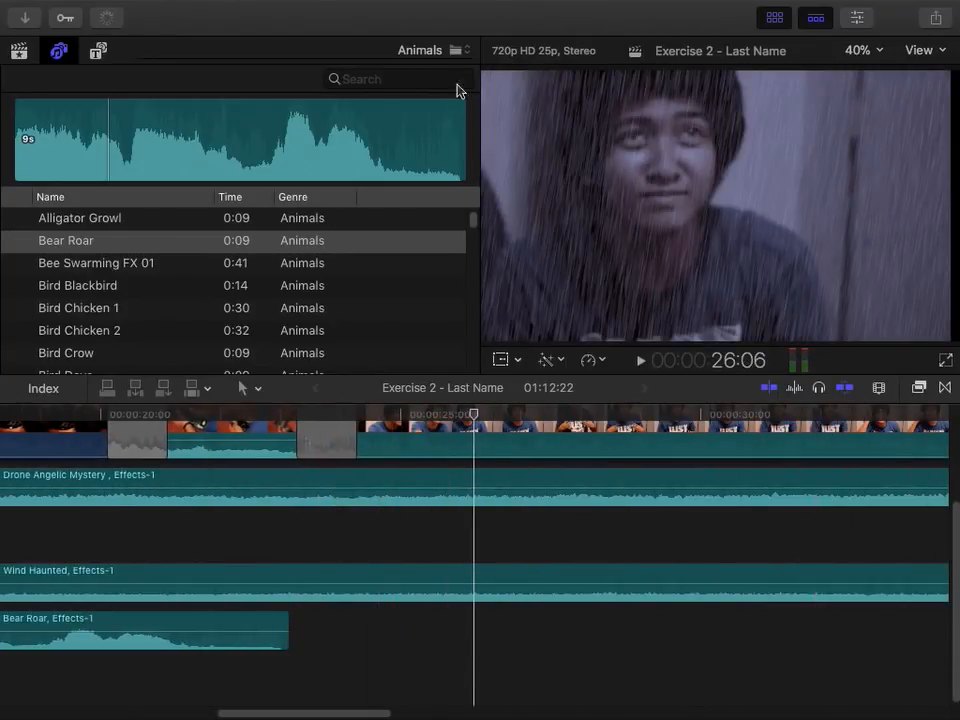
# Search the whole Effects sound library for rain, preview Thunder and Rain, and browse the other matching sounds
pyautogui.click(452, 50)
pyautogui.moveTo(452, 8)
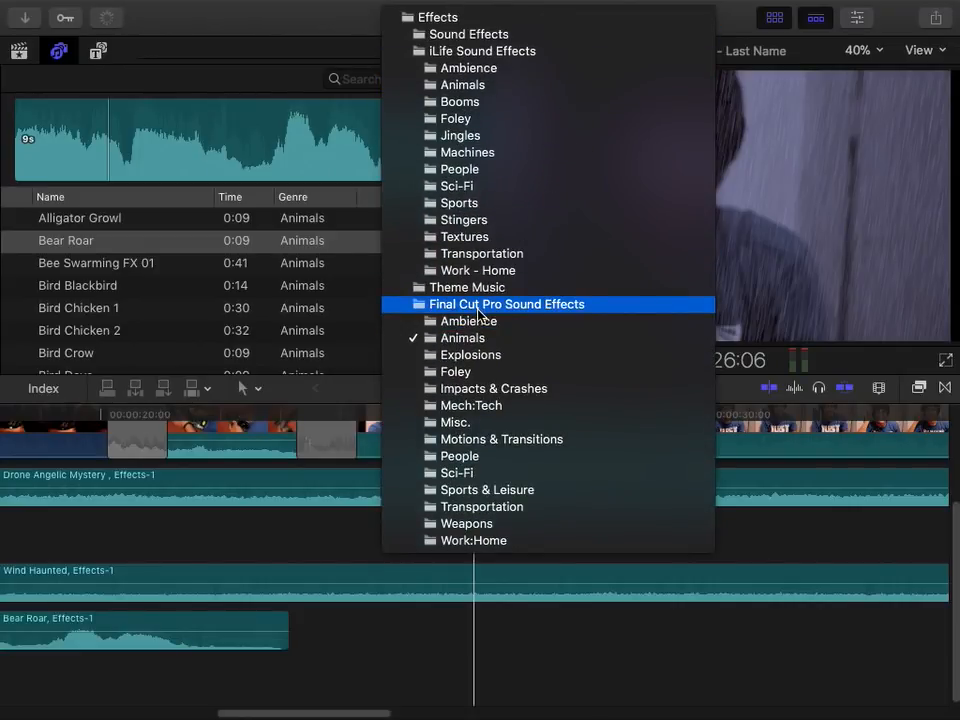
pyautogui.click(428, 17)
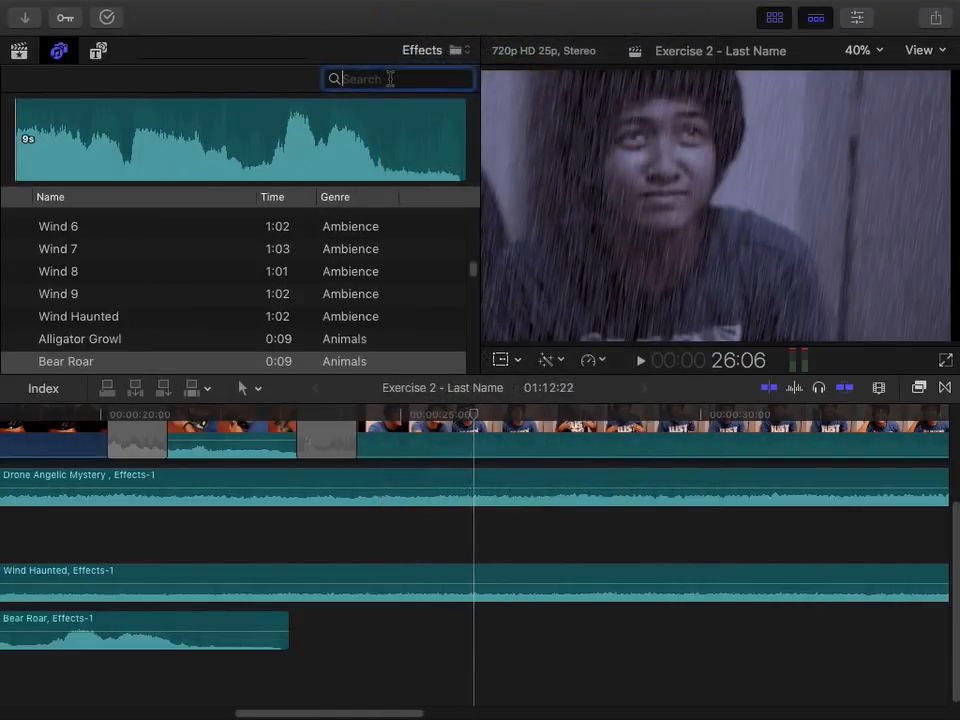
pyautogui.click(17, 241)
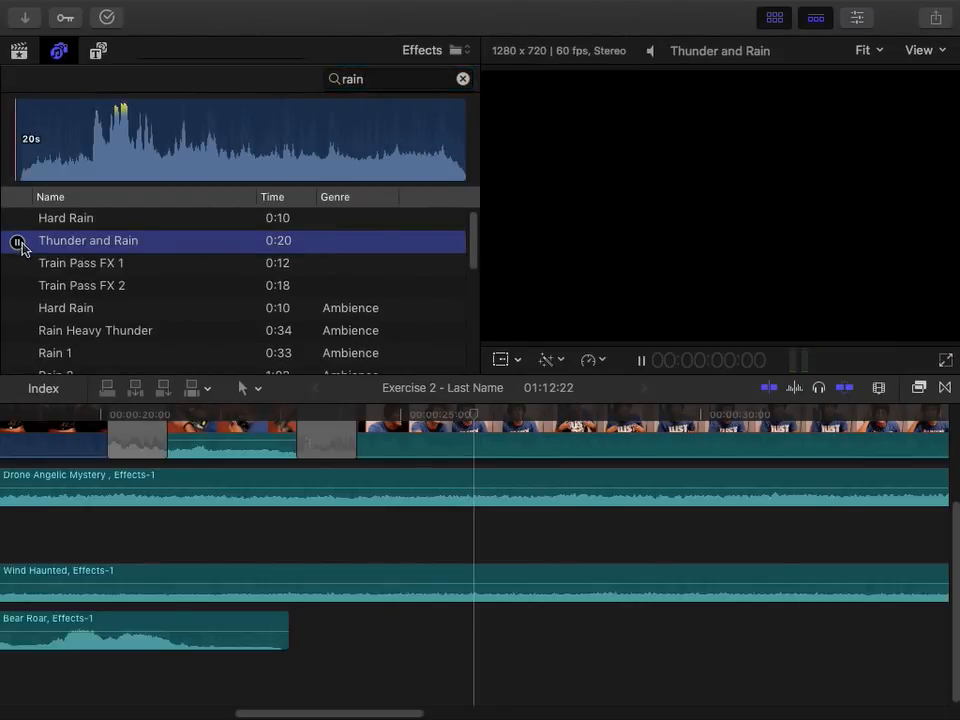
pyautogui.scroll(-5, 82, 275)
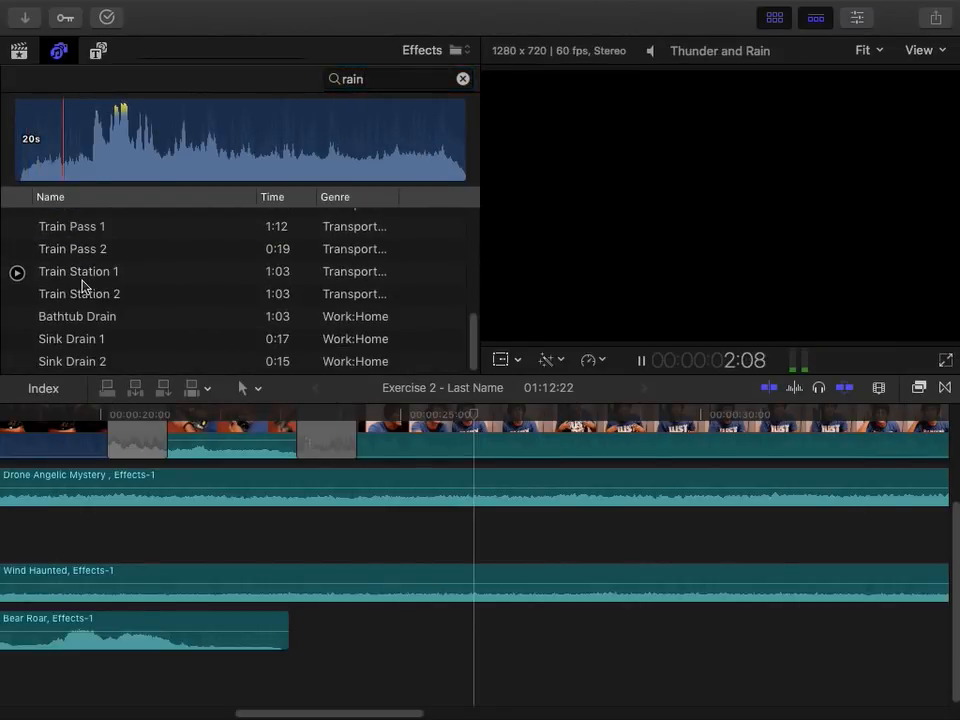
pyautogui.moveTo(467, 326); pyautogui.dragTo(476, 256)
pyautogui.scroll(3, 65, 265)
# Add Thunder and Rain below Bear Roar from about the 20-second mark and play from the transition into the last video clip
pyautogui.moveTo(461, 506); pyautogui.dragTo(109, 671)
pyautogui.click(311, 437)
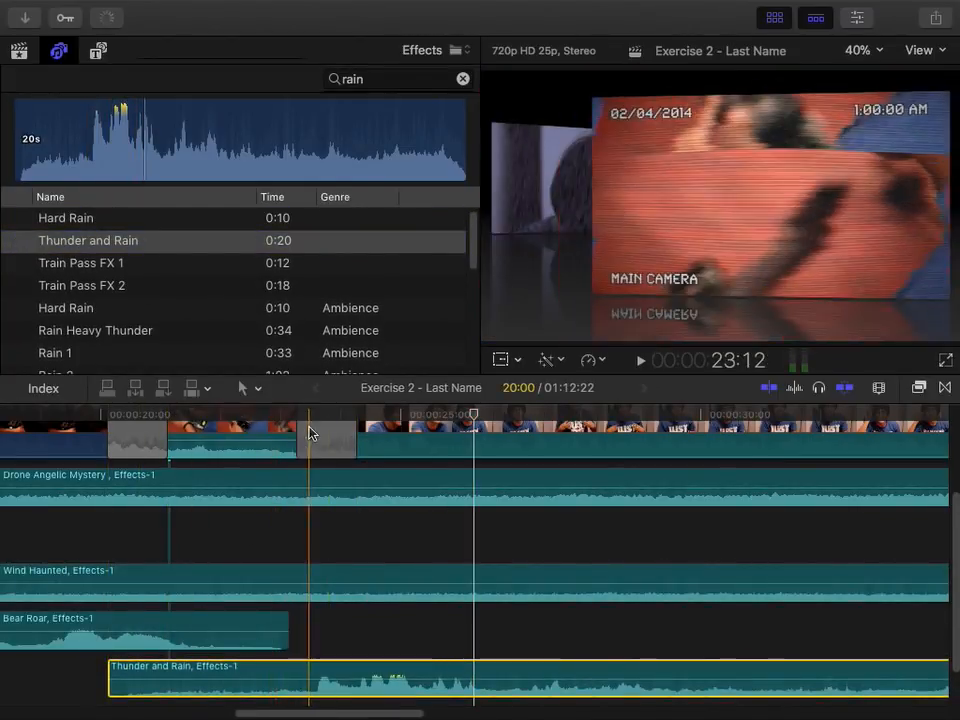
pyautogui.press('space')
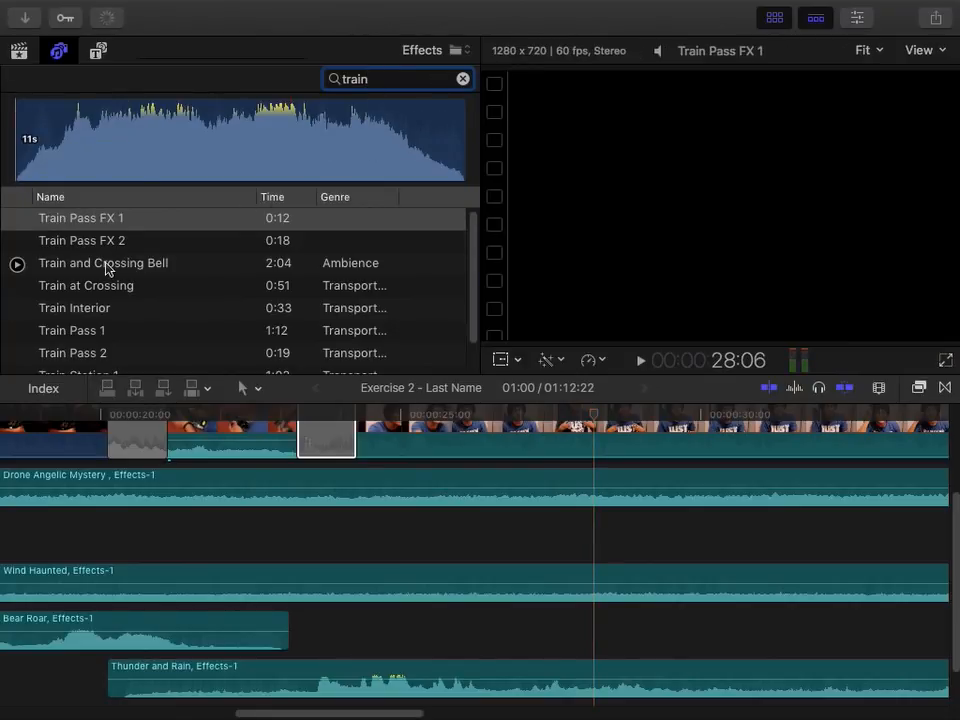
# Search the sound effects for train, preview Train Pass FX 1, and add it below Wind Haunted from about the 23-second mark
pyautogui.click(18, 220)
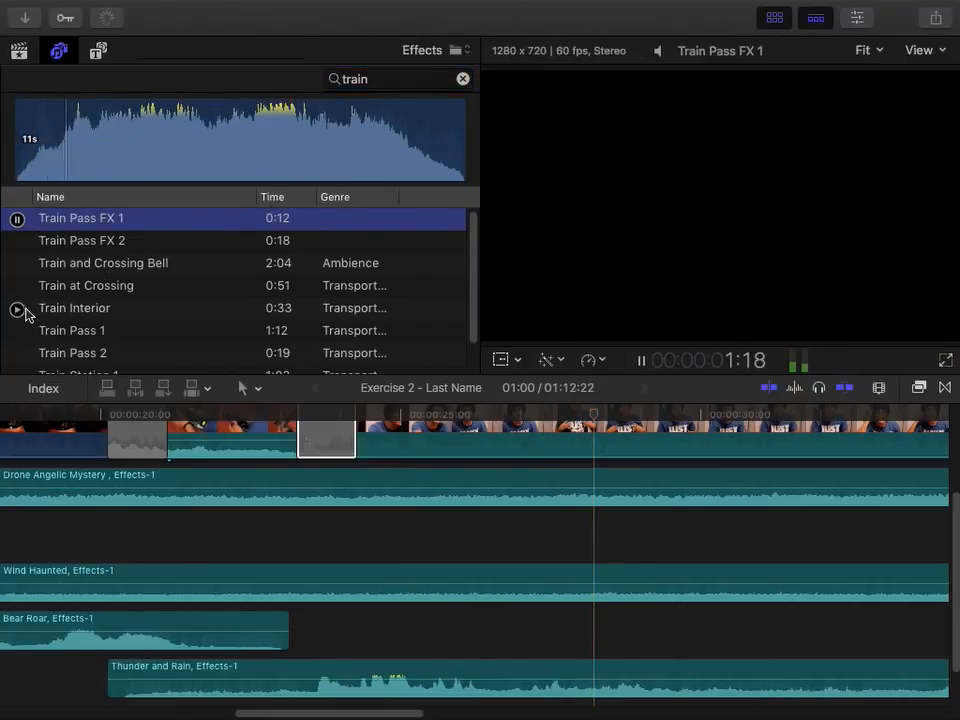
pyautogui.moveTo(82, 227); pyautogui.dragTo(256, 621)
pyautogui.click(273, 405)
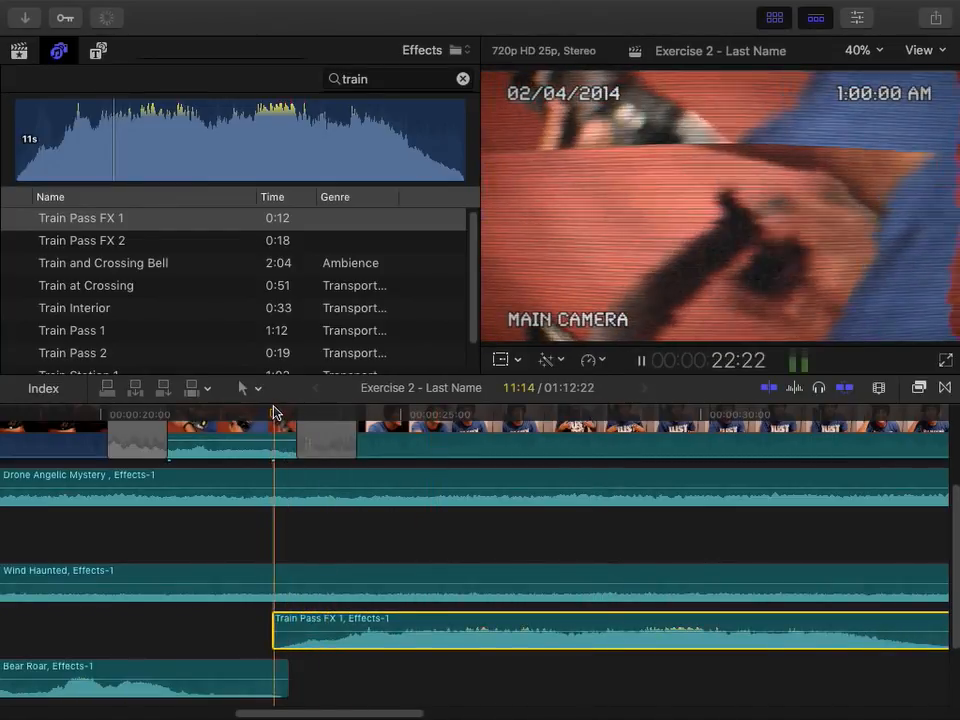
pyautogui.press('space')
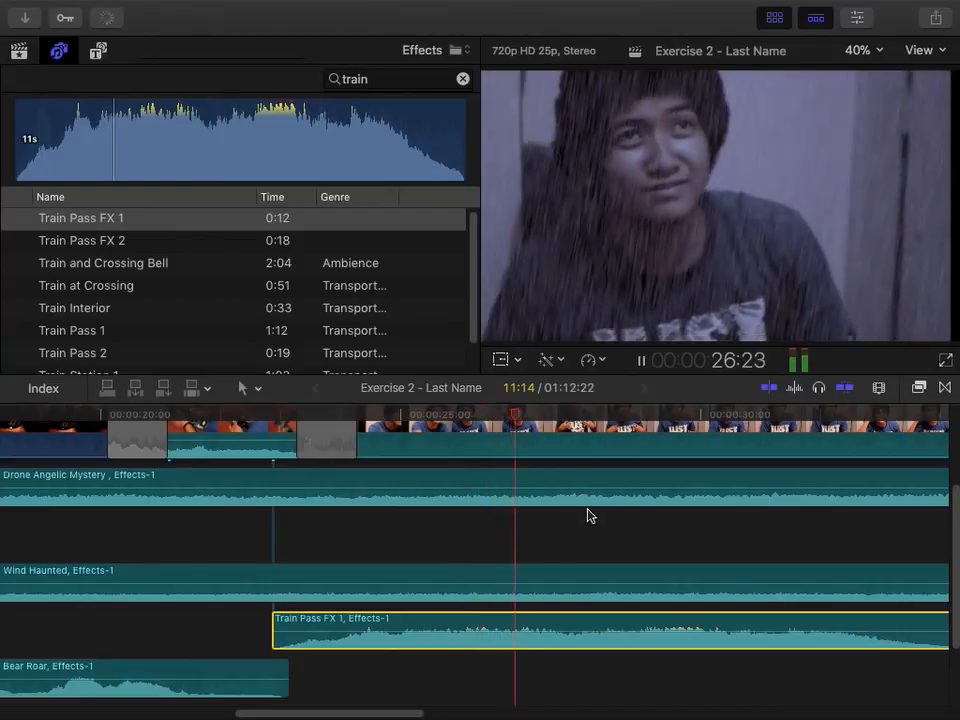
pyautogui.press('space')
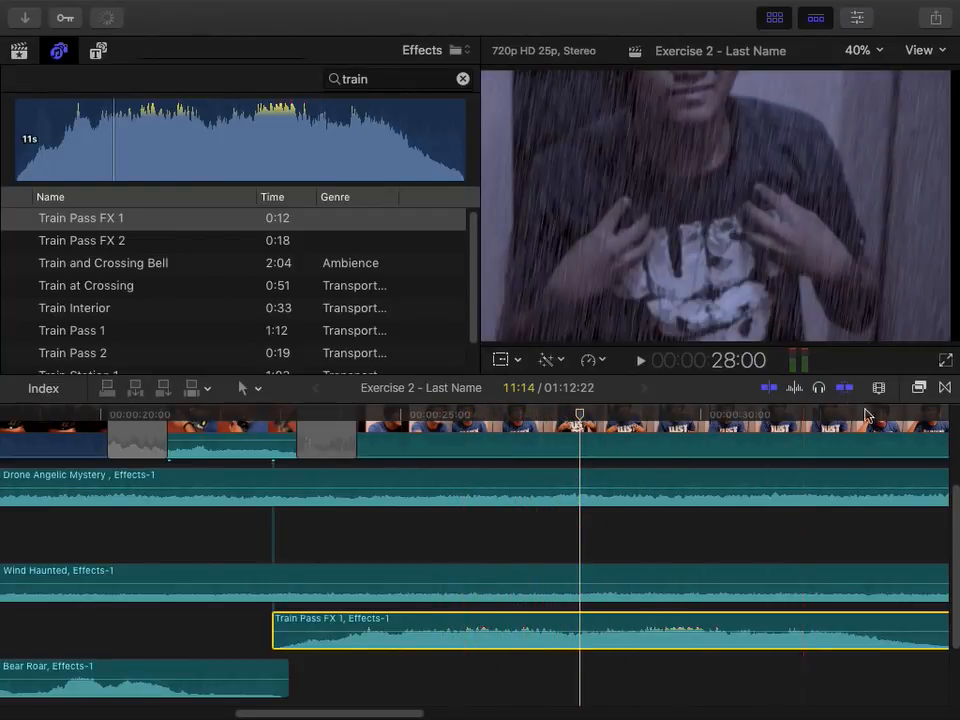
# Switch to the Hand tool and examine all the layered audio clips across the whole timeline
pyautogui.click(246, 388)
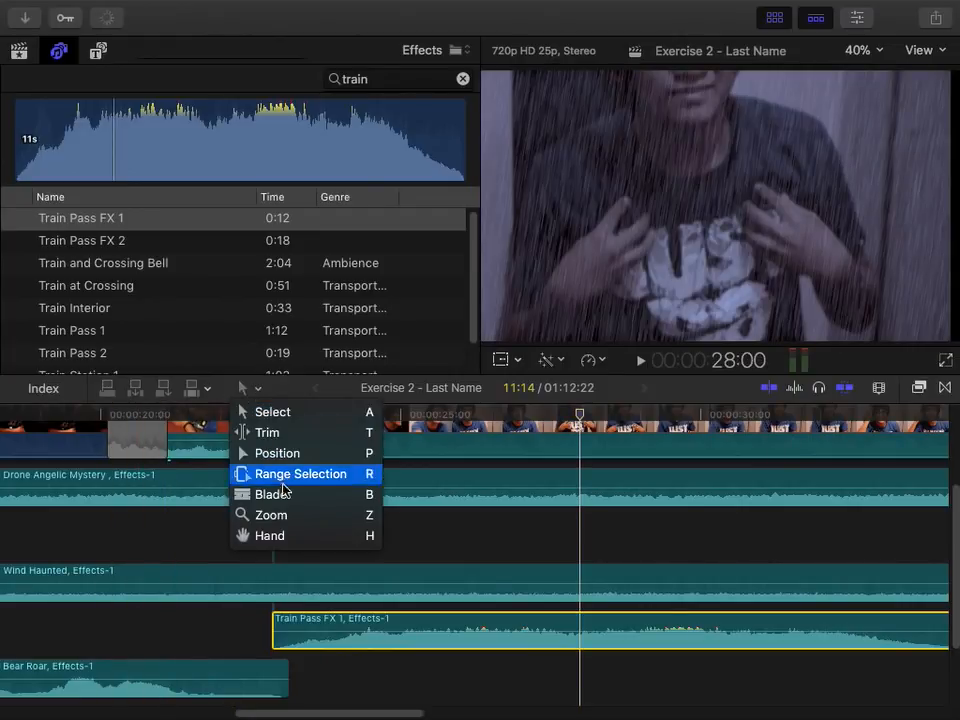
pyautogui.click(270, 536)
pyautogui.moveTo(174, 482); pyautogui.dragTo(222, 557)
pyautogui.press('super+minus')
pyautogui.press('super+minus')
pyautogui.press('super+minus')
pyautogui.press('super+minus')
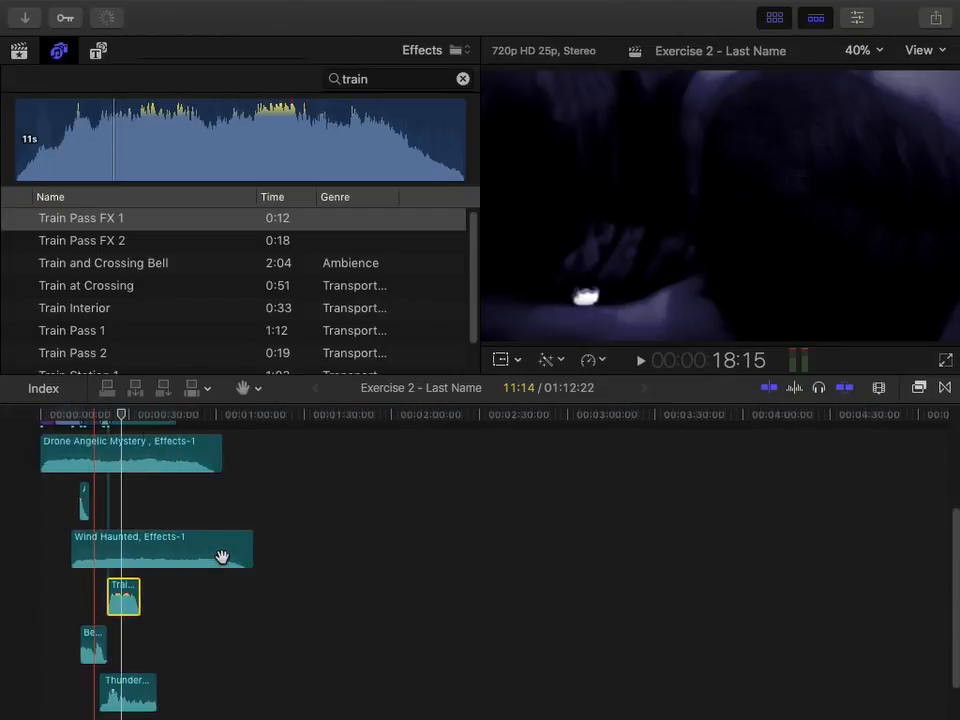
pyautogui.scroll(5, 146, 501)
pyautogui.scroll(-4, 218, 478)
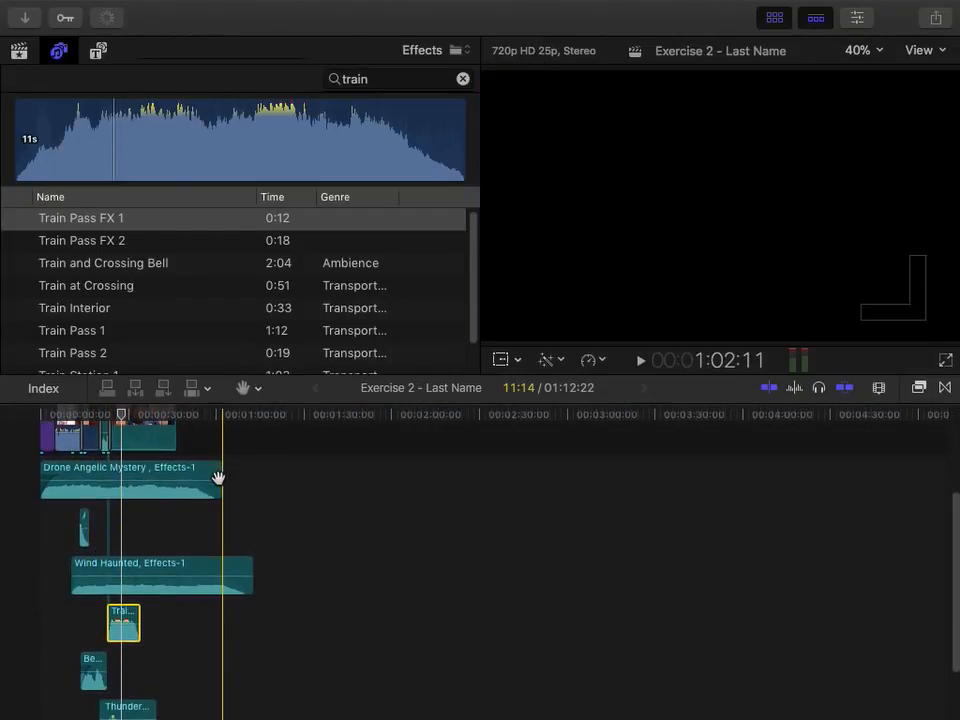
# Examine the Drone Angelic Mystery and Wind Haunted audio up close around the one-minute mark
pyautogui.press('super+equal')
pyautogui.press('super+equal')
pyautogui.press('super+equal')
pyautogui.press('super+equal')
pyautogui.press('super+equal')
pyautogui.press('super+equal')
pyautogui.moveTo(206, 478); pyautogui.dragTo(915, 458)
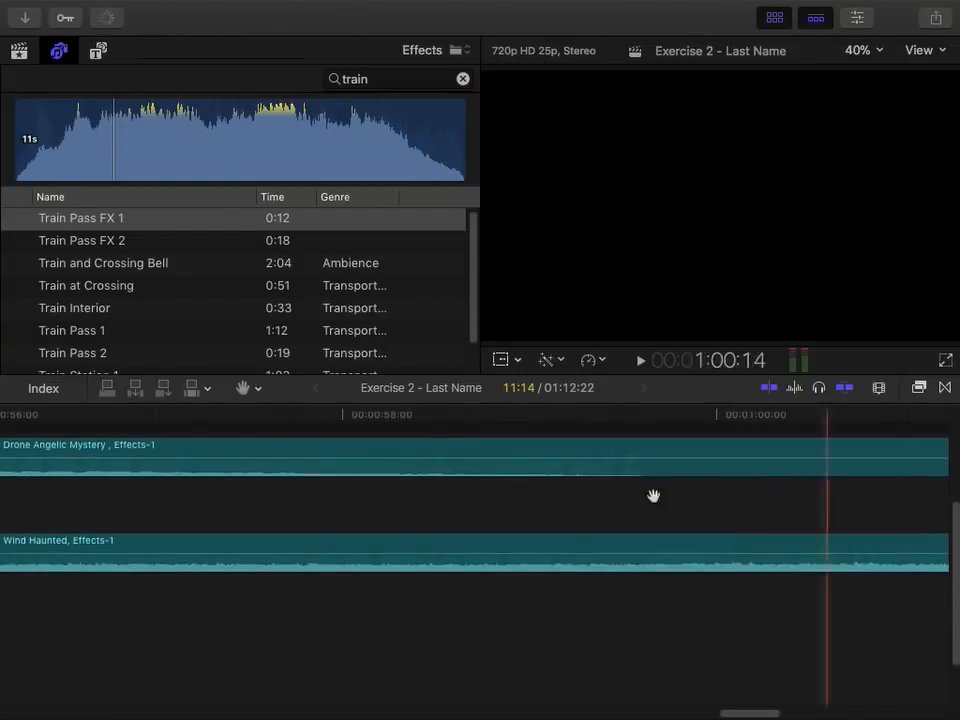
pyautogui.moveTo(120, 550); pyautogui.dragTo(489, 541)
# Restore the default workspace layout and bring the full run of video clips and the audio layers beneath into view
pyautogui.press('super+0')
pyautogui.press('super+minus')
pyautogui.press('super+minus')
pyautogui.press('super+minus')
pyautogui.press('super+minus')
pyautogui.press('super+minus')
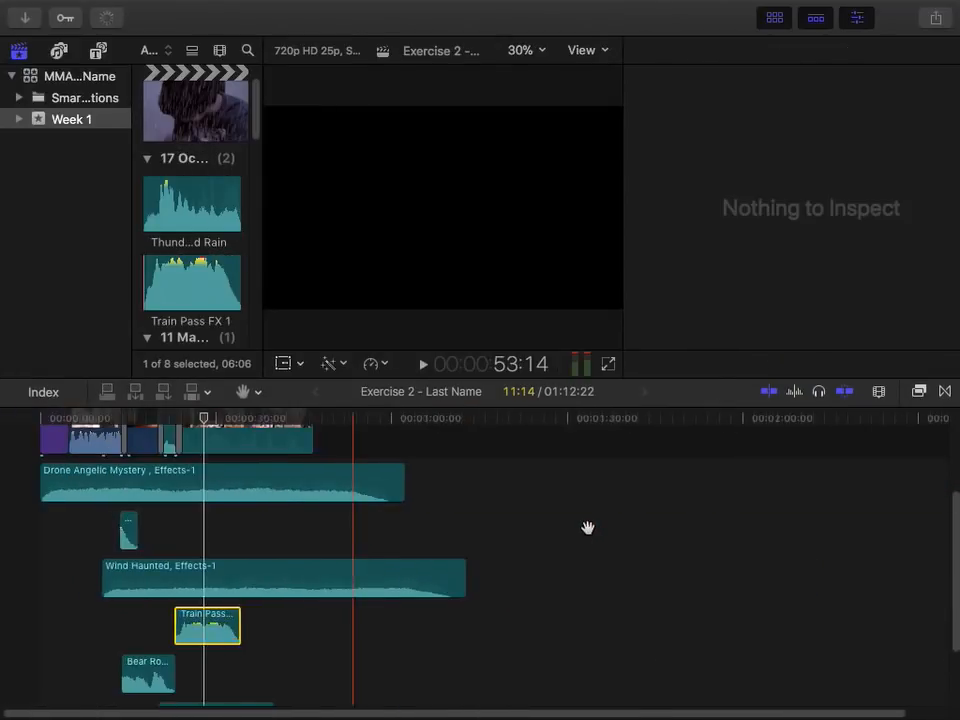
pyautogui.press('super+equal')
pyautogui.moveTo(437, 567); pyautogui.dragTo(900, 575)
pyautogui.moveTo(305, 510); pyautogui.dragTo(371, 603)
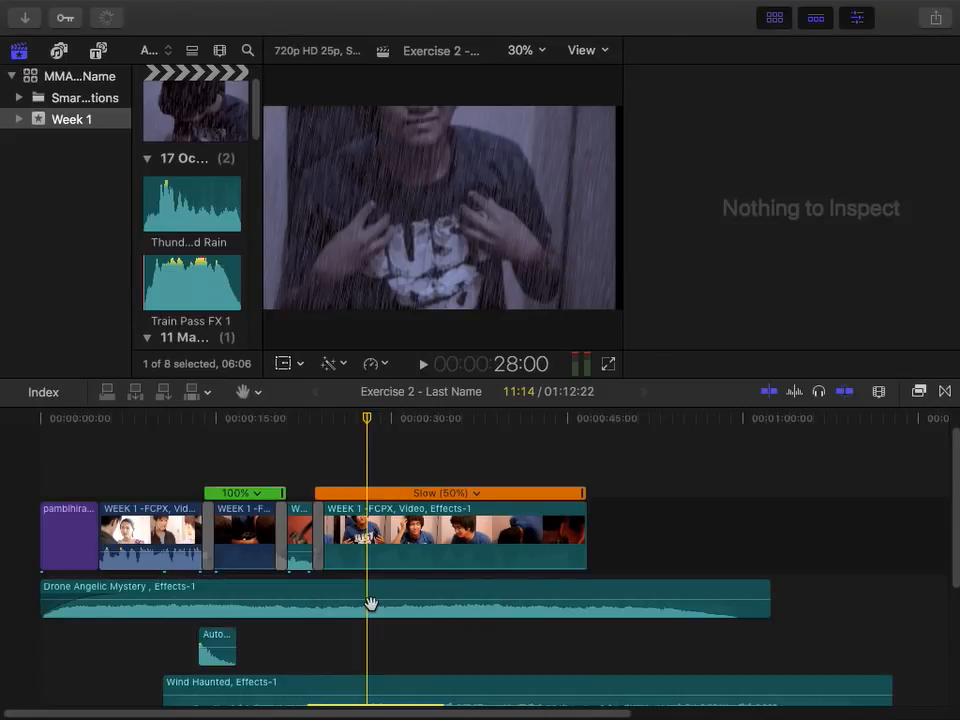